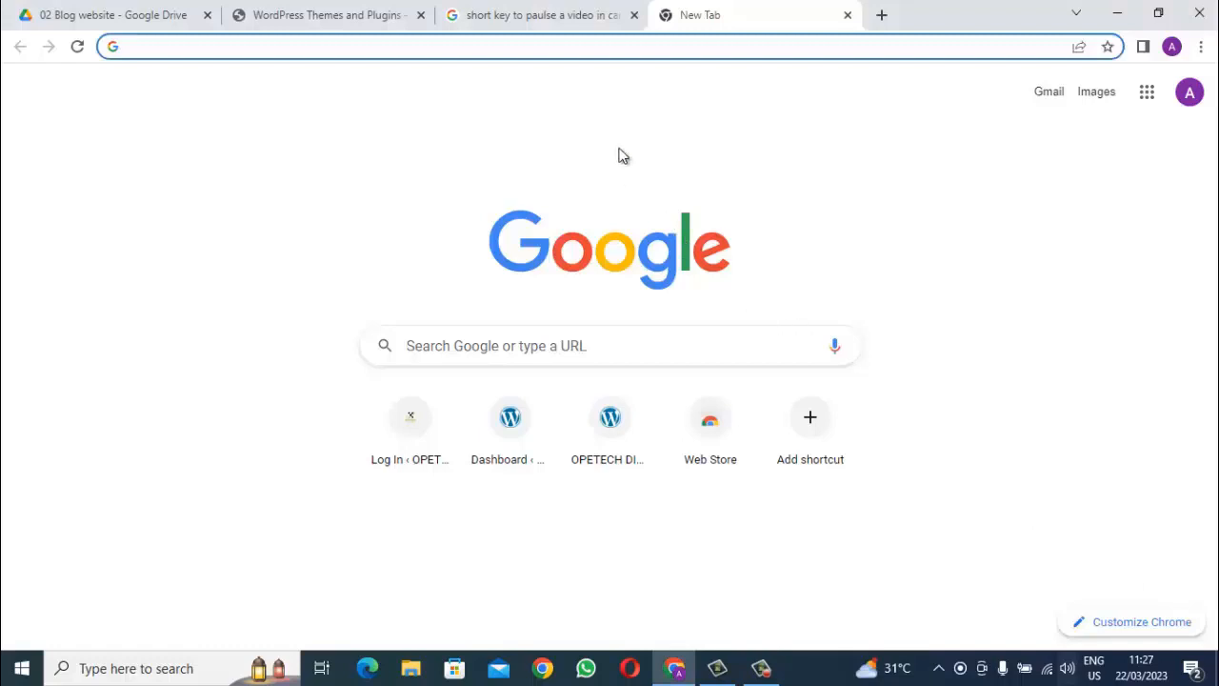
Open whereisthemoney.com.ng/wp-admin and log in to the WordPress dashboard with the prefilled admin credentials.
{"action": "left_click", "coordinate": [597, 54]}
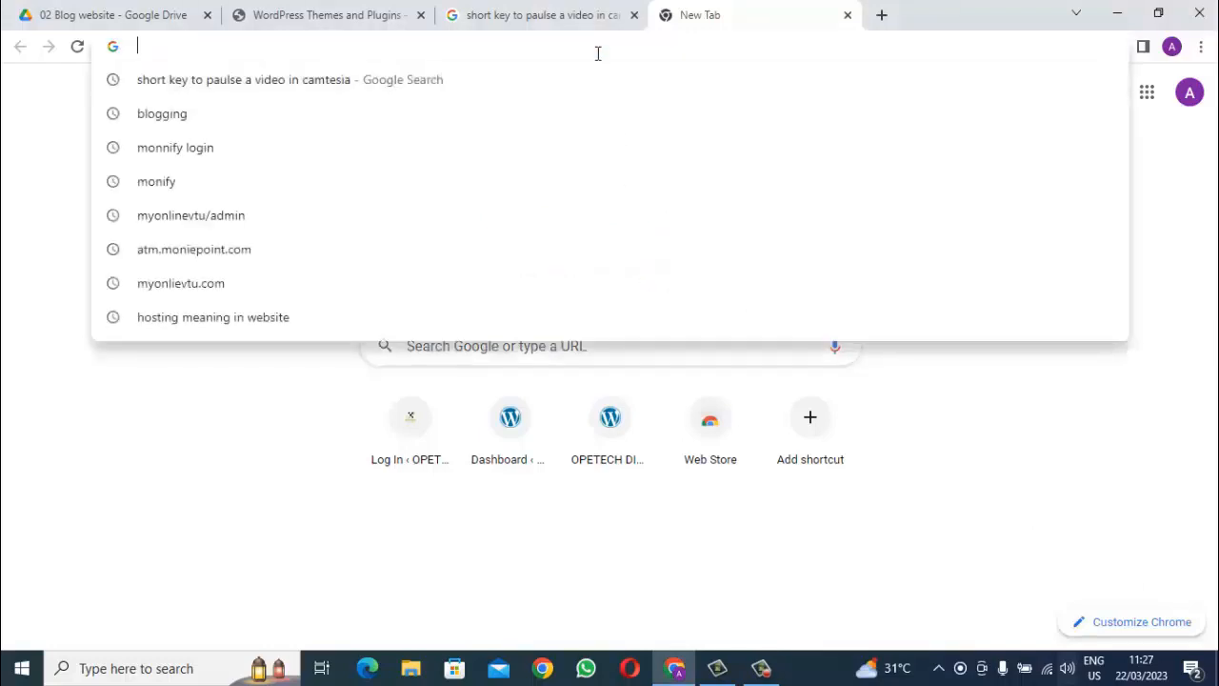
{"action": "type", "text": "w"}
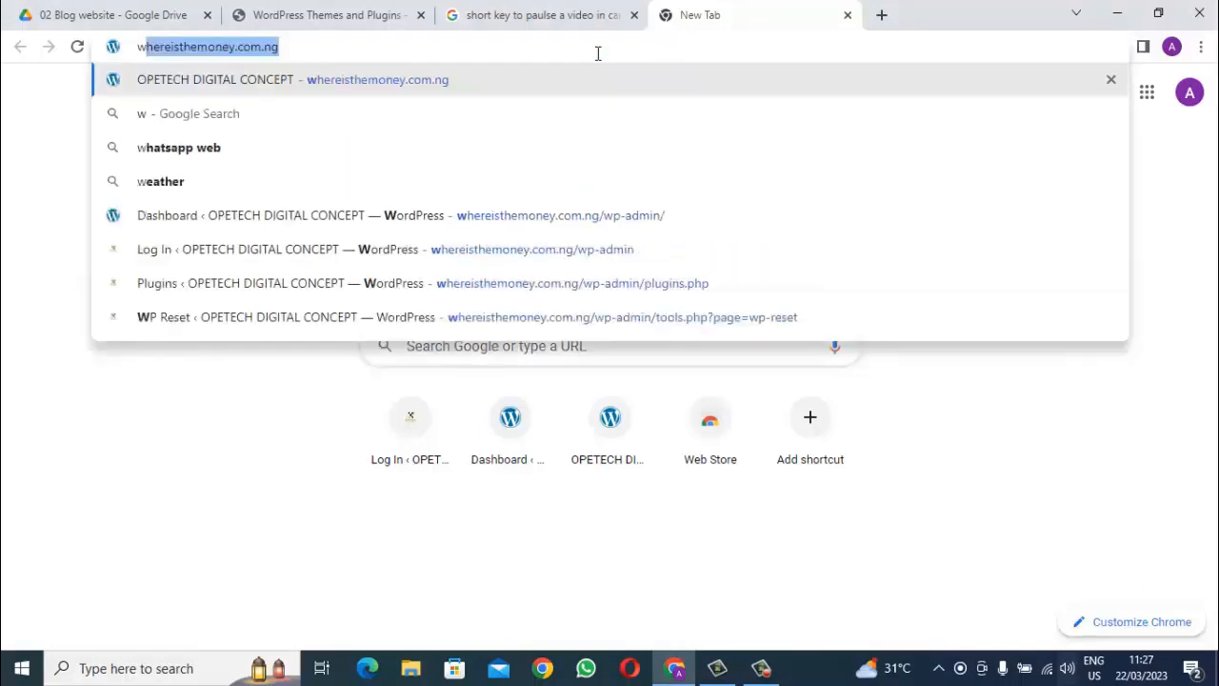
{"action": "key", "text": "Right"}
{"action": "type", "text": "/wp"}
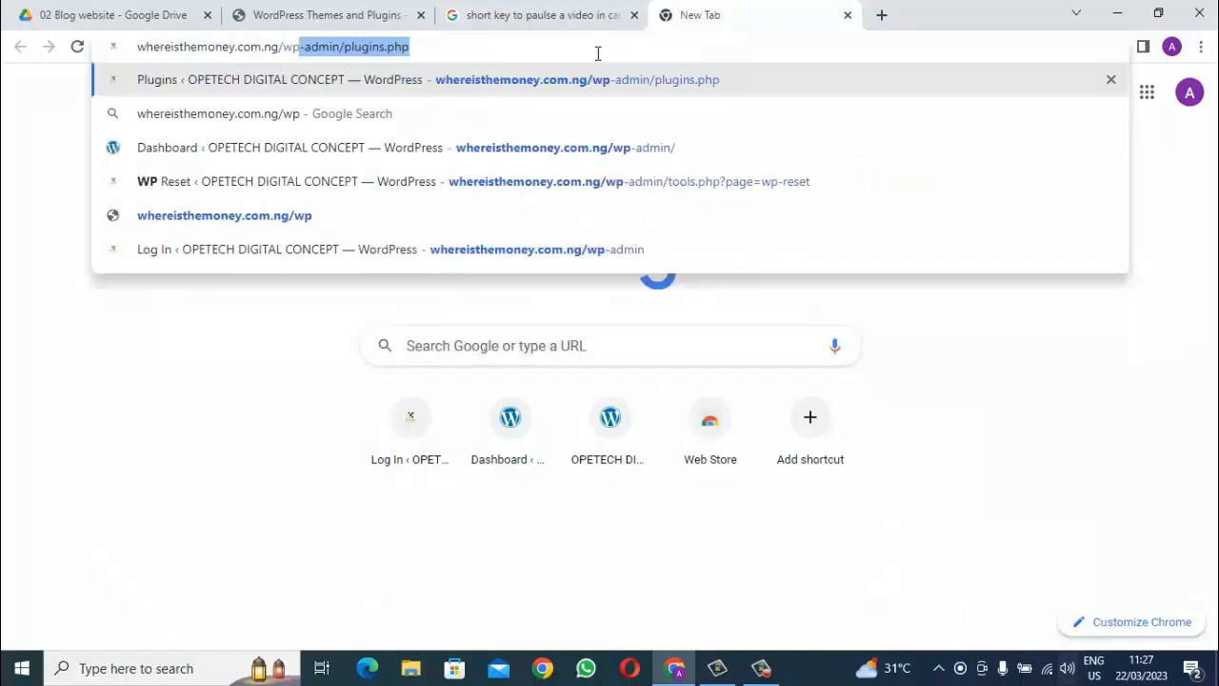
{"action": "type", "text": "-a"}
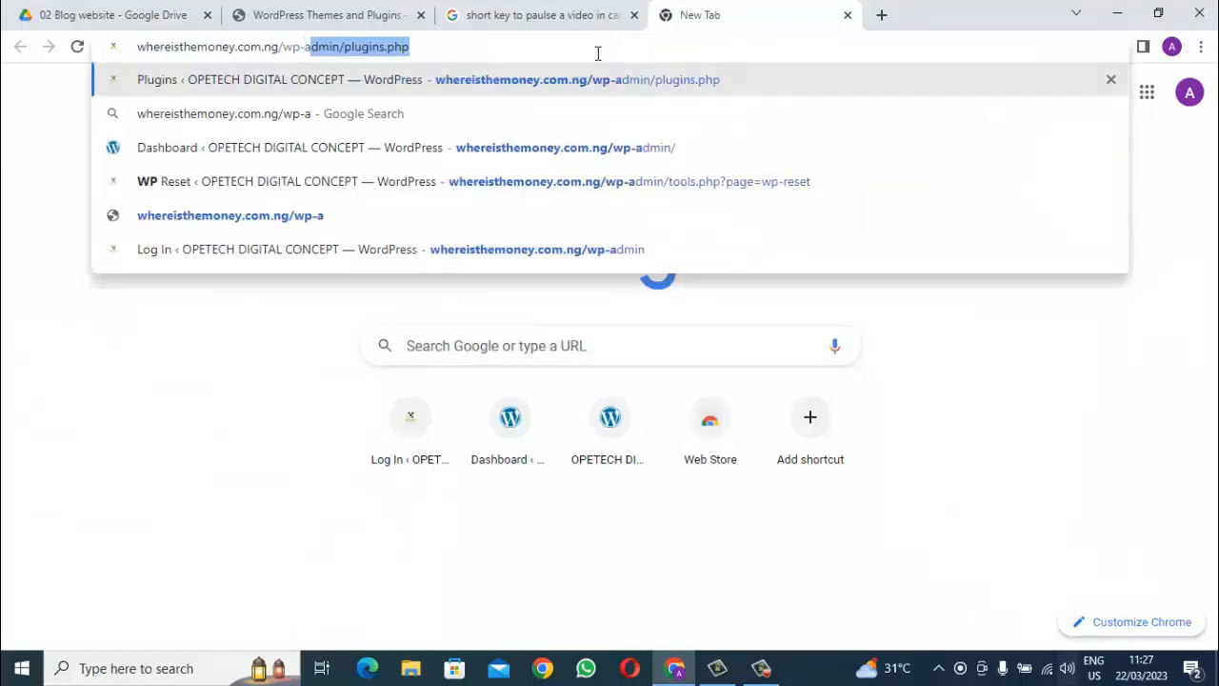
{"action": "type", "text": "dmin"}
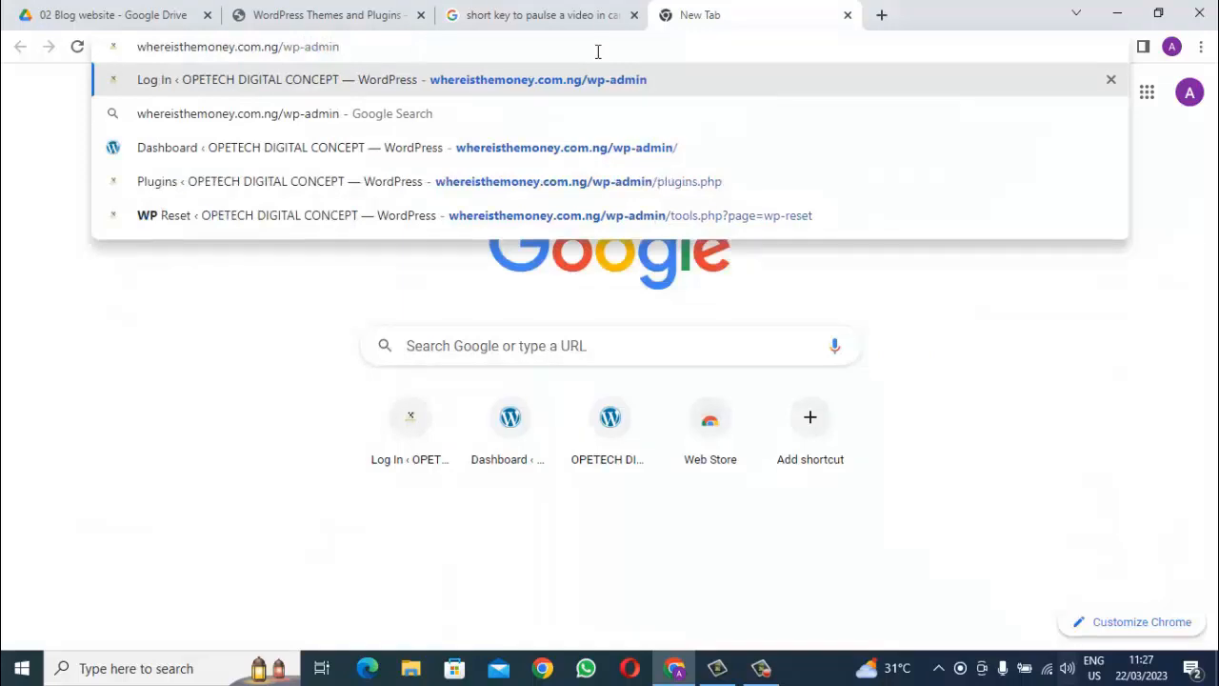
{"action": "key", "text": "Return"}
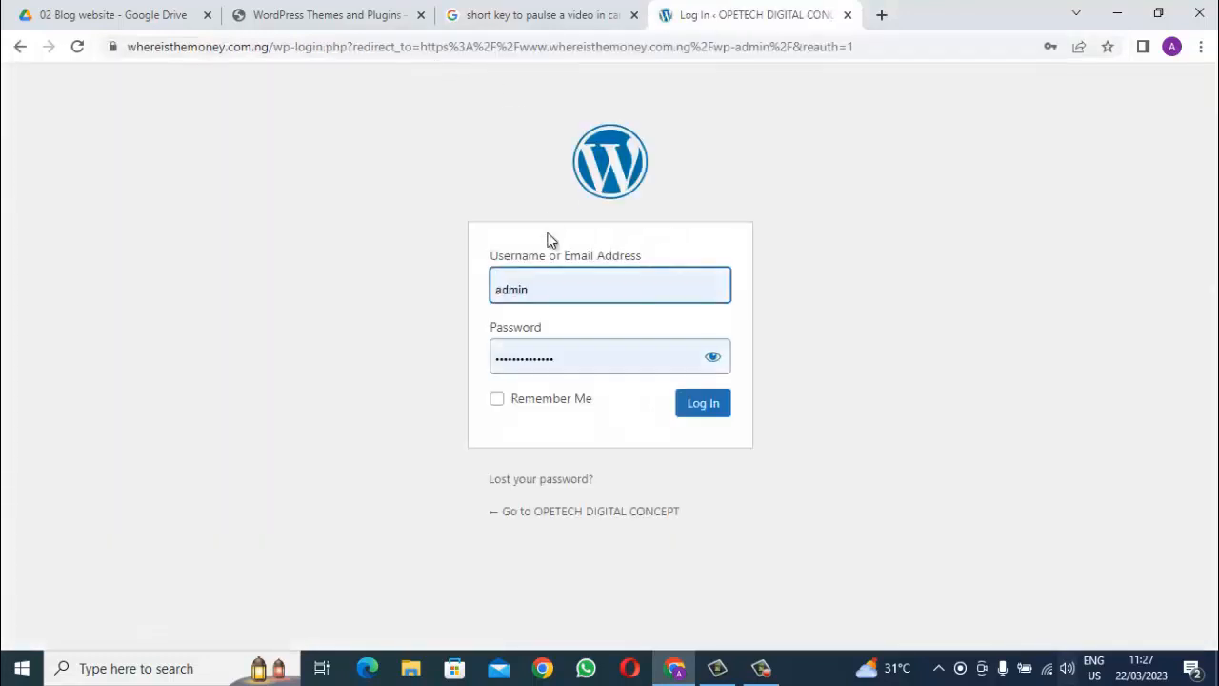
{"action": "left_click", "coordinate": [703, 404]}
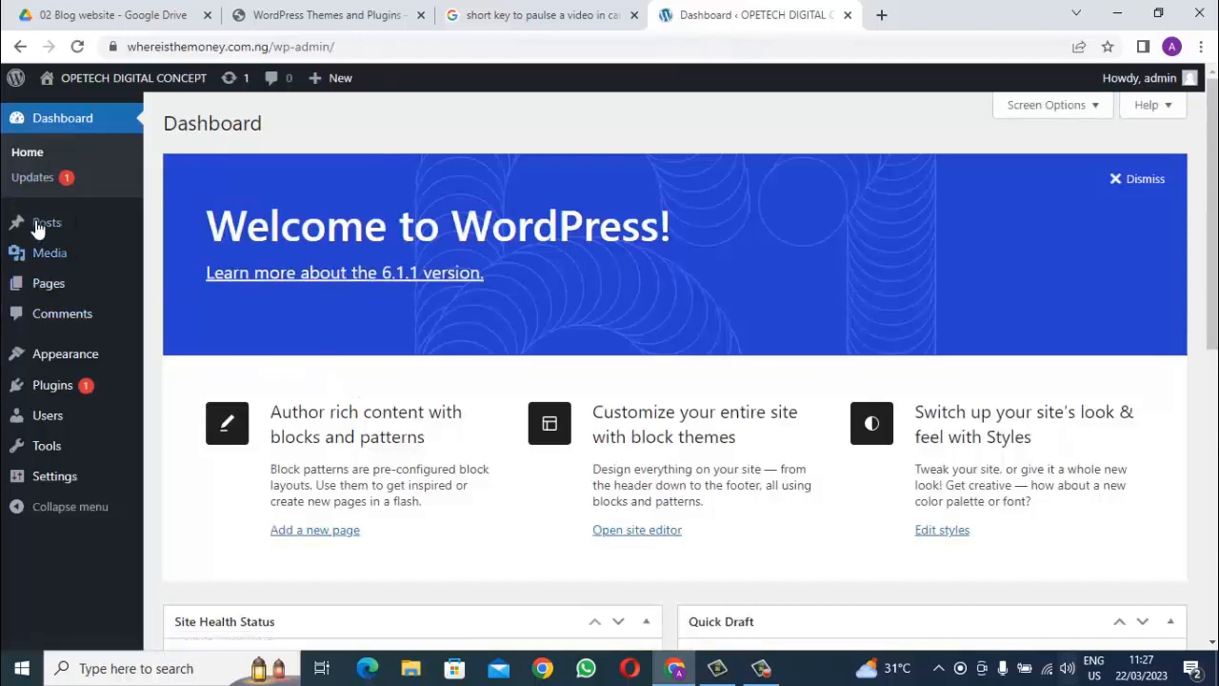
Open the site's General Settings page.
{"action": "mouse_move", "coordinate": [68, 265]}
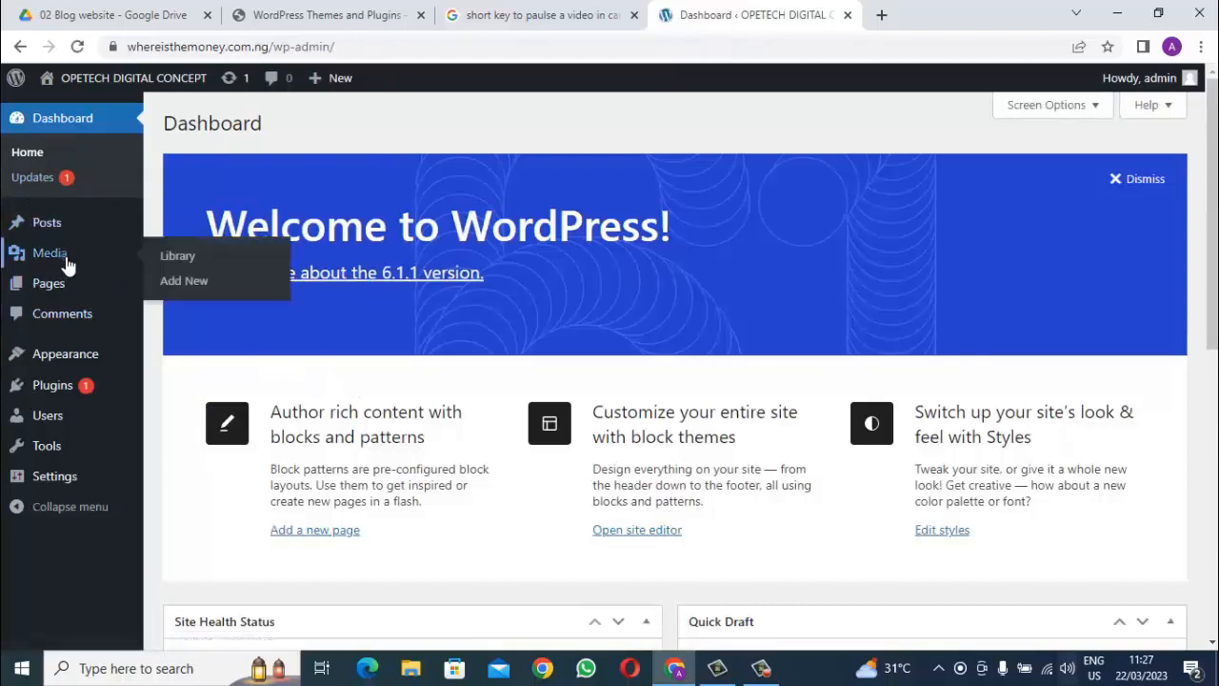
{"action": "mouse_move", "coordinate": [55, 390]}
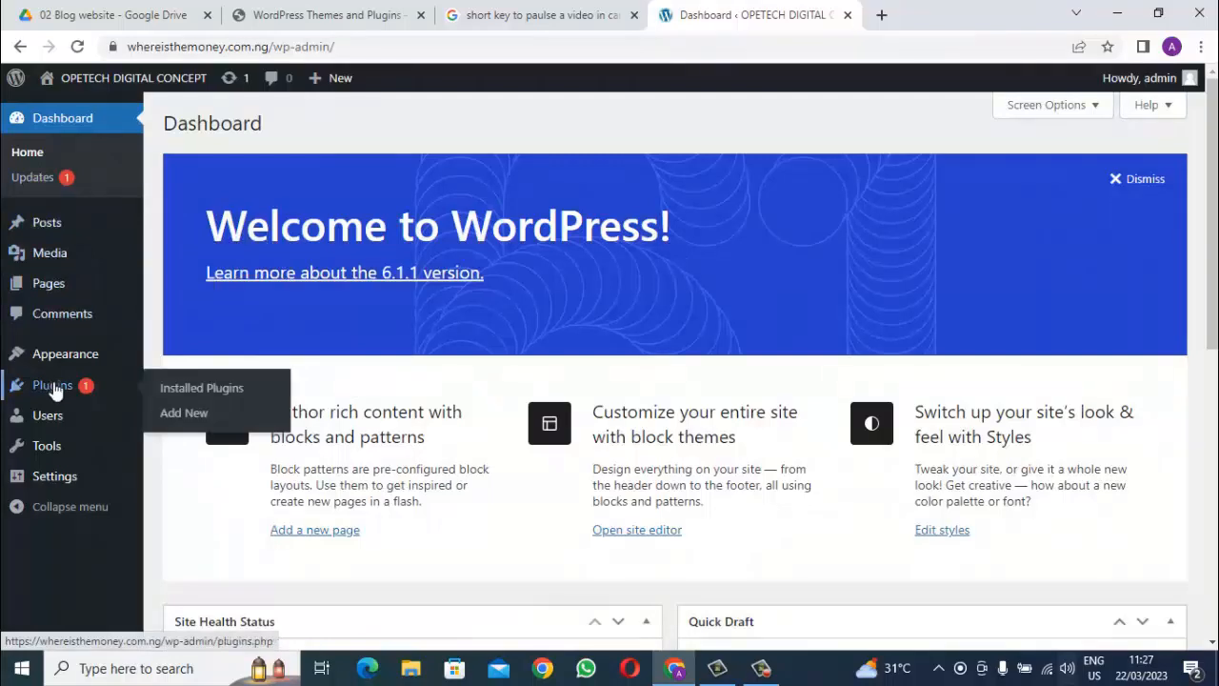
{"action": "mouse_move", "coordinate": [71, 492]}
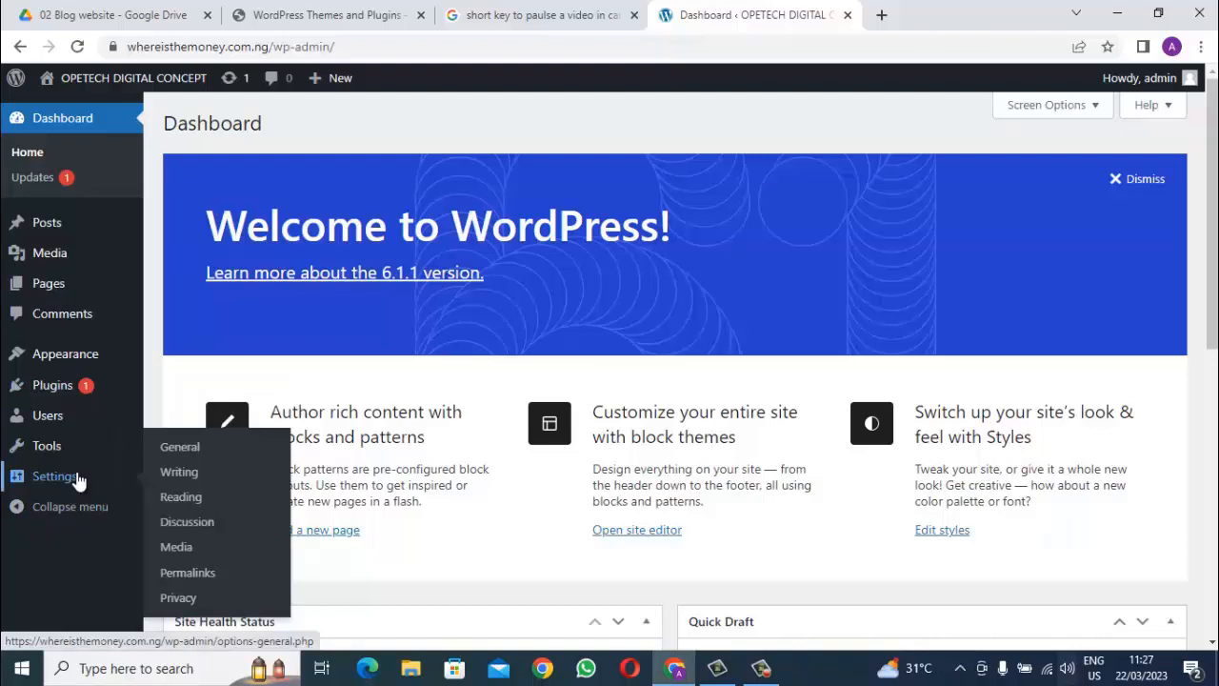
{"action": "left_click", "coordinate": [183, 455]}
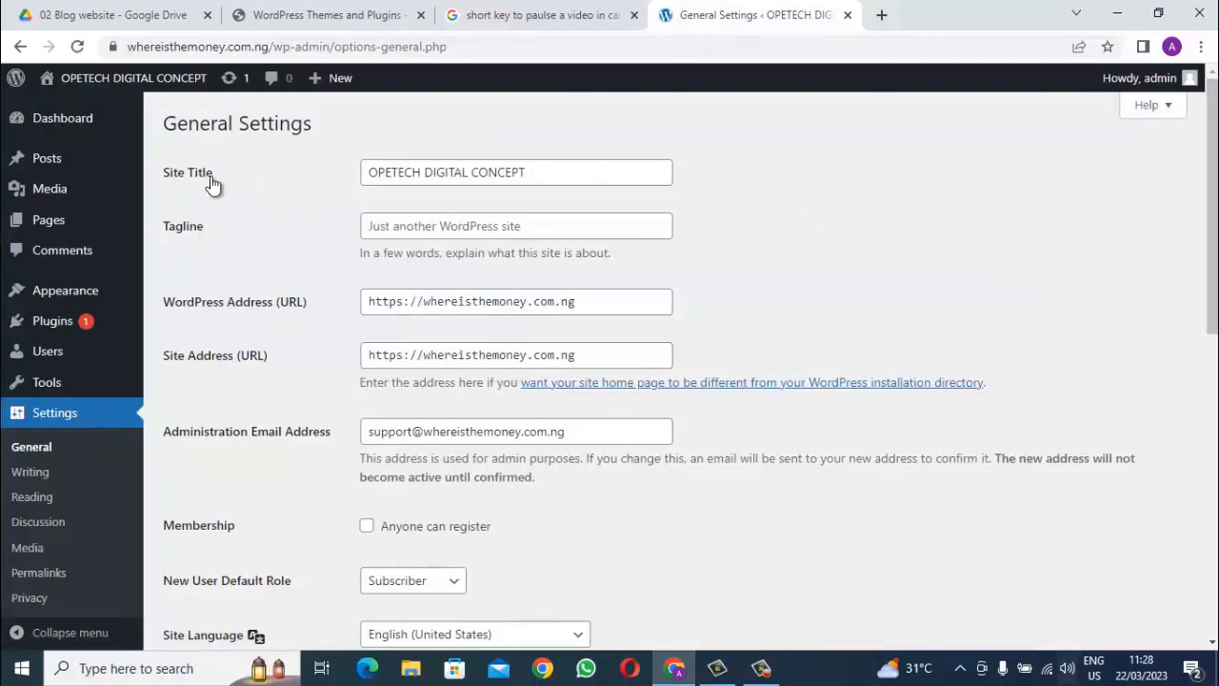
Replace the site title with LEARN WITH ME.
{"action": "left_click", "coordinate": [560, 181]}
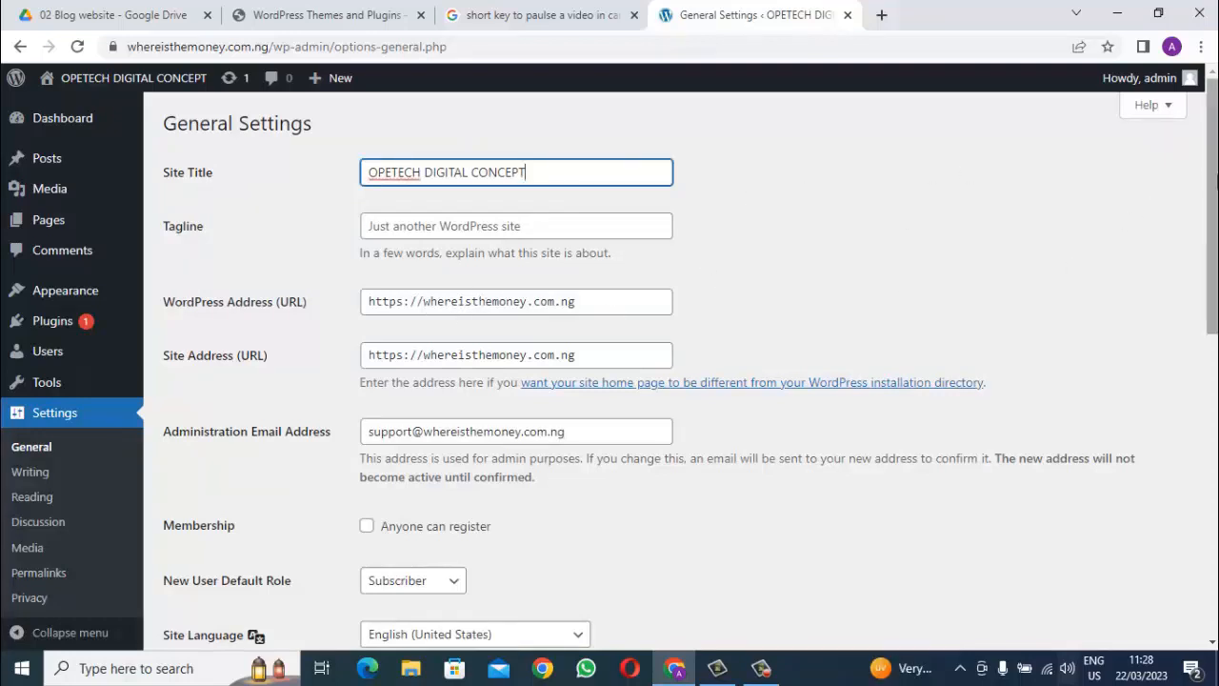
{"action": "key", "text": "BackSpace"}
{"action": "key", "text": "BackSpace"}
{"action": "key", "text": "BackSpace"}
{"action": "key", "text": "BackSpace"}
{"action": "key", "text": "BackSpace"}
{"action": "key", "text": "BackSpace"}
{"action": "key", "text": "BackSpace"}
{"action": "key", "text": "BackSpace"}
{"action": "key", "text": "BackSpace"}
{"action": "key", "text": "BackSpace"}
{"action": "key", "text": "BackSpace"}
{"action": "key", "text": "BackSpace"}
{"action": "key", "text": "BackSpace"}
{"action": "key", "text": "BackSpace"}
{"action": "key", "text": "BackSpace"}
{"action": "key", "text": "BackSpace"}
{"action": "key", "text": "BackSpace"}
{"action": "key", "text": "BackSpace"}
{"action": "key", "text": "BackSpace"}
{"action": "key", "text": "BackSpace"}
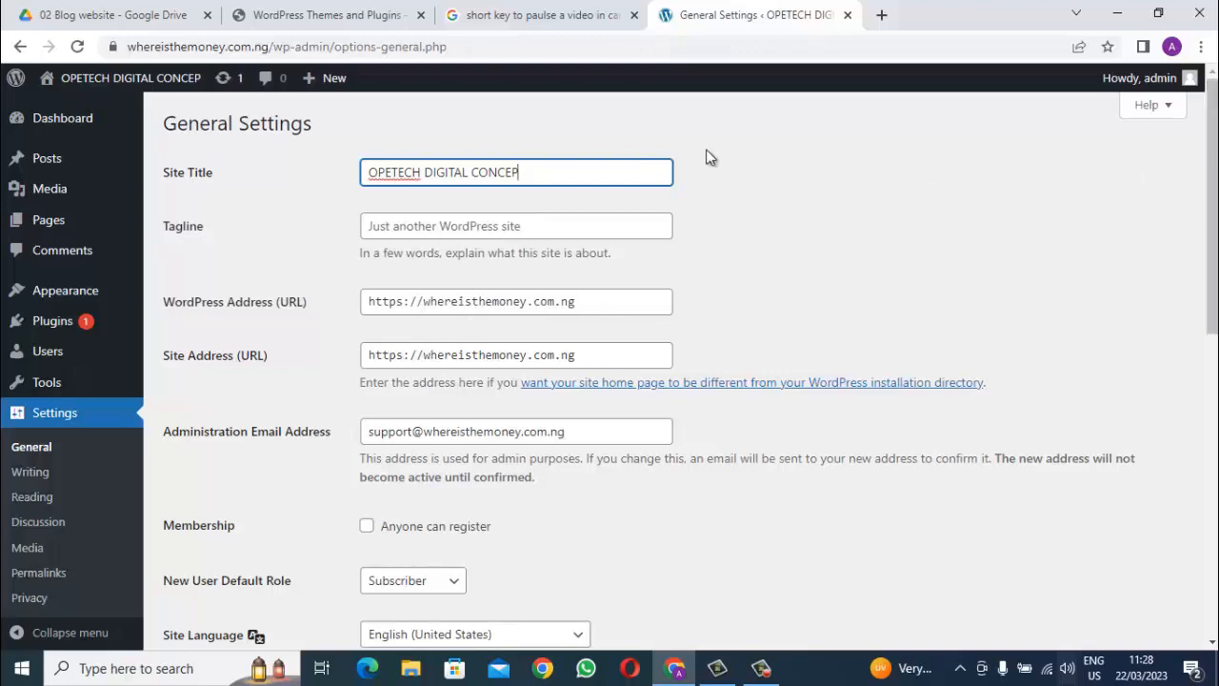
{"action": "type", "text": "LEAR"}
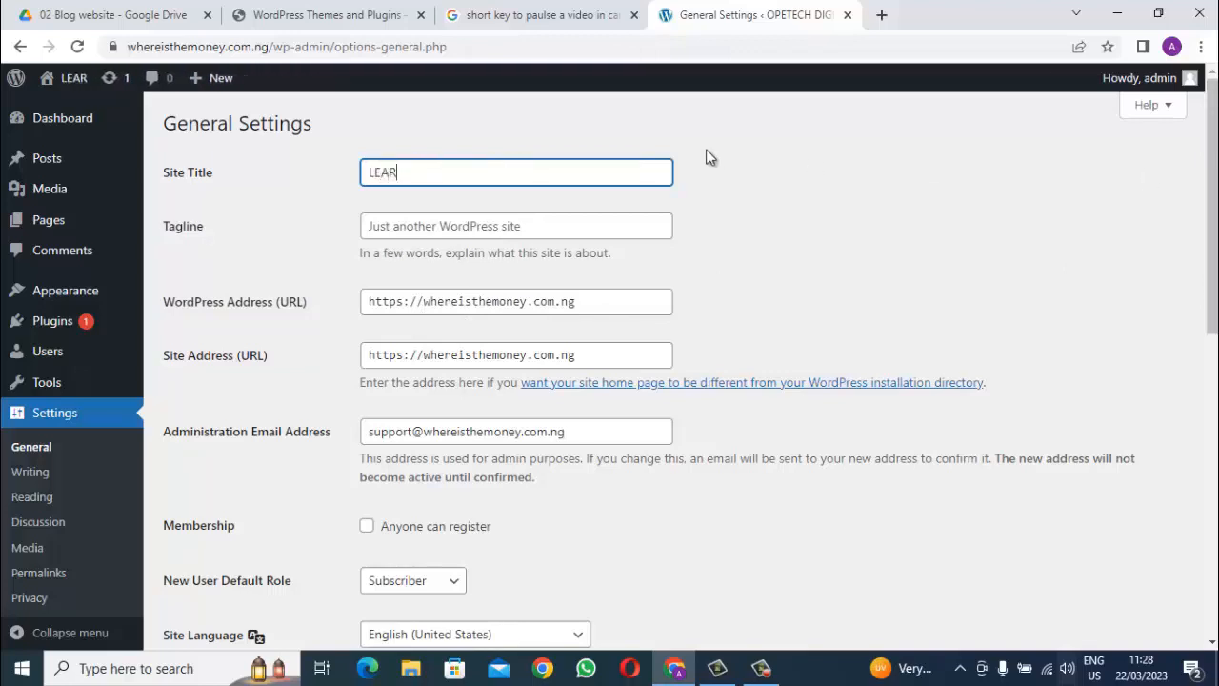
{"action": "type", "text": "N WIT"}
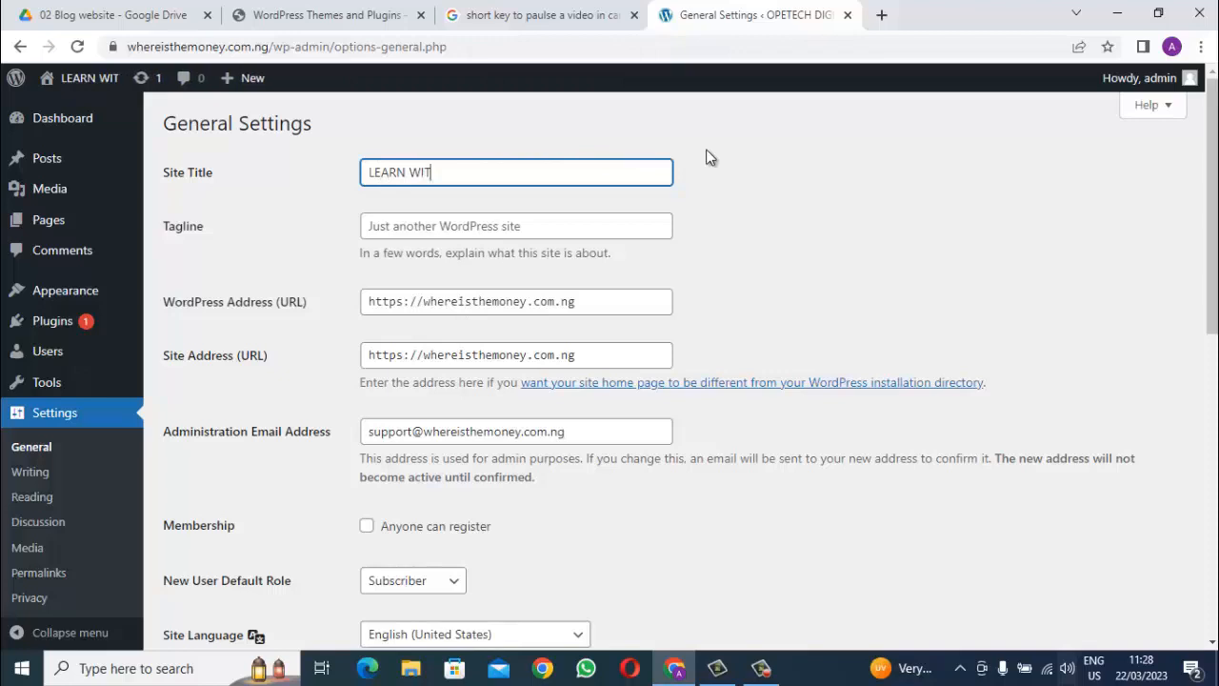
{"action": "type", "text": "H ME"}
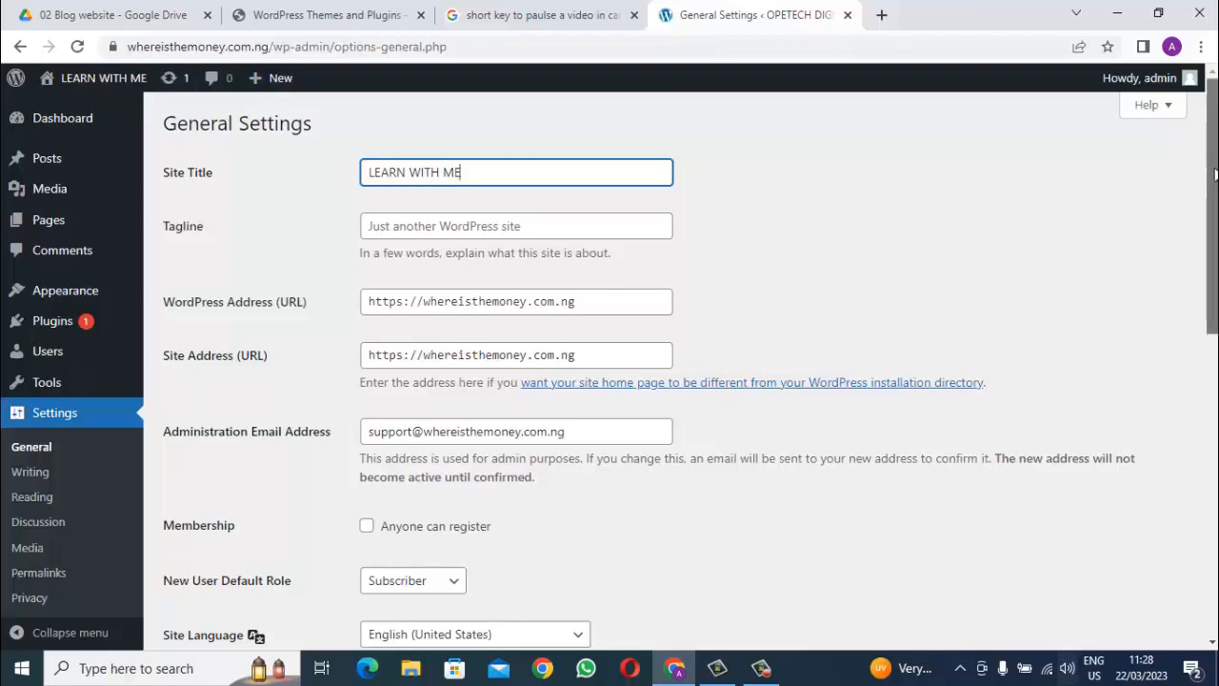
Enable membership so anyone can register, and view the new user default role choices, keeping Subscriber.
{"action": "left_click_drag", "start_coordinate": [1215, 173], "coordinate": [1215, 245]}
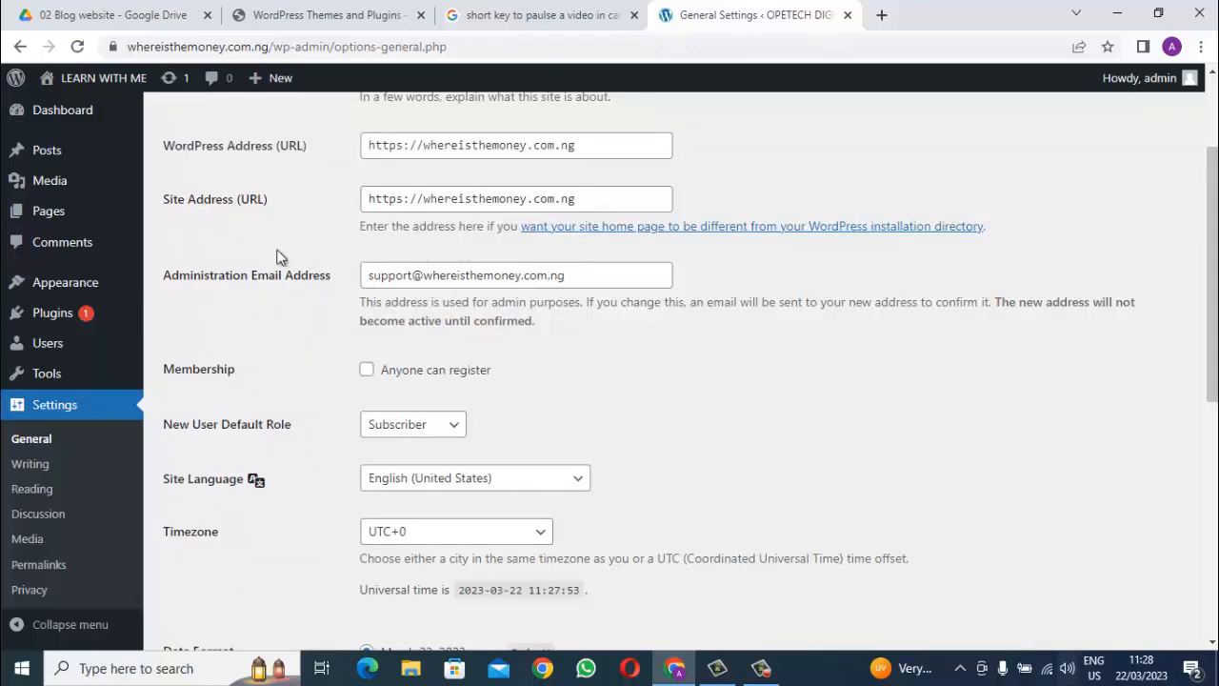
{"action": "left_click", "coordinate": [368, 374]}
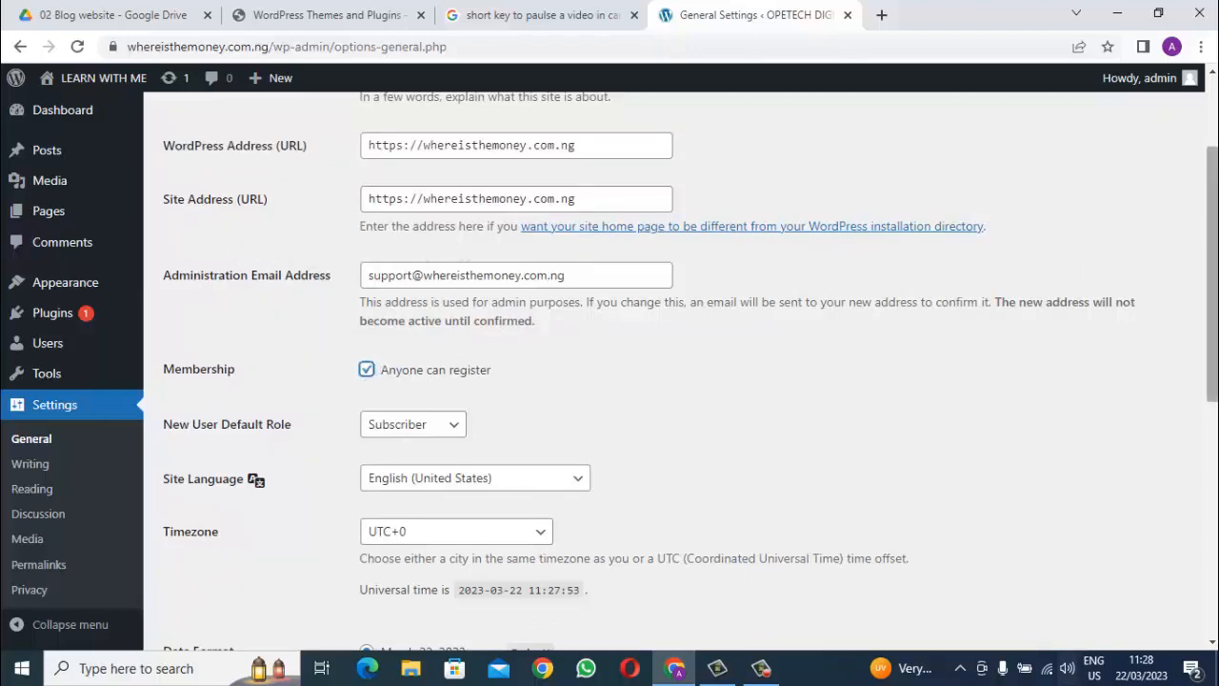
{"action": "scroll", "coordinate": [296, 234], "scroll_direction": "down", "scroll_amount": 1}
{"action": "scroll", "coordinate": [295, 234], "scroll_direction": "down", "scroll_amount": 1}
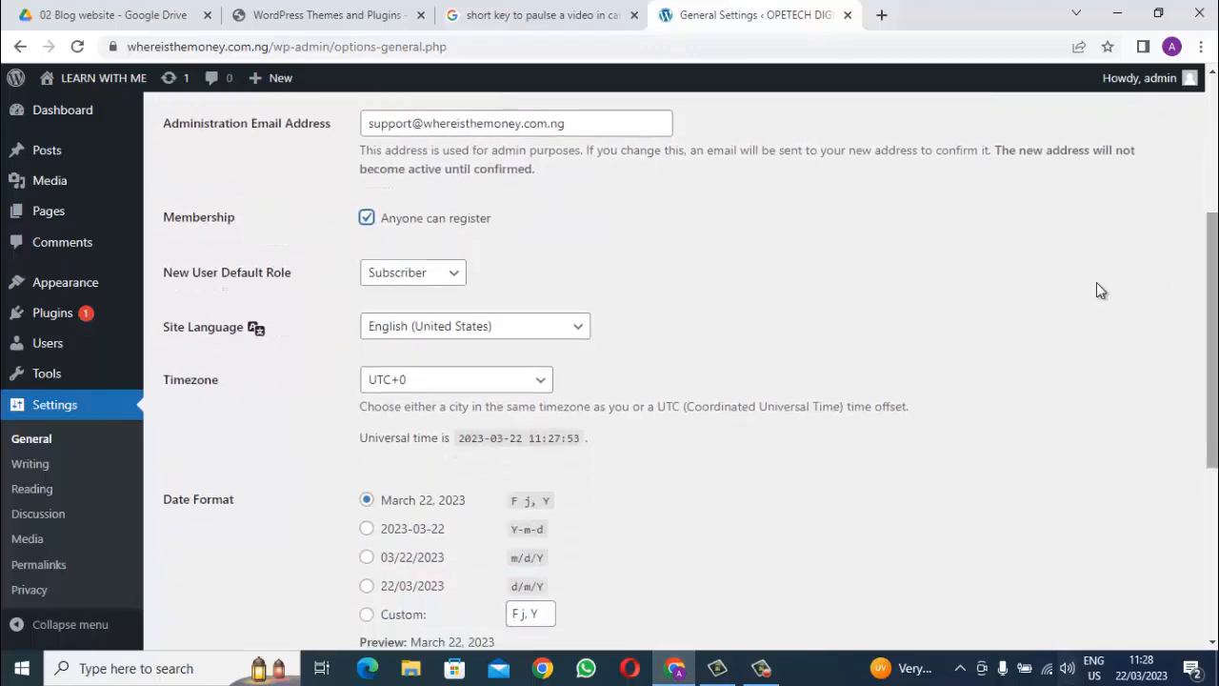
{"action": "left_click", "coordinate": [455, 277]}
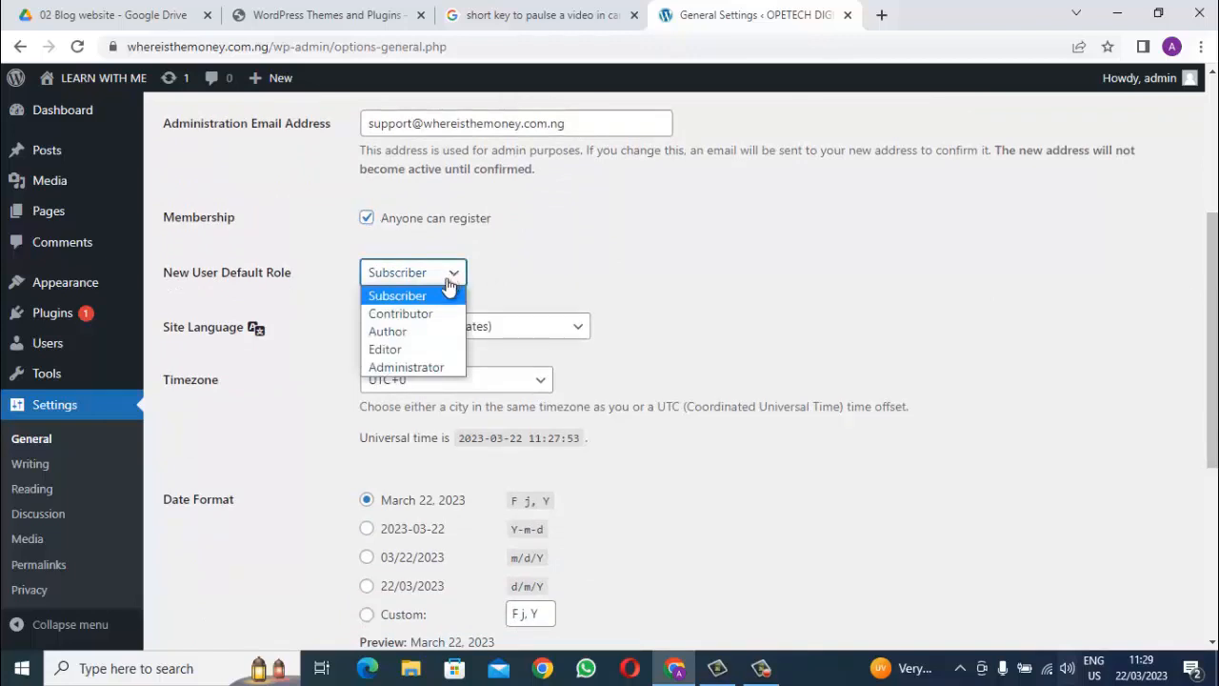
{"action": "left_click", "coordinate": [703, 272]}
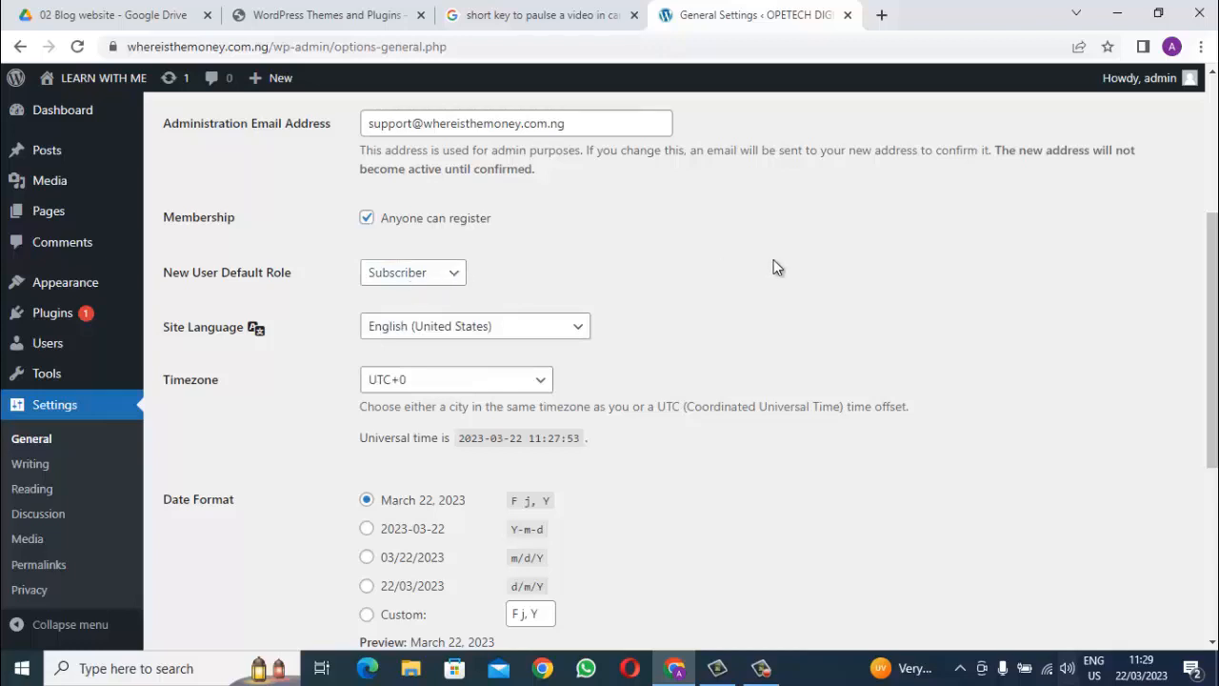
Set the site's timezone to UTC+1.
{"action": "scroll", "coordinate": [1215, 243], "scroll_direction": "down", "scroll_amount": 1}
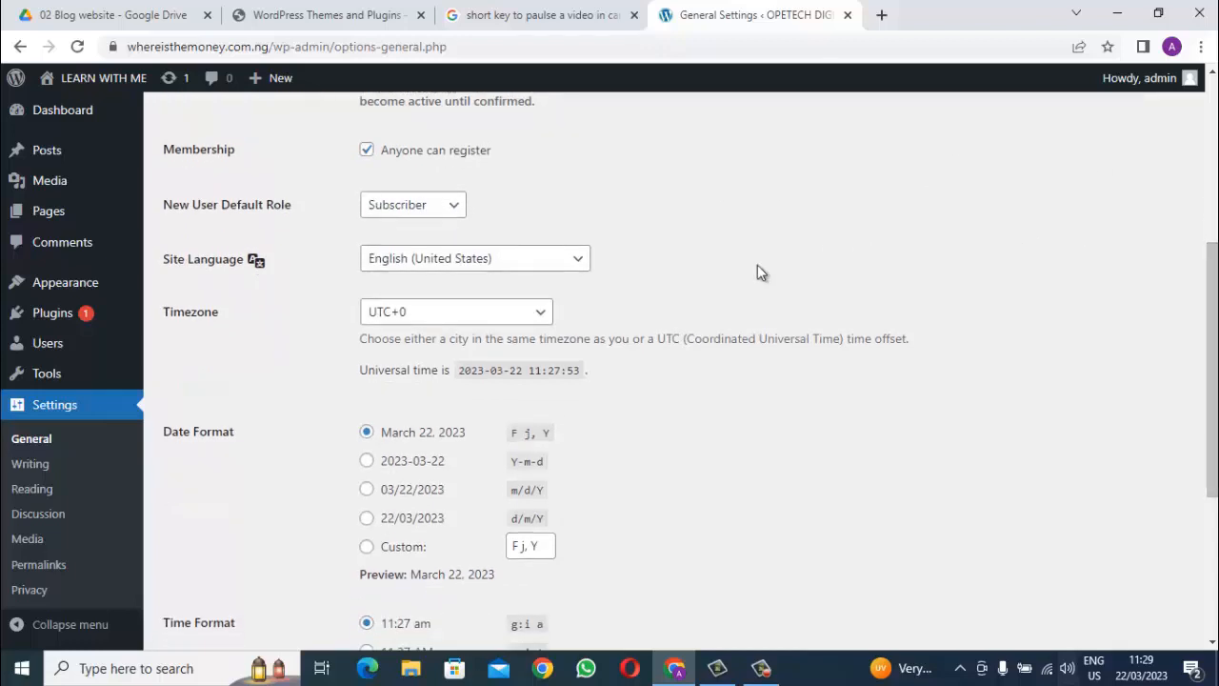
{"action": "left_click", "coordinate": [539, 314]}
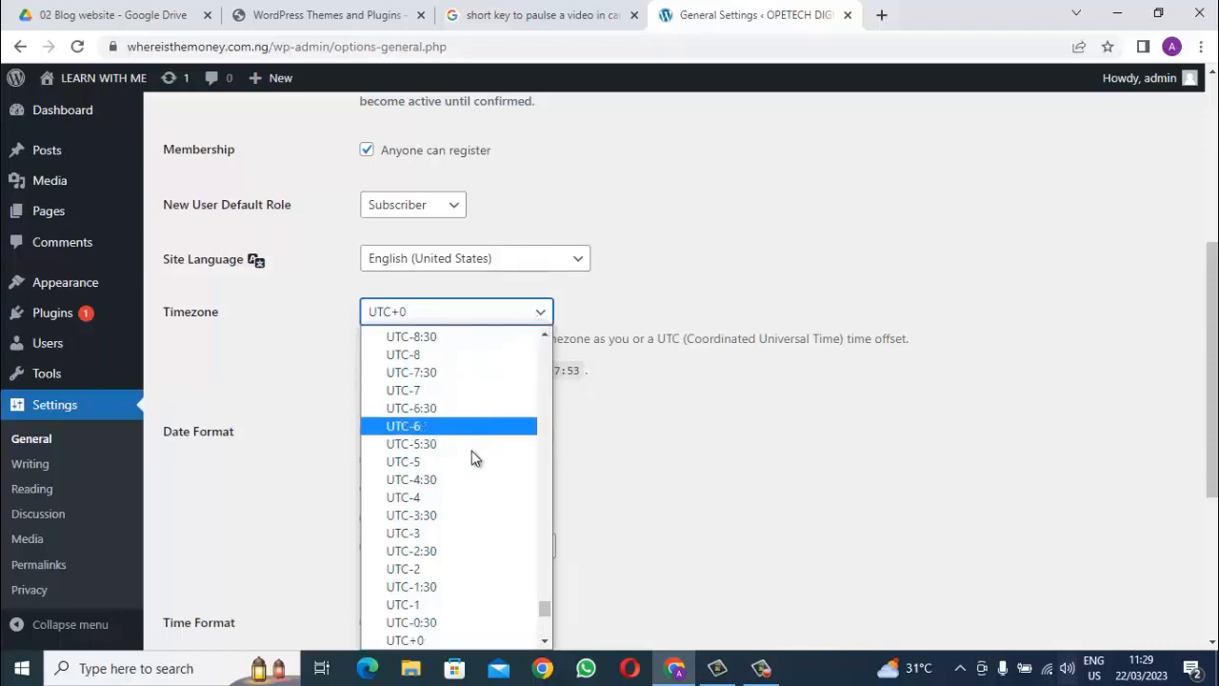
{"action": "left_click", "coordinate": [547, 646]}
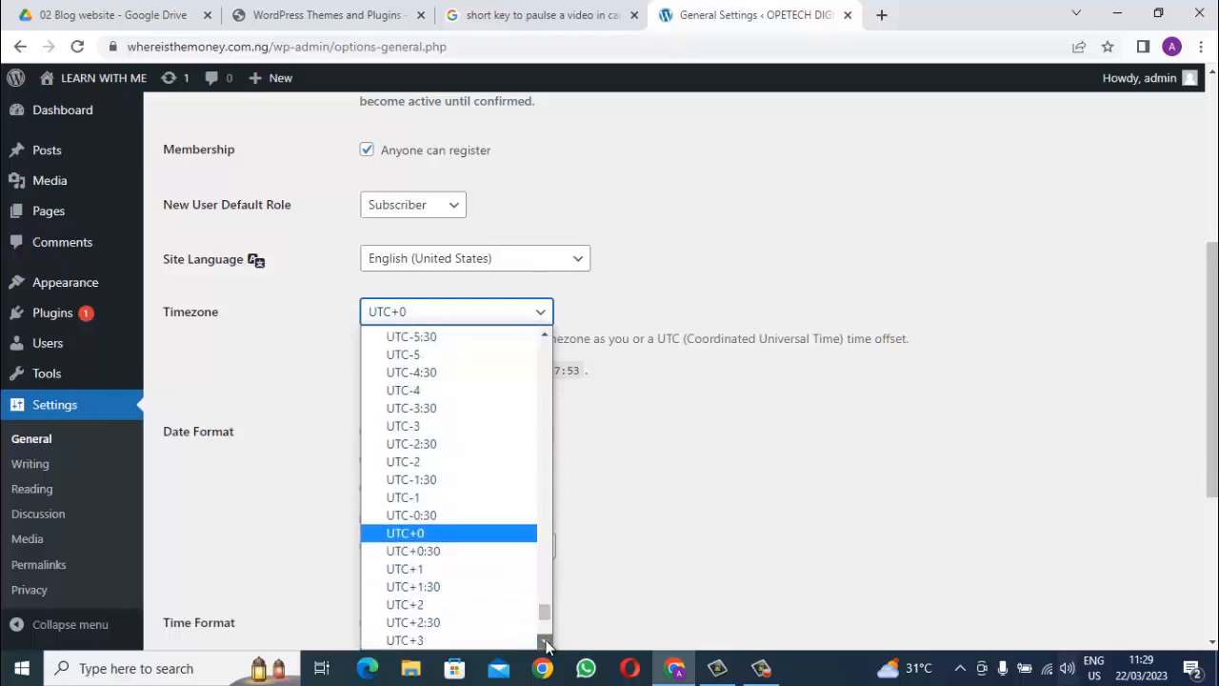
{"action": "left_click", "coordinate": [417, 535]}
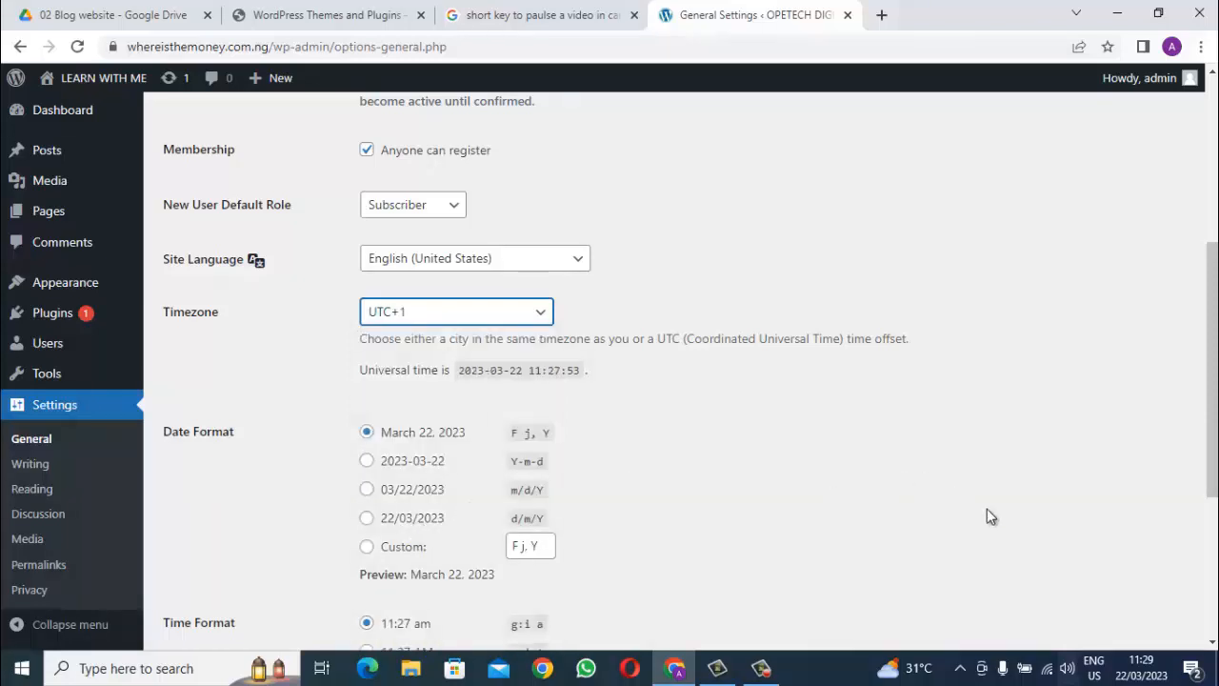
{"action": "left_click", "coordinate": [1141, 394]}
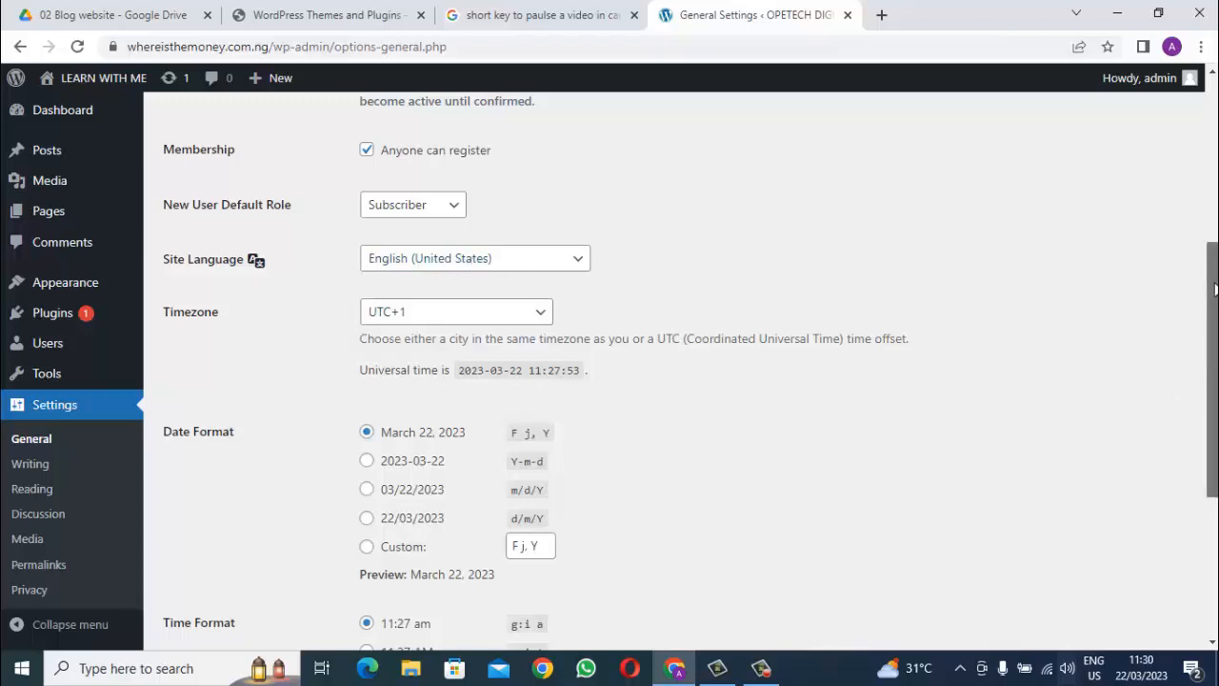
Set the week to start on Monday and save the General Settings.
{"action": "left_click_drag", "start_coordinate": [1214, 289], "coordinate": [1216, 395]}
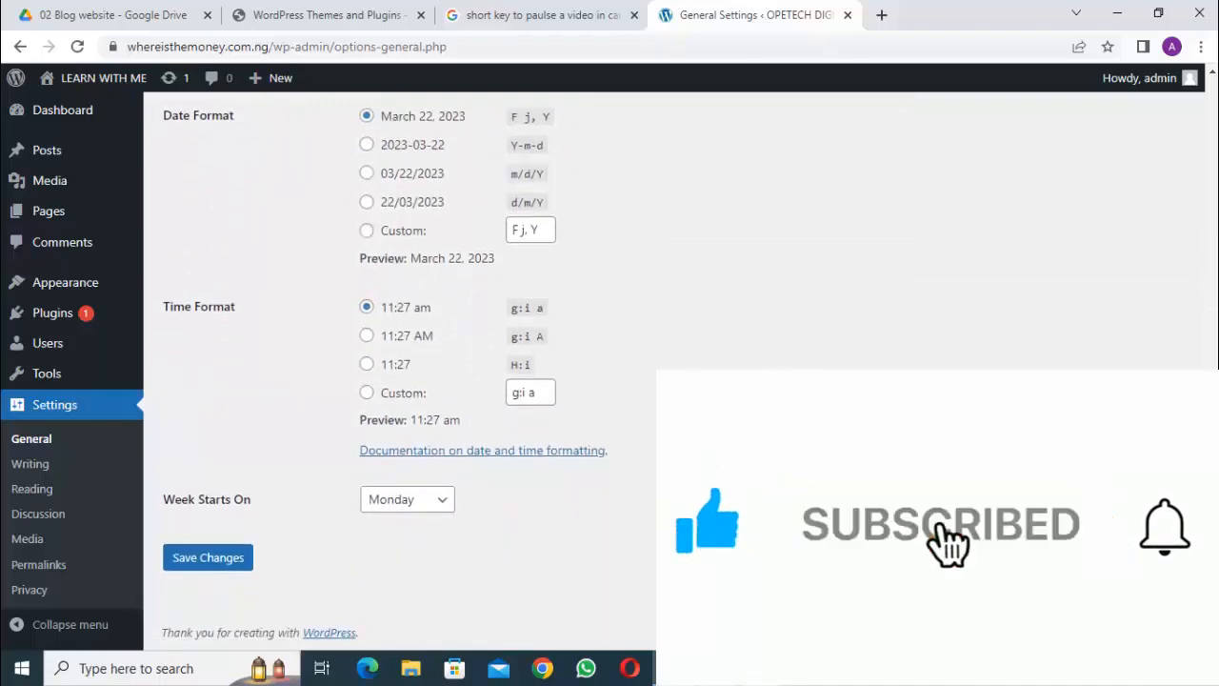
{"action": "left_click", "coordinate": [435, 512]}
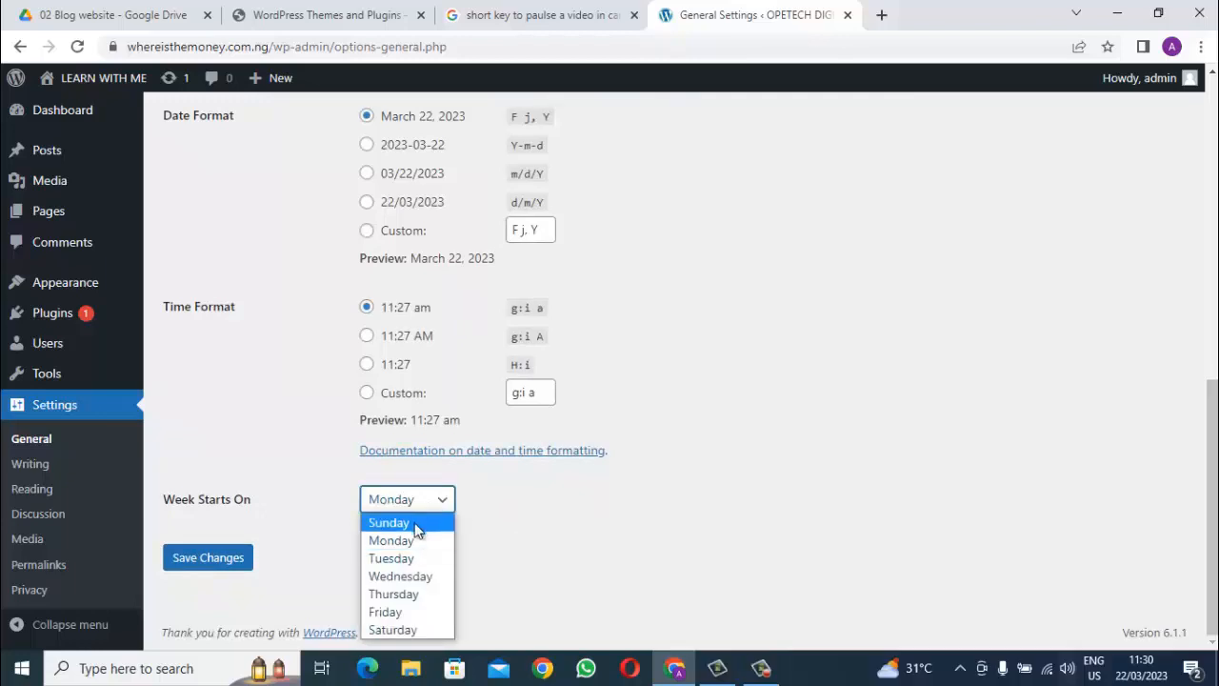
{"action": "left_click", "coordinate": [416, 529]}
{"action": "left_click", "coordinate": [447, 505]}
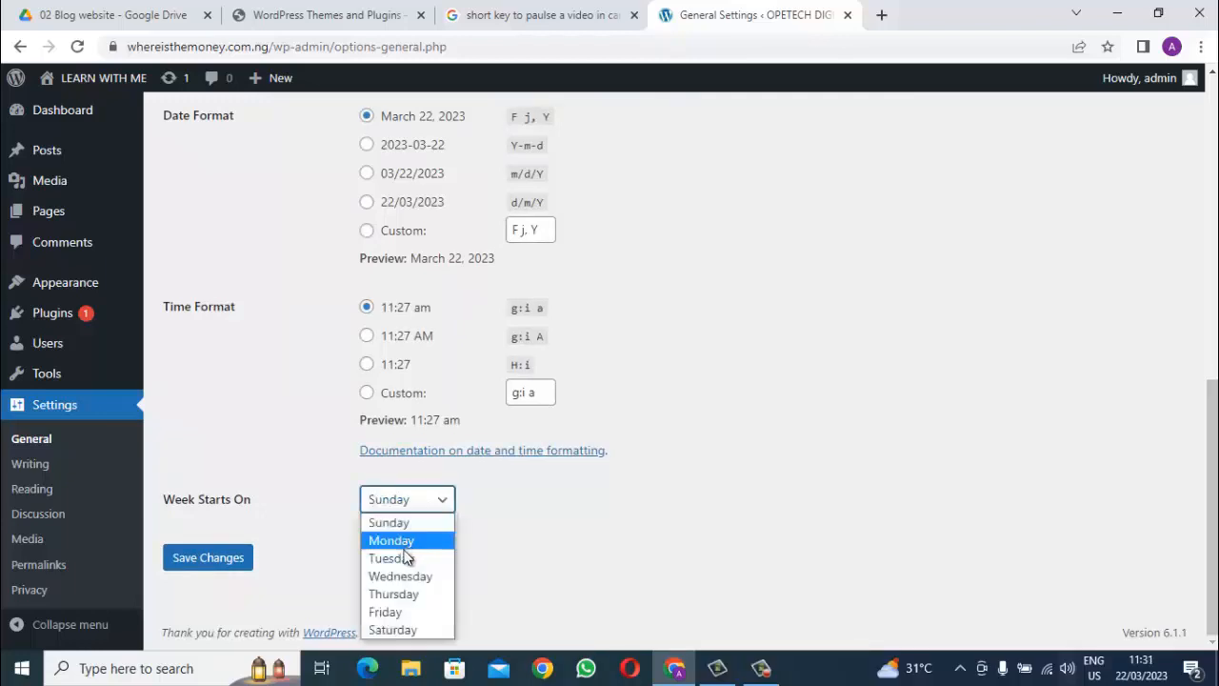
{"action": "left_click", "coordinate": [408, 541]}
{"action": "left_click", "coordinate": [447, 505]}
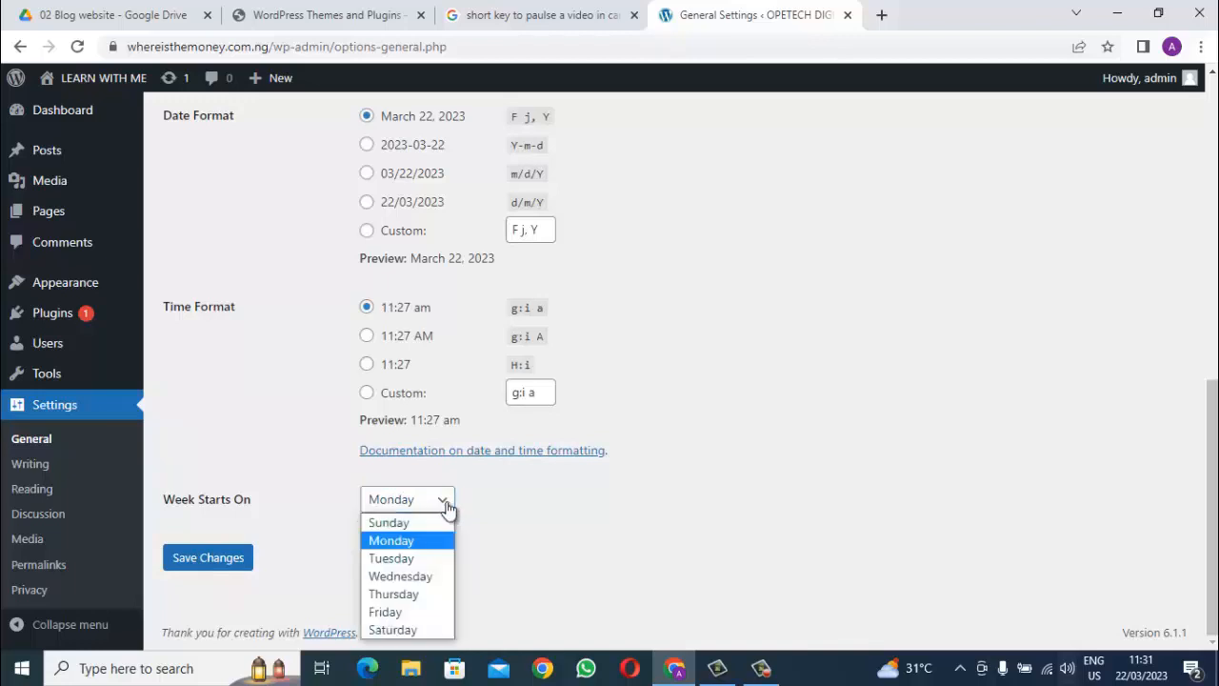
{"action": "left_click", "coordinate": [417, 550]}
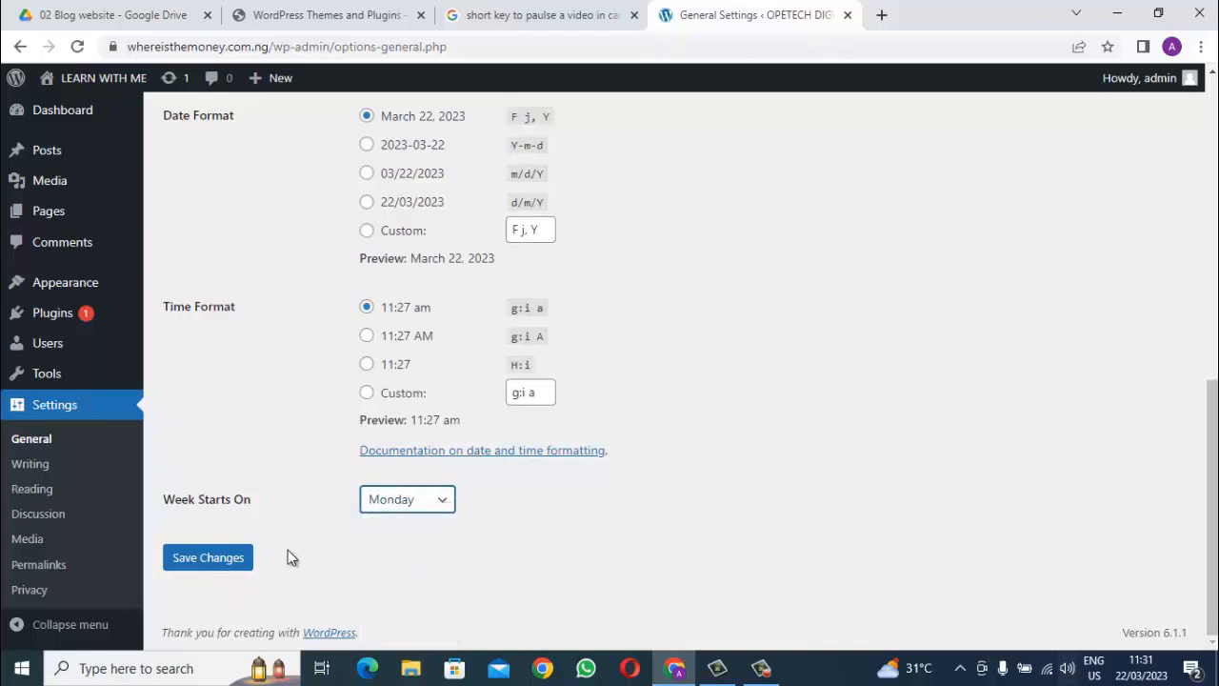
{"action": "left_click", "coordinate": [219, 558]}
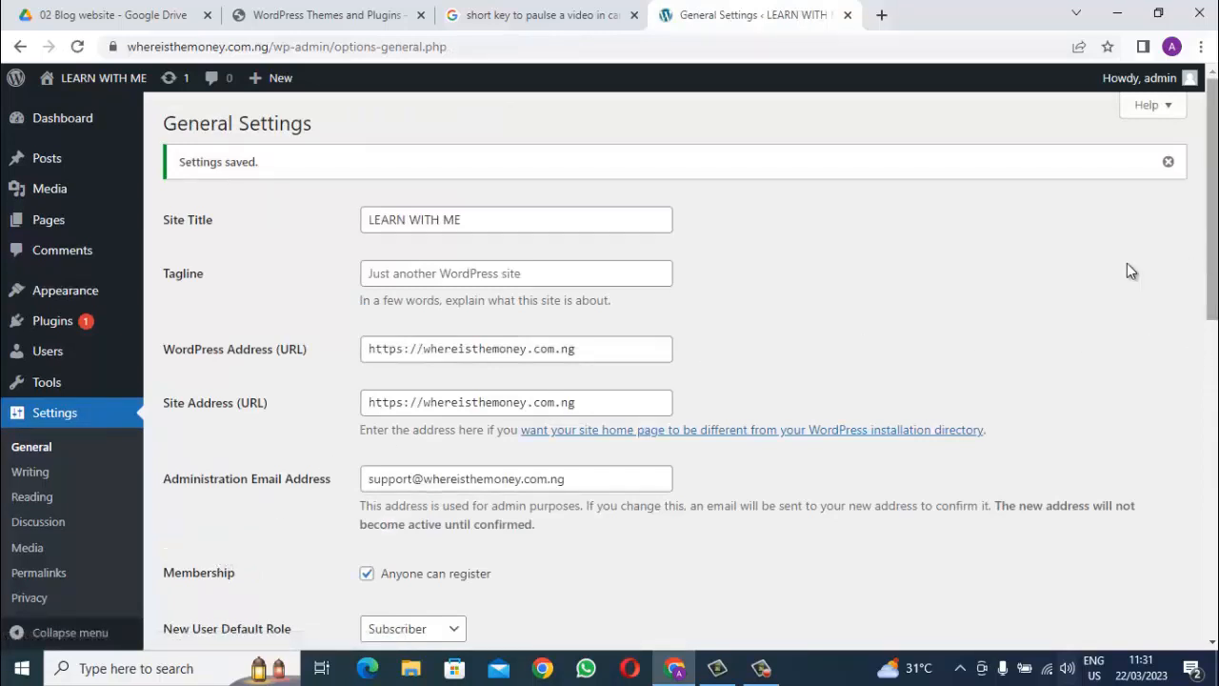
In the Reading Settings, enable discouraging search engines from indexing the site and save the changes.
{"action": "left_click", "coordinate": [45, 498]}
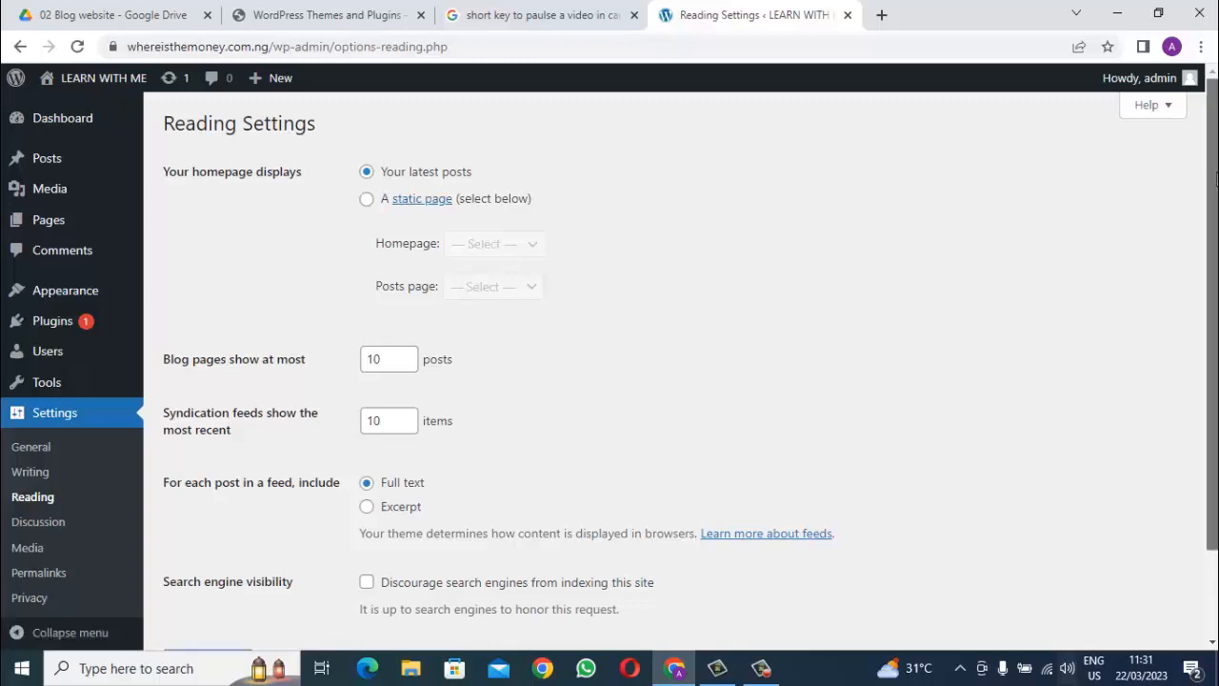
{"action": "left_click_drag", "start_coordinate": [1216, 179], "coordinate": [1215, 269]}
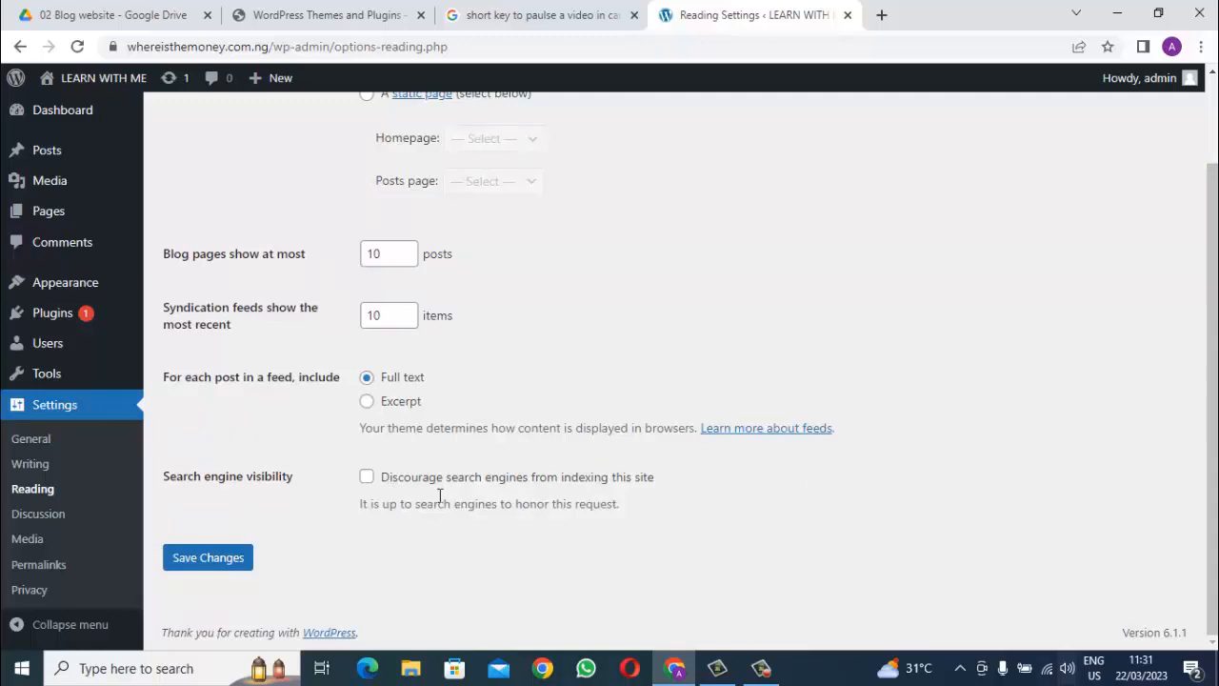
{"action": "left_click", "coordinate": [367, 478]}
{"action": "left_click", "coordinate": [191, 561]}
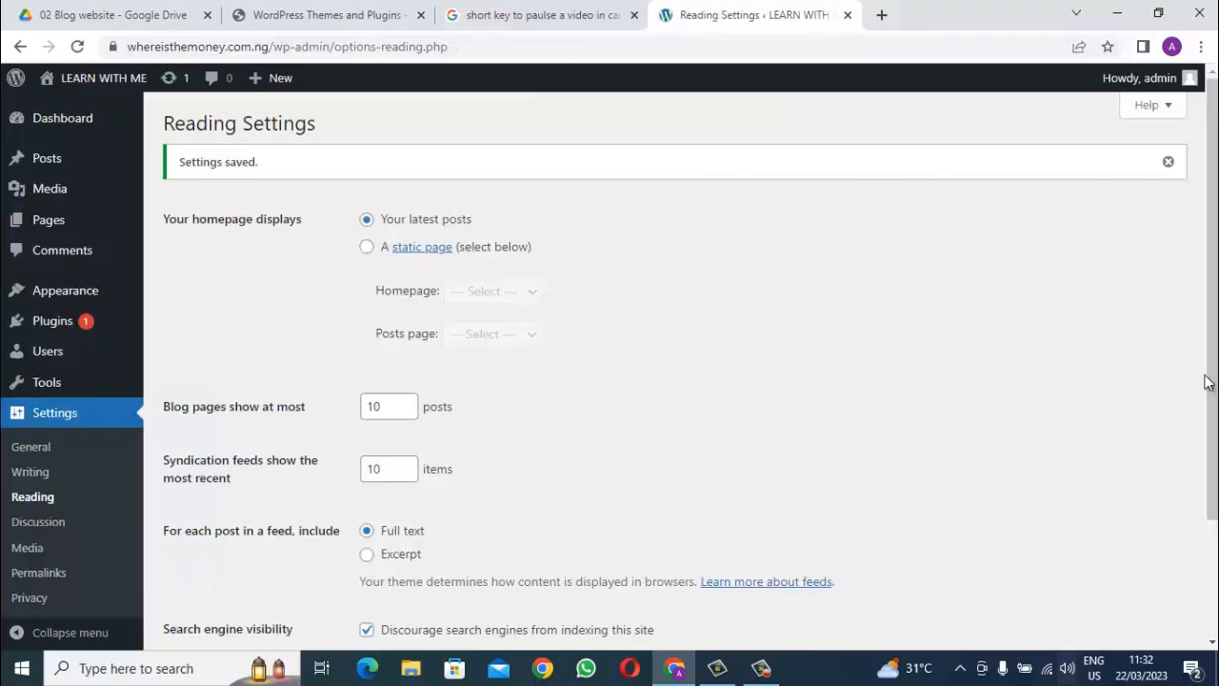
In the Permalink Settings, set the permalink structure to Post name and save the changes.
{"action": "left_click_drag", "start_coordinate": [1214, 369], "coordinate": [1165, 402]}
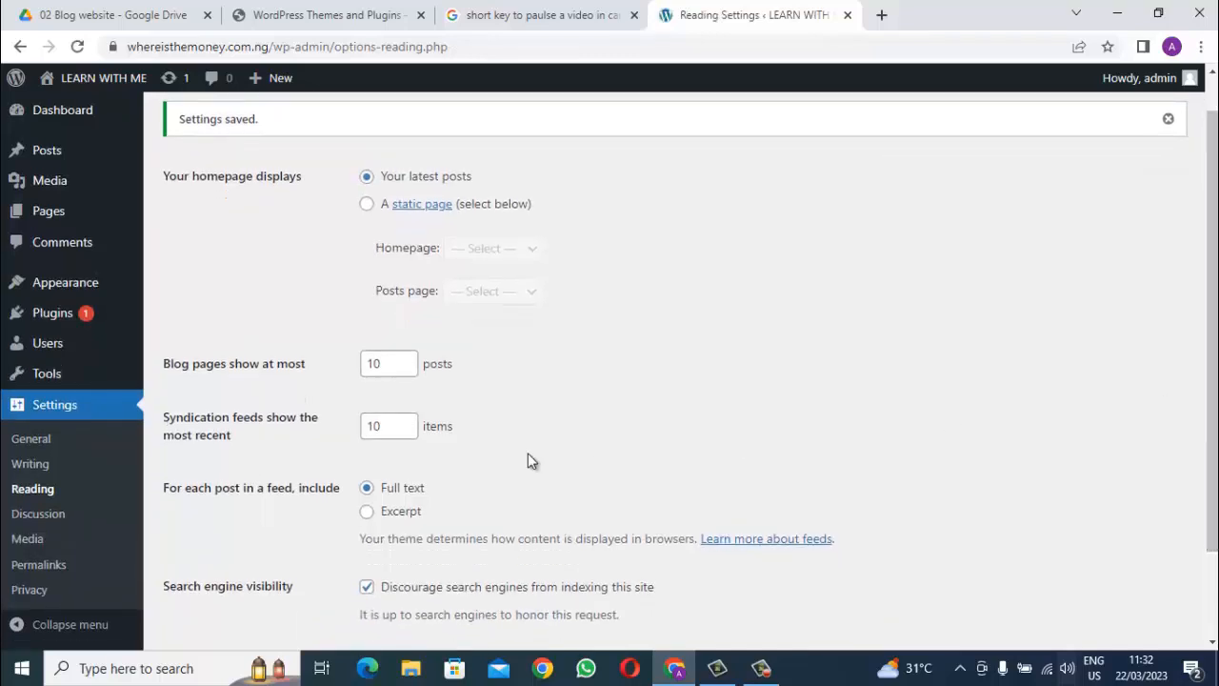
{"action": "left_click", "coordinate": [55, 566]}
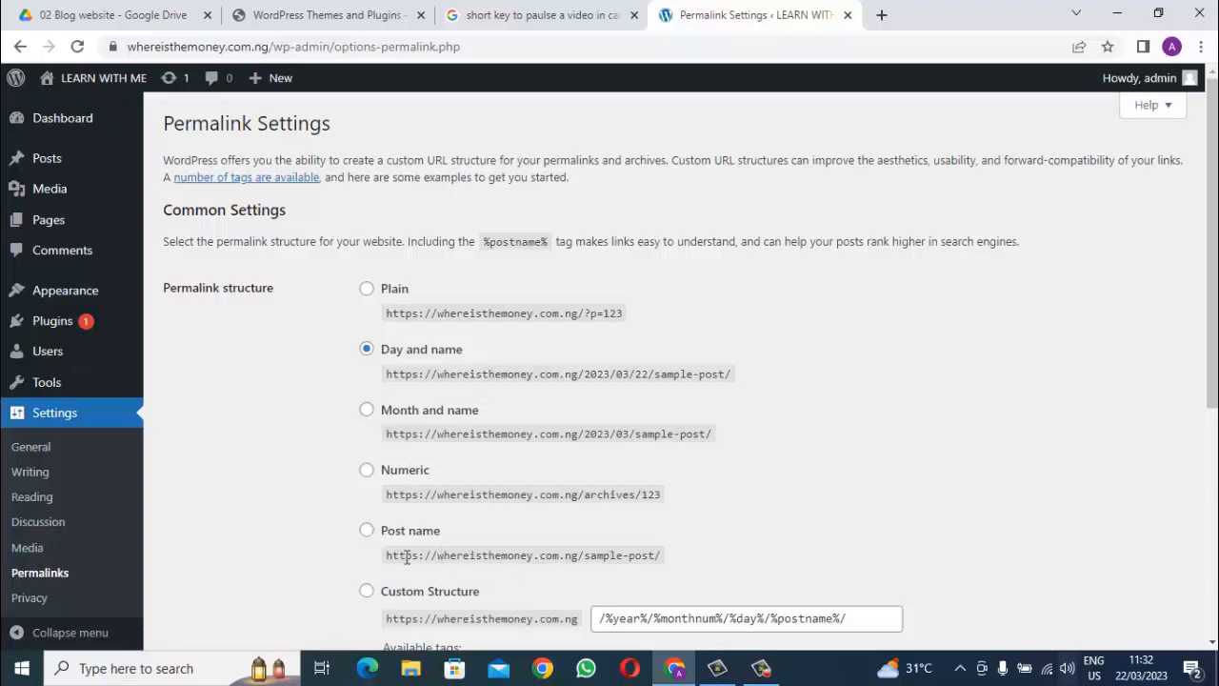
{"action": "left_click", "coordinate": [368, 530]}
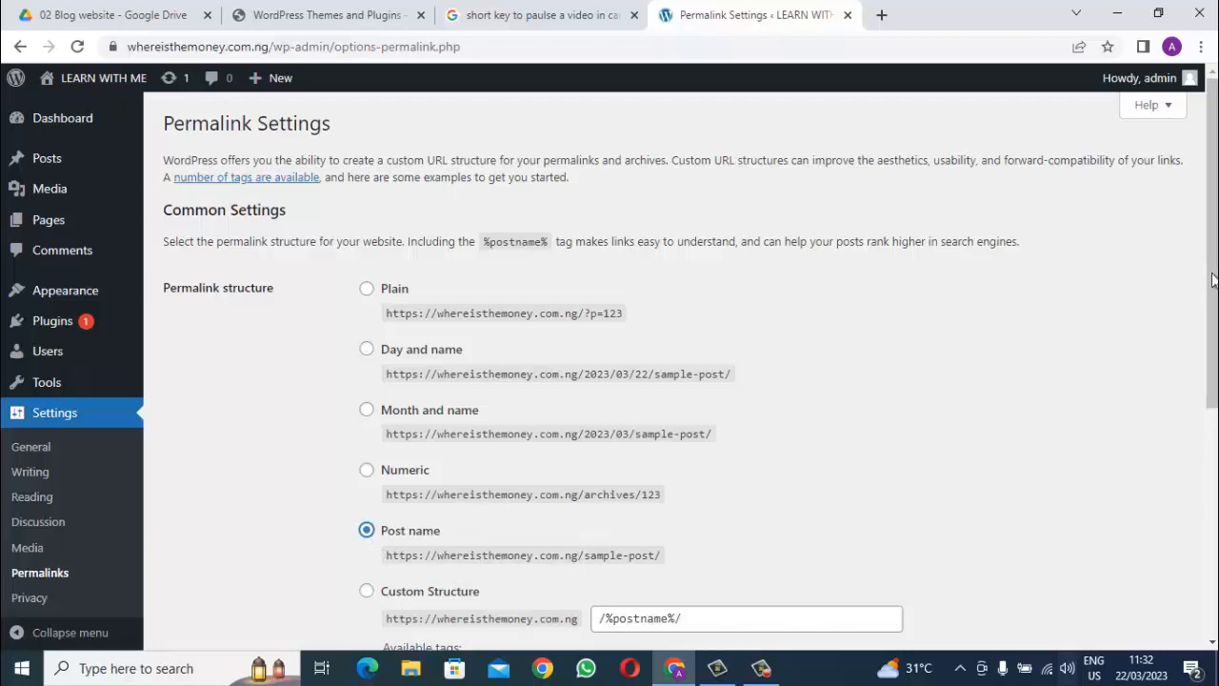
{"action": "left_click_drag", "start_coordinate": [1213, 282], "coordinate": [1215, 339]}
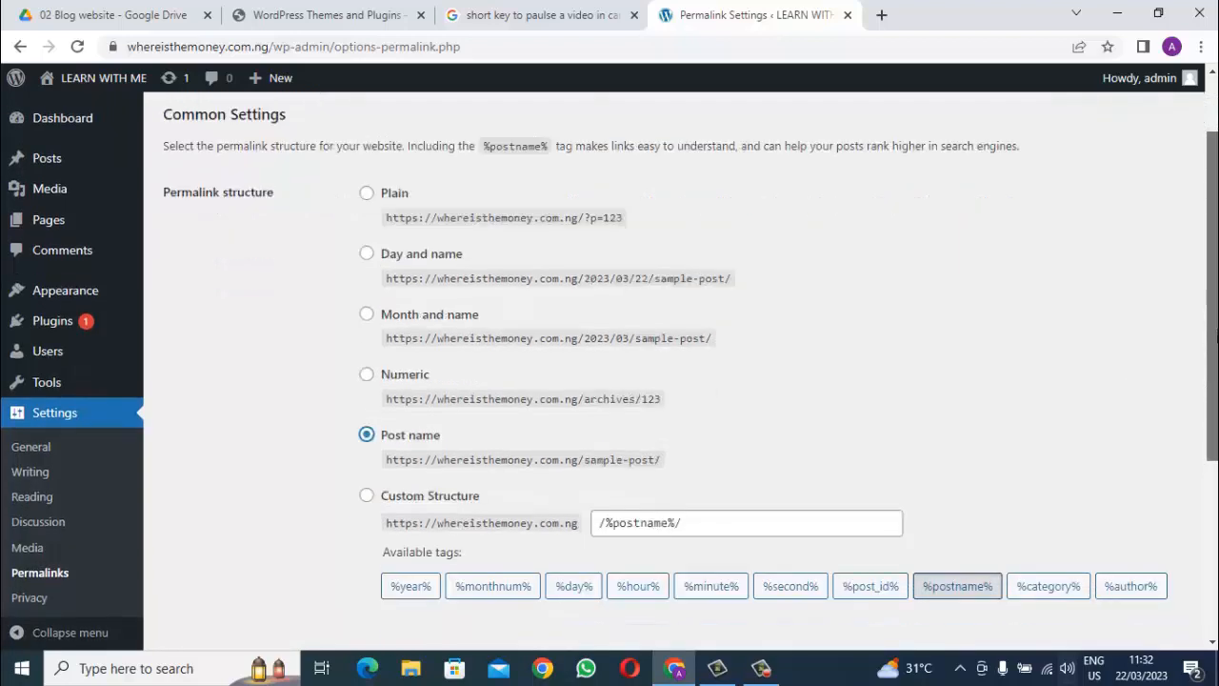
{"action": "left_click", "coordinate": [761, 668]}
{"action": "left_click", "coordinate": [1132, 588]}
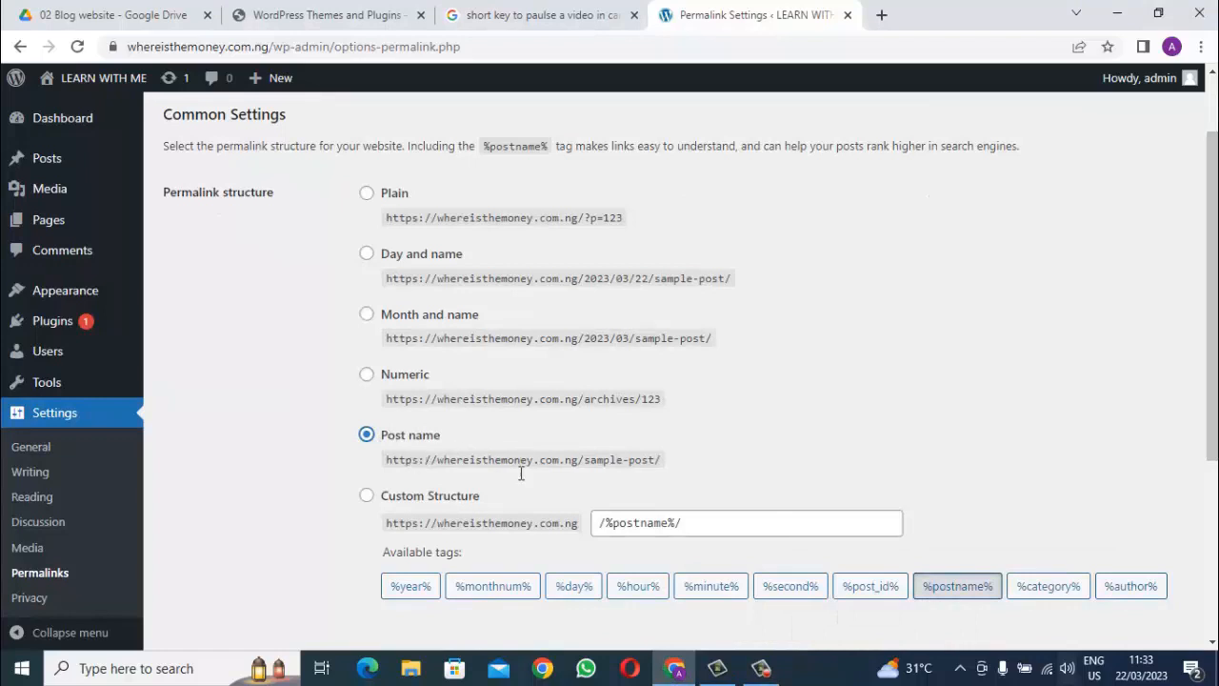
{"action": "scroll", "coordinate": [1214, 347], "scroll_direction": "down", "scroll_amount": 4}
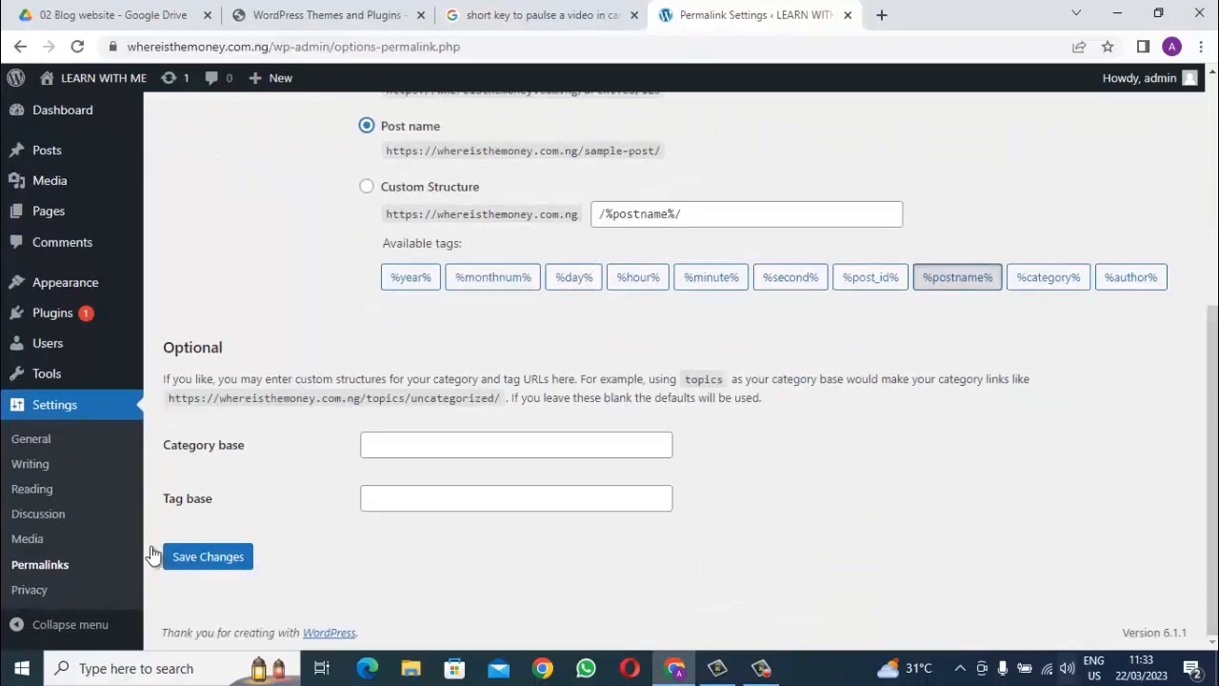
{"action": "left_click", "coordinate": [193, 564]}
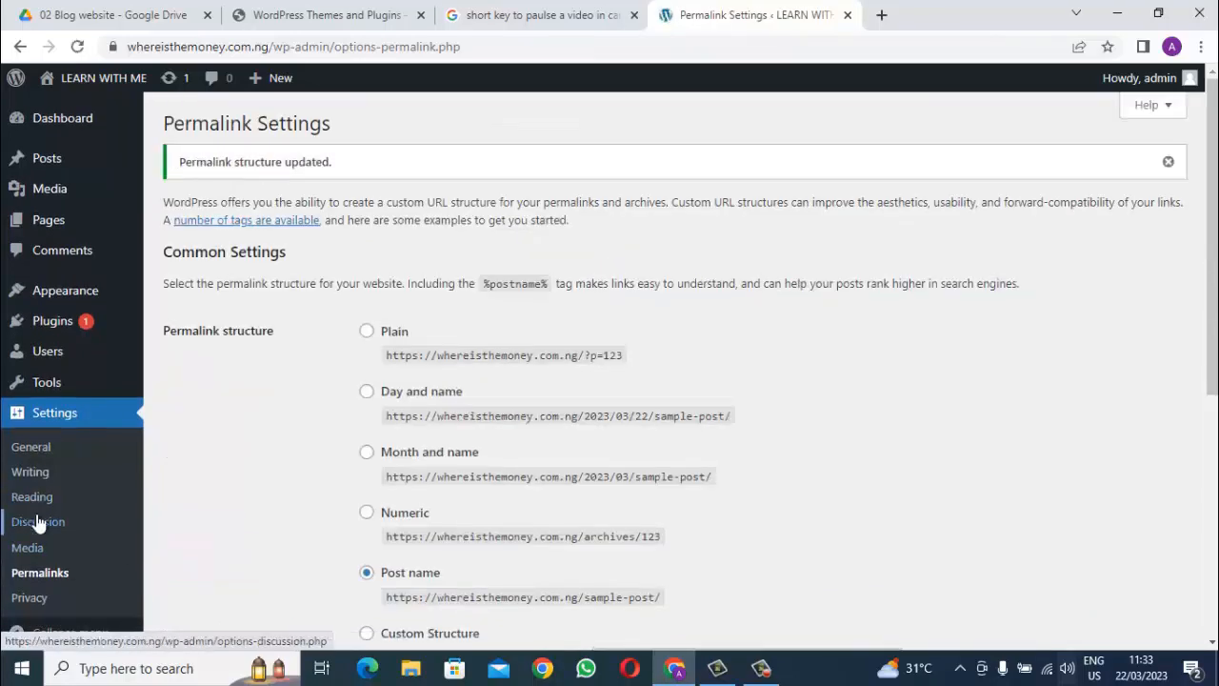
In the Discussion Settings, stop requiring comment authors to fill out name and email, and require comments to be manually approved.
{"action": "left_click", "coordinate": [38, 525]}
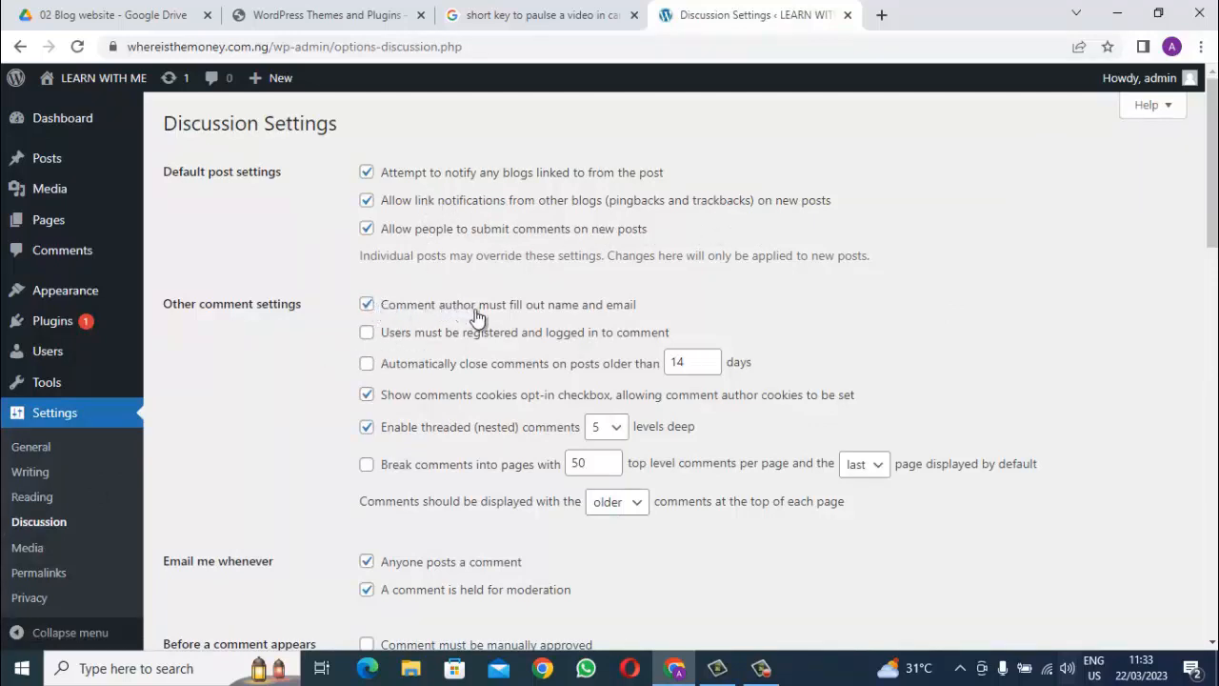
{"action": "left_click", "coordinate": [368, 305]}
{"action": "left_click", "coordinate": [368, 306]}
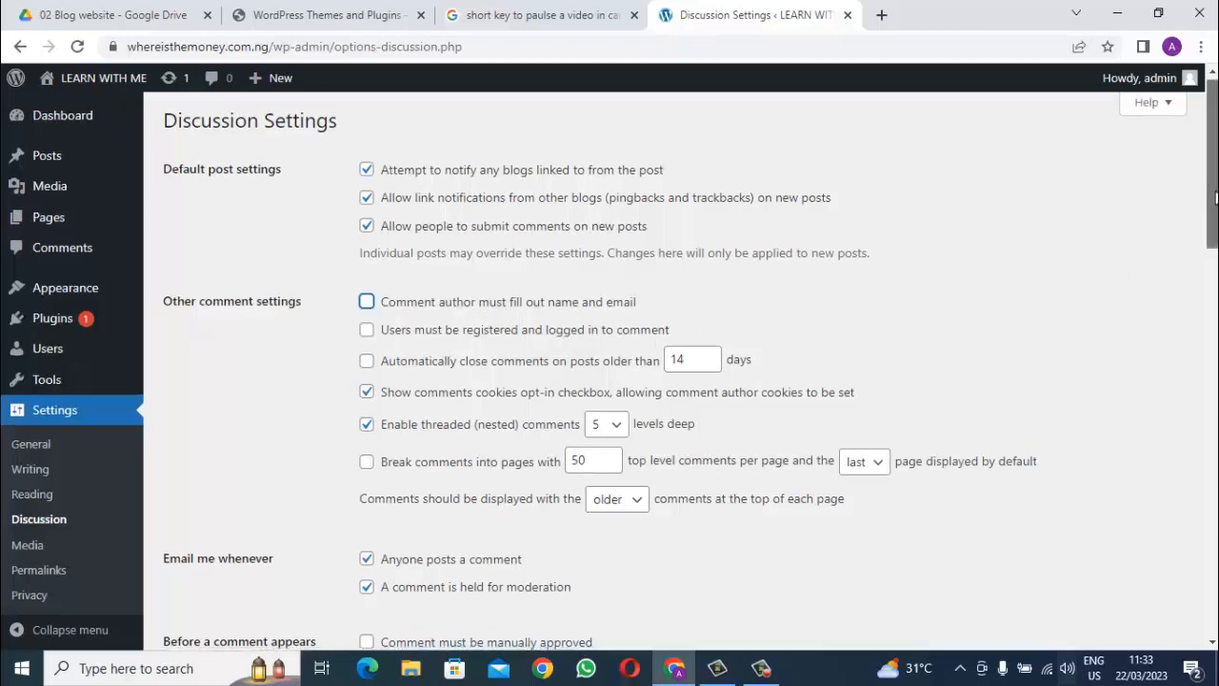
{"action": "left_click_drag", "start_coordinate": [1215, 196], "coordinate": [1215, 247]}
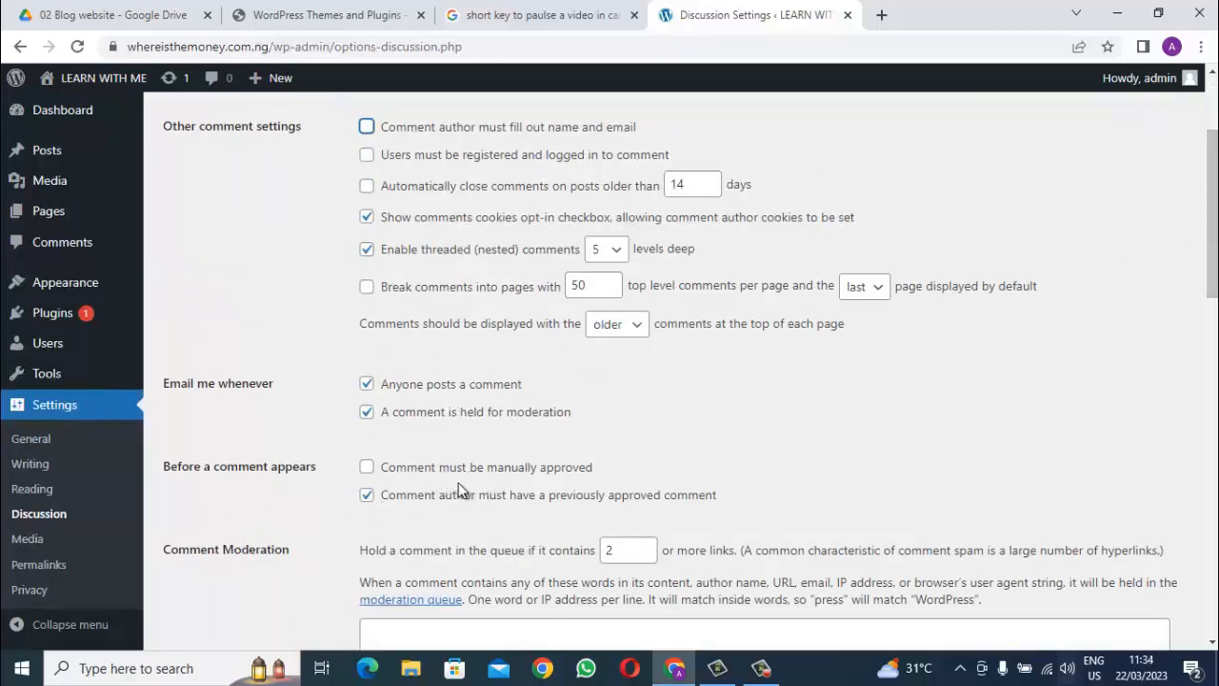
{"action": "left_click", "coordinate": [369, 469]}
{"action": "left_click", "coordinate": [367, 469]}
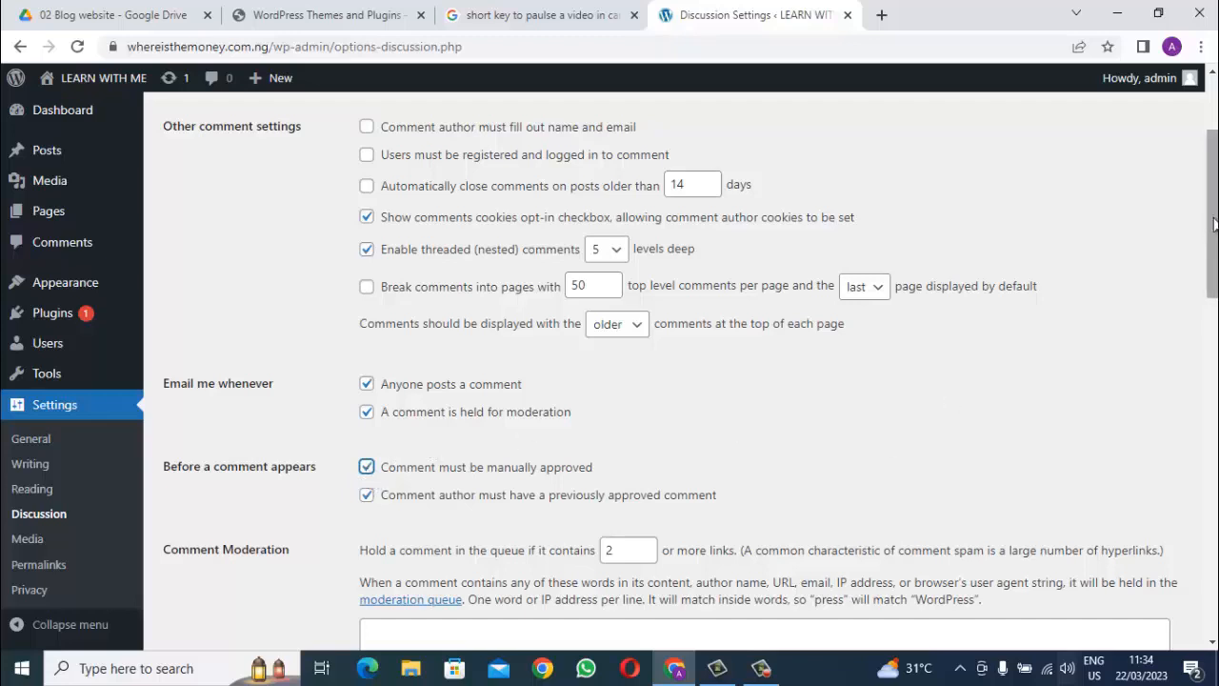
Set the default avatar to Gravatar Logo and save the Discussion Settings.
{"action": "left_click_drag", "start_coordinate": [1213, 227], "coordinate": [1200, 529]}
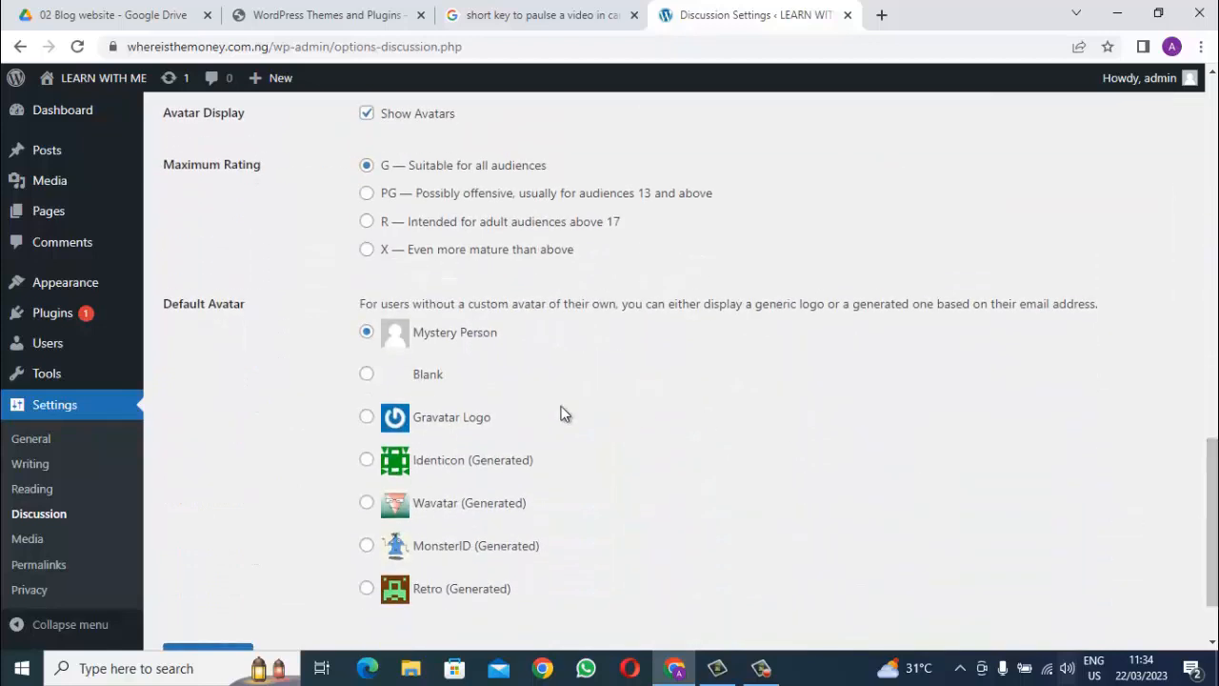
{"action": "left_click", "coordinate": [368, 419]}
{"action": "scroll", "coordinate": [761, 514], "scroll_direction": "down", "scroll_amount": 2}
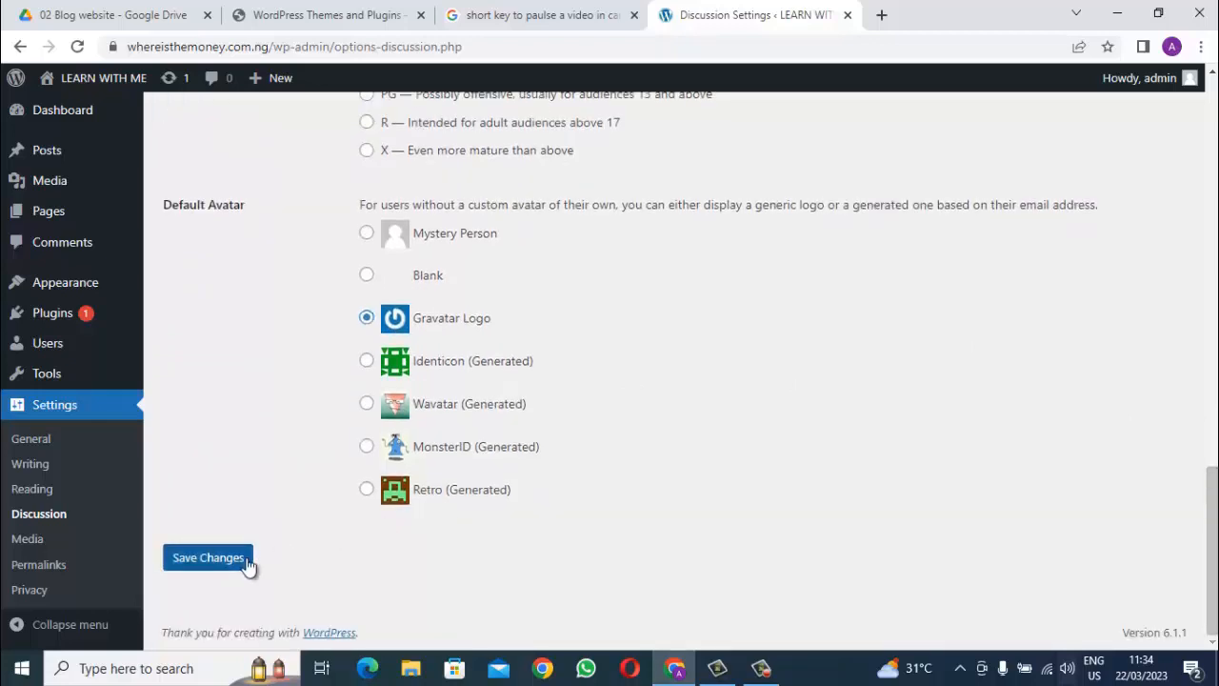
{"action": "left_click", "coordinate": [246, 558]}
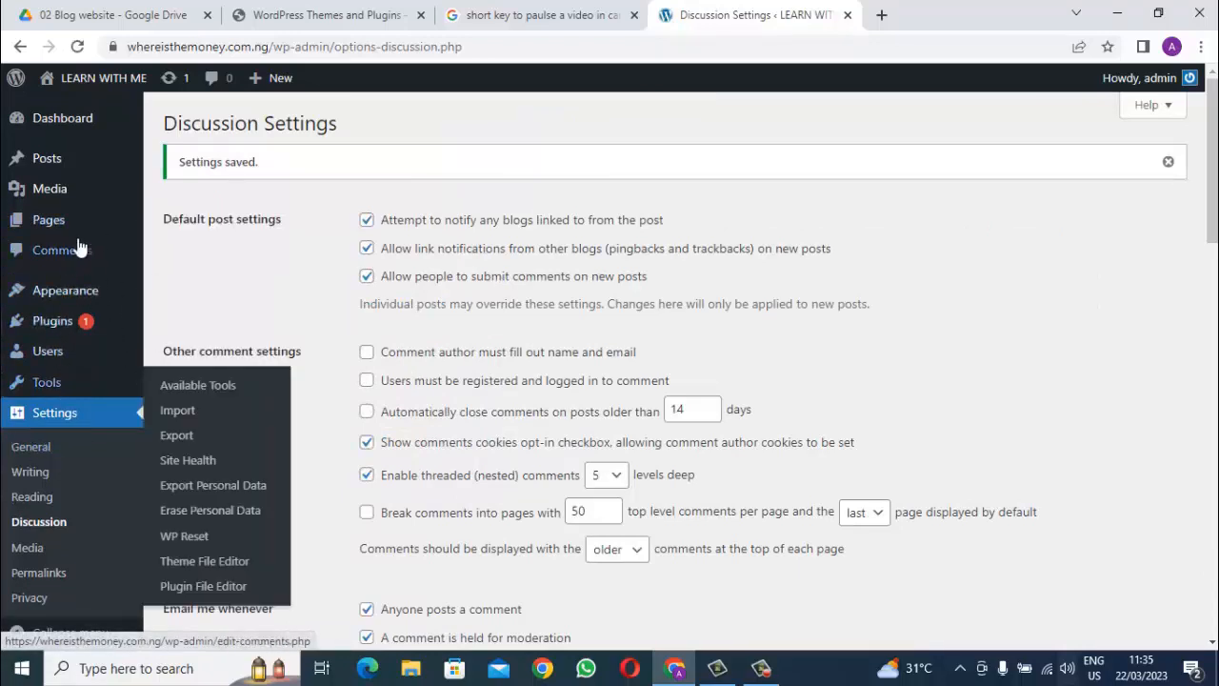
In the catalogue for adding new themes, filter by the Blog subject and browse the matching themes.
{"action": "mouse_move", "coordinate": [38, 299]}
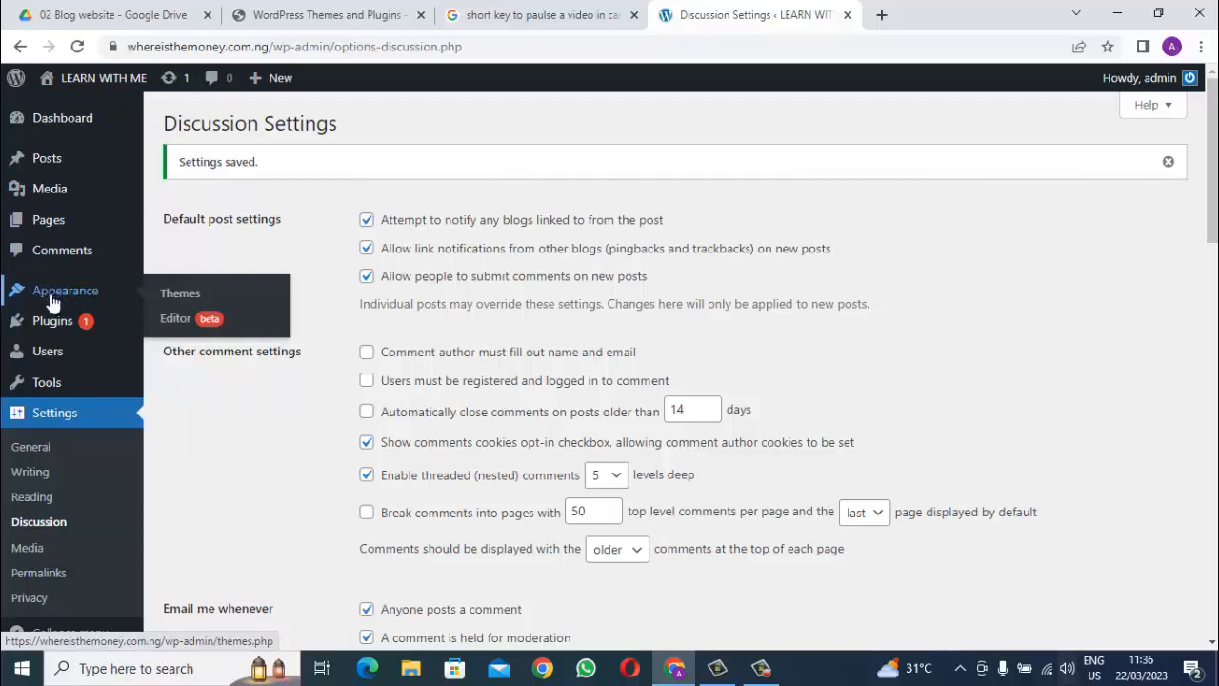
{"action": "left_click", "coordinate": [52, 297]}
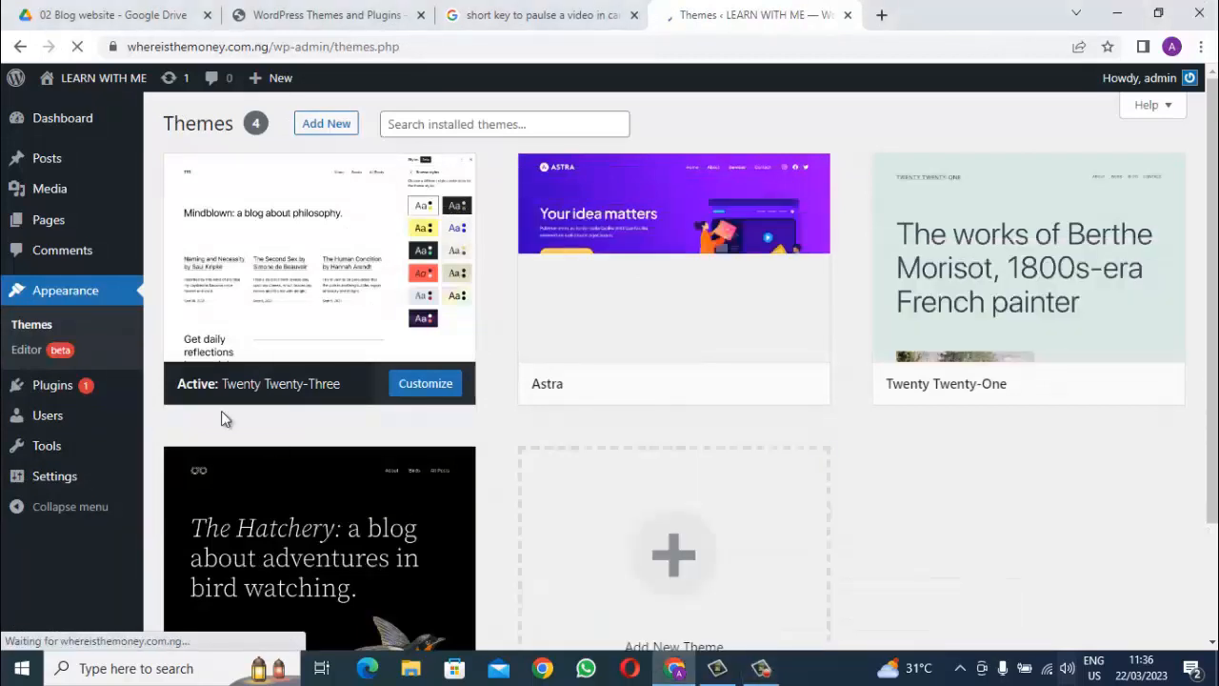
{"action": "mouse_move", "coordinate": [70, 413]}
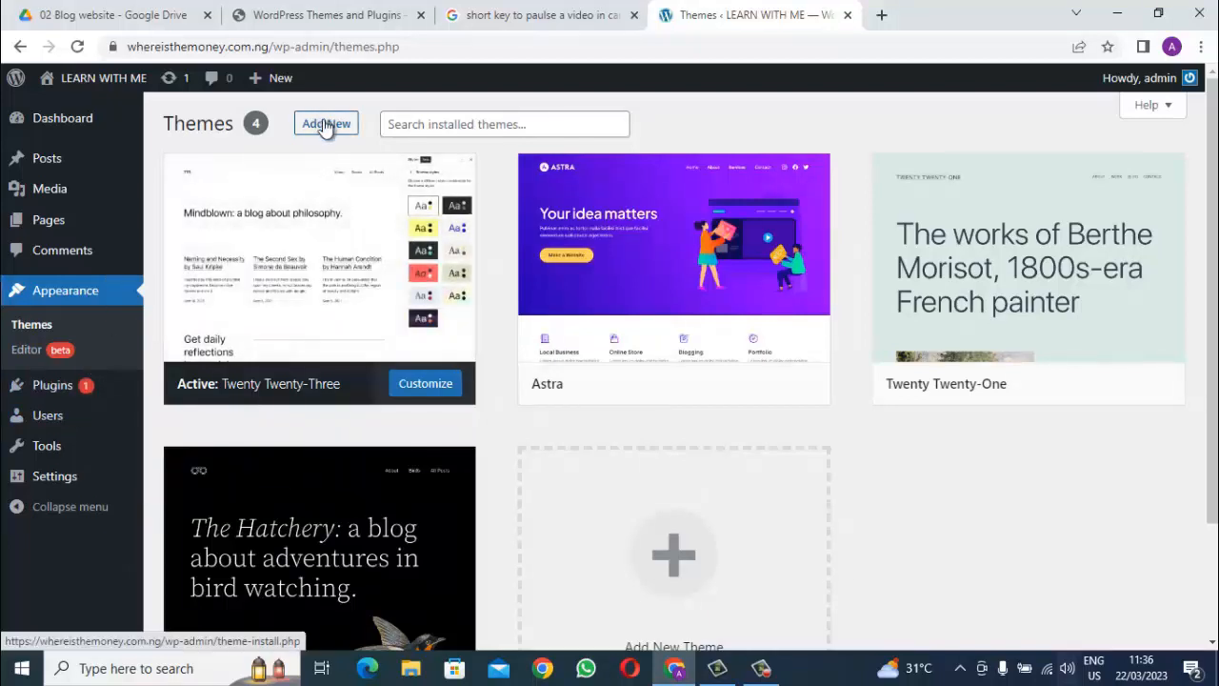
{"action": "left_click", "coordinate": [324, 125]}
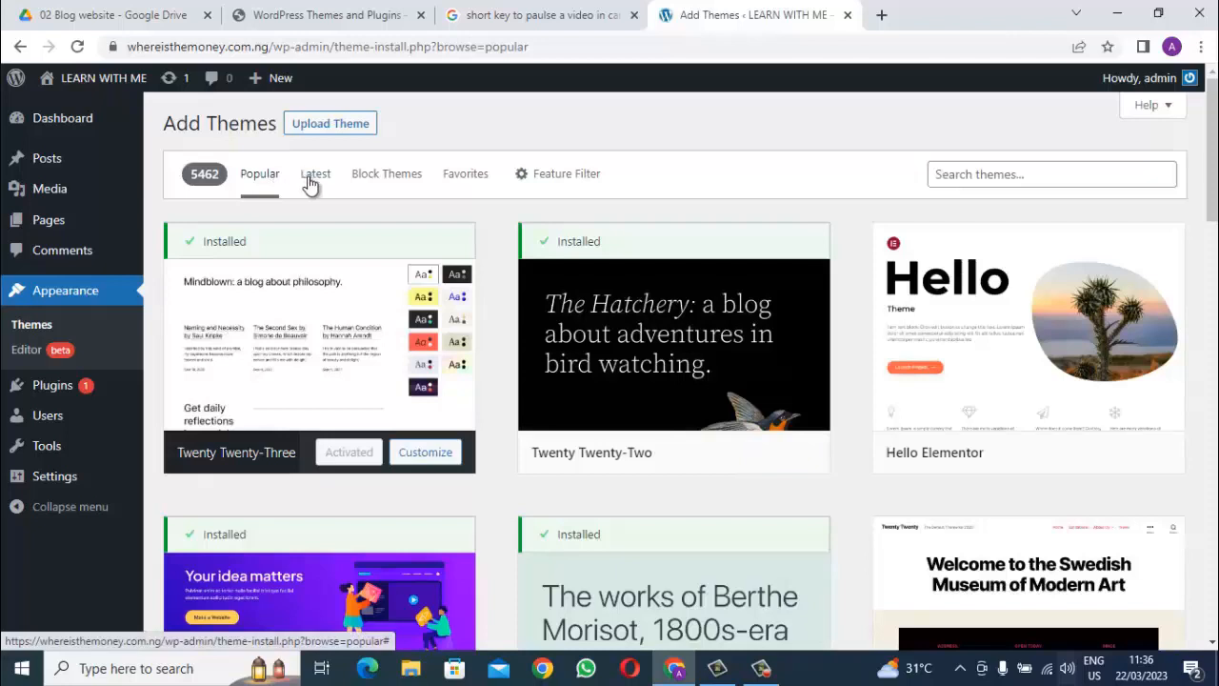
{"action": "left_click", "coordinate": [571, 177]}
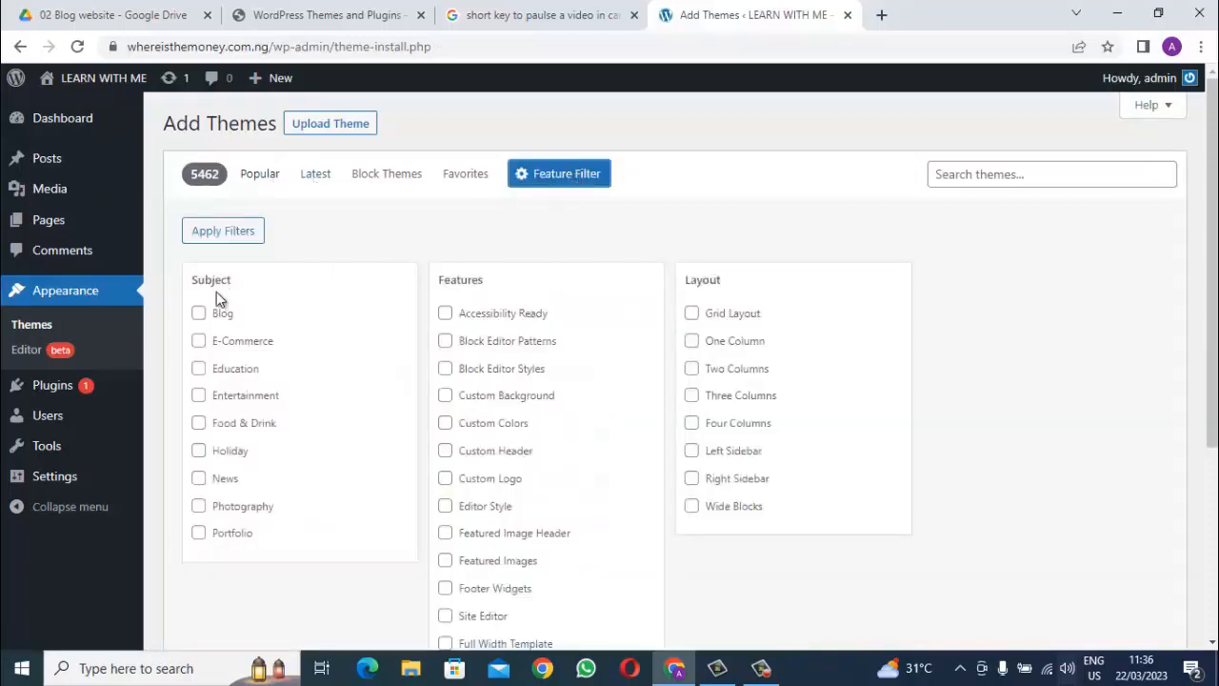
{"action": "left_click", "coordinate": [199, 317]}
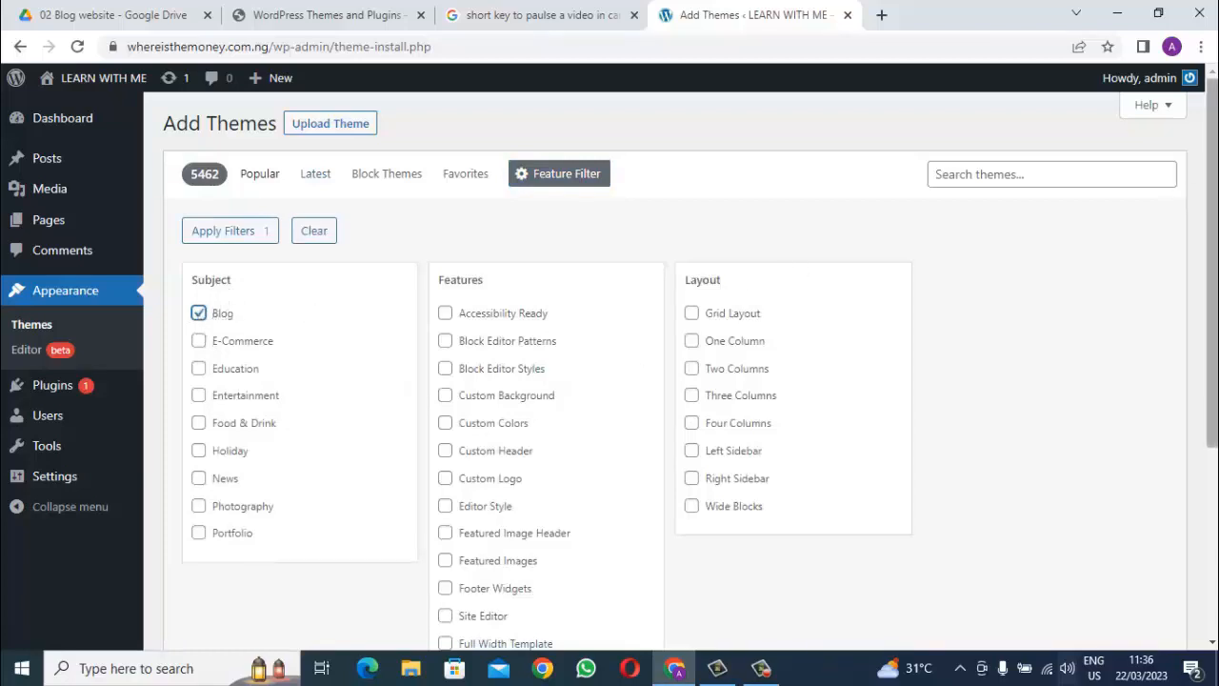
{"action": "scroll", "coordinate": [1211, 285], "scroll_direction": "down", "scroll_amount": 3}
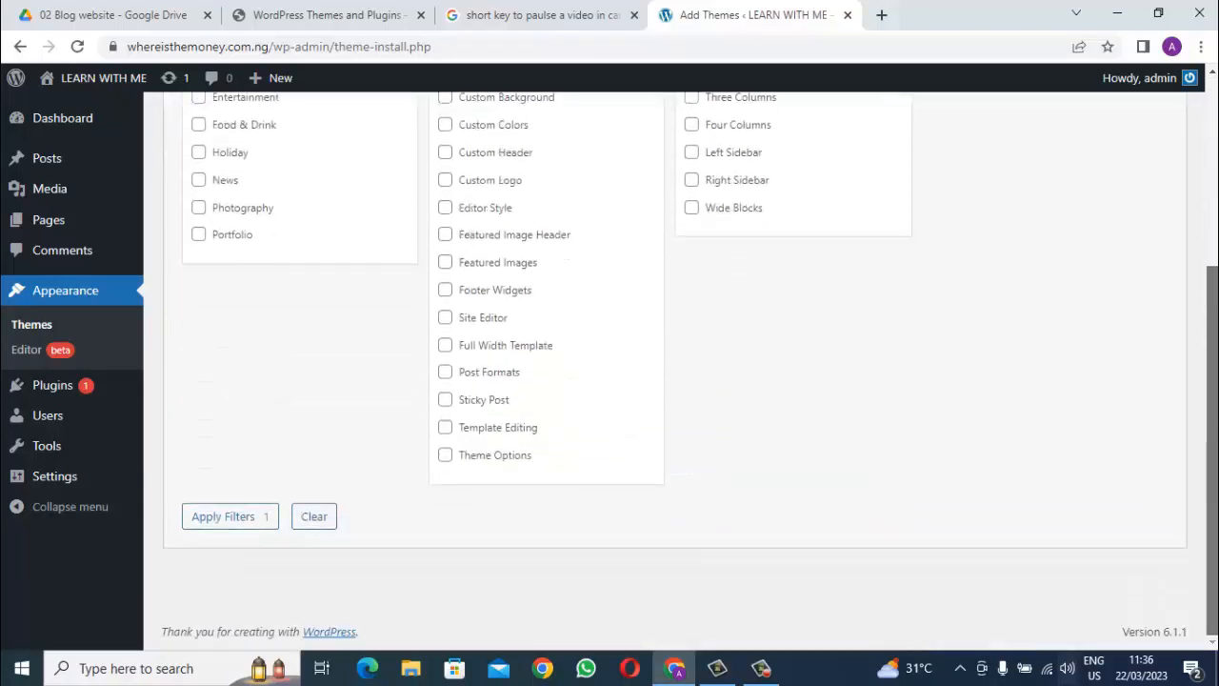
{"action": "left_click", "coordinate": [204, 520]}
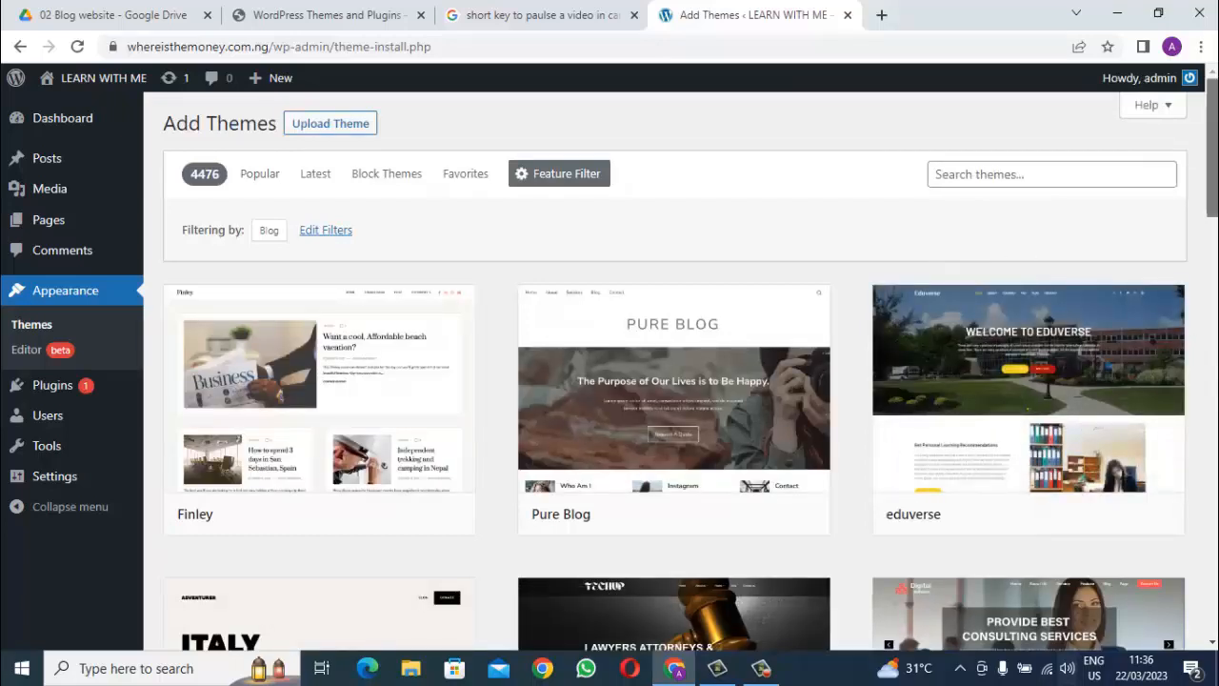
{"action": "scroll", "coordinate": [676, 371], "scroll_direction": "down", "scroll_amount": 3}
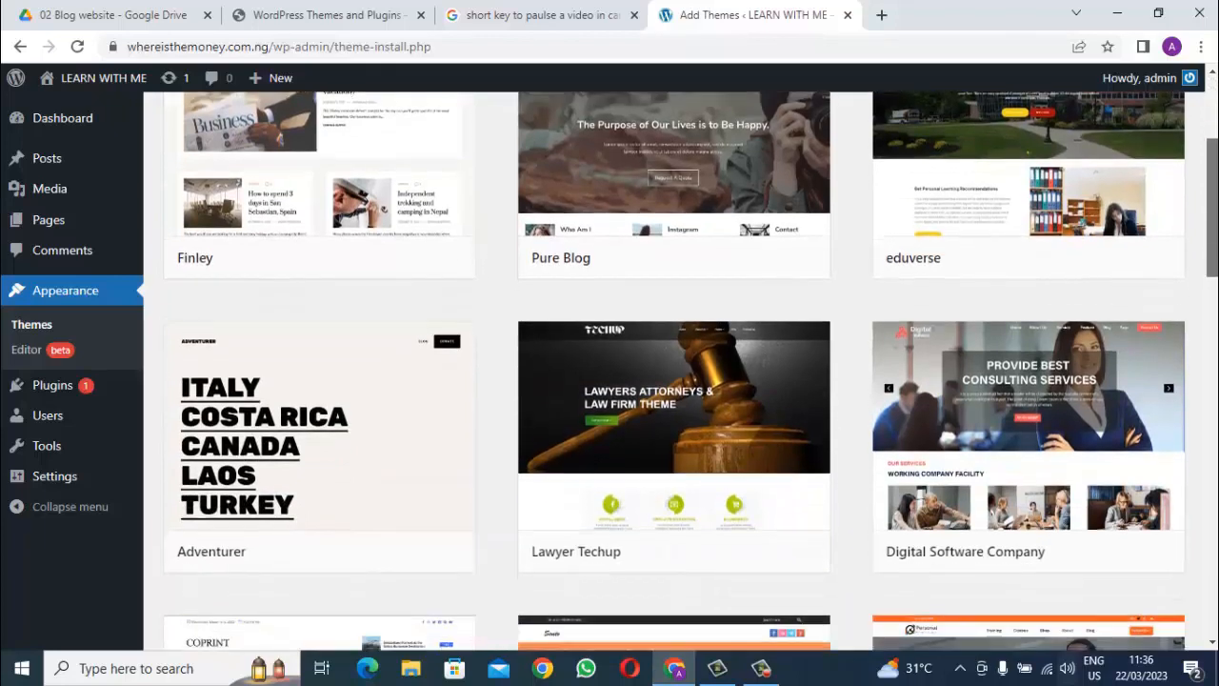
{"action": "scroll", "coordinate": [676, 372], "scroll_direction": "down", "scroll_amount": 2}
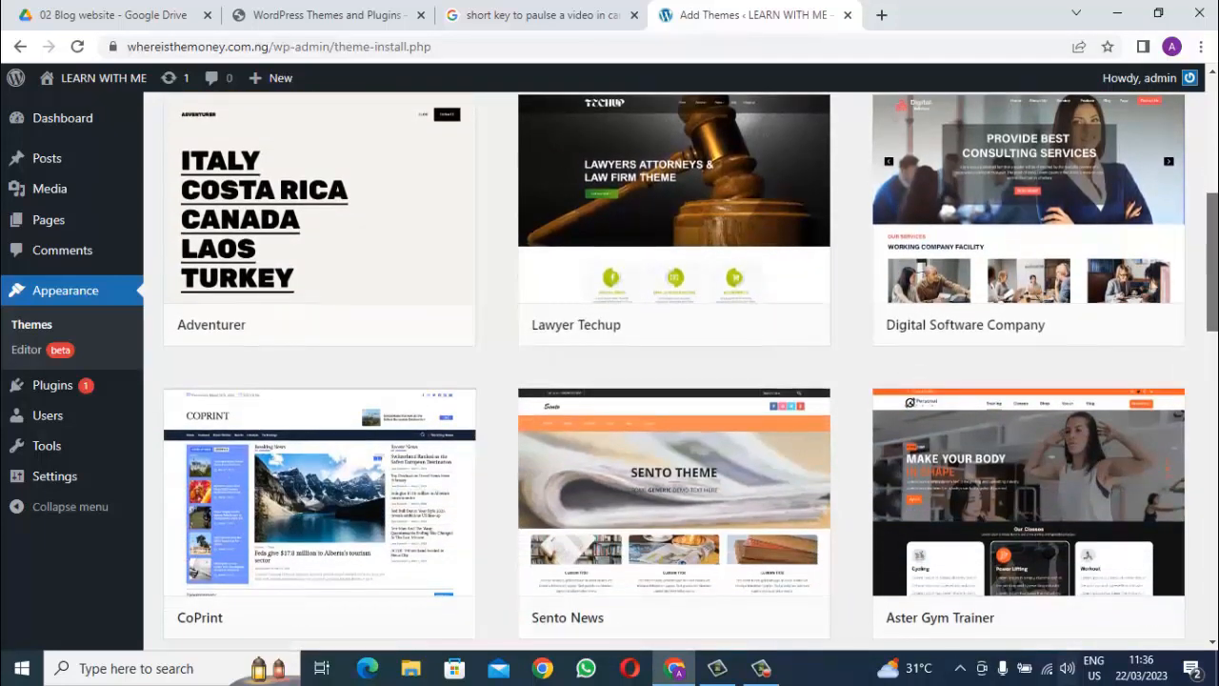
{"action": "scroll", "coordinate": [676, 371], "scroll_direction": "down", "scroll_amount": 1}
{"action": "scroll", "coordinate": [676, 371], "scroll_direction": "down", "scroll_amount": 1}
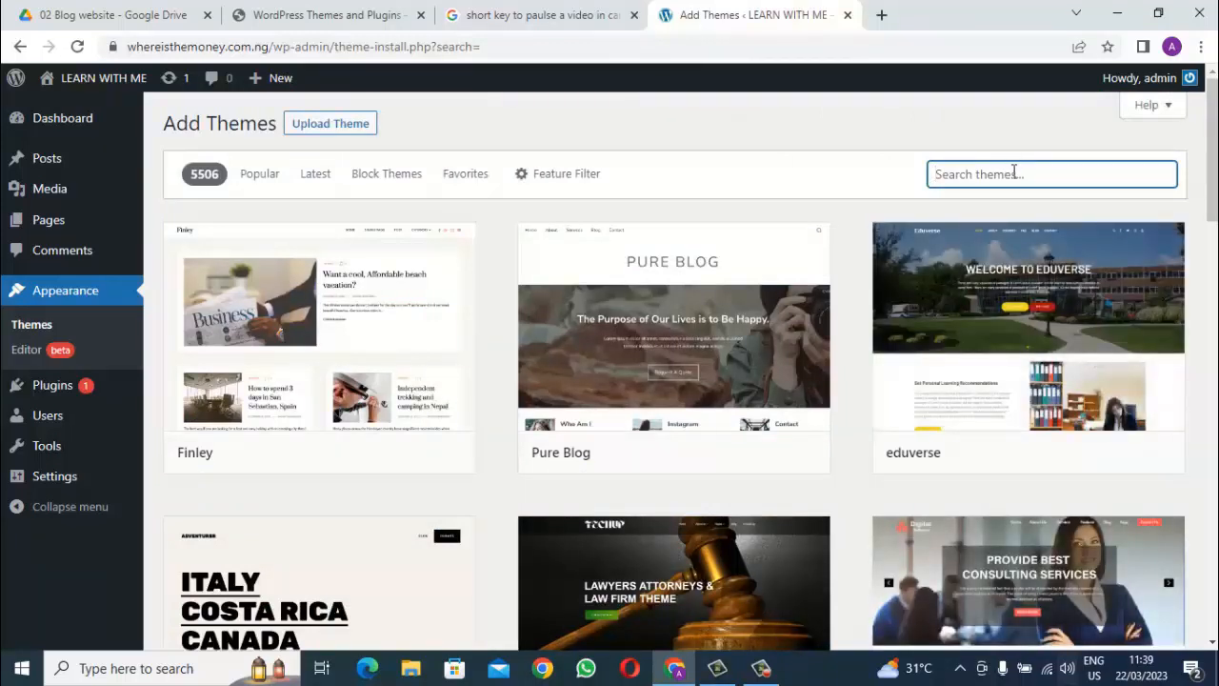
Search the new themes for "NEWS WAY" and install the News Way theme.
{"action": "type", "text": "NEWS WA"}
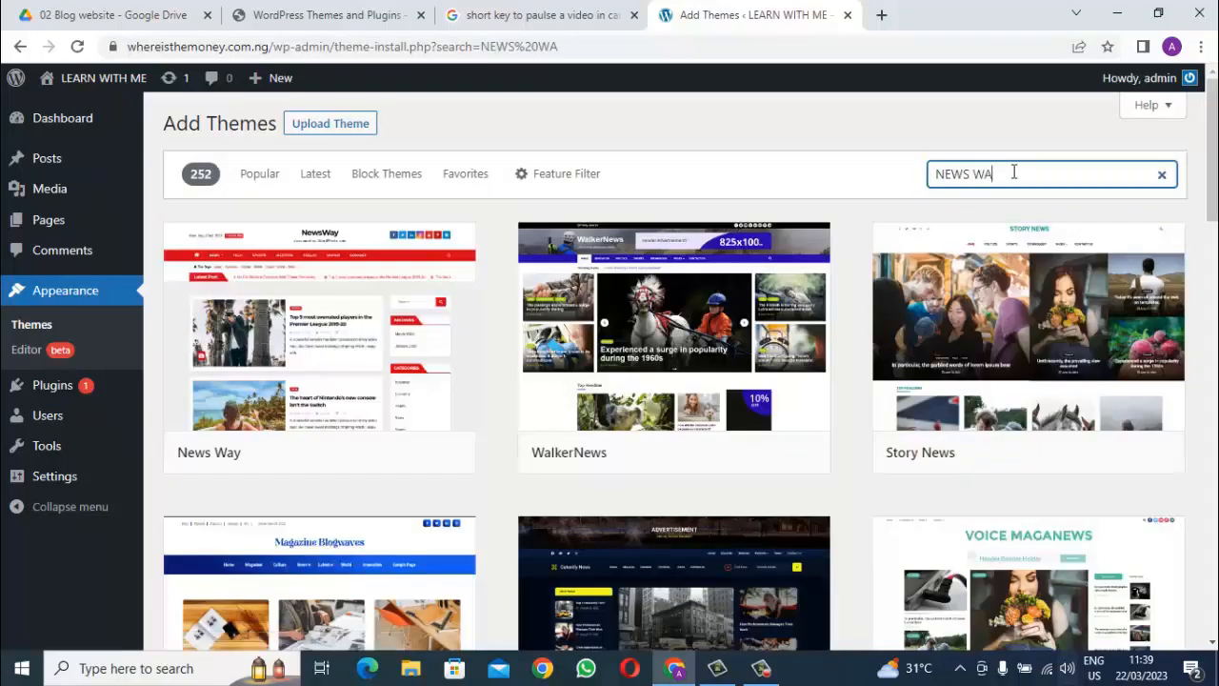
{"action": "type", "text": "Y"}
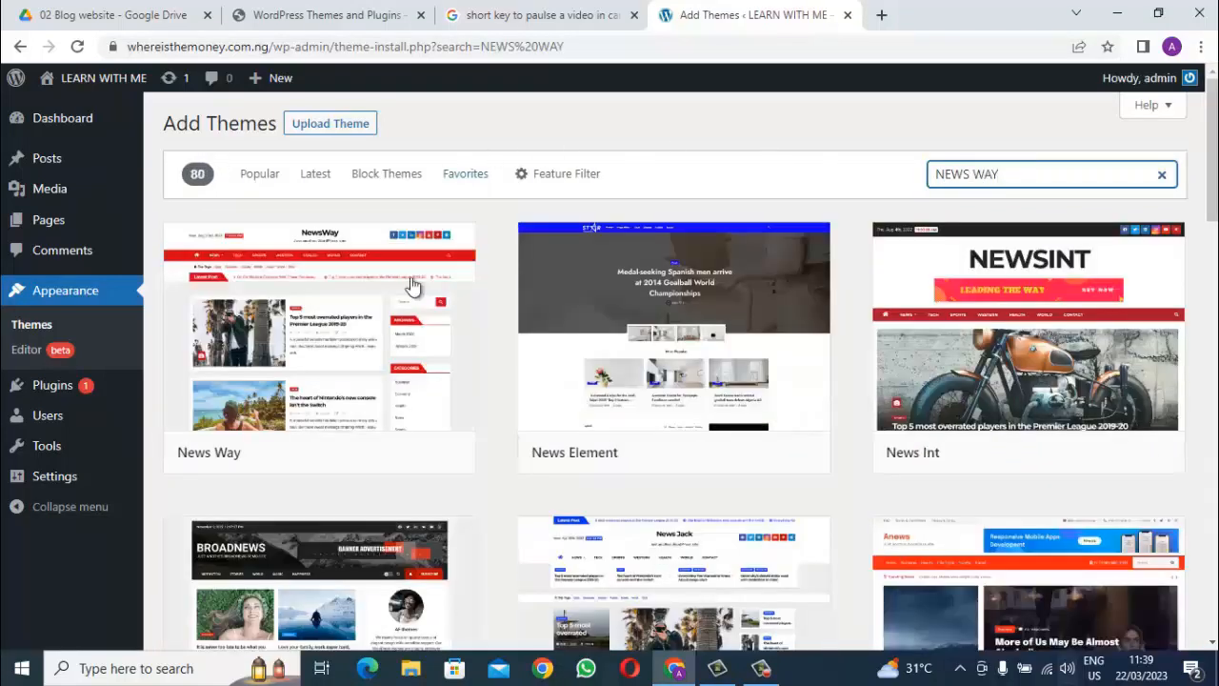
{"action": "mouse_move", "coordinate": [362, 428]}
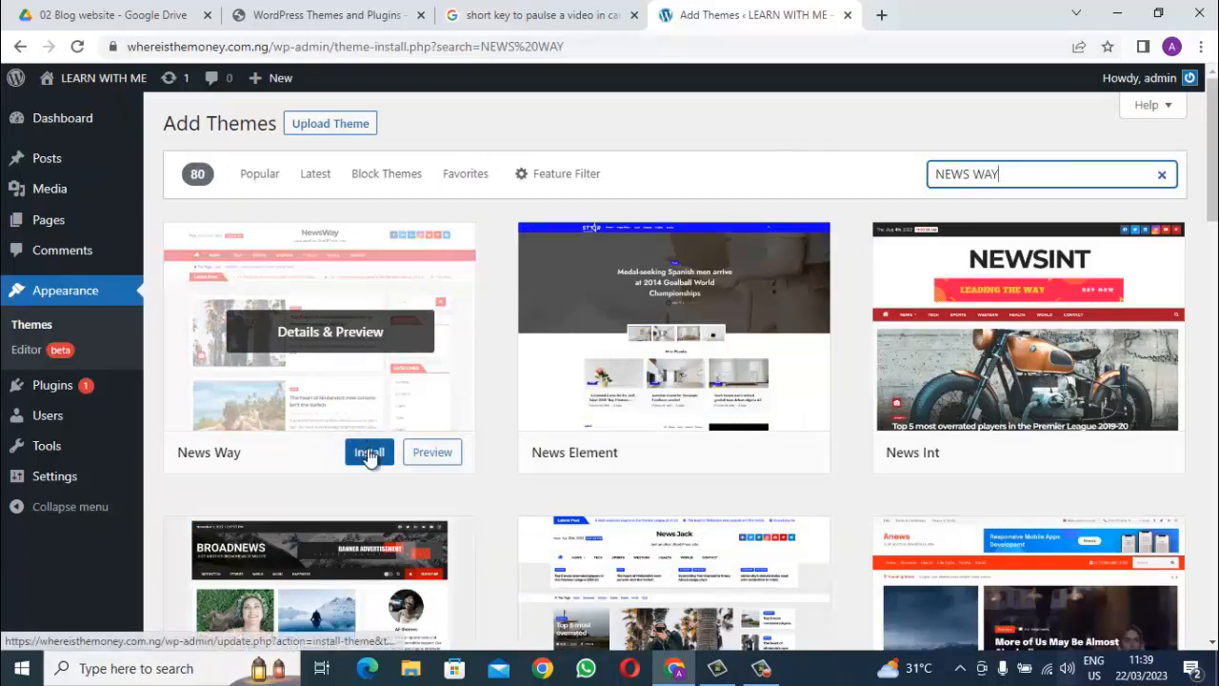
{"action": "left_click", "coordinate": [369, 455]}
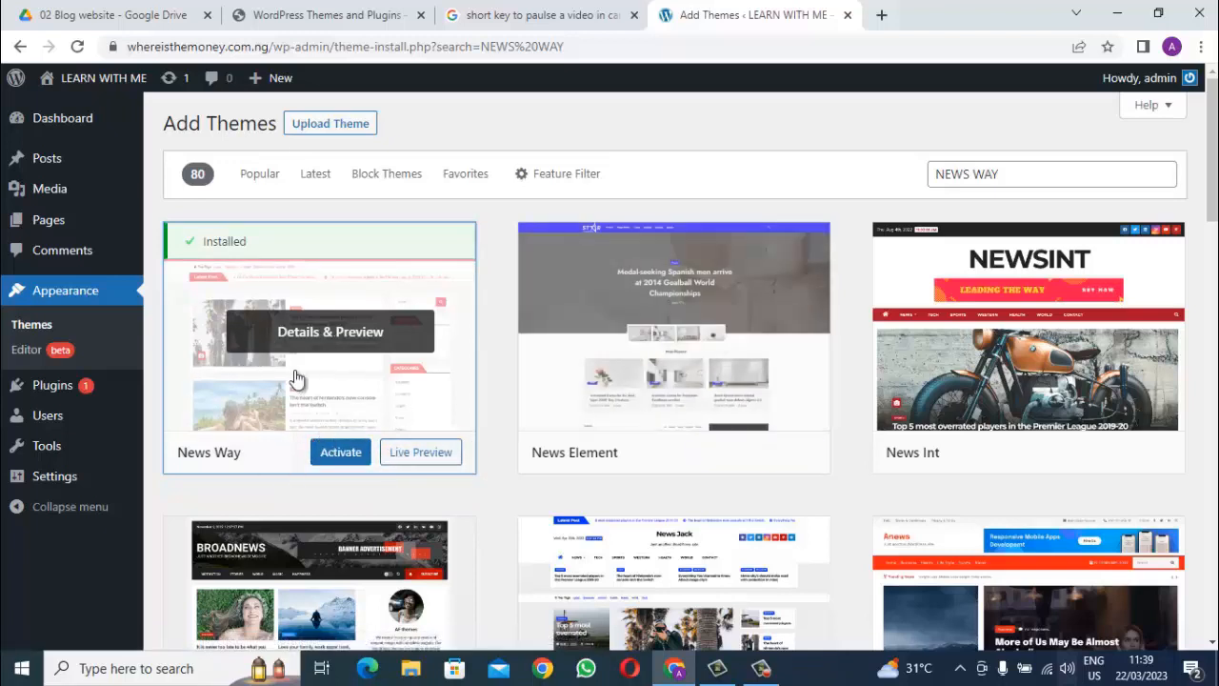
Search the new plugins for "CONTACT FORM" and install the Contact Form 7 plugin.
{"action": "left_click", "coordinate": [54, 386]}
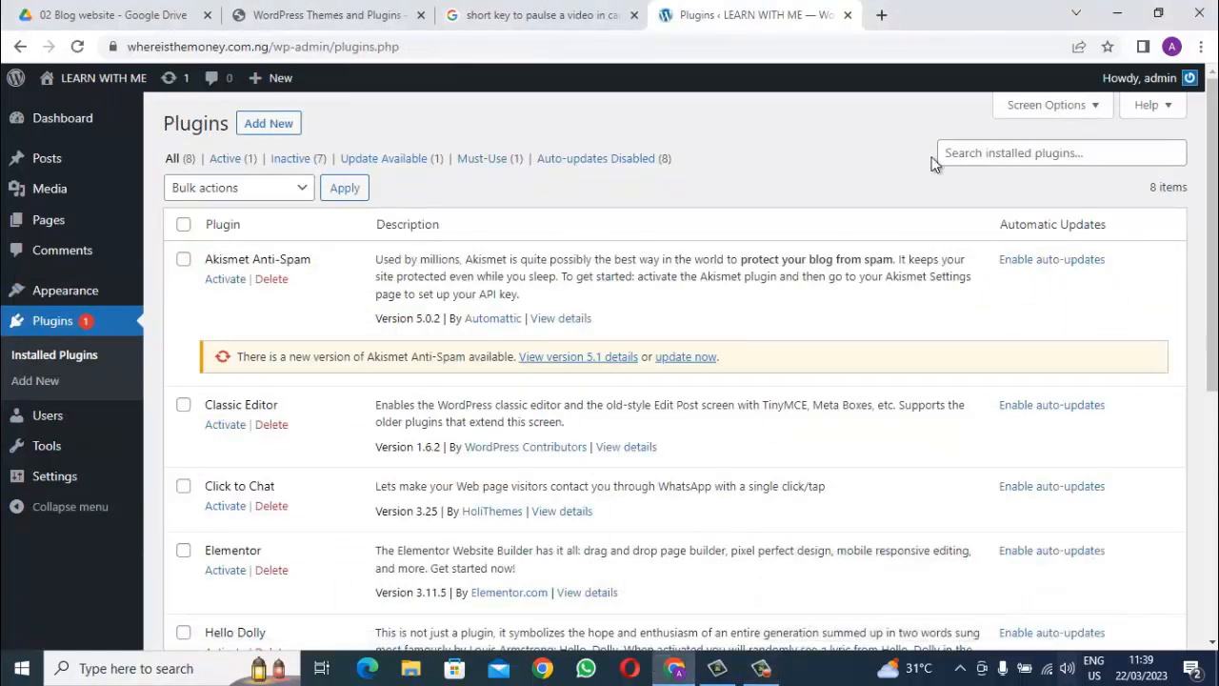
{"action": "left_click", "coordinate": [271, 125]}
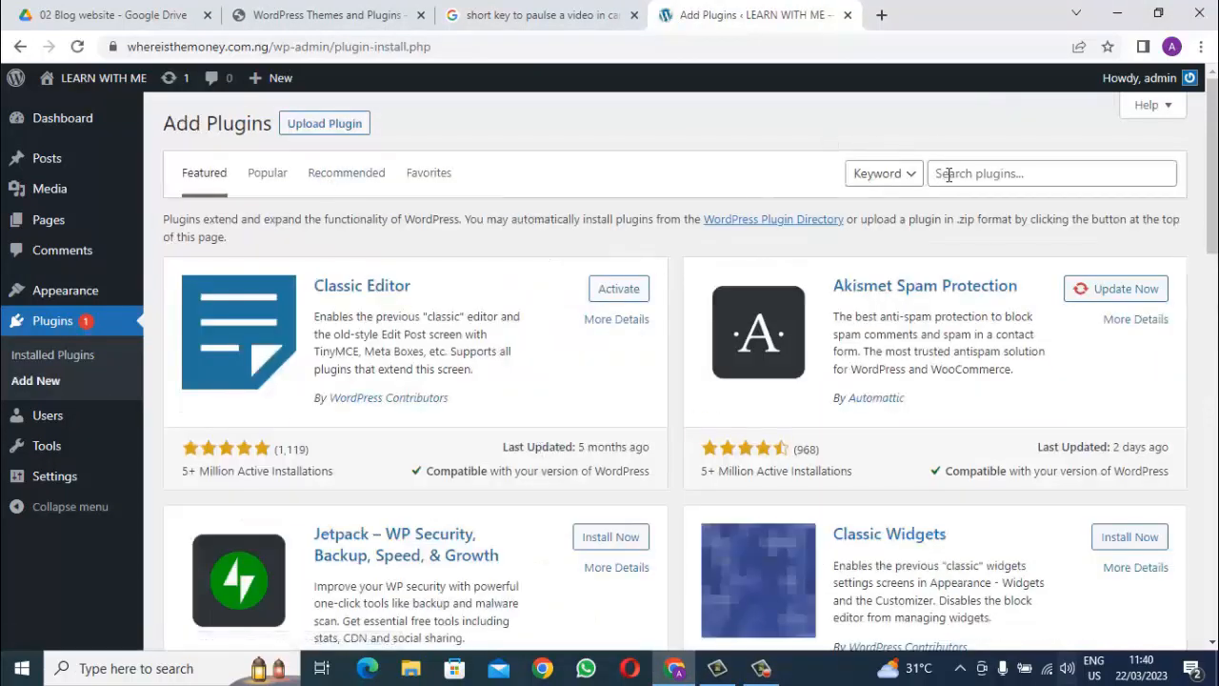
{"action": "left_click", "coordinate": [949, 174]}
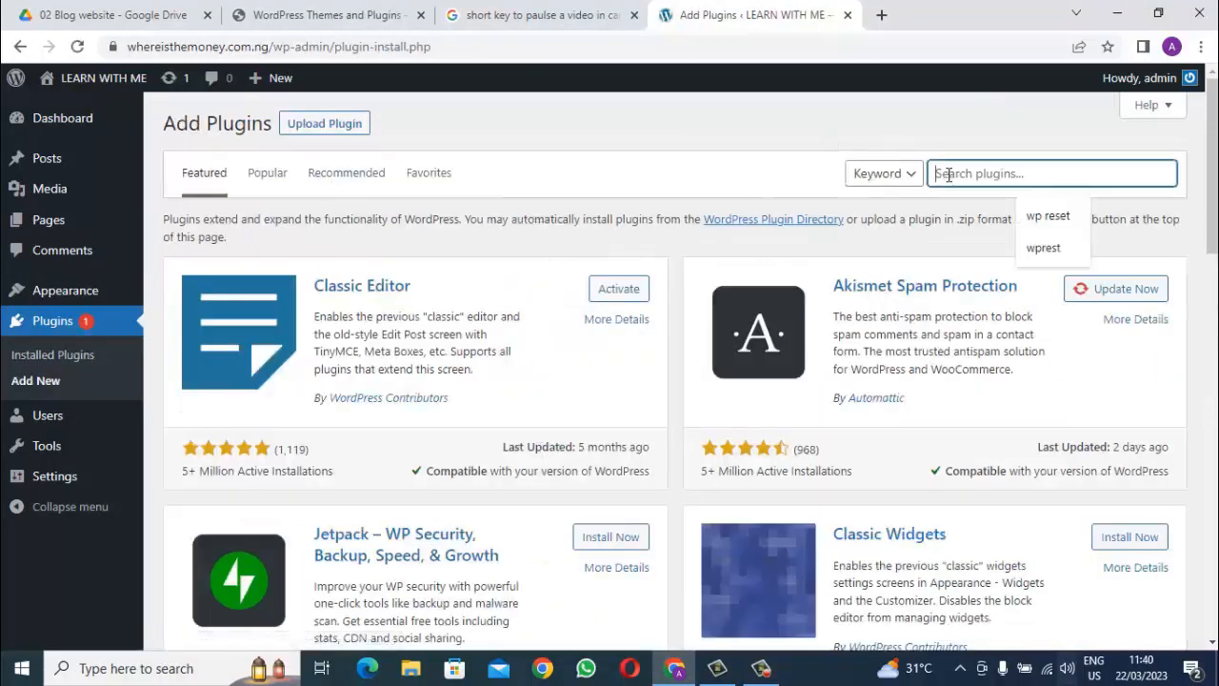
{"action": "type", "text": "C"}
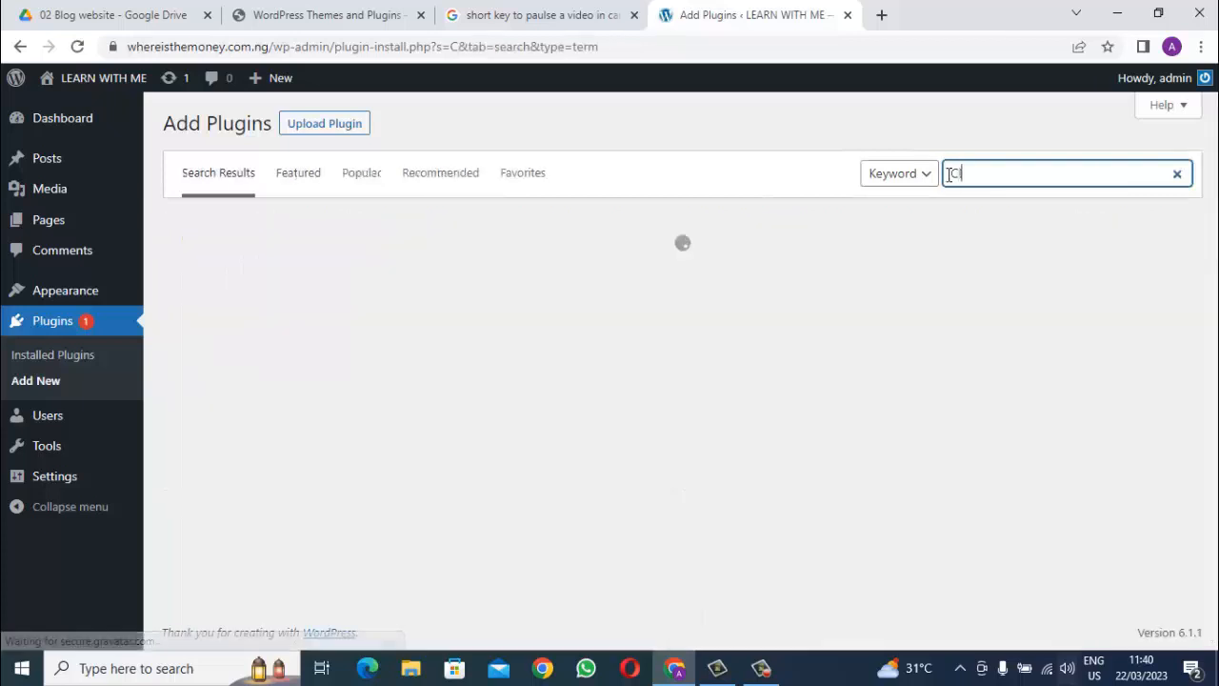
{"action": "type", "text": "ONTACT FORM"}
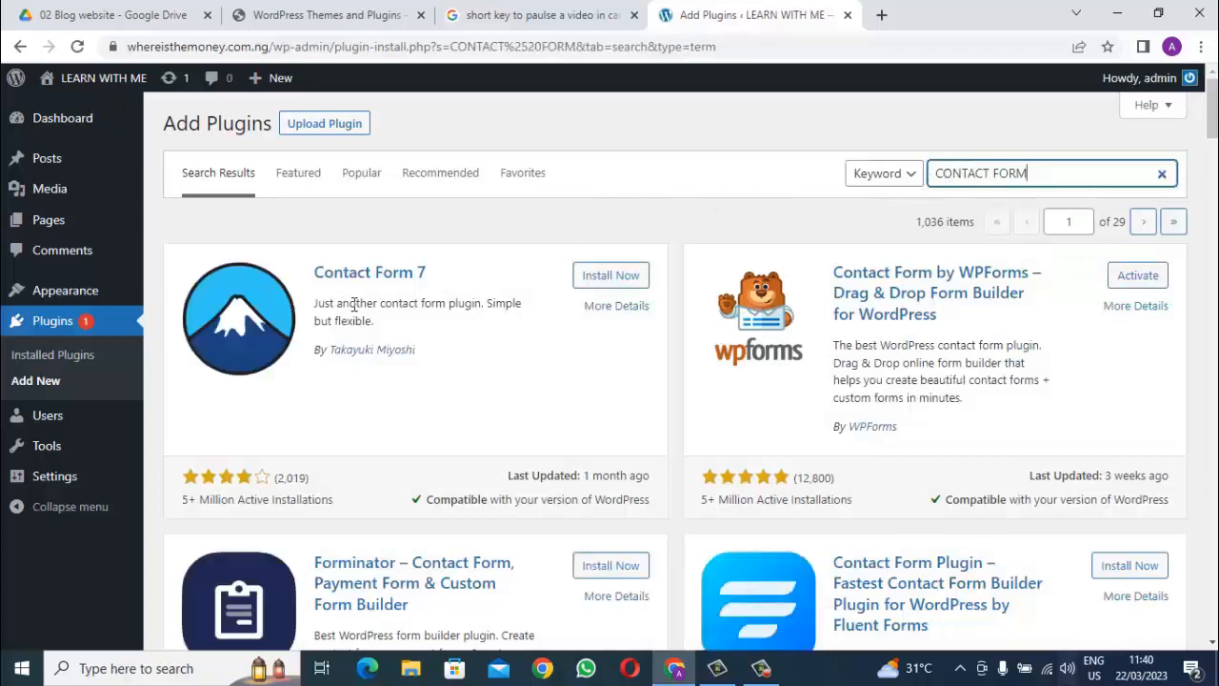
{"action": "left_click", "coordinate": [609, 279]}
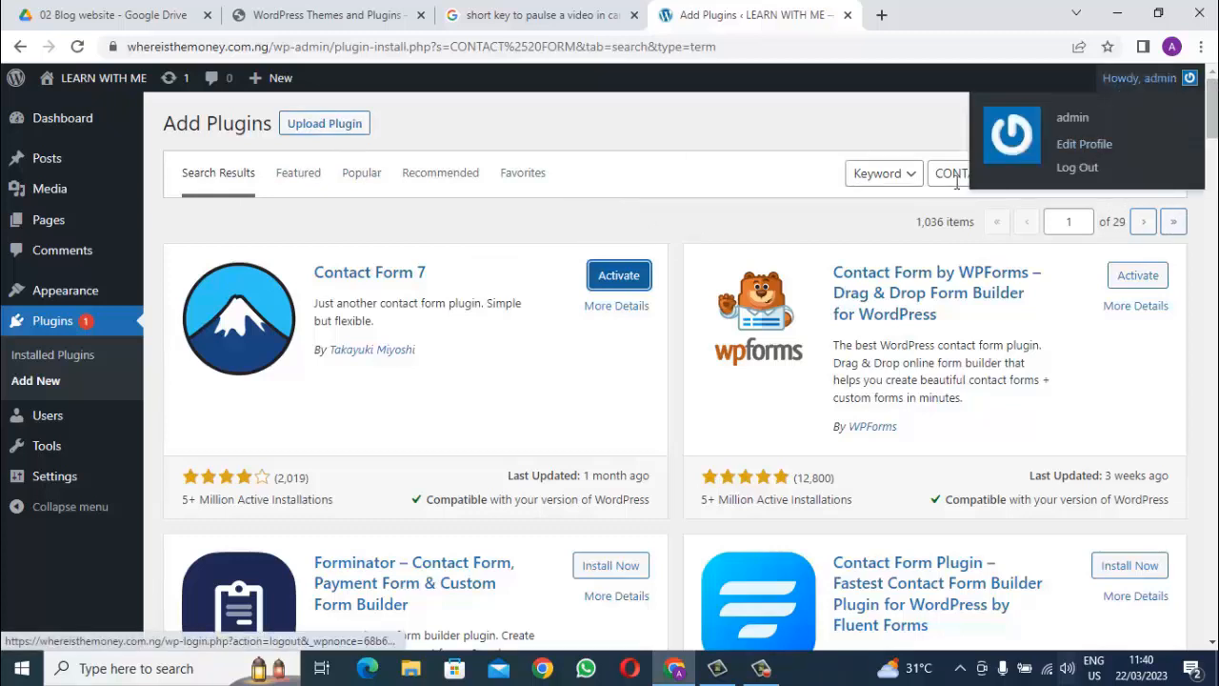
Replace the previous plugin search with a search for "HEADER AND FOOTER".
{"action": "left_click", "coordinate": [1056, 179]}
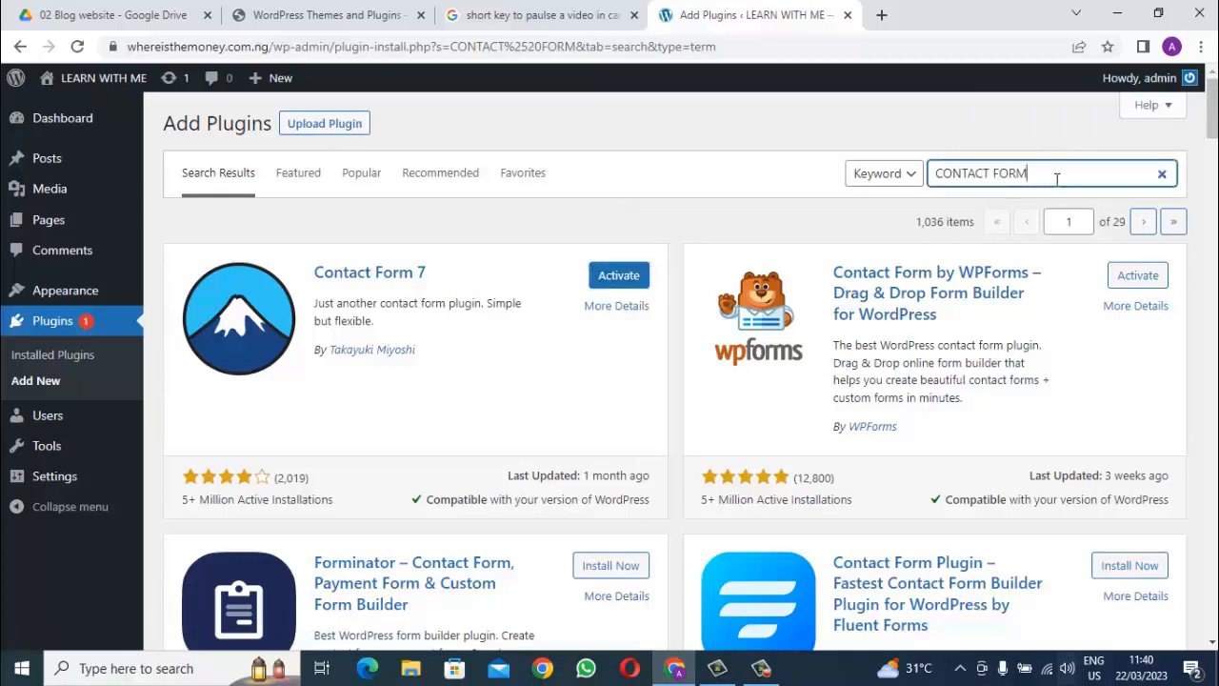
{"action": "key", "text": "BackSpace"}
{"action": "key", "text": "BackSpace"}
{"action": "key", "text": "BackSpace"}
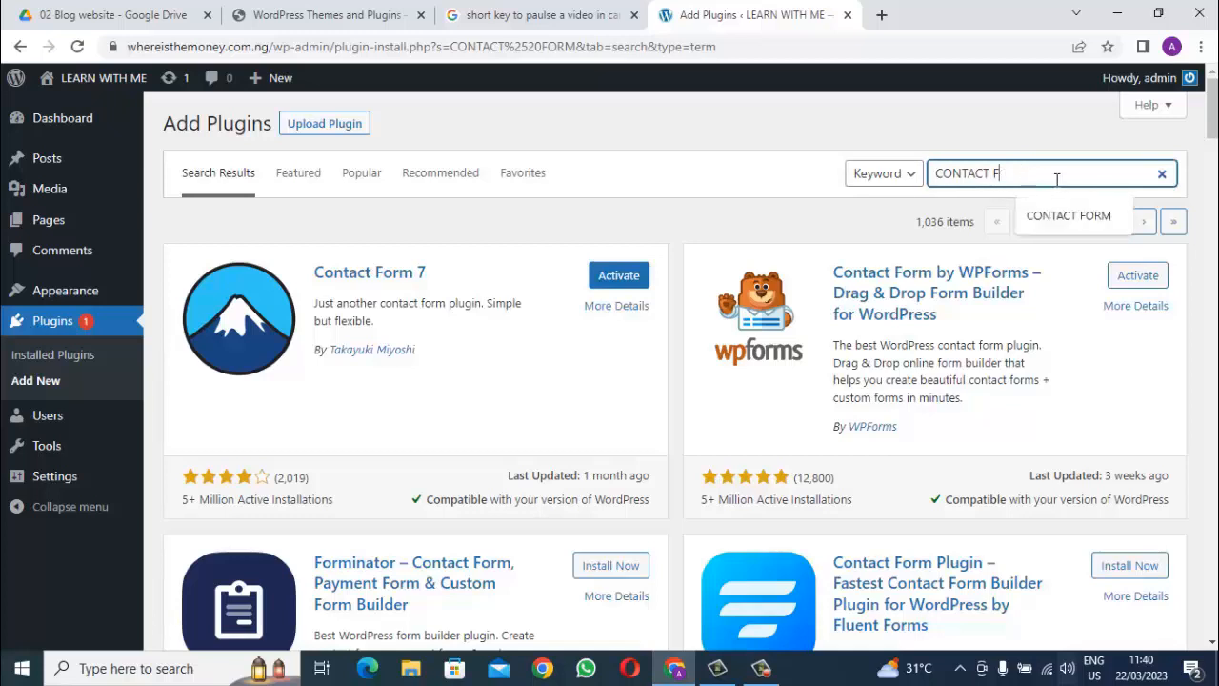
{"action": "key", "text": "BackSpace"}
{"action": "key", "text": "BackSpace"}
{"action": "key", "text": "BackSpace"}
{"action": "key", "text": "BackSpace"}
{"action": "key", "text": "BackSpace"}
{"action": "key", "text": "BackSpace"}
{"action": "key", "text": "BackSpace"}
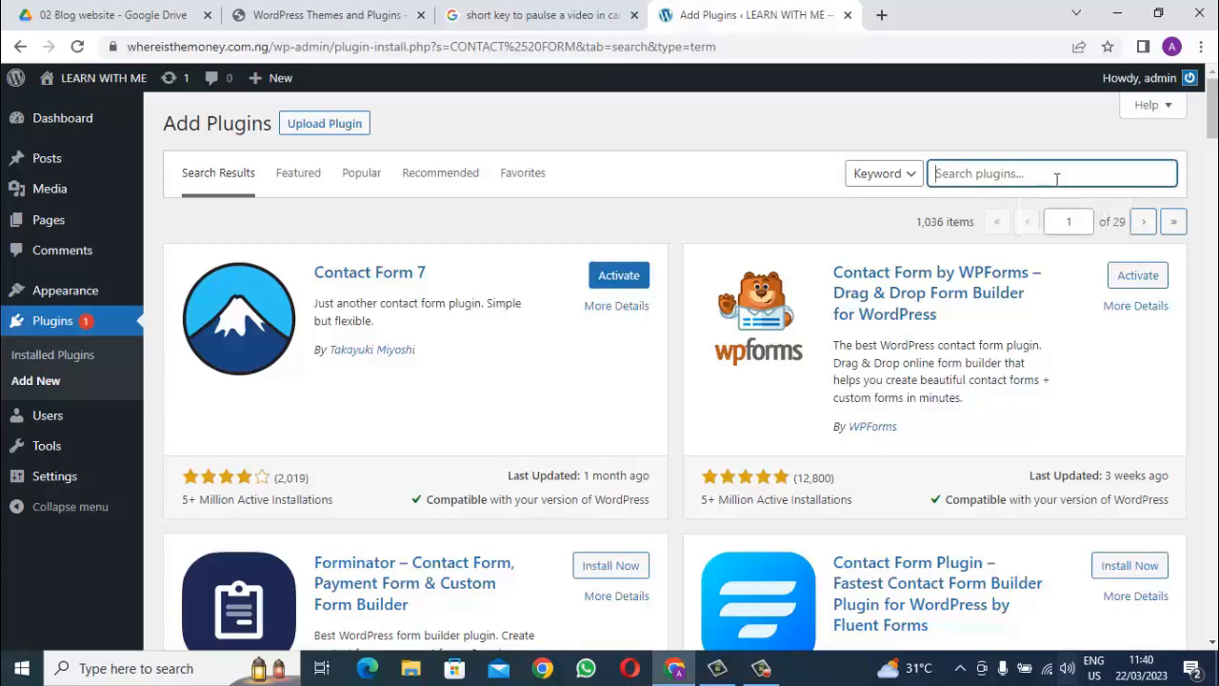
{"action": "type", "text": "HEADER "}
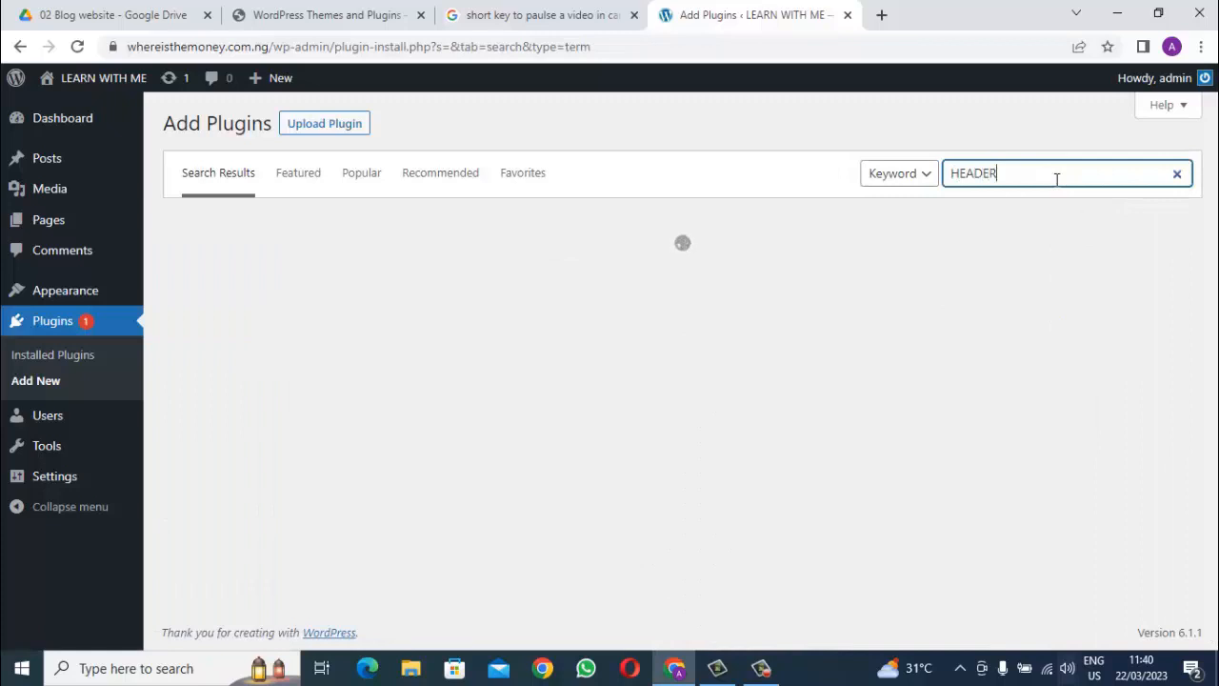
{"action": "type", "text": "AND F"}
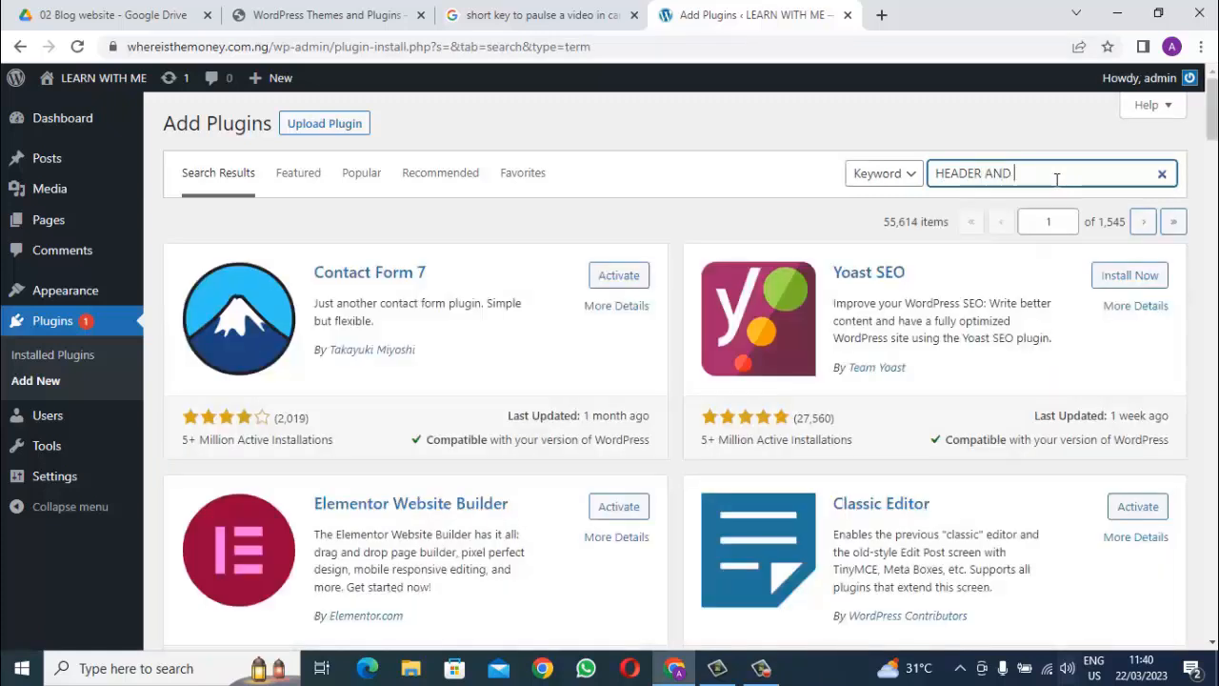
{"action": "type", "text": "OOTER"}
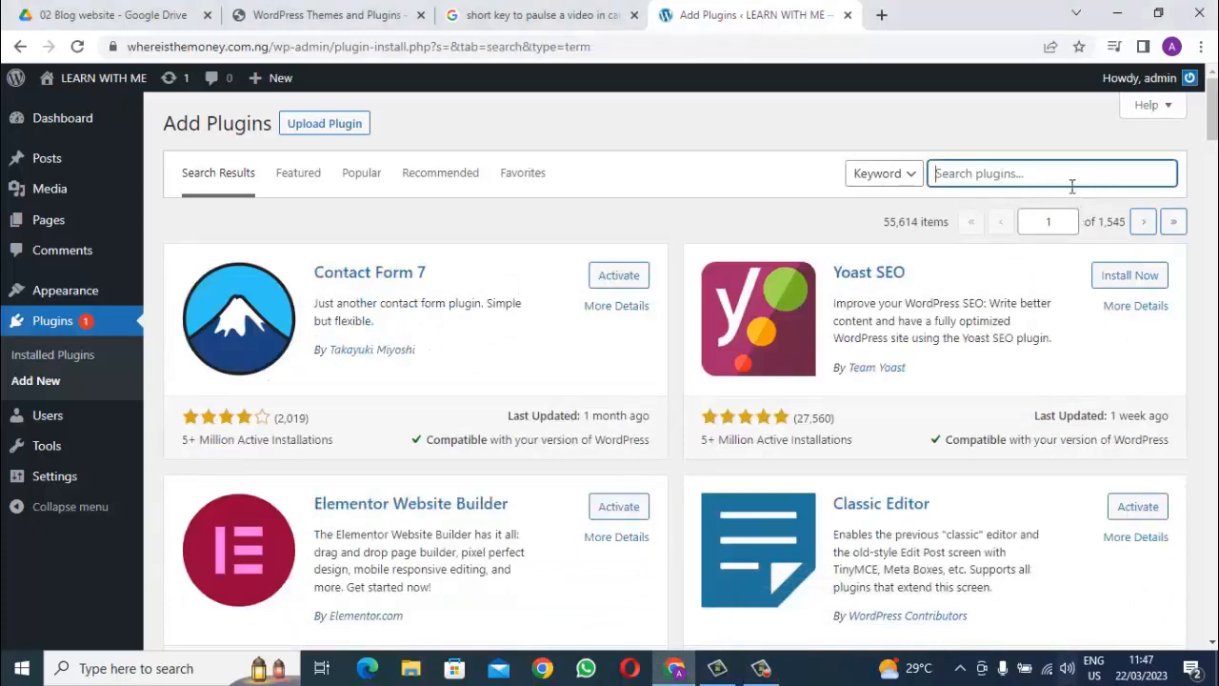
Search the new plugins for "insert header and footer" and install the WPCode – Insert Headers and Footers plugin.
{"action": "type", "text": "lnsert"}
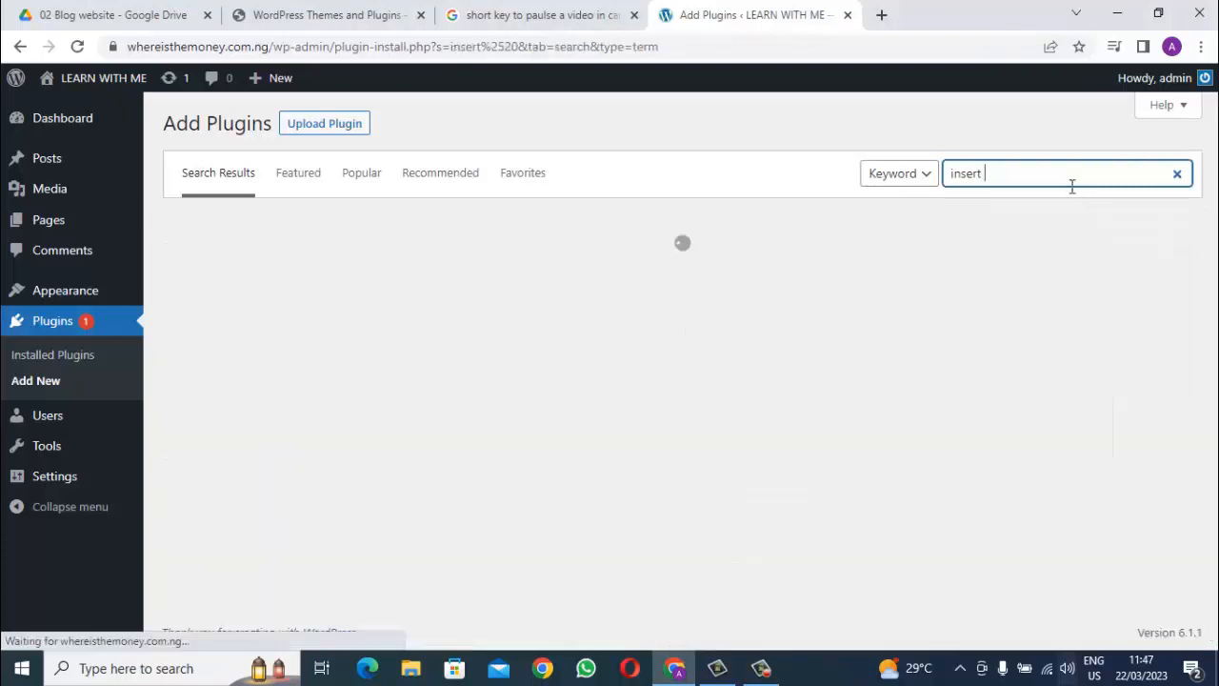
{"action": "type", "text": " headw"}
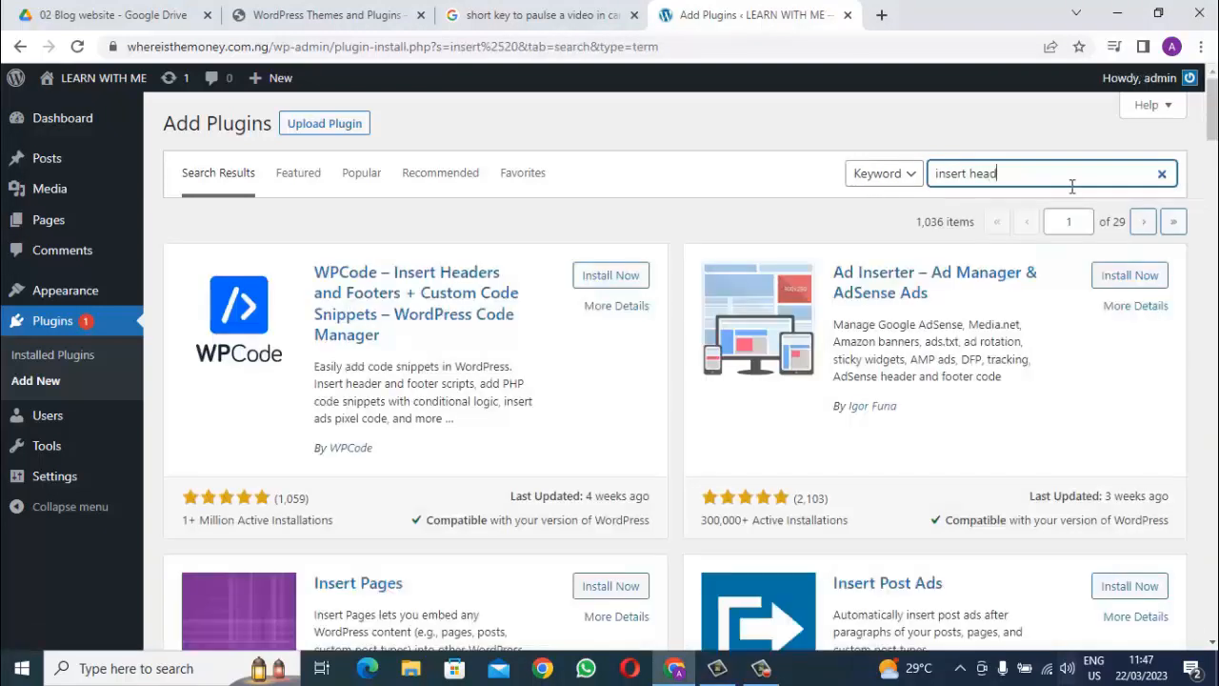
{"action": "type", "text": "er and footer"}
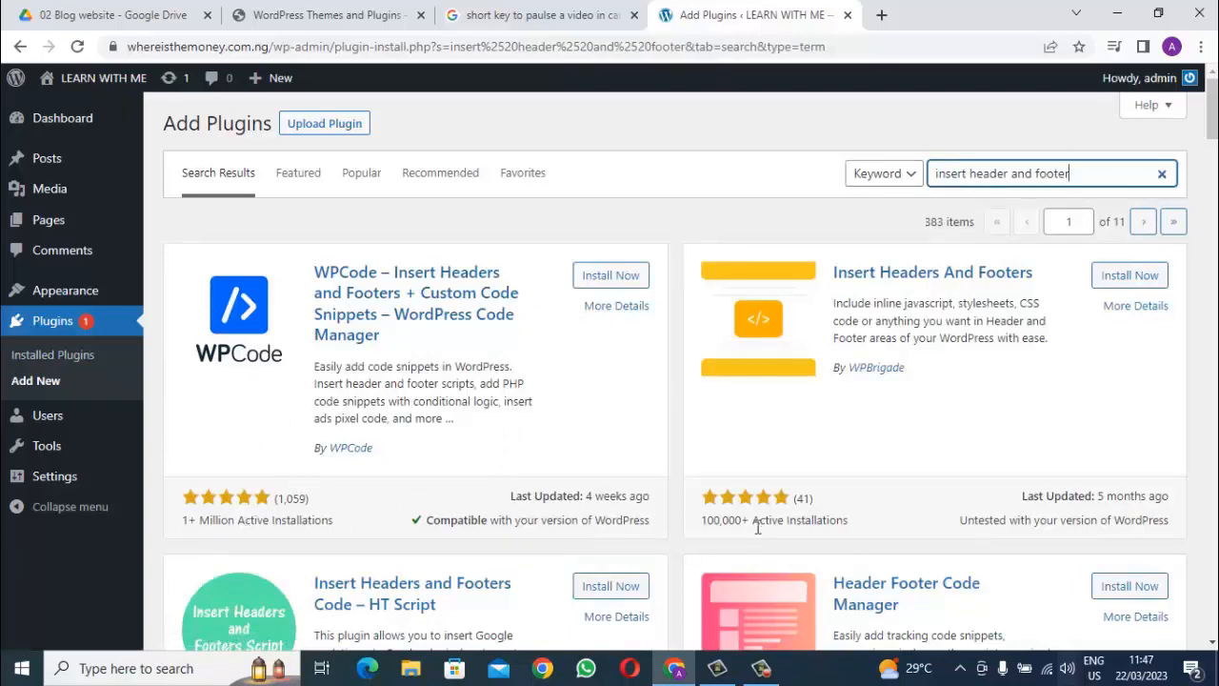
{"action": "left_click", "coordinate": [608, 284]}
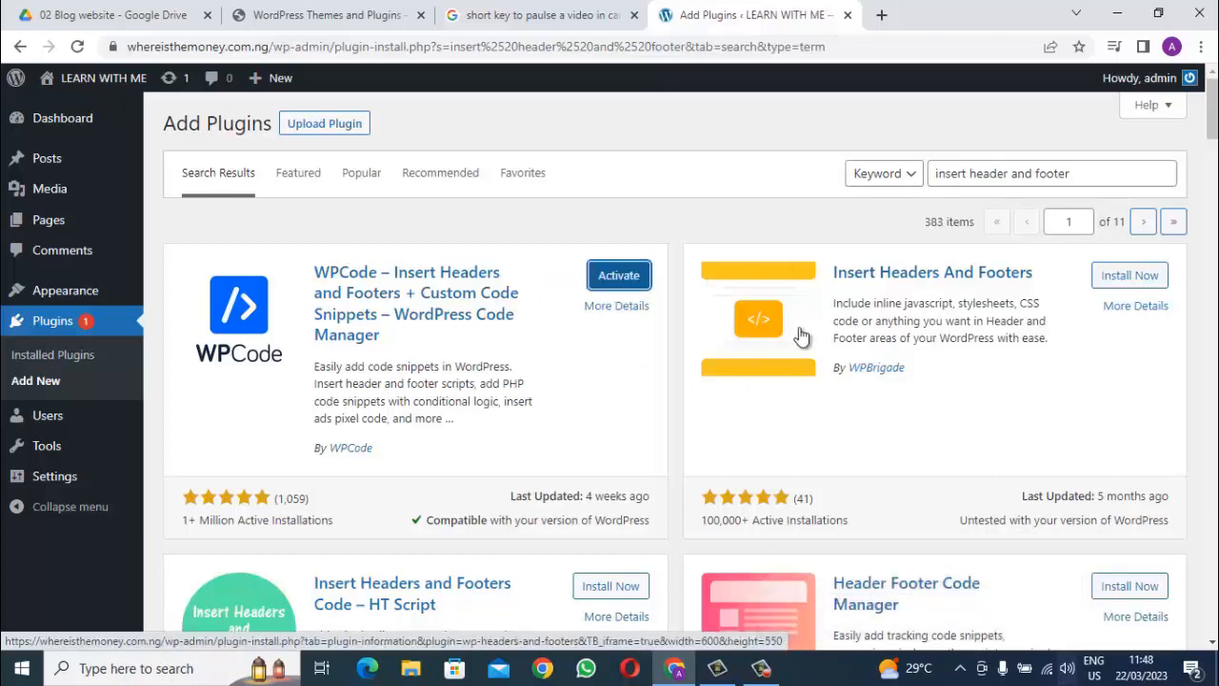
Search the new plugins for "yoast seo" and install the Yoast SEO plugin.
{"action": "left_click", "coordinate": [1088, 175]}
{"action": "key", "text": "BackSpace"}
{"action": "key", "text": "BackSpace"}
{"action": "key", "text": "BackSpace"}
{"action": "key", "text": "BackSpace"}
{"action": "key", "text": "BackSpace"}
{"action": "key", "text": "BackSpace"}
{"action": "key", "text": "BackSpace"}
{"action": "key", "text": "BackSpace"}
{"action": "key", "text": "BackSpace"}
{"action": "key", "text": "BackSpace"}
{"action": "key", "text": "BackSpace"}
{"action": "key", "text": "BackSpace"}
{"action": "key", "text": "BackSpace"}
{"action": "key", "text": "BackSpace"}
{"action": "key", "text": "BackSpace"}
{"action": "key", "text": "BackSpace"}
{"action": "key", "text": "BackSpace"}
{"action": "key", "text": "BackSpace"}
{"action": "key", "text": "BackSpace"}
{"action": "key", "text": "BackSpace"}
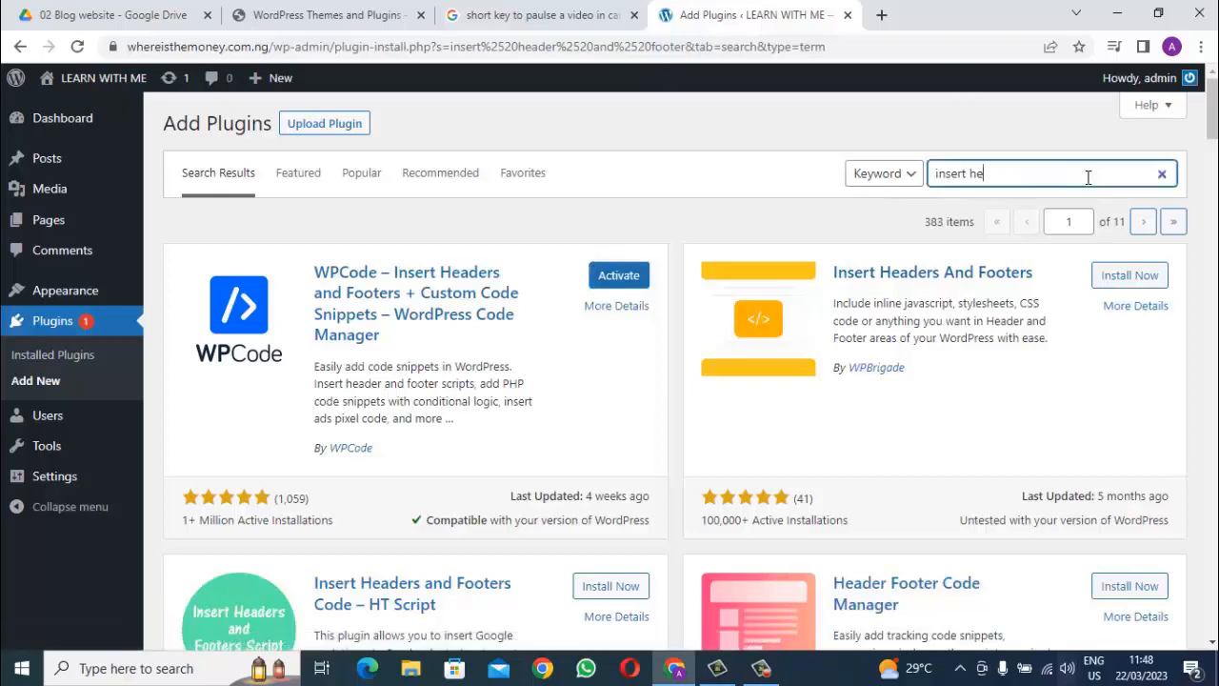
{"action": "type", "text": "yea"}
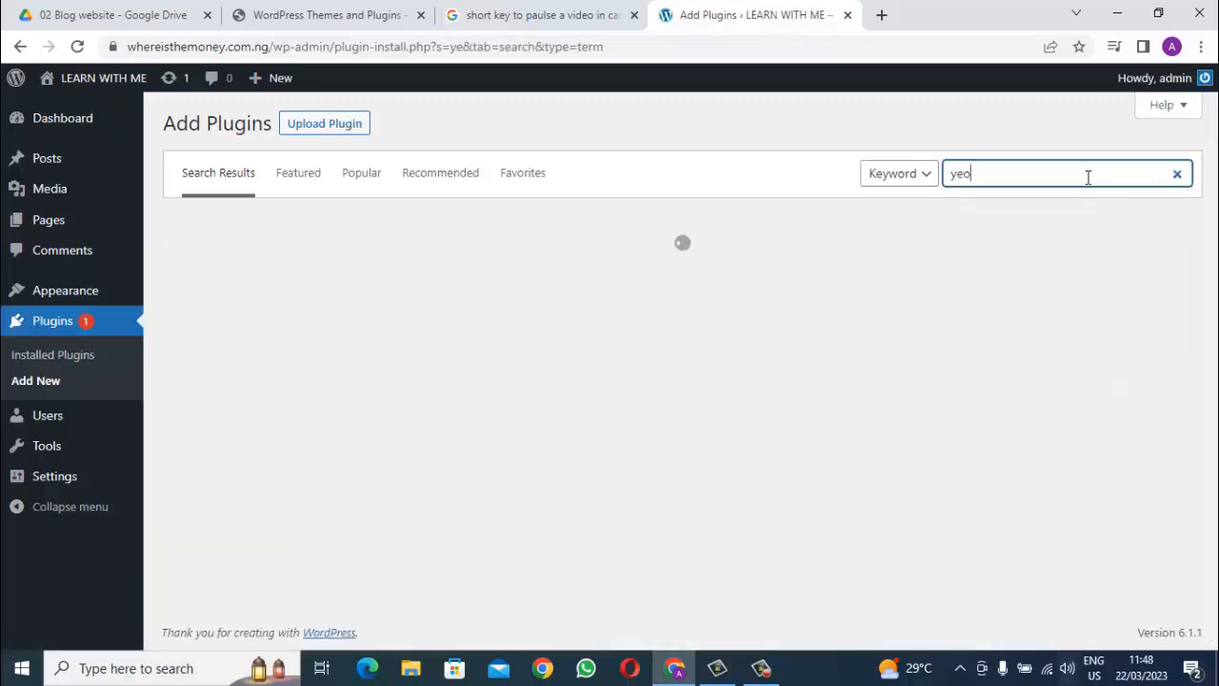
{"action": "type", "text": "ast se"}
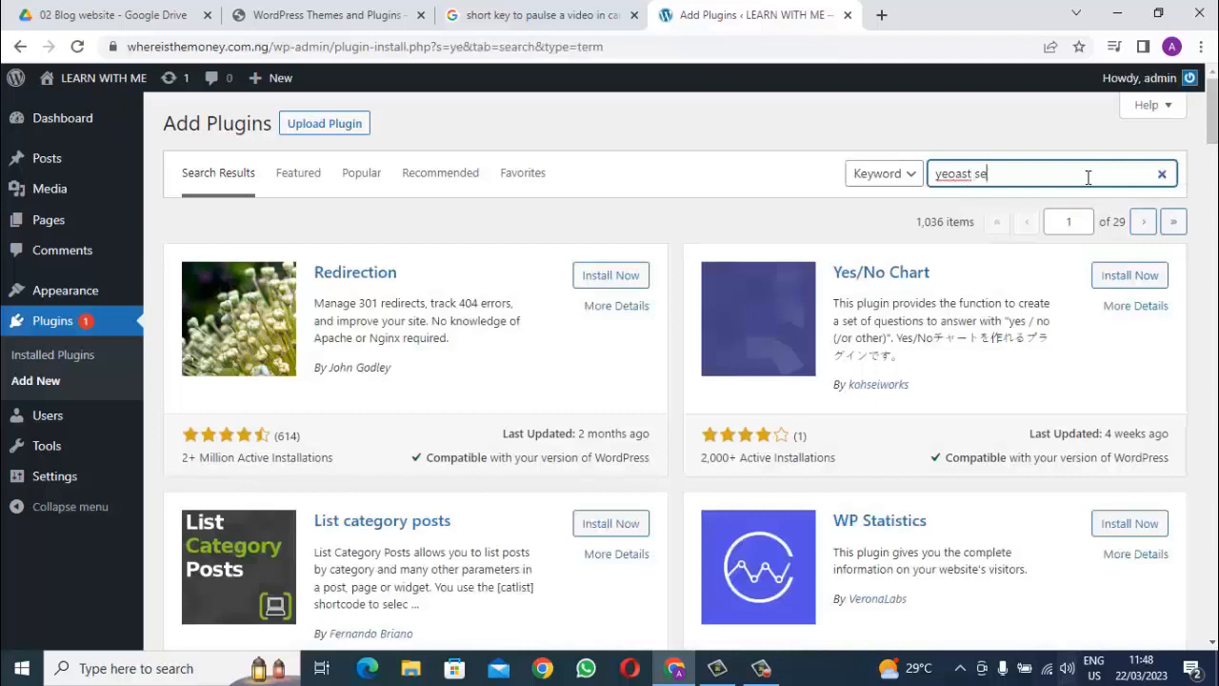
{"action": "type", "text": "o"}
{"action": "left_click", "coordinate": [948, 175]}
{"action": "key", "text": "BackSpace"}
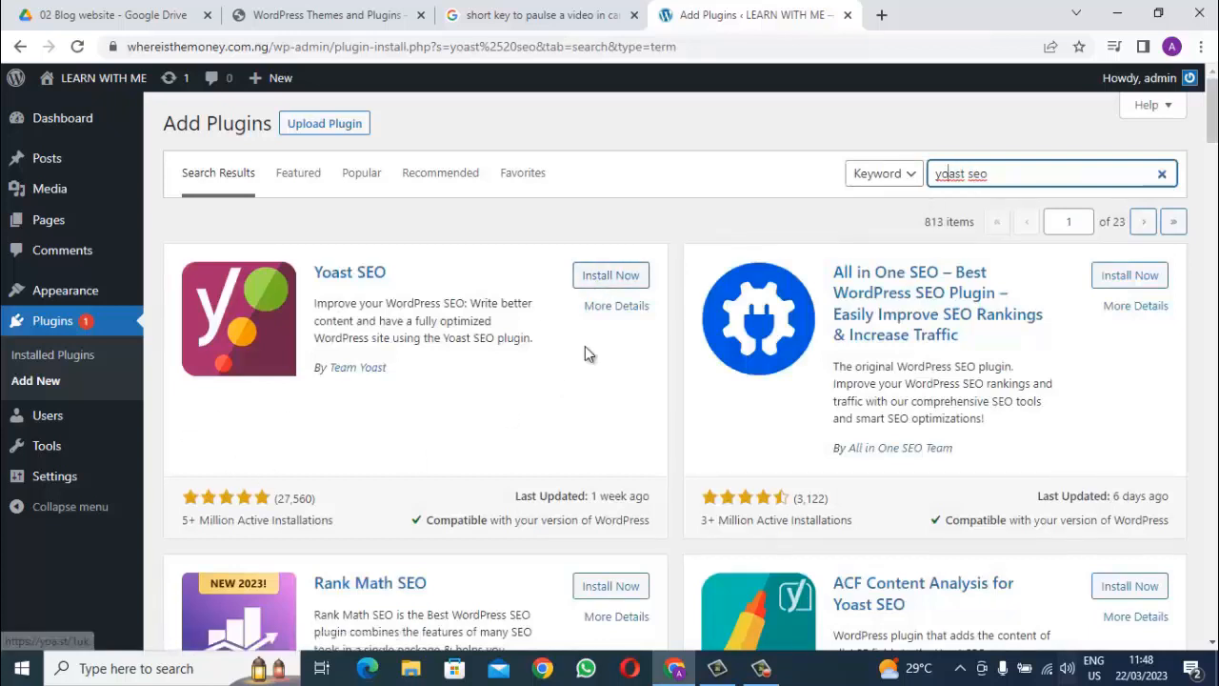
{"action": "left_click", "coordinate": [609, 281]}
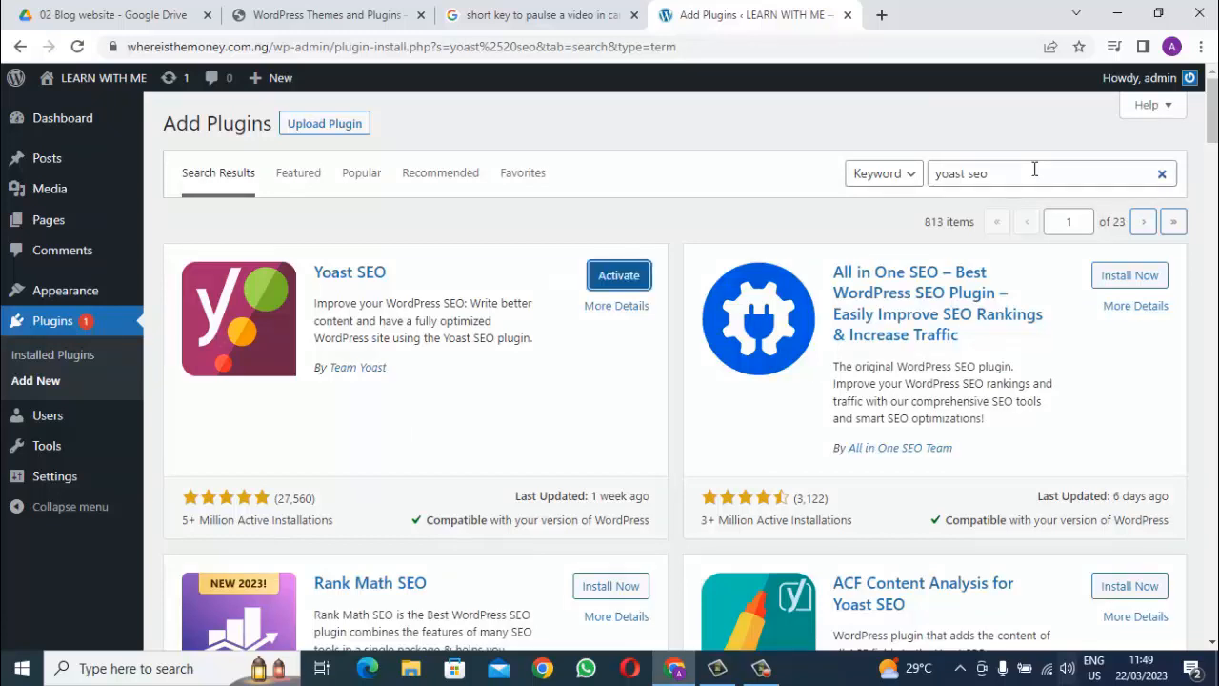
Search the new plugins for "wp super cache" and install and activate the WP Super Cache plugin.
{"action": "left_click", "coordinate": [1034, 169]}
{"action": "key", "text": "BackSpace"}
{"action": "key", "text": "BackSpace"}
{"action": "key", "text": "BackSpace"}
{"action": "key", "text": "BackSpace"}
{"action": "key", "text": "BackSpace"}
{"action": "key", "text": "BackSpace"}
{"action": "key", "text": "BackSpace"}
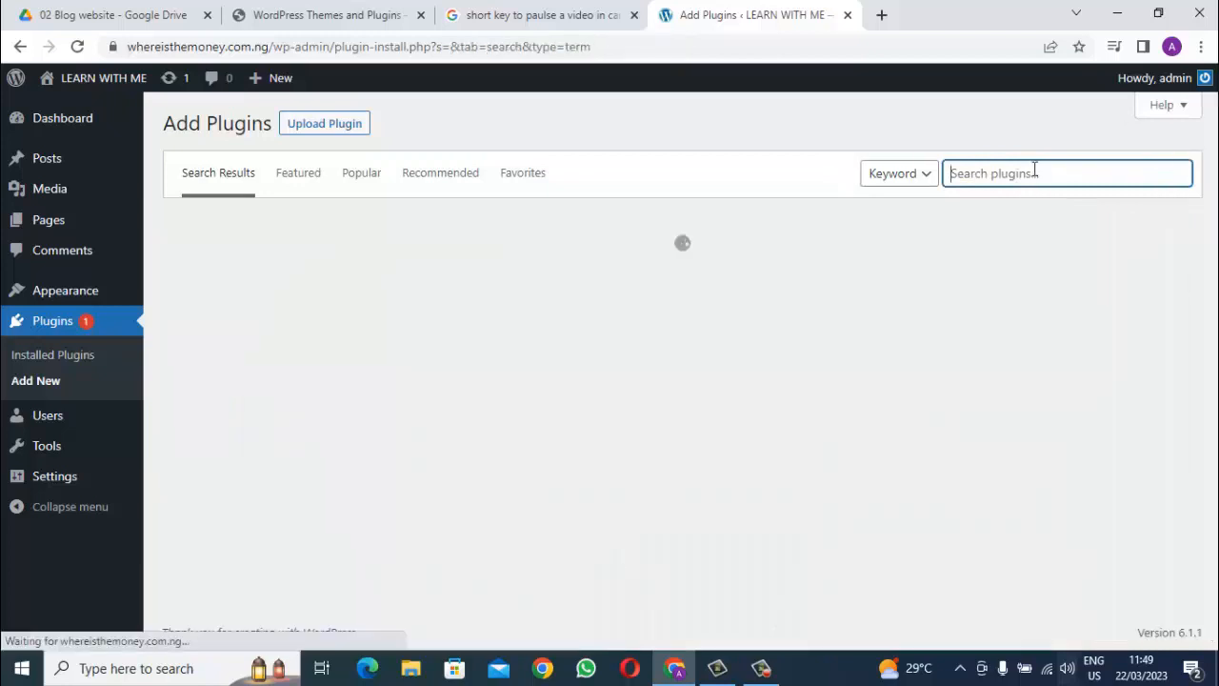
{"action": "type", "text": "w"}
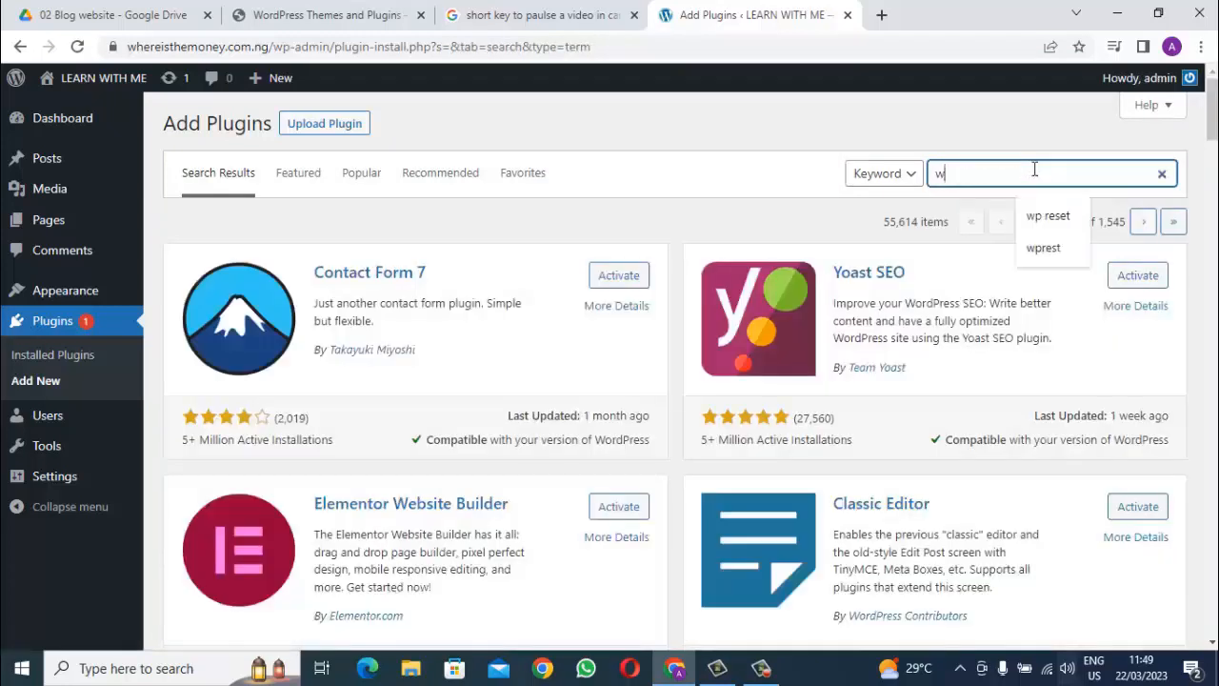
{"action": "type", "text": "p super"}
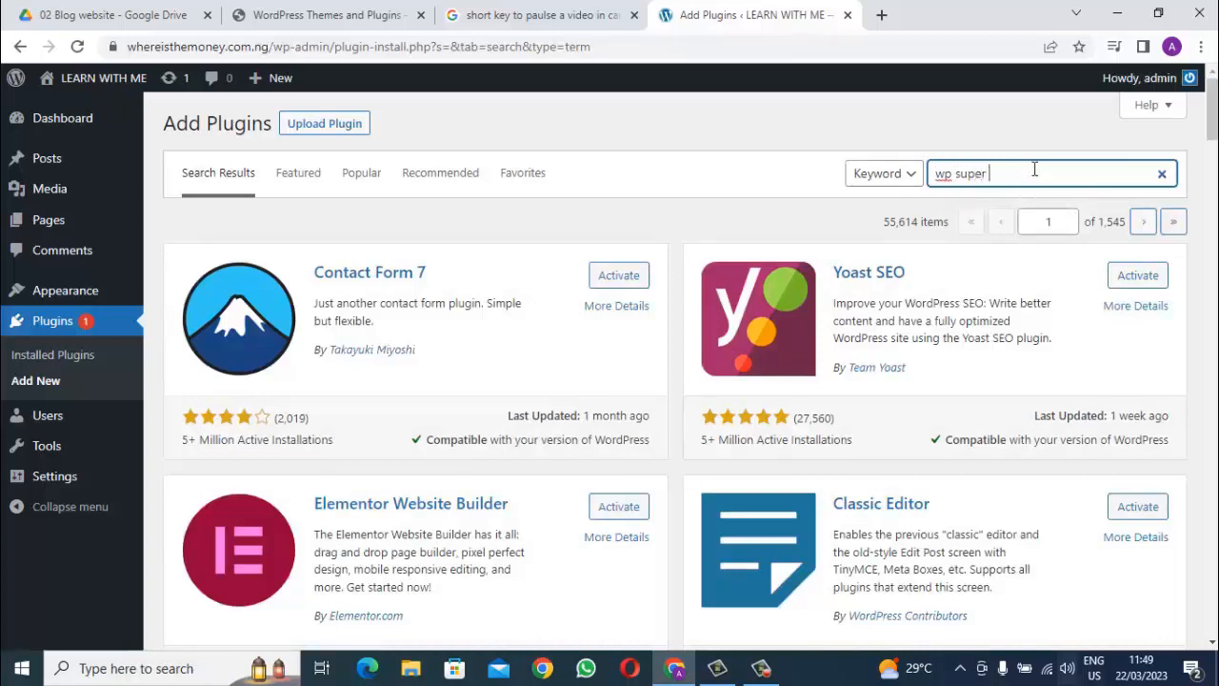
{"action": "type", "text": " cache"}
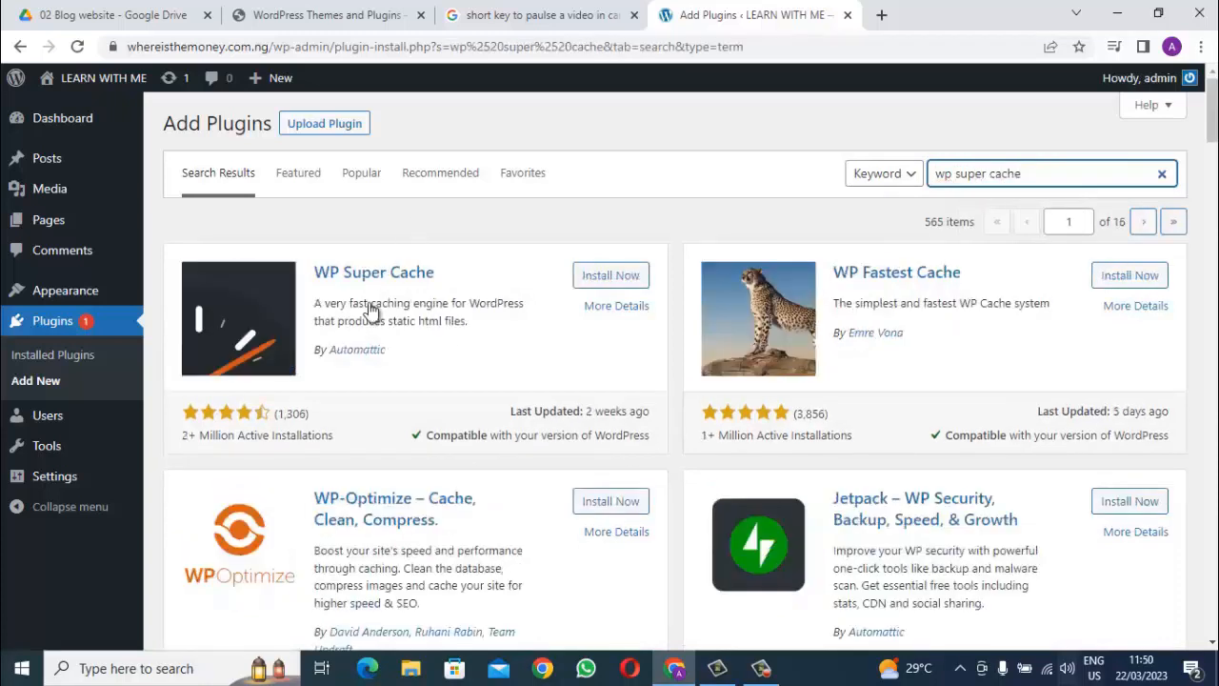
{"action": "left_click", "coordinate": [634, 279]}
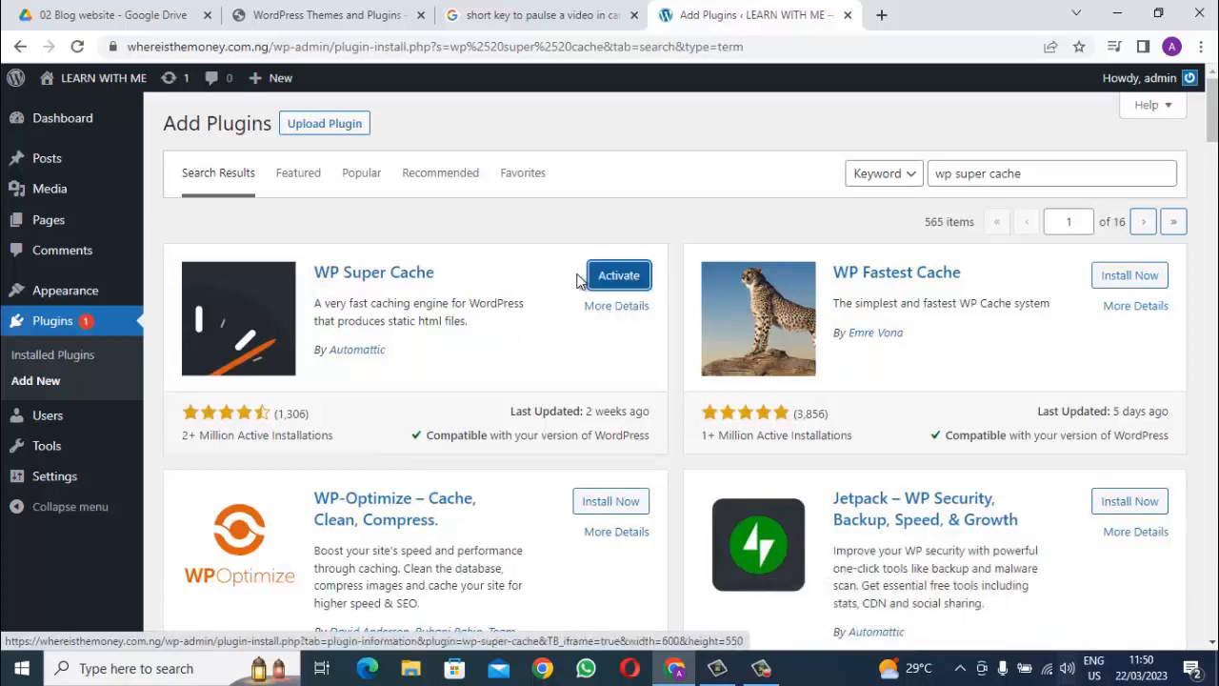
{"action": "left_click", "coordinate": [647, 278]}
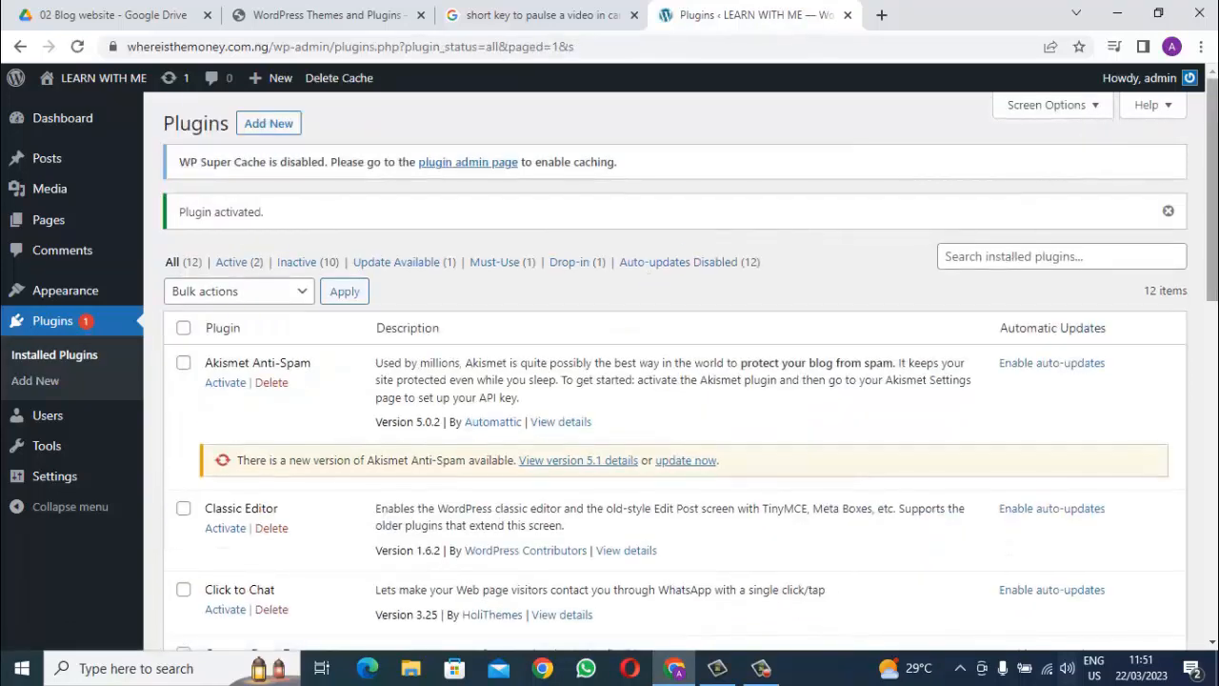
In the installed plugins list, select Akismet Anti-Spam, Classic Editor, Click to Chat, Contact Form 7 and Elementor.
{"action": "scroll", "coordinate": [1209, 190], "scroll_direction": "down", "scroll_amount": 1}
{"action": "scroll", "coordinate": [1153, 201], "scroll_direction": "down", "scroll_amount": 1}
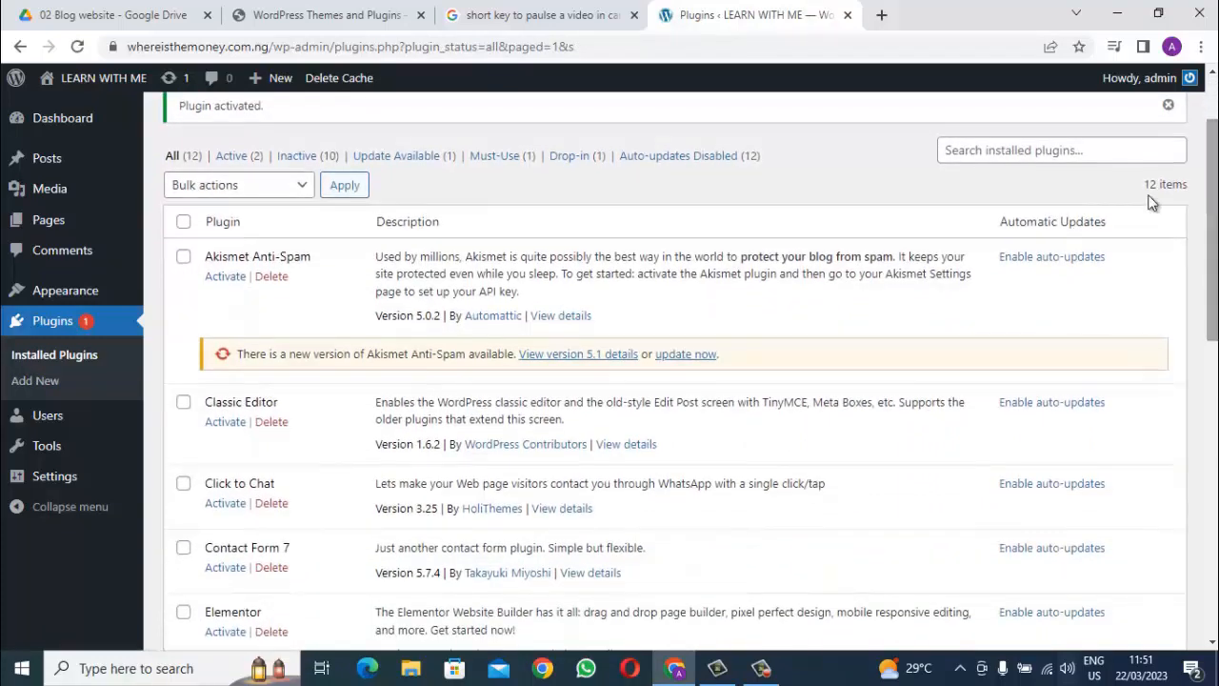
{"action": "left_click", "coordinate": [184, 259]}
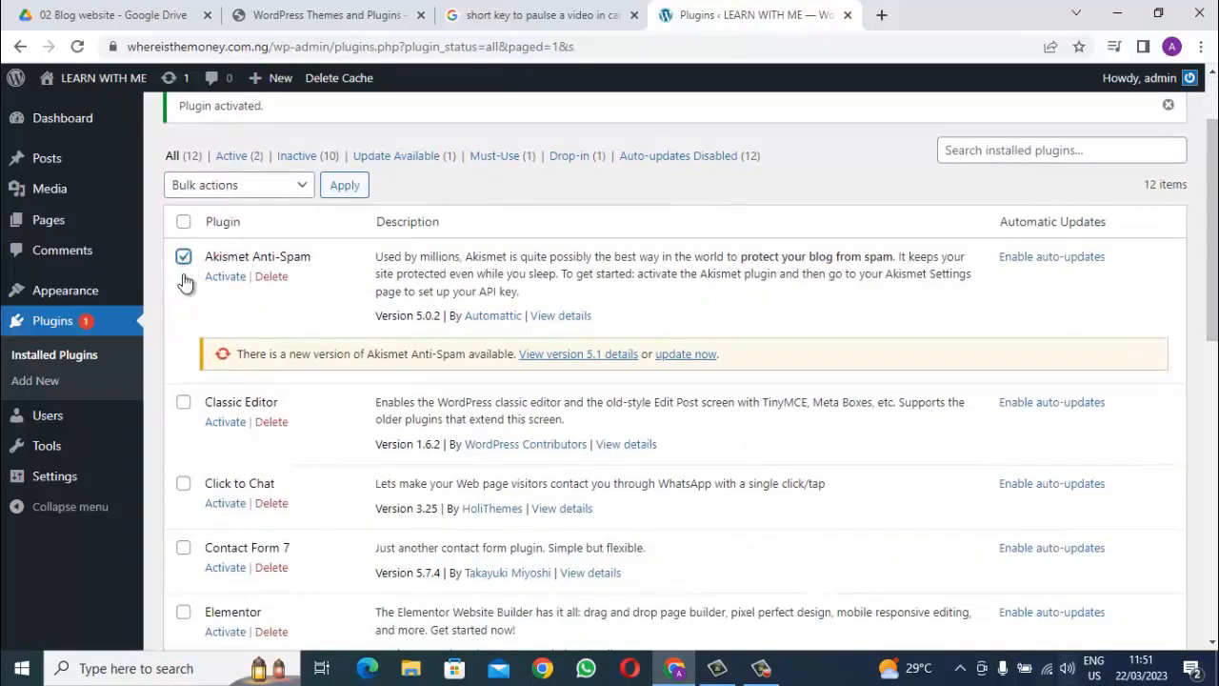
{"action": "left_click", "coordinate": [184, 405]}
{"action": "left_click_drag", "start_coordinate": [1215, 221], "coordinate": [1168, 283]}
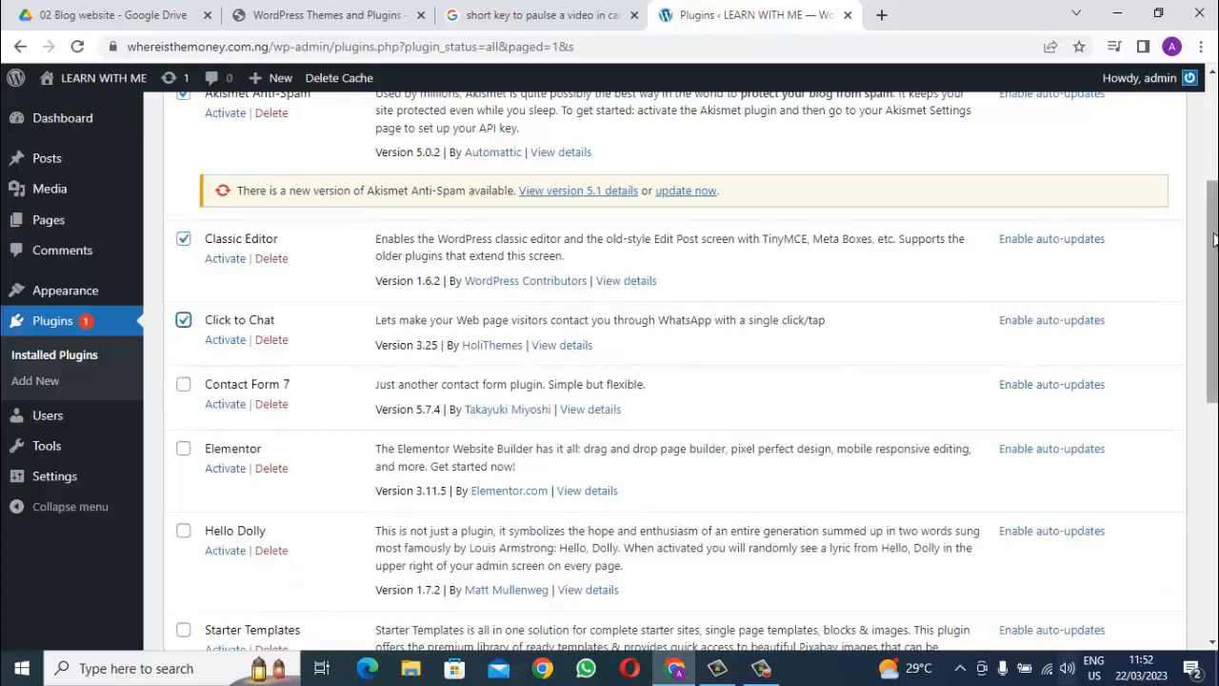
{"action": "scroll", "coordinate": [1214, 244], "scroll_direction": "down", "scroll_amount": 1}
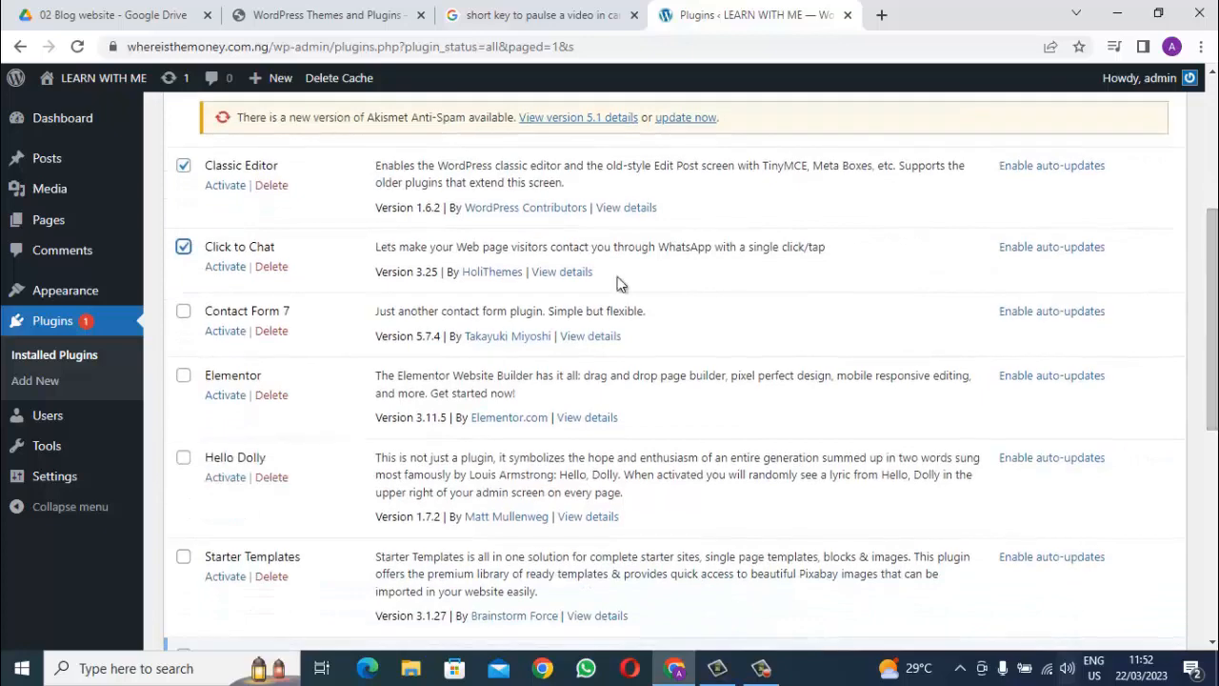
{"action": "left_click", "coordinate": [183, 311]}
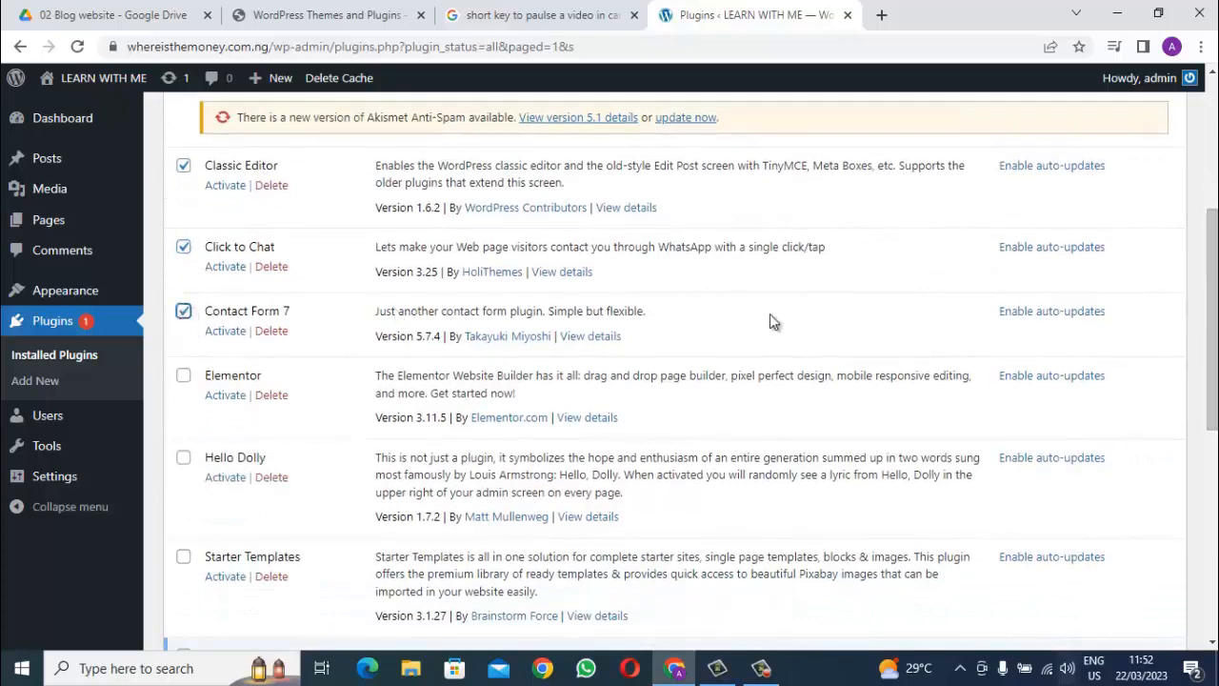
{"action": "scroll", "coordinate": [638, 229], "scroll_direction": "down", "scroll_amount": 2}
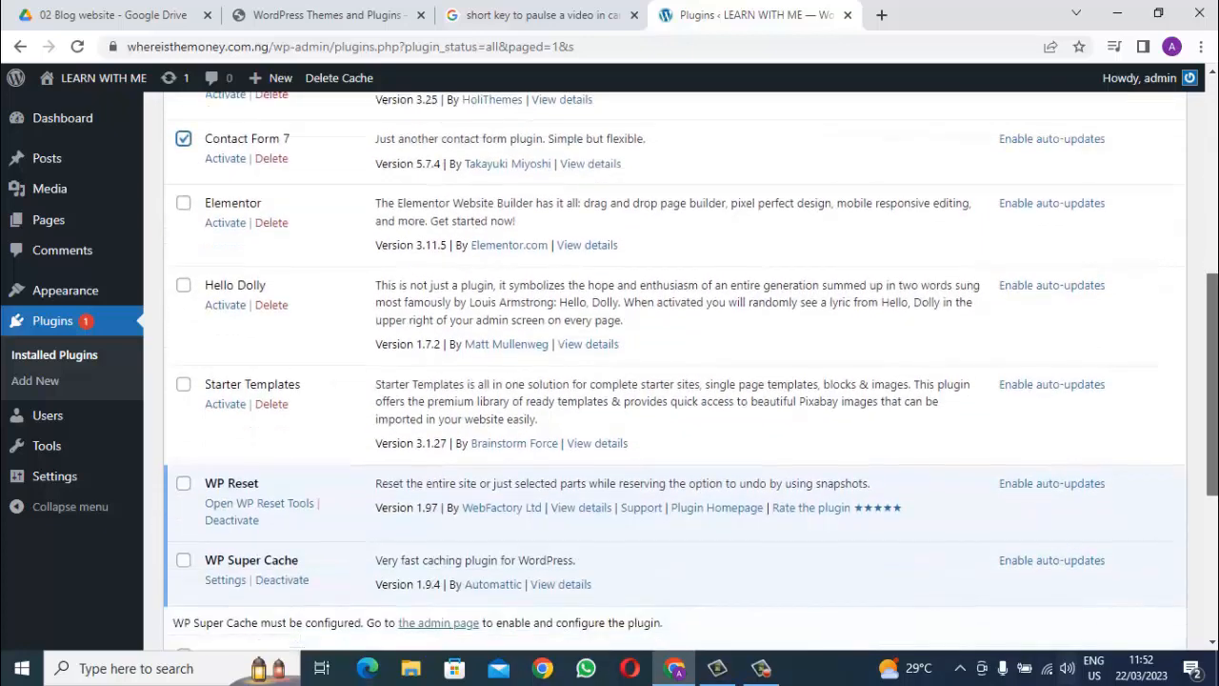
{"action": "left_click", "coordinate": [184, 200]}
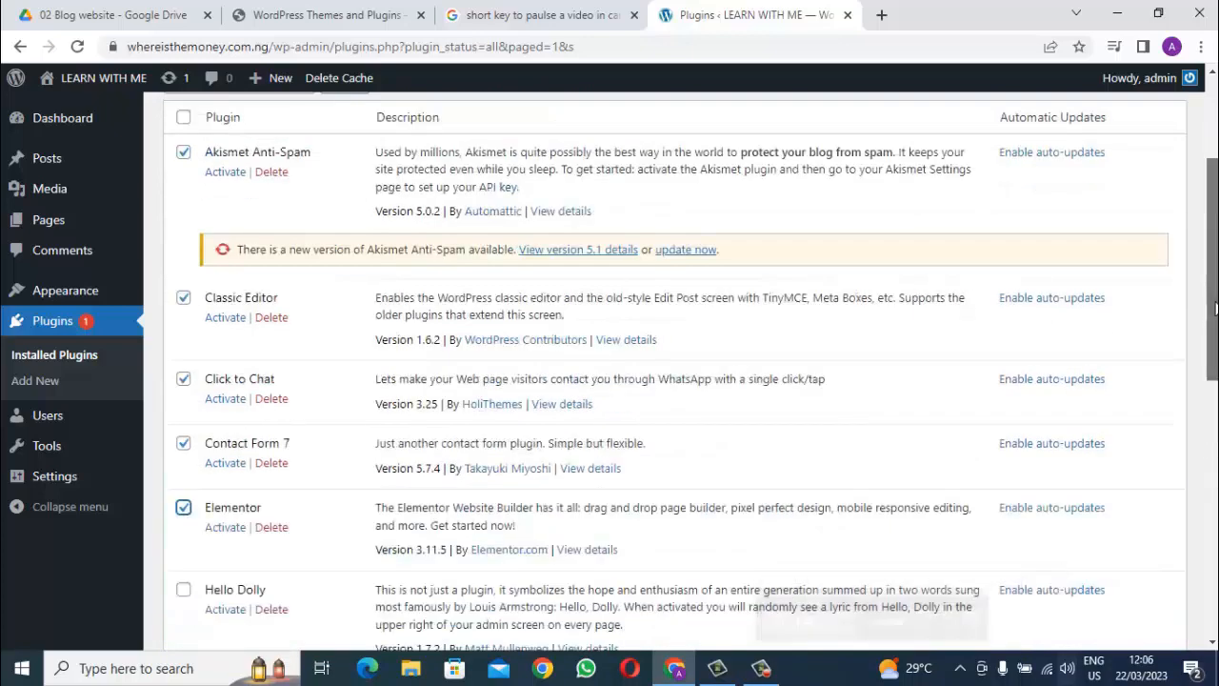
Add WP Super Cache and Yoast SEO to the selected plugins and review the selection.
{"action": "scroll", "coordinate": [821, 439], "scroll_direction": "down", "scroll_amount": 2}
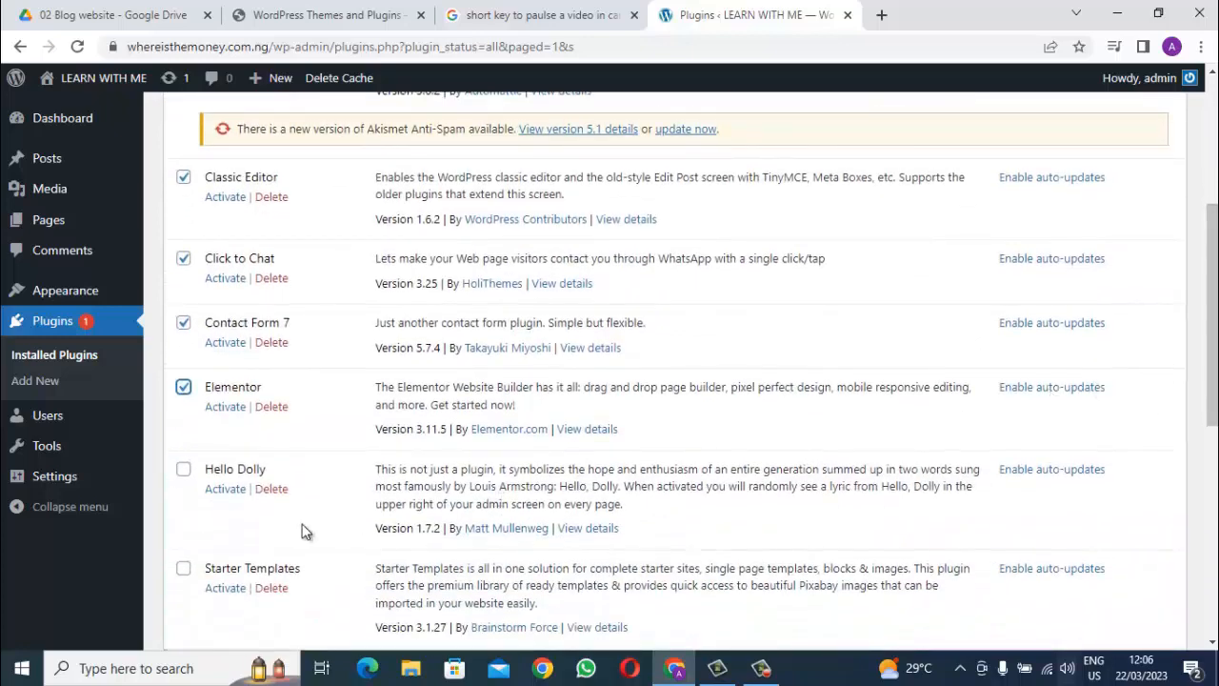
{"action": "scroll", "coordinate": [336, 495], "scroll_direction": "down", "scroll_amount": 3}
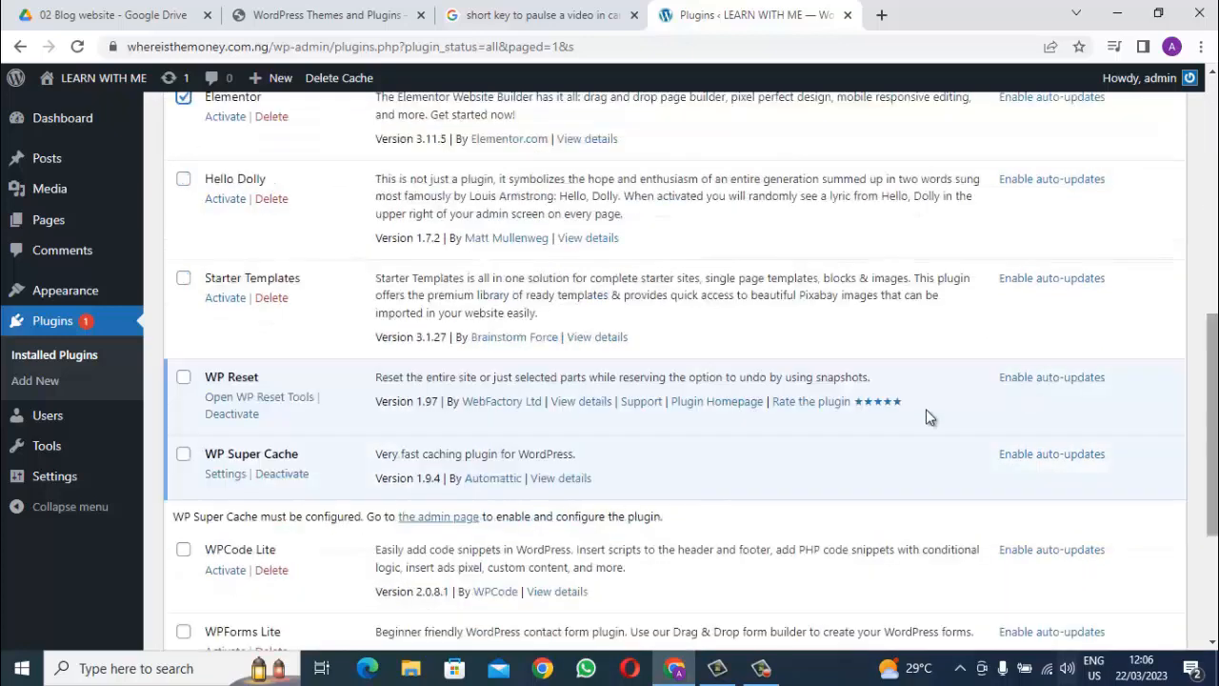
{"action": "left_click", "coordinate": [185, 456]}
{"action": "scroll", "coordinate": [1211, 425], "scroll_direction": "down", "scroll_amount": 2}
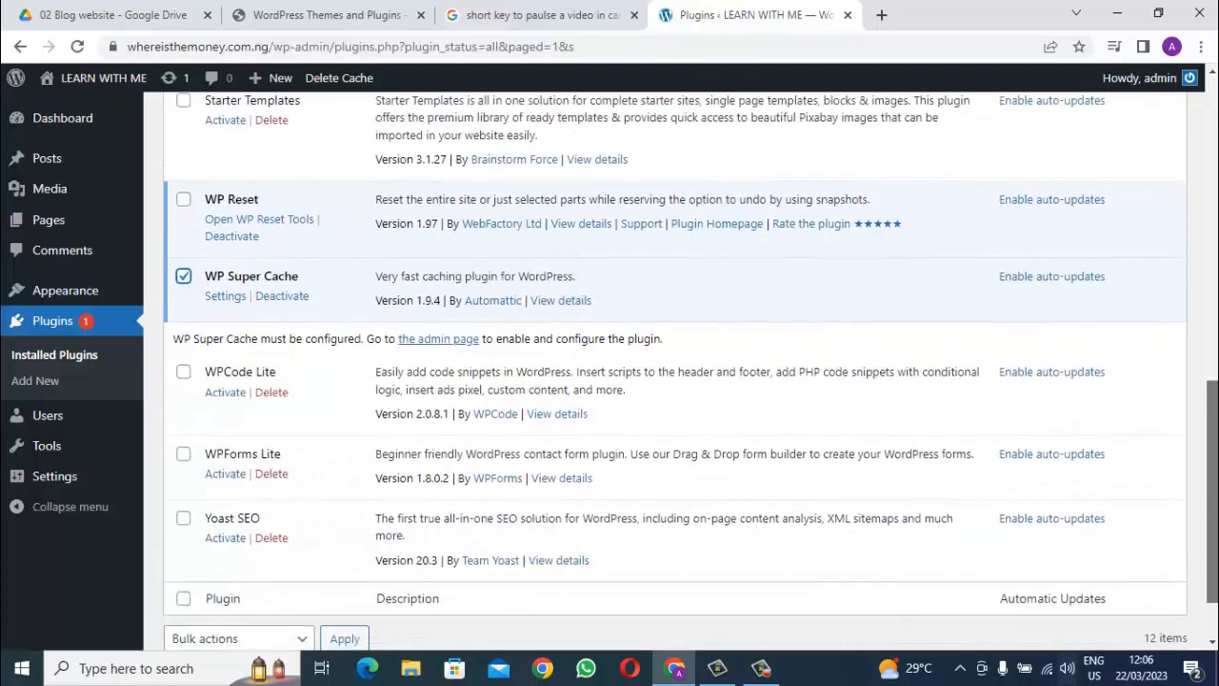
{"action": "scroll", "coordinate": [1211, 425], "scroll_direction": "down", "scroll_amount": 1}
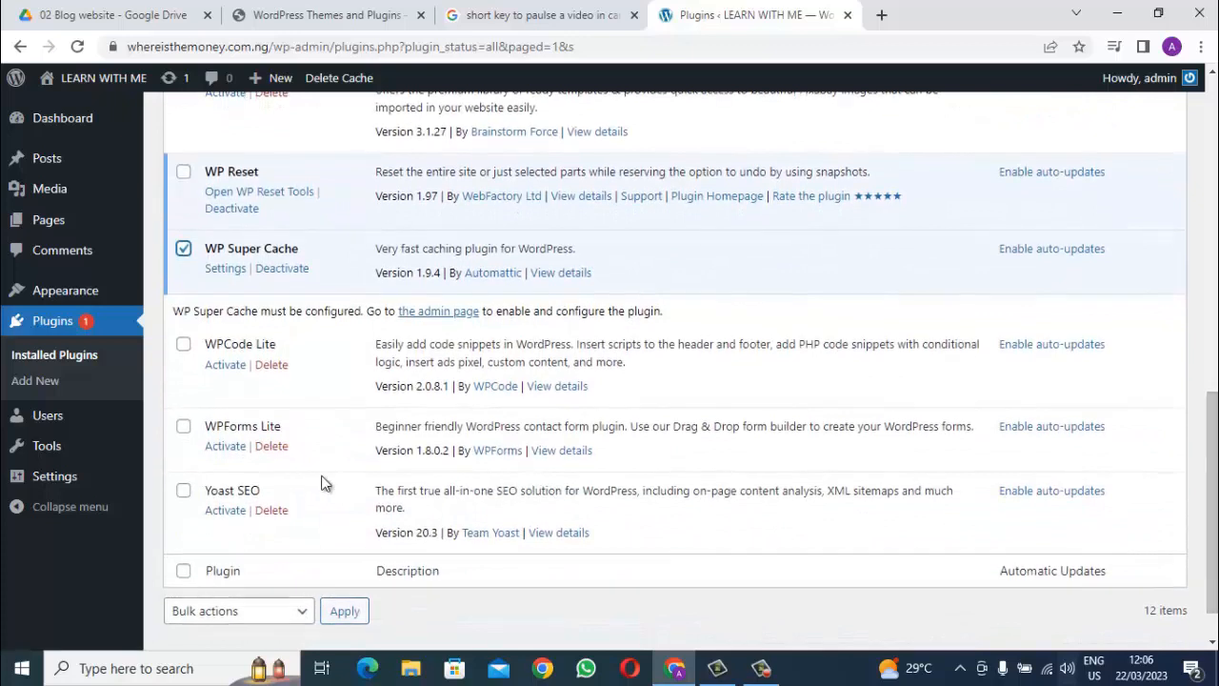
{"action": "left_click", "coordinate": [184, 493]}
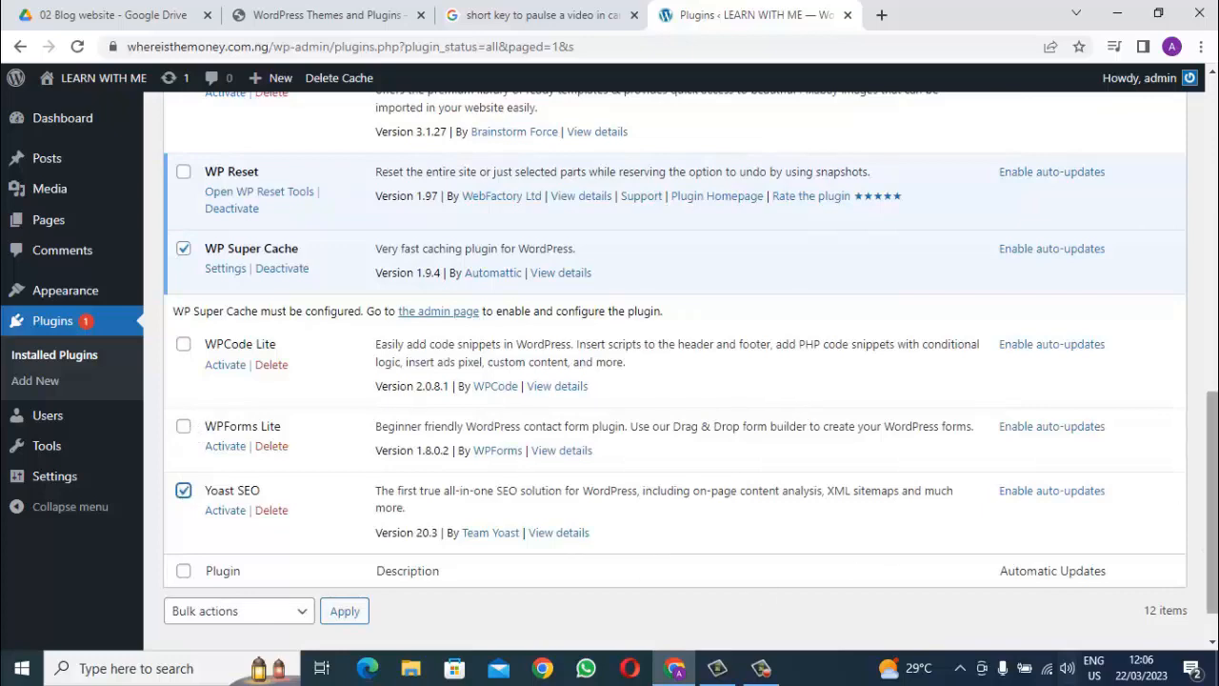
{"action": "scroll", "coordinate": [1213, 429], "scroll_direction": "up", "scroll_amount": 4}
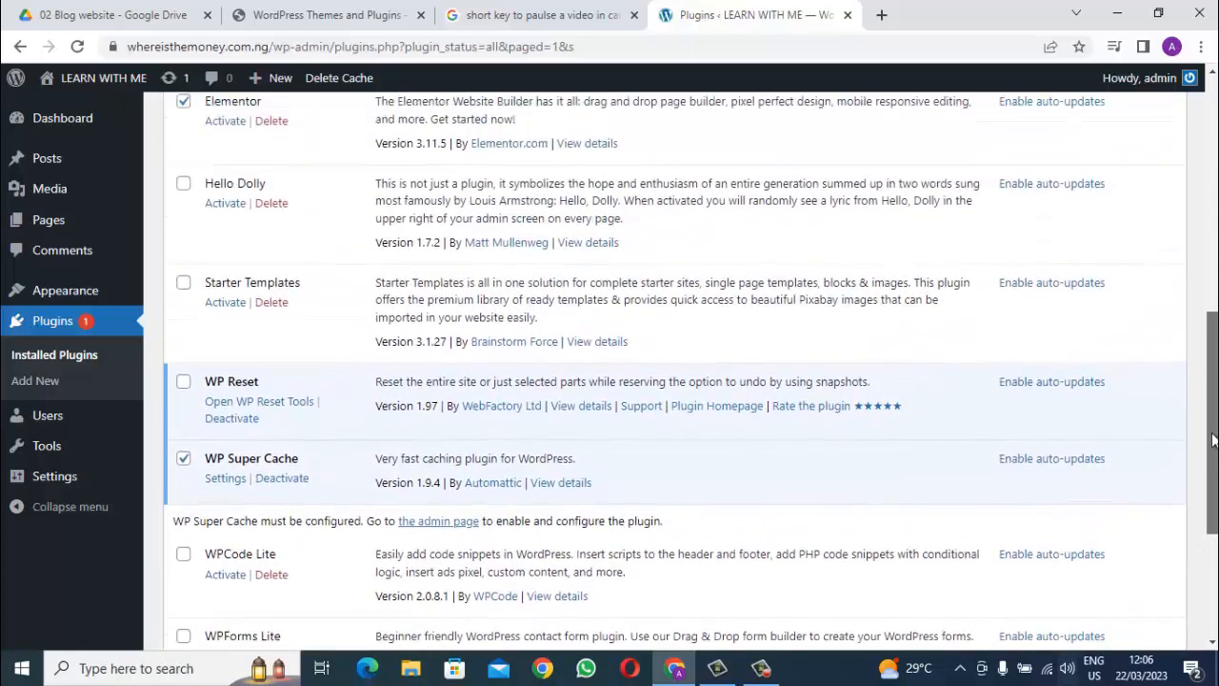
{"action": "scroll", "coordinate": [1213, 381], "scroll_direction": "up", "scroll_amount": 2}
{"action": "scroll", "coordinate": [1213, 381], "scroll_direction": "down", "scroll_amount": 3}
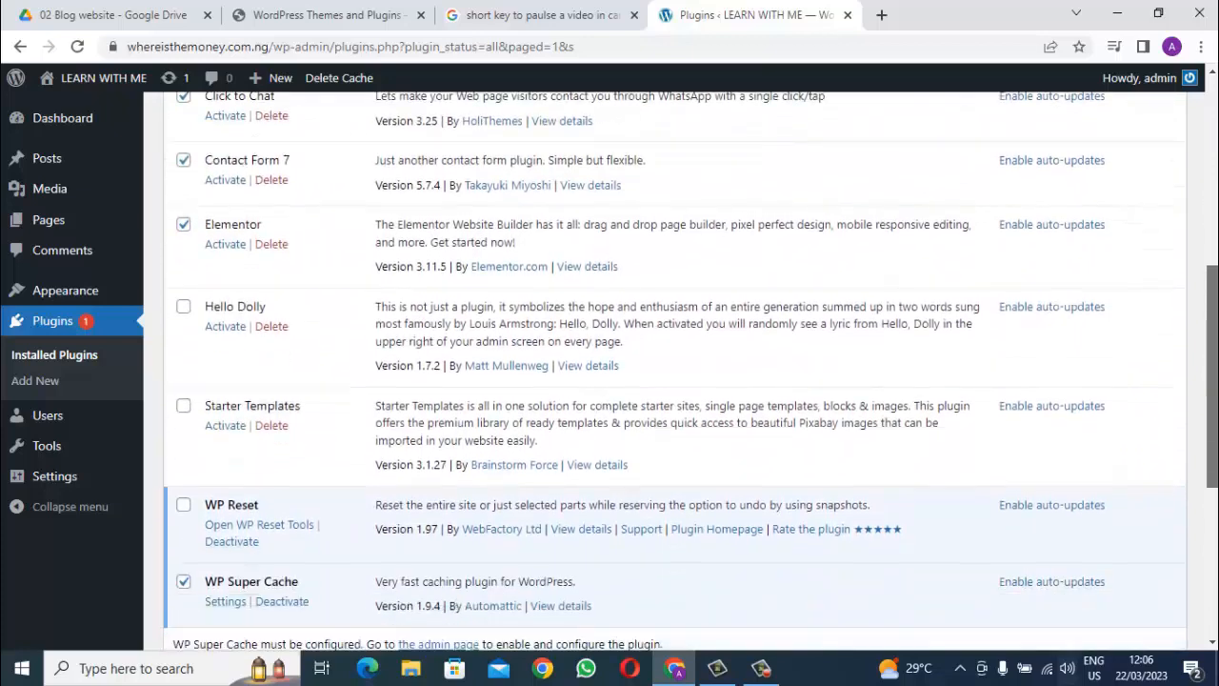
Delete the WPForms Lite and Hello Dolly plugins from the installed plugins list.
{"action": "scroll", "coordinate": [1213, 381], "scroll_direction": "down", "scroll_amount": 3}
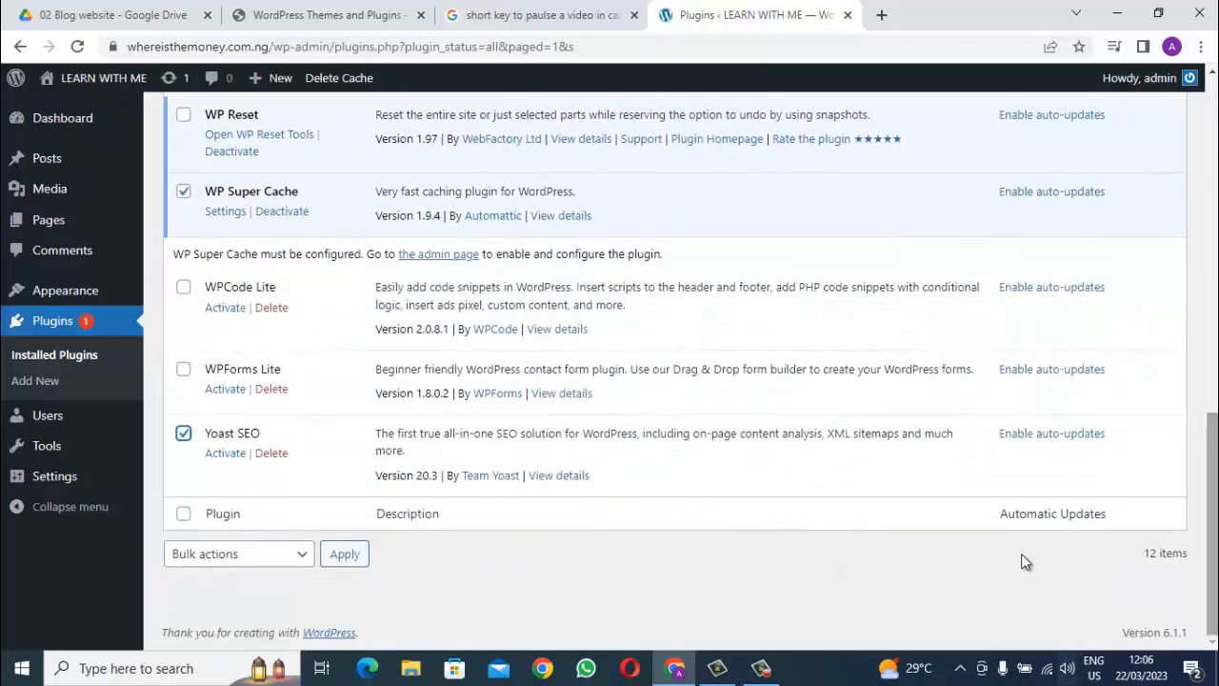
{"action": "left_click", "coordinate": [271, 389]}
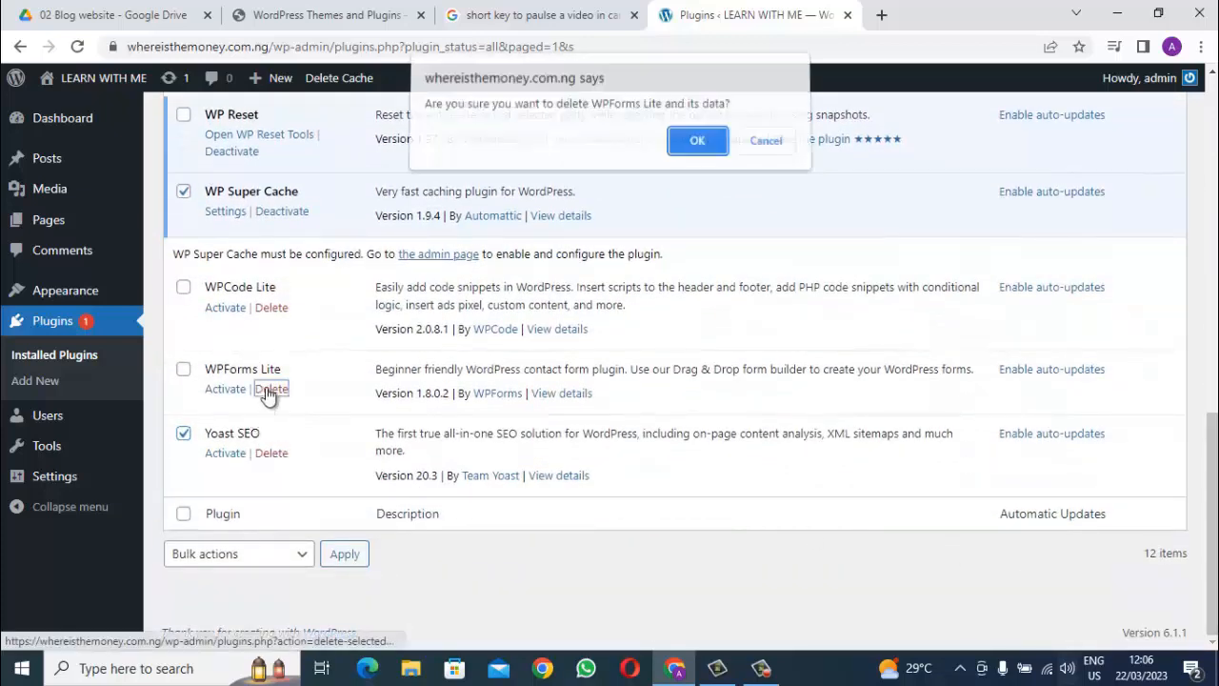
{"action": "left_click", "coordinate": [698, 149]}
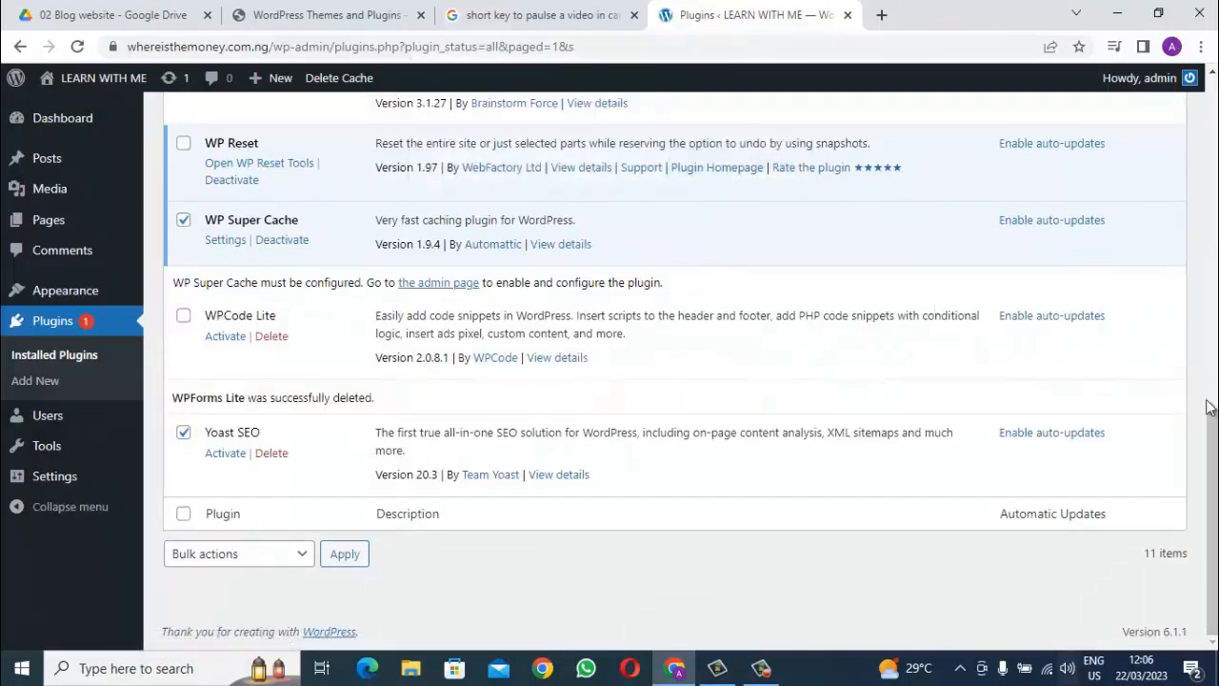
{"action": "left_click_drag", "start_coordinate": [1215, 432], "coordinate": [1216, 291]}
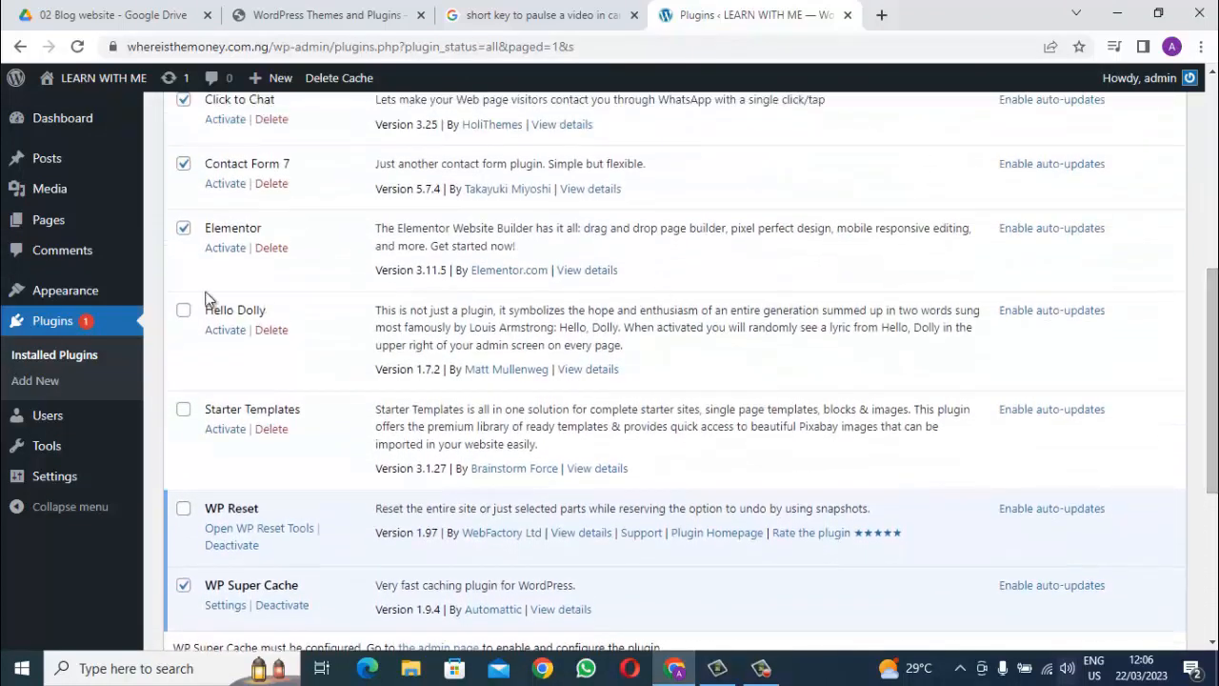
{"action": "left_click", "coordinate": [271, 333]}
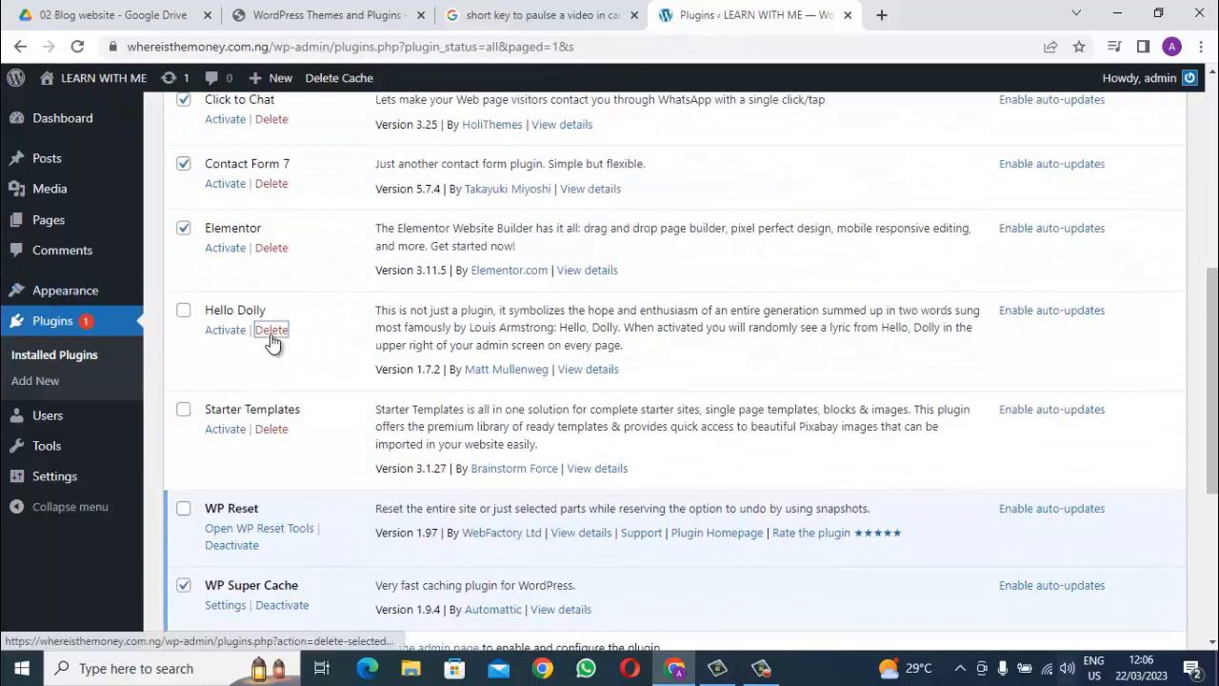
{"action": "left_click", "coordinate": [714, 150]}
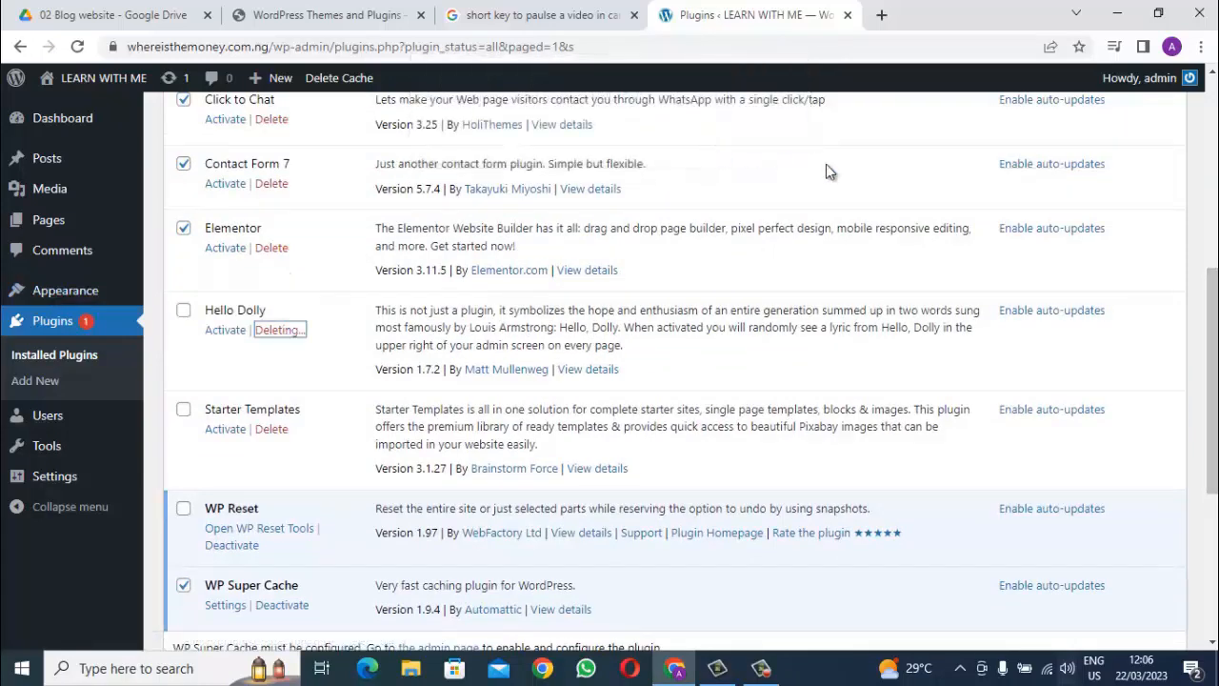
Activate all the selected plugins with one bulk action.
{"action": "left_click_drag", "start_coordinate": [1216, 307], "coordinate": [1216, 116]}
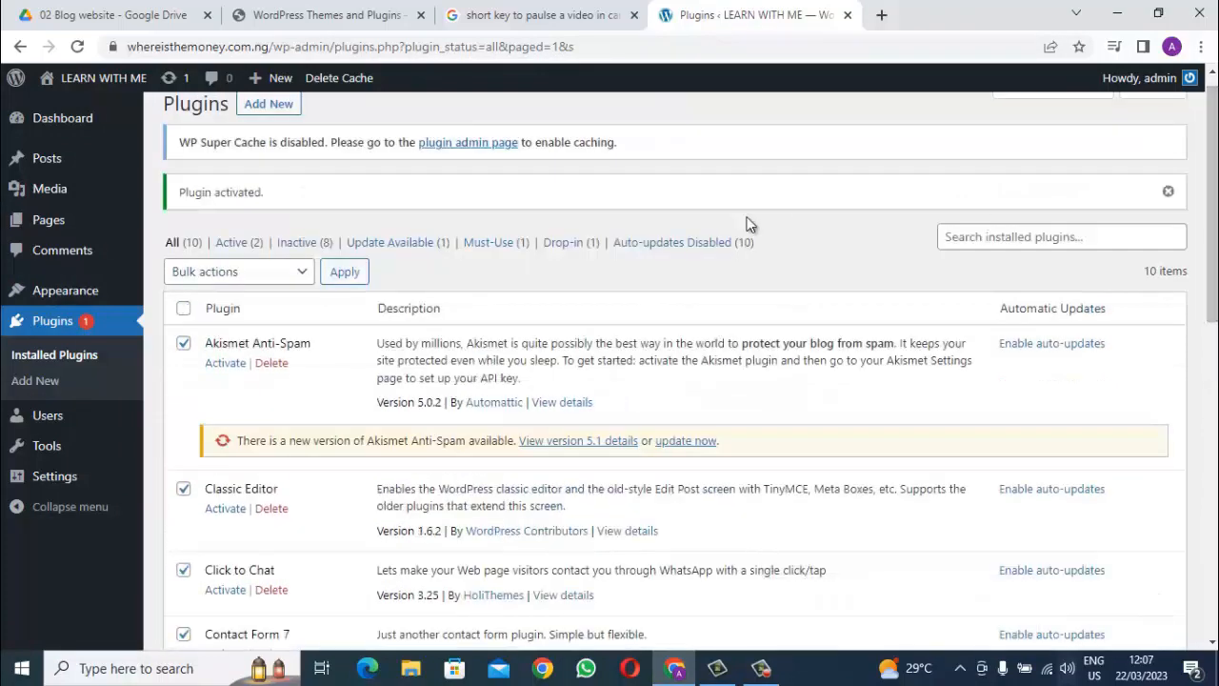
{"action": "left_click", "coordinate": [264, 275]}
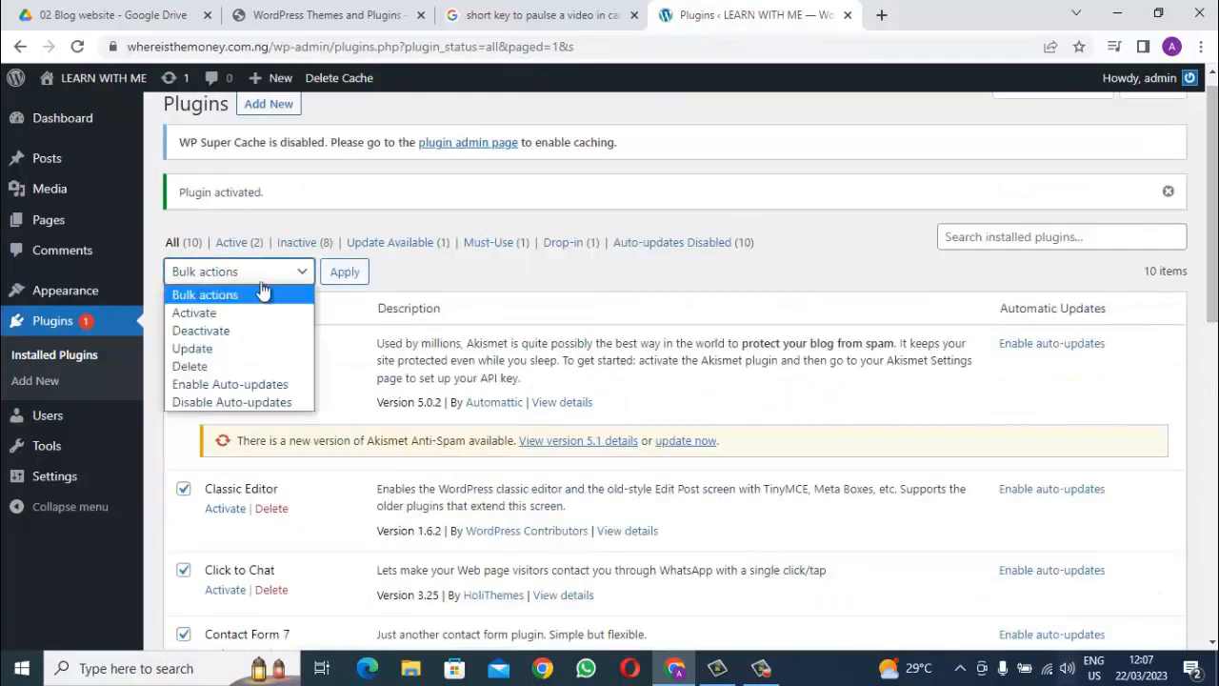
{"action": "left_click", "coordinate": [240, 316]}
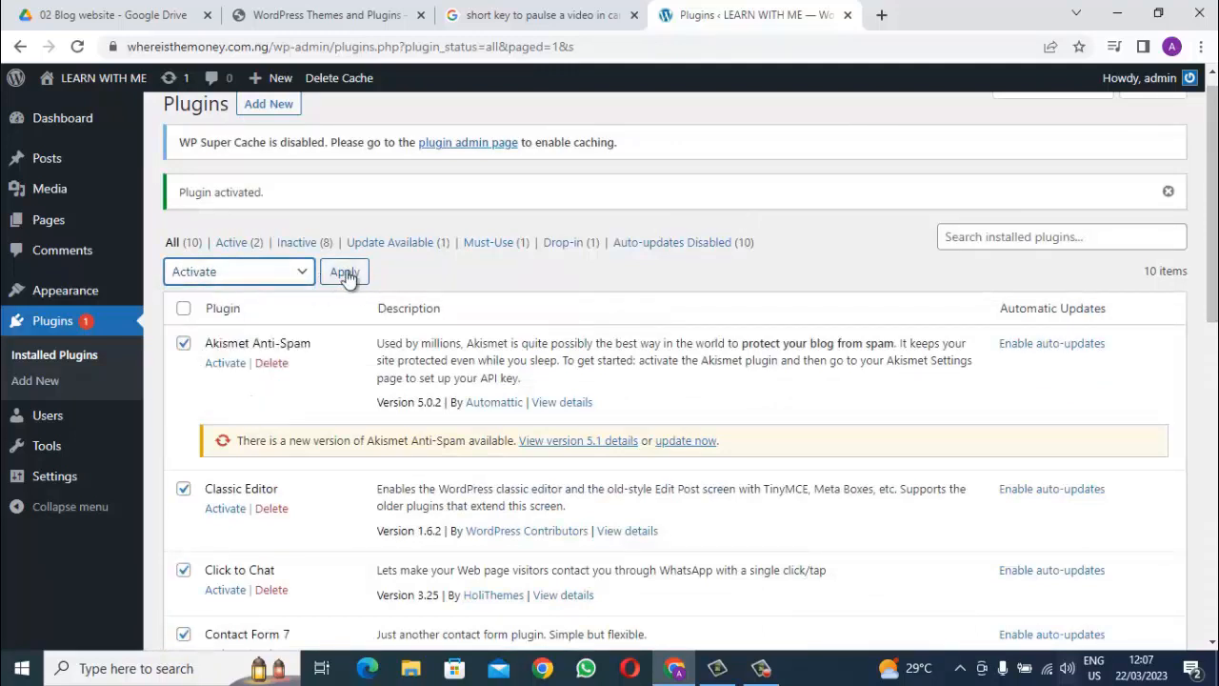
{"action": "left_click", "coordinate": [344, 273]}
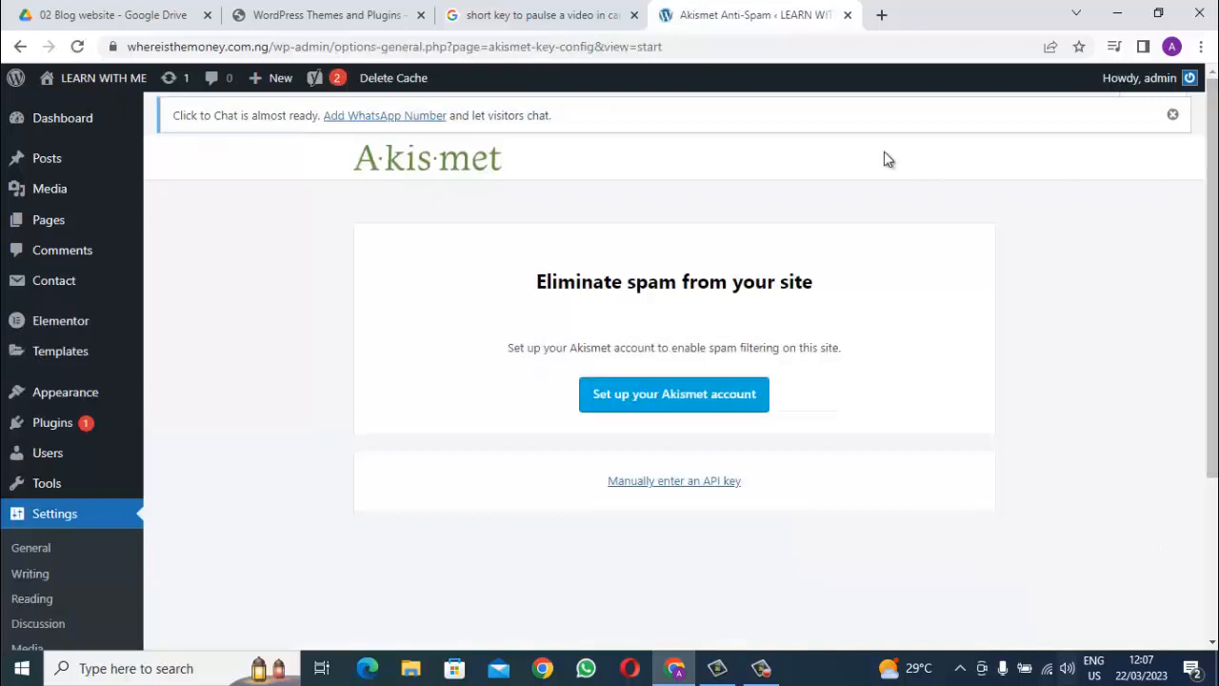
Visit the live site and look over its homepage down to the footer.
{"action": "mouse_move", "coordinate": [84, 96]}
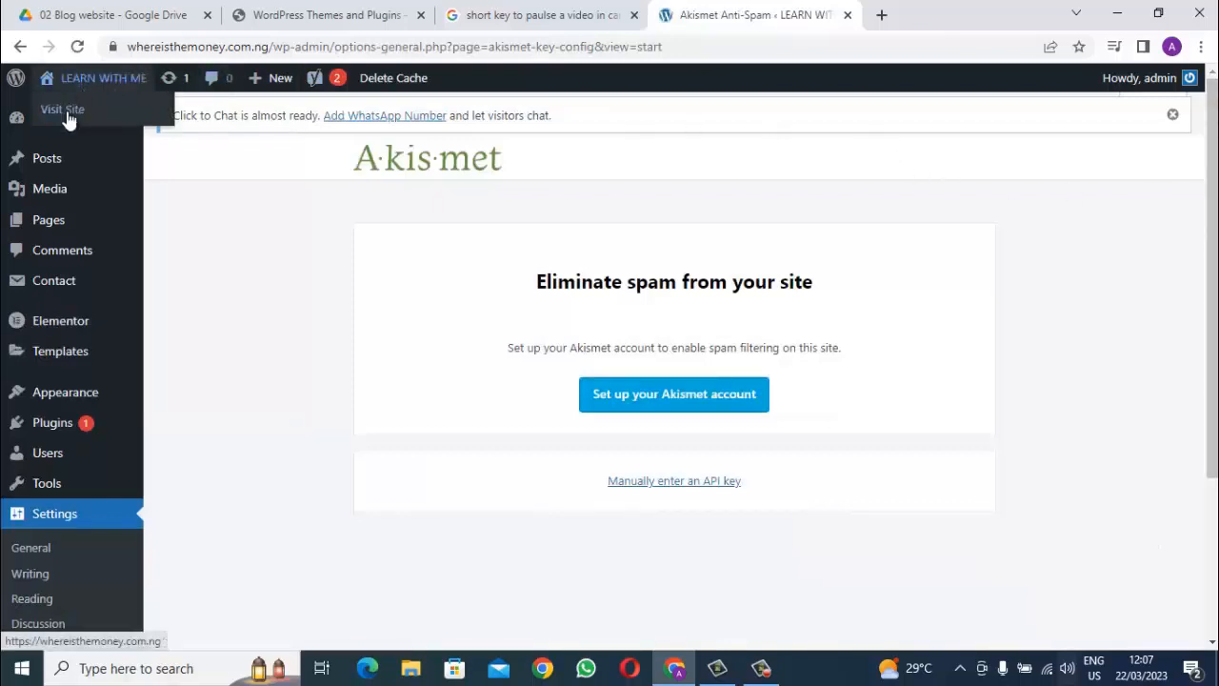
{"action": "left_click", "coordinate": [66, 118]}
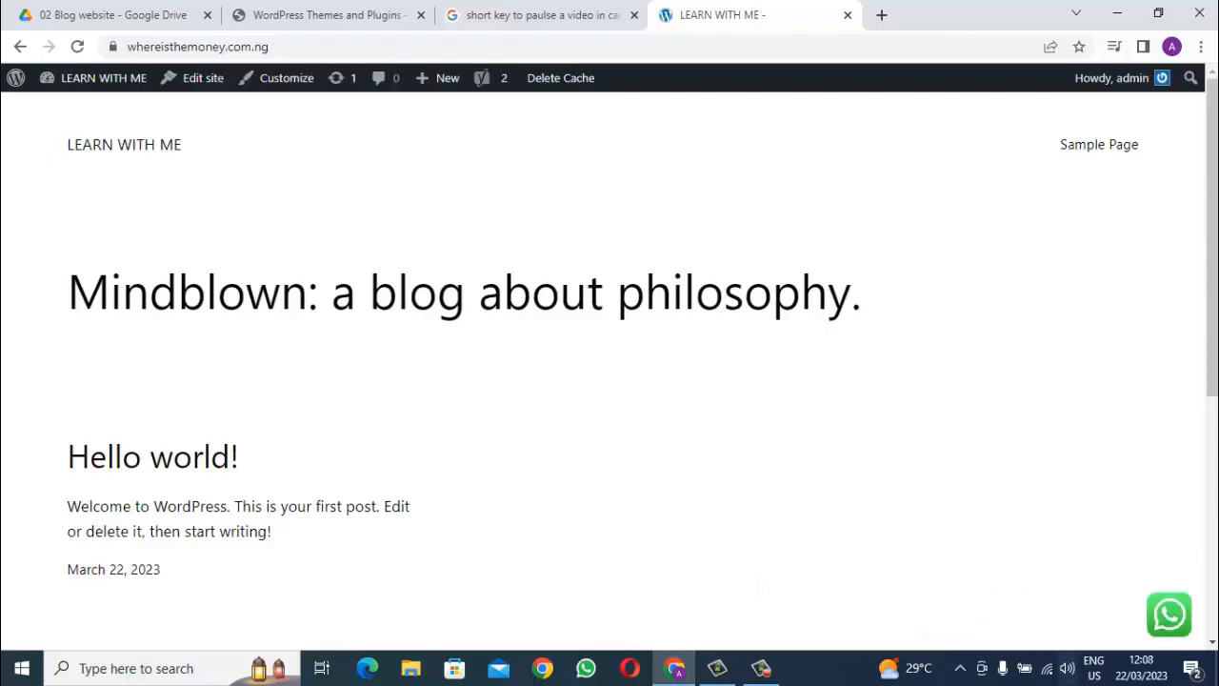
{"action": "scroll", "coordinate": [1213, 415], "scroll_direction": "down", "scroll_amount": 5}
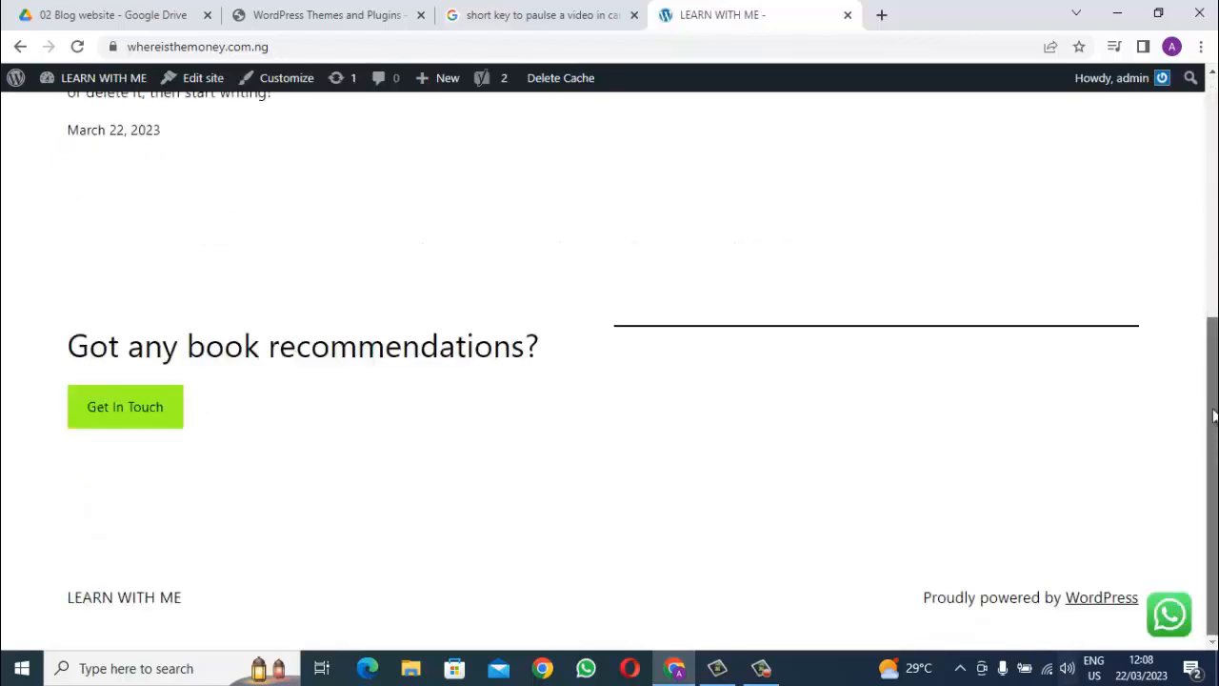
{"action": "scroll", "coordinate": [1213, 415], "scroll_direction": "up", "scroll_amount": 4}
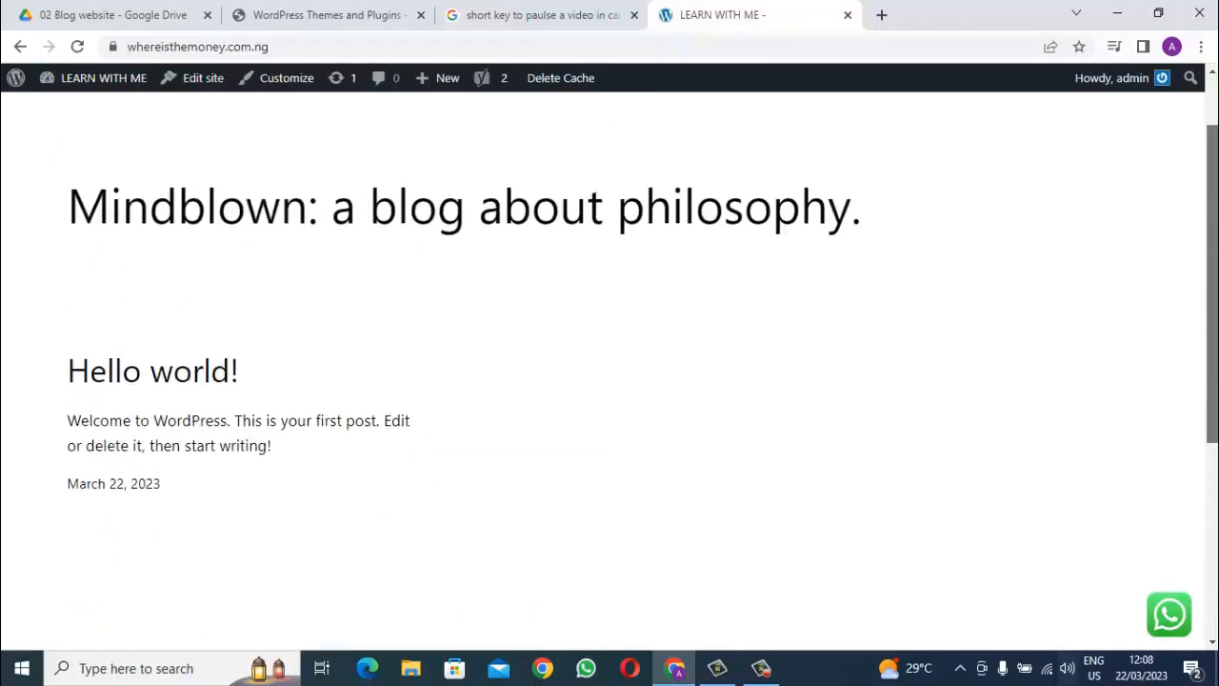
{"action": "scroll", "coordinate": [1213, 415], "scroll_direction": "down", "scroll_amount": 1}
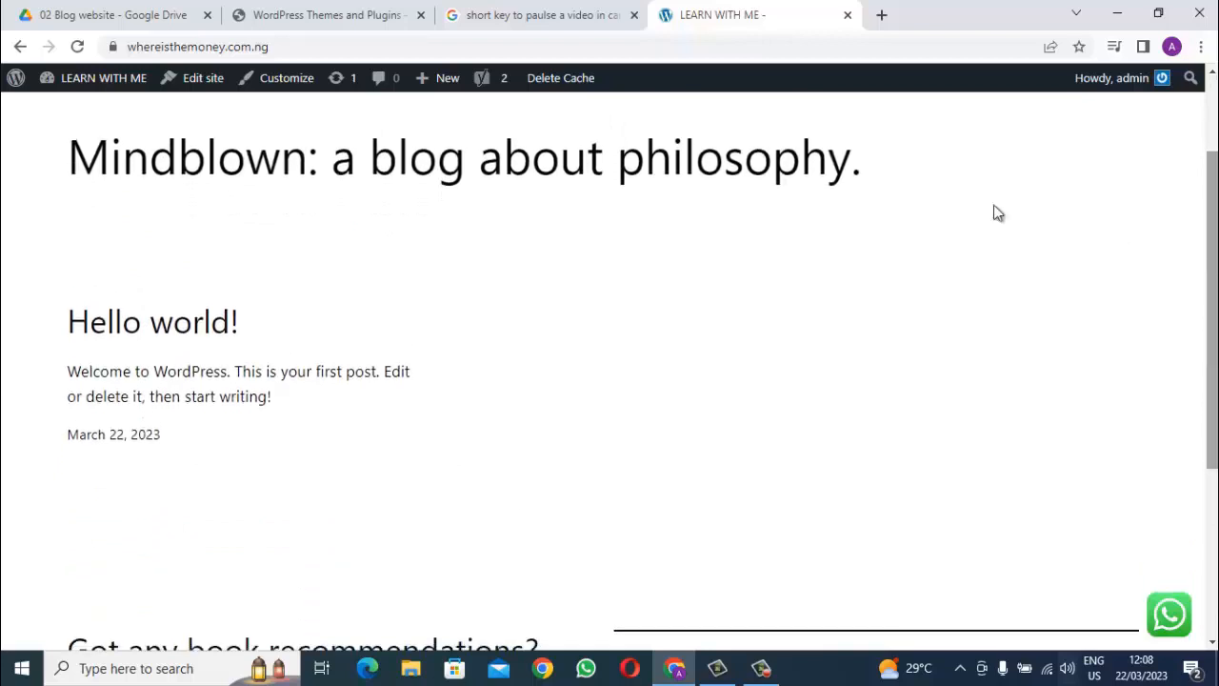
Return to the dashboard and activate the News Way theme from the installed themes.
{"action": "mouse_move", "coordinate": [122, 78]}
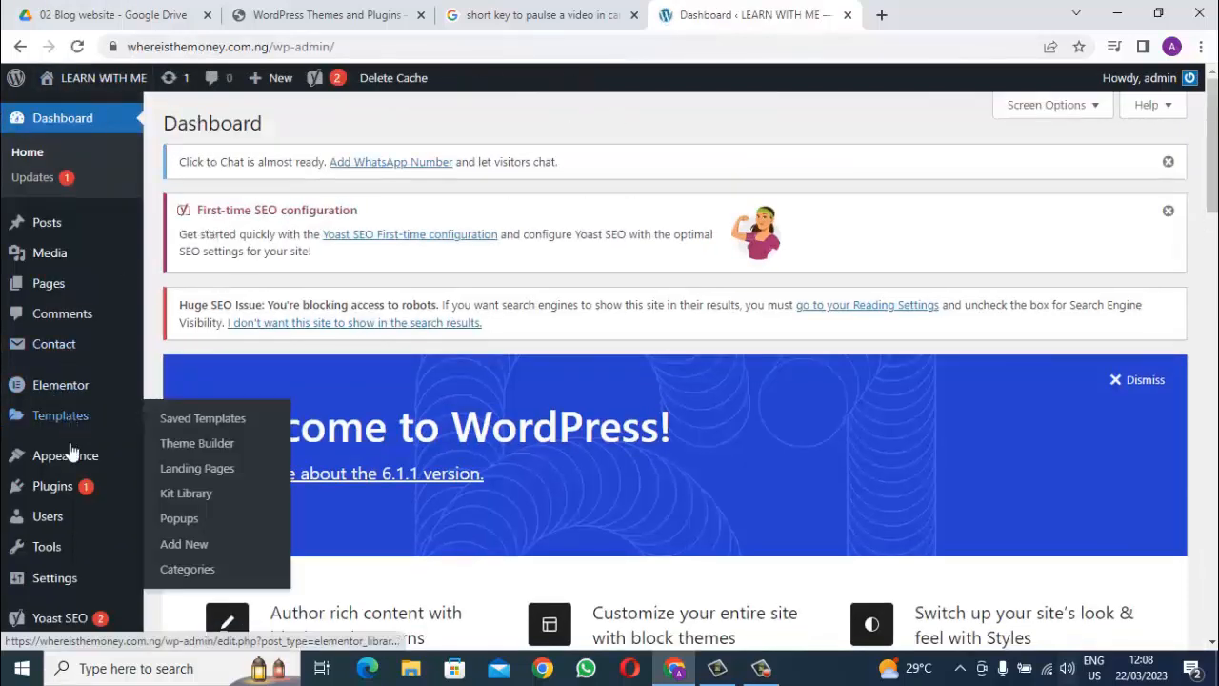
{"action": "mouse_move", "coordinate": [90, 458]}
{"action": "left_click", "coordinate": [201, 466]}
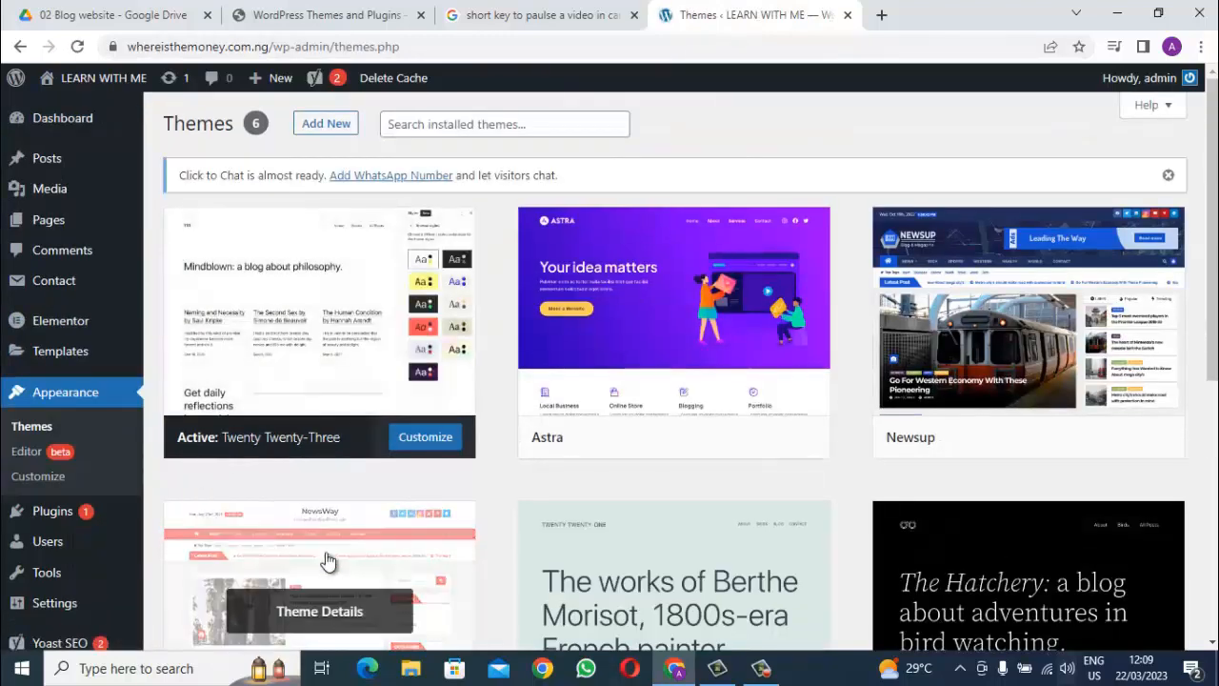
{"action": "left_click_drag", "start_coordinate": [1212, 278], "coordinate": [1215, 373]}
{"action": "mouse_move", "coordinate": [343, 511]}
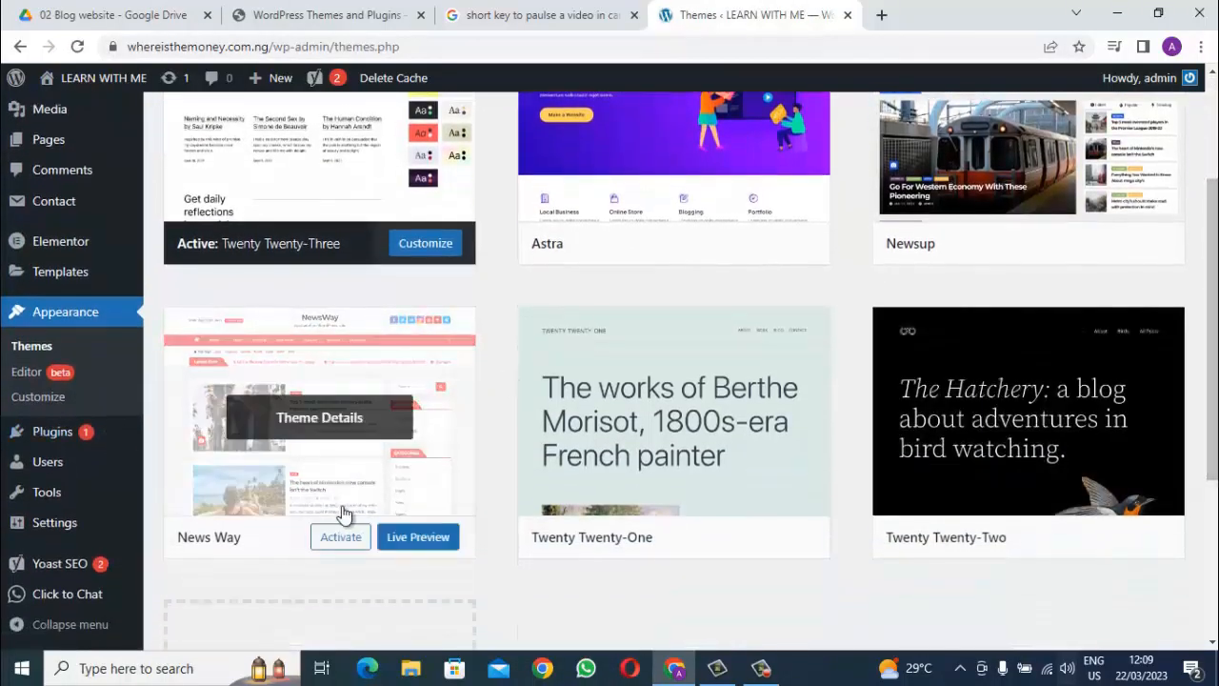
{"action": "left_click", "coordinate": [334, 543]}
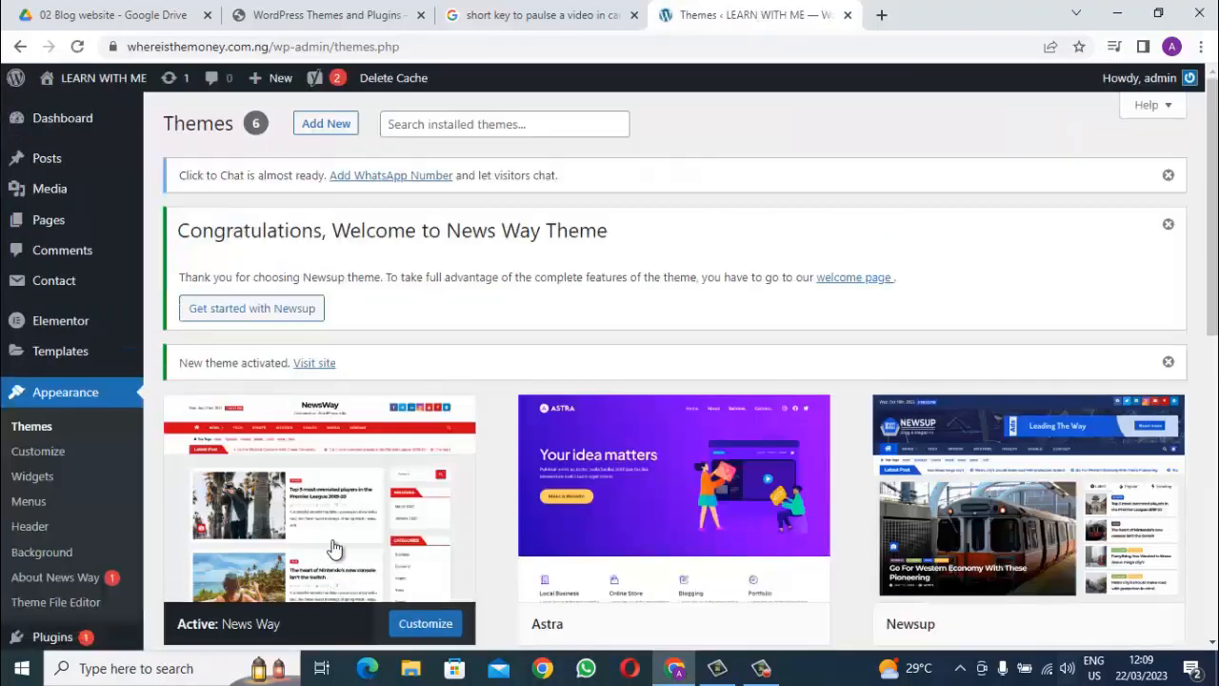
Visit the live site and examine the News Way homepage layout from header to footer.
{"action": "scroll", "coordinate": [333, 547], "scroll_direction": "down", "scroll_amount": 2}
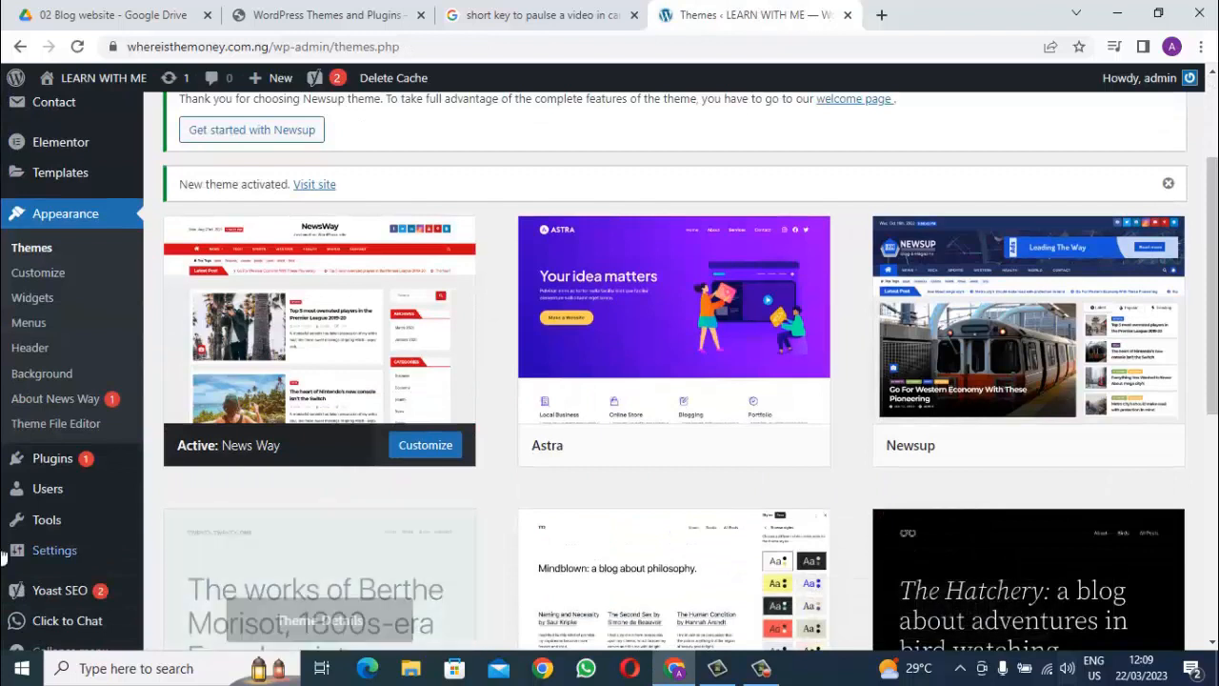
{"action": "left_click", "coordinate": [314, 189]}
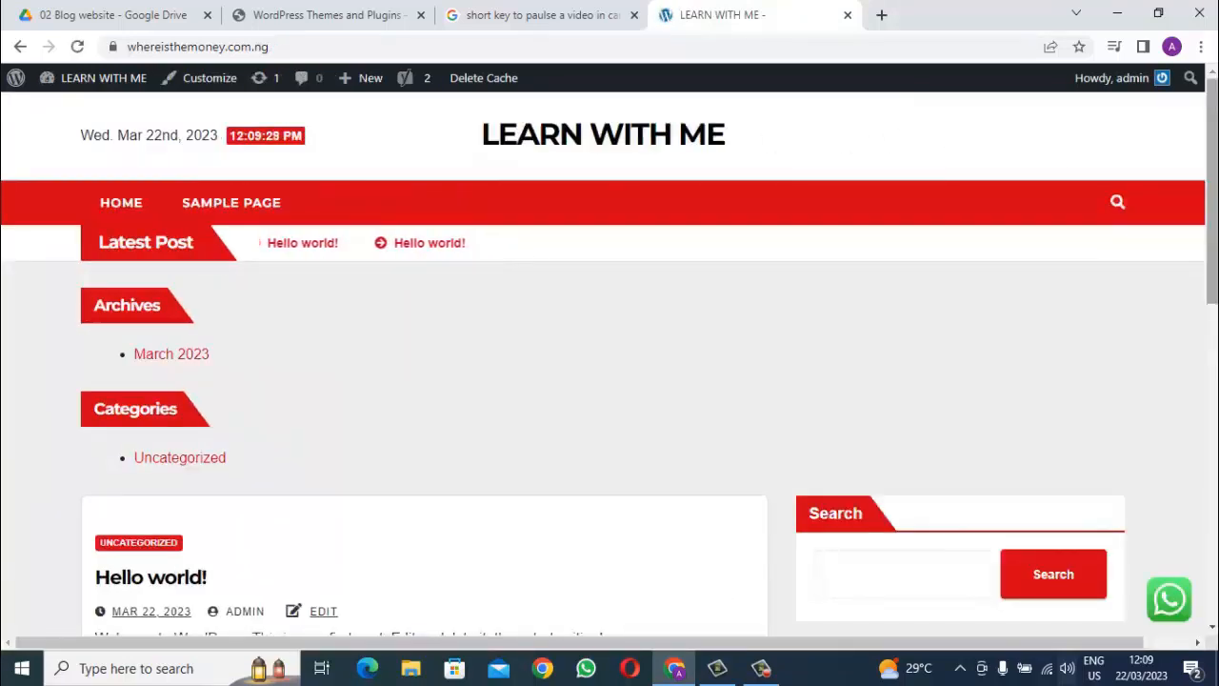
{"action": "scroll", "coordinate": [609, 357], "scroll_direction": "down", "scroll_amount": 2}
{"action": "scroll", "coordinate": [610, 362], "scroll_direction": "down", "scroll_amount": 8}
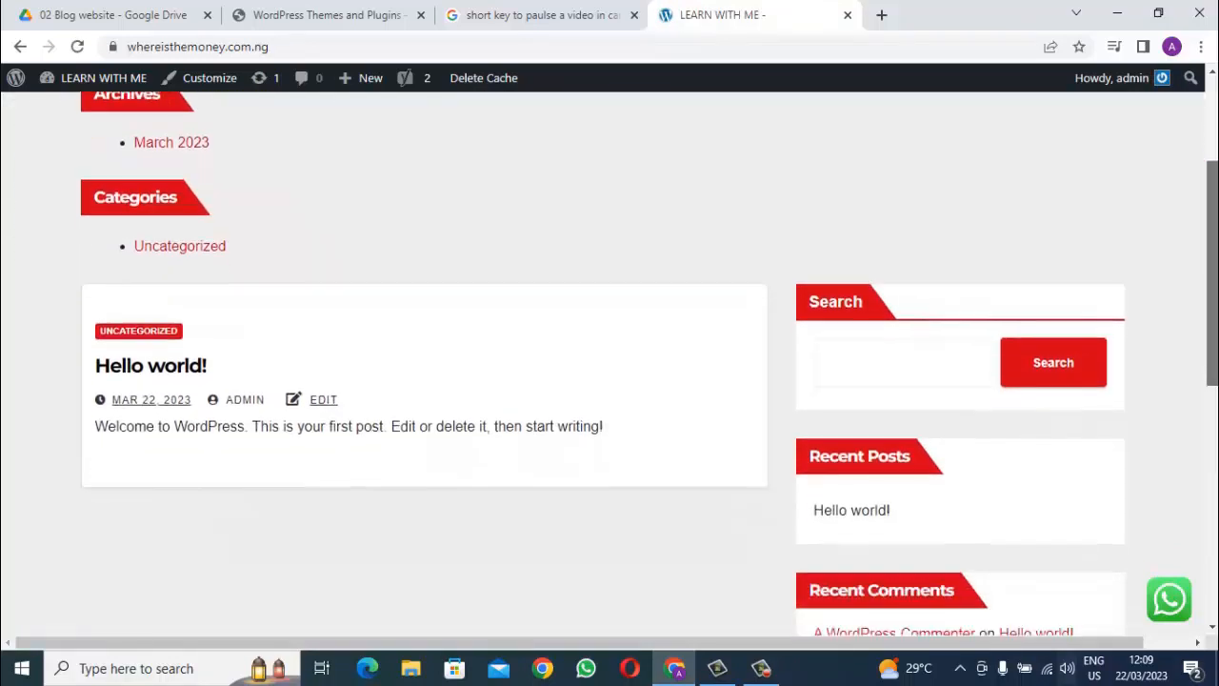
{"action": "scroll", "coordinate": [609, 362], "scroll_direction": "up", "scroll_amount": 1}
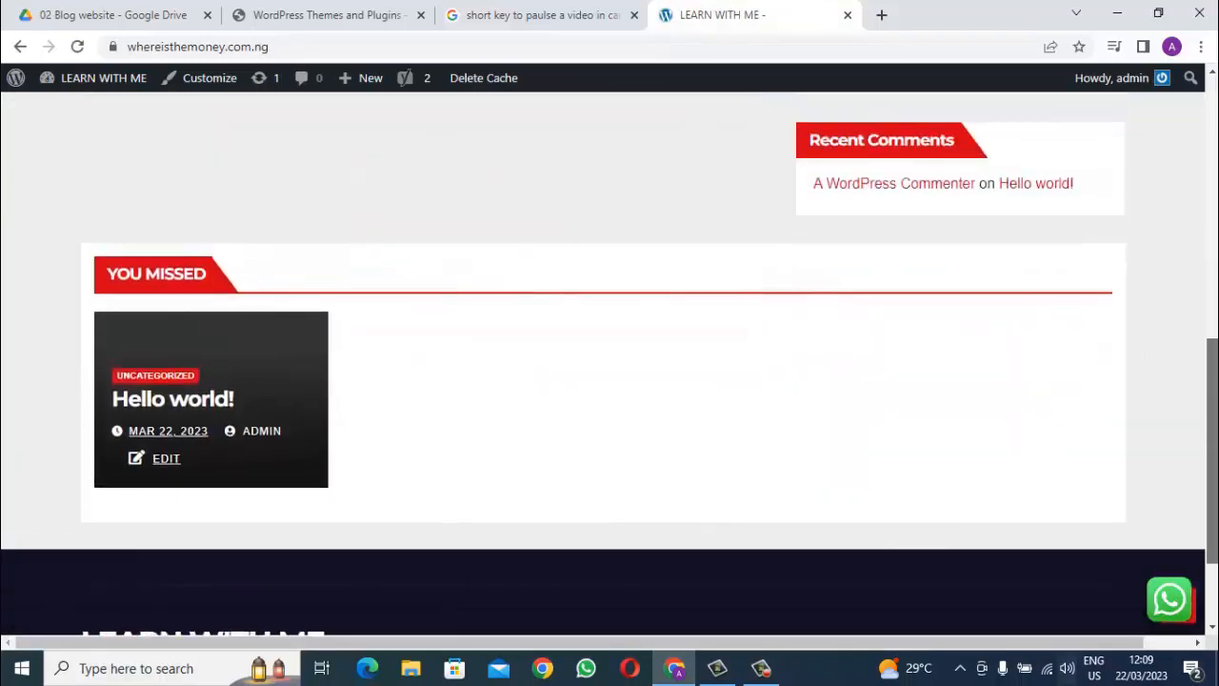
{"action": "scroll", "coordinate": [610, 362], "scroll_direction": "down", "scroll_amount": 2}
{"action": "scroll", "coordinate": [610, 362], "scroll_direction": "up", "scroll_amount": 10}
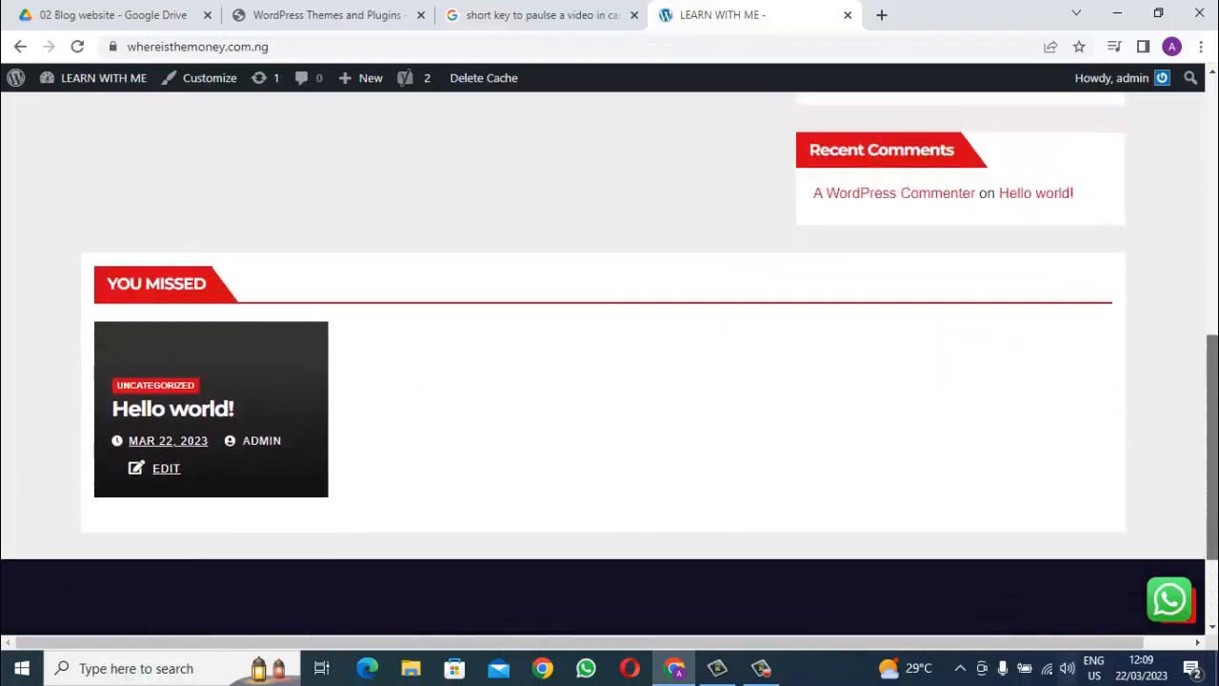
{"action": "key", "text": "F9"}
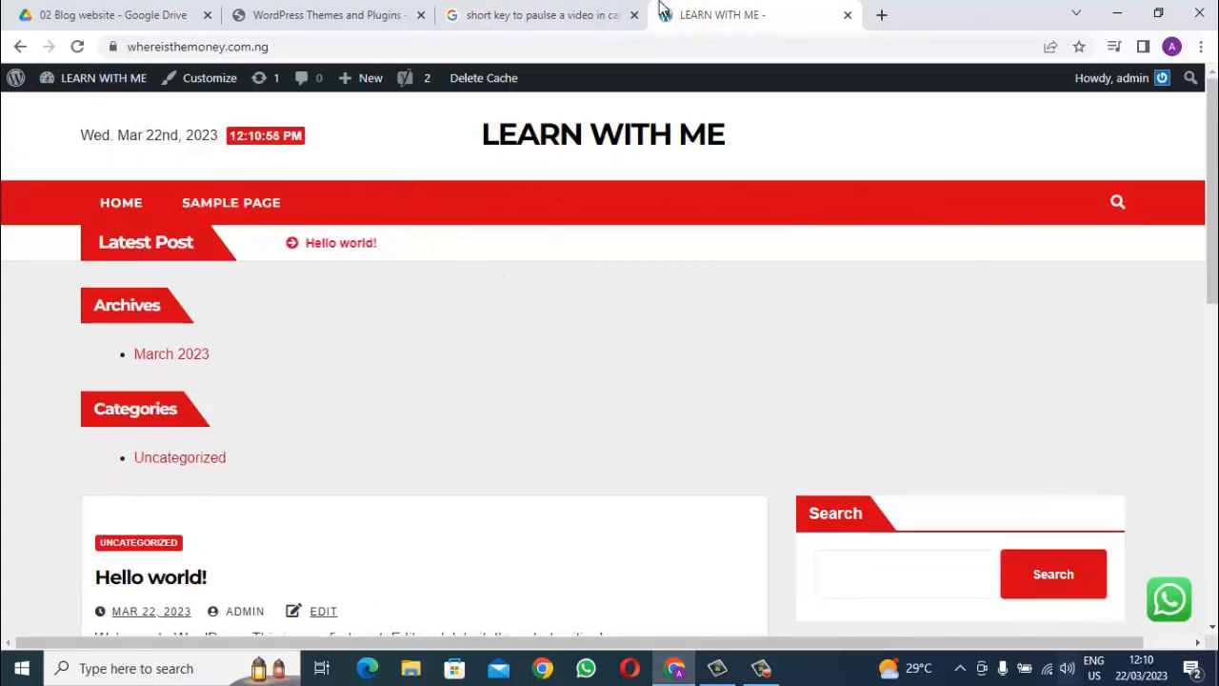
Open myonlinevtu.com in a new browser tab.
{"action": "left_click", "coordinate": [882, 15]}
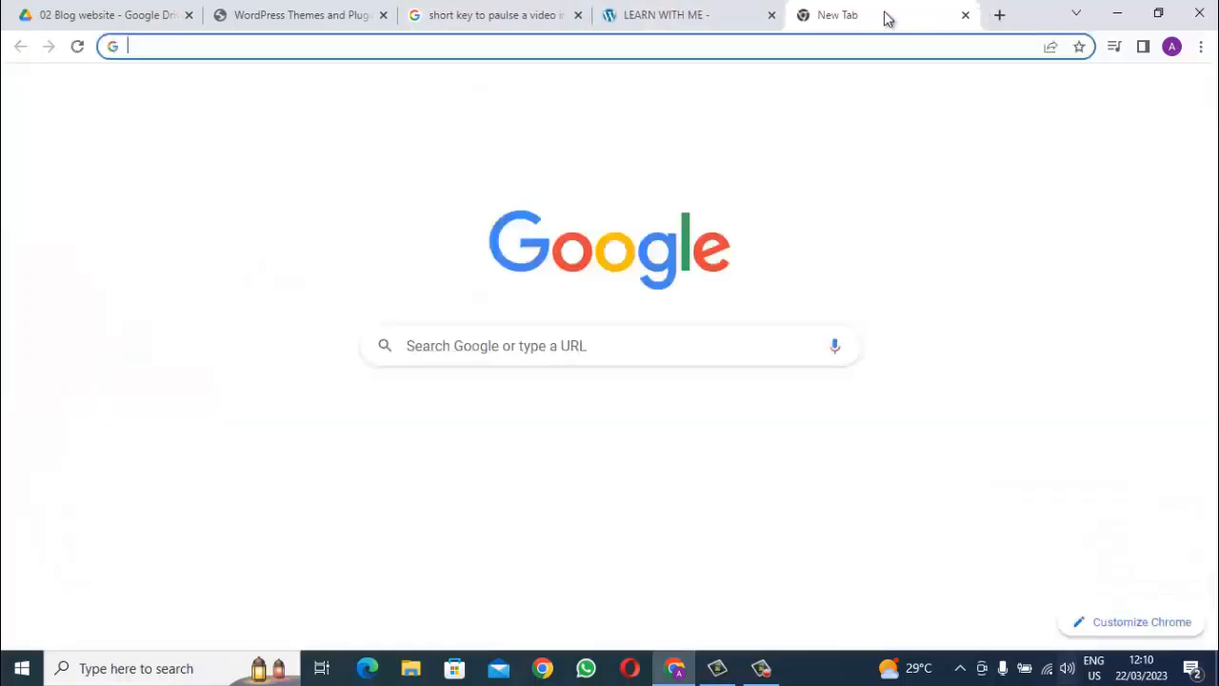
{"action": "type", "text": "my"}
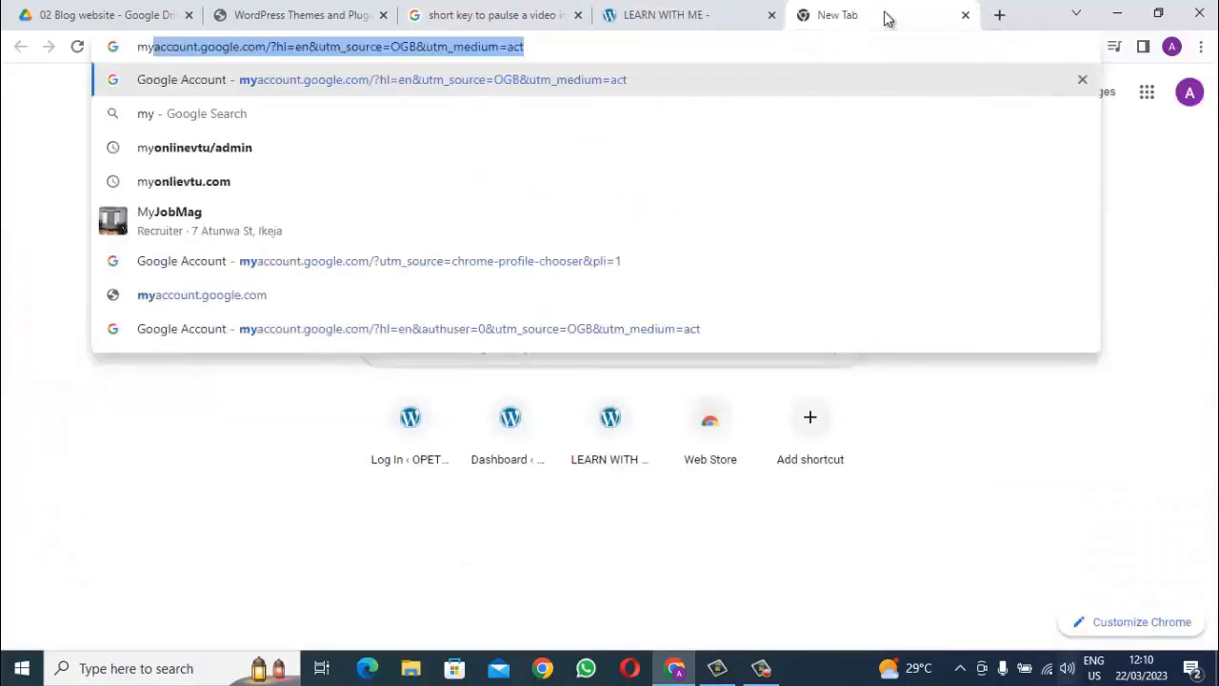
{"action": "type", "text": "on"}
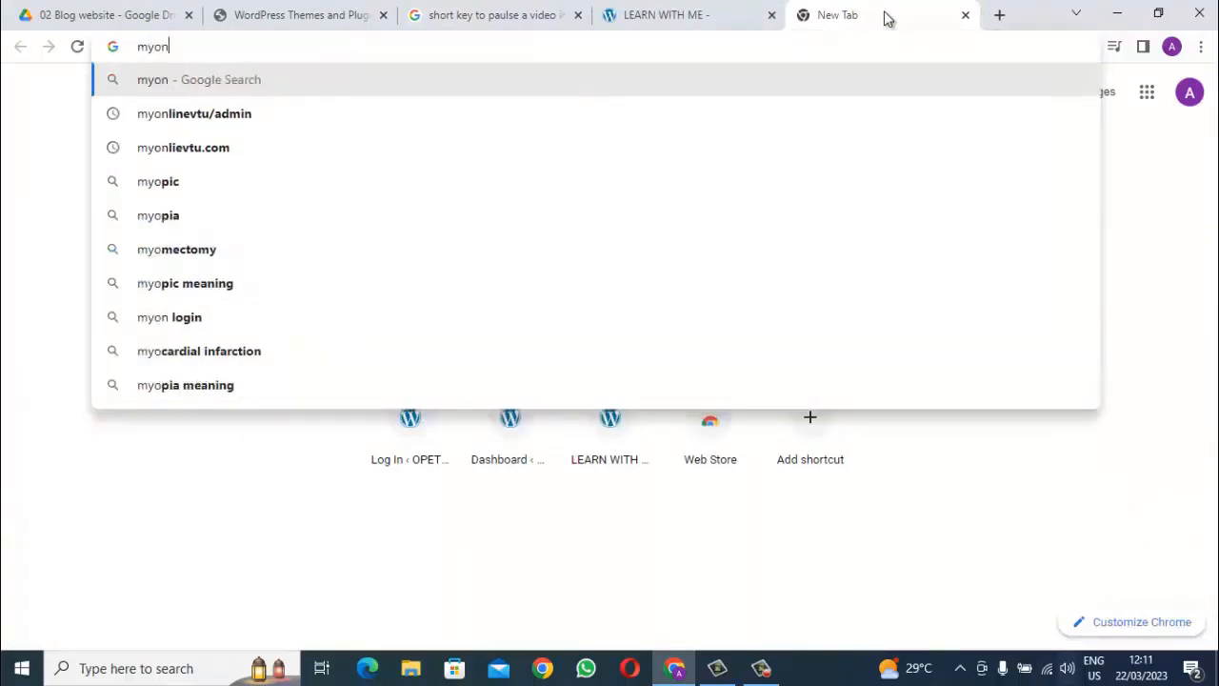
{"action": "type", "text": "linevtu"}
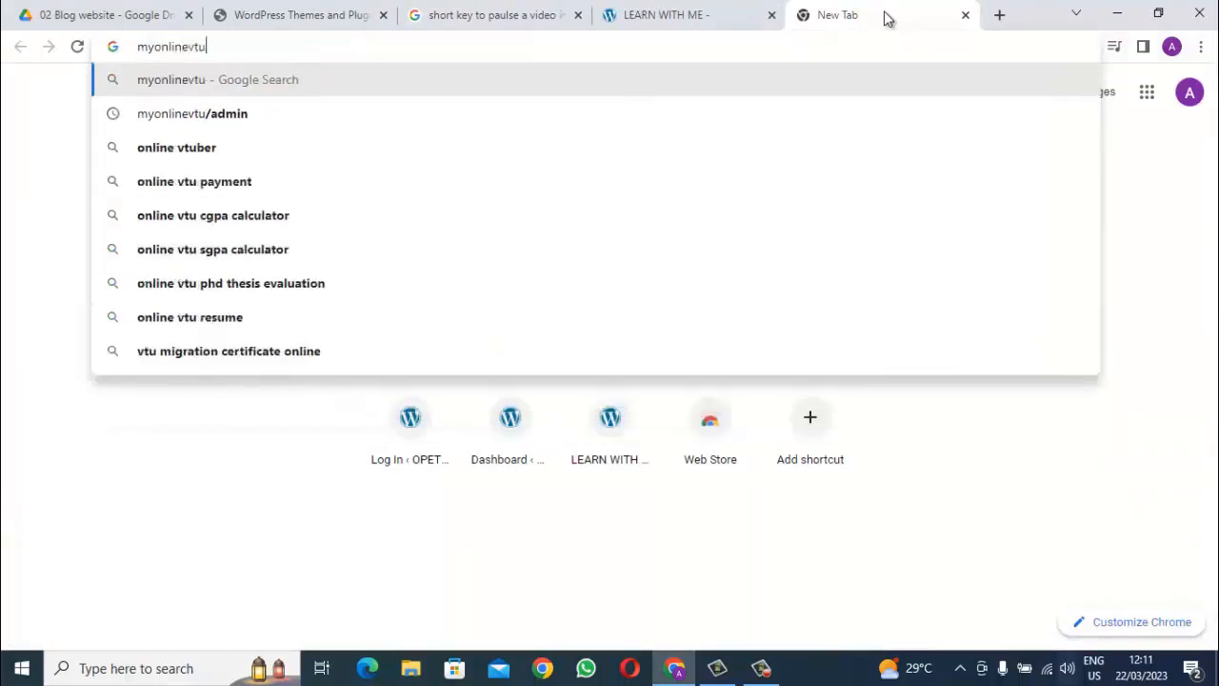
{"action": "type", "text": ".com"}
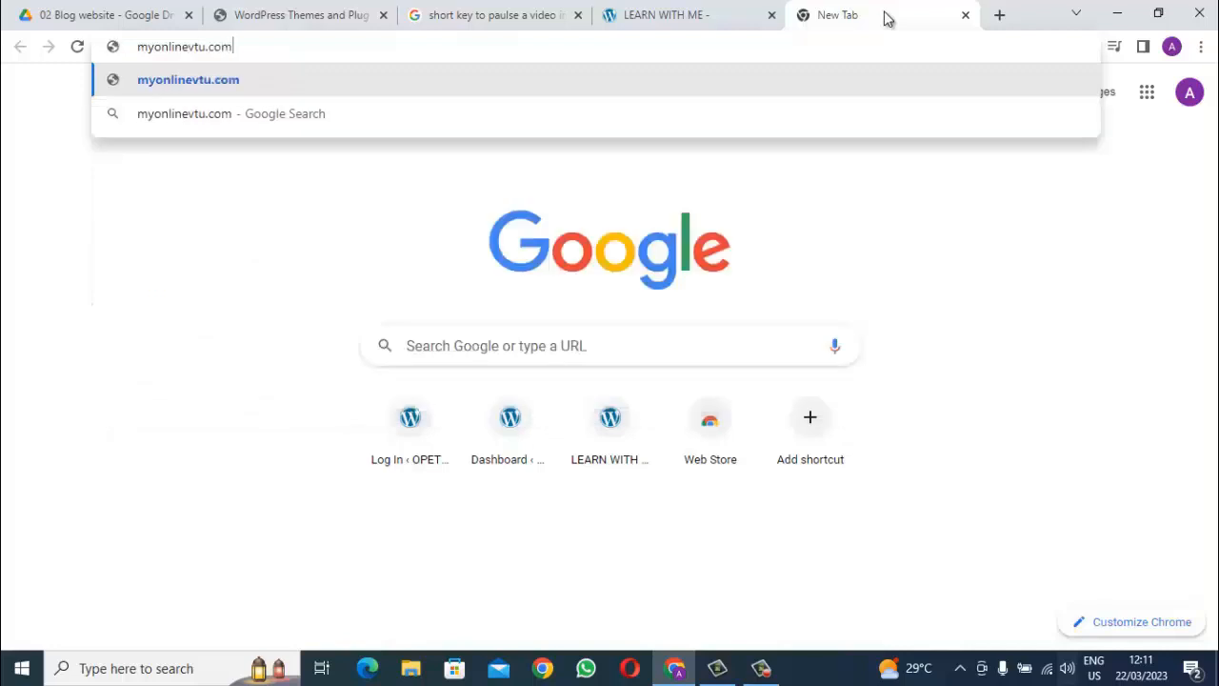
{"action": "key", "text": "Return"}
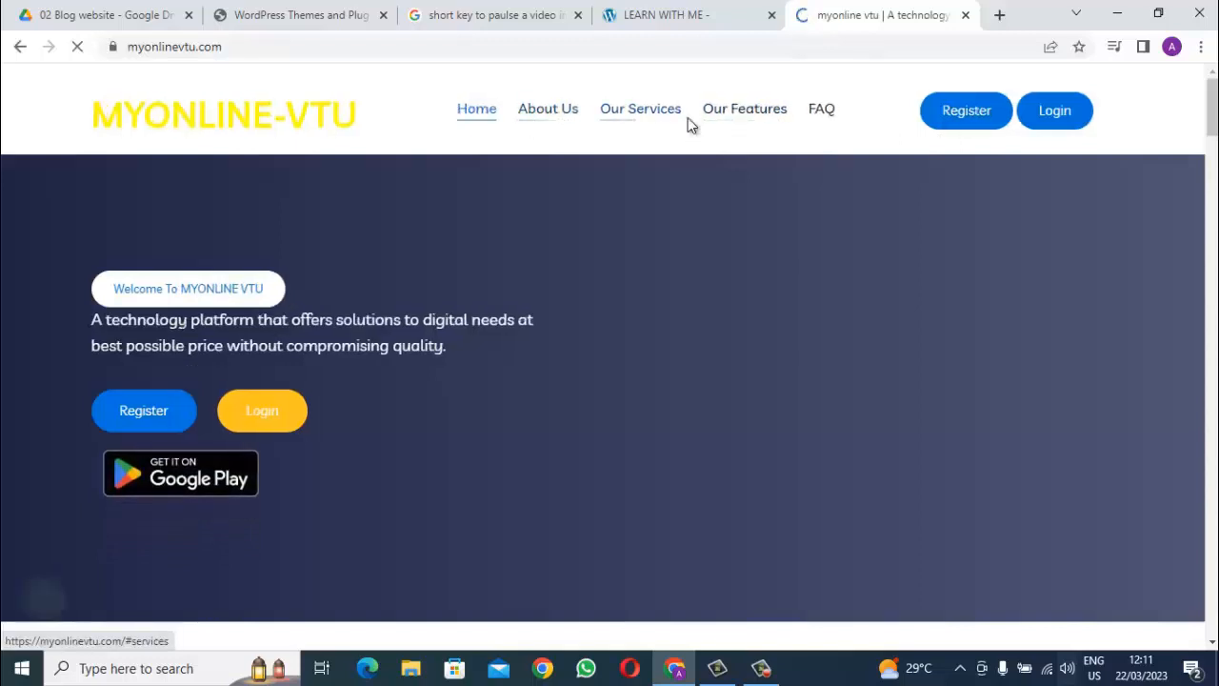
Go back to the LEARN WITH ME site and open its installed themes page from the dashboard.
{"action": "left_click", "coordinate": [651, 11]}
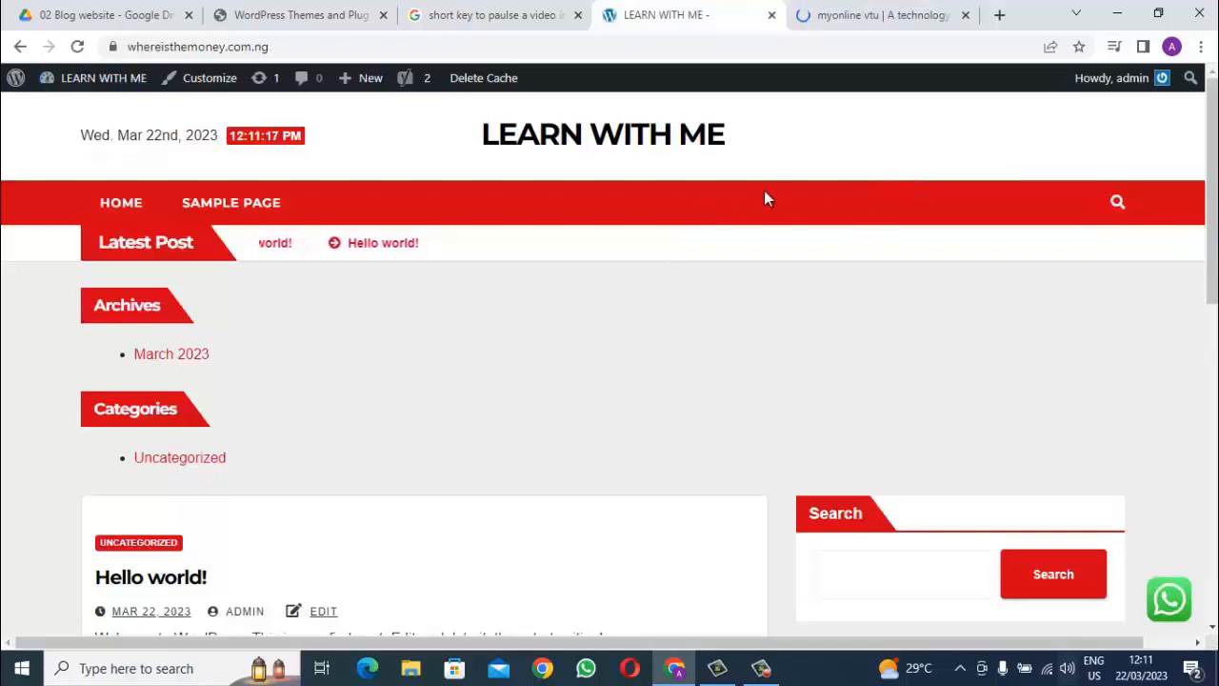
{"action": "mouse_move", "coordinate": [67, 85]}
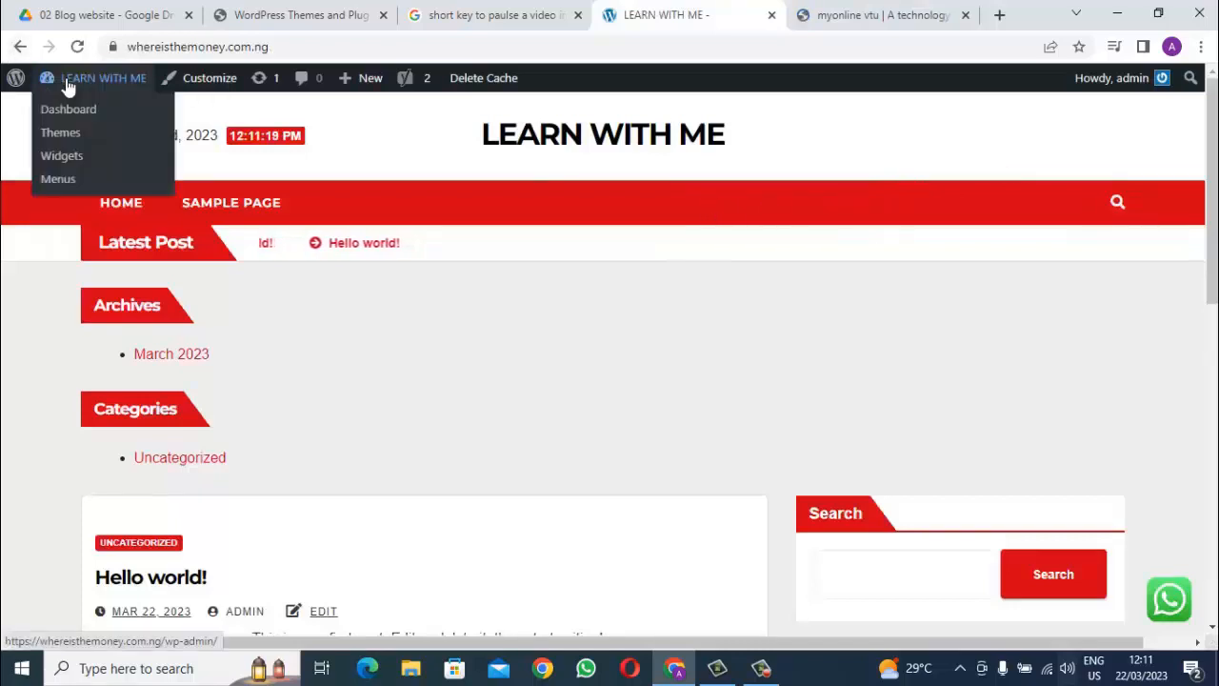
{"action": "left_click", "coordinate": [73, 111]}
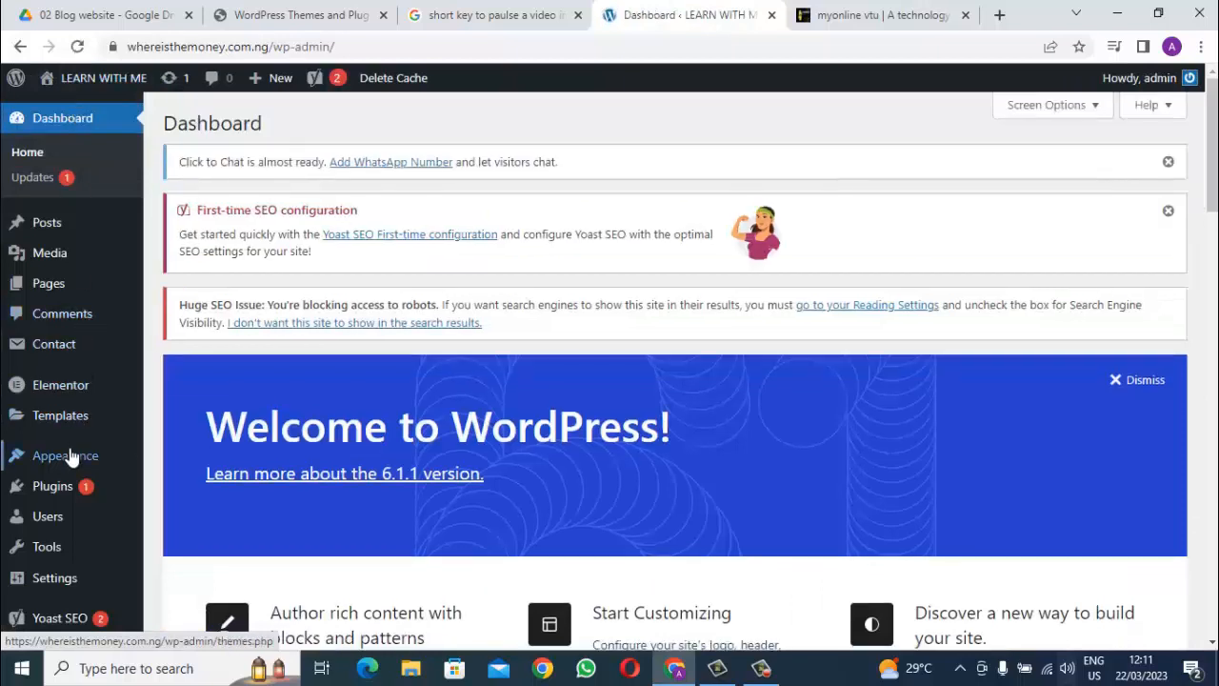
{"action": "mouse_move", "coordinate": [47, 454]}
{"action": "left_click", "coordinate": [173, 446]}
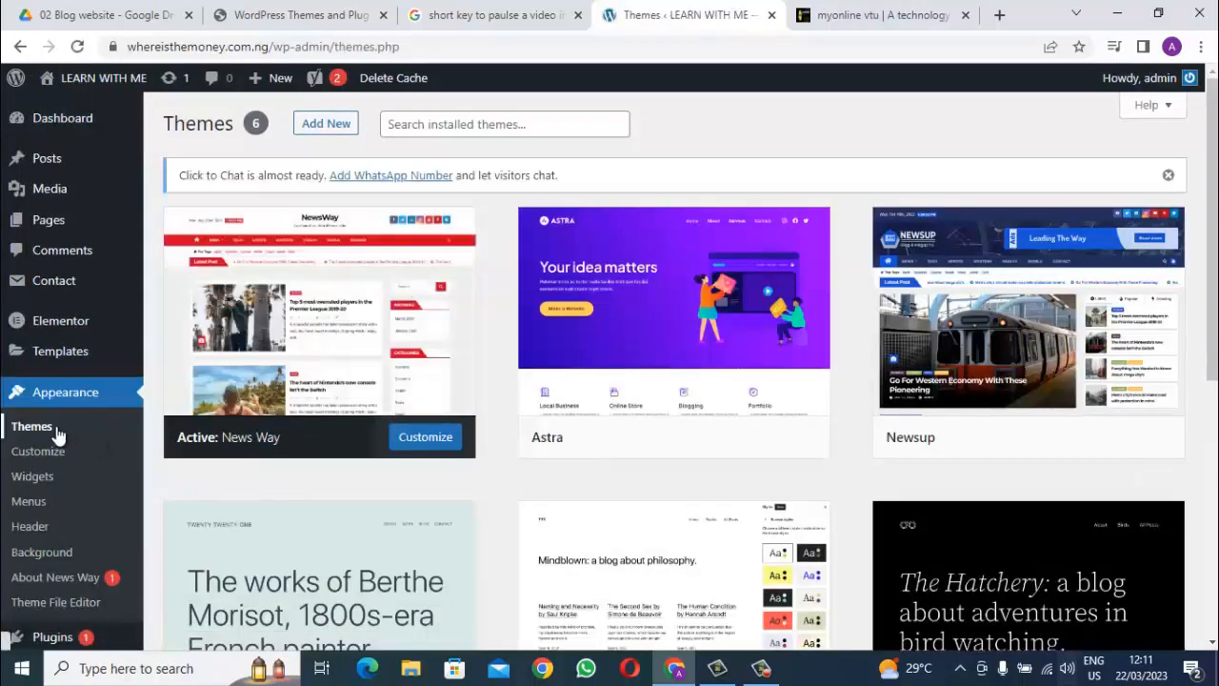
Open the site's menu editor, and examine the header and footer links on the myonlinevtu site for reference.
{"action": "left_click", "coordinate": [33, 512]}
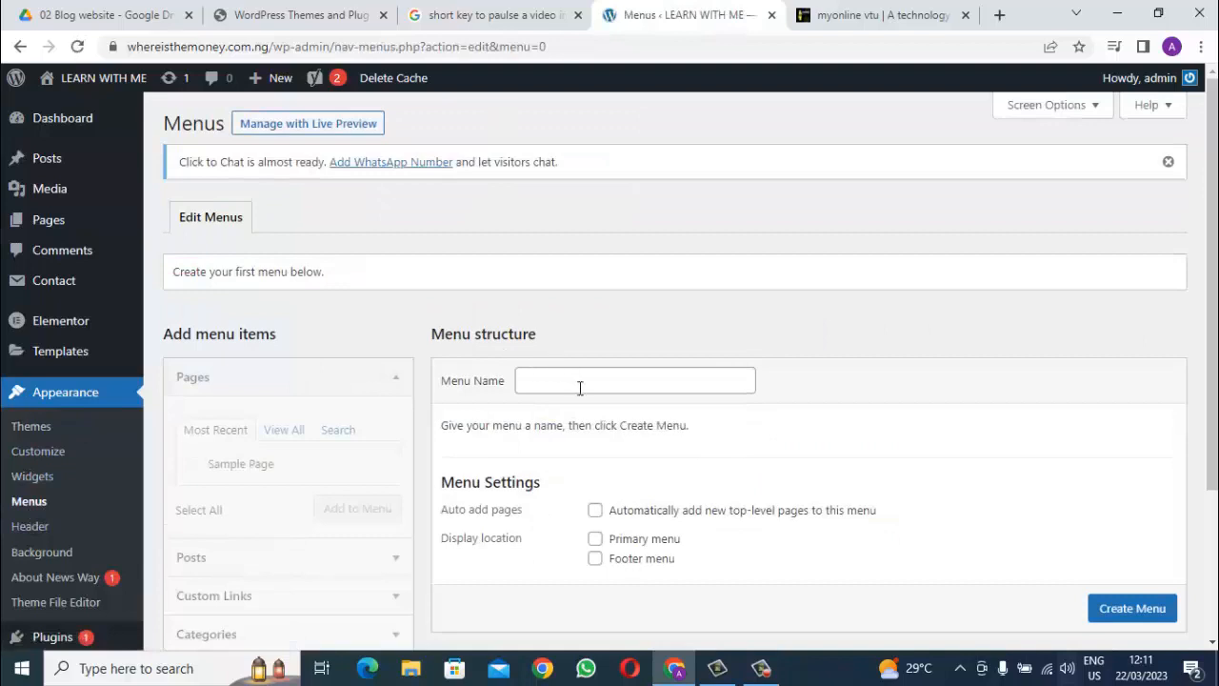
{"action": "left_click", "coordinate": [581, 383]}
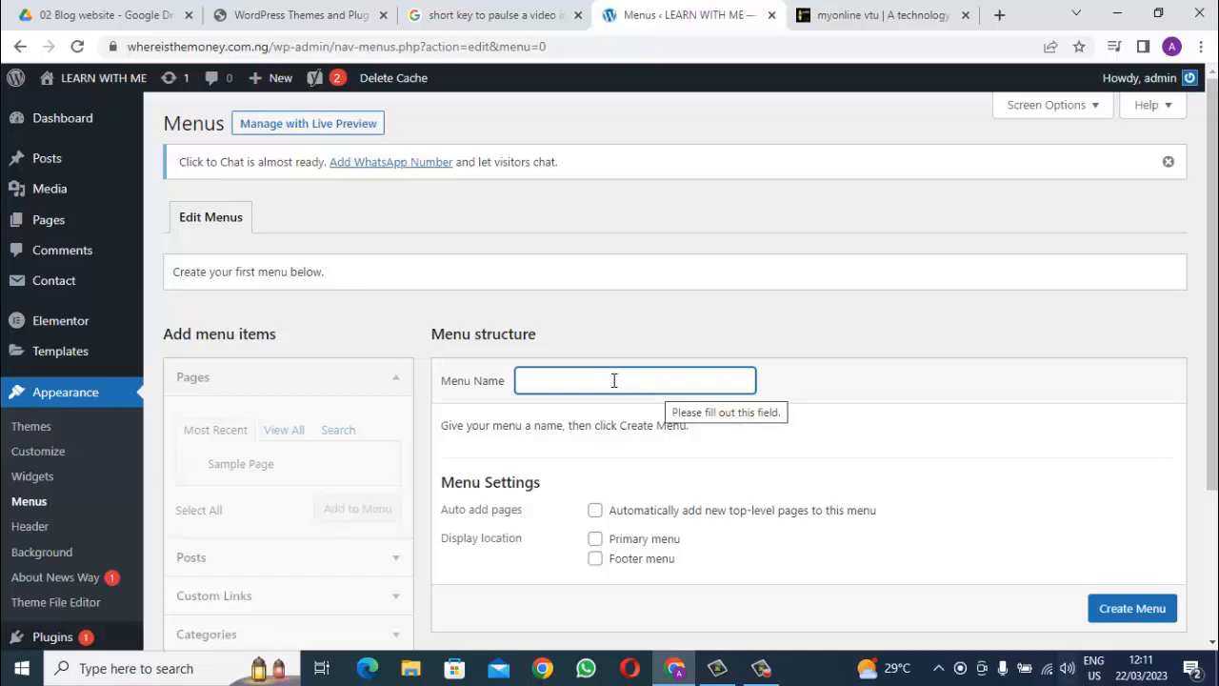
{"action": "left_click", "coordinate": [879, 11]}
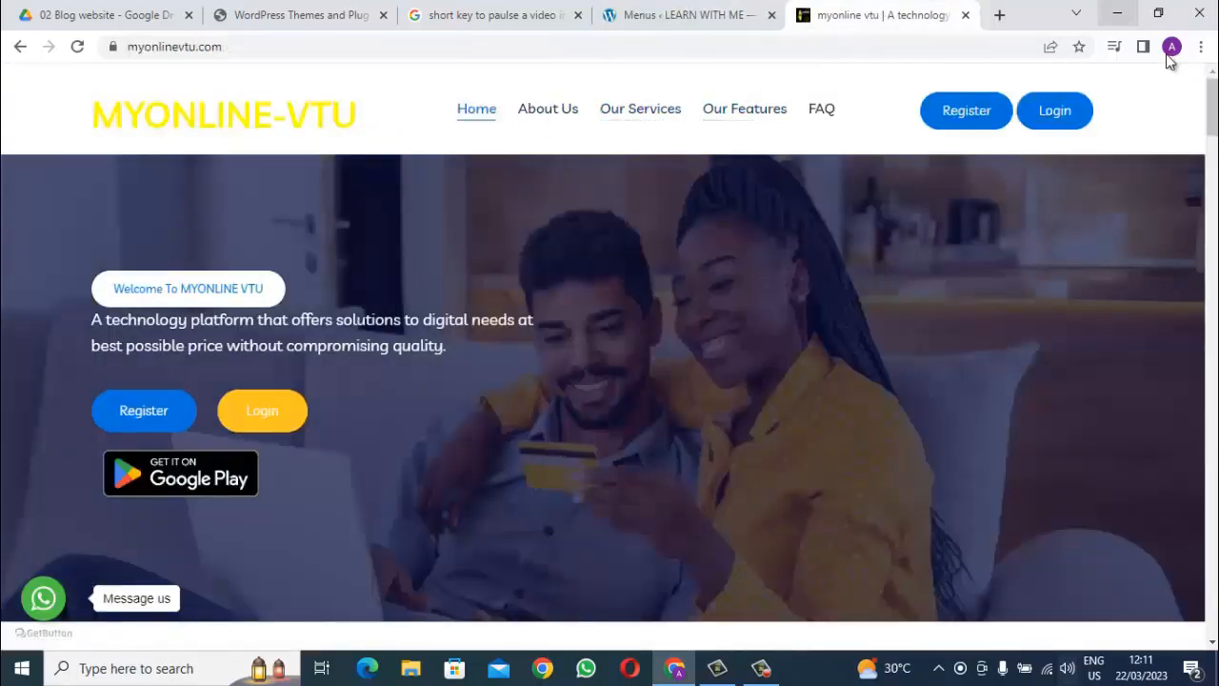
{"action": "left_click_drag", "start_coordinate": [1213, 107], "coordinate": [1213, 606]}
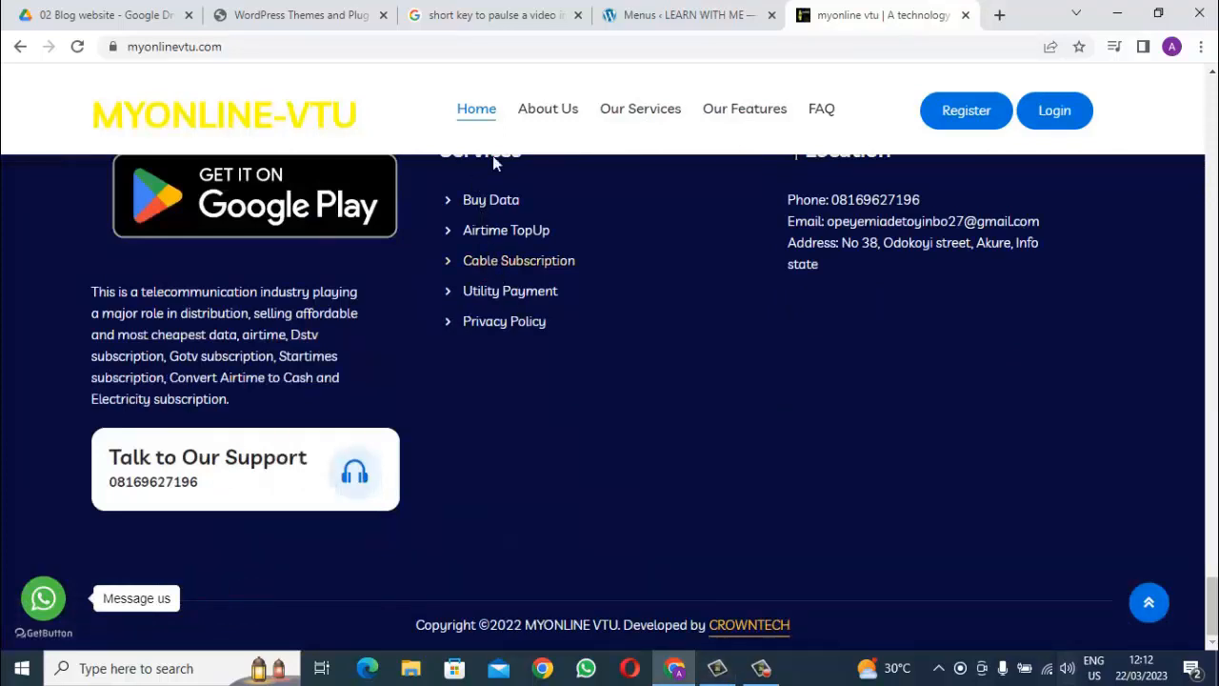
Back in the menu editor, create a menu named HEADER MENU with Primary menu as its display location.
{"action": "left_click", "coordinate": [664, 14]}
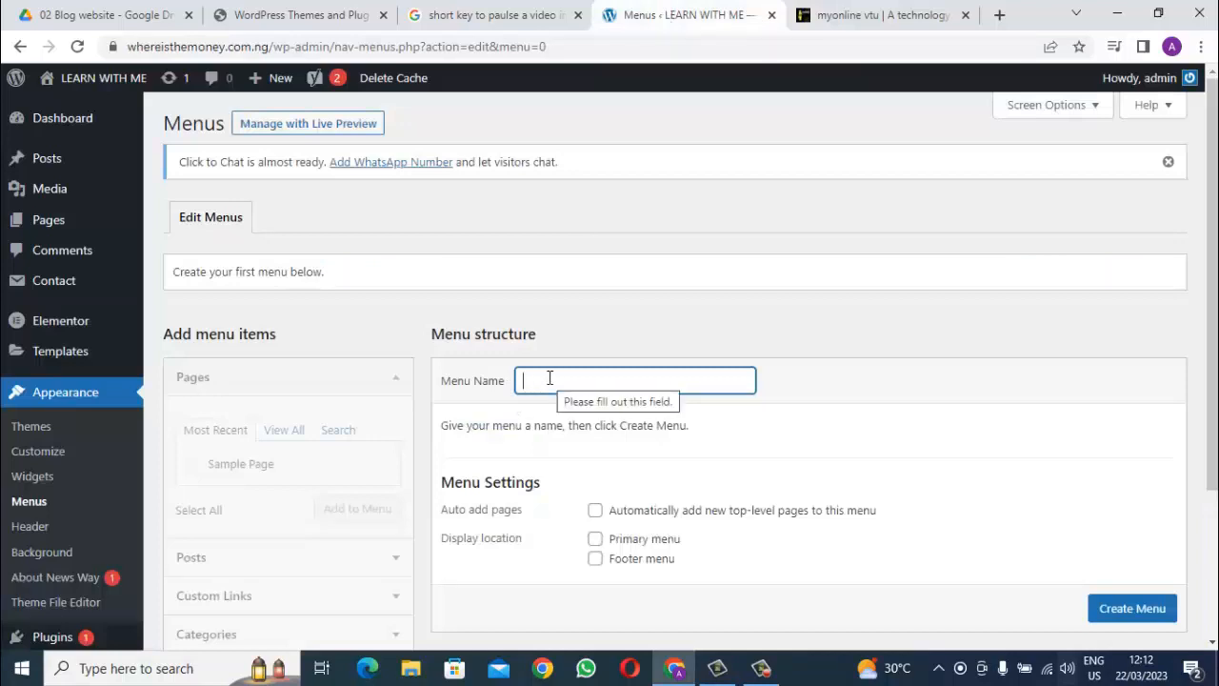
{"action": "type", "text": "h"}
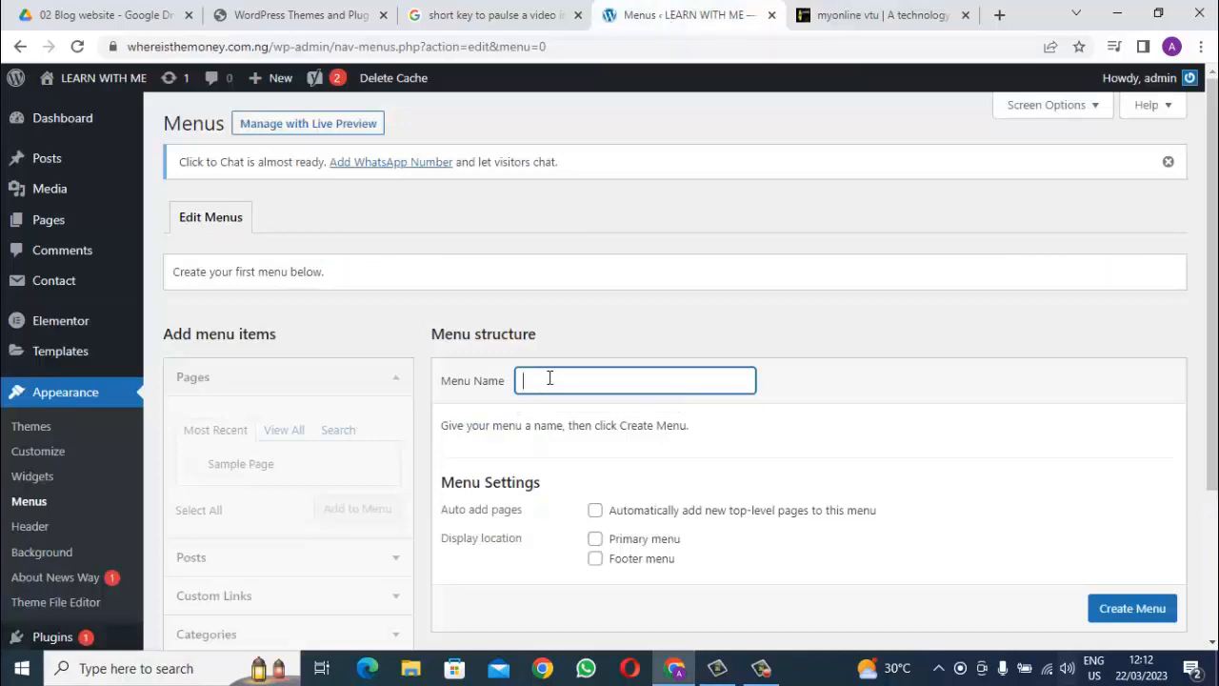
{"action": "type", "text": "HE"}
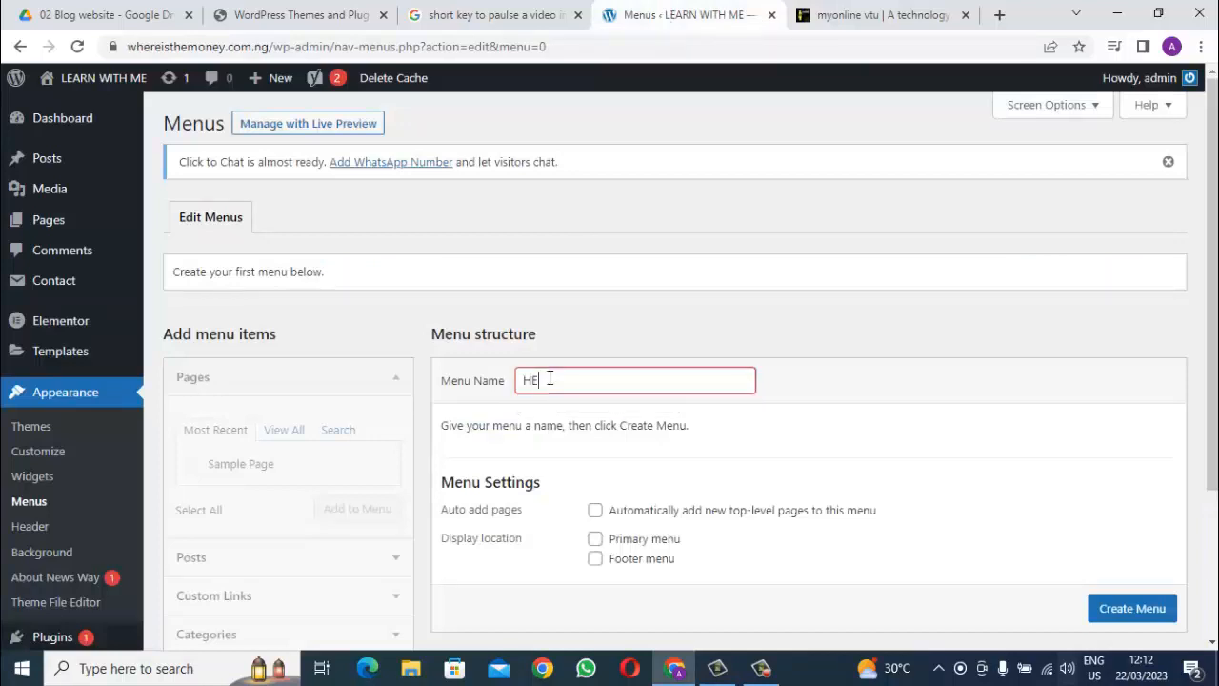
{"action": "type", "text": "A"}
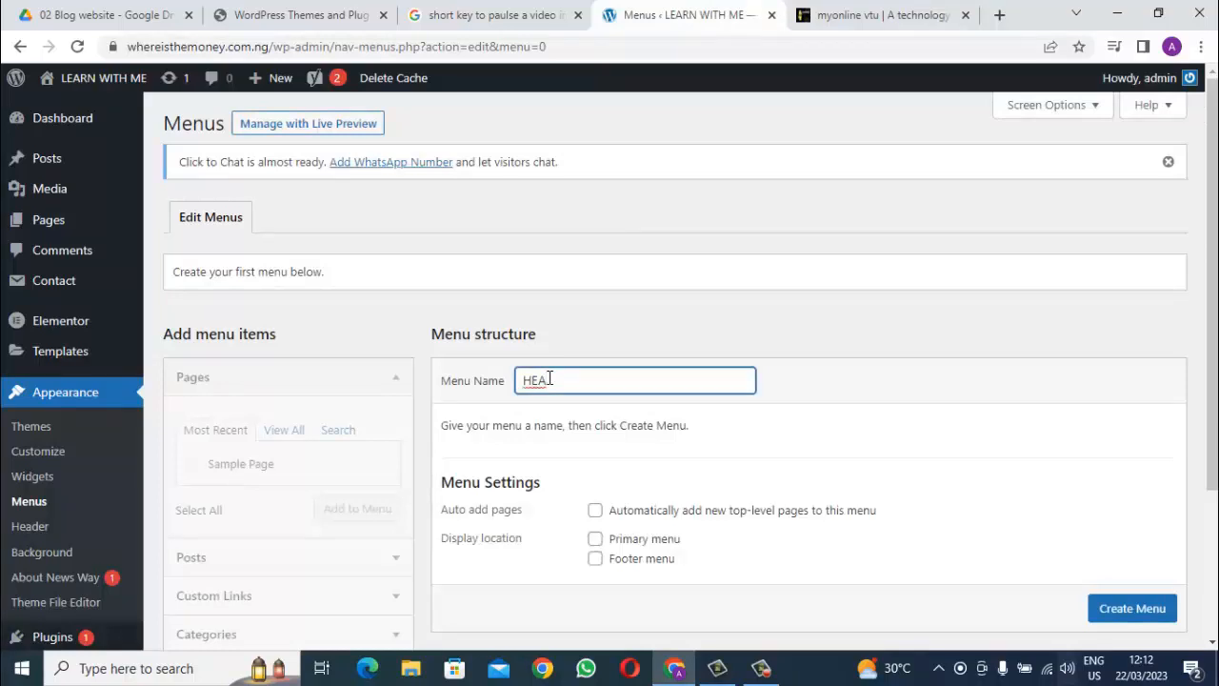
{"action": "type", "text": "DER MENU"}
{"action": "left_click", "coordinate": [595, 540]}
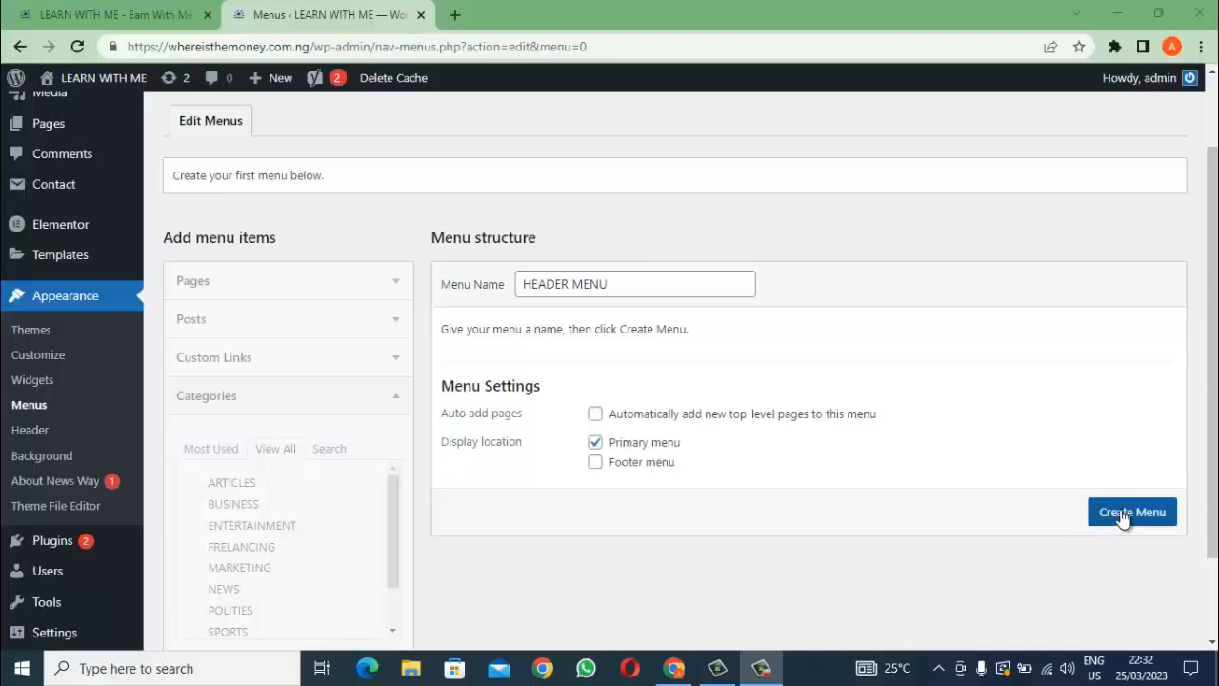
{"action": "left_click", "coordinate": [1124, 514]}
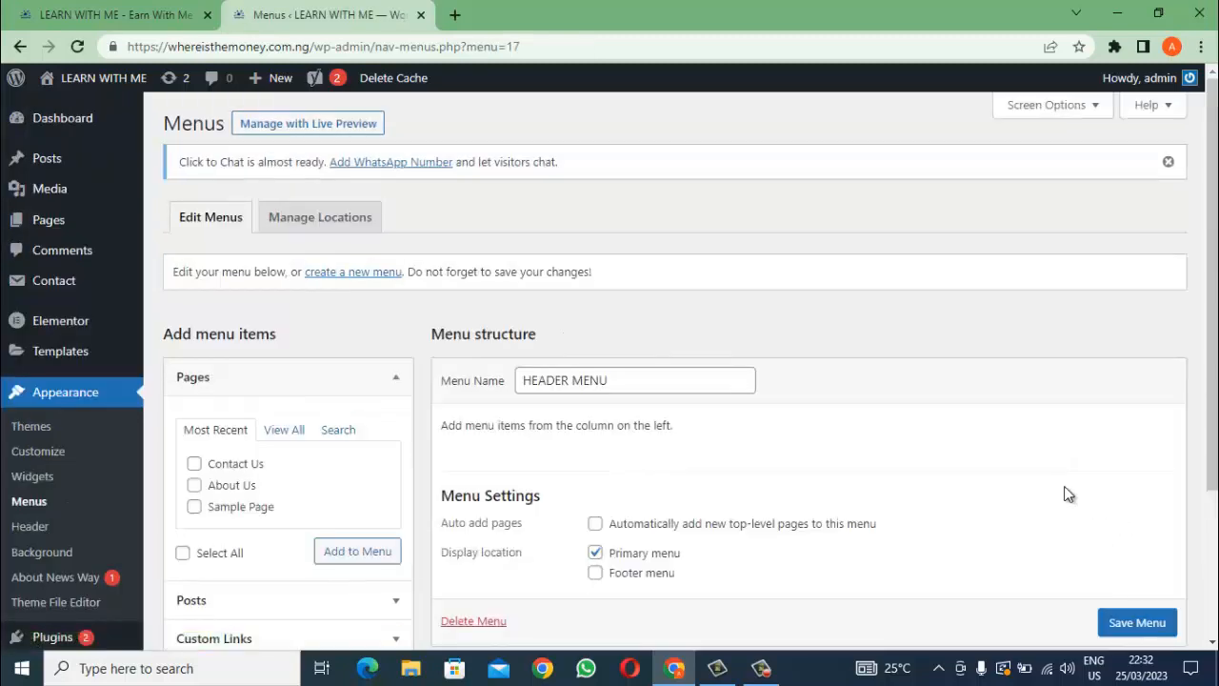
Save the newly created HEADER MENU.
{"action": "scroll", "coordinate": [1136, 619], "scroll_direction": "down", "scroll_amount": 1}
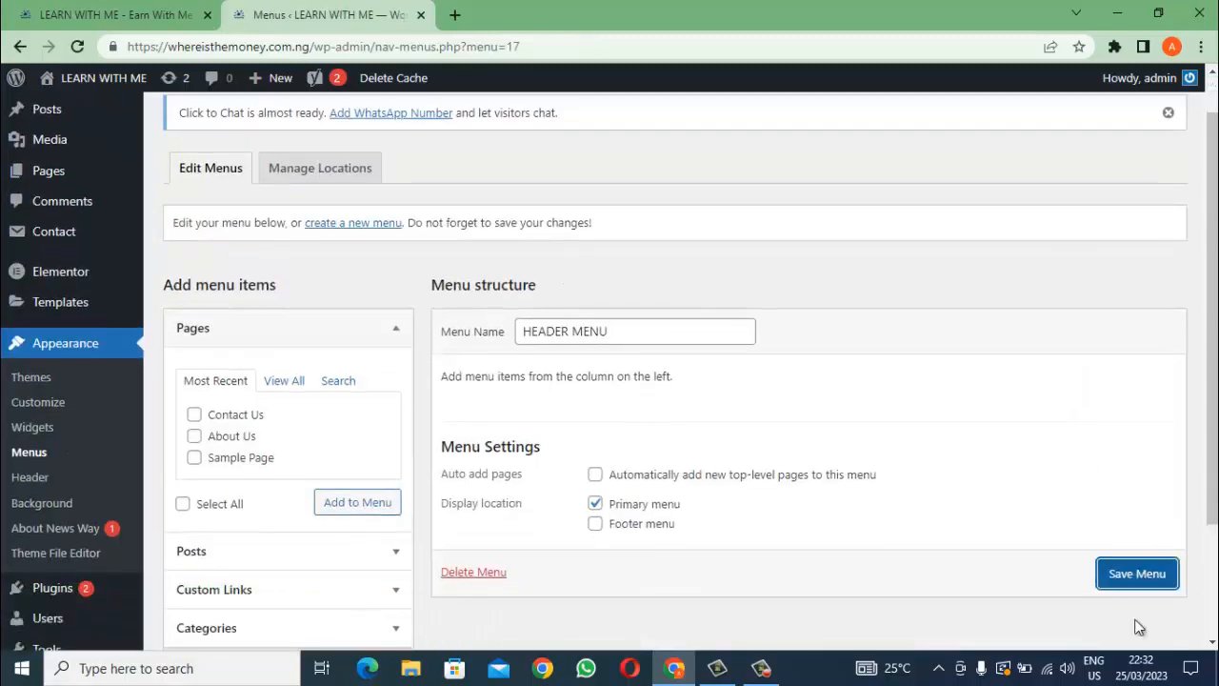
{"action": "left_click", "coordinate": [1150, 573]}
{"action": "scroll", "coordinate": [1040, 483], "scroll_direction": "down", "scroll_amount": 2}
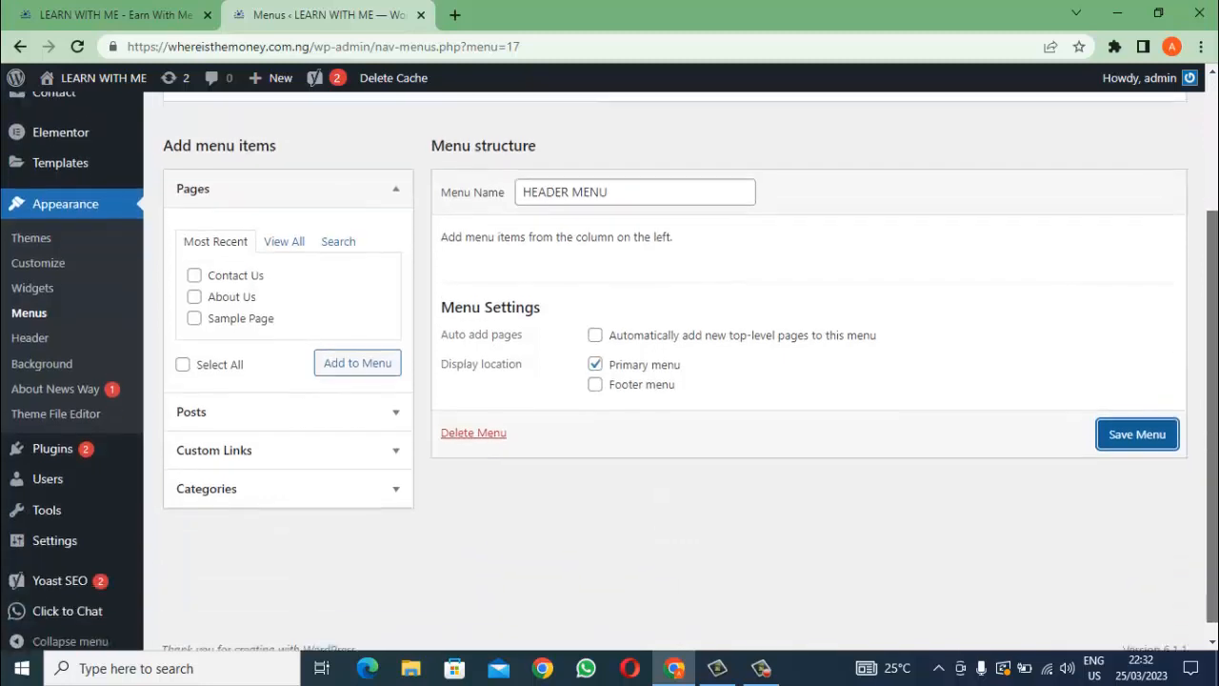
{"action": "left_click", "coordinate": [1115, 425]}
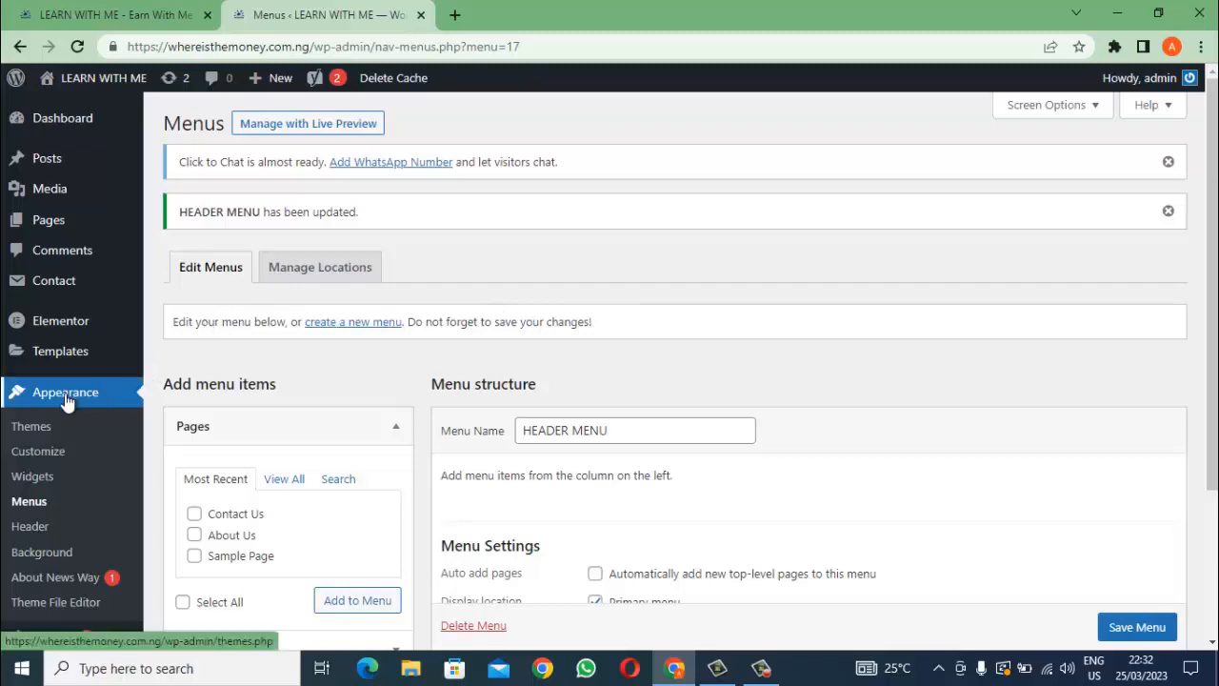
Reopen the menu editor and save the header menu again.
{"action": "left_click", "coordinate": [31, 508]}
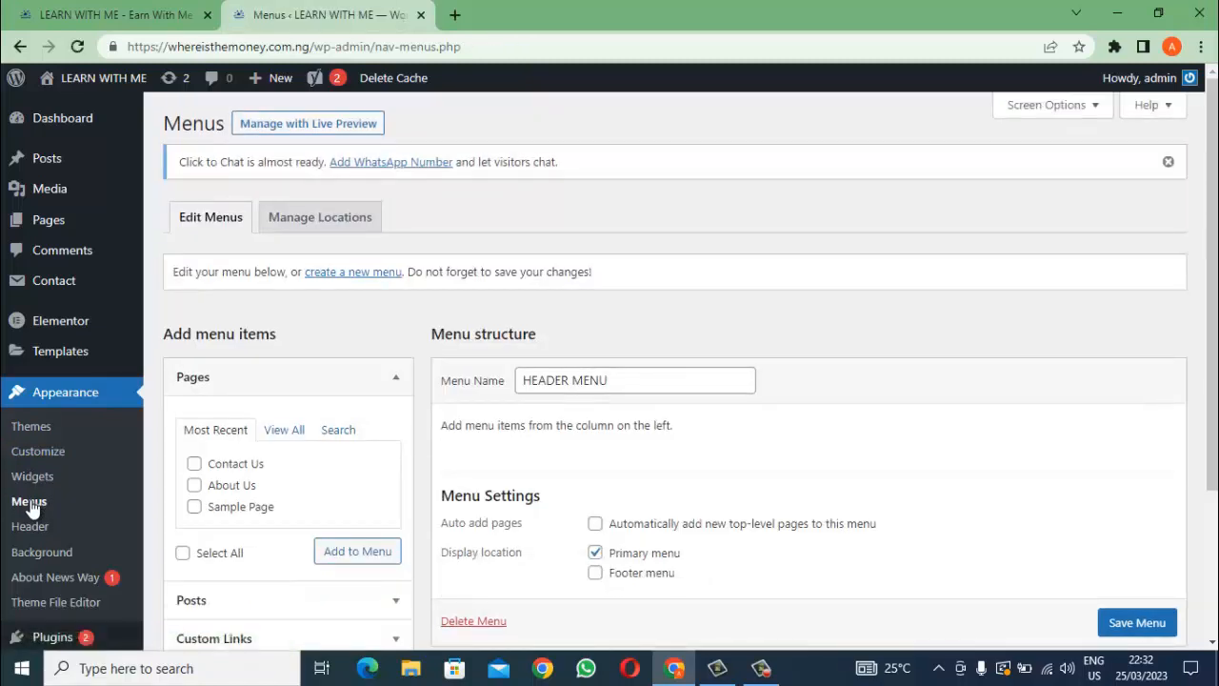
{"action": "left_click", "coordinate": [1122, 621]}
{"action": "scroll", "coordinate": [1122, 624], "scroll_direction": "down", "scroll_amount": 1}
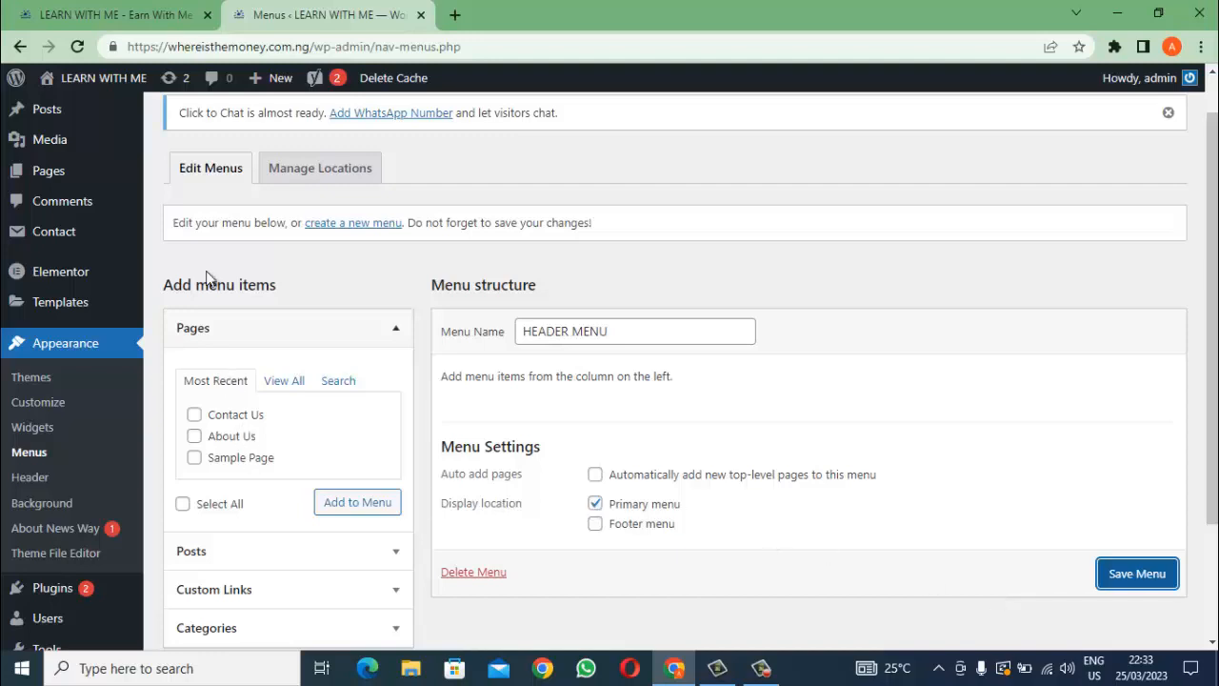
Open the post categories page to manage the blog's categories.
{"action": "mouse_move", "coordinate": [86, 277]}
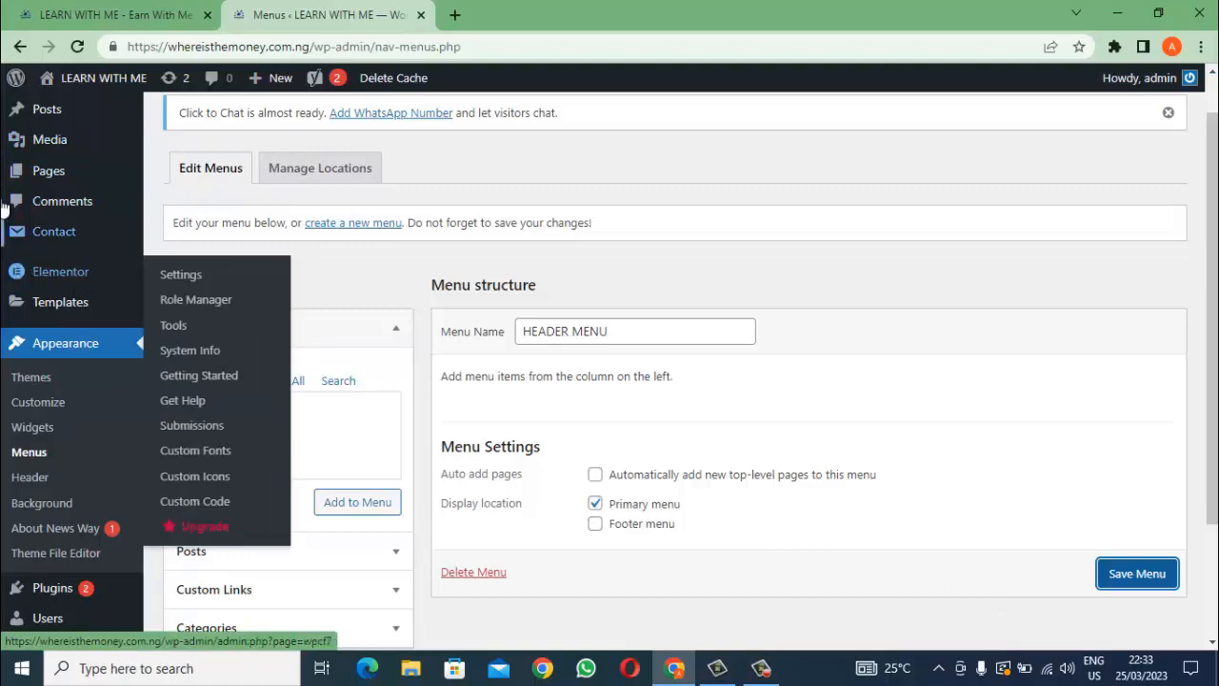
{"action": "mouse_move", "coordinate": [51, 244]}
{"action": "mouse_move", "coordinate": [58, 112]}
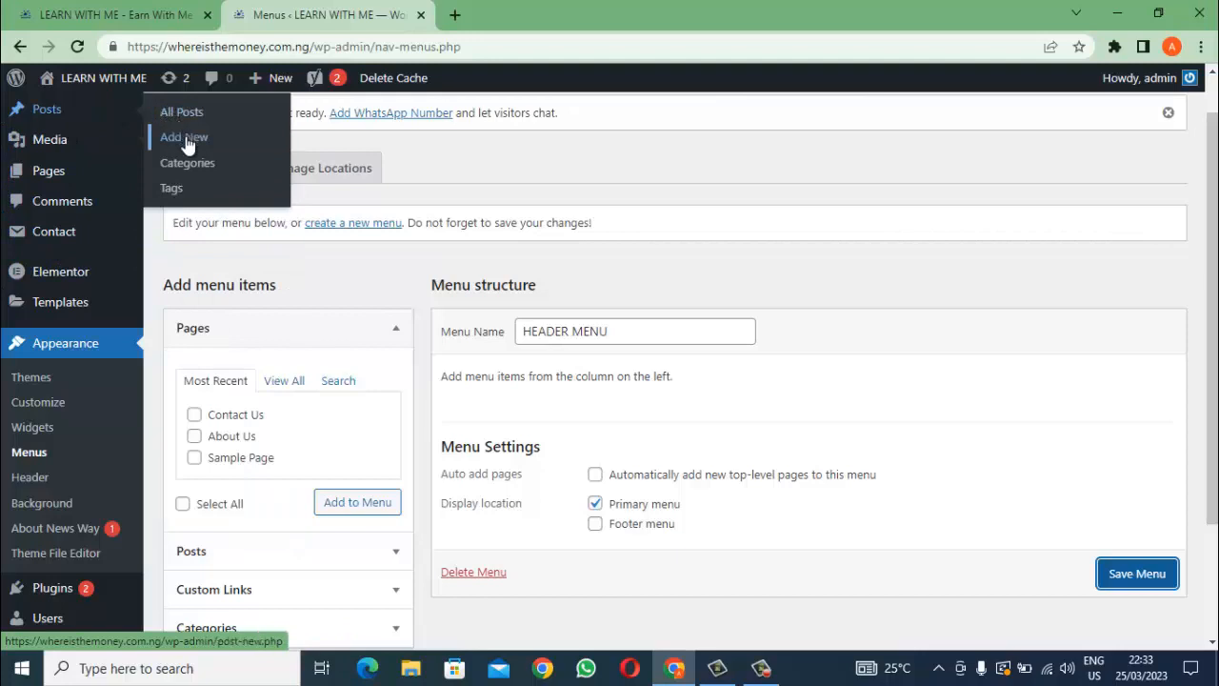
{"action": "left_click", "coordinate": [191, 168]}
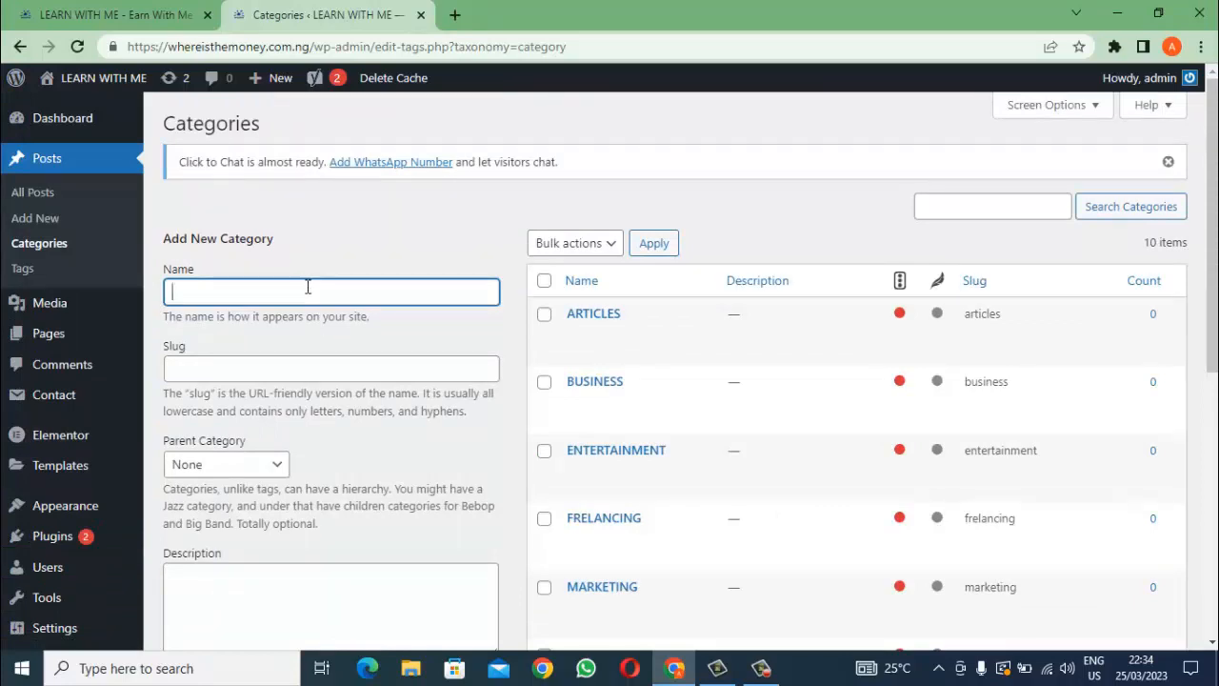
Try to add a new post category named POLITIES with the slug polities.
{"action": "type", "text": "POLITIES"}
{"action": "left_click", "coordinate": [284, 369]}
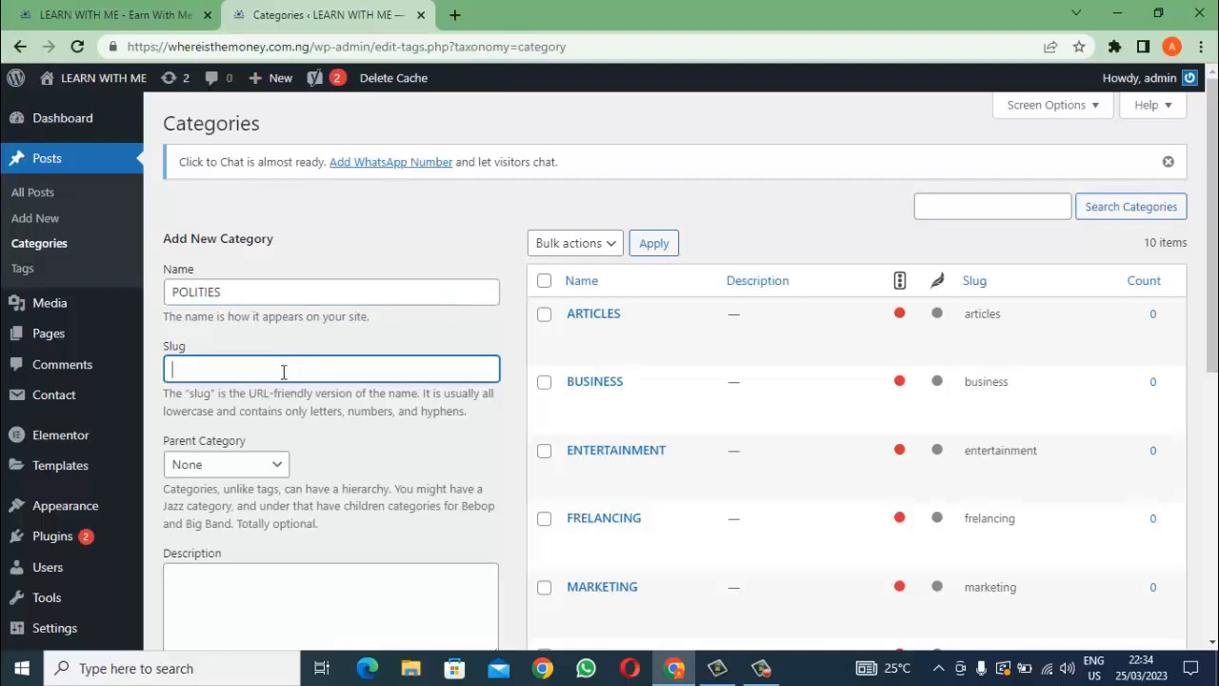
{"action": "type", "text": "polities"}
{"action": "scroll", "coordinate": [1211, 286], "scroll_direction": "down", "scroll_amount": 2}
{"action": "scroll", "coordinate": [1206, 296], "scroll_direction": "down", "scroll_amount": 1}
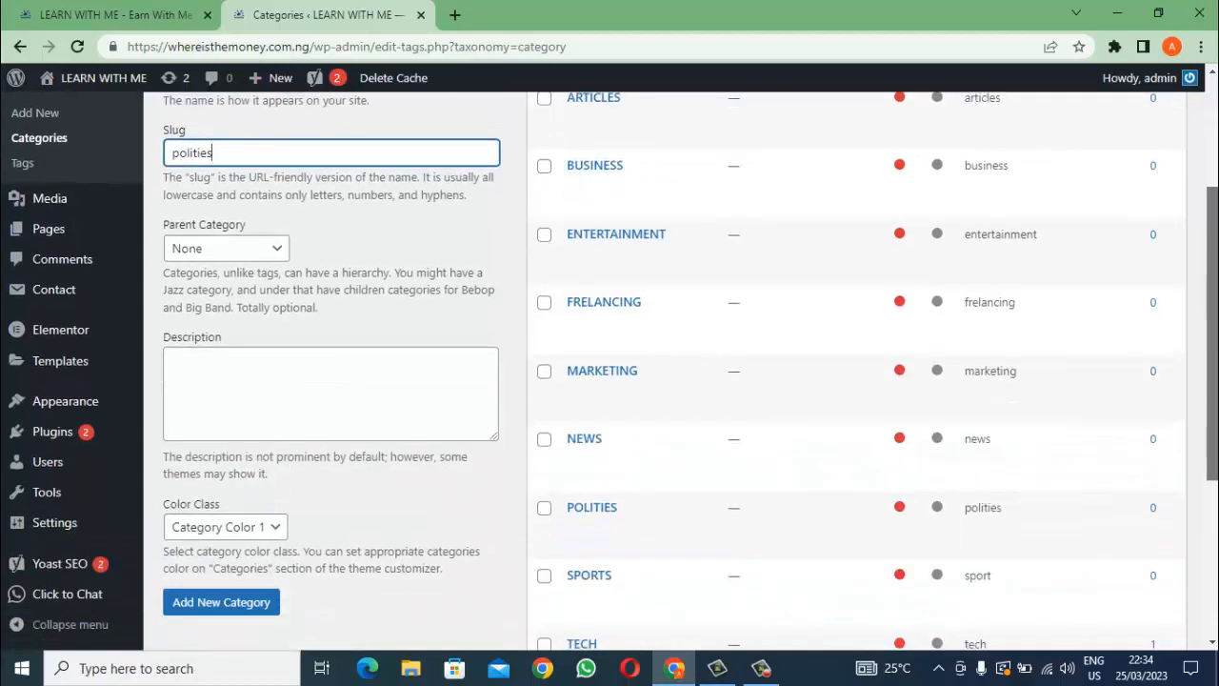
{"action": "mouse_move", "coordinate": [95, 593]}
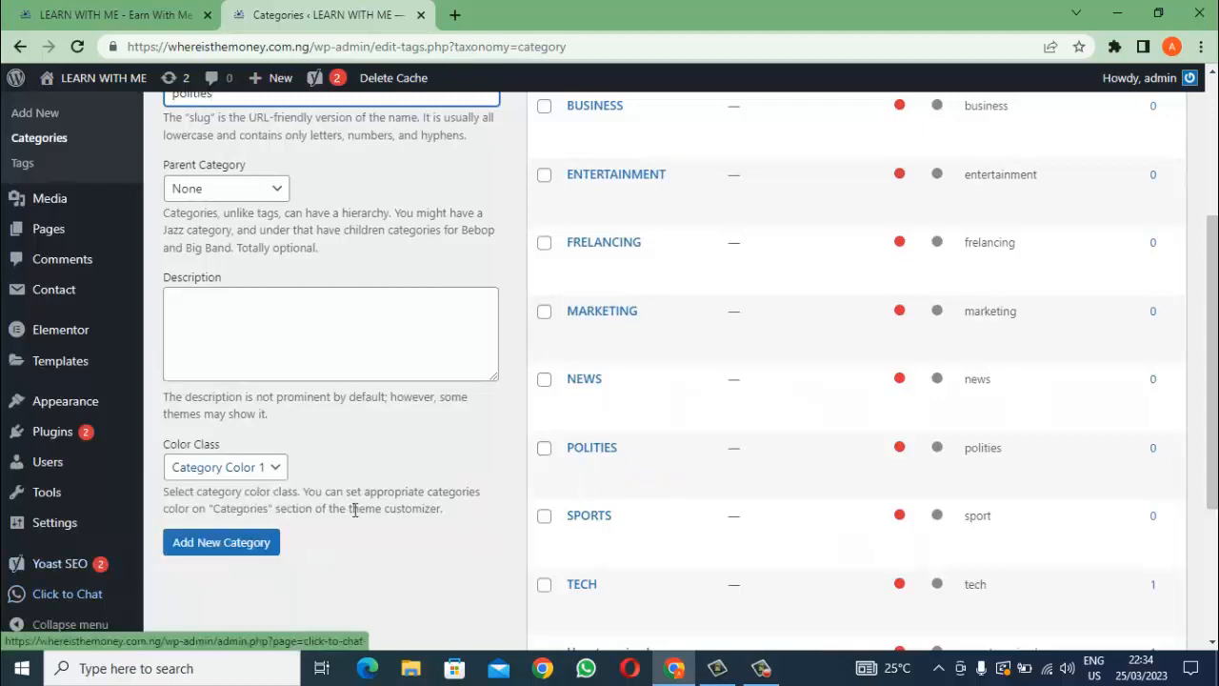
{"action": "left_click", "coordinate": [253, 543]}
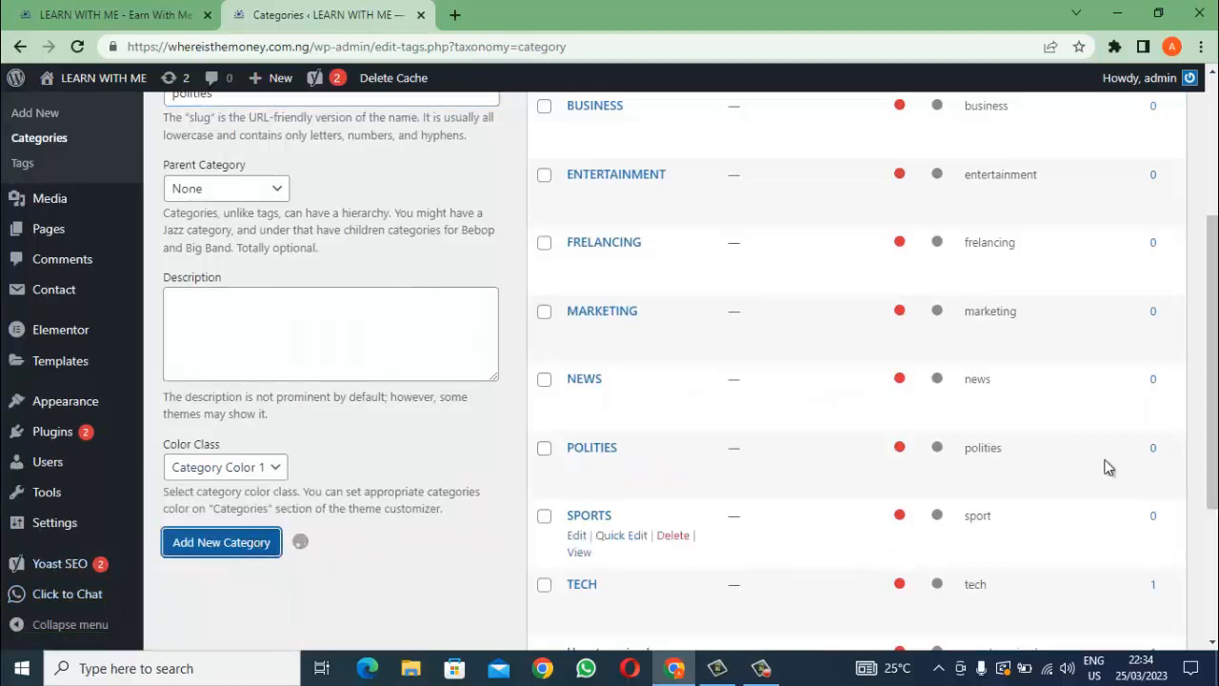
Retry submitting the POLITIES category and check the form and category list.
{"action": "mouse_move", "coordinate": [1214, 447]}
{"action": "left_mouse_down"}
{"action": "mouse_move", "coordinate": [1214, 433]}
{"action": "mouse_move", "coordinate": [1197, 434]}
{"action": "left_mouse_up"}
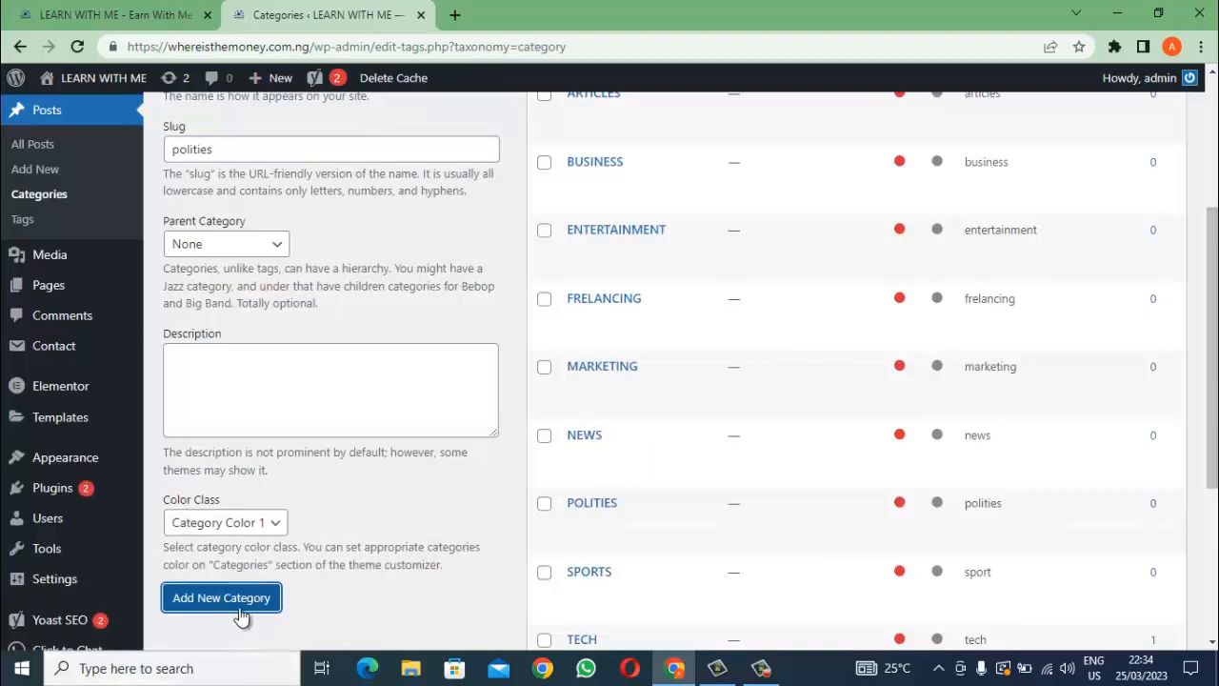
{"action": "left_click", "coordinate": [238, 602]}
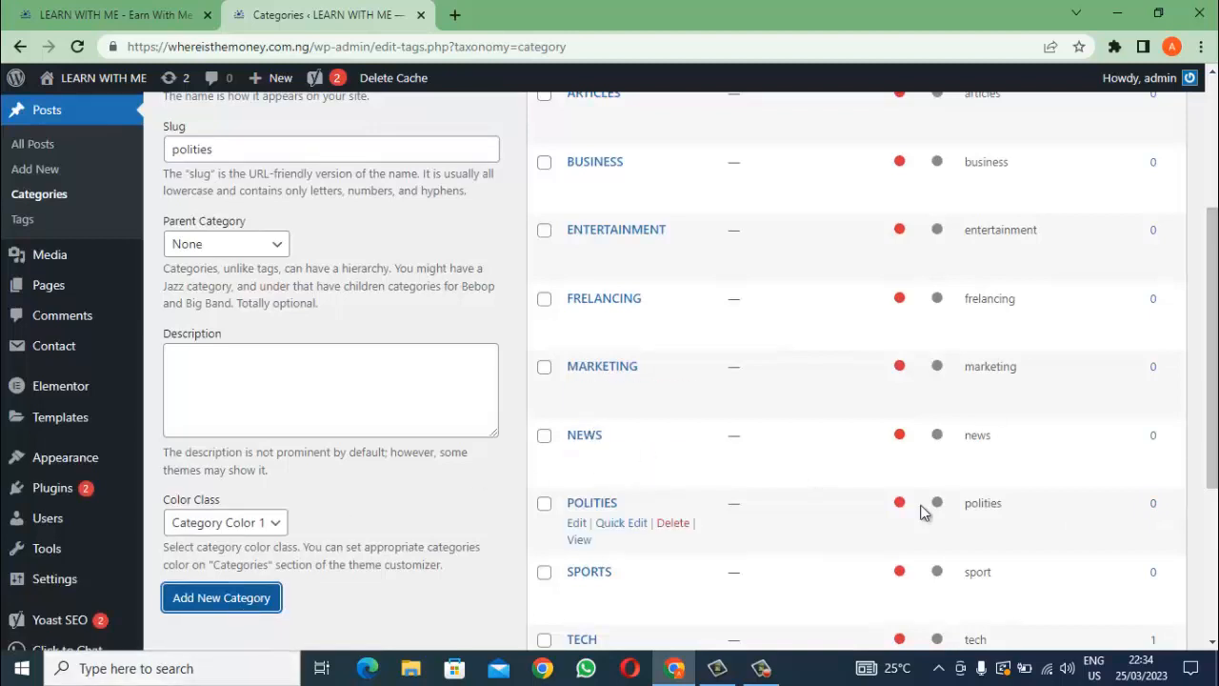
{"action": "left_click", "coordinate": [261, 601]}
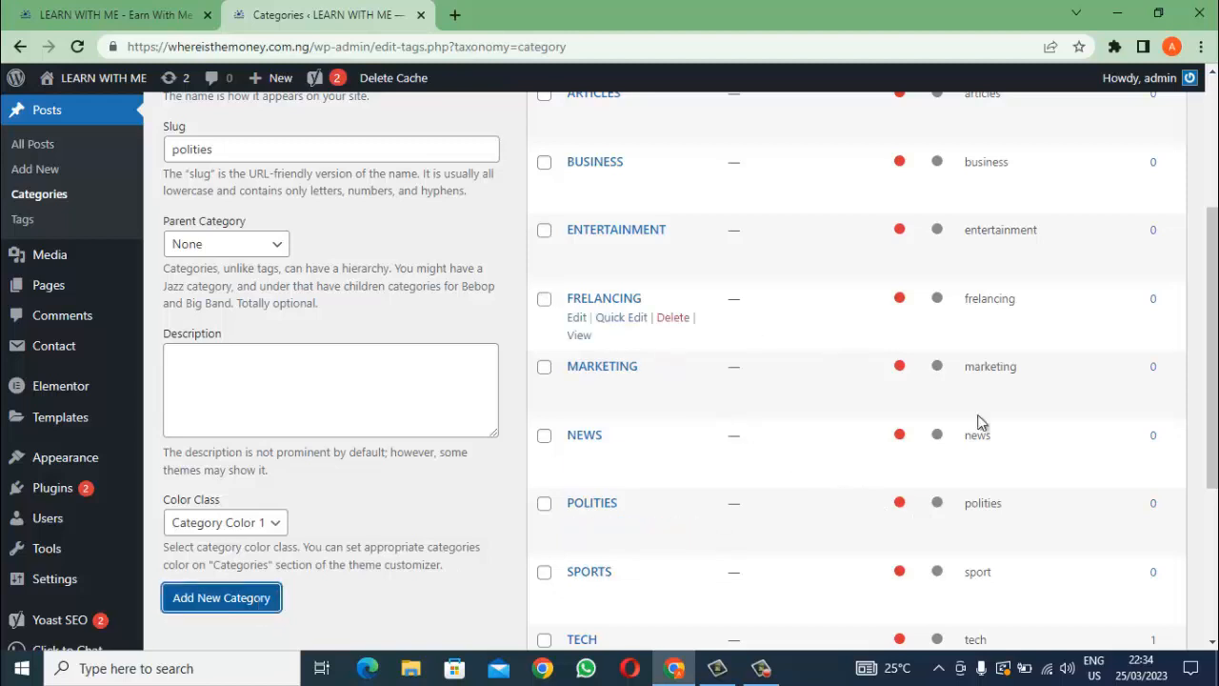
{"action": "scroll", "coordinate": [952, 391], "scroll_direction": "up", "scroll_amount": 2}
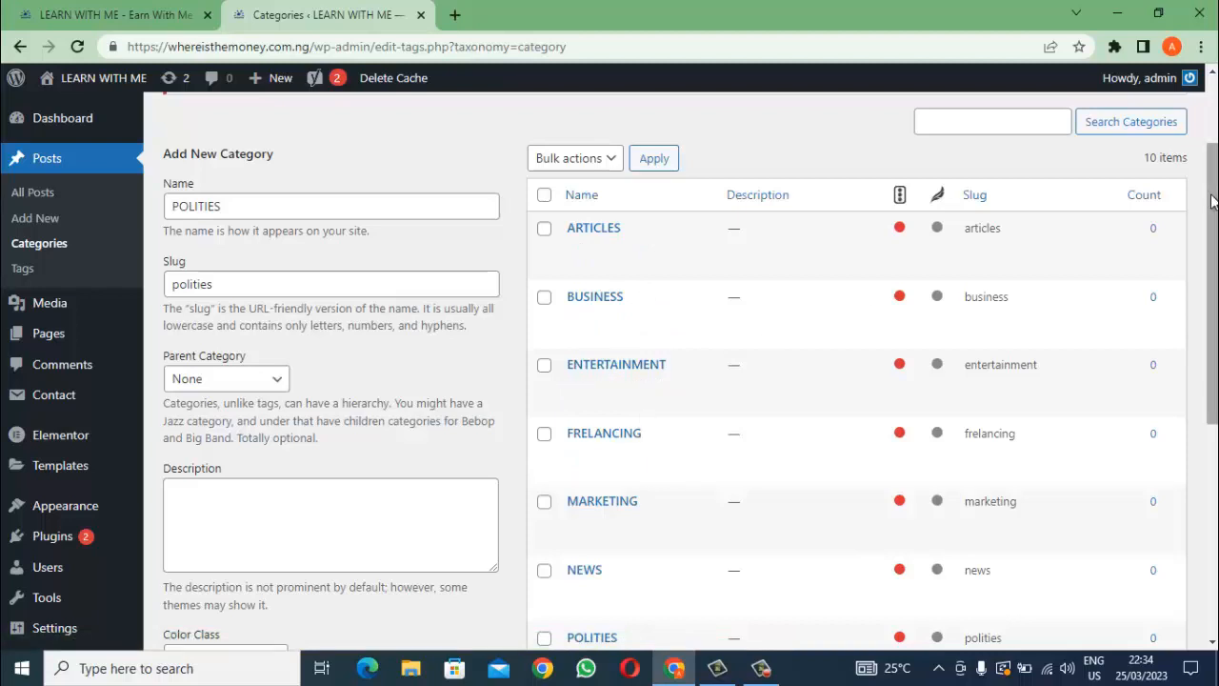
{"action": "mouse_move", "coordinate": [1211, 195]}
{"action": "left_mouse_down"}
{"action": "mouse_move", "coordinate": [1212, 206]}
{"action": "mouse_move", "coordinate": [1207, 192]}
{"action": "left_mouse_up"}
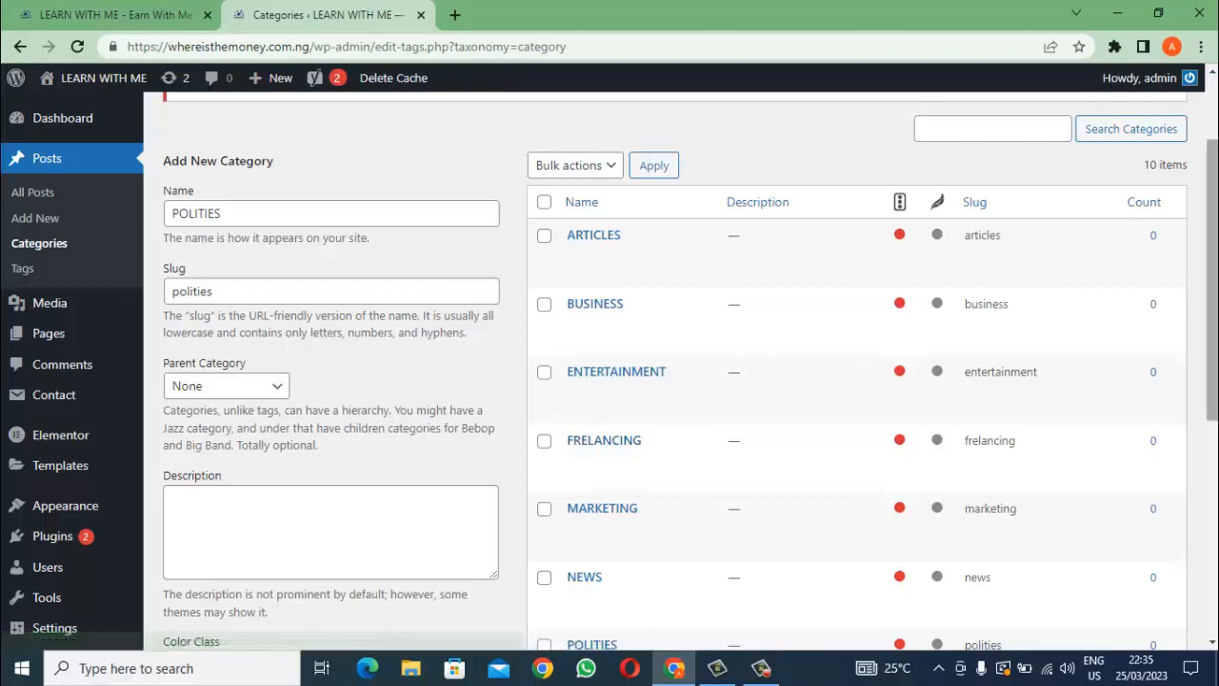
{"action": "left_click_drag", "start_coordinate": [1213, 264], "coordinate": [1215, 397]}
{"action": "left_click", "coordinate": [195, 466]}
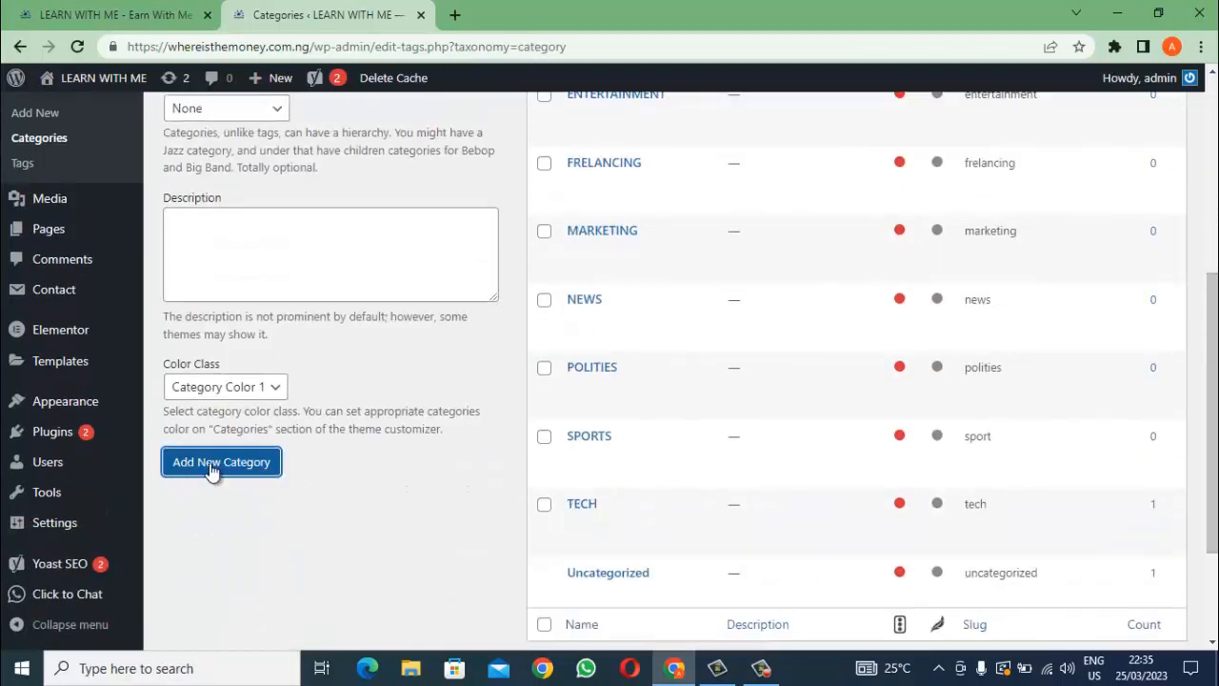
Replace the name in the new category form with MARKET PLACE.
{"action": "left_click_drag", "start_coordinate": [1211, 349], "coordinate": [1197, 249]}
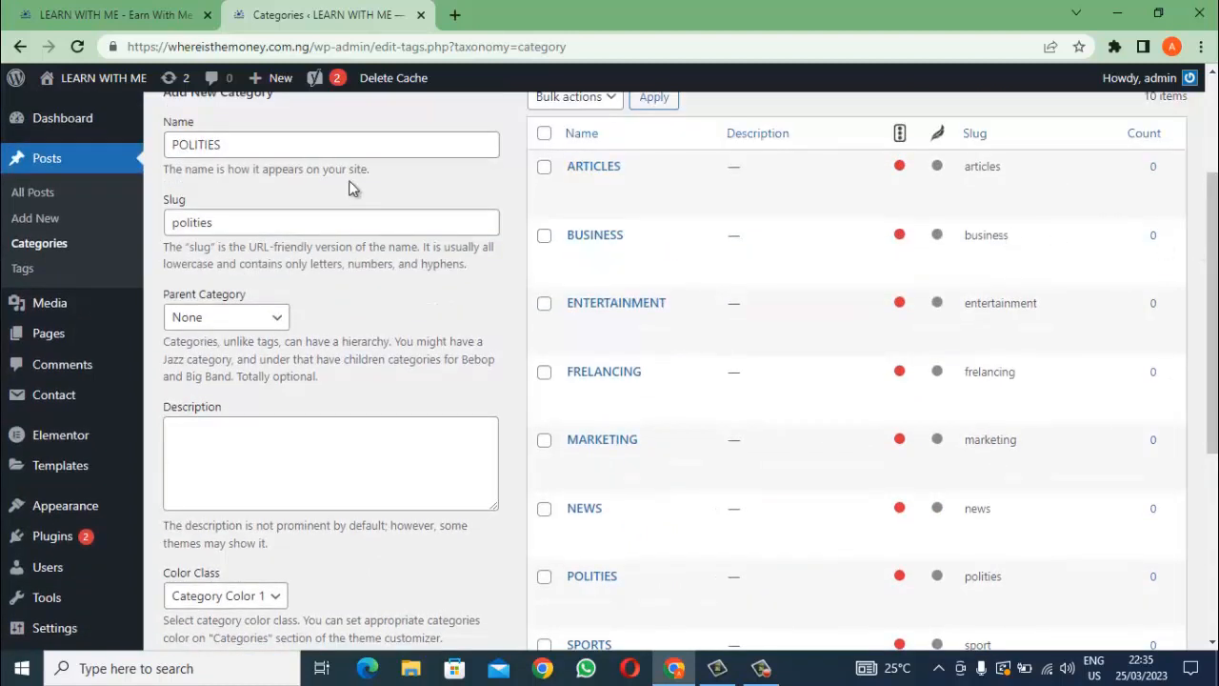
{"action": "left_click", "coordinate": [321, 155]}
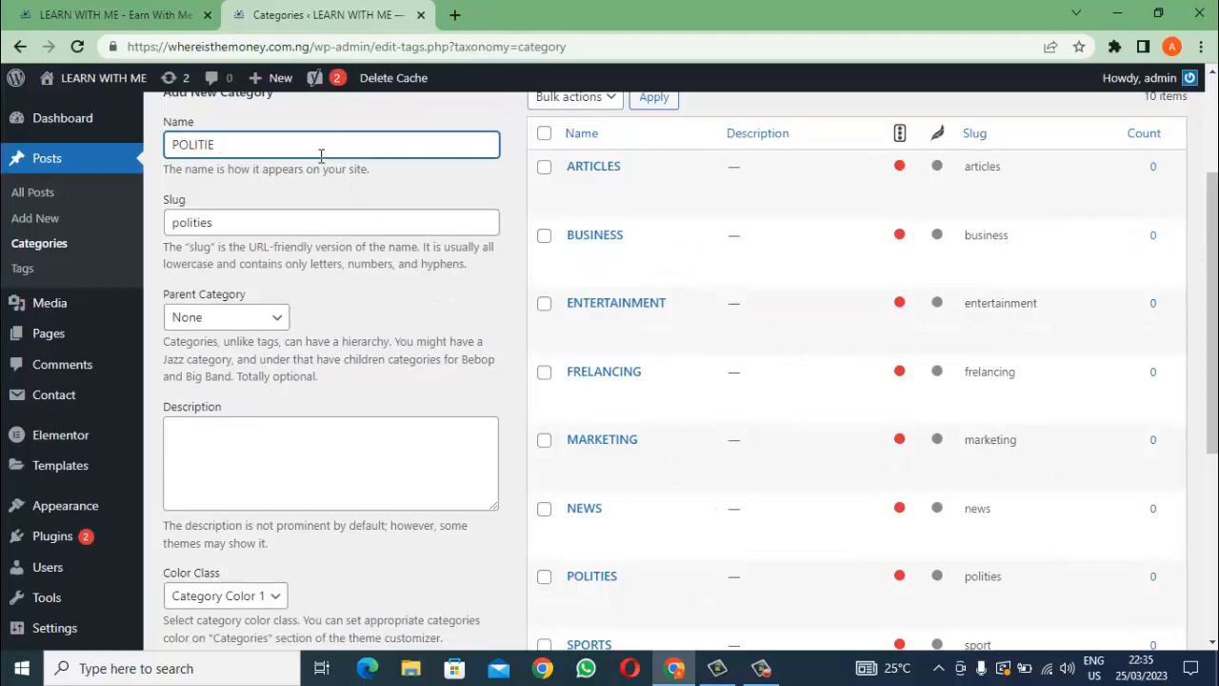
{"action": "key", "text": "BackSpace"}
{"action": "key", "text": "BackSpace"}
{"action": "key", "text": "BackSpace"}
{"action": "key", "text": "BackSpace"}
{"action": "key", "text": "BackSpace"}
{"action": "key", "text": "BackSpace"}
{"action": "key", "text": "BackSpace"}
{"action": "type", "text": "MARKET PLAC"}
{"action": "type", "text": "E"}
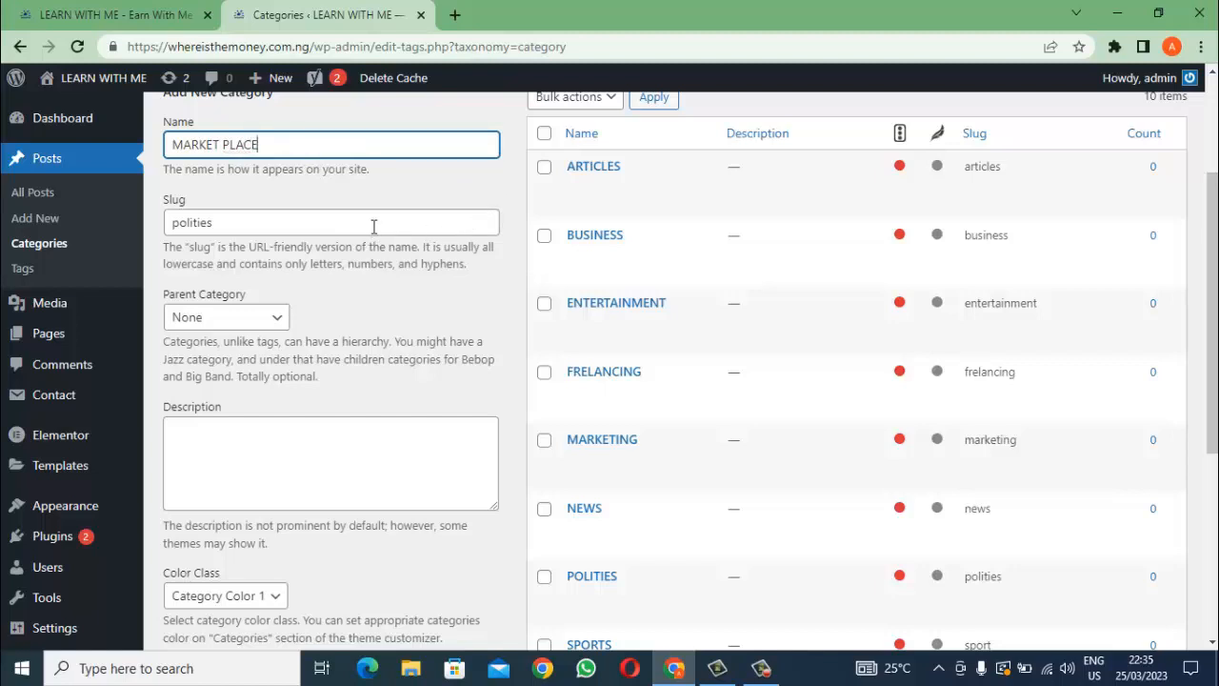
Set the slug to marketplace and add the MARKET PLACE category to the list.
{"action": "left_click", "coordinate": [336, 219]}
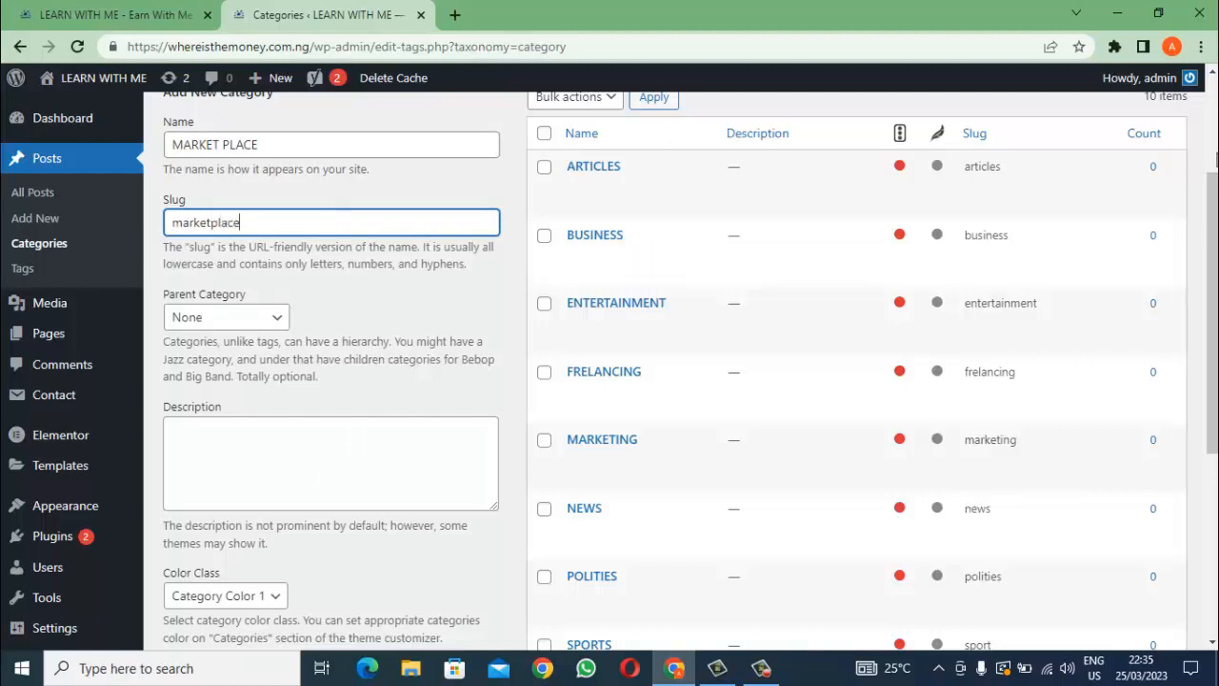
{"action": "left_click_drag", "start_coordinate": [1215, 245], "coordinate": [1216, 392]}
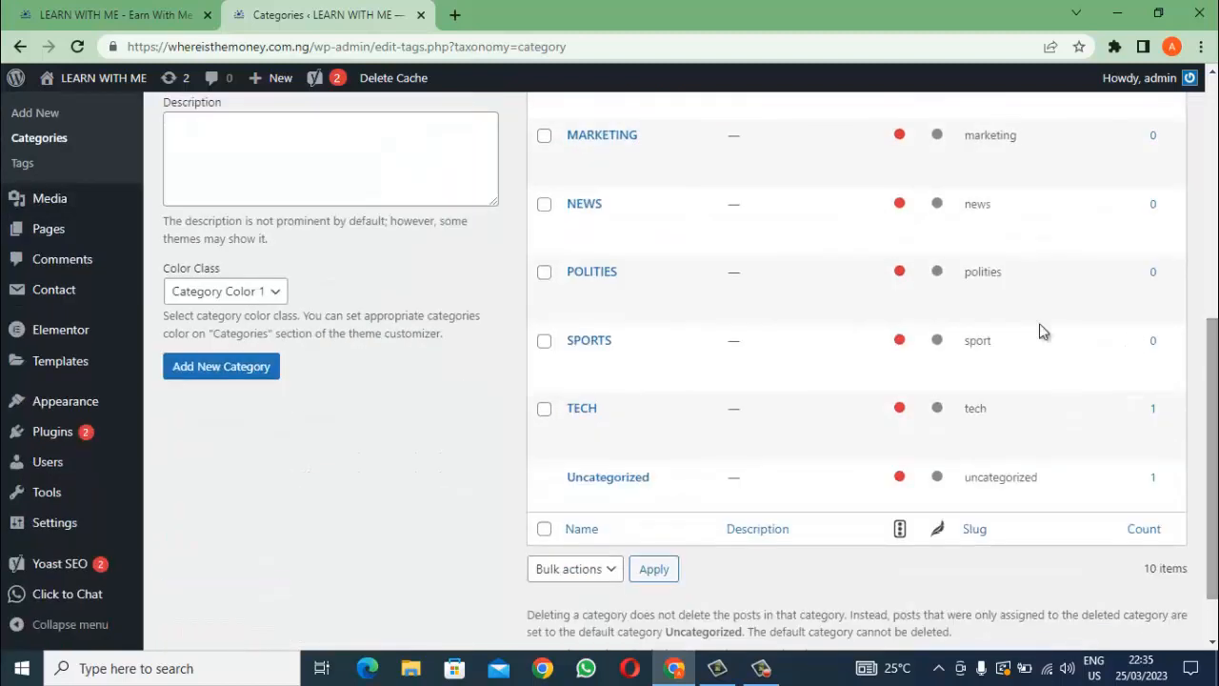
{"action": "left_click", "coordinate": [217, 373]}
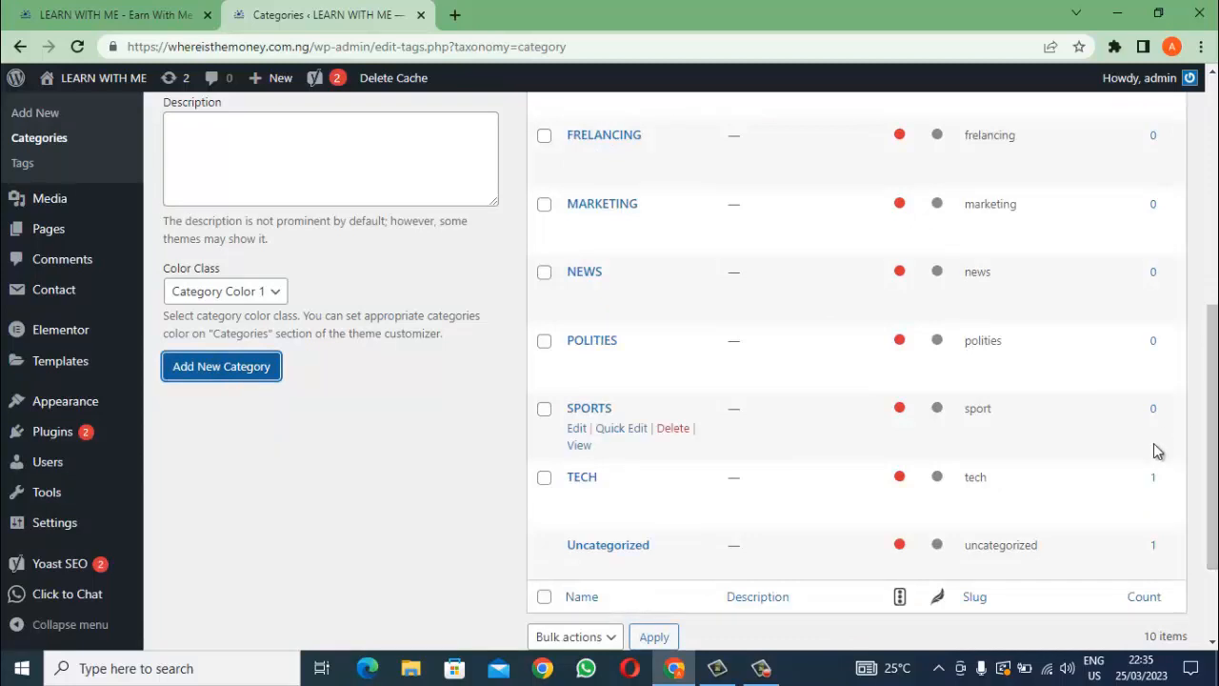
{"action": "scroll", "coordinate": [1153, 443], "scroll_direction": "up", "scroll_amount": 3}
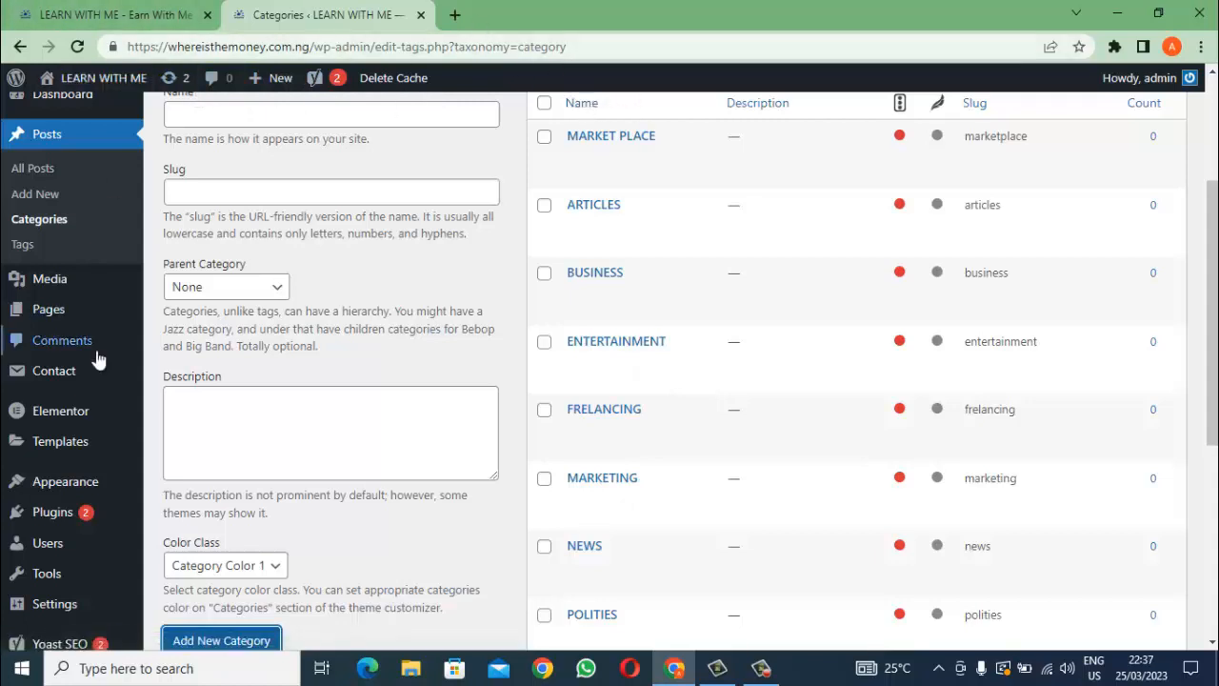
Add all post categories to the HEADER MENU in the menu editor and save the menu.
{"action": "mouse_move", "coordinate": [76, 483]}
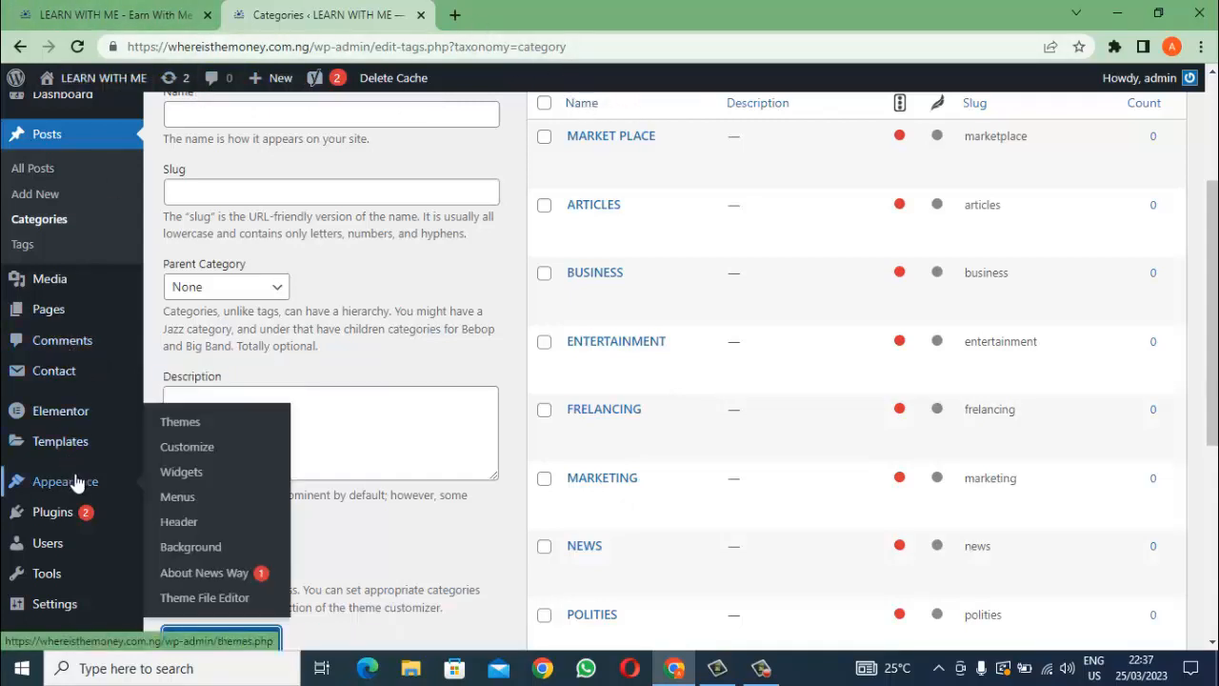
{"action": "left_click", "coordinate": [194, 502]}
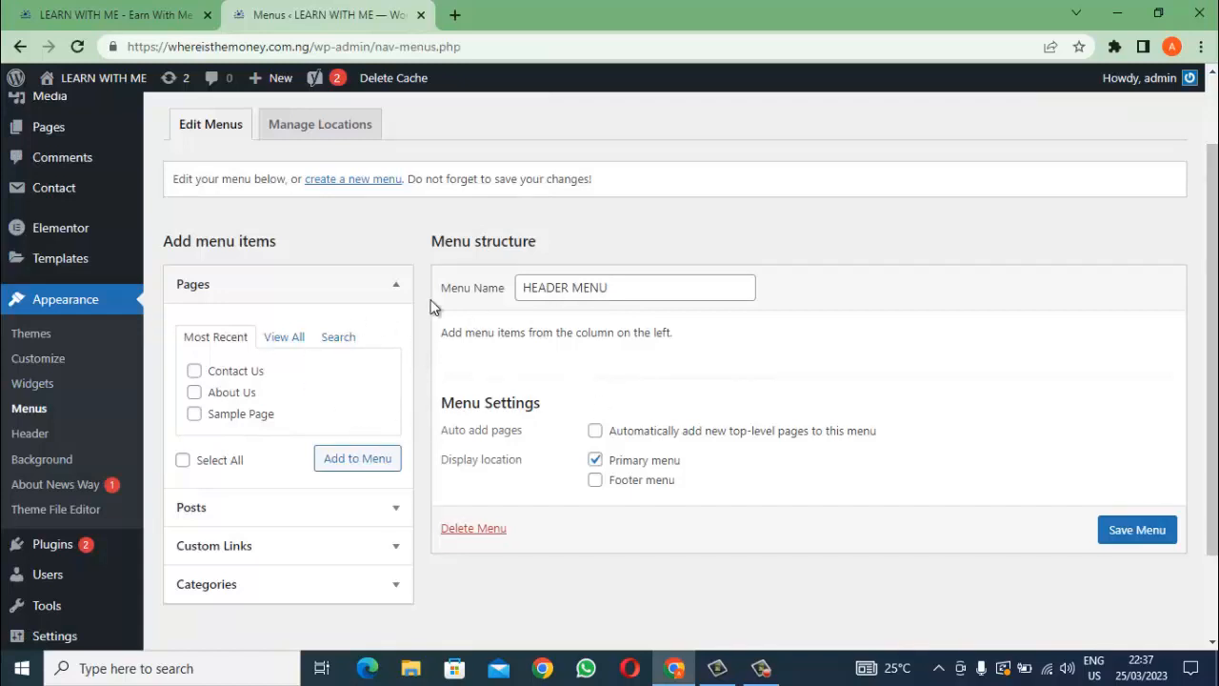
{"action": "key", "text": "Tab"}
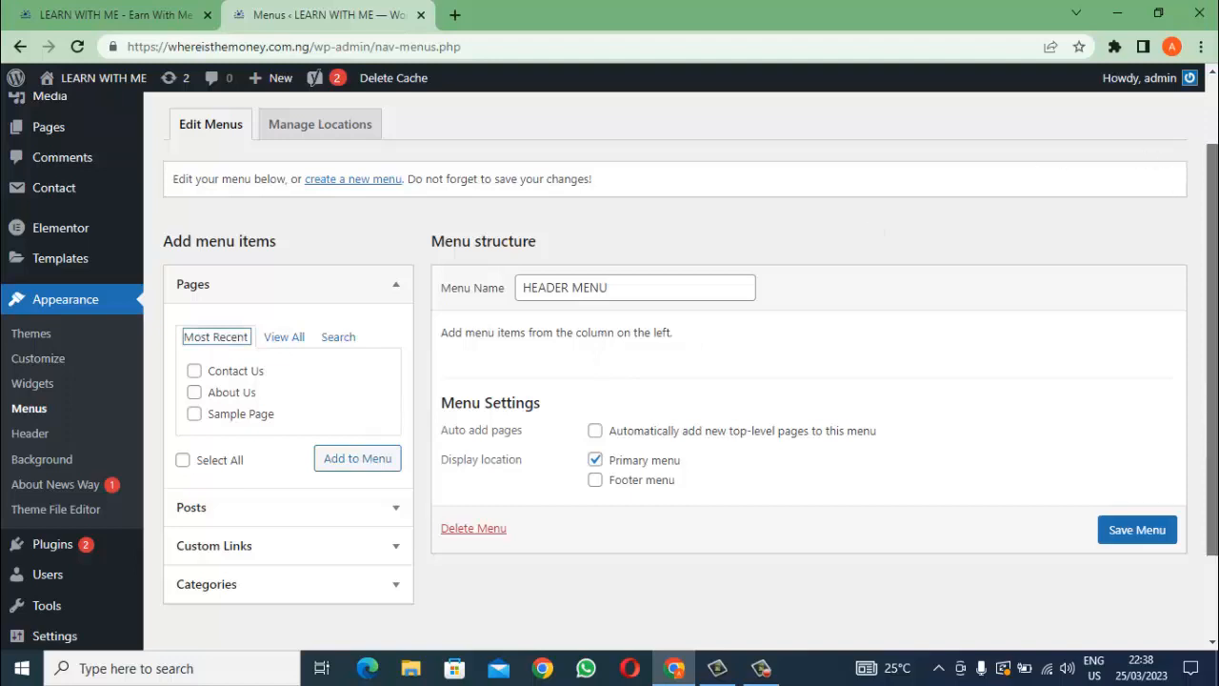
{"action": "scroll", "coordinate": [1213, 333], "scroll_direction": "down", "scroll_amount": 1}
{"action": "left_click_drag", "start_coordinate": [1212, 323], "coordinate": [1212, 340]}
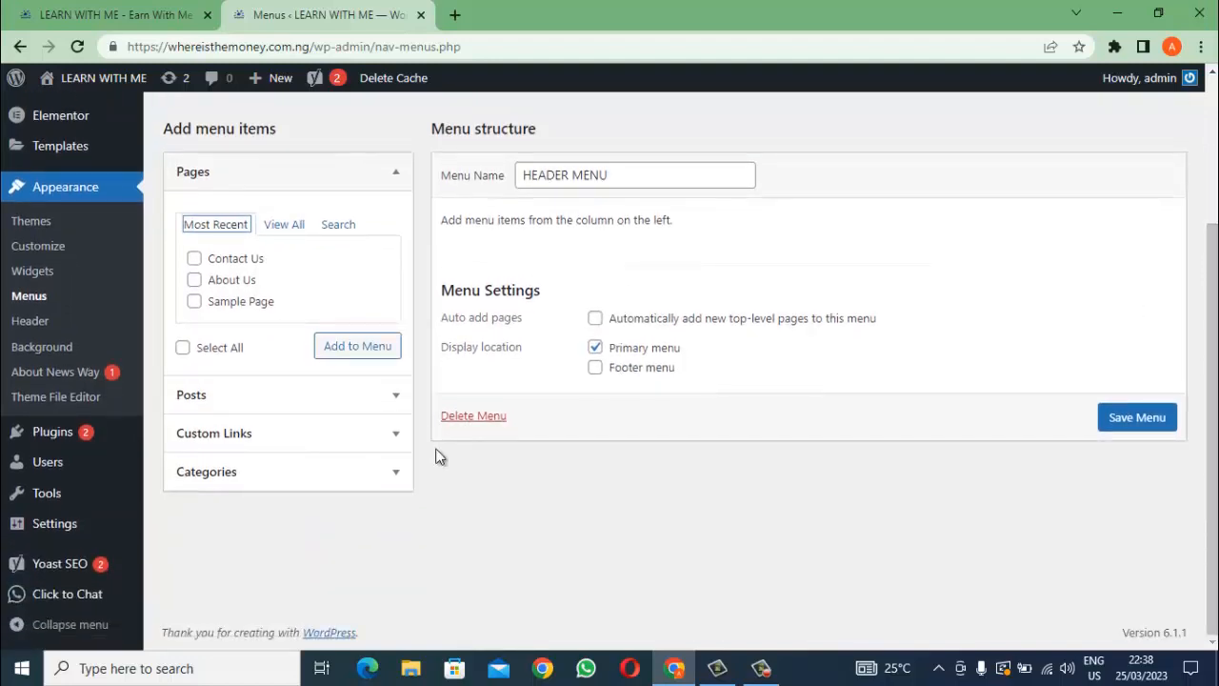
{"action": "left_click", "coordinate": [396, 480]}
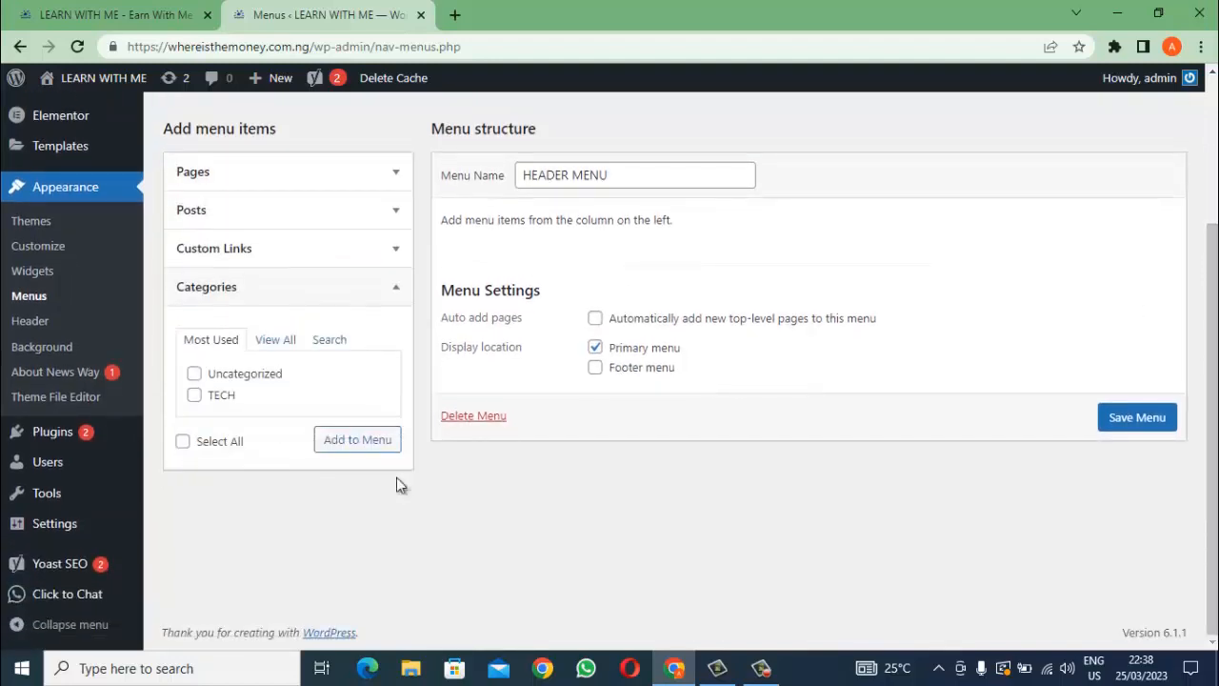
{"action": "left_click", "coordinate": [277, 341]}
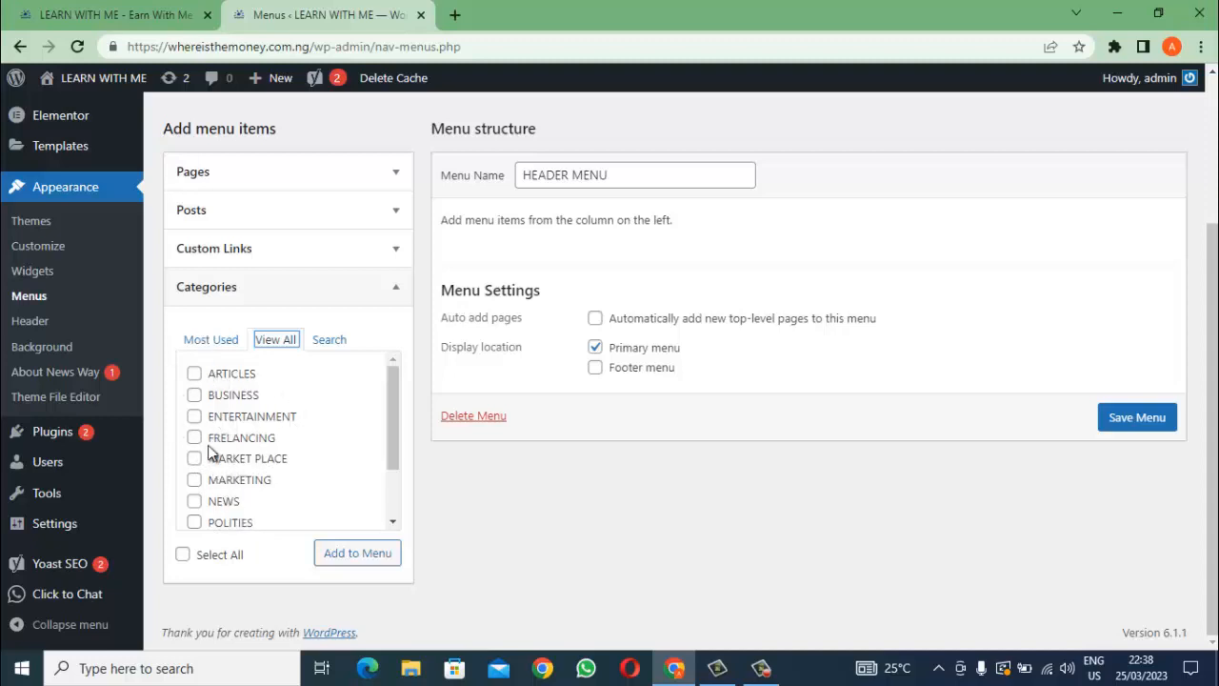
{"action": "left_click", "coordinate": [182, 554]}
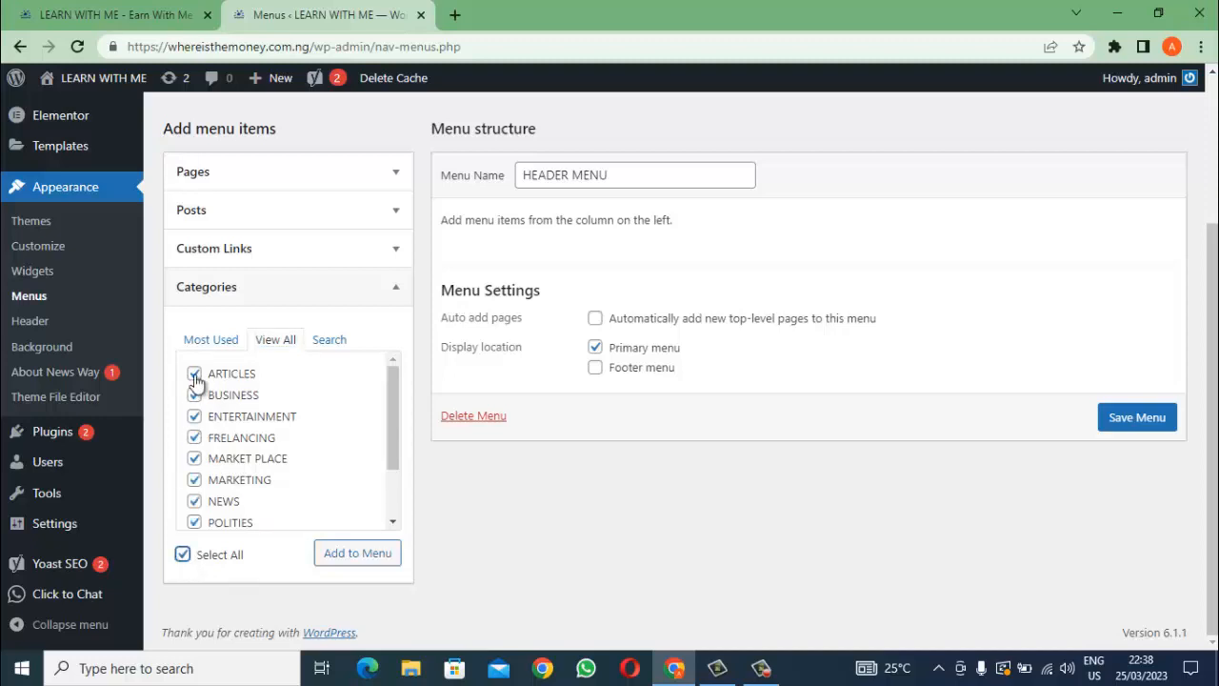
{"action": "left_click", "coordinate": [343, 556]}
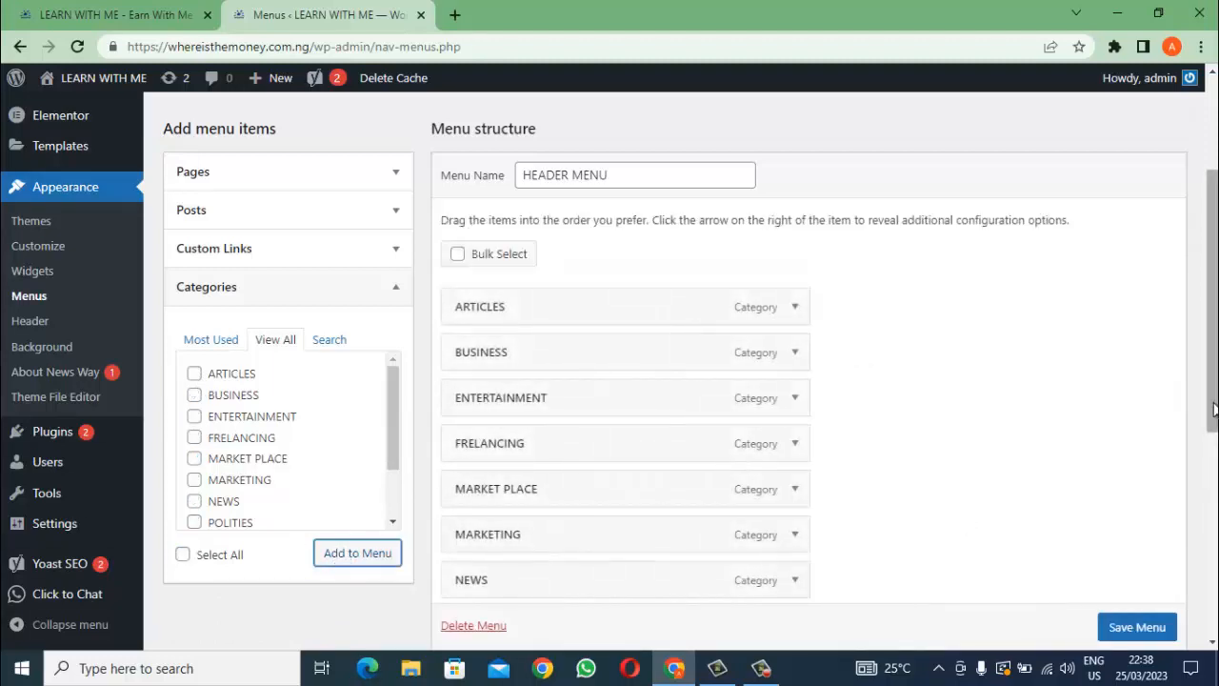
{"action": "left_click_drag", "start_coordinate": [1213, 412], "coordinate": [1210, 487]}
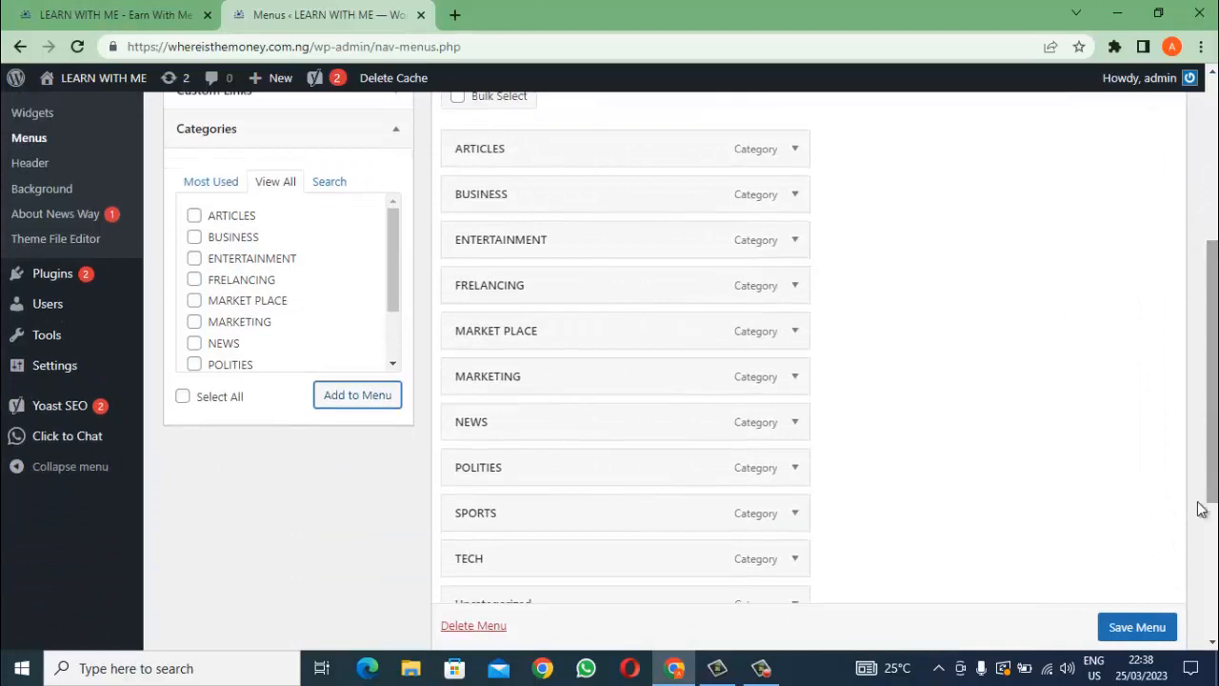
{"action": "scroll", "coordinate": [1139, 633], "scroll_direction": "down", "scroll_amount": 1}
{"action": "left_click", "coordinate": [1137, 626]}
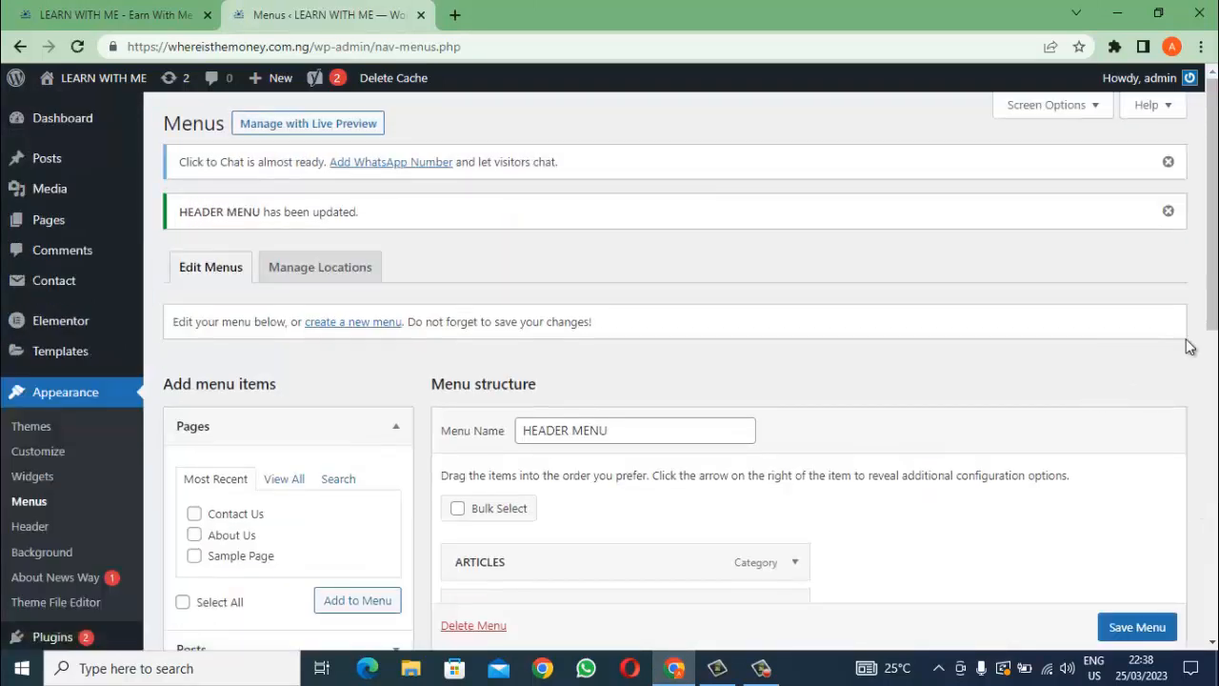
Nest POLITIES and SPORTS as sub items under NEWS in the HEADER MENU and save it.
{"action": "left_click_drag", "start_coordinate": [1212, 308], "coordinate": [1216, 472]}
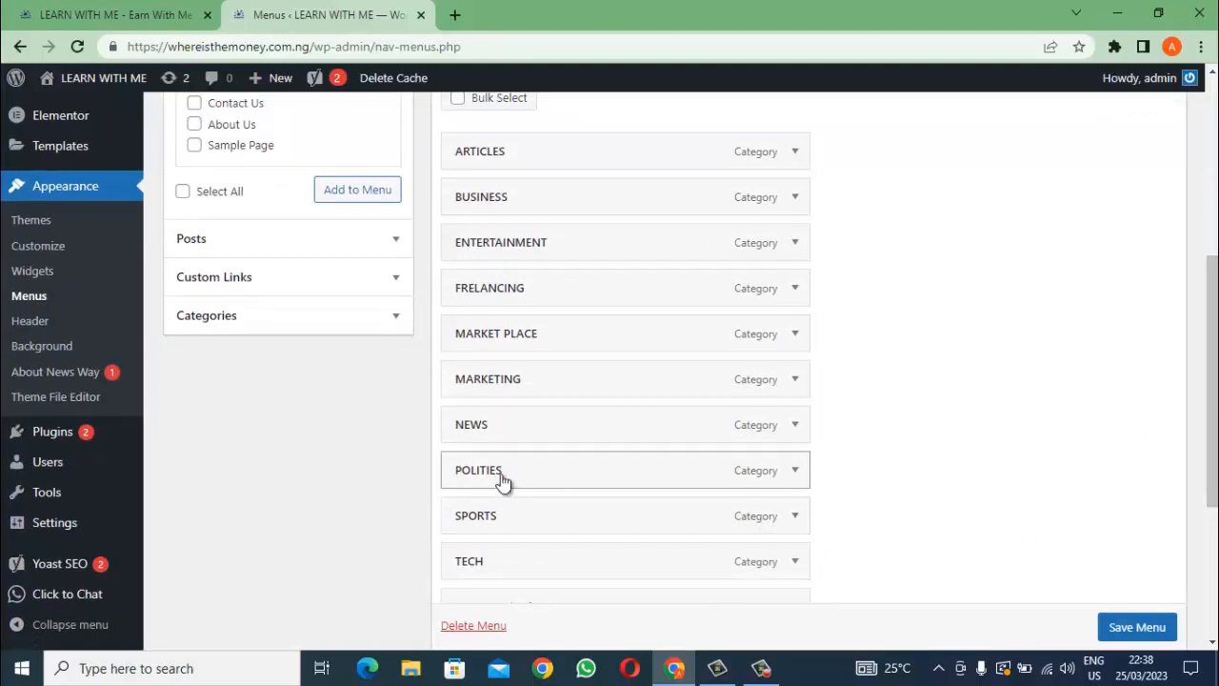
{"action": "left_click_drag", "start_coordinate": [520, 481], "coordinate": [541, 482]}
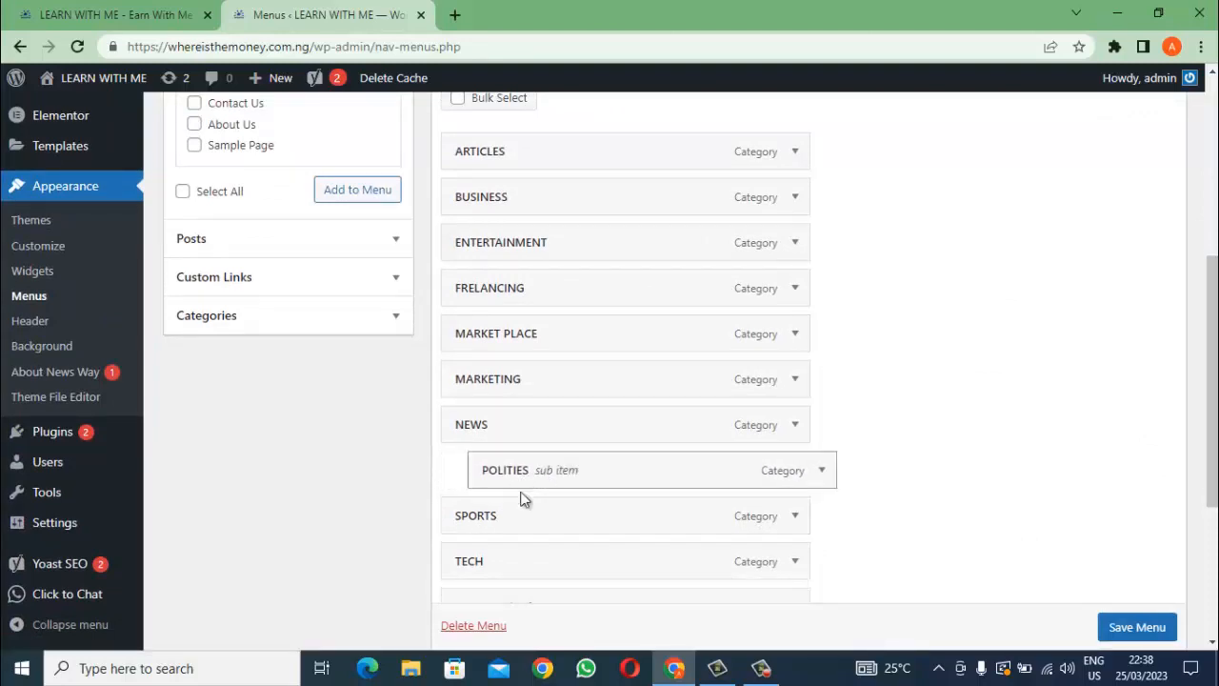
{"action": "left_click_drag", "start_coordinate": [501, 523], "coordinate": [530, 520]}
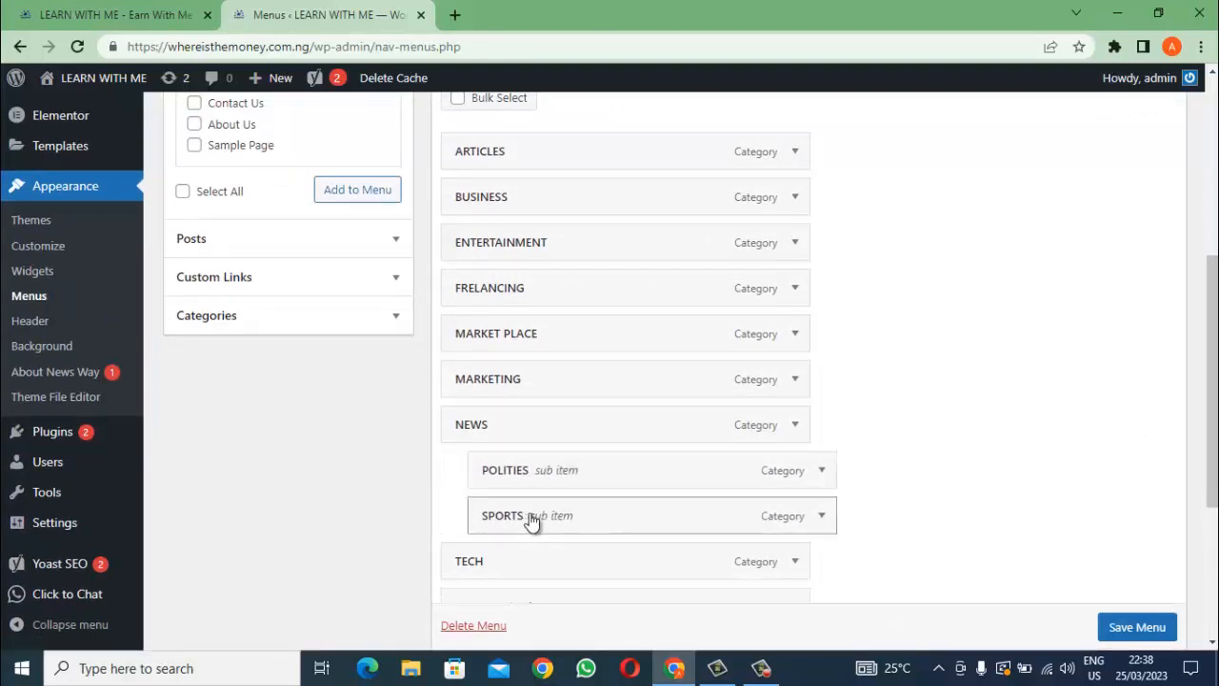
{"action": "left_click", "coordinate": [1127, 628]}
{"action": "scroll", "coordinate": [1126, 629], "scroll_direction": "down", "scroll_amount": 1}
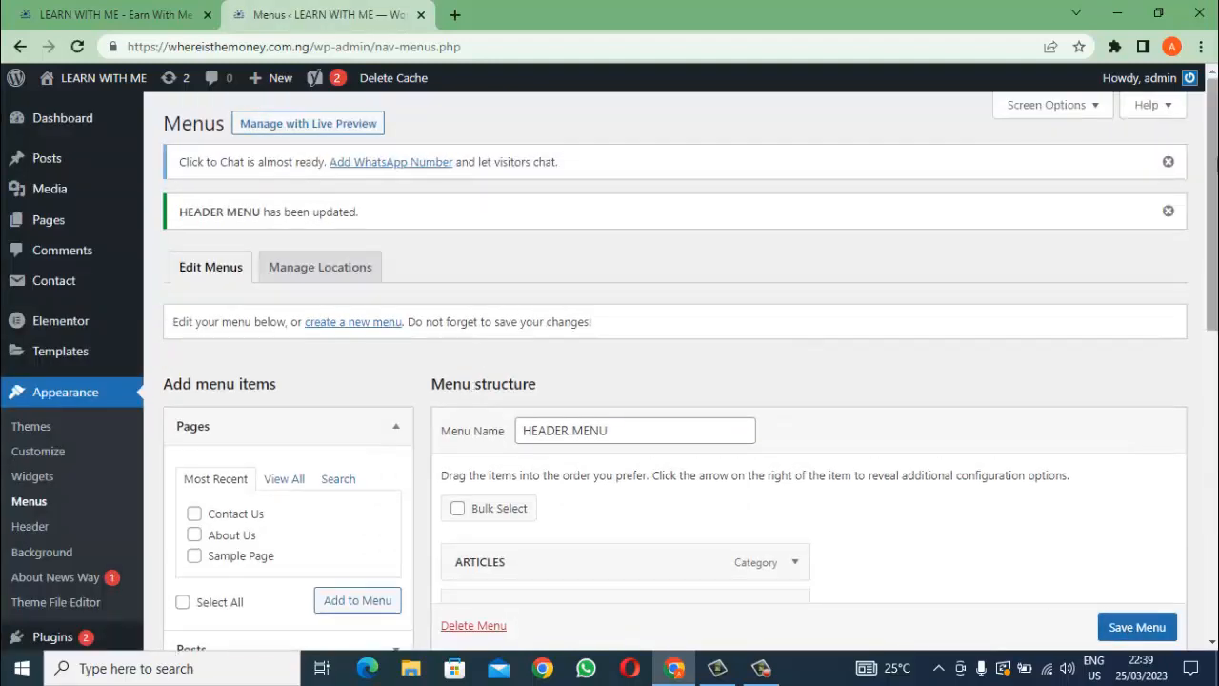
{"action": "left_click_drag", "start_coordinate": [1215, 165], "coordinate": [1210, 119]}
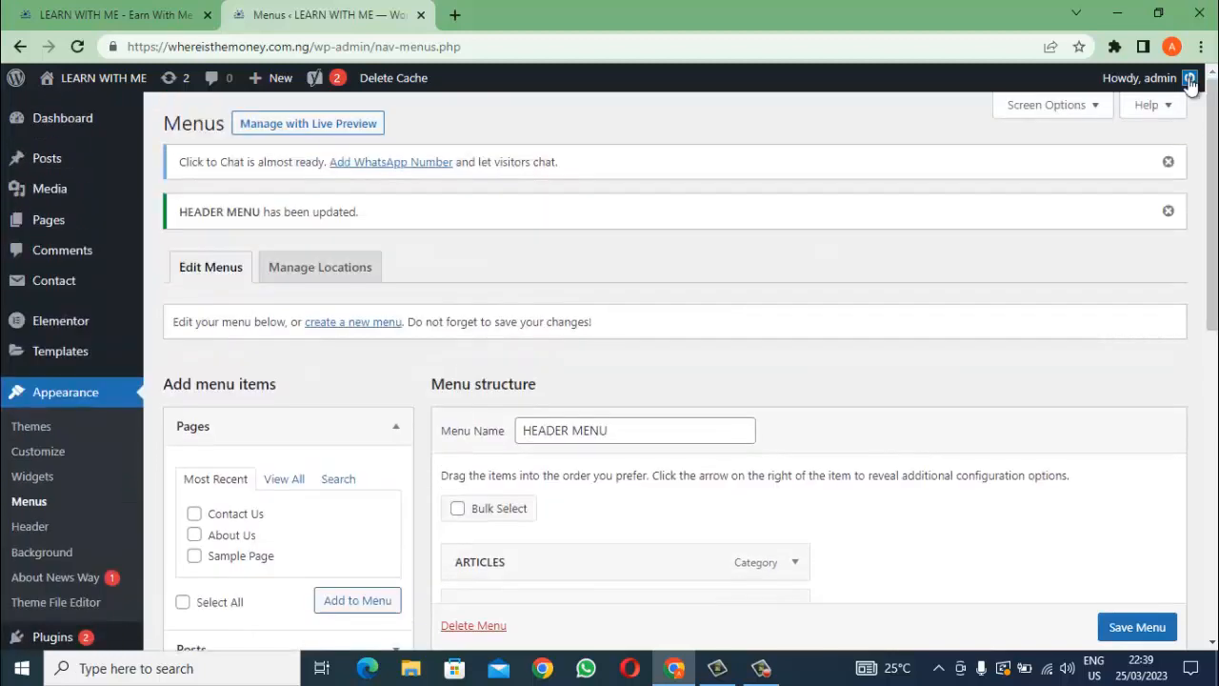
Visit the live site and examine the header navigation, the NEWS submenu and the rest of the home page down to the footer.
{"action": "mouse_move", "coordinate": [93, 80]}
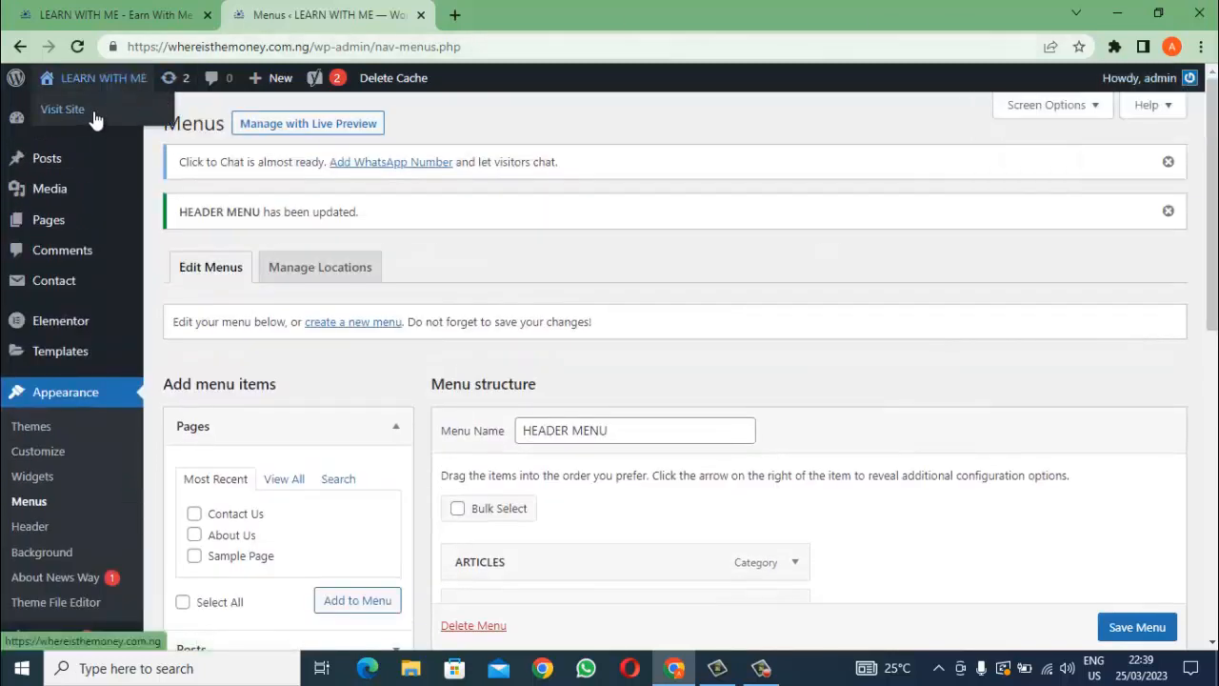
{"action": "left_click", "coordinate": [63, 109]}
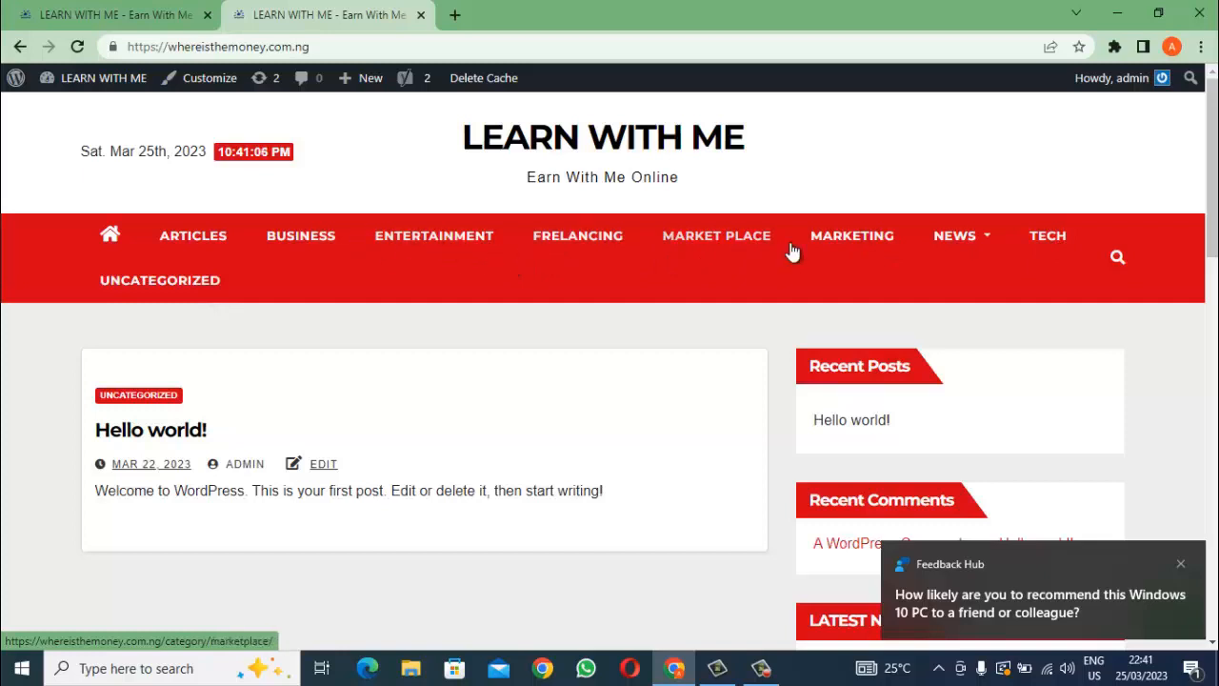
{"action": "mouse_move", "coordinate": [981, 243]}
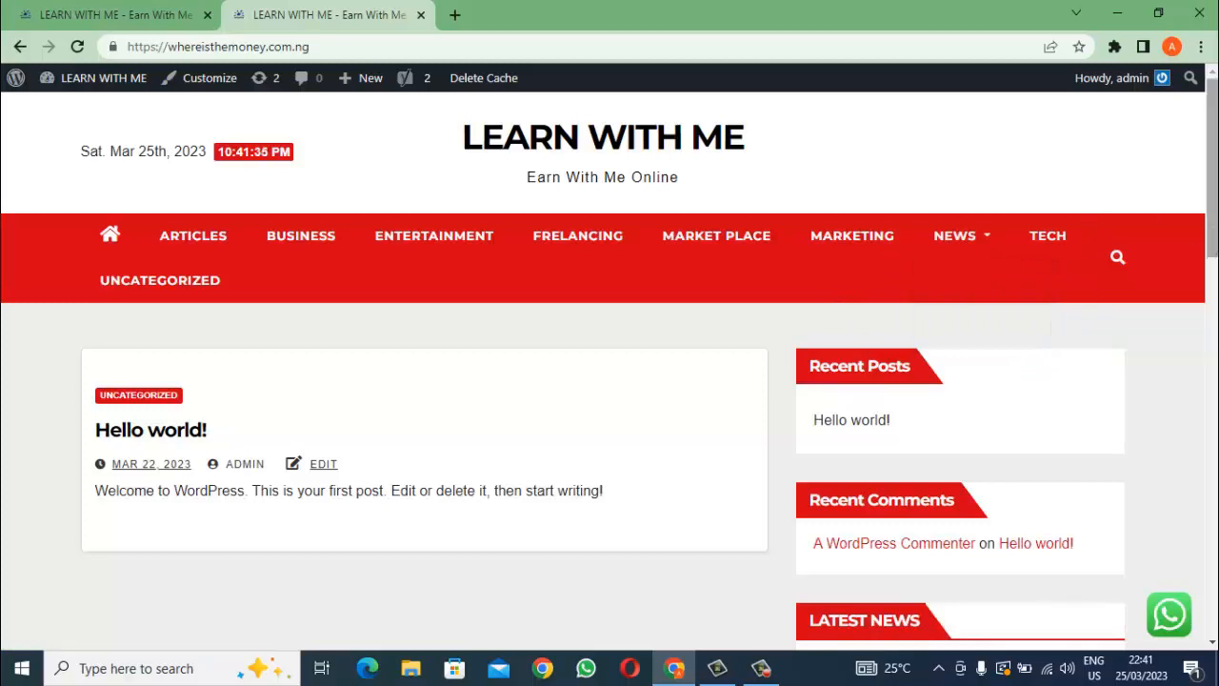
{"action": "scroll", "coordinate": [1215, 200], "scroll_direction": "down", "scroll_amount": 10}
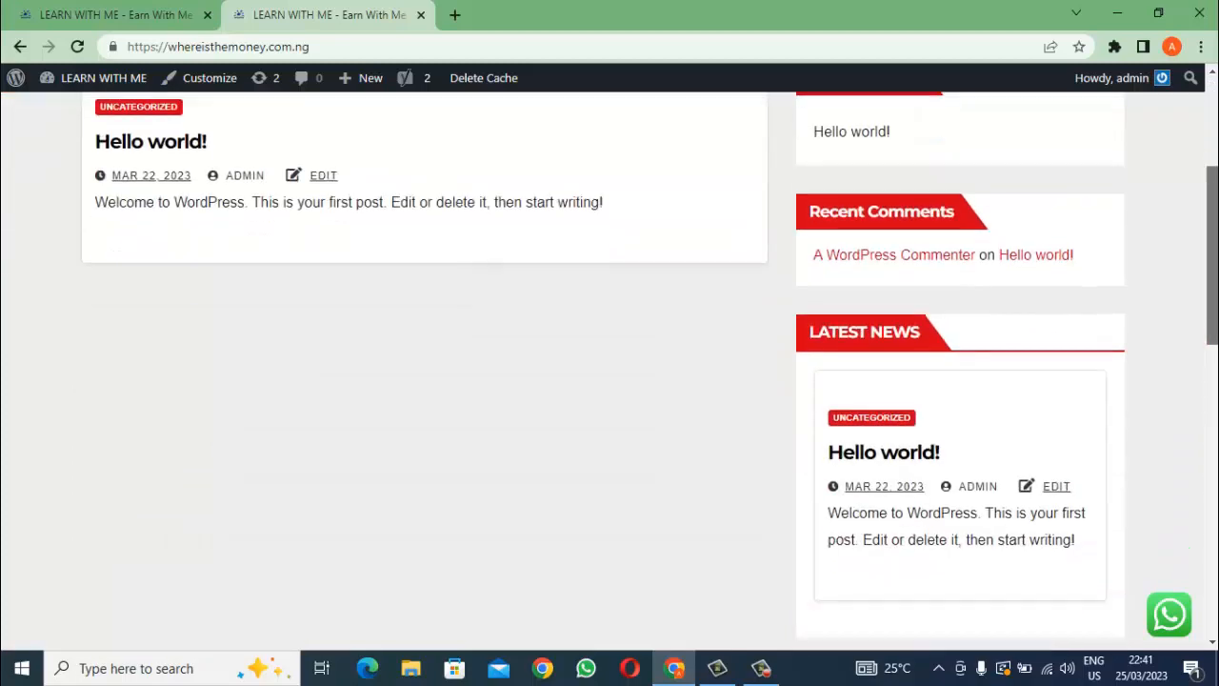
{"action": "scroll", "coordinate": [1211, 533], "scroll_direction": "down", "scroll_amount": 1}
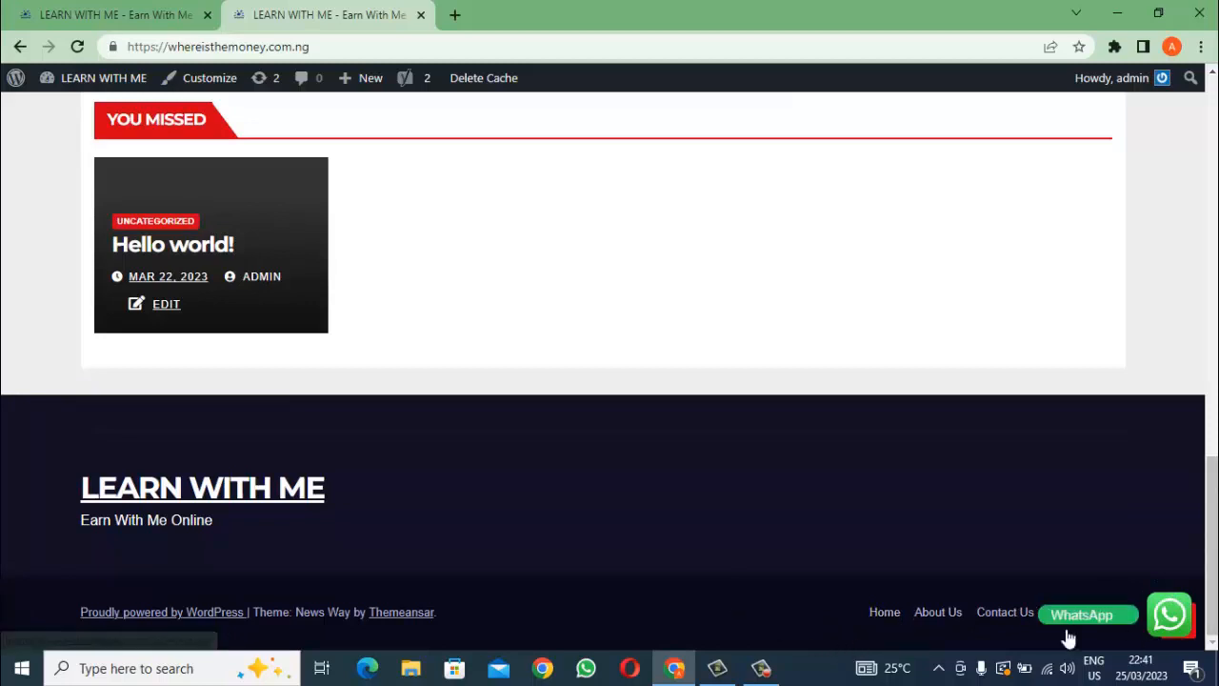
{"action": "left_click_drag", "start_coordinate": [1212, 541], "coordinate": [1184, 173]}
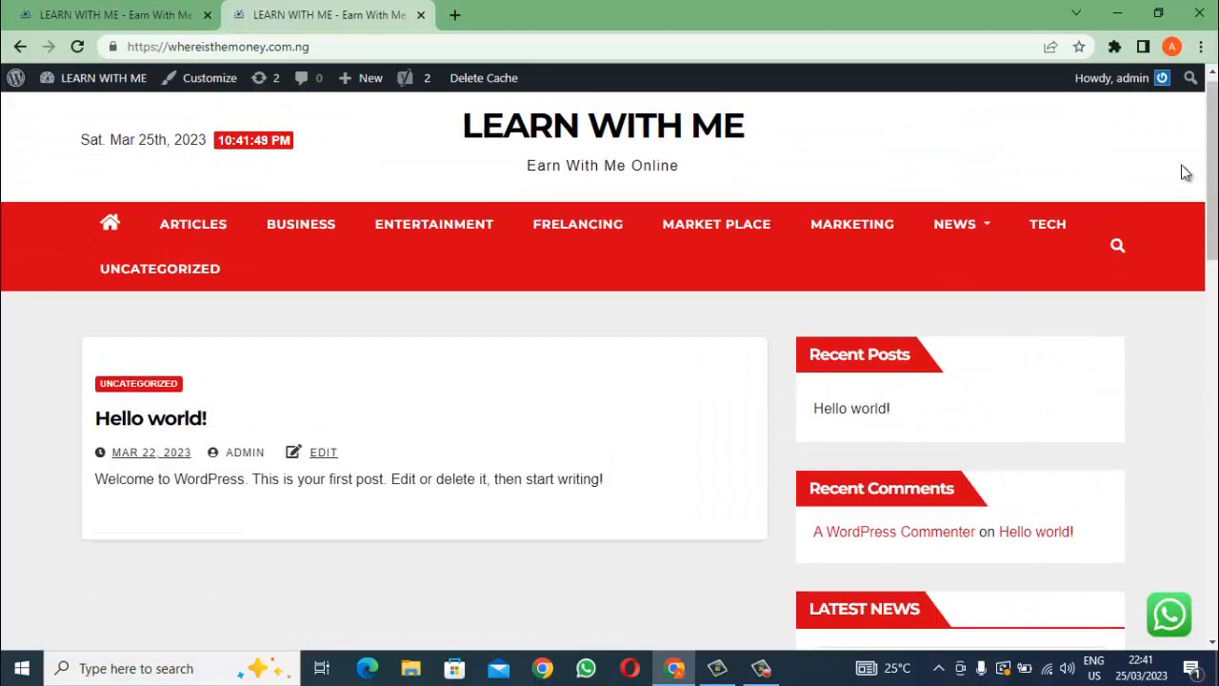
Return to the admin dashboard and start a new menu in the menu editor.
{"action": "mouse_move", "coordinate": [81, 84]}
{"action": "left_click", "coordinate": [72, 112]}
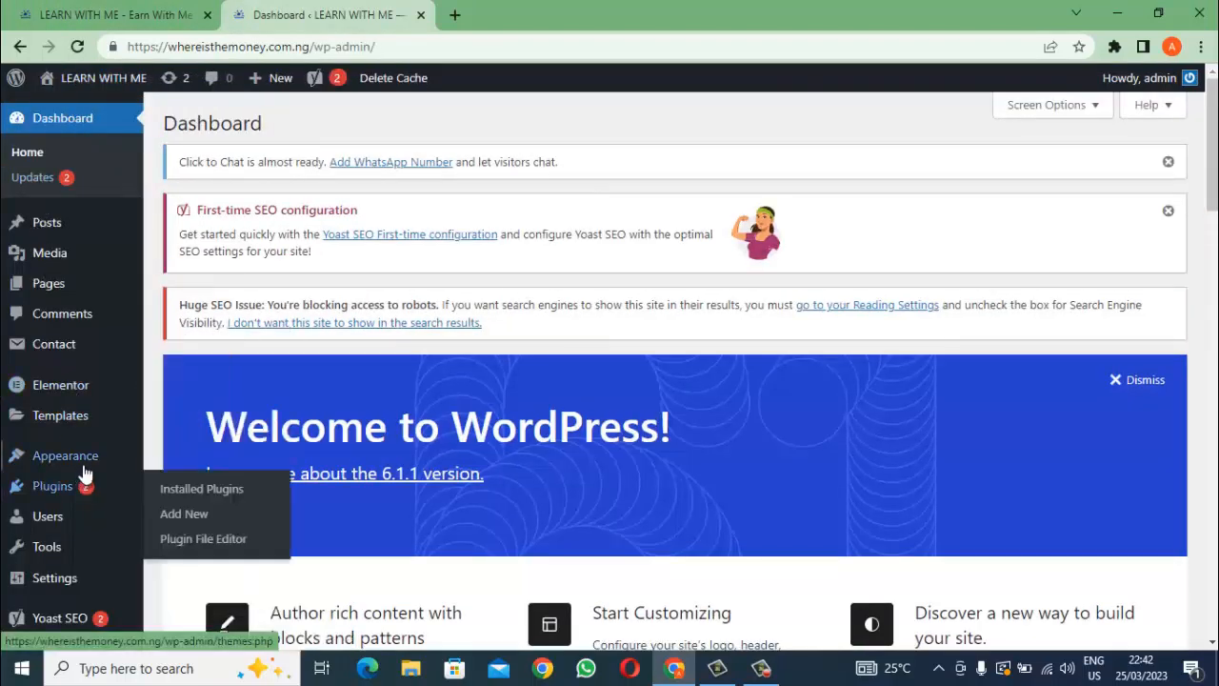
{"action": "mouse_move", "coordinate": [84, 461]}
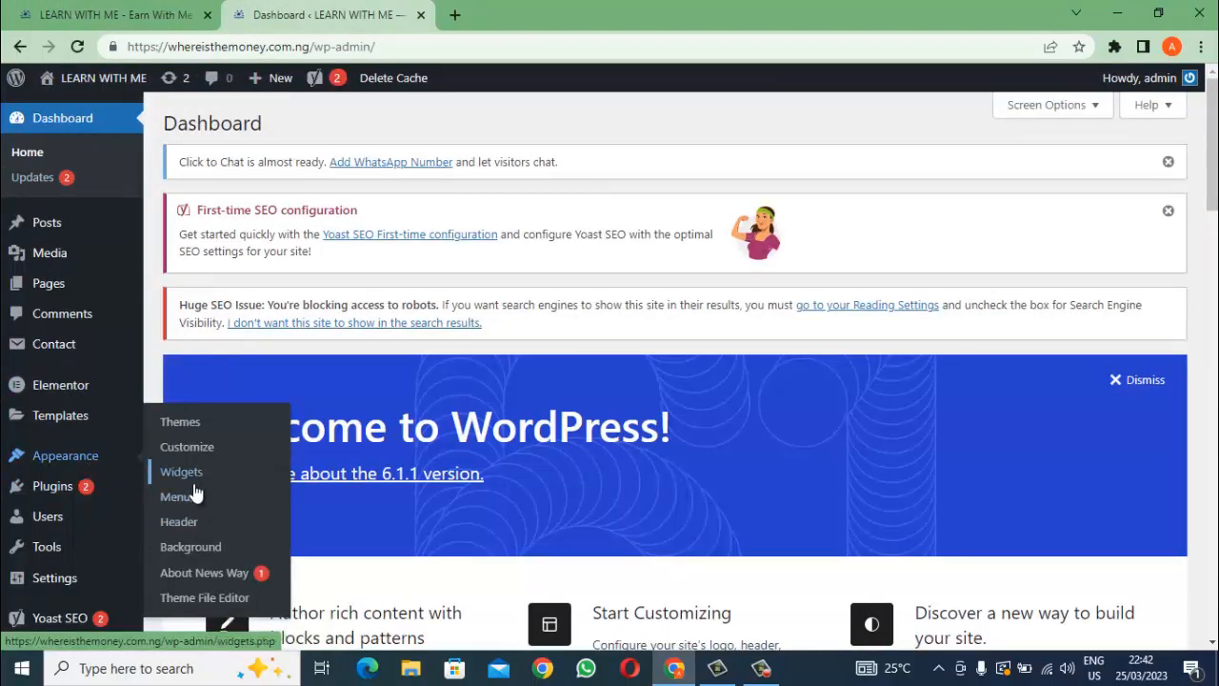
{"action": "left_click", "coordinate": [176, 497]}
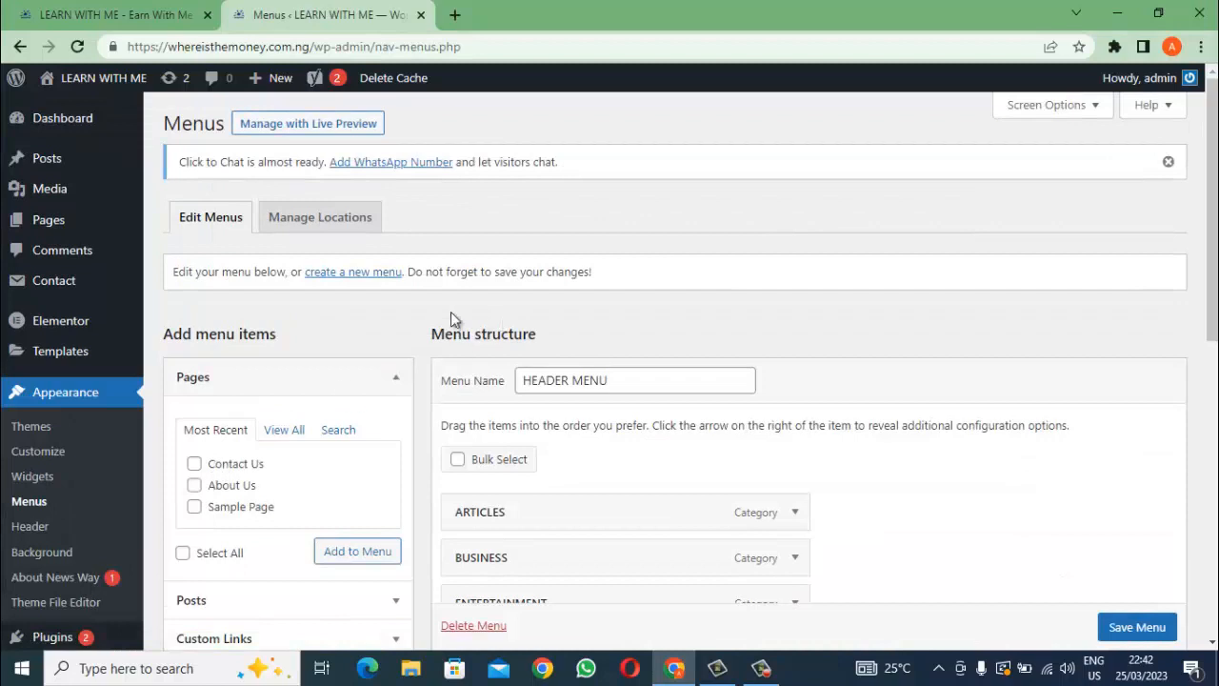
{"action": "left_click", "coordinate": [352, 273]}
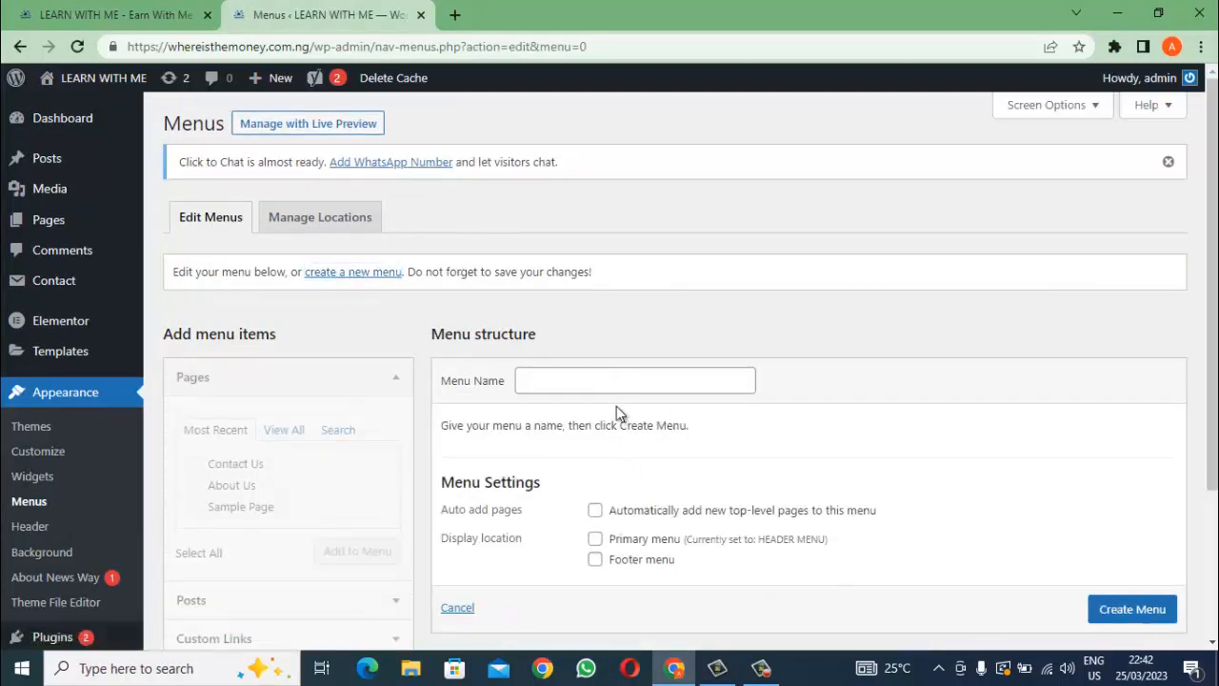
Name the new menu FOOTER MEN, assign it to the Footer menu location, then create and save it.
{"action": "left_click", "coordinate": [641, 380]}
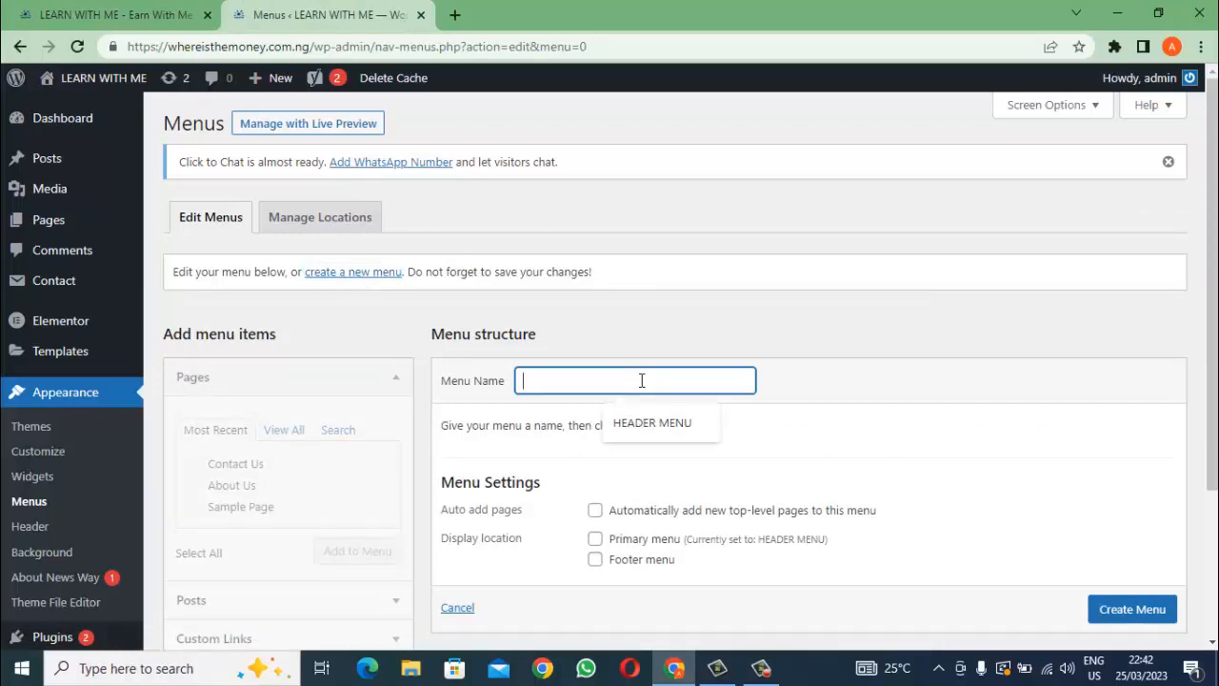
{"action": "type", "text": "f"}
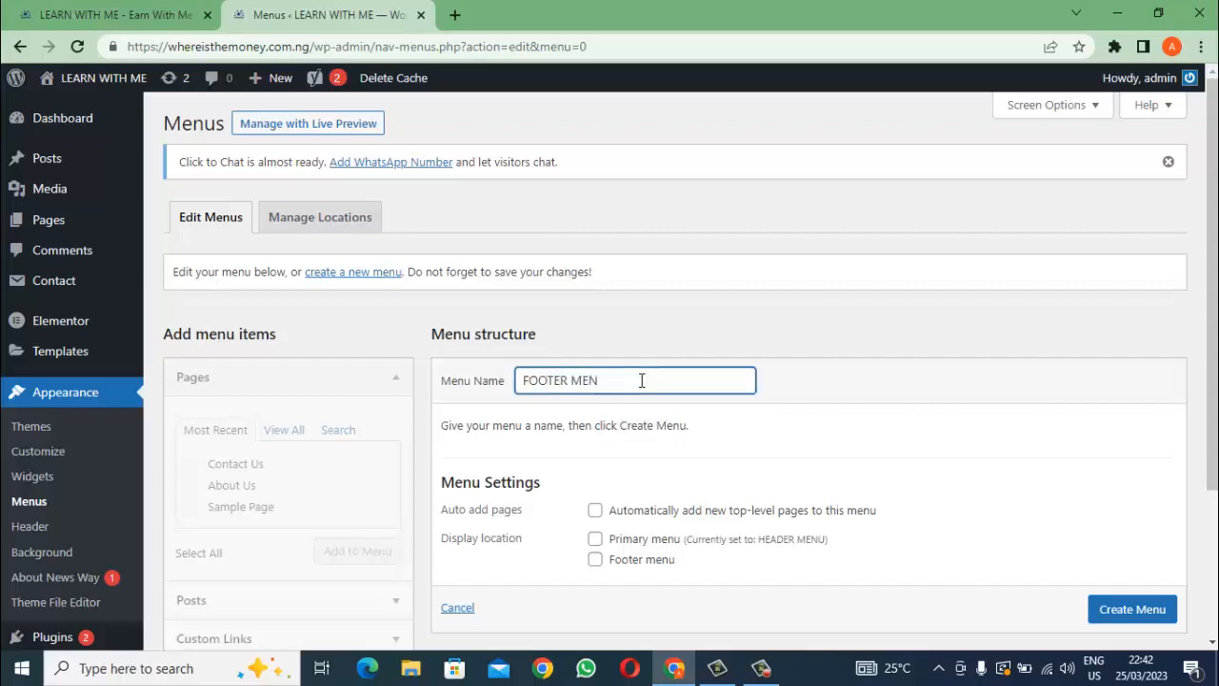
{"action": "left_click", "coordinate": [595, 560]}
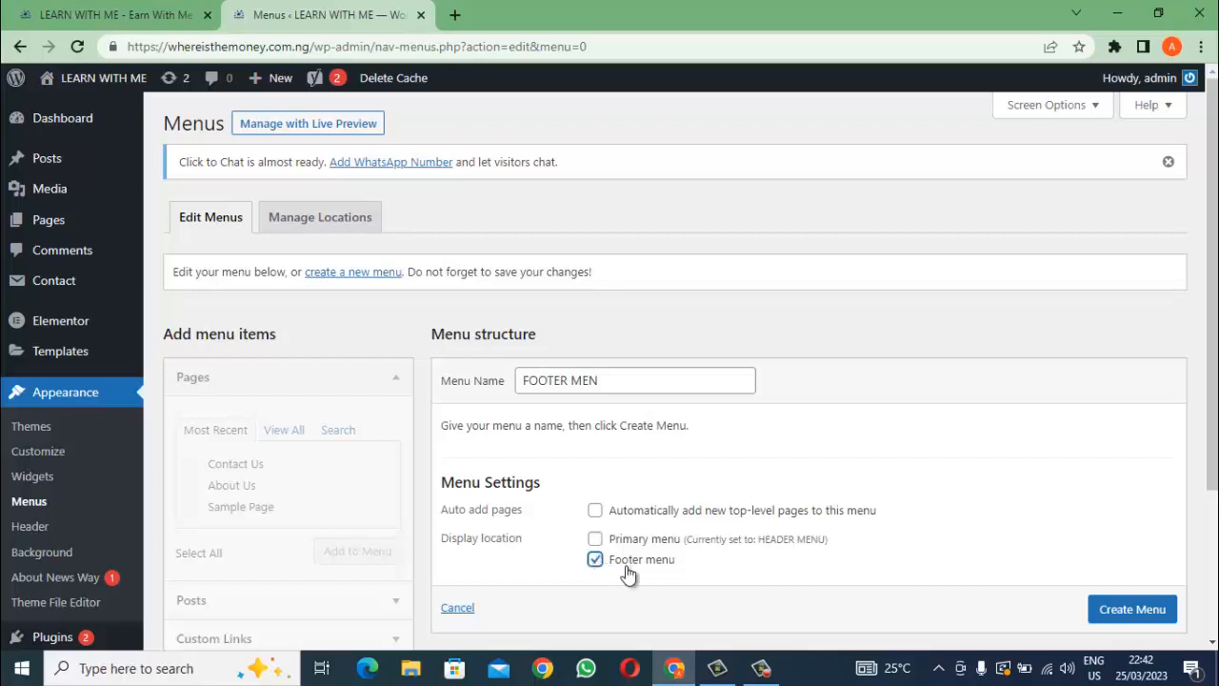
{"action": "left_click", "coordinate": [1136, 609]}
{"action": "scroll", "coordinate": [1137, 608], "scroll_direction": "down", "scroll_amount": 1}
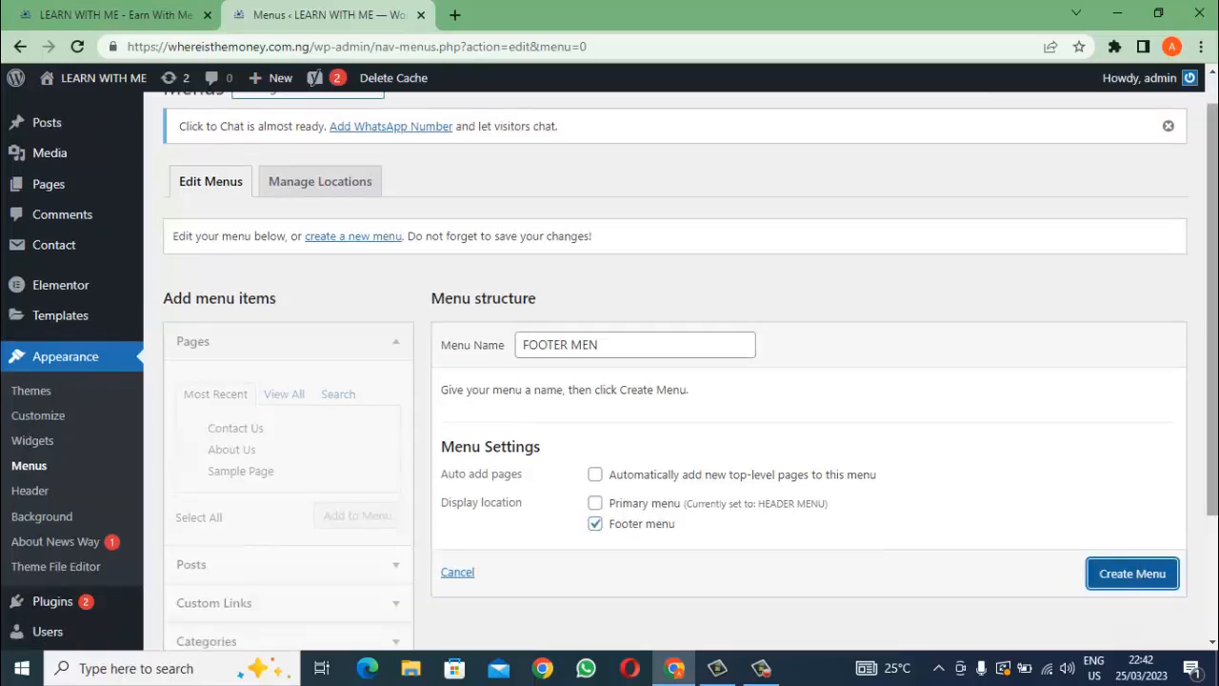
{"action": "scroll", "coordinate": [1172, 400], "scroll_direction": "down", "scroll_amount": 3}
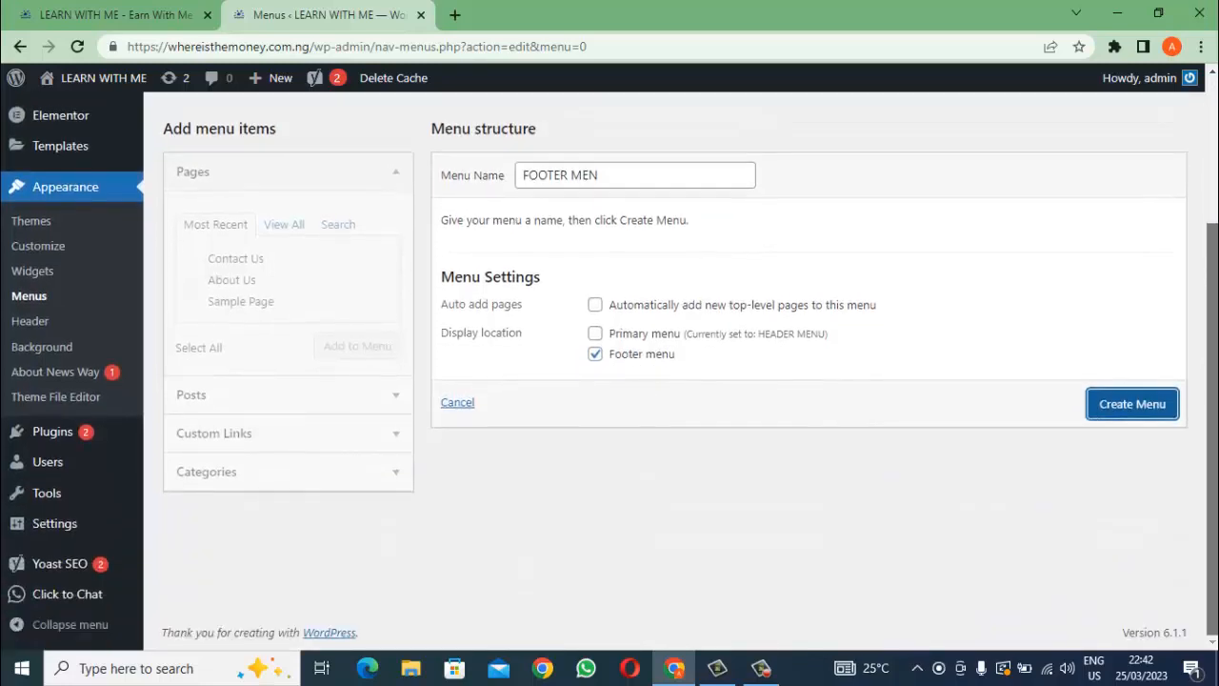
{"action": "left_click", "coordinate": [1144, 405]}
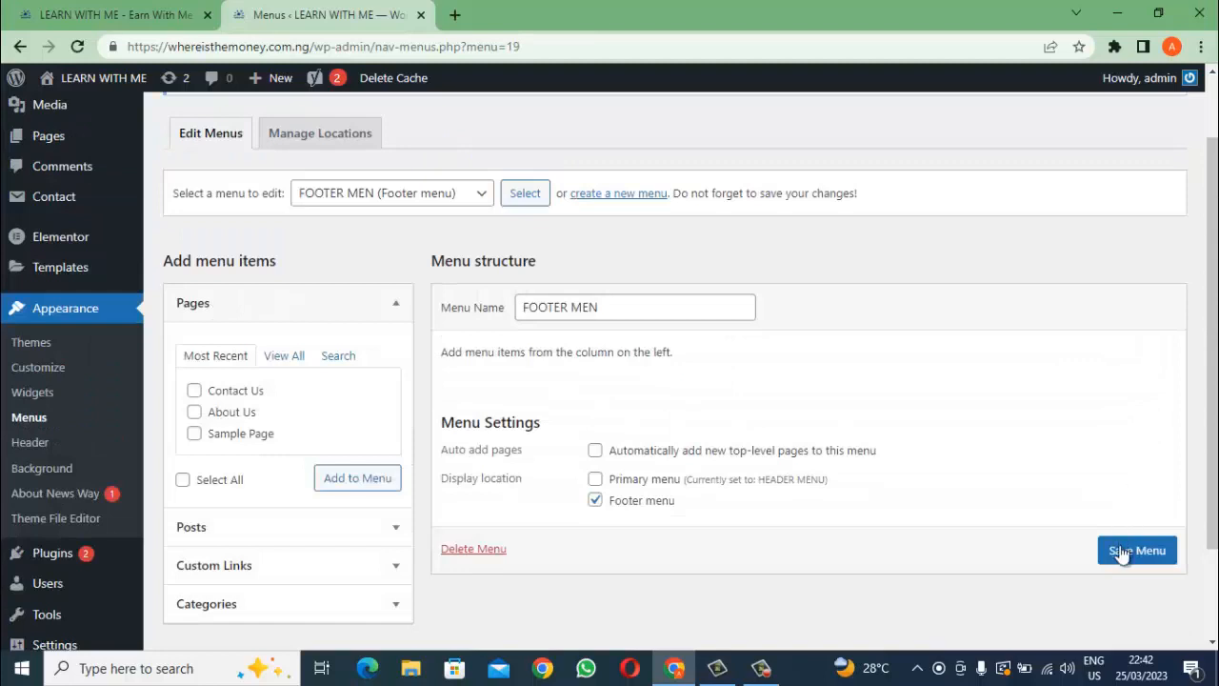
{"action": "left_click", "coordinate": [1121, 560]}
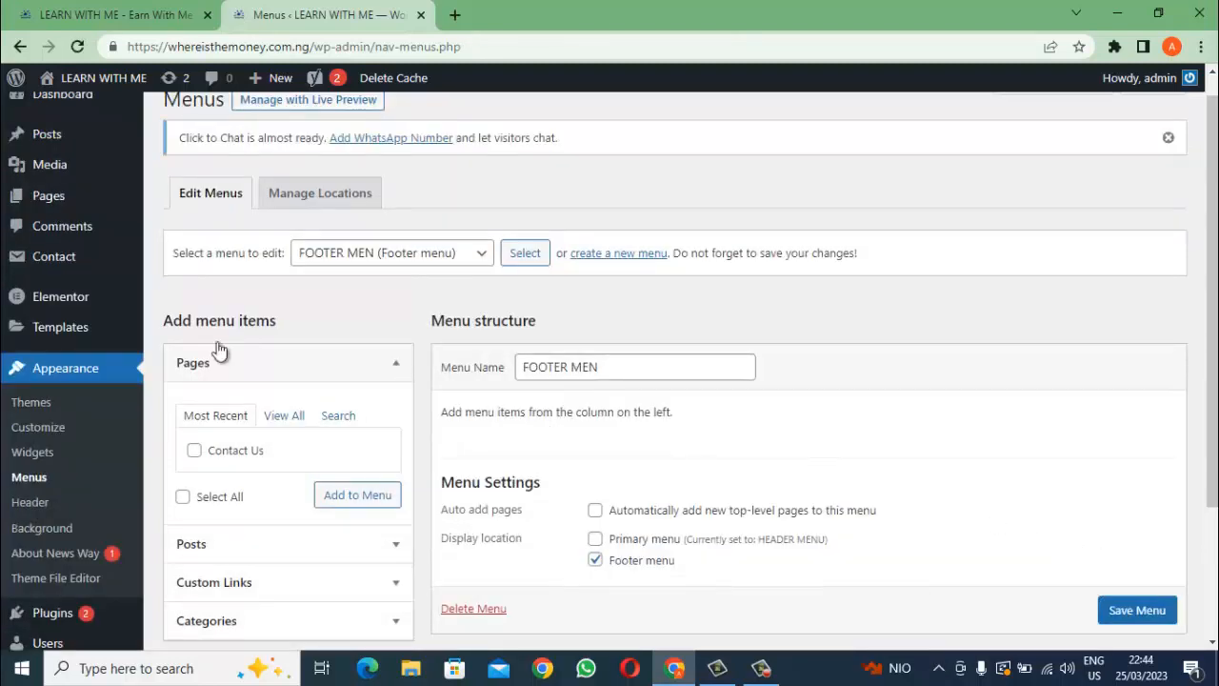
Add a new page titled About Us and publish it.
{"action": "mouse_move", "coordinate": [87, 212]}
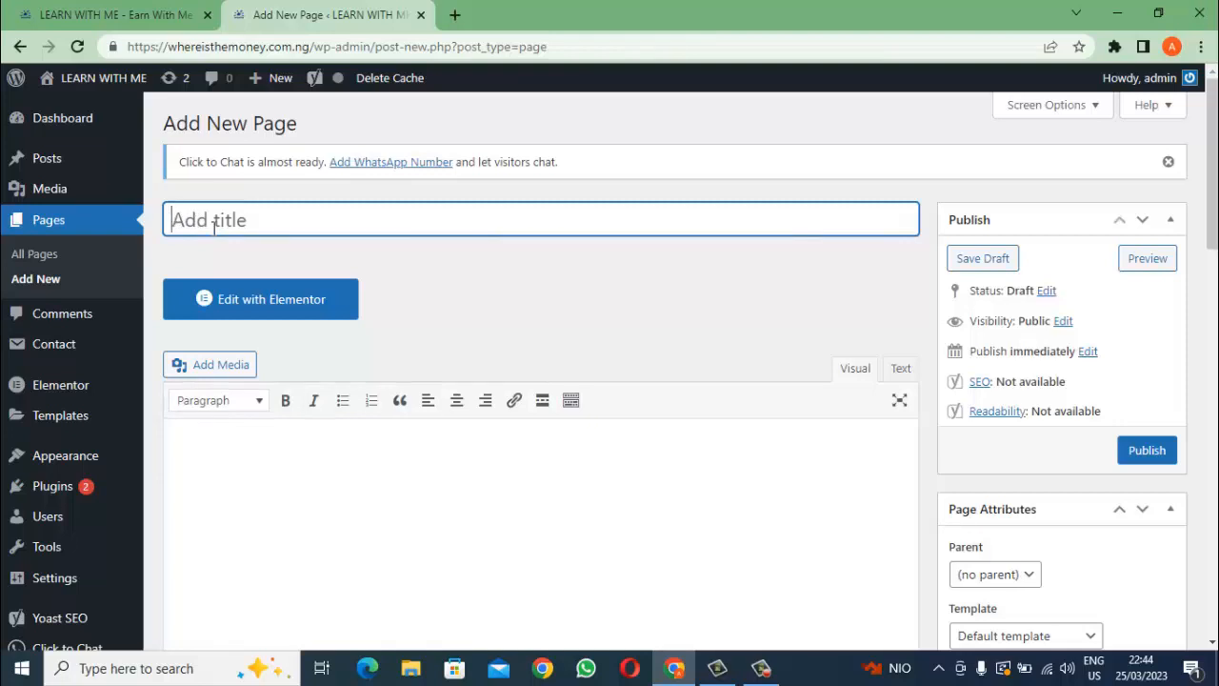
{"action": "type", "text": "About Us"}
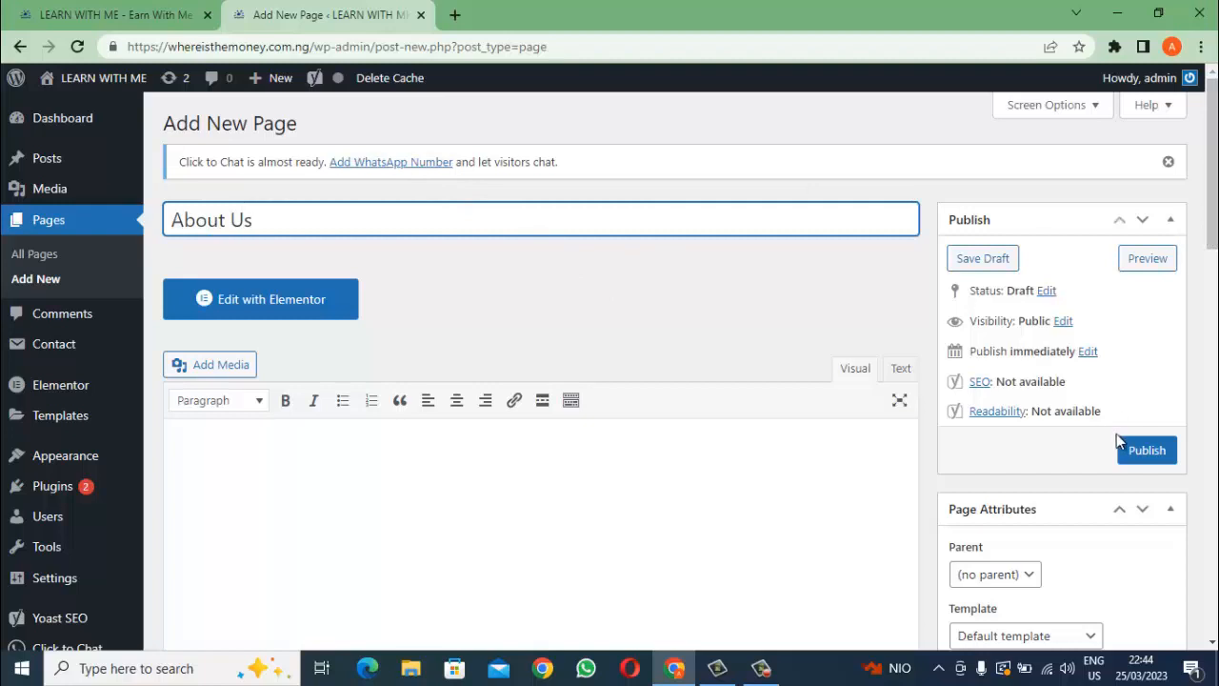
{"action": "left_click", "coordinate": [1139, 451]}
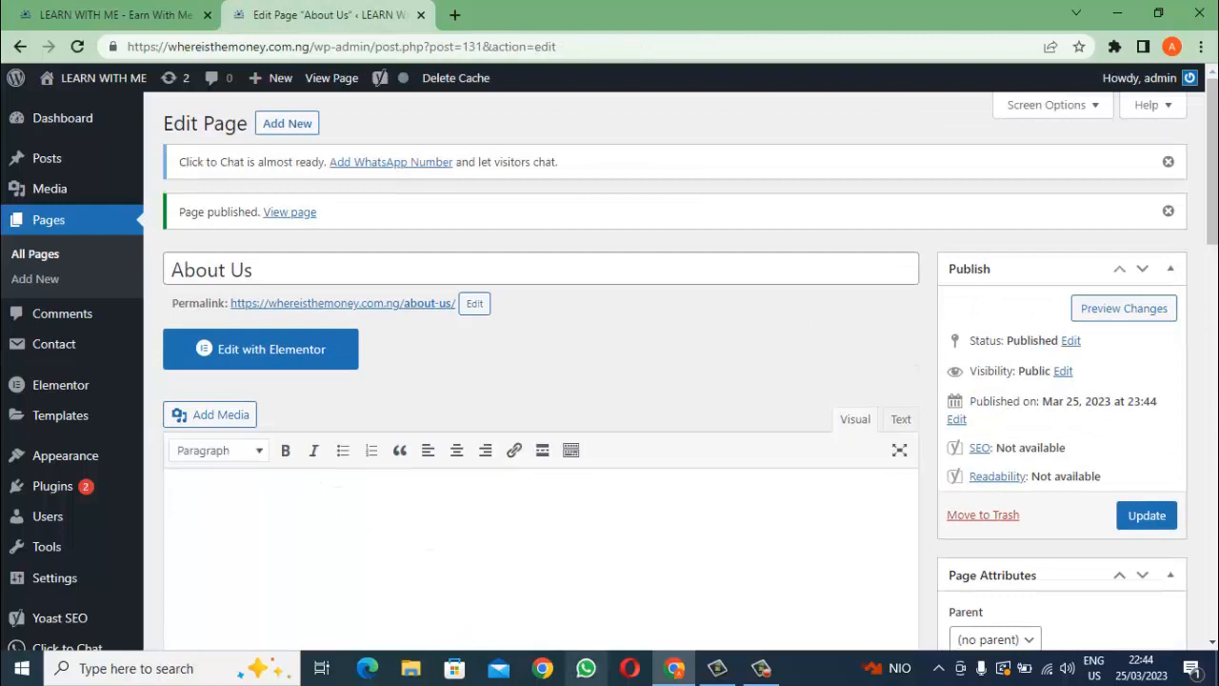
Update the About Us page, and add, publish and update a new page titled CONTACT US.
{"action": "left_click", "coordinate": [1154, 512]}
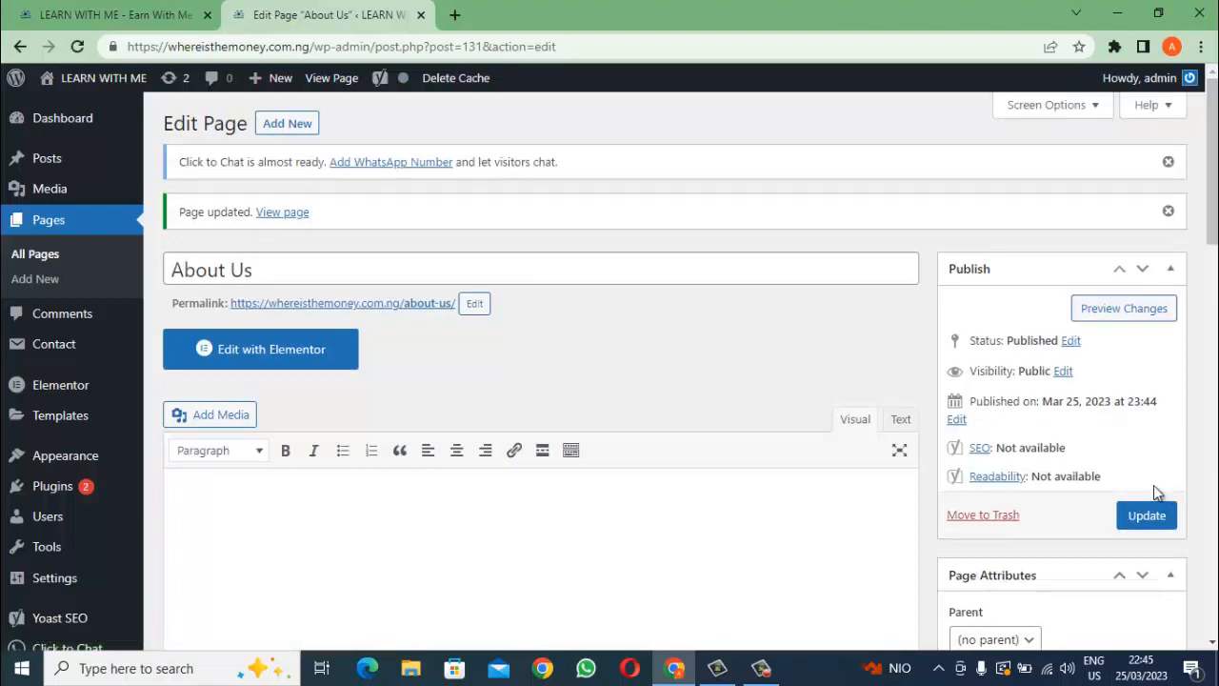
{"action": "left_click", "coordinate": [295, 125]}
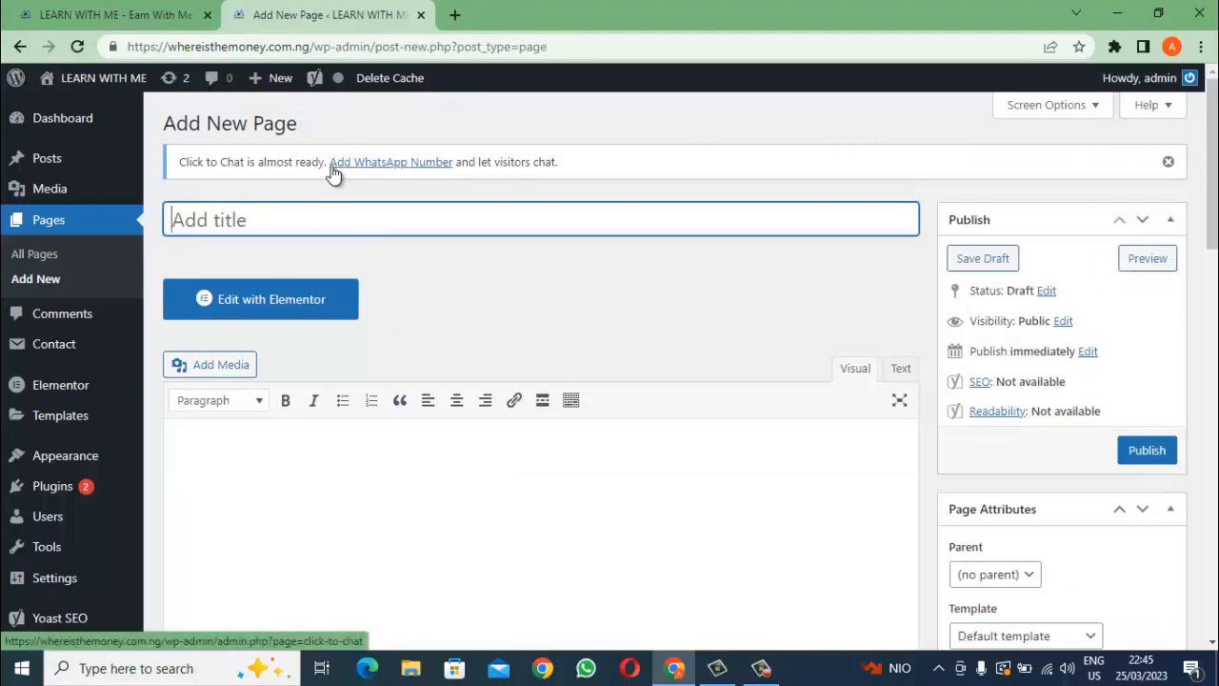
{"action": "type", "text": "CONTA"}
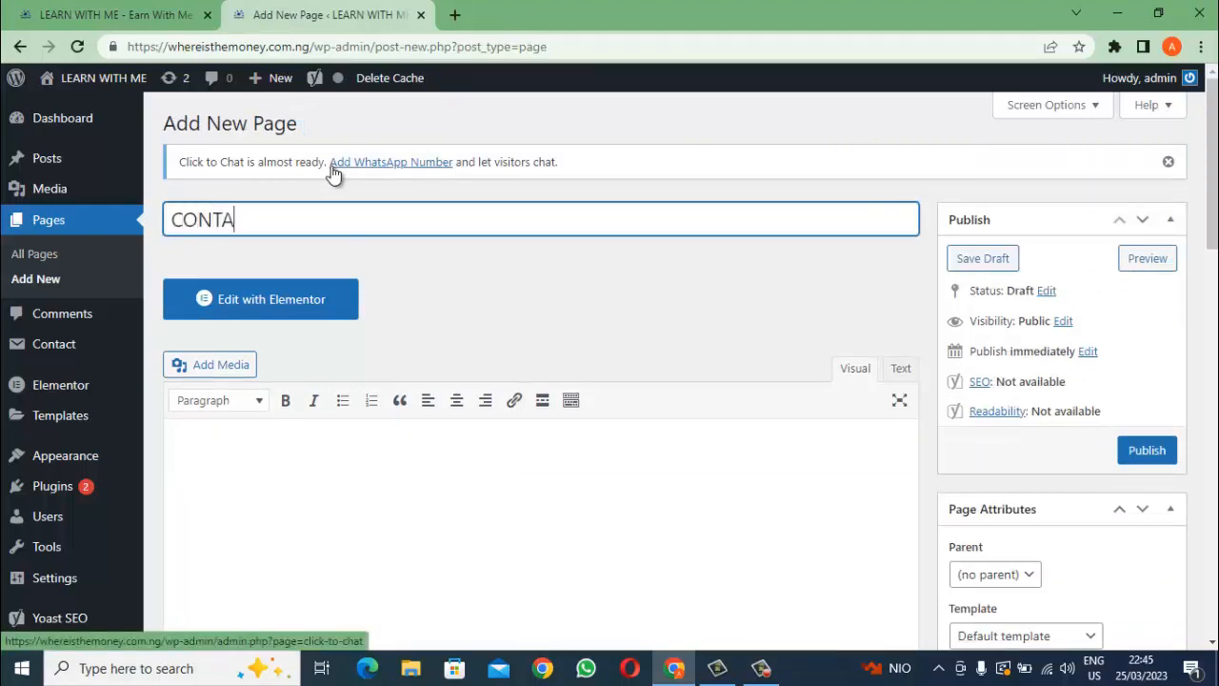
{"action": "type", "text": "CT US"}
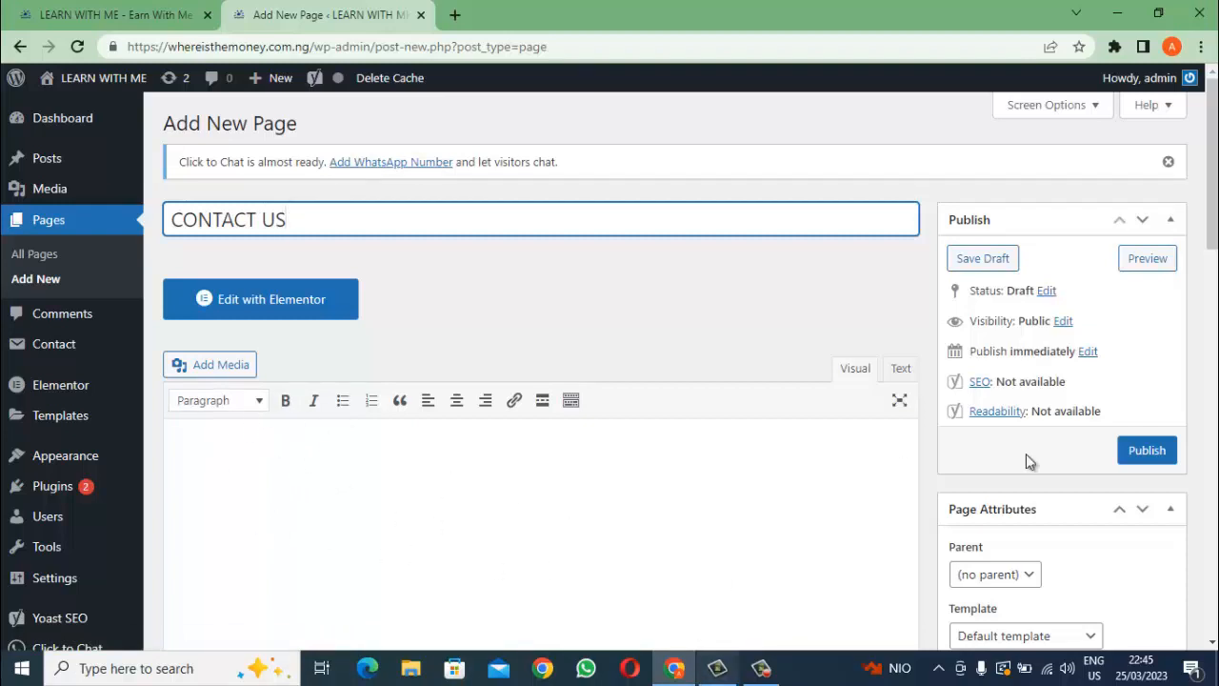
{"action": "left_click", "coordinate": [1160, 453]}
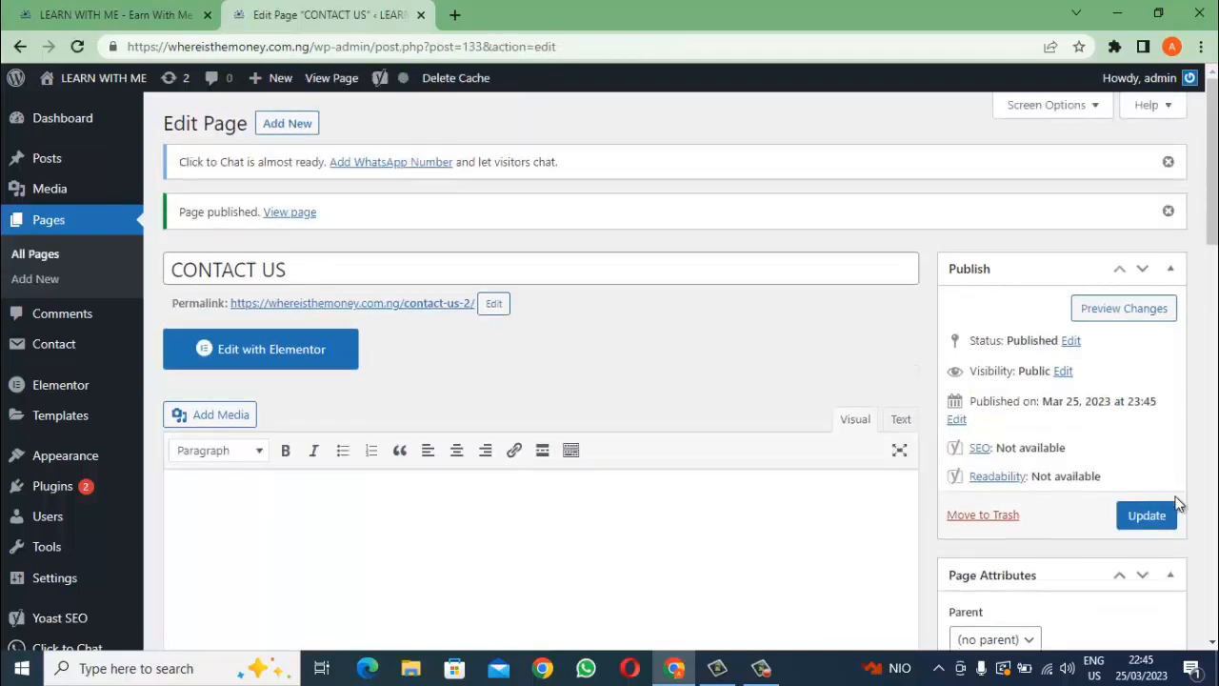
{"action": "left_click", "coordinate": [1165, 518]}
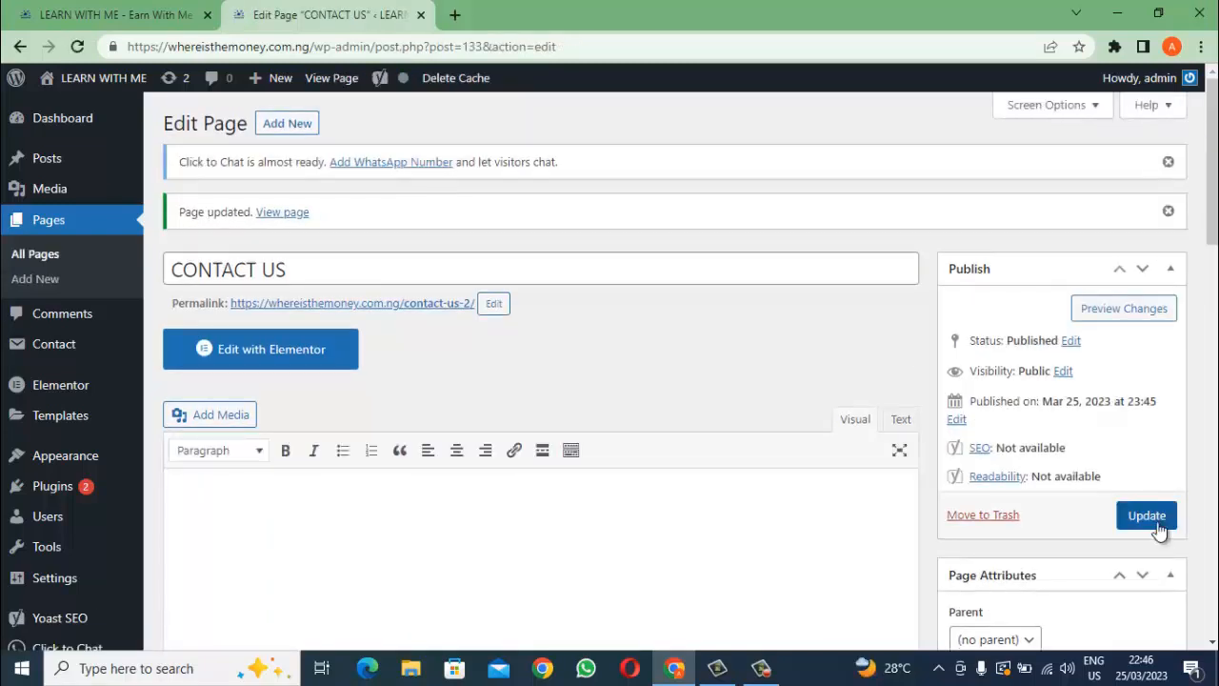
{"action": "left_click", "coordinate": [759, 670]}
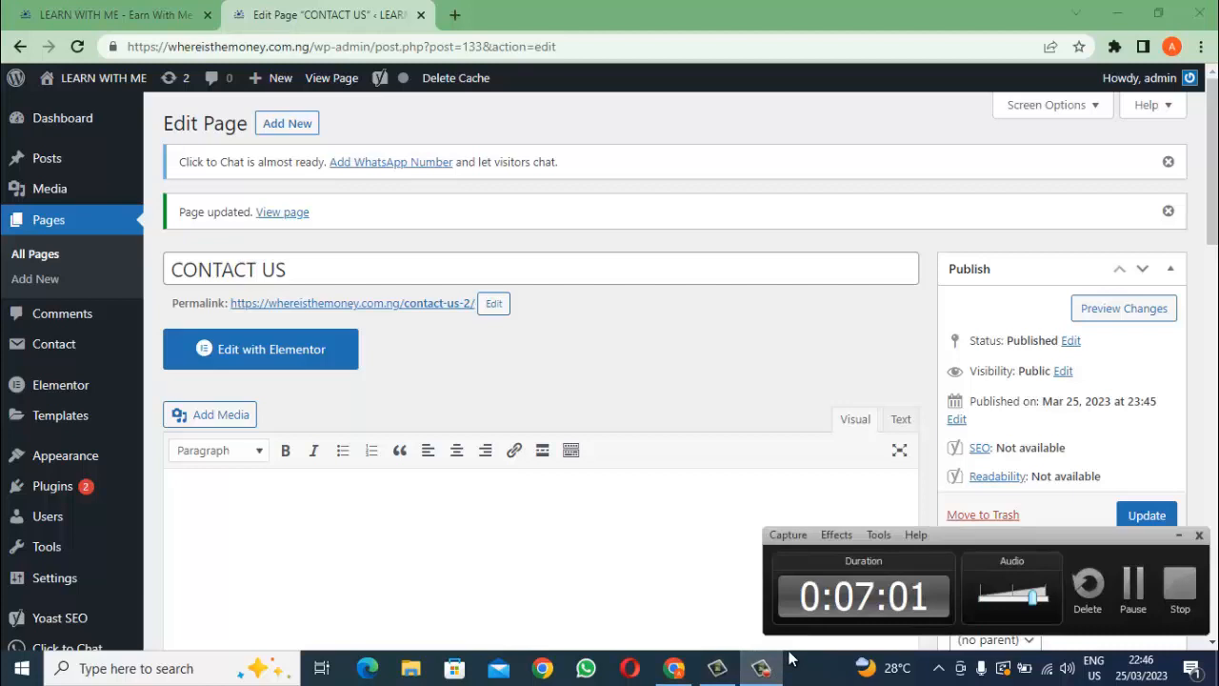
{"action": "left_click", "coordinate": [769, 674]}
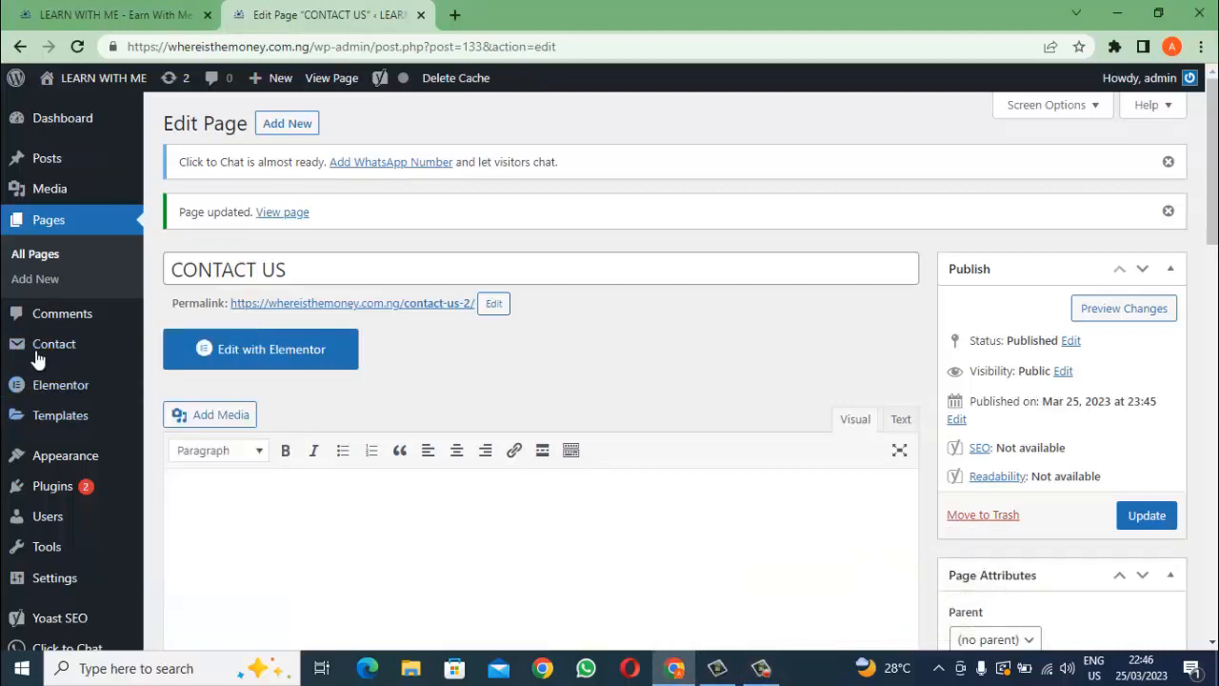
Add the Home, About Us, CONTACT US and Privacy Policy pages to the FOOTER MEN menu and save it.
{"action": "mouse_move", "coordinate": [63, 459]}
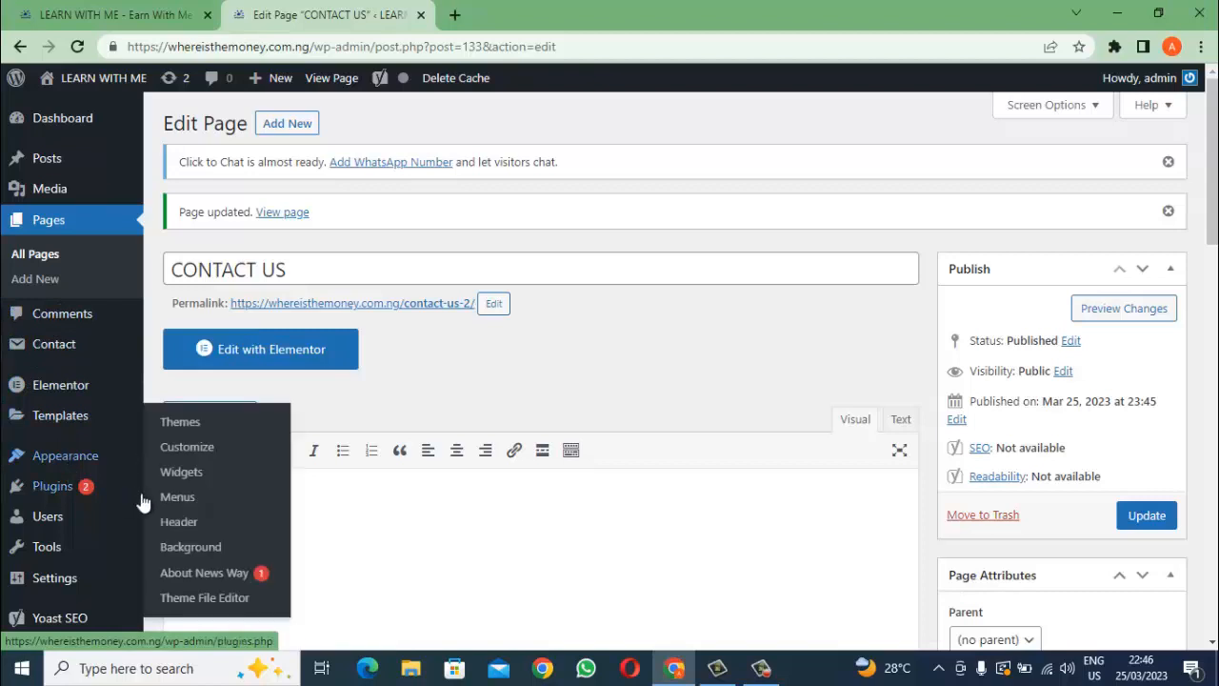
{"action": "left_click", "coordinate": [177, 506]}
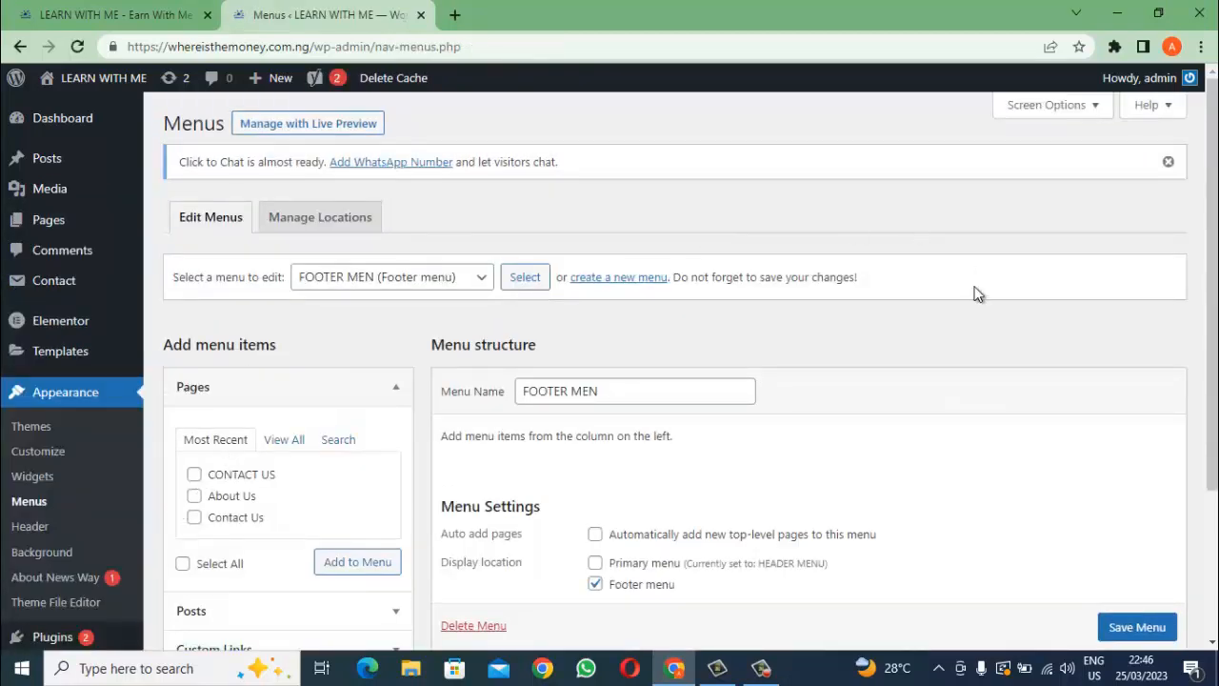
{"action": "scroll", "coordinate": [1192, 219], "scroll_direction": "down", "scroll_amount": 1}
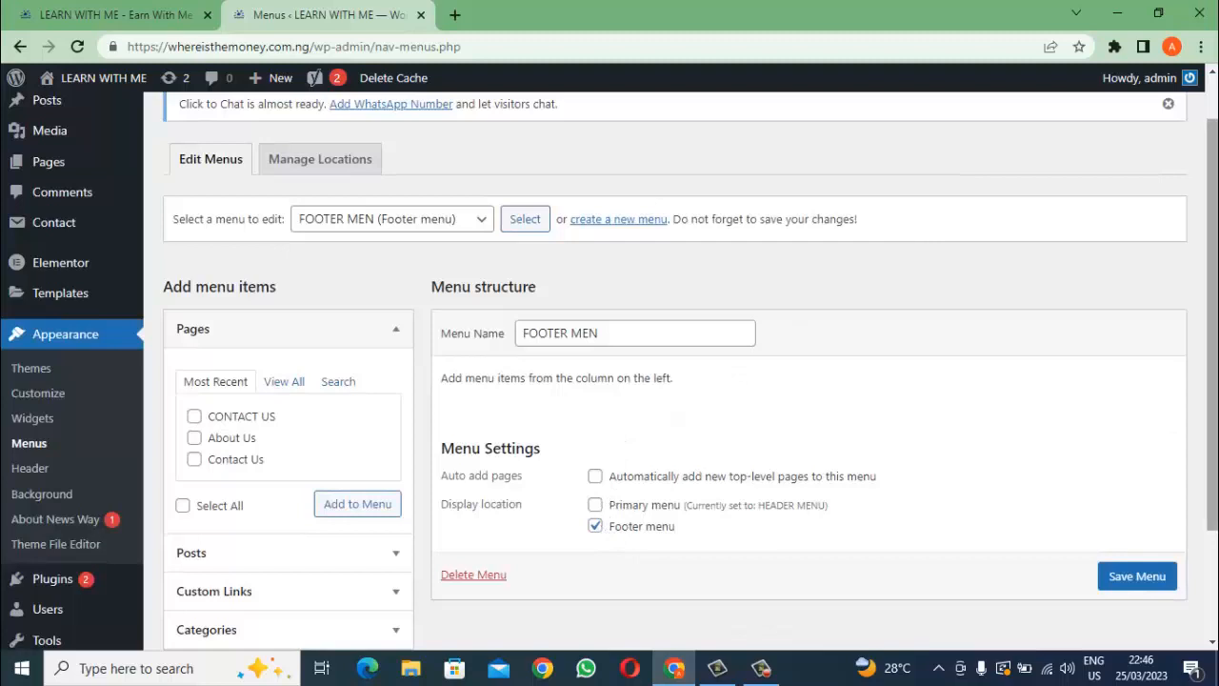
{"action": "scroll", "coordinate": [591, 190], "scroll_direction": "down", "scroll_amount": 1}
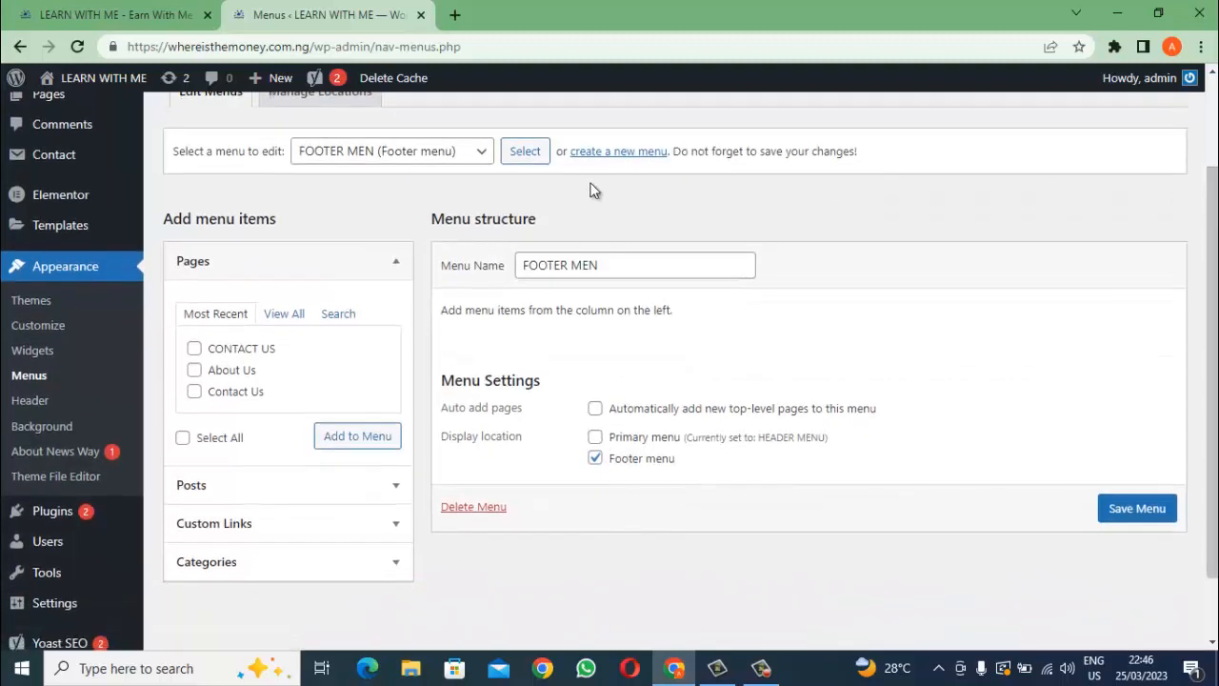
{"action": "left_click", "coordinate": [291, 315]}
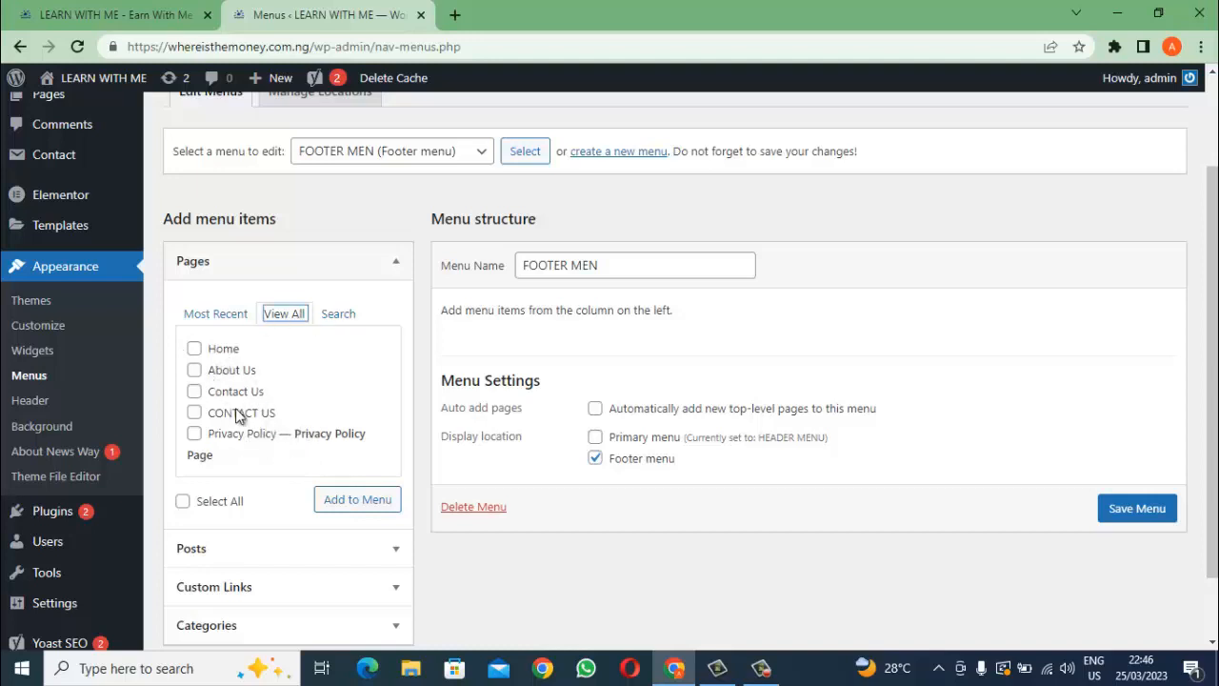
{"action": "left_click", "coordinate": [194, 370]}
{"action": "left_click", "coordinate": [194, 370]}
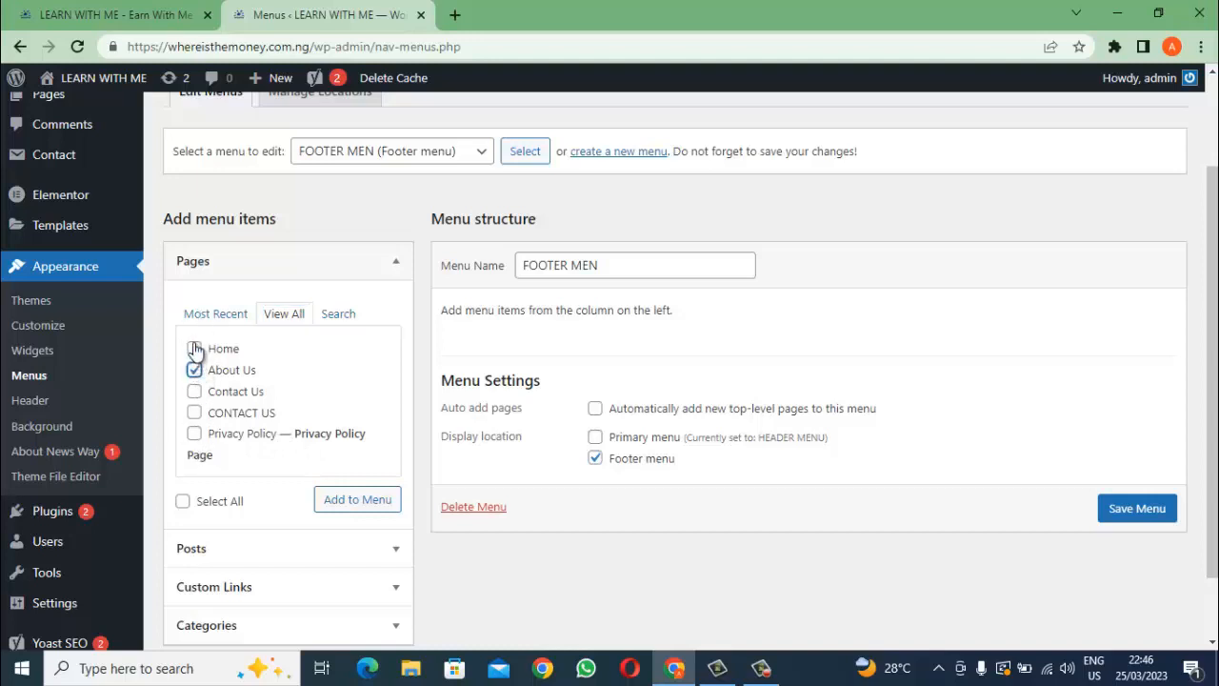
{"action": "left_click", "coordinate": [194, 348]}
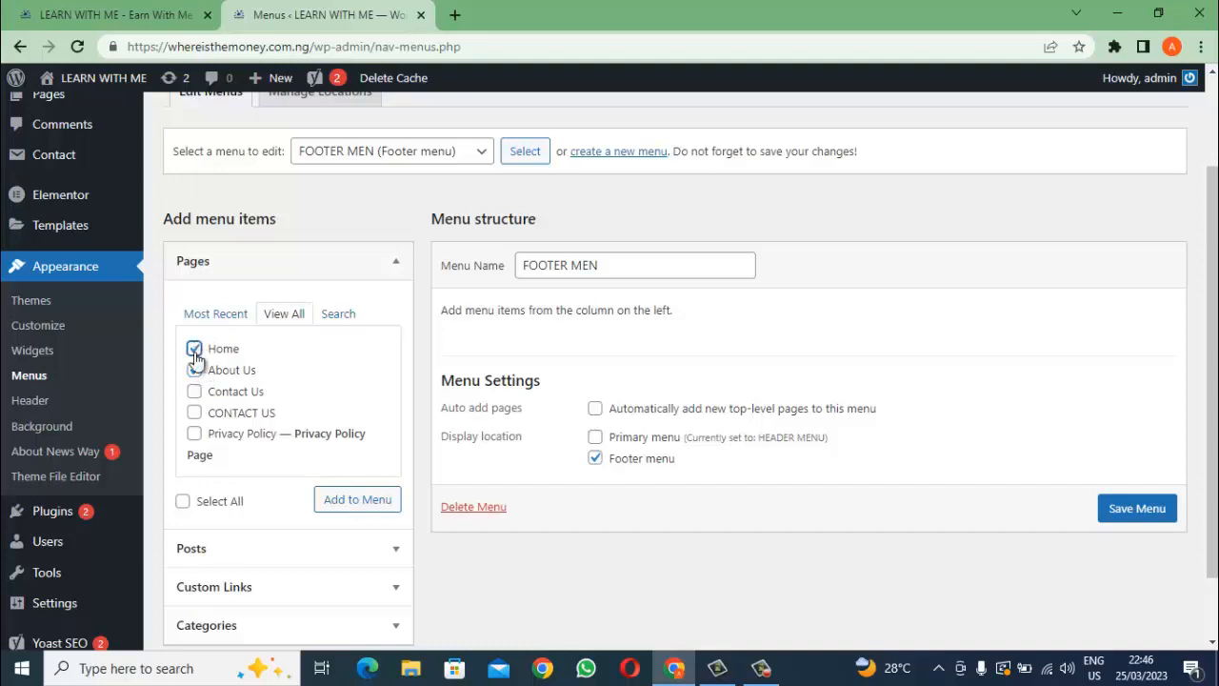
{"action": "left_click", "coordinate": [195, 413]}
{"action": "left_click", "coordinate": [195, 435]}
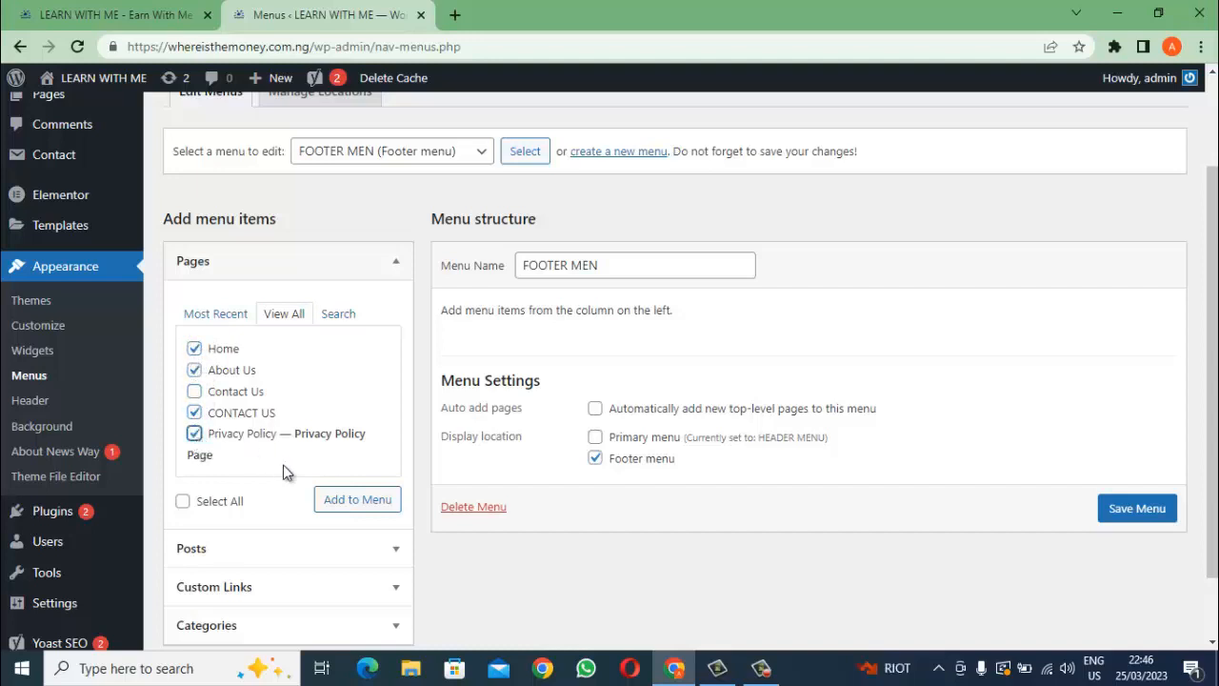
{"action": "left_click", "coordinate": [333, 503]}
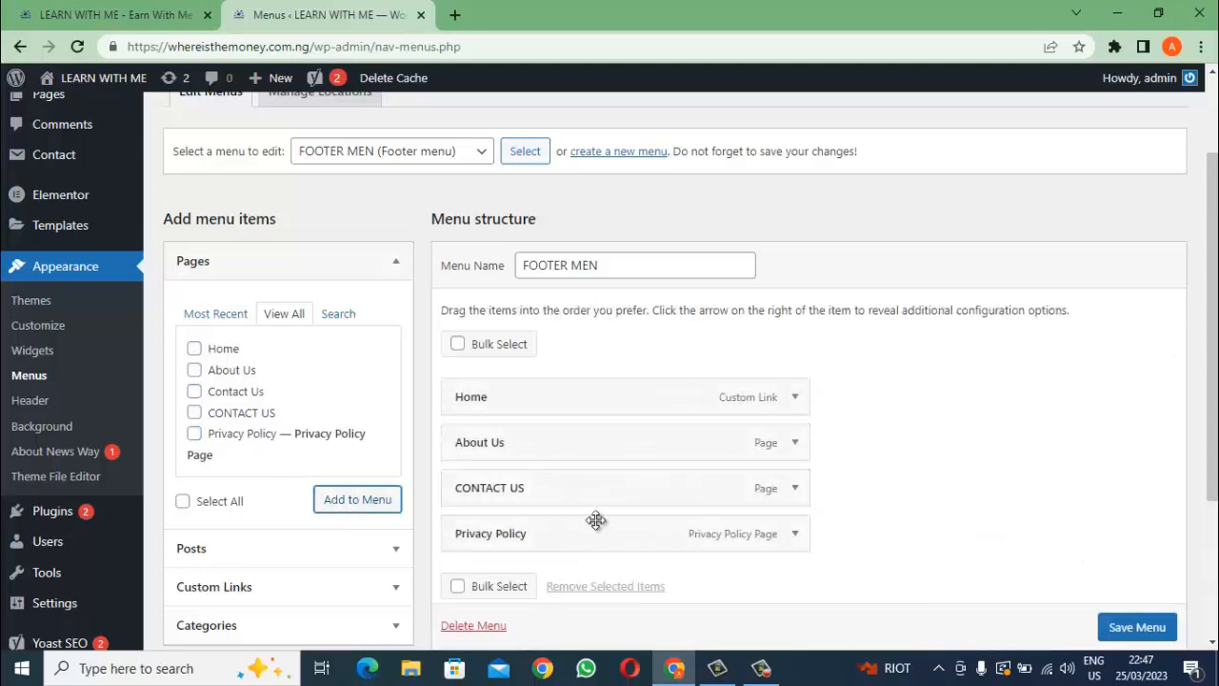
{"action": "scroll", "coordinate": [1152, 635], "scroll_direction": "down", "scroll_amount": 1}
{"action": "left_click", "coordinate": [1137, 627]}
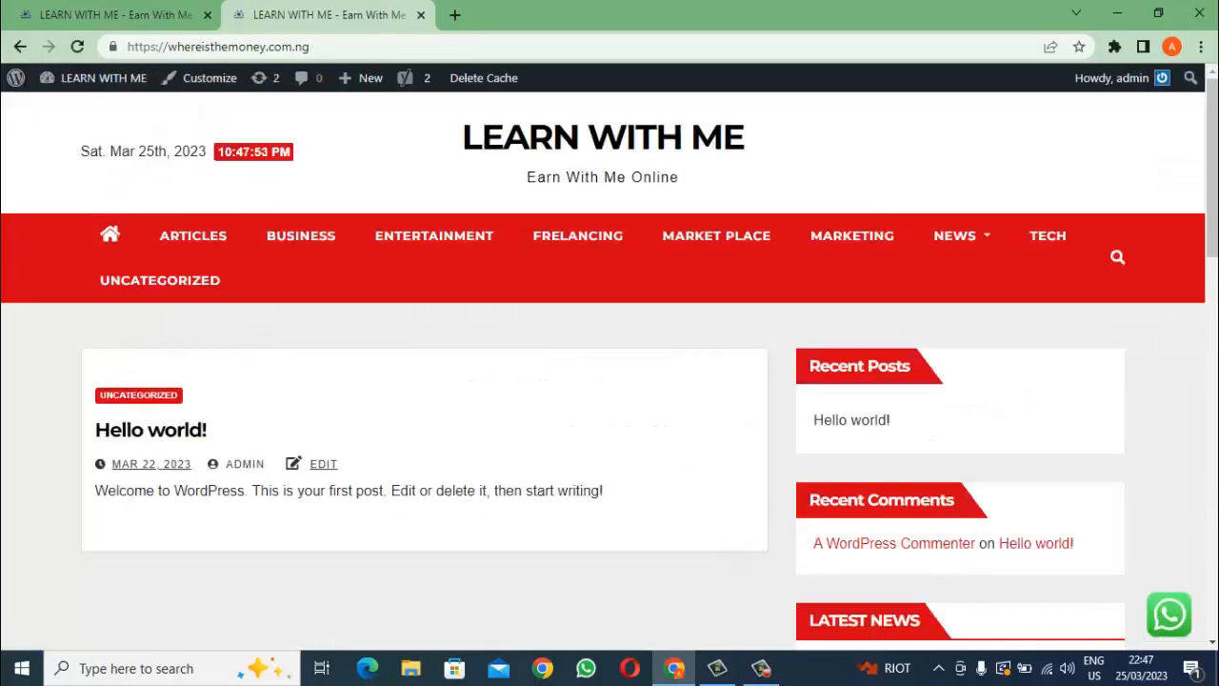
Examine the footer menu at the end of the live site's home page and follow its Home link.
{"action": "left_click_drag", "start_coordinate": [1215, 226], "coordinate": [1214, 601]}
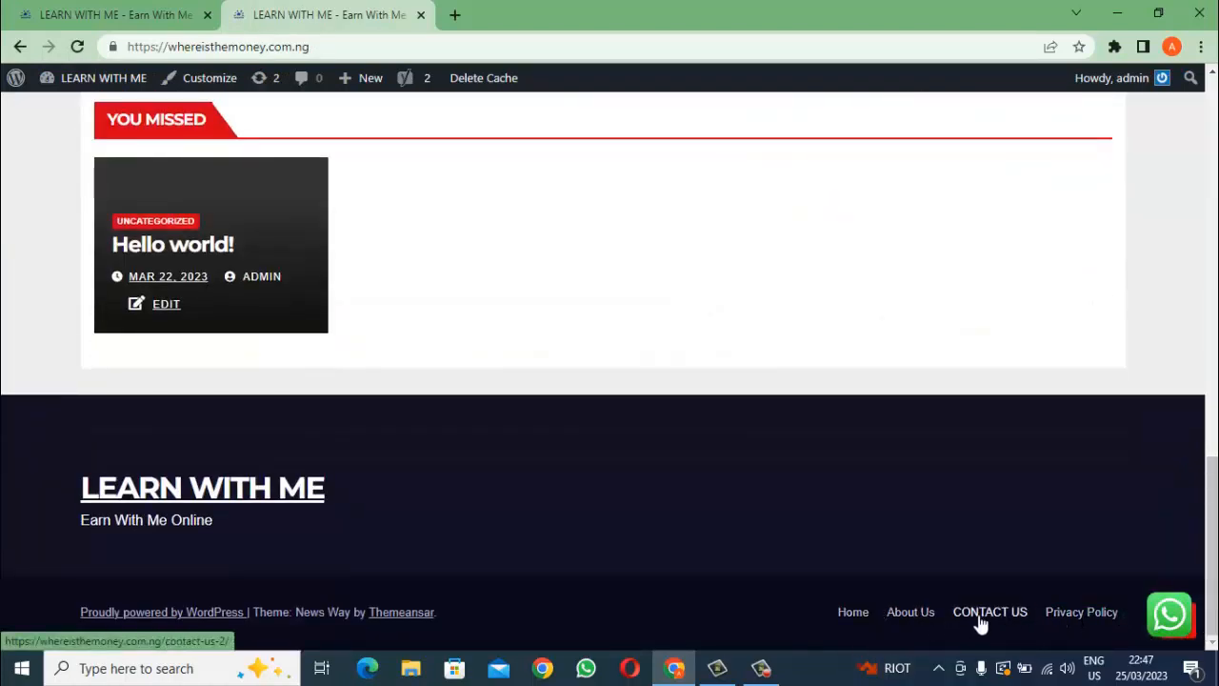
{"action": "left_click", "coordinate": [854, 619]}
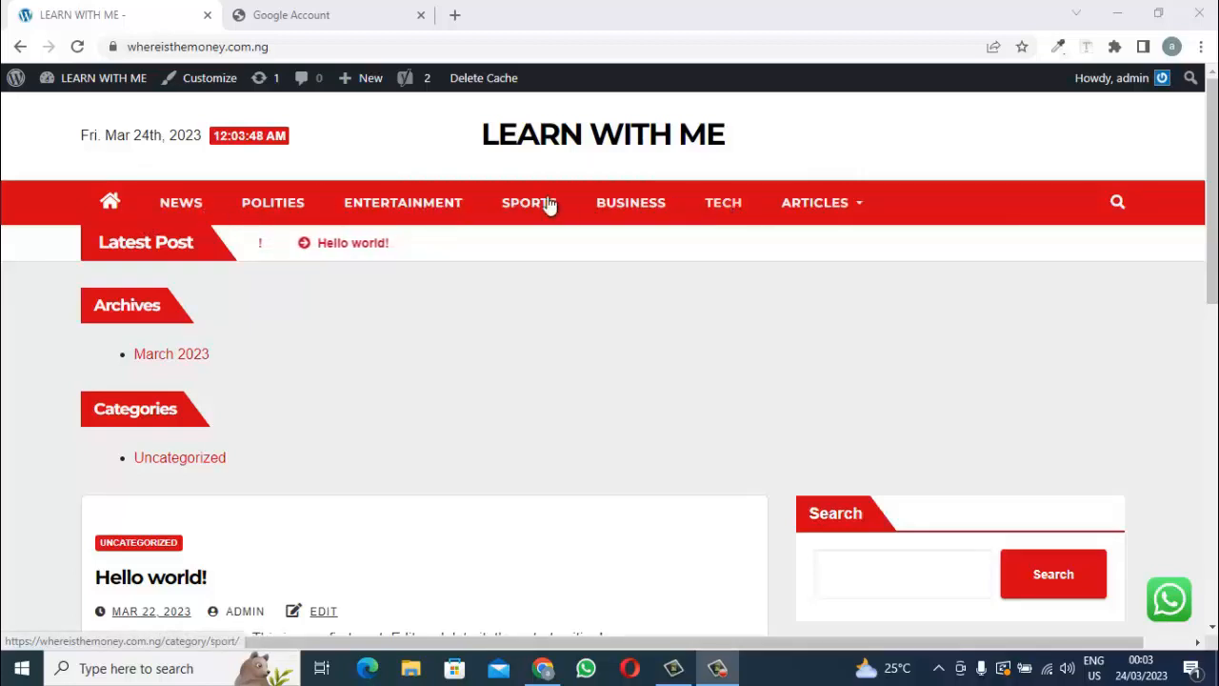
Go from the live site to the admin dashboard and open the menu editor.
{"action": "mouse_move", "coordinate": [89, 83]}
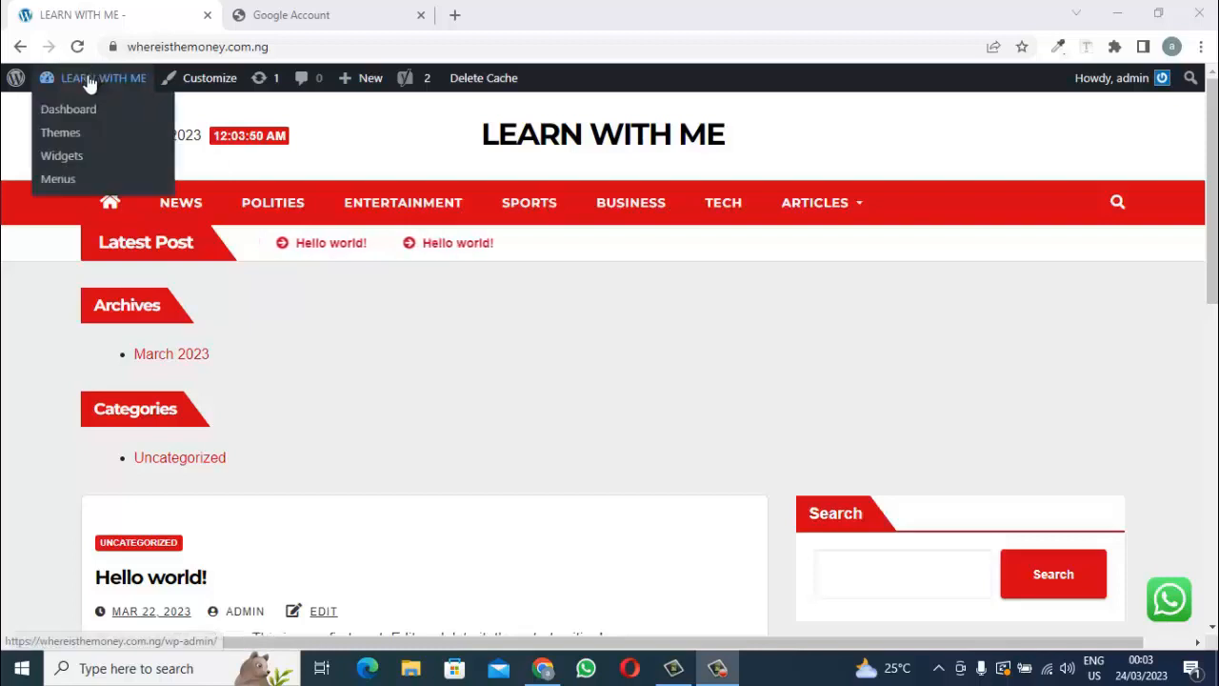
{"action": "left_click", "coordinate": [82, 112]}
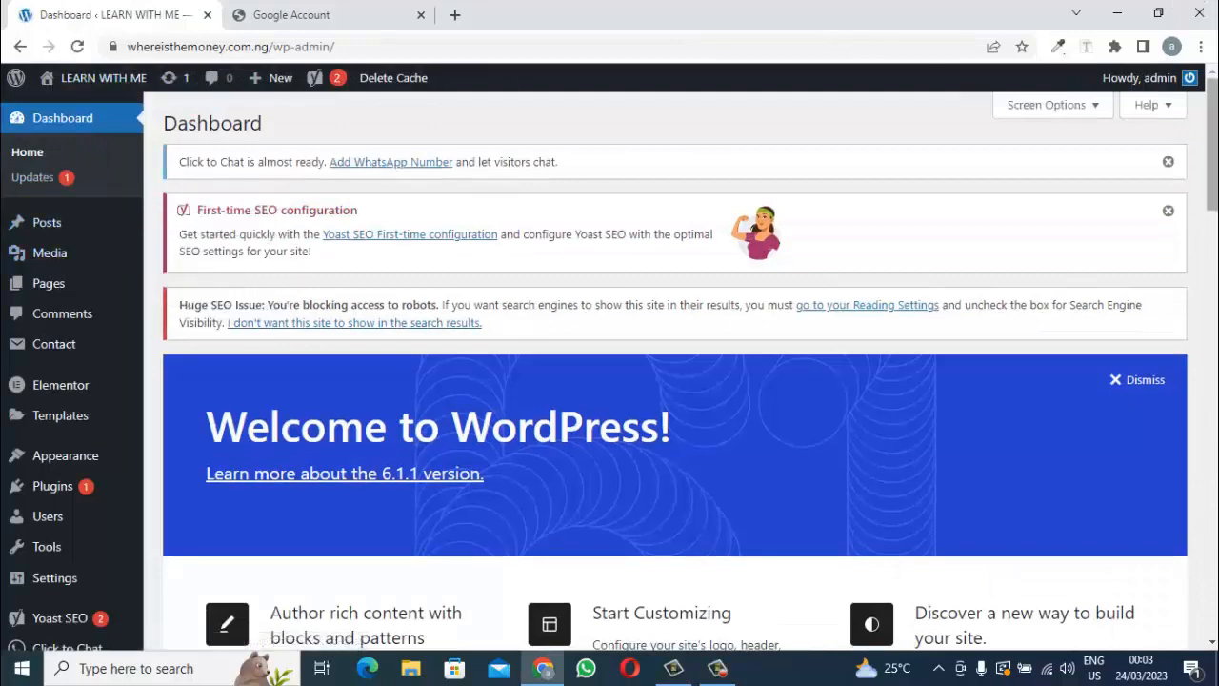
{"action": "left_click_drag", "start_coordinate": [1211, 121], "coordinate": [1211, 195]}
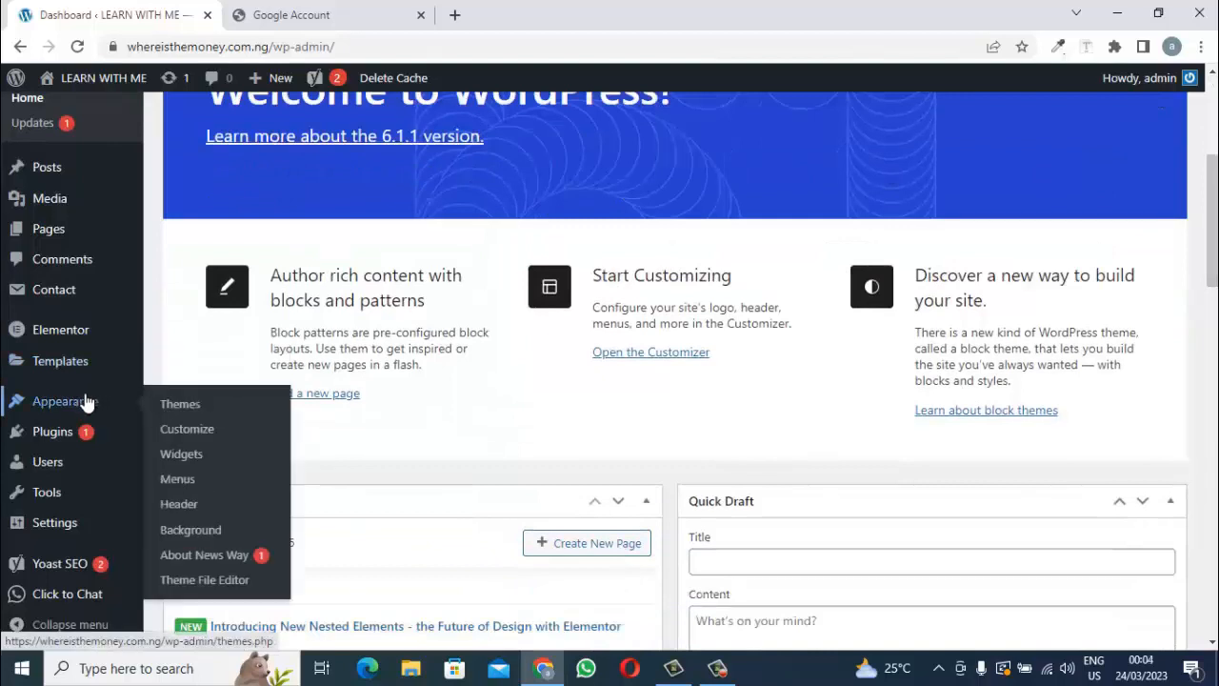
{"action": "mouse_move", "coordinate": [140, 445]}
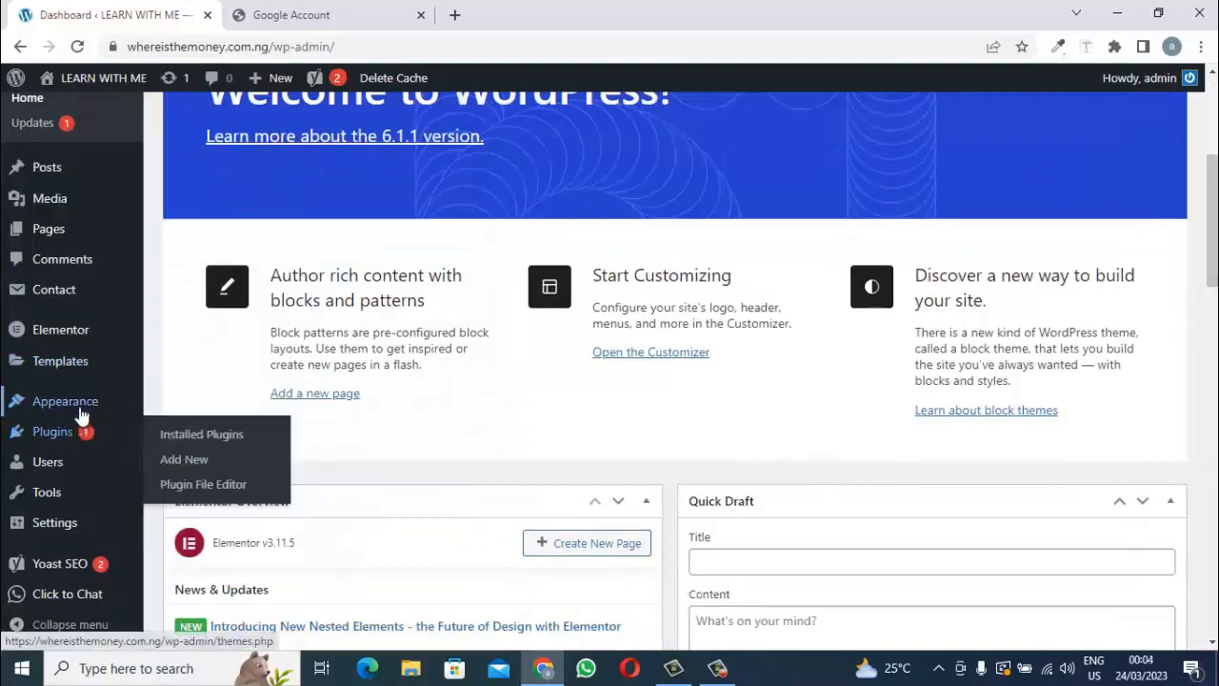
{"action": "mouse_move", "coordinate": [81, 407]}
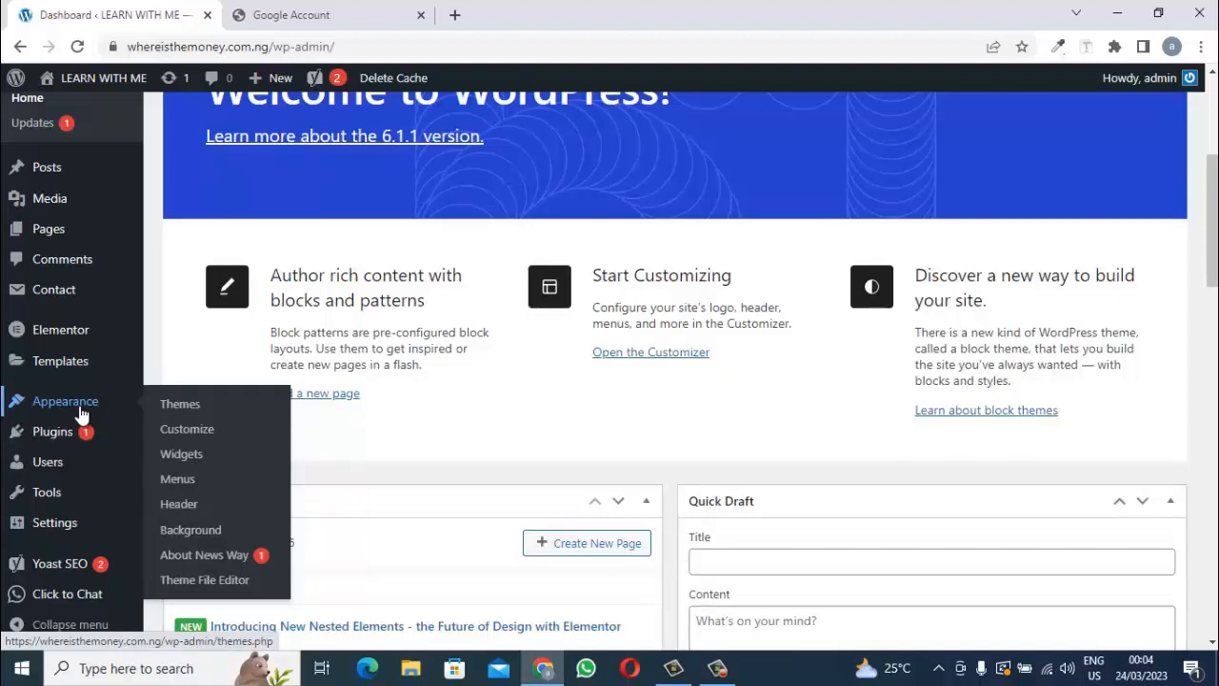
{"action": "left_click", "coordinate": [172, 484]}
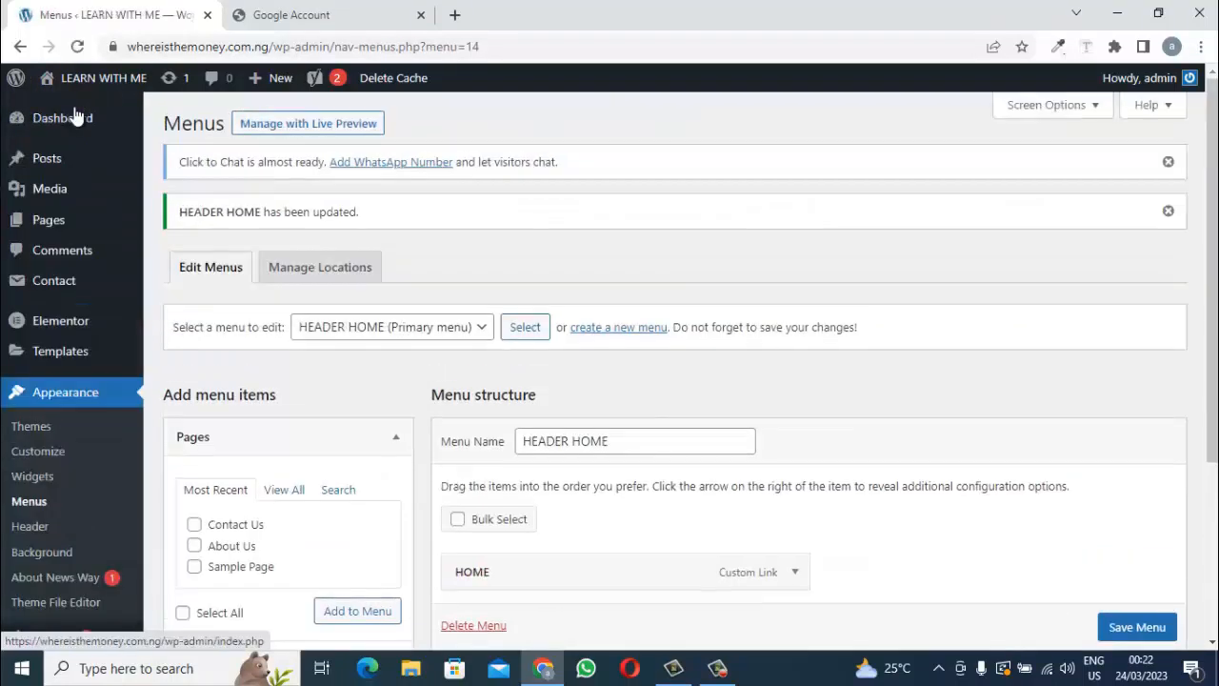
Visit the live site, and return through the admin dashboard to the menu editor.
{"action": "mouse_move", "coordinate": [77, 78]}
{"action": "left_click", "coordinate": [76, 111]}
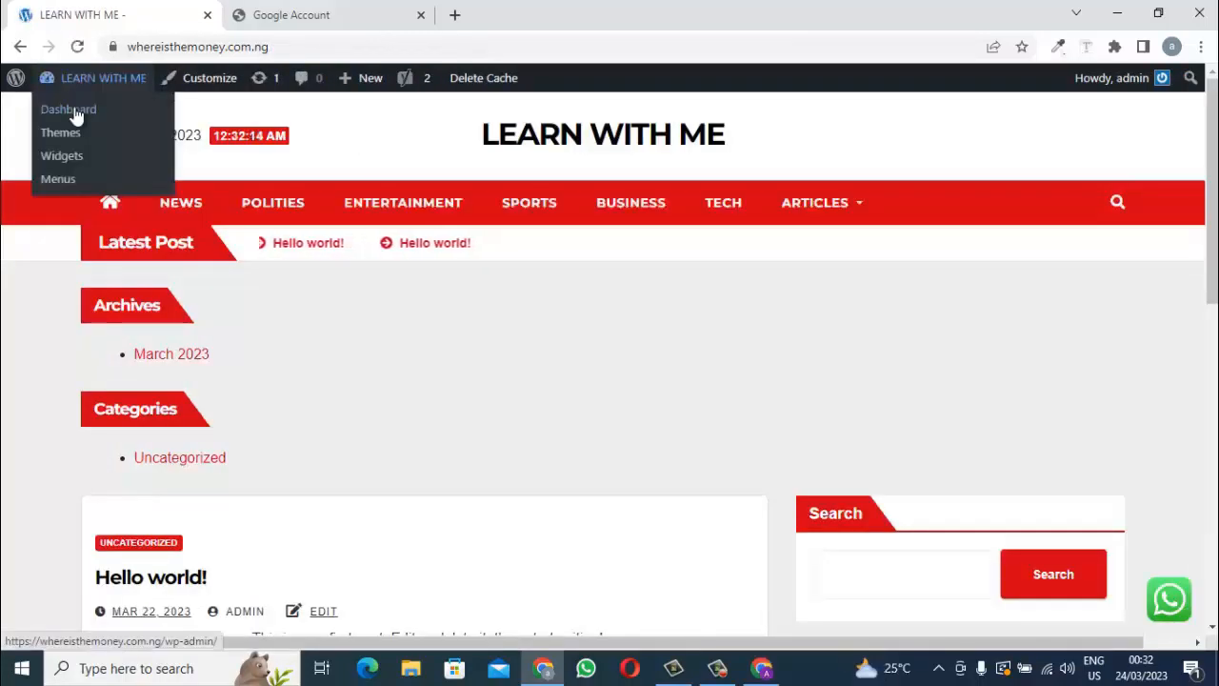
{"action": "left_click", "coordinate": [77, 114]}
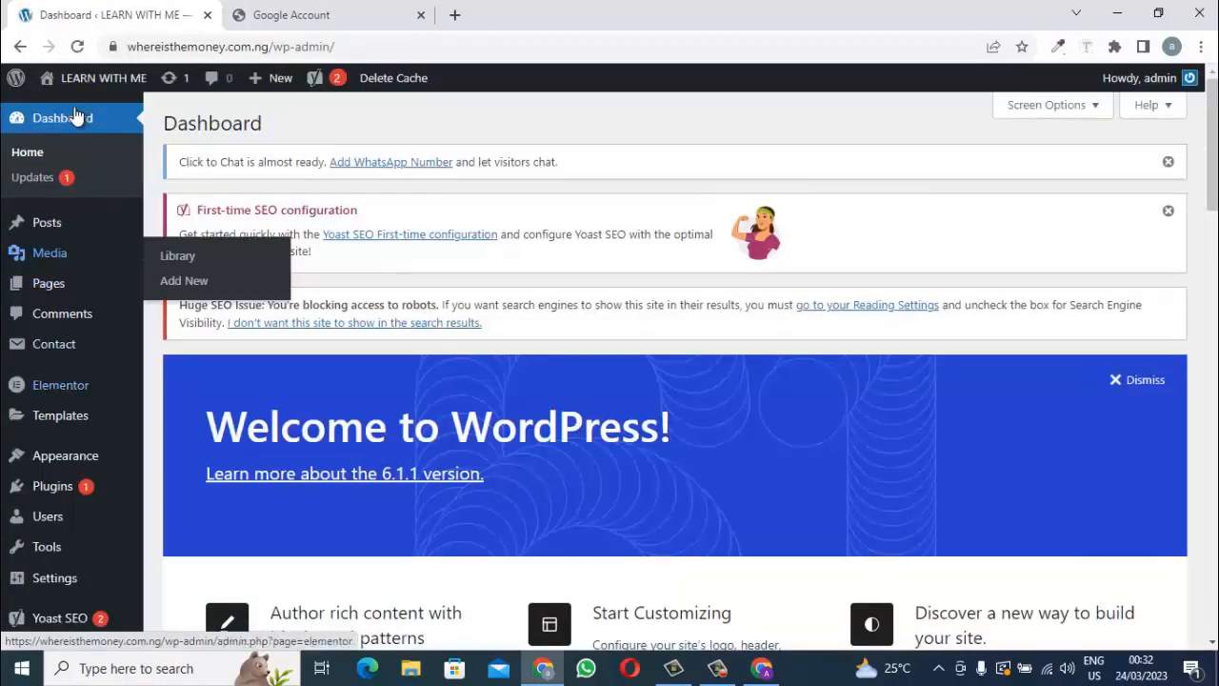
{"action": "mouse_move", "coordinate": [64, 455]}
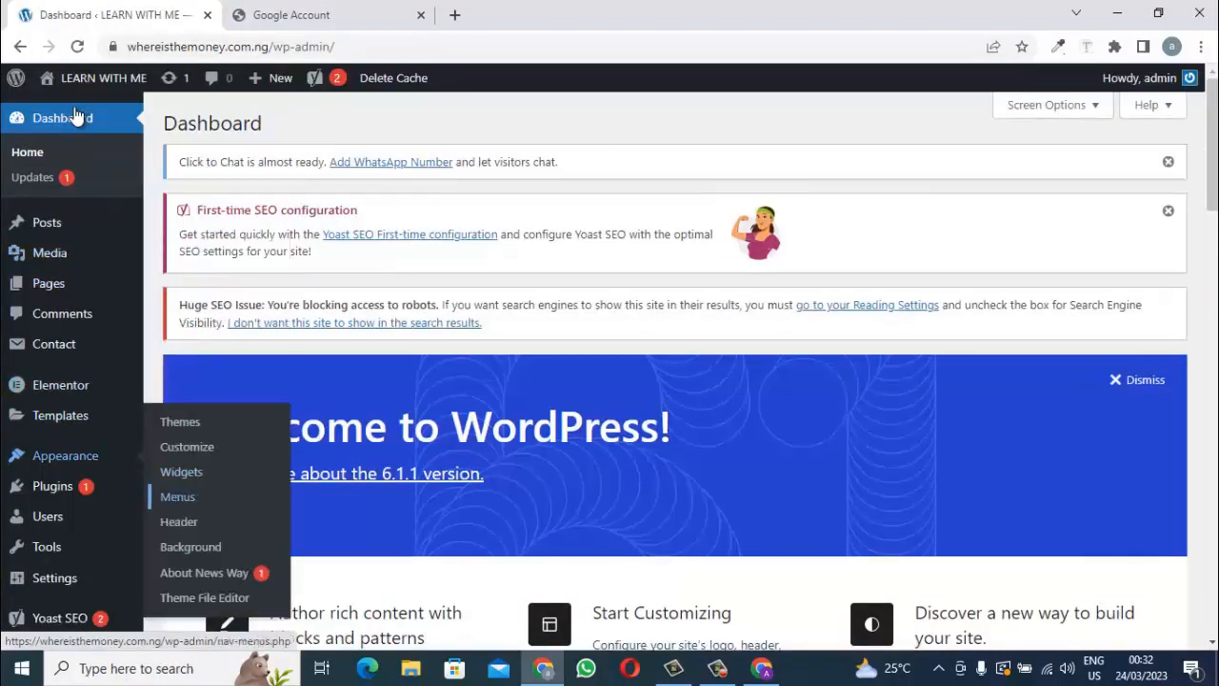
{"action": "left_click", "coordinate": [177, 496]}
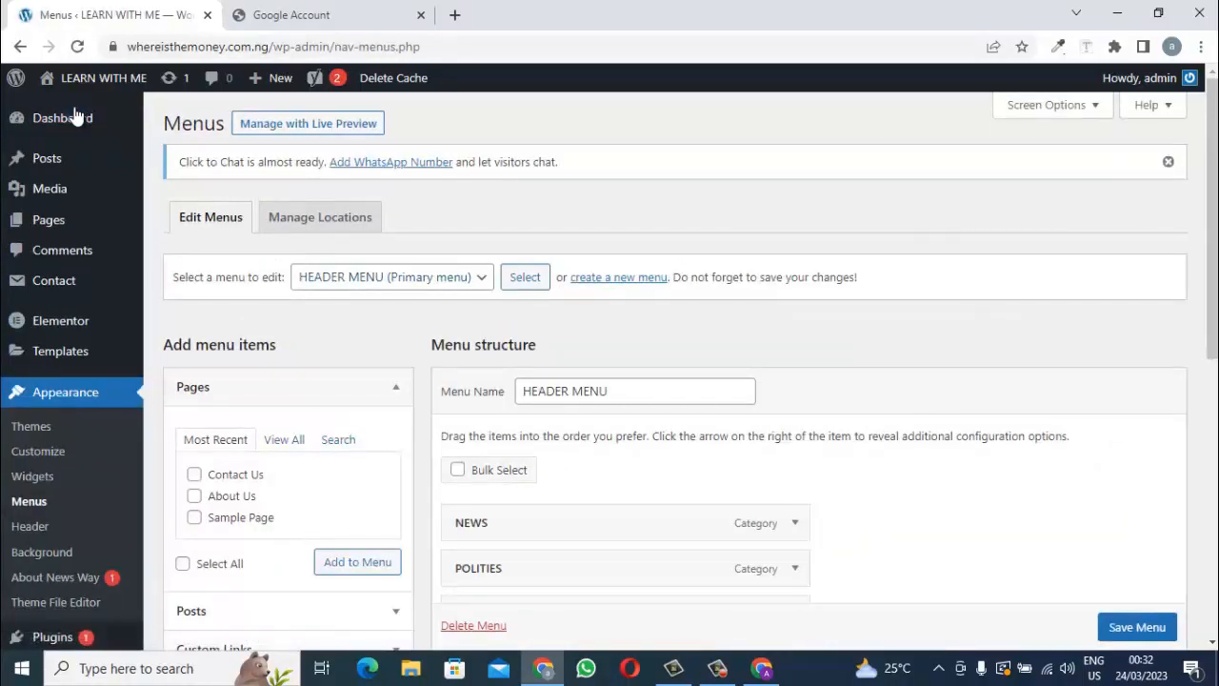
Load HEADER MENU (Primary menu) for editing and review its category items in the menu structure.
{"action": "left_click", "coordinate": [415, 277]}
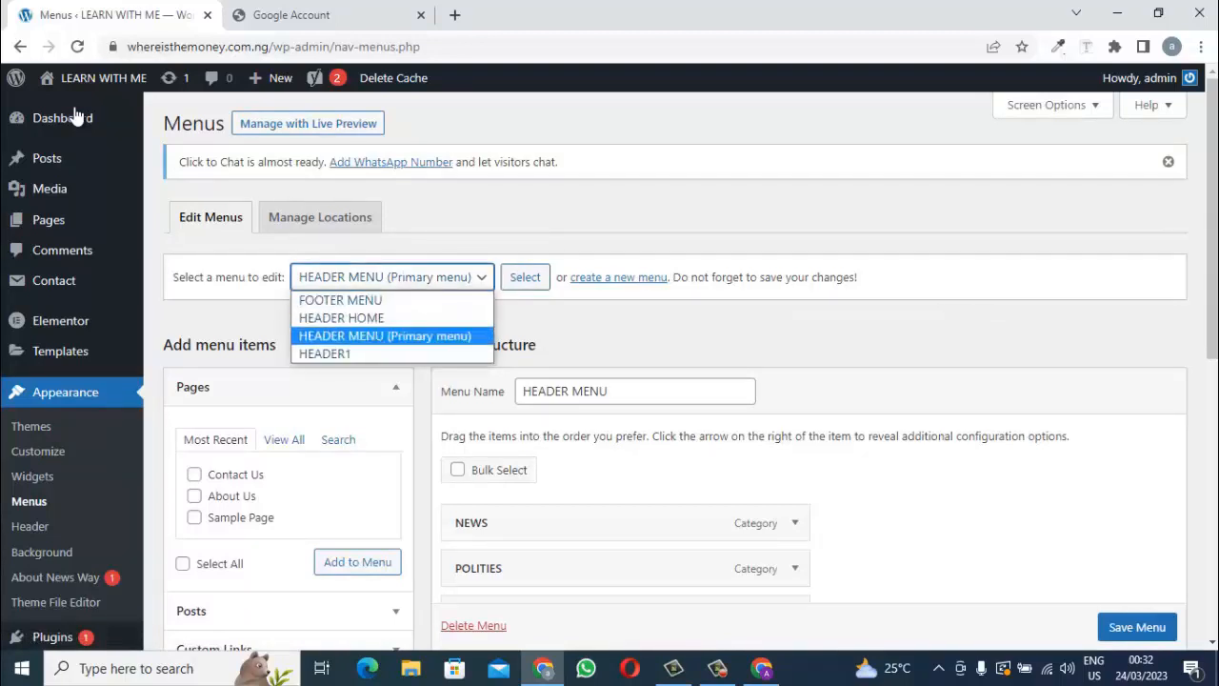
{"action": "left_click", "coordinate": [385, 336]}
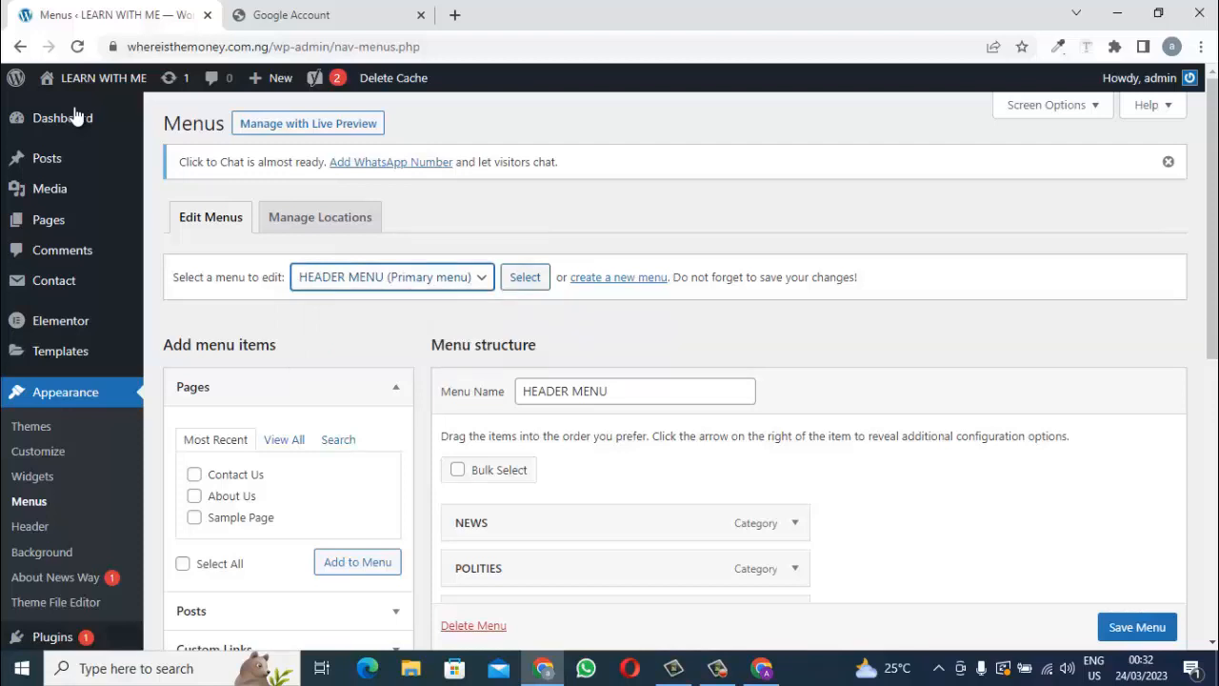
{"action": "left_click", "coordinate": [524, 277]}
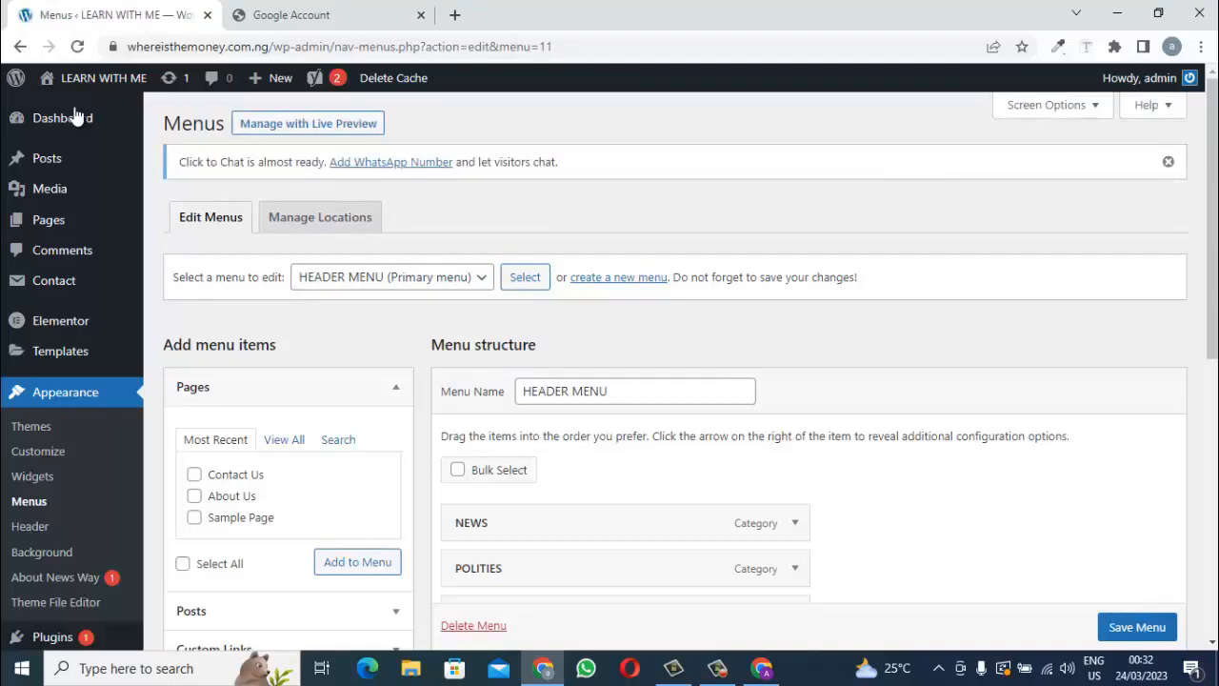
{"action": "scroll", "coordinate": [76, 114], "scroll_direction": "down", "scroll_amount": 2}
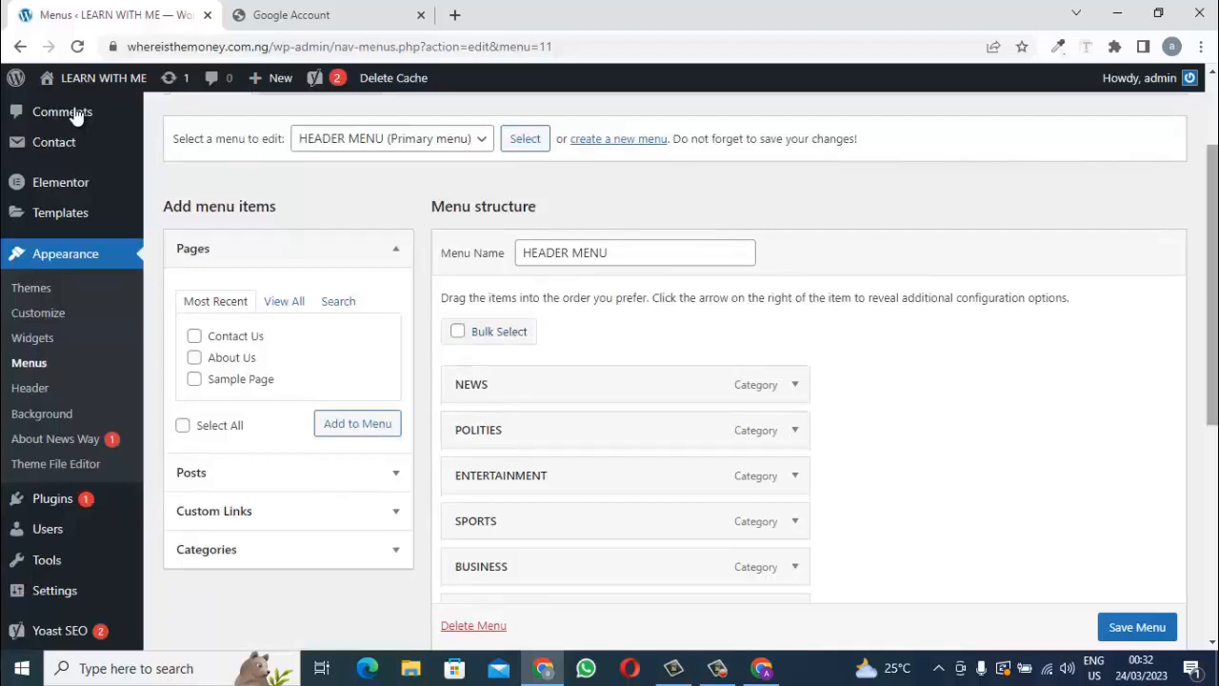
{"action": "scroll", "coordinate": [77, 114], "scroll_direction": "down", "scroll_amount": 3}
{"action": "scroll", "coordinate": [76, 114], "scroll_direction": "up", "scroll_amount": 2}
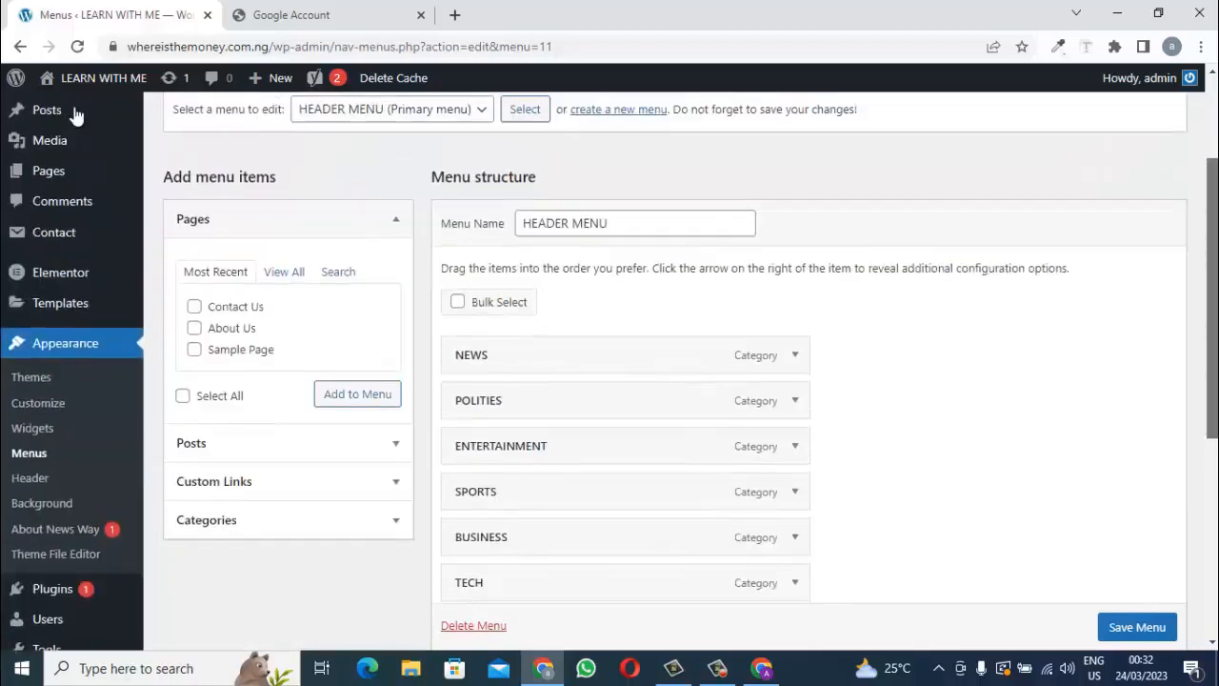
Add a custom link to the header menu with the URL whereisthemoney.com.ng and the link text HOME.
{"action": "scroll", "coordinate": [76, 114], "scroll_direction": "up", "scroll_amount": 1}
{"action": "scroll", "coordinate": [76, 115], "scroll_direction": "down", "scroll_amount": 5}
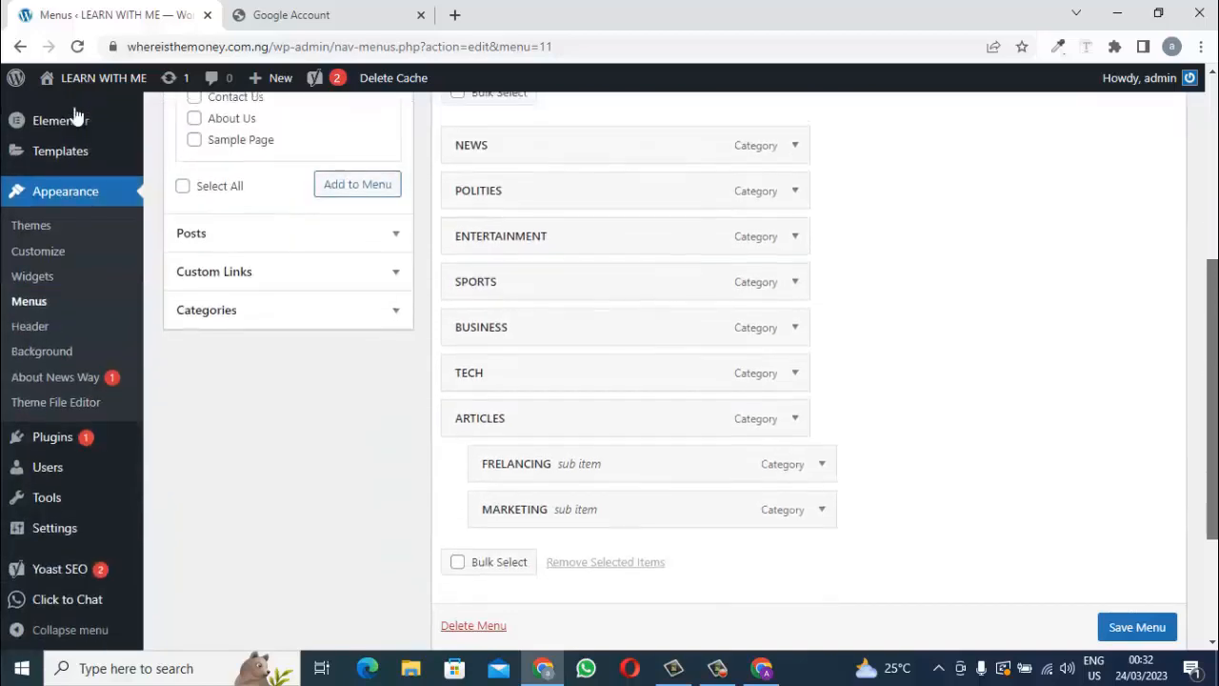
{"action": "scroll", "coordinate": [76, 115], "scroll_direction": "up", "scroll_amount": 4}
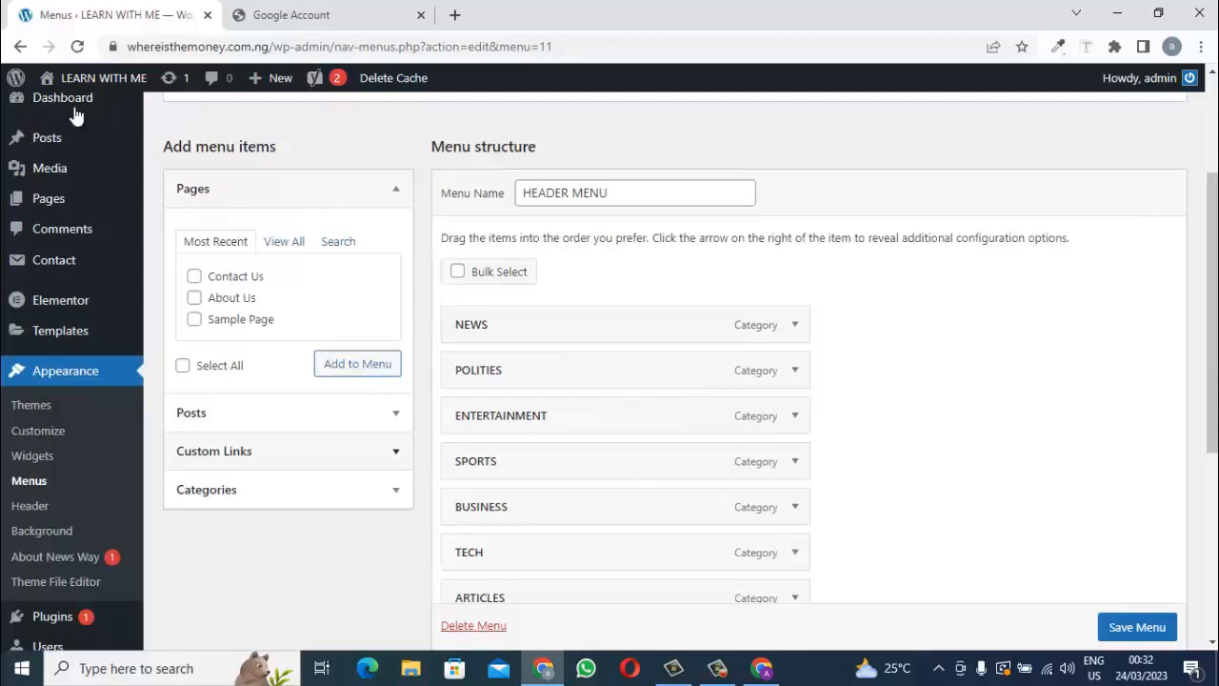
{"action": "left_click", "coordinate": [289, 452]}
{"action": "left_click", "coordinate": [320, 324]}
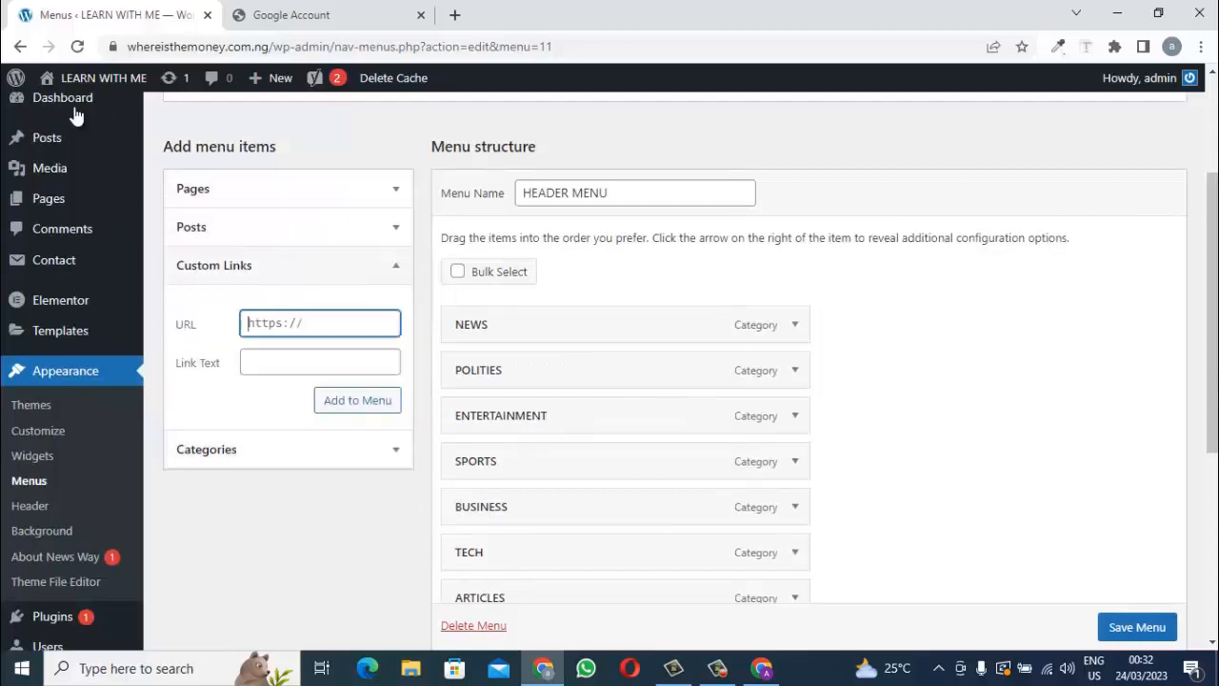
{"action": "type", "text": "whereisthe"}
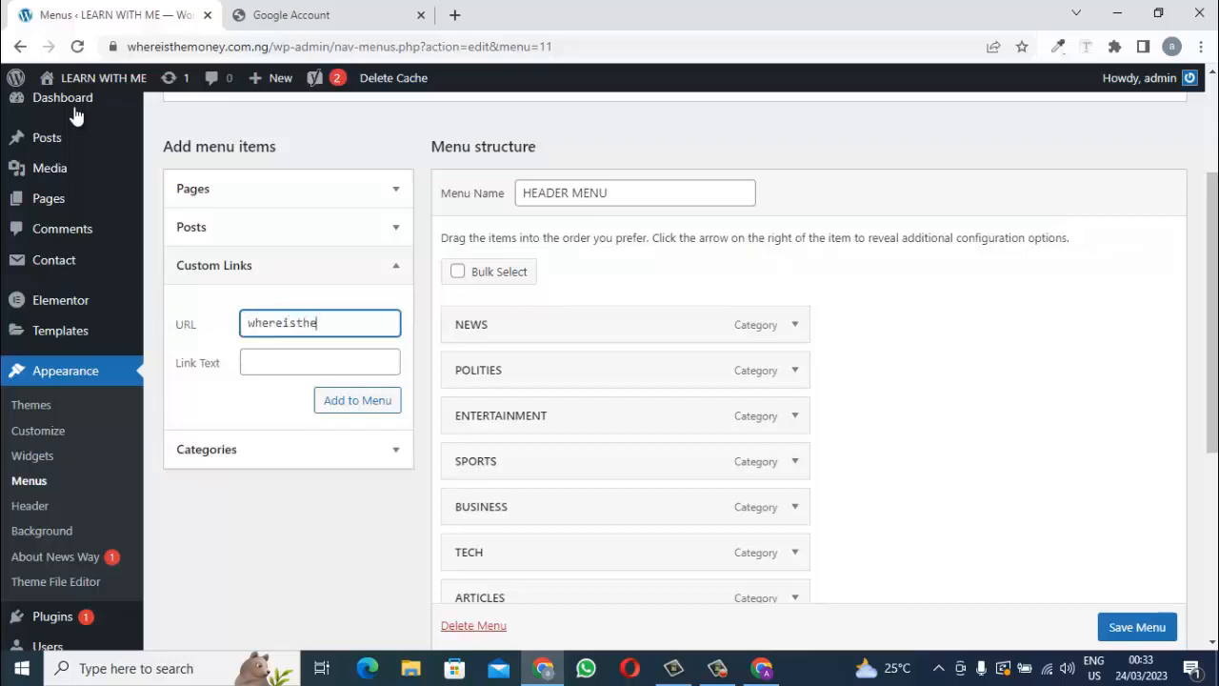
{"action": "type", "text": "money.com.ng"}
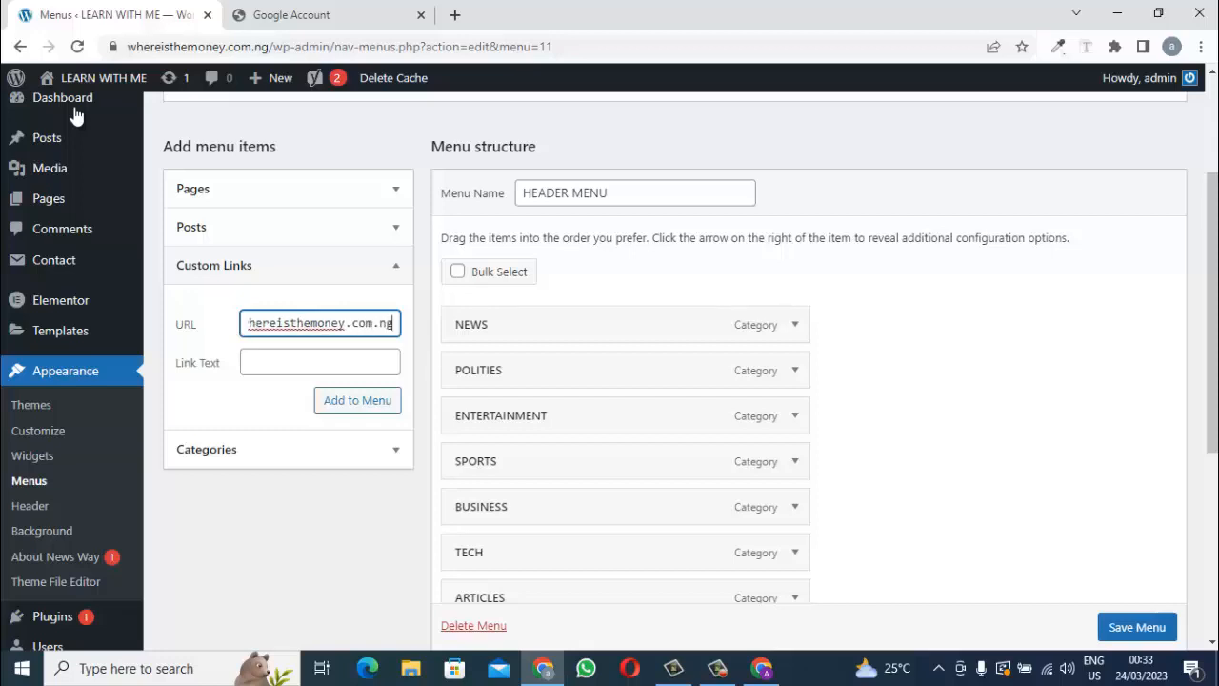
{"action": "key", "text": "Tab"}
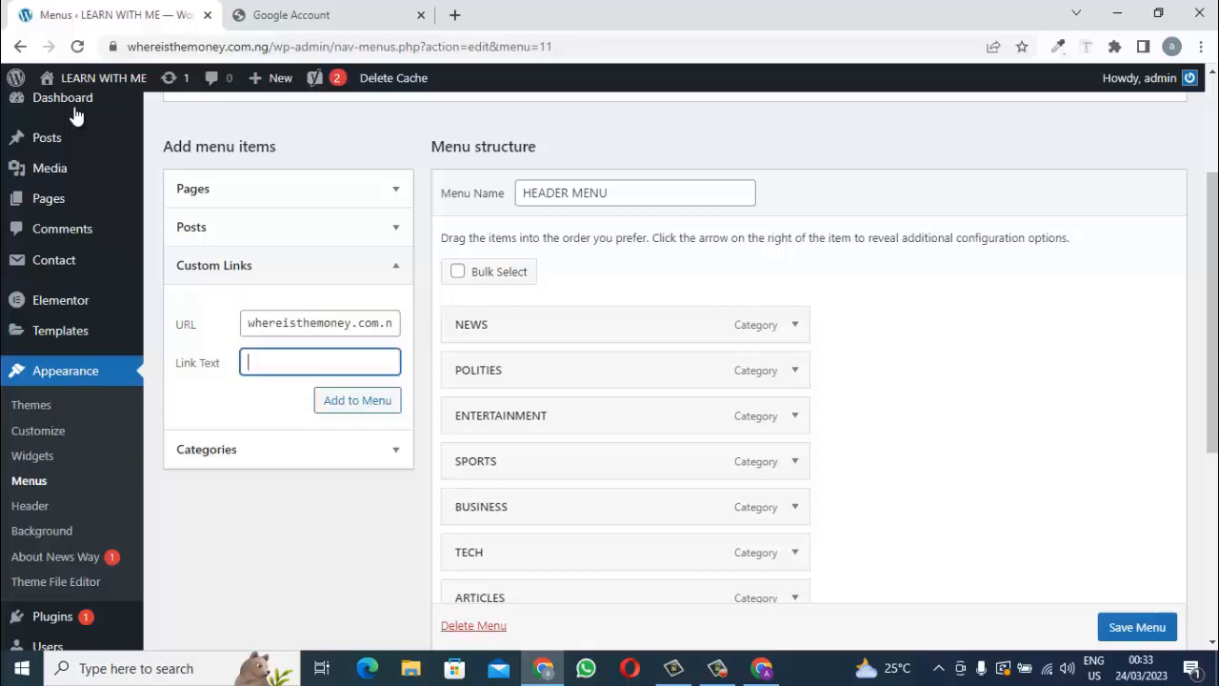
{"action": "type", "text": "HOME"}
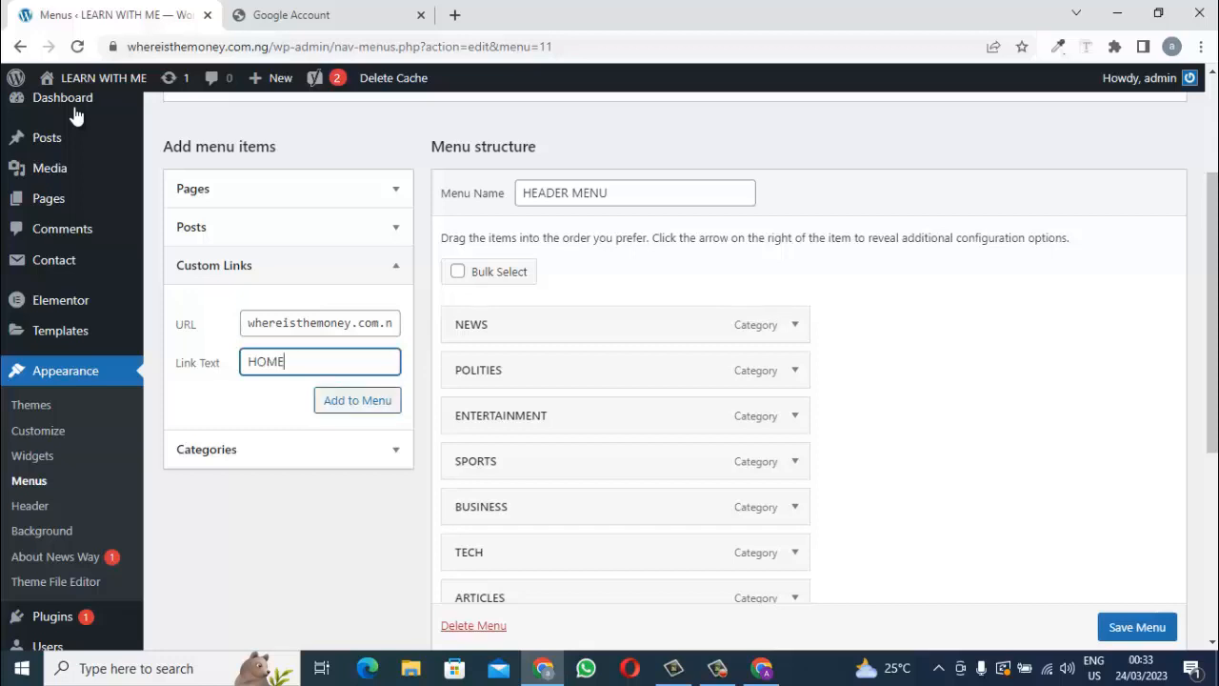
{"action": "key", "text": "Tab"}
{"action": "key", "text": "Return"}
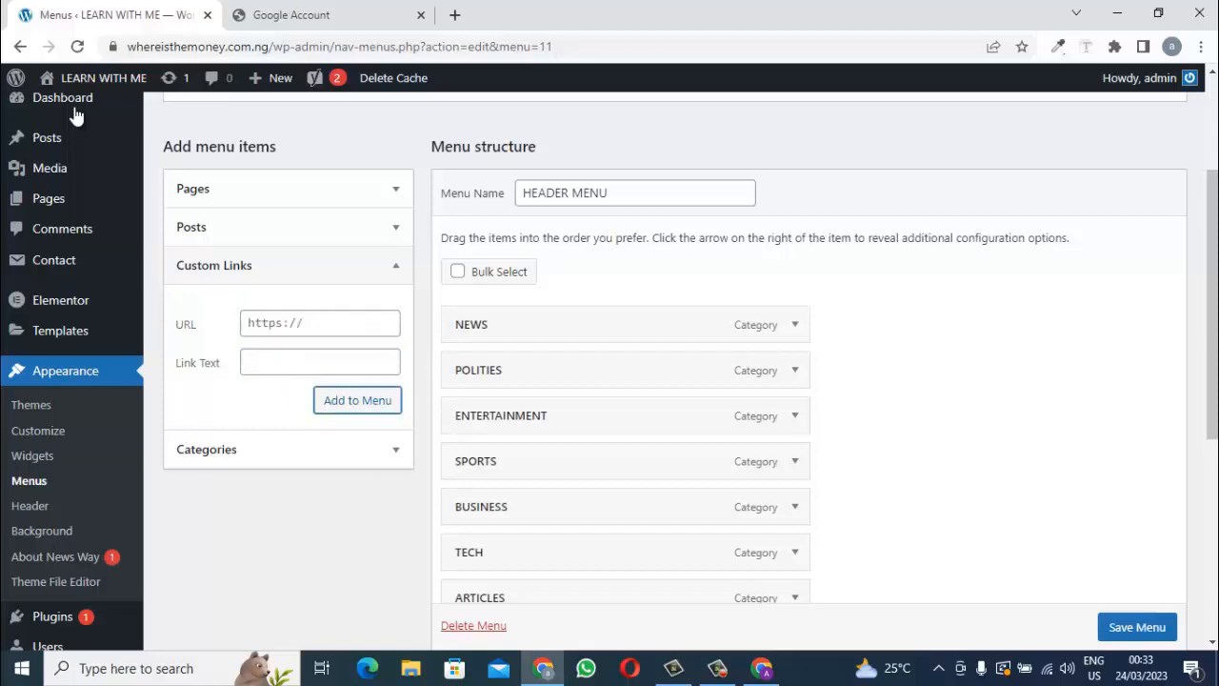
Save the header menu and visit the live site to check its navigation bar.
{"action": "left_click", "coordinate": [1137, 627]}
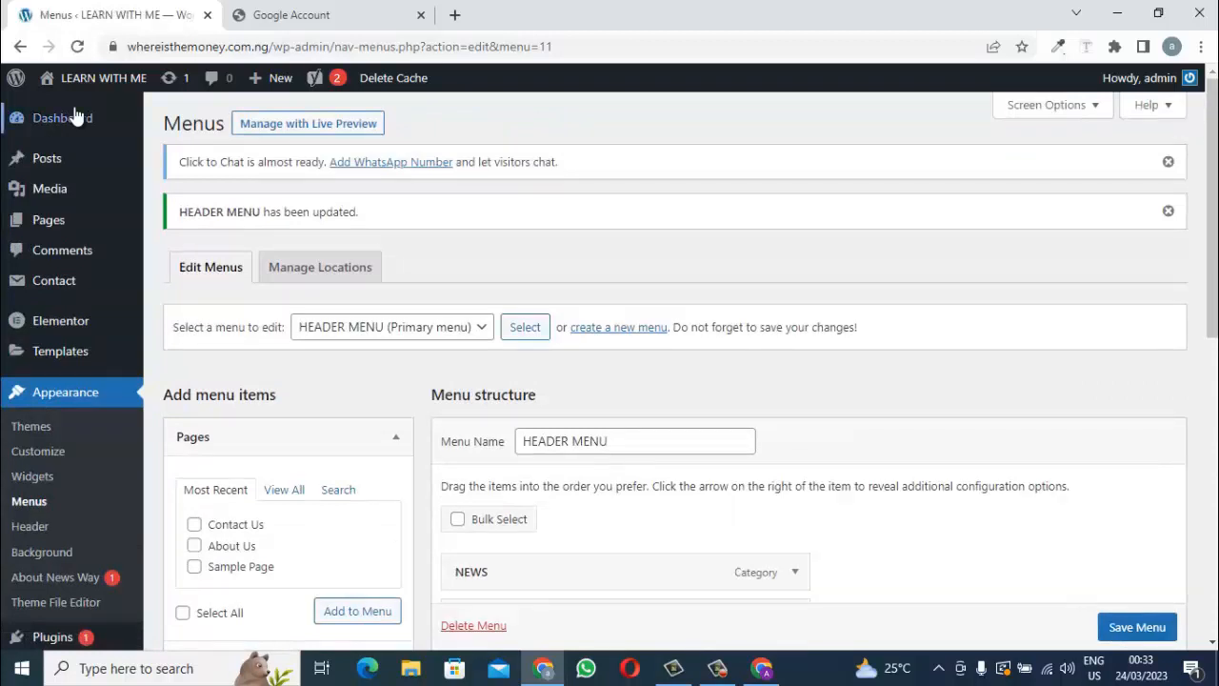
{"action": "mouse_move", "coordinate": [76, 80]}
{"action": "left_click", "coordinate": [63, 110]}
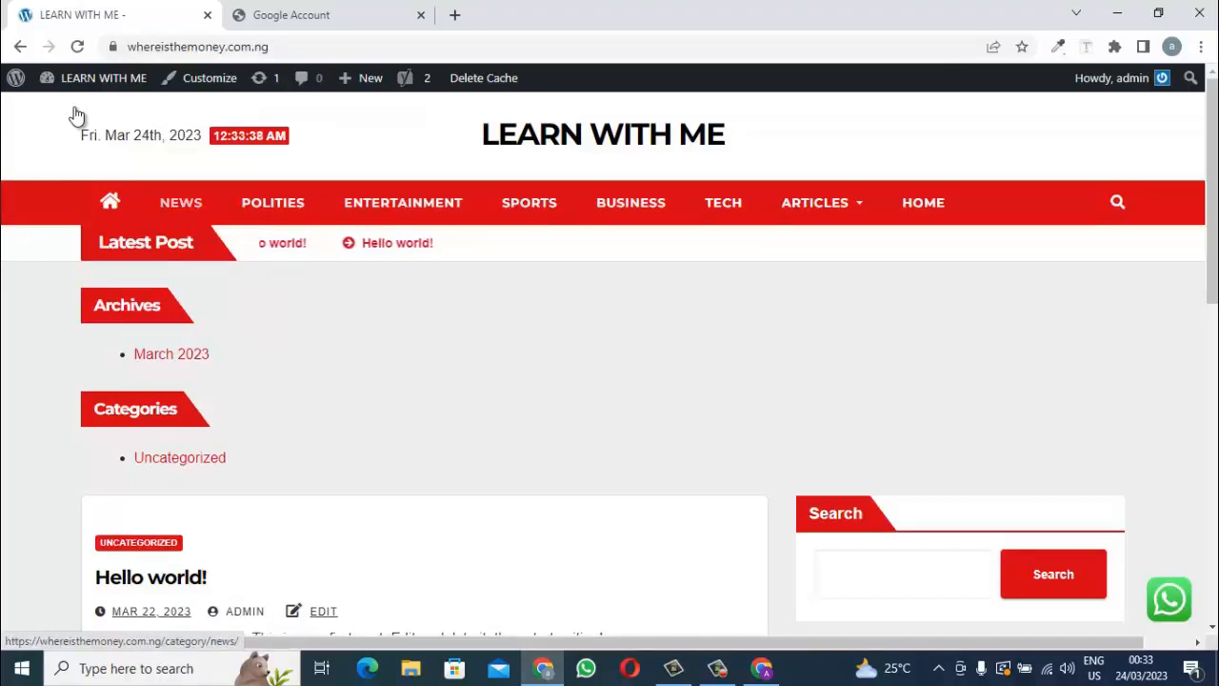
Move the HOME link to the first place in the HEADER MENU, save the menu, and view the live site.
{"action": "mouse_move", "coordinate": [77, 114]}
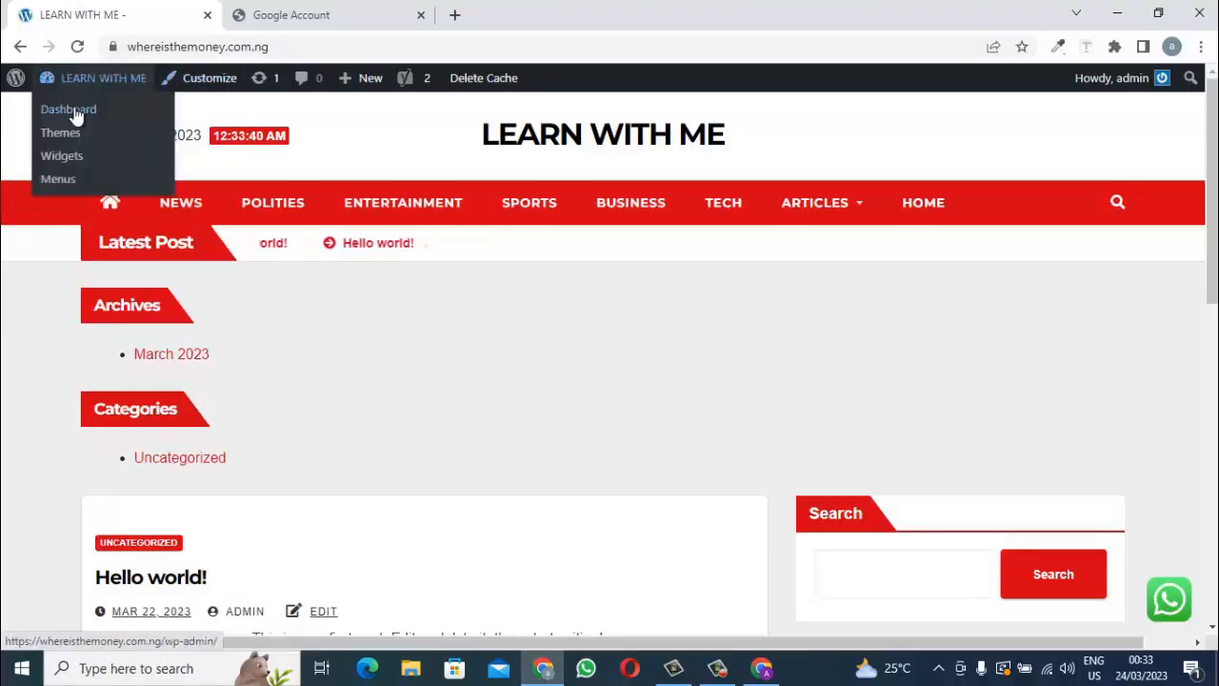
{"action": "left_click", "coordinate": [76, 112]}
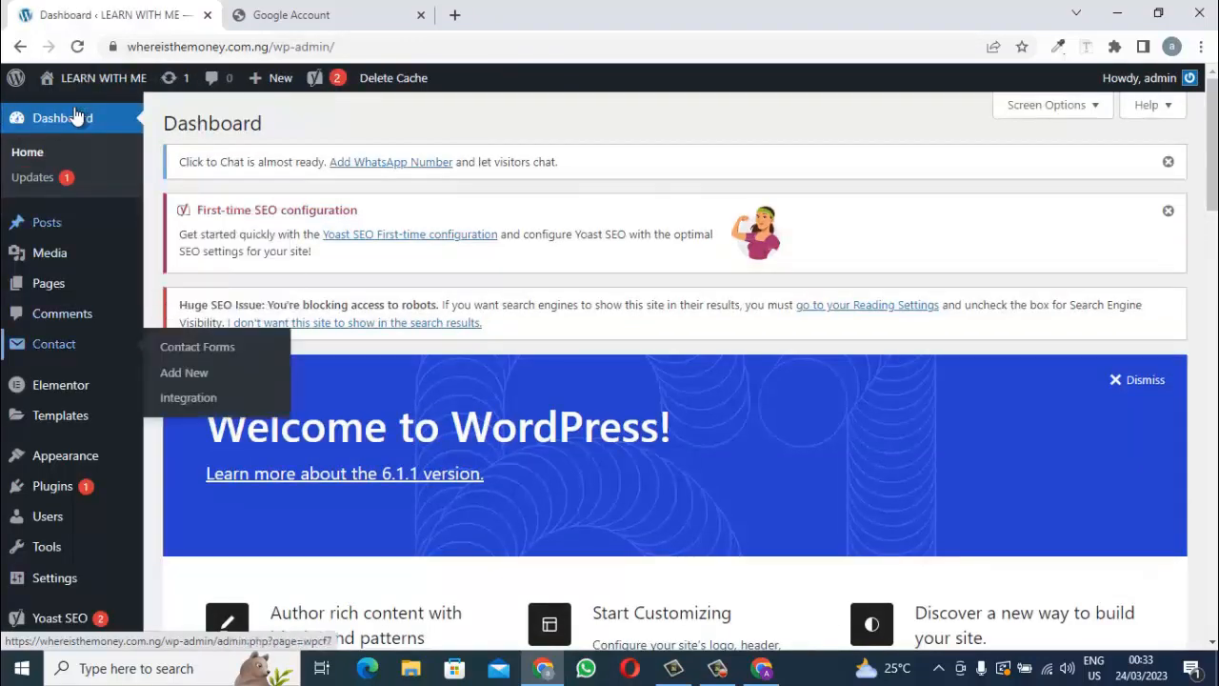
{"action": "mouse_move", "coordinate": [65, 455]}
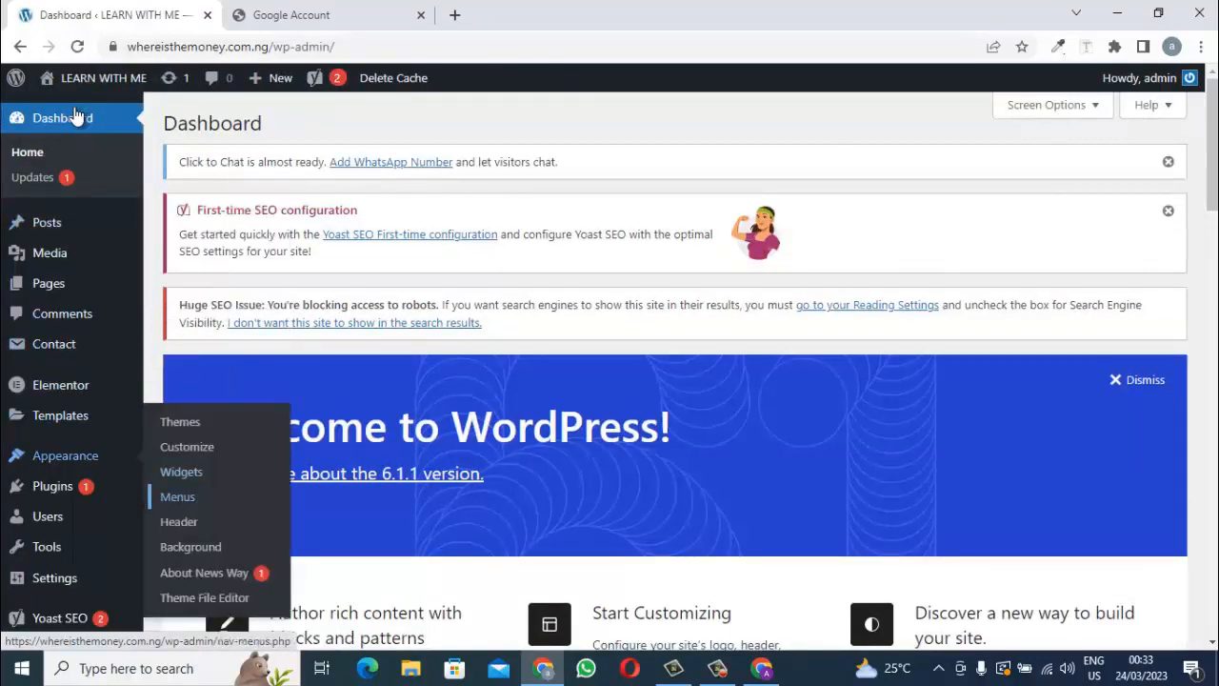
{"action": "left_click", "coordinate": [177, 496]}
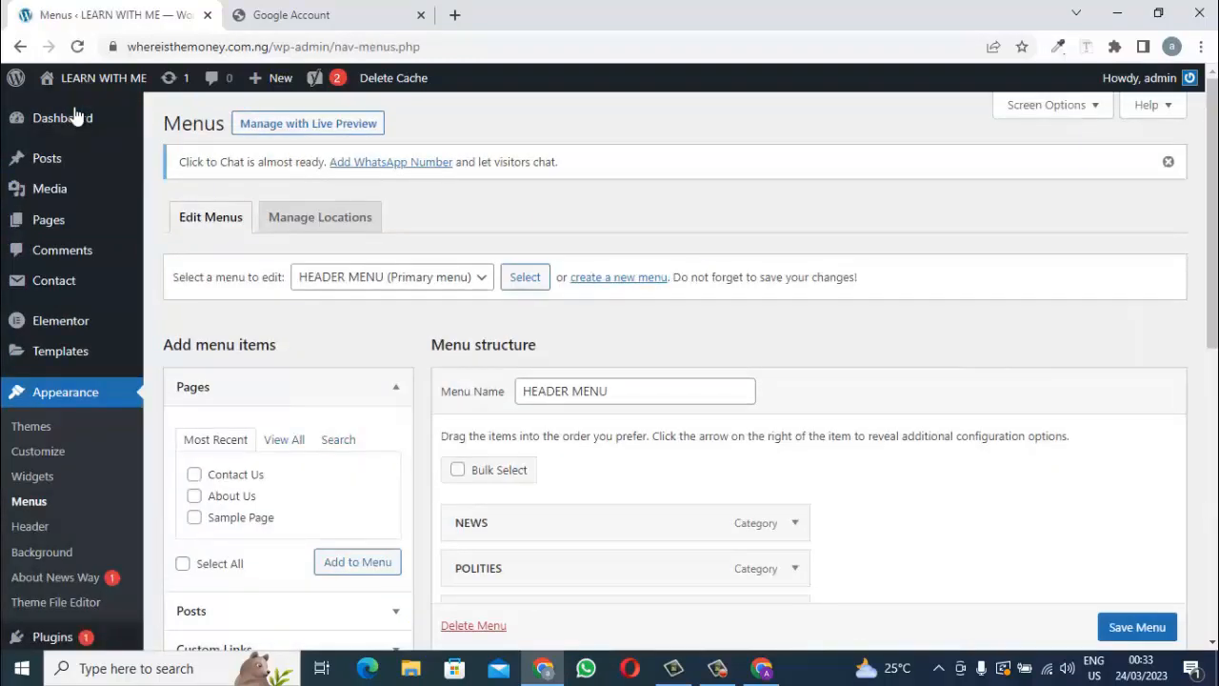
{"action": "scroll", "coordinate": [77, 114], "scroll_direction": "down", "scroll_amount": 5}
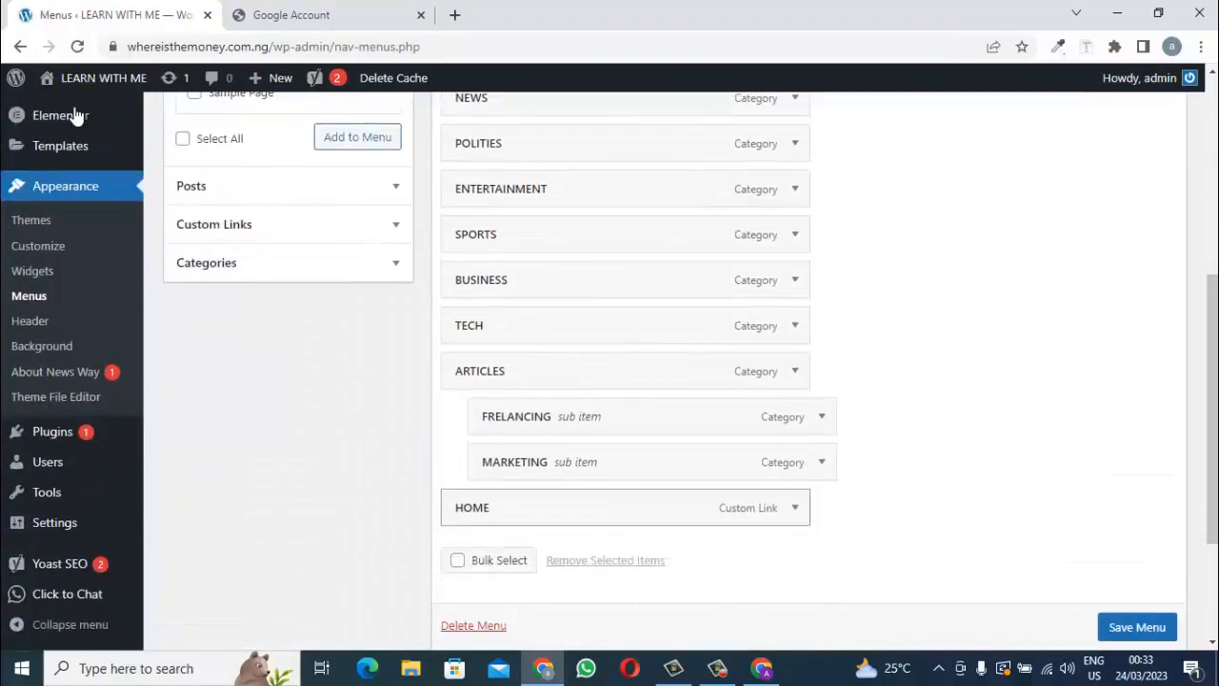
{"action": "mouse_move", "coordinate": [571, 508]}
{"action": "left_mouse_down"}
{"action": "mouse_move", "coordinate": [547, 440]}
{"action": "mouse_move", "coordinate": [583, 341]}
{"action": "mouse_move", "coordinate": [540, 239]}
{"action": "mouse_move", "coordinate": [563, 90]}
{"action": "mouse_move", "coordinate": [559, 221]}
{"action": "left_mouse_up"}
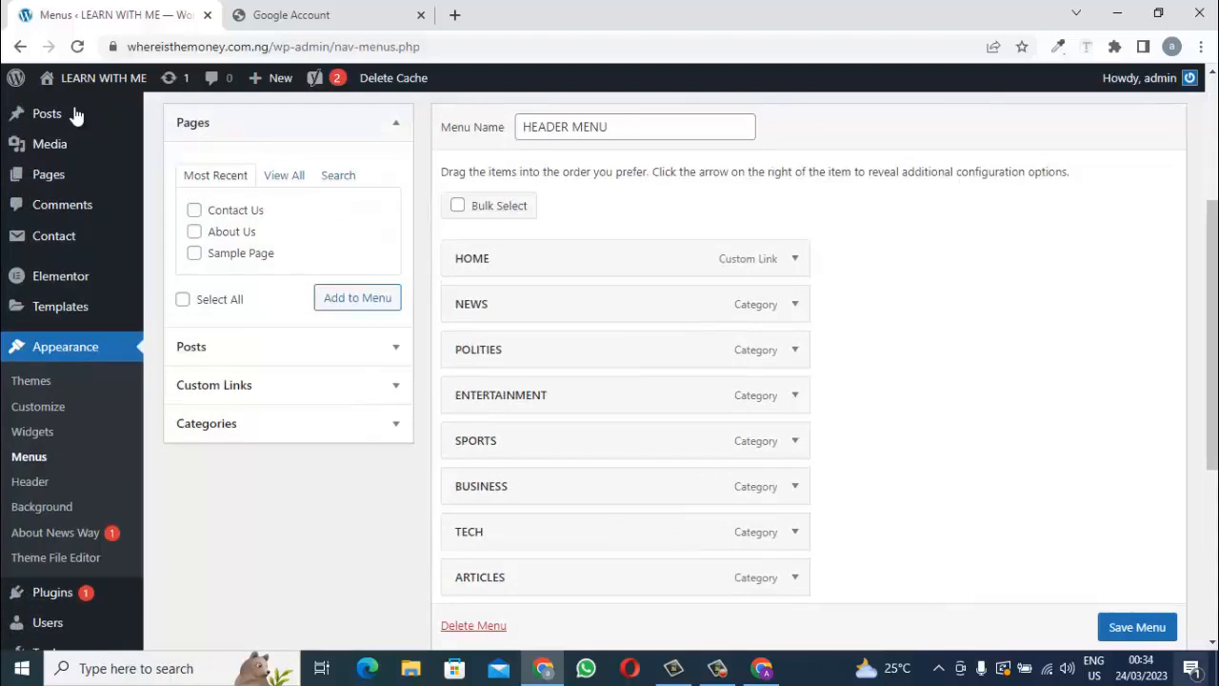
{"action": "scroll", "coordinate": [76, 114], "scroll_direction": "down", "scroll_amount": 1}
{"action": "left_click", "coordinate": [1137, 627]}
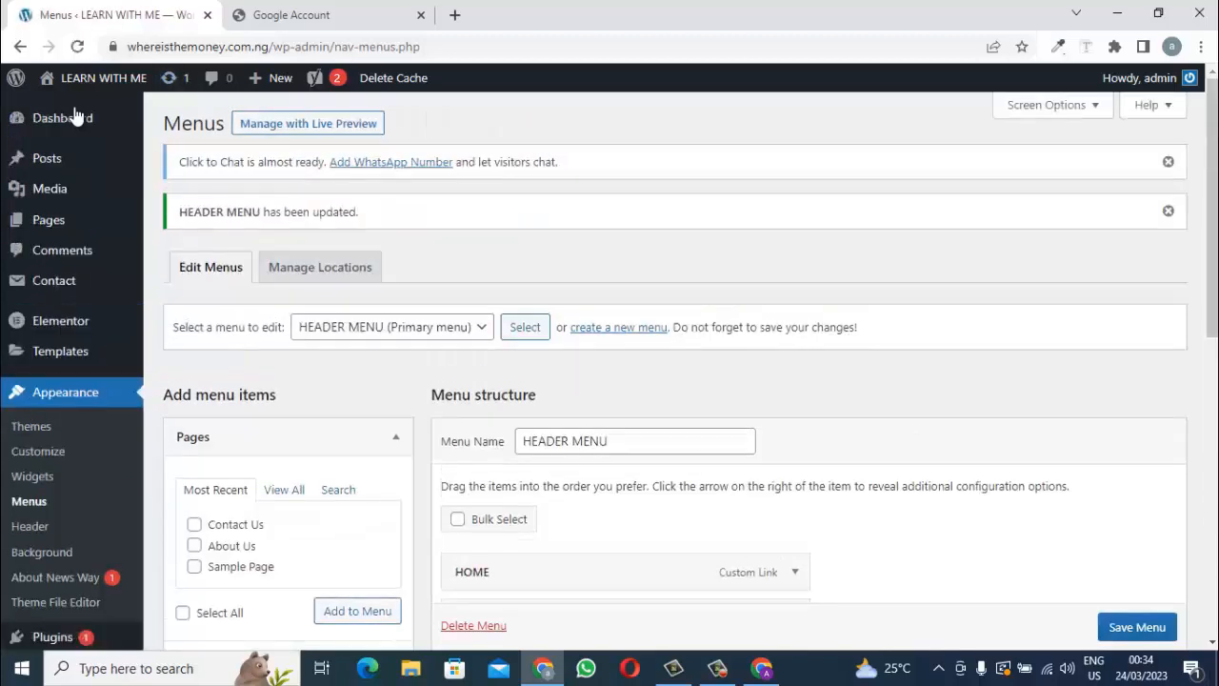
{"action": "left_click", "coordinate": [63, 110]}
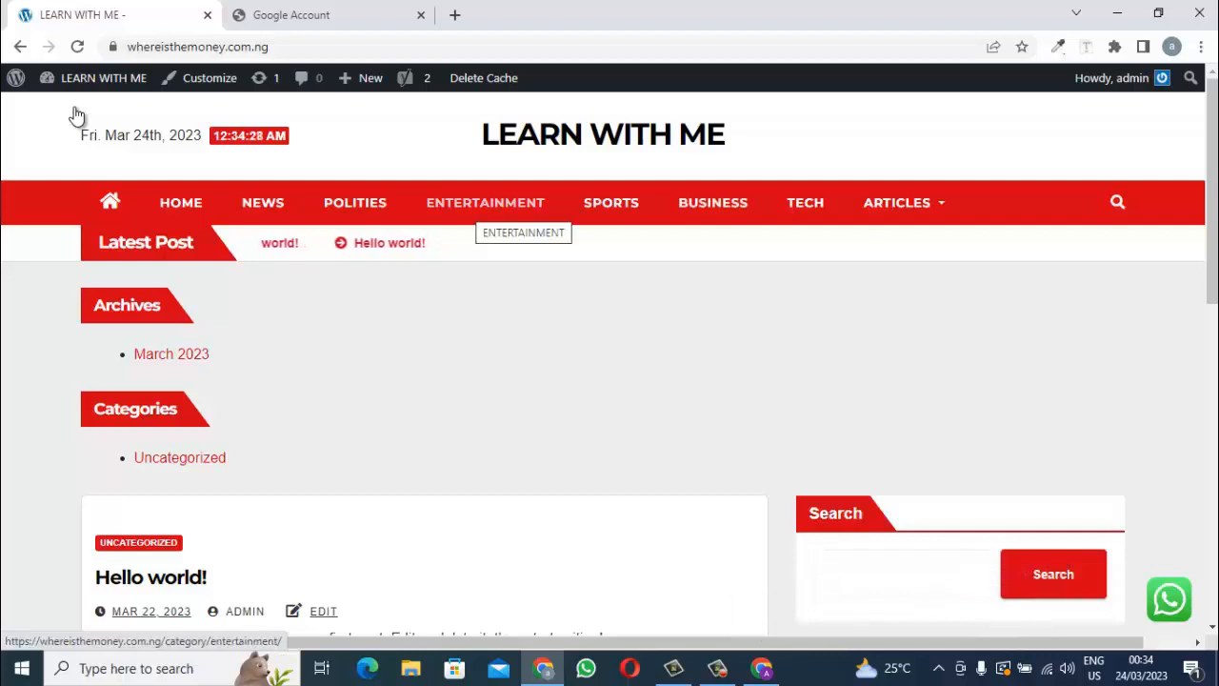
In the Reading settings, set each post in a feed to Excerpt and save the changes.
{"action": "mouse_move", "coordinate": [362, 78]}
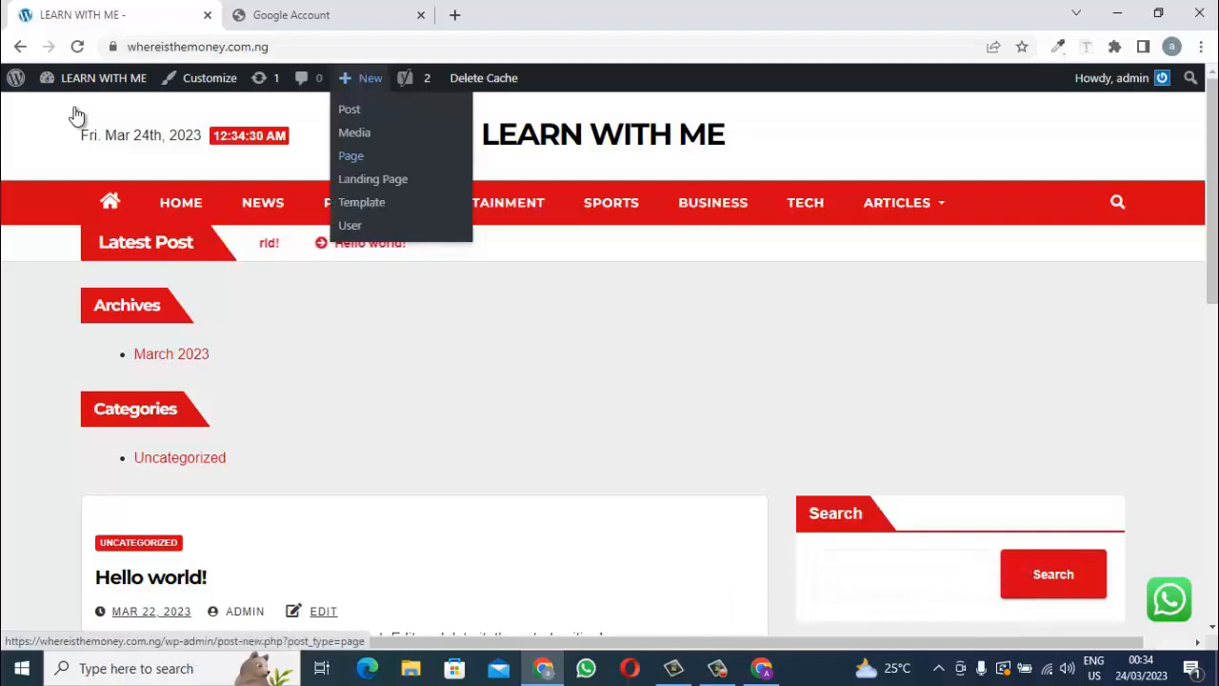
{"action": "mouse_move", "coordinate": [76, 112]}
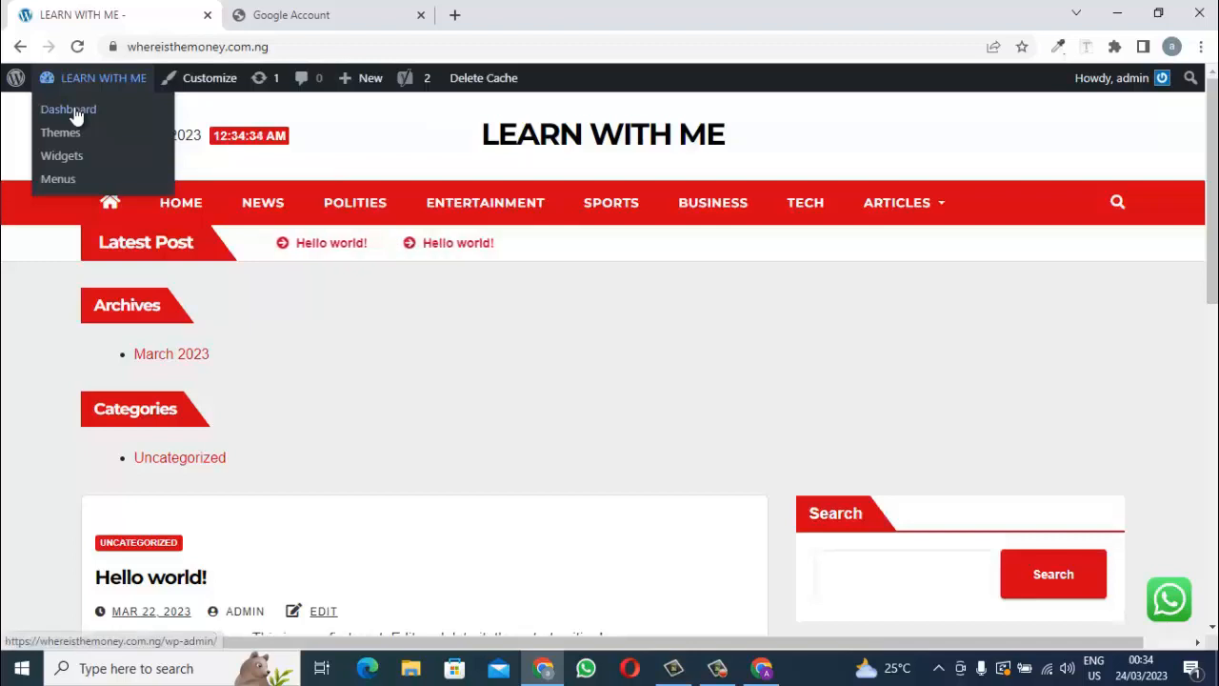
{"action": "left_click", "coordinate": [76, 112]}
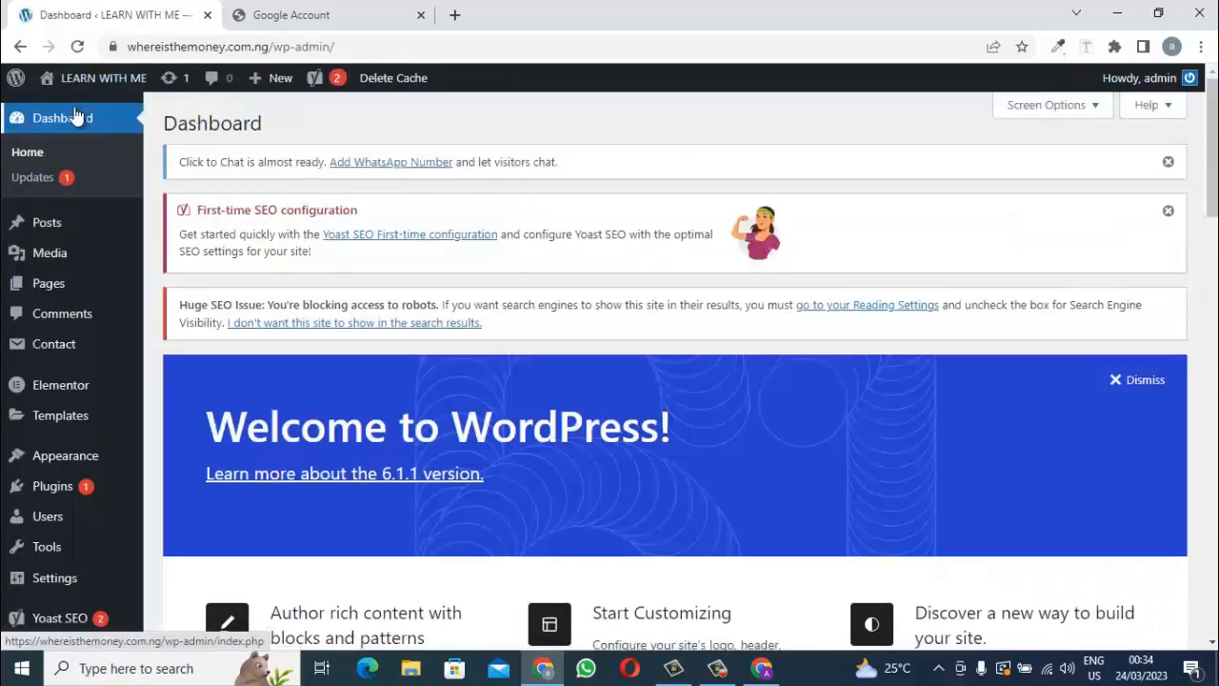
{"action": "mouse_move", "coordinate": [51, 253]}
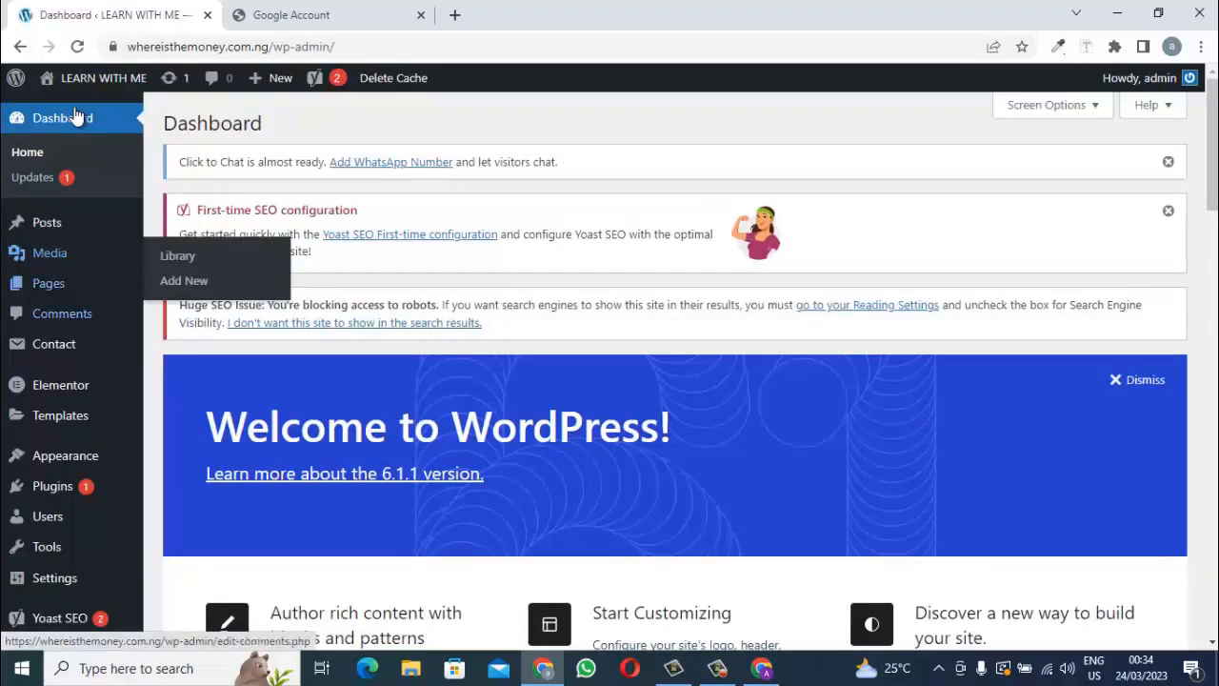
{"action": "left_click", "coordinate": [54, 577]}
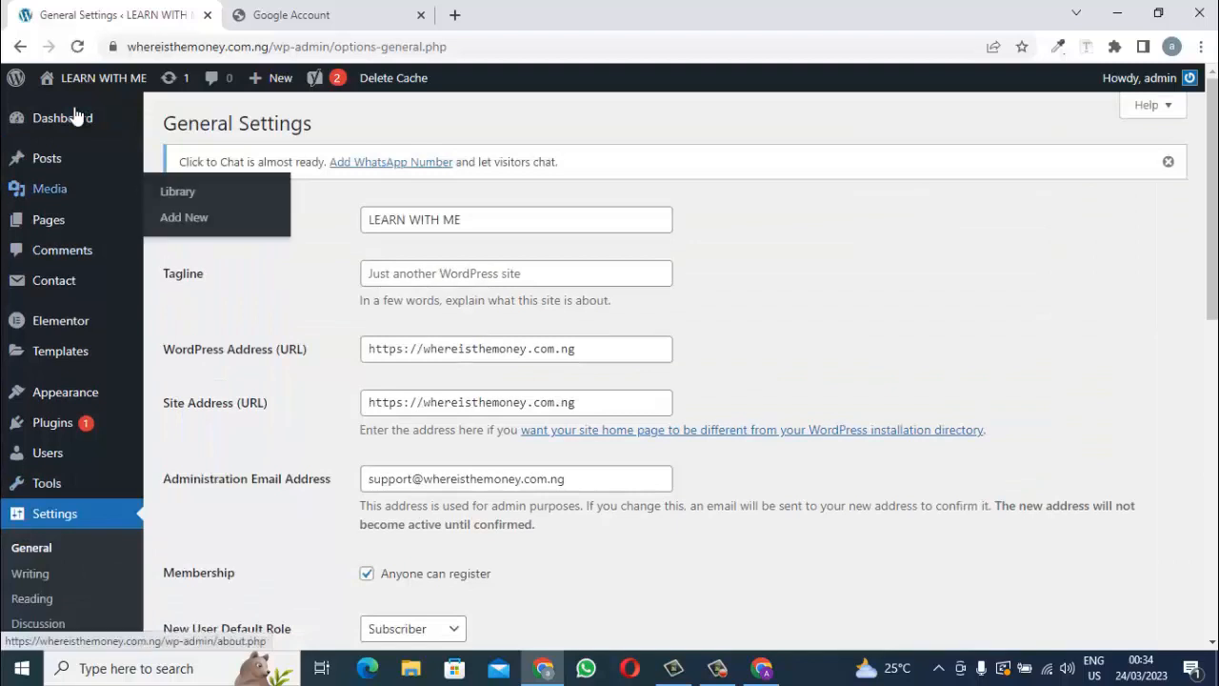
{"action": "left_click", "coordinate": [20, 46]}
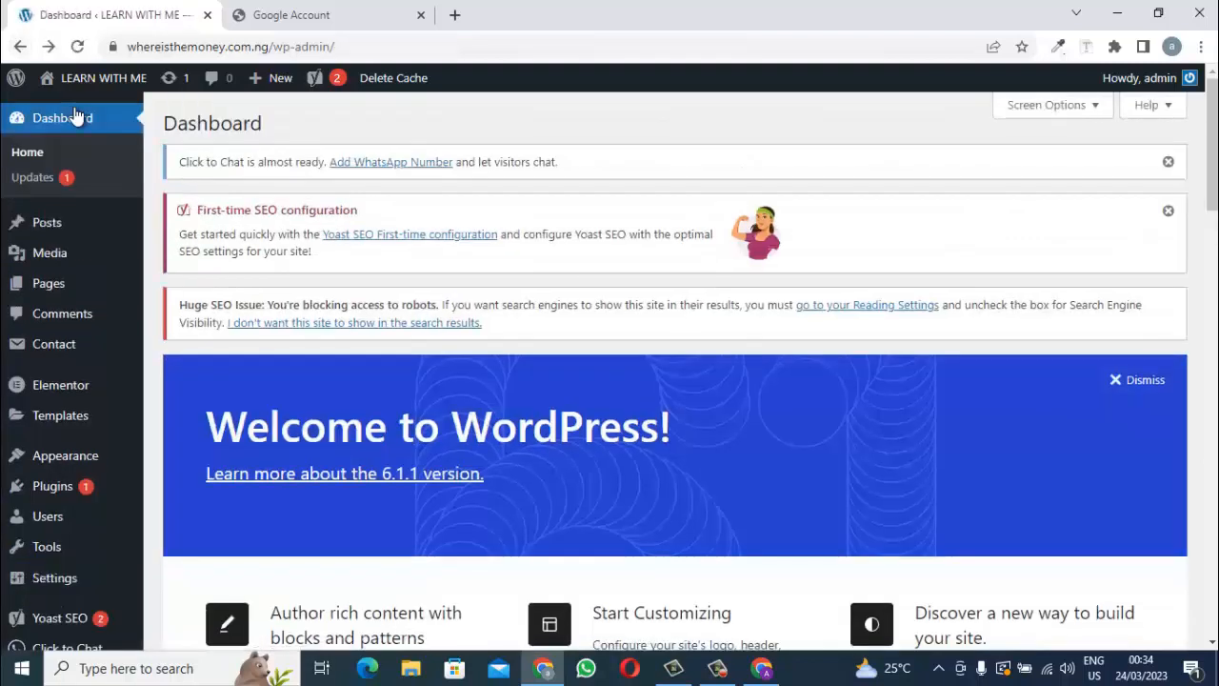
{"action": "mouse_move", "coordinate": [57, 578]}
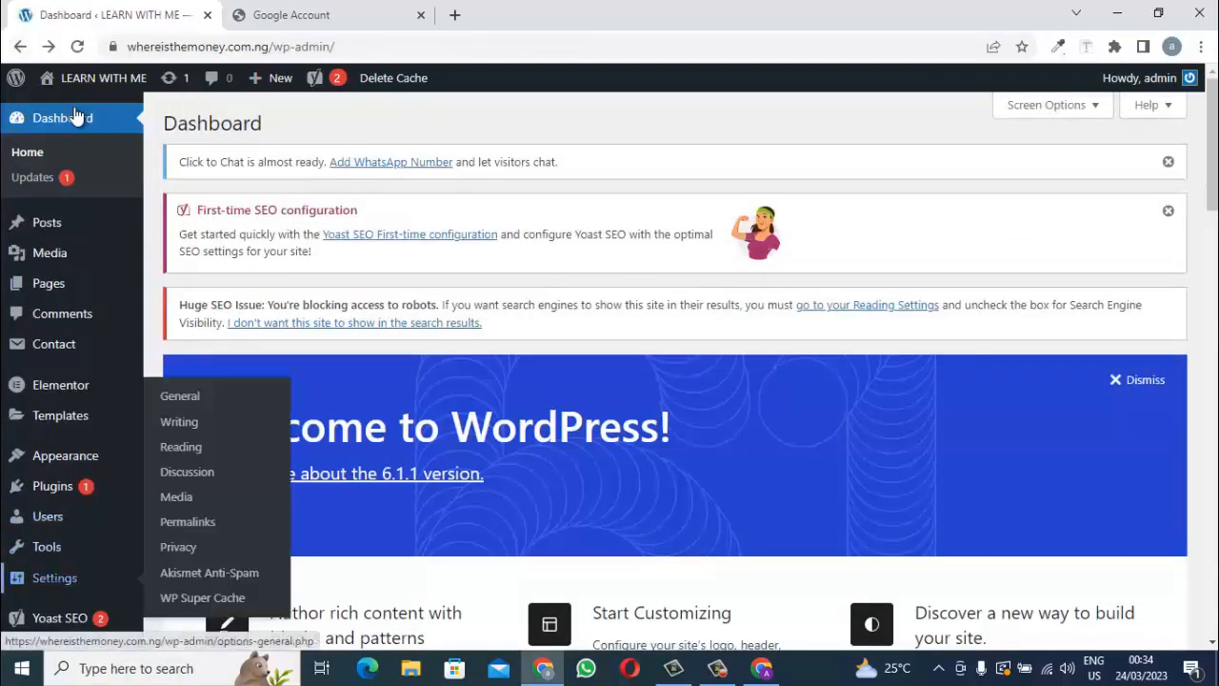
{"action": "left_click", "coordinate": [181, 447]}
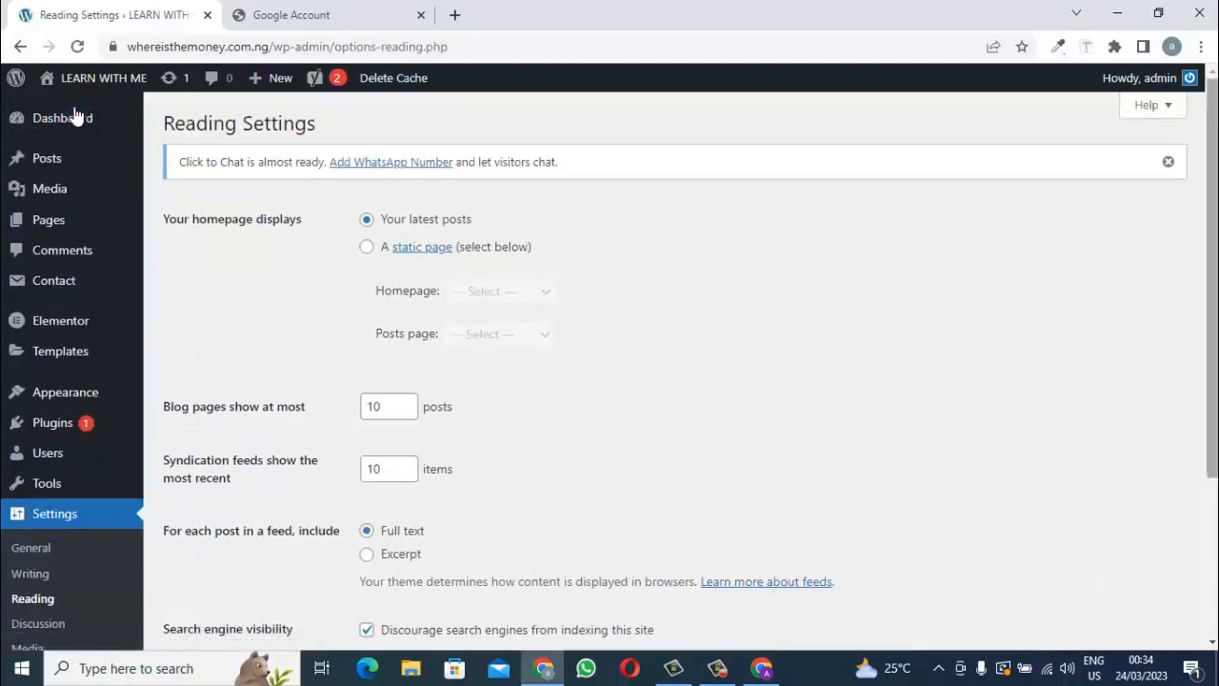
{"action": "scroll", "coordinate": [77, 114], "scroll_direction": "down", "scroll_amount": 1}
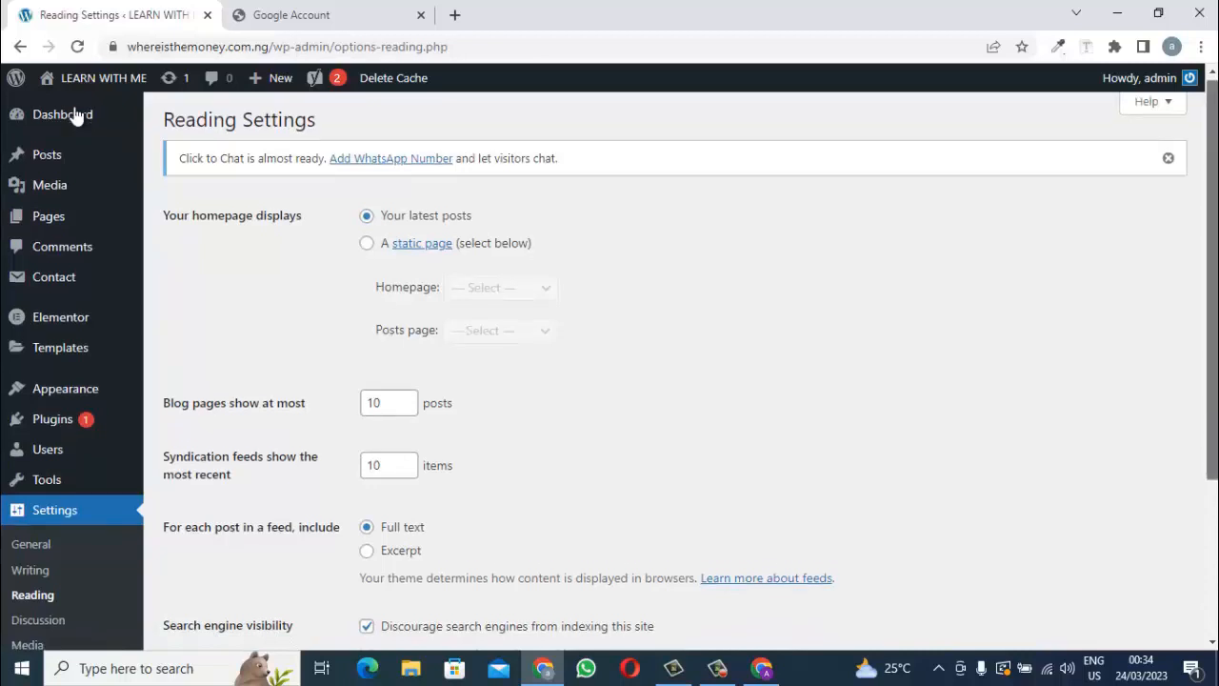
{"action": "scroll", "coordinate": [76, 114], "scroll_direction": "down", "scroll_amount": 2}
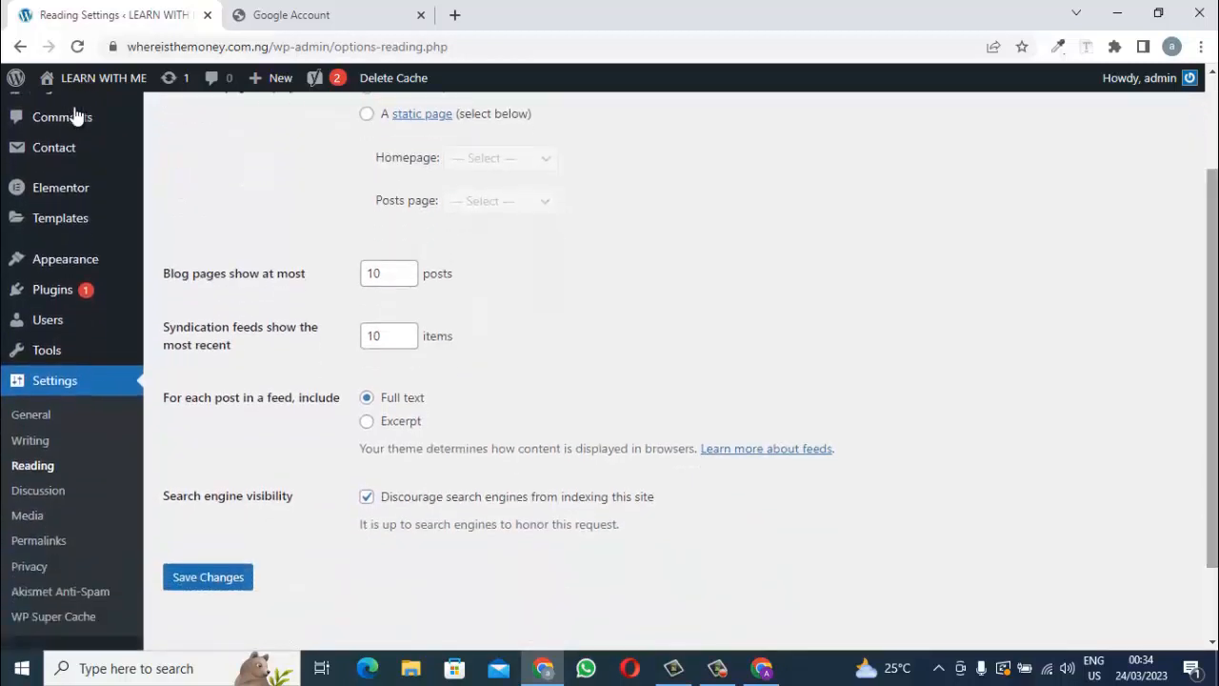
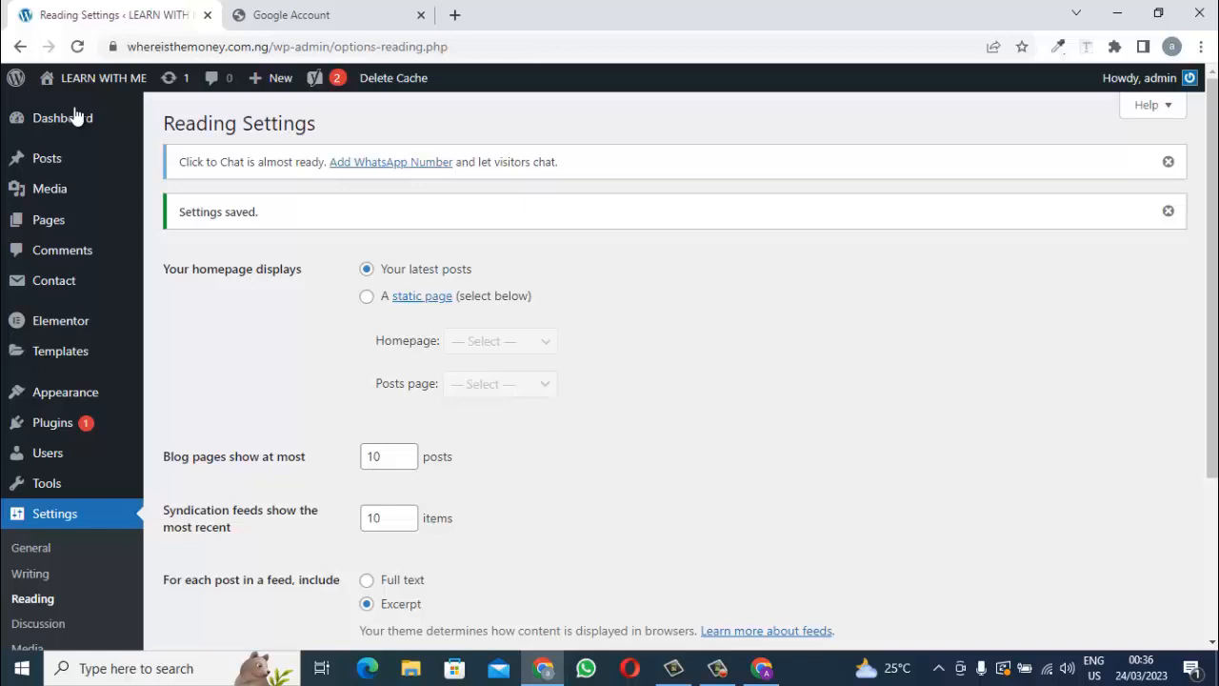
Visit the live site, start customizing it, and open its Site Identity settings.
{"action": "mouse_move", "coordinate": [81, 78]}
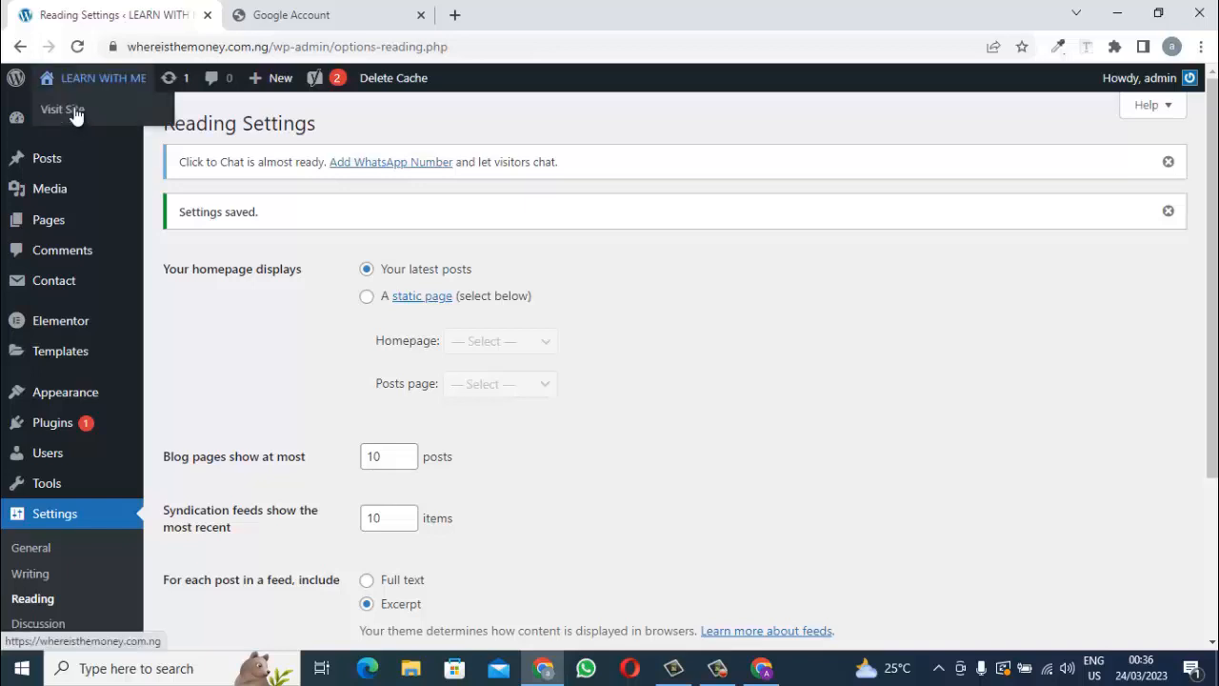
{"action": "left_click", "coordinate": [76, 113]}
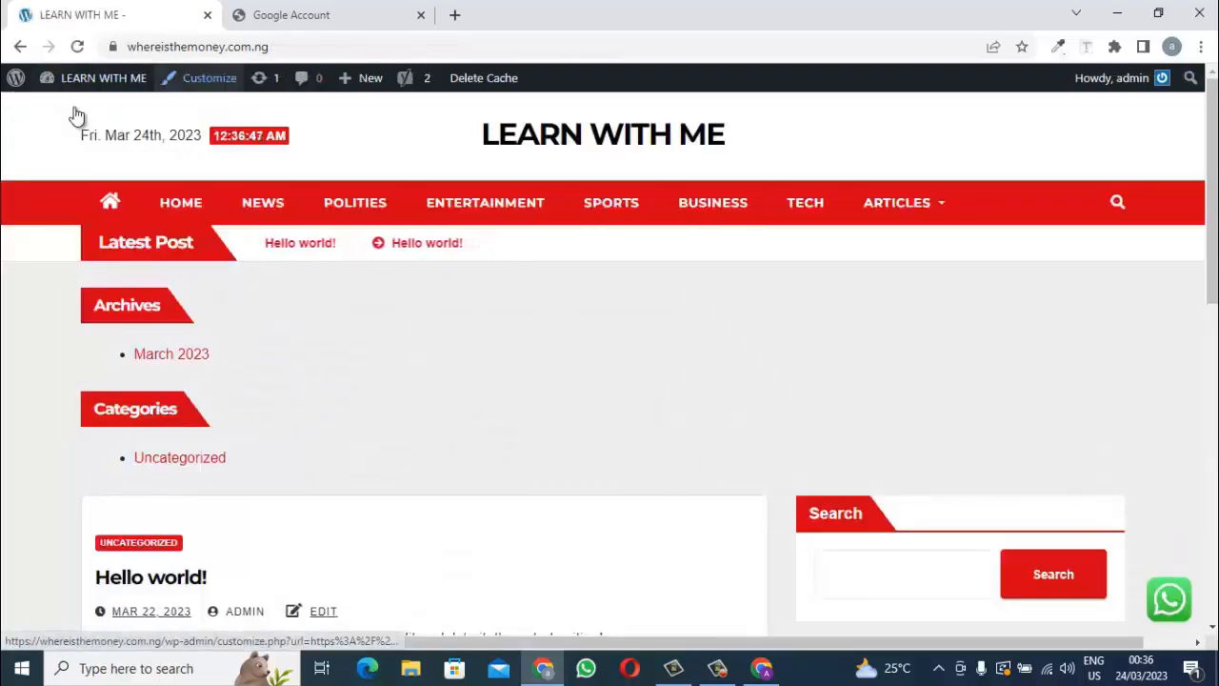
{"action": "key", "text": "Return"}
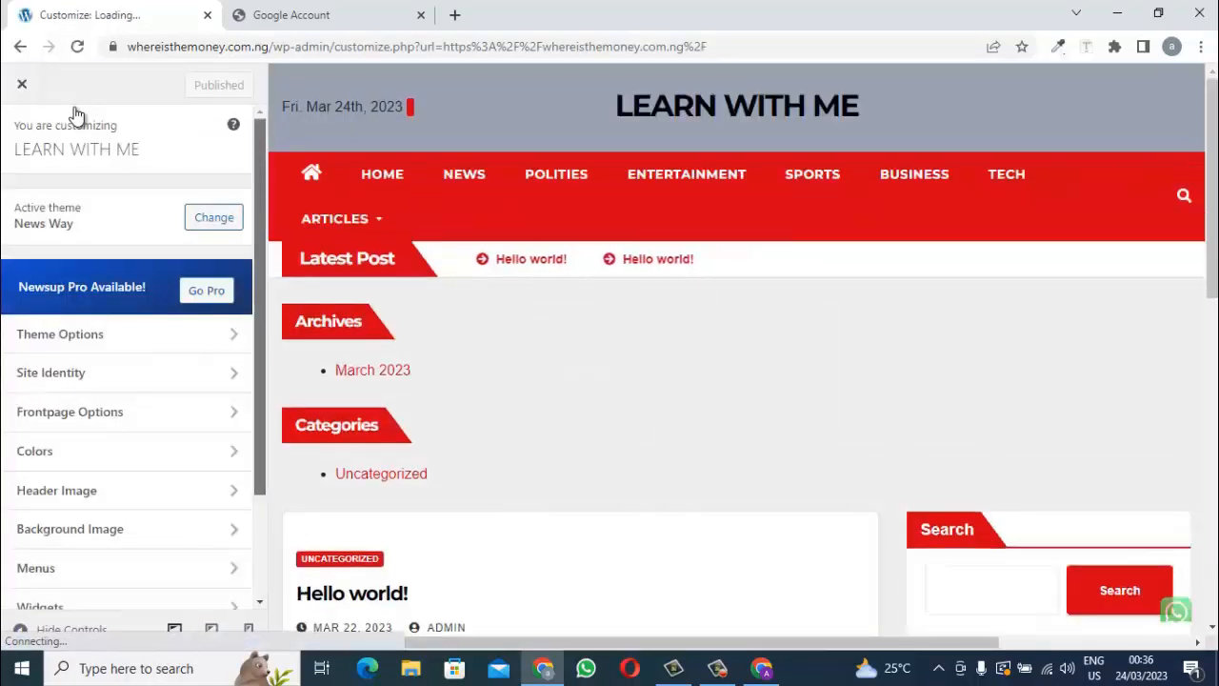
{"action": "scroll", "coordinate": [76, 114], "scroll_direction": "down", "scroll_amount": 3}
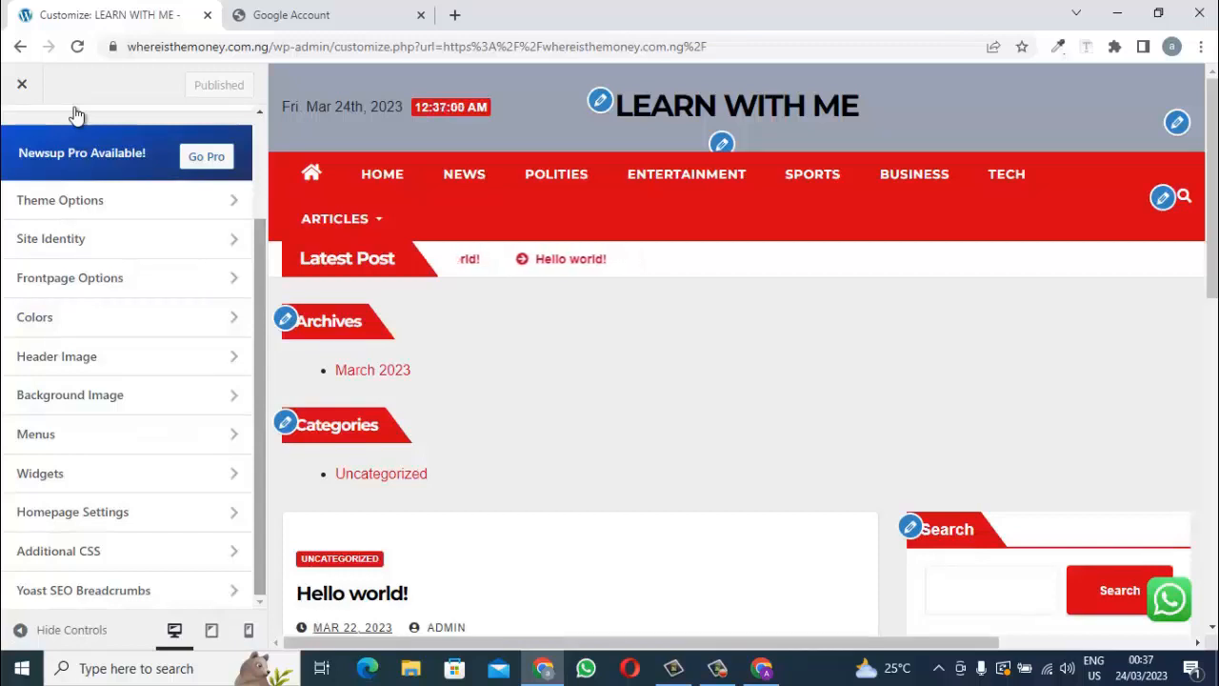
{"action": "scroll", "coordinate": [76, 114], "scroll_direction": "up", "scroll_amount": 1}
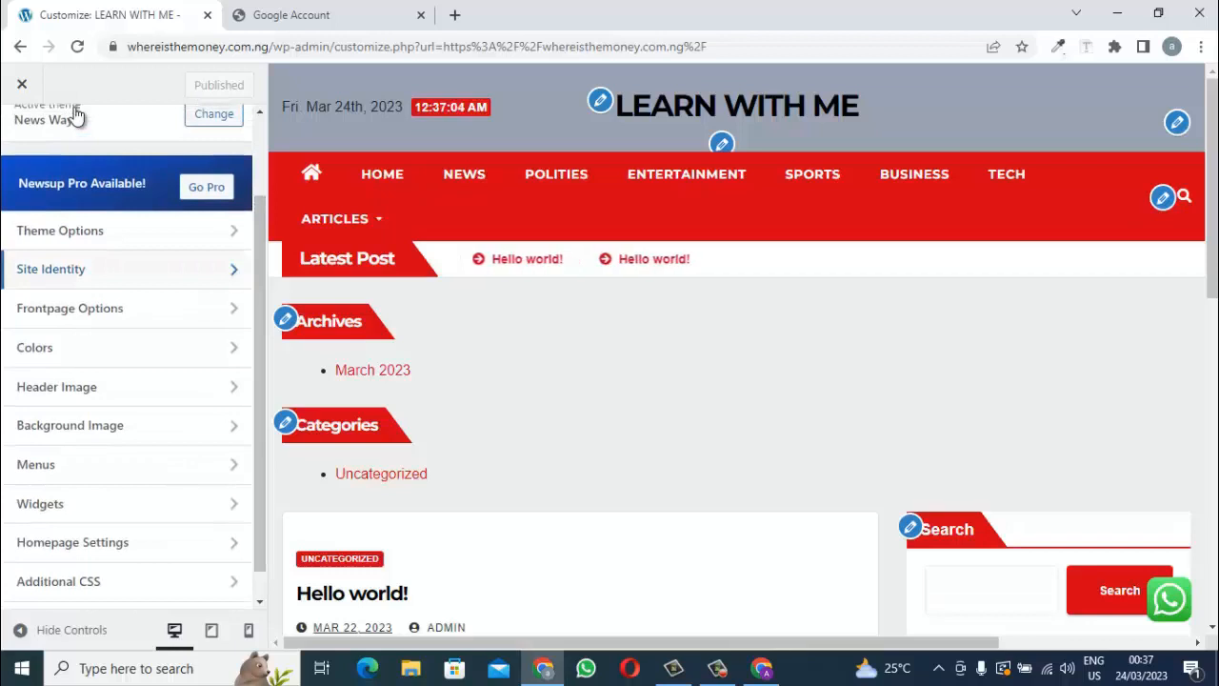
{"action": "left_click", "coordinate": [76, 268]}
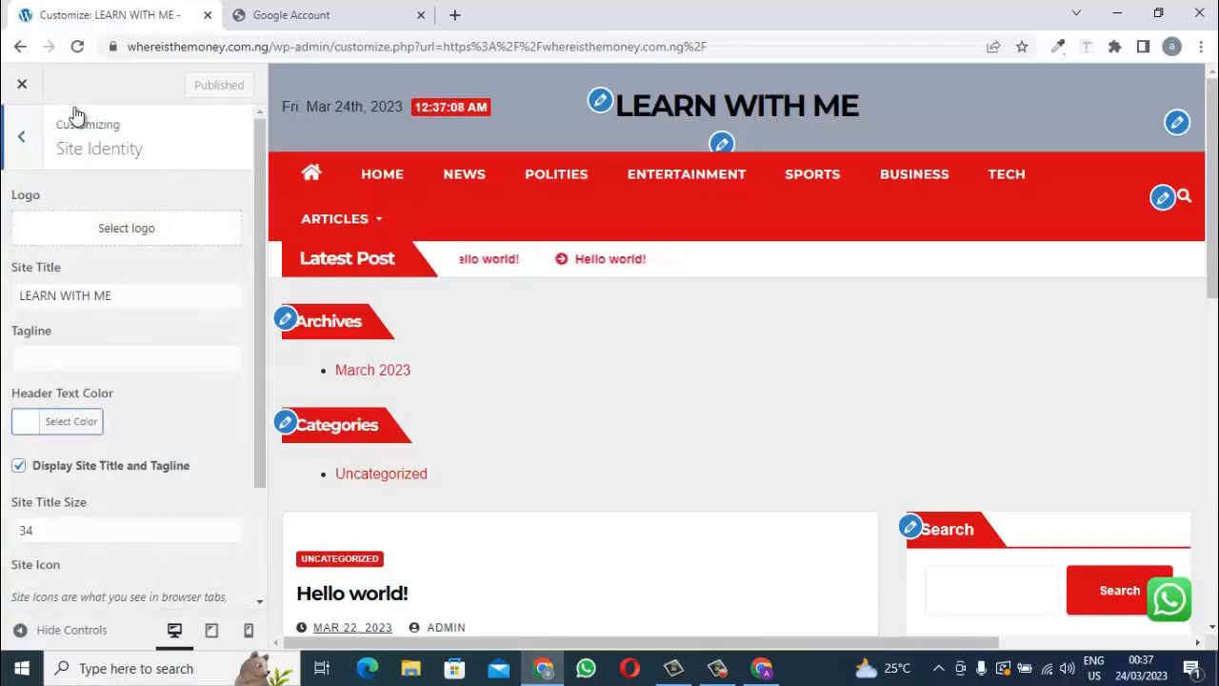
Set the second WHISTM image in the media library as the site logo, keeping the full image, and publish the change.
{"action": "left_click", "coordinate": [126, 227]}
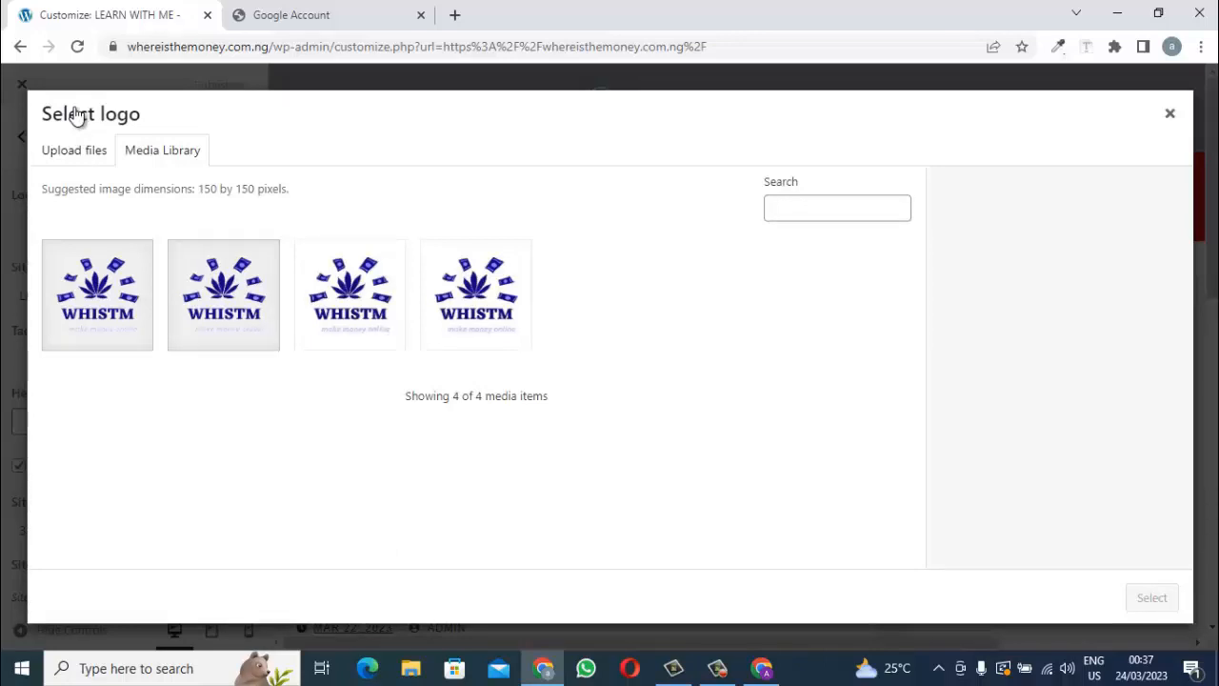
{"action": "left_click", "coordinate": [224, 295]}
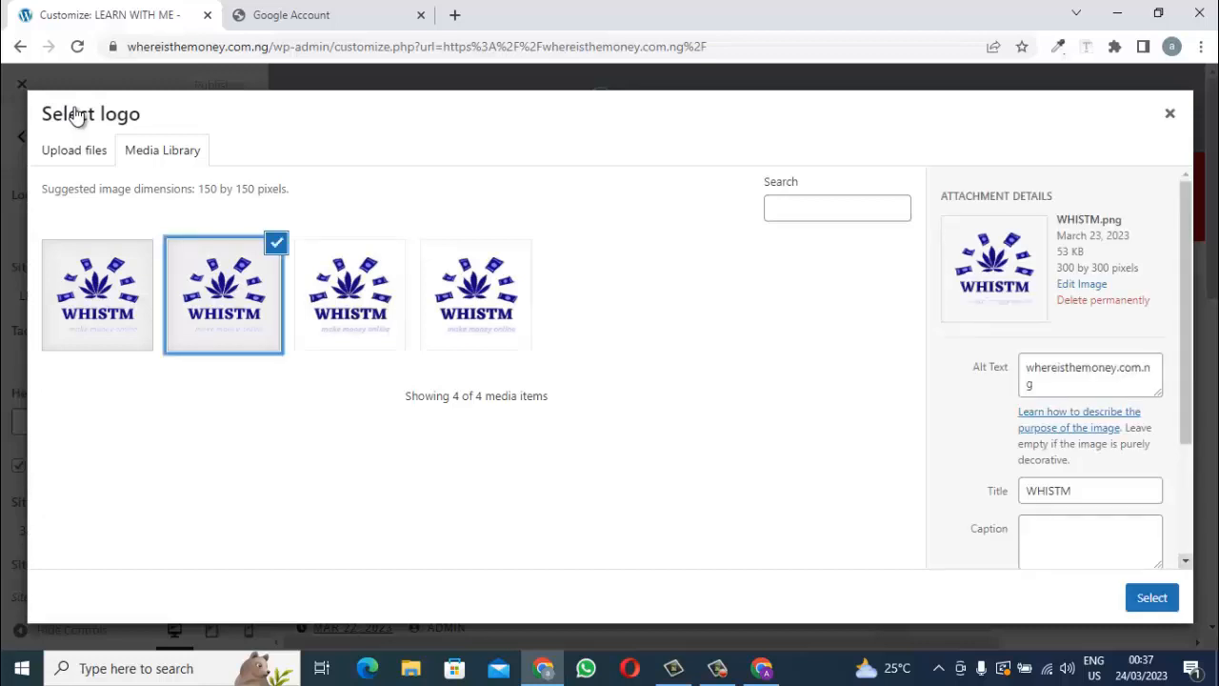
{"action": "left_click", "coordinate": [1151, 597]}
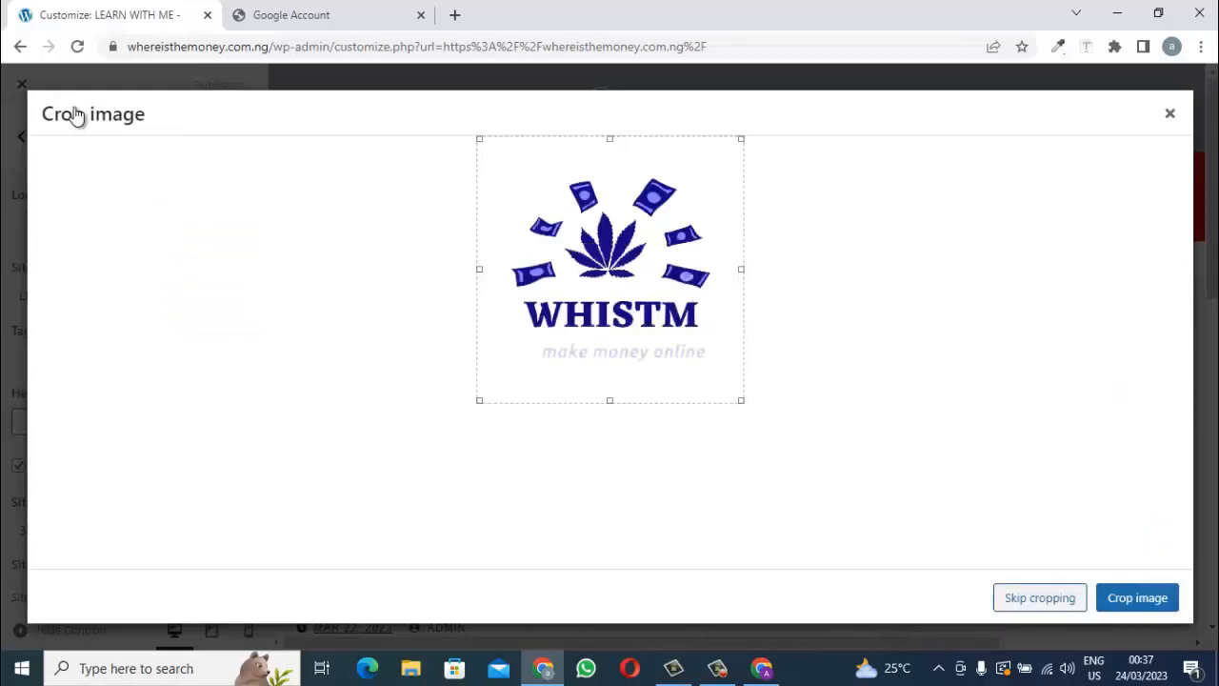
{"action": "key", "text": "Return"}
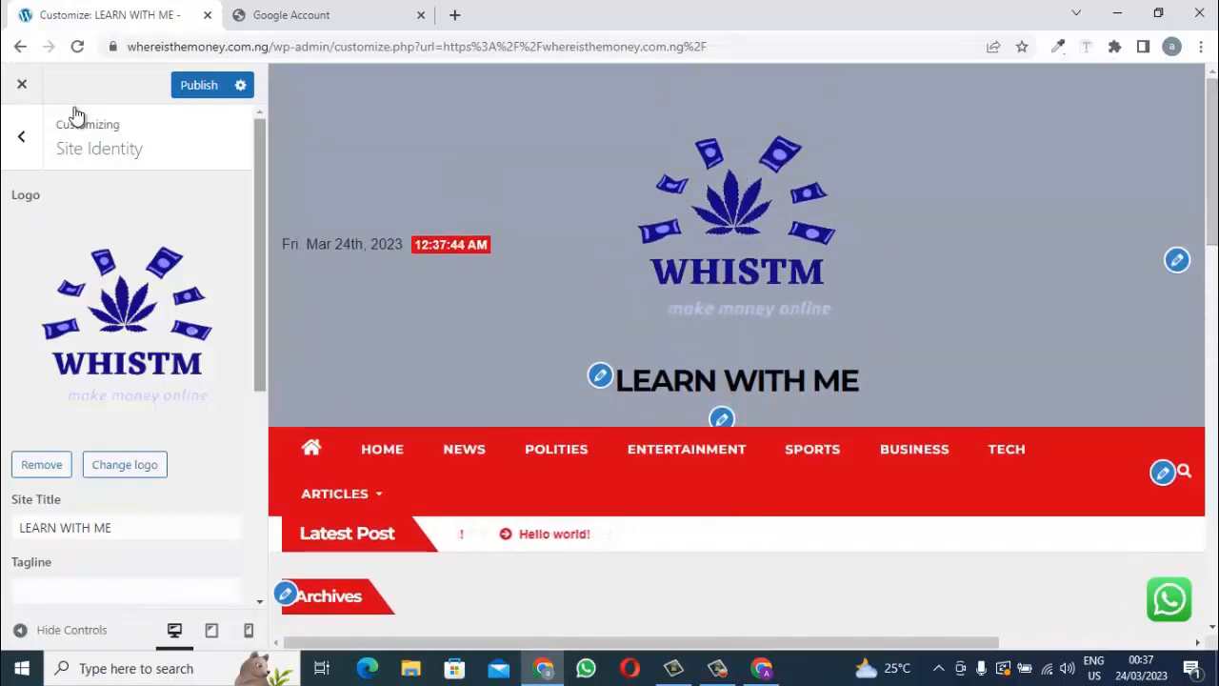
{"action": "scroll", "coordinate": [76, 115], "scroll_direction": "down", "scroll_amount": 1}
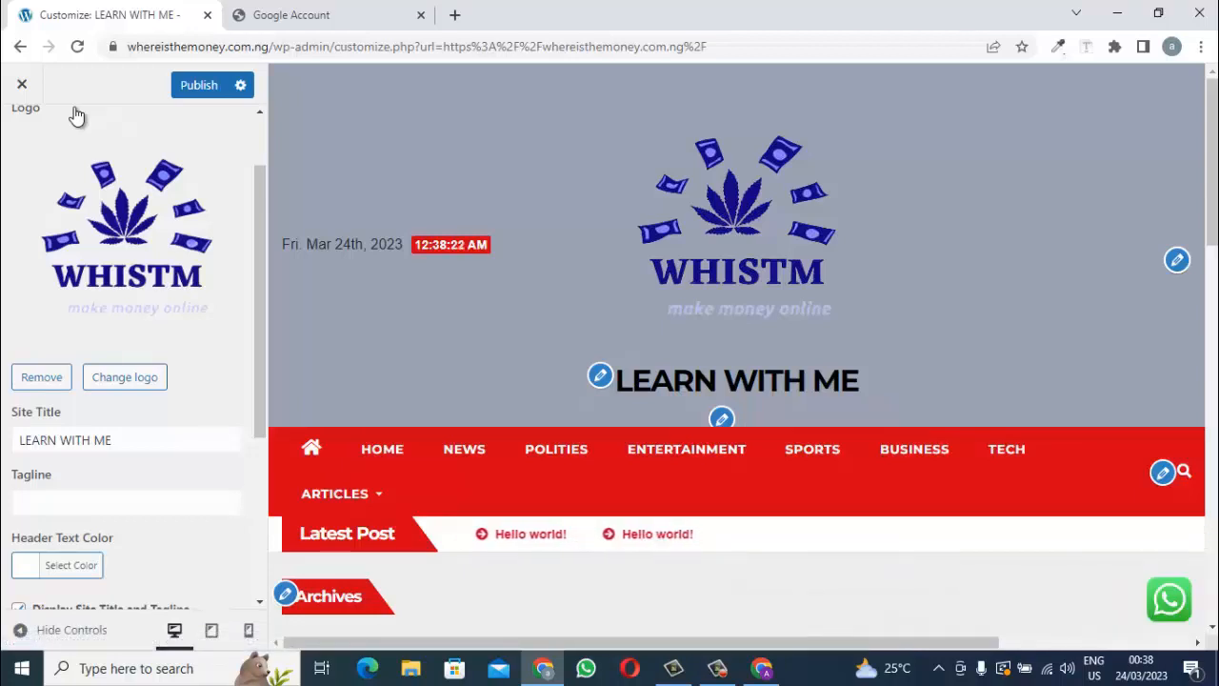
{"action": "left_click", "coordinate": [199, 86]}
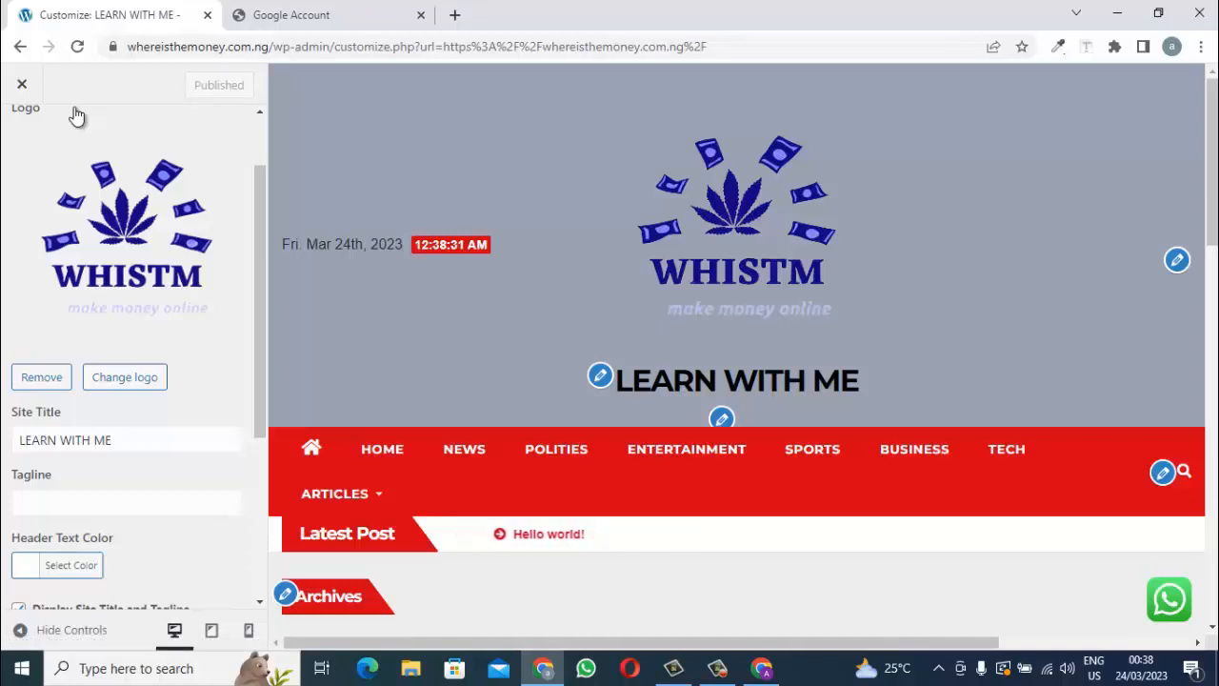
Enter "Earn With Me Online" as the site's tagline.
{"action": "left_click_drag", "start_coordinate": [1211, 162], "coordinate": [1211, 312]}
{"action": "left_click_drag", "start_coordinate": [260, 302], "coordinate": [260, 363]}
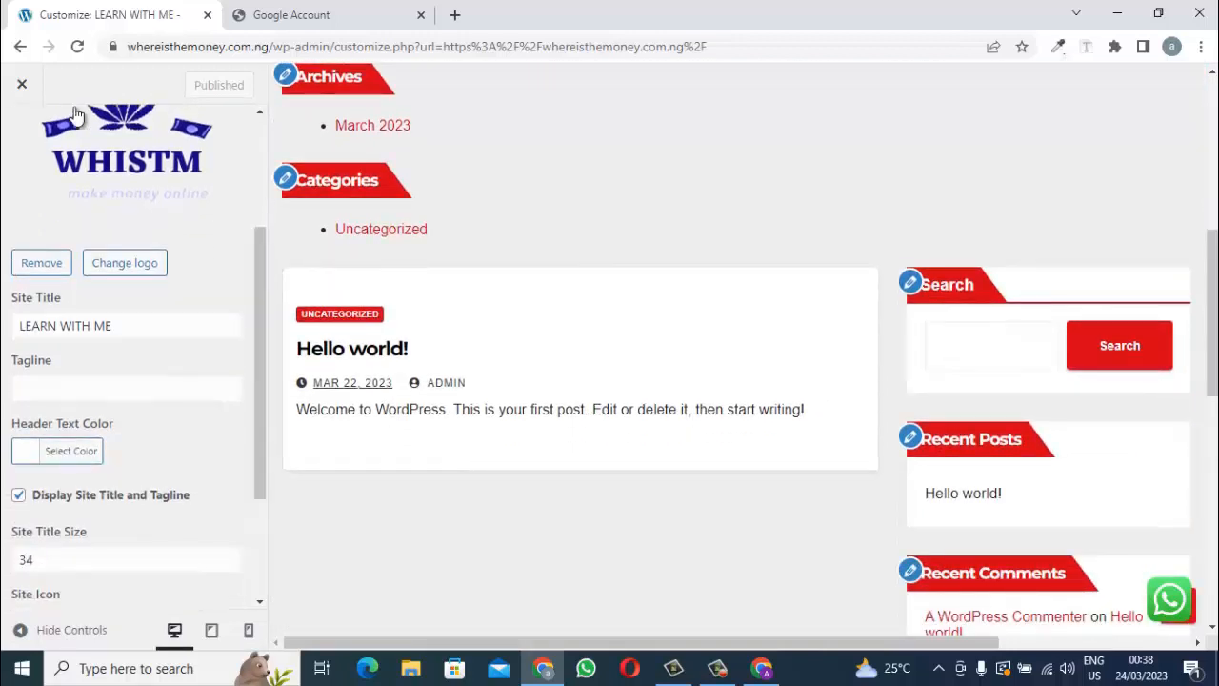
{"action": "left_click", "coordinate": [126, 388]}
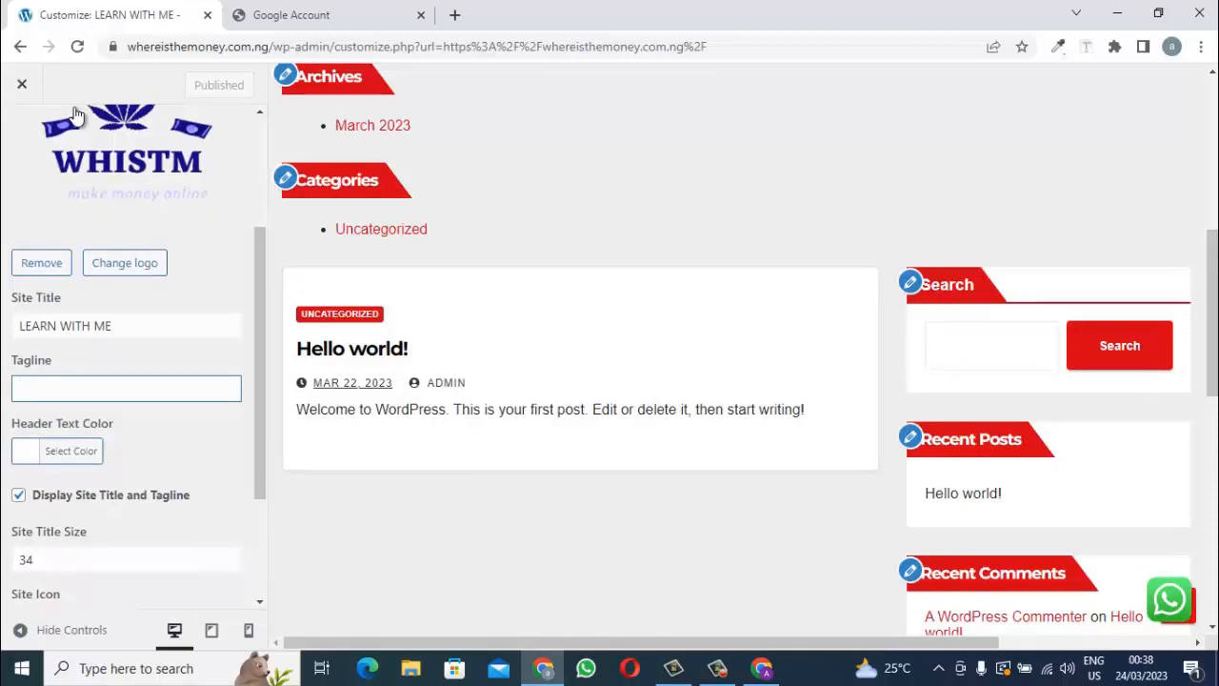
{"action": "type", "text": "l"}
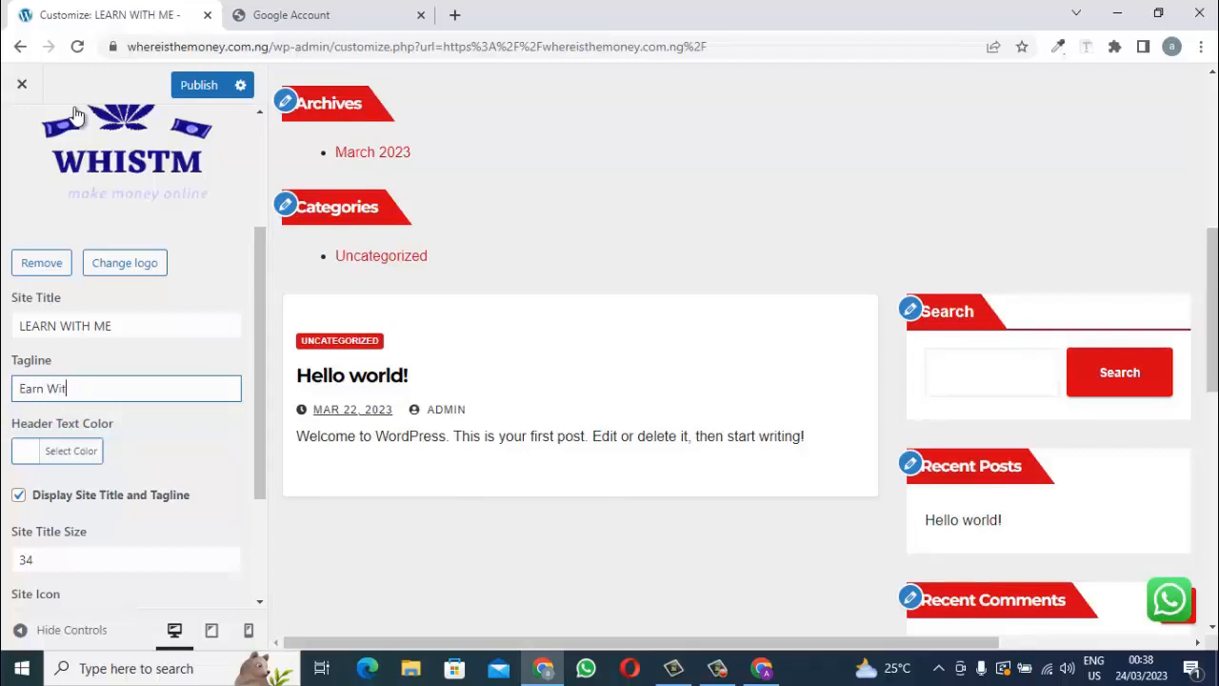
{"action": "type", "text": "Me Online"}
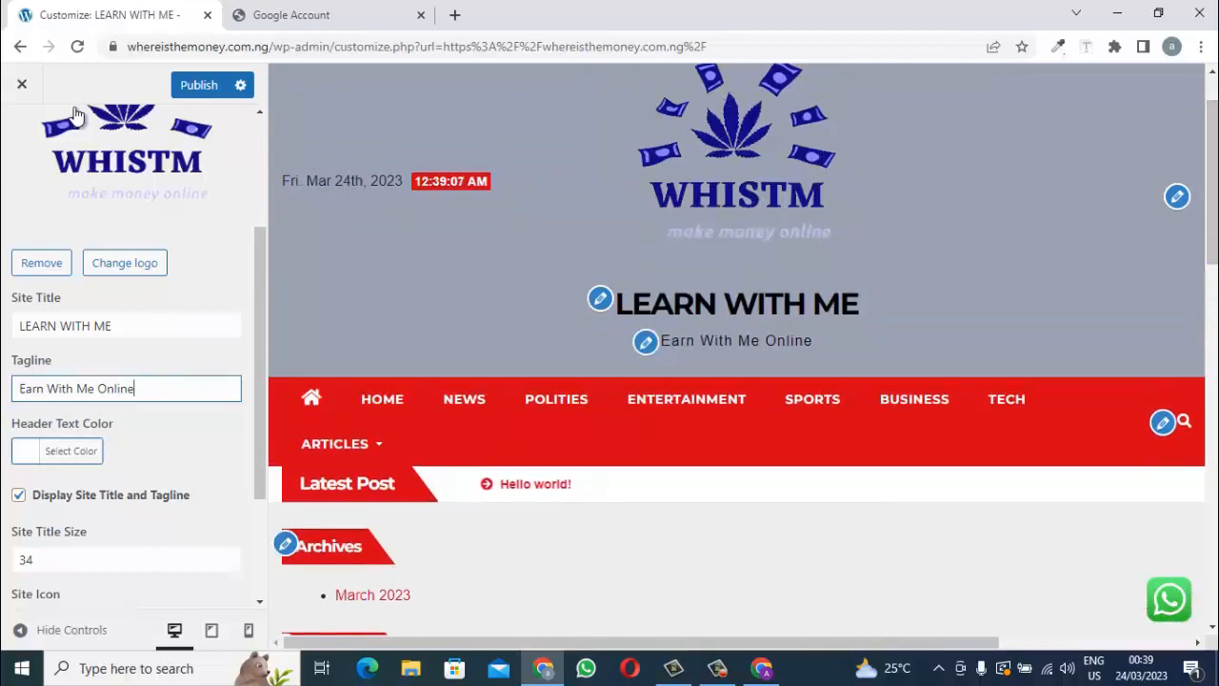
Open the Header Text Color picker and choose the light gray #c4c4c4 for the header text.
{"action": "key", "text": "Tab"}
{"action": "key", "text": "Return"}
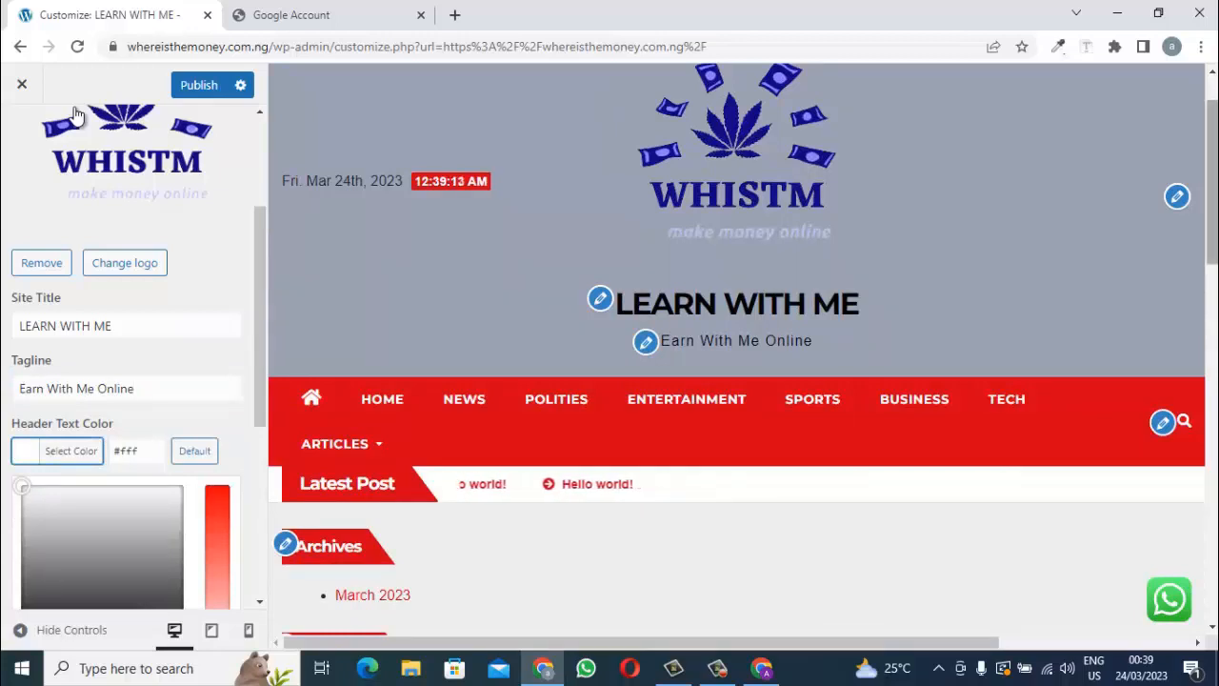
{"action": "mouse_move", "coordinate": [1212, 181]}
{"action": "left_mouse_down"}
{"action": "mouse_move", "coordinate": [1213, 272]}
{"action": "mouse_move", "coordinate": [1212, 159]}
{"action": "mouse_move", "coordinate": [1212, 234]}
{"action": "left_mouse_up"}
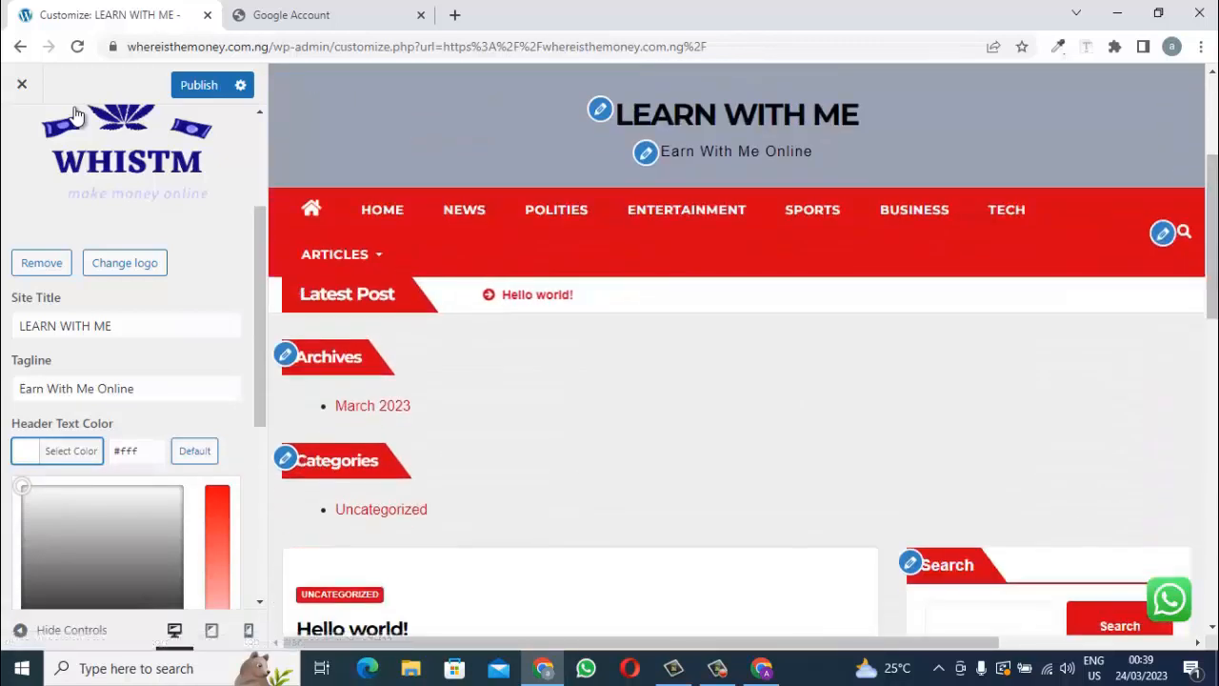
{"action": "left_click_drag", "start_coordinate": [1213, 234], "coordinate": [1212, 177]}
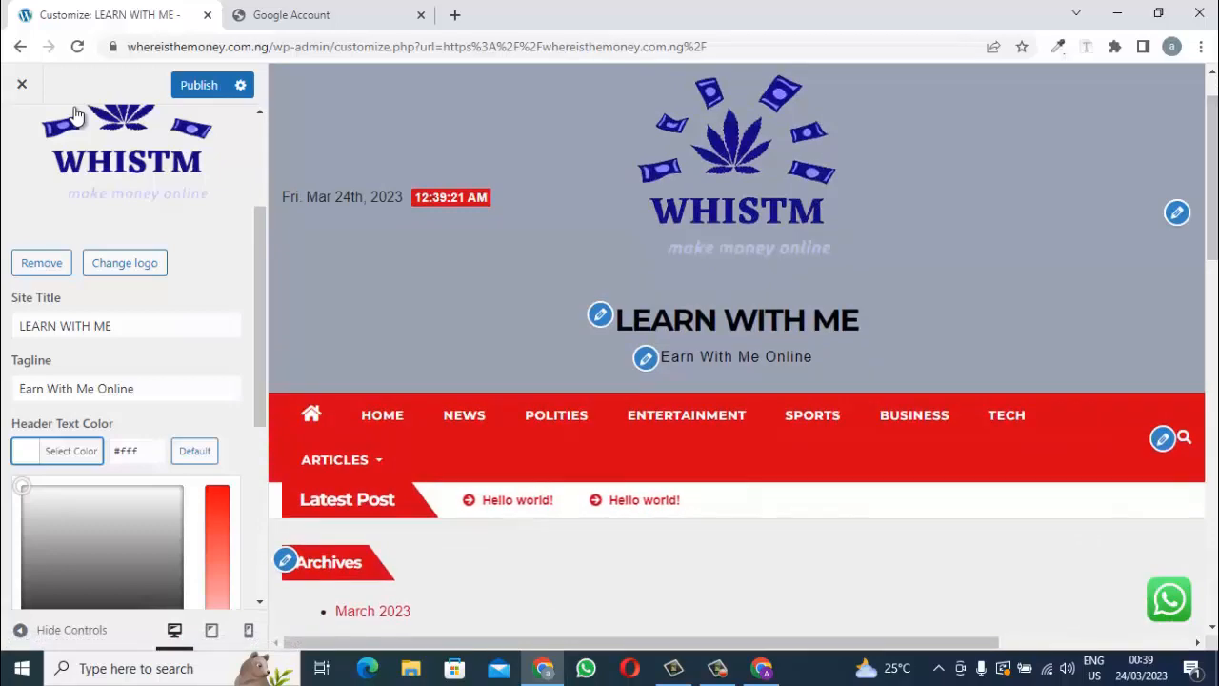
{"action": "left_click_drag", "start_coordinate": [22, 485], "coordinate": [60, 522]}
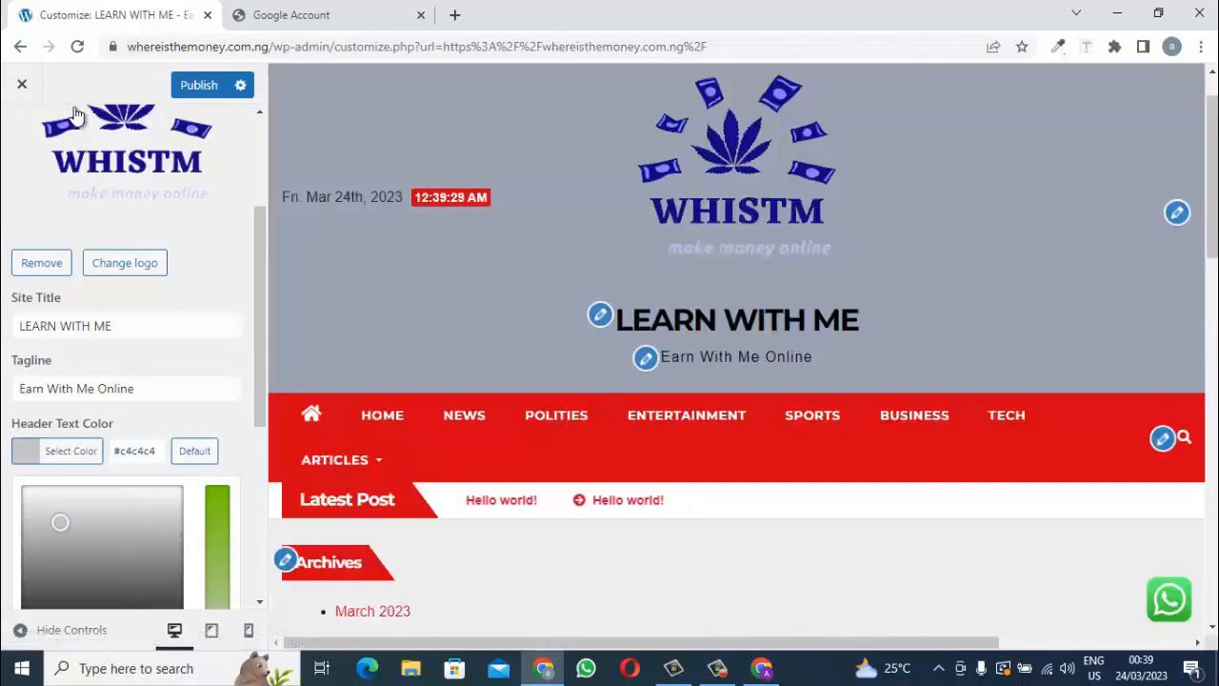
Set the header text color to #ffffff and publish the Site Identity changes.
{"action": "left_click", "coordinate": [139, 452]}
{"action": "key", "text": "BackSpace"}
{"action": "key", "text": "BackSpace"}
{"action": "key", "text": "BackSpace"}
{"action": "key", "text": "BackSpace"}
{"action": "key", "text": "BackSpace"}
{"action": "key", "text": "BackSpace"}
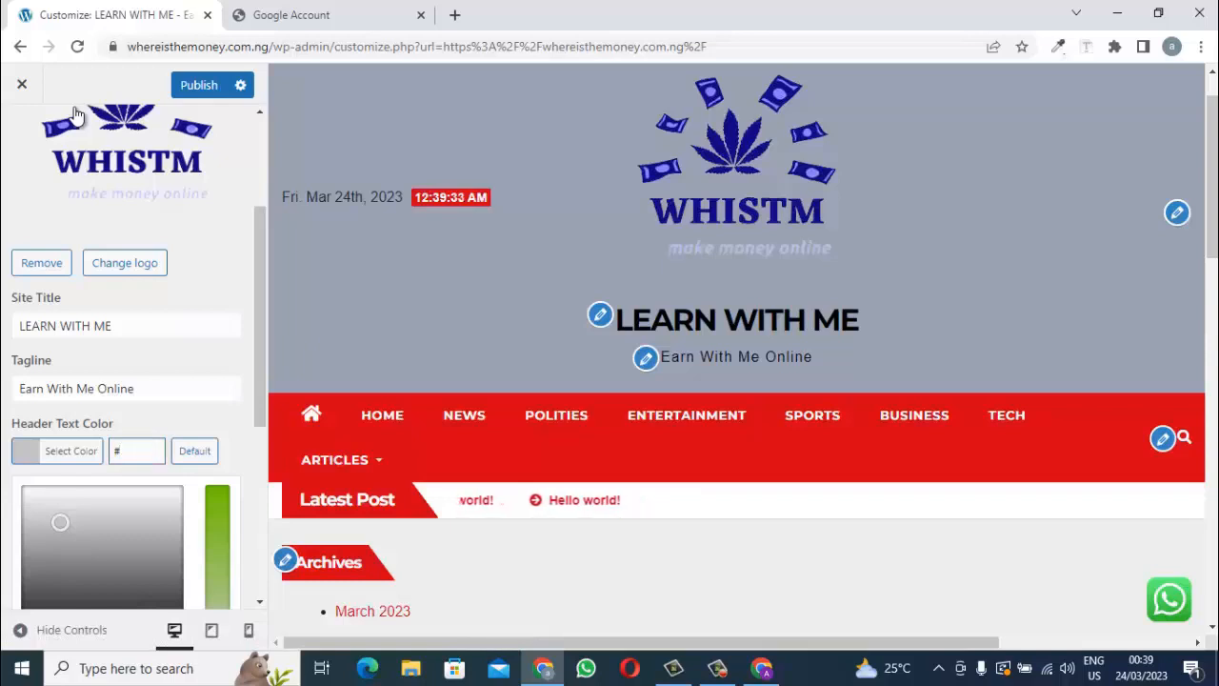
{"action": "type", "text": "ffffff"}
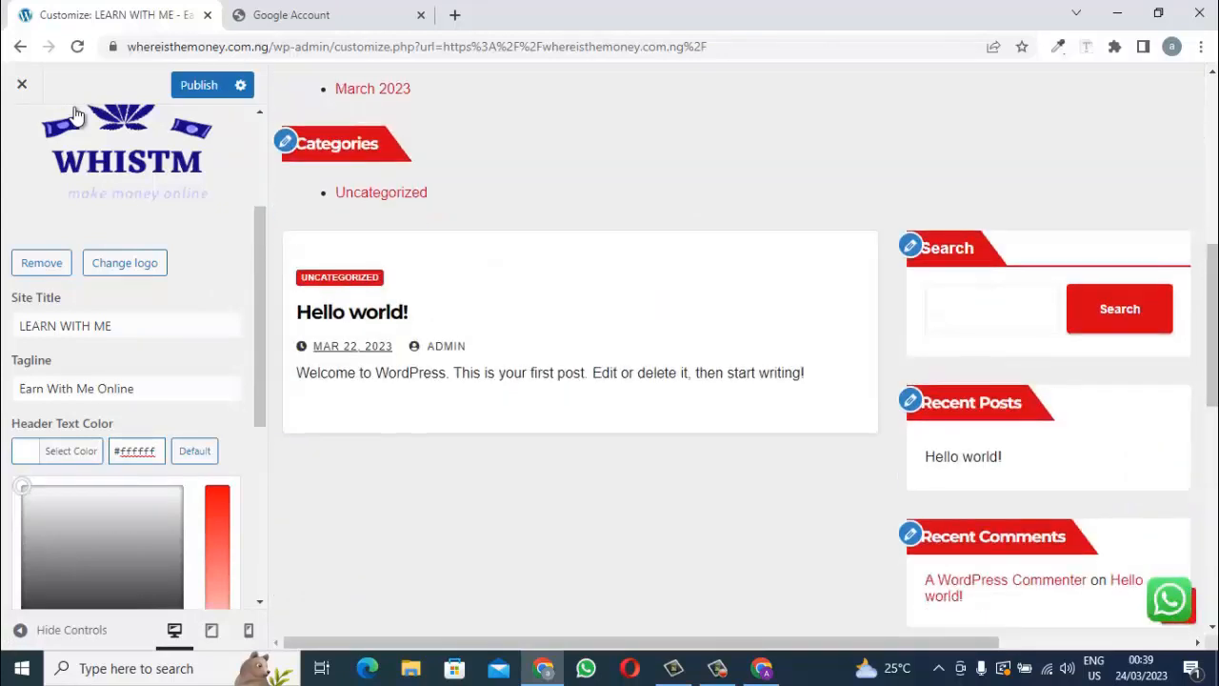
{"action": "scroll", "coordinate": [76, 114], "scroll_direction": "down", "scroll_amount": 4}
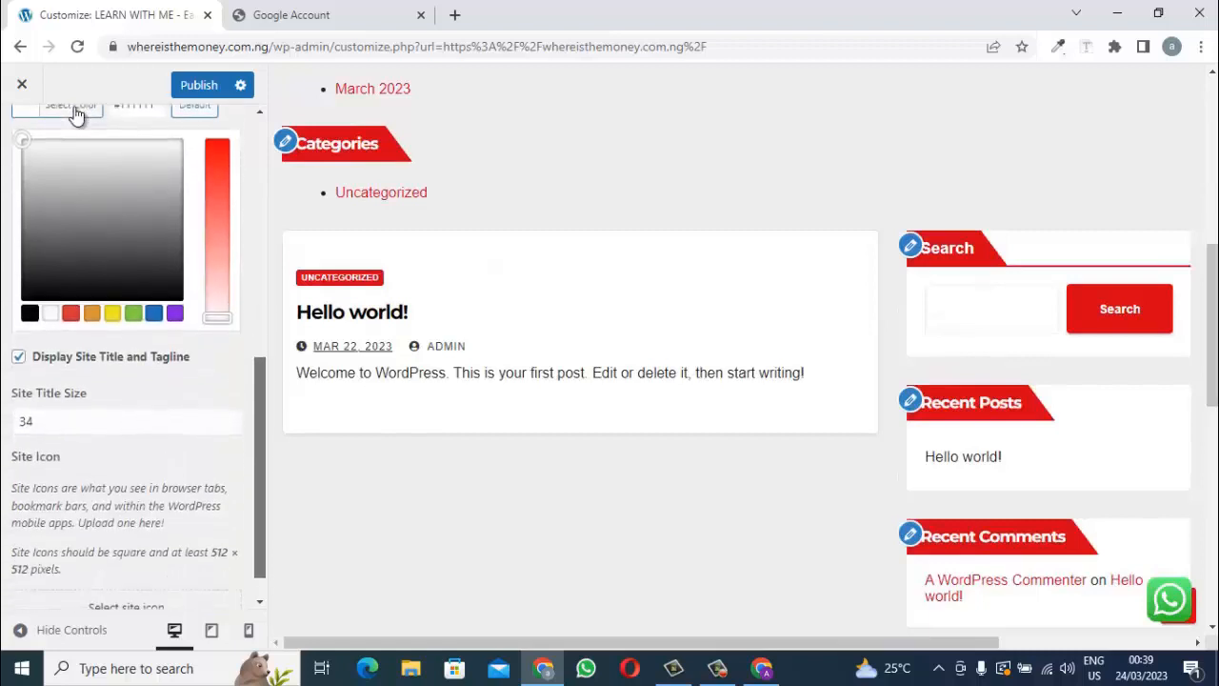
{"action": "scroll", "coordinate": [76, 114], "scroll_direction": "down", "scroll_amount": 1}
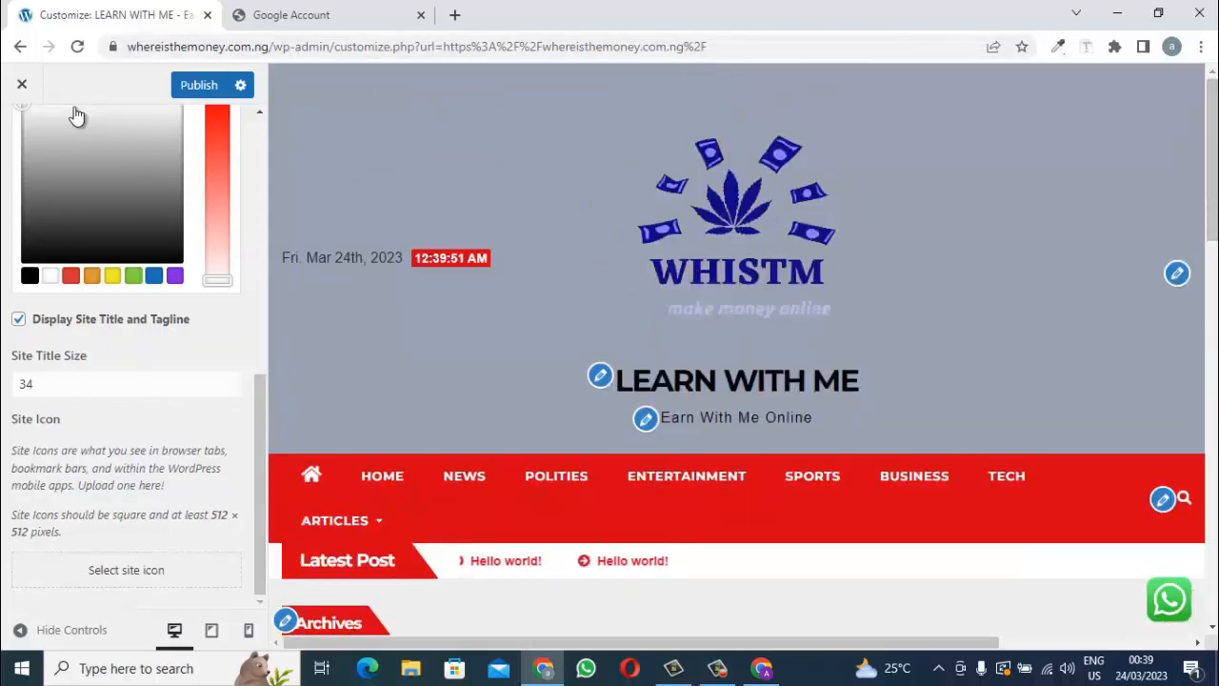
{"action": "left_click", "coordinate": [199, 85]}
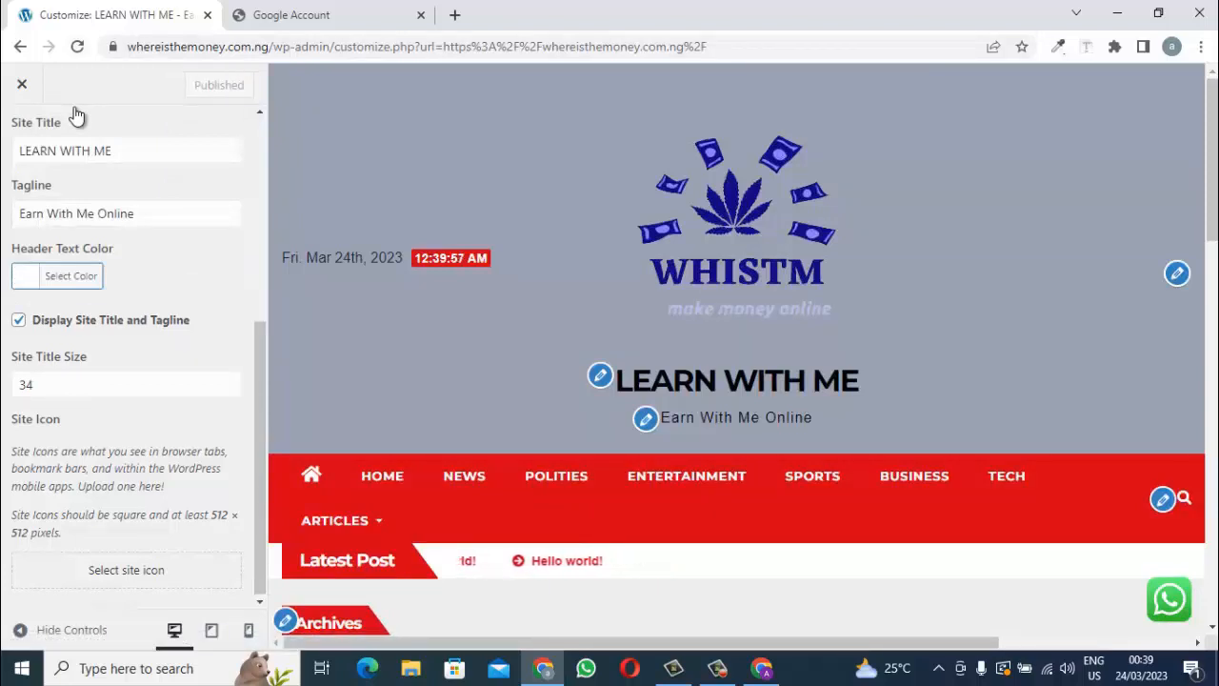
Reload the customizer and open whereisthemoney.com.ng in a new tab to view the published header.
{"action": "left_click", "coordinate": [77, 46]}
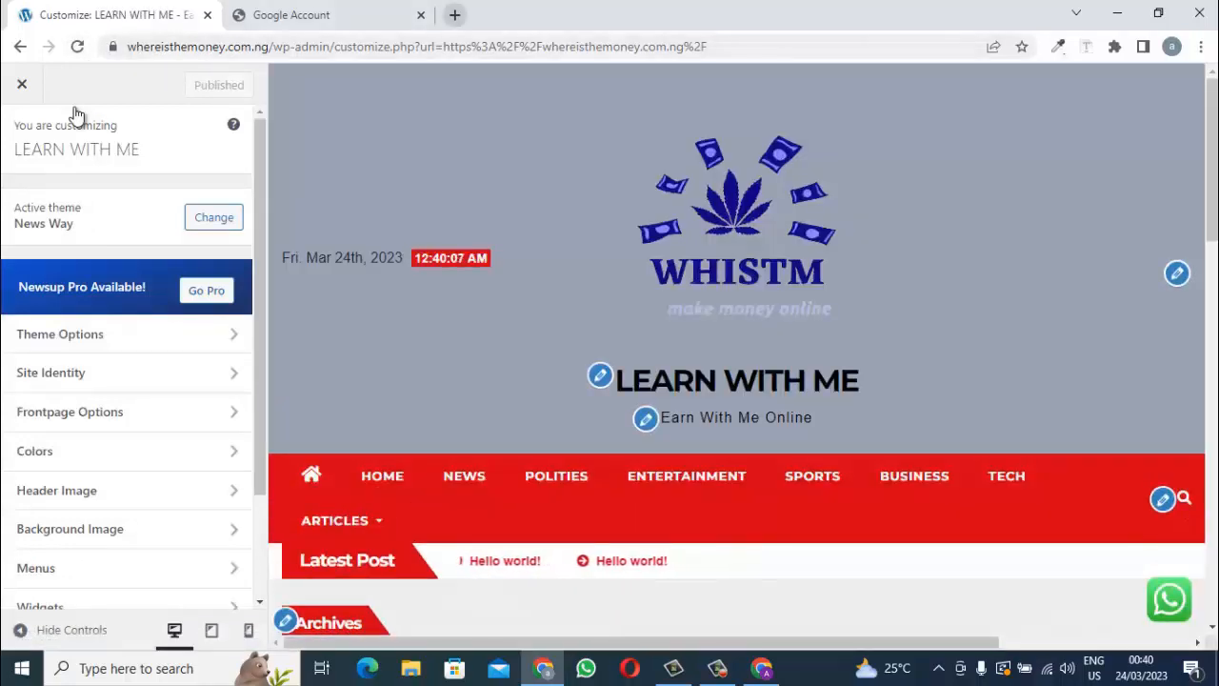
{"action": "key", "text": "ctrl+t"}
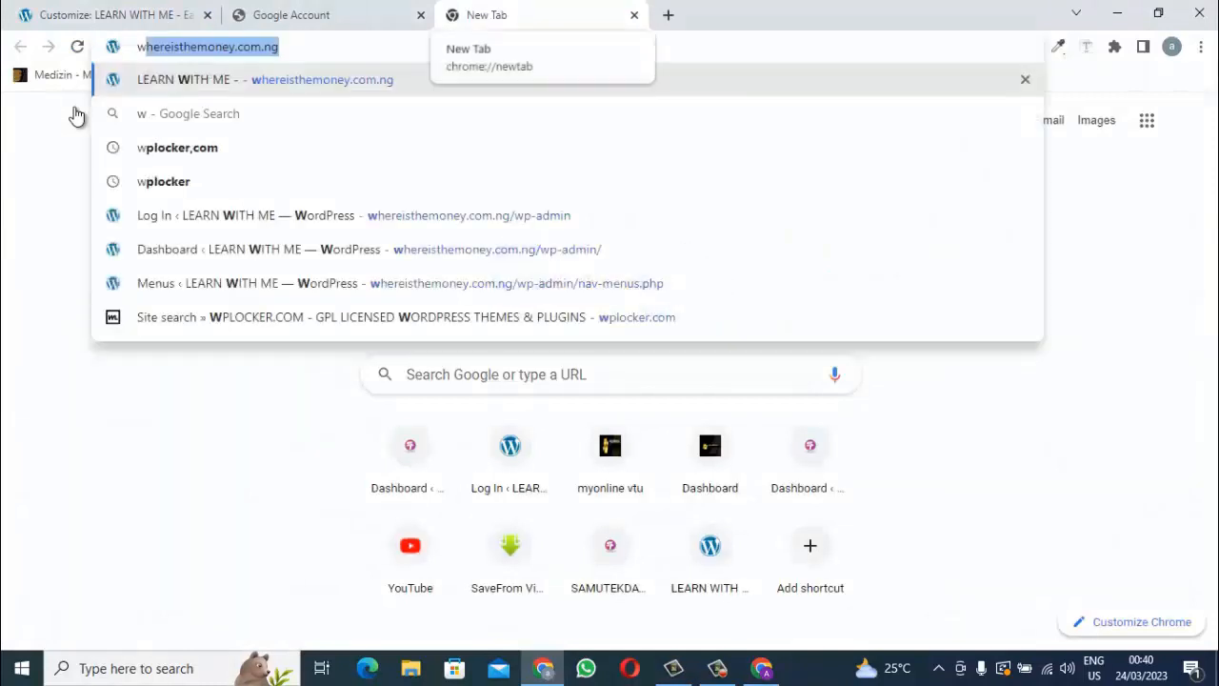
{"action": "type", "text": "wher"}
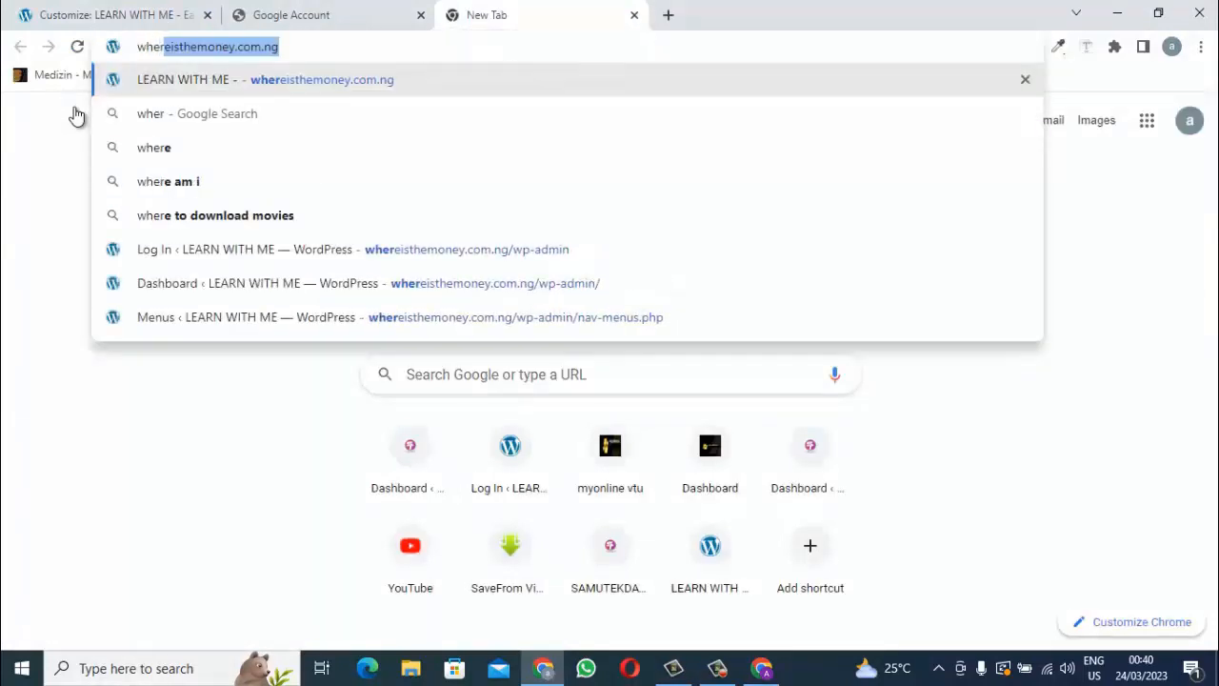
{"action": "key", "text": "Return"}
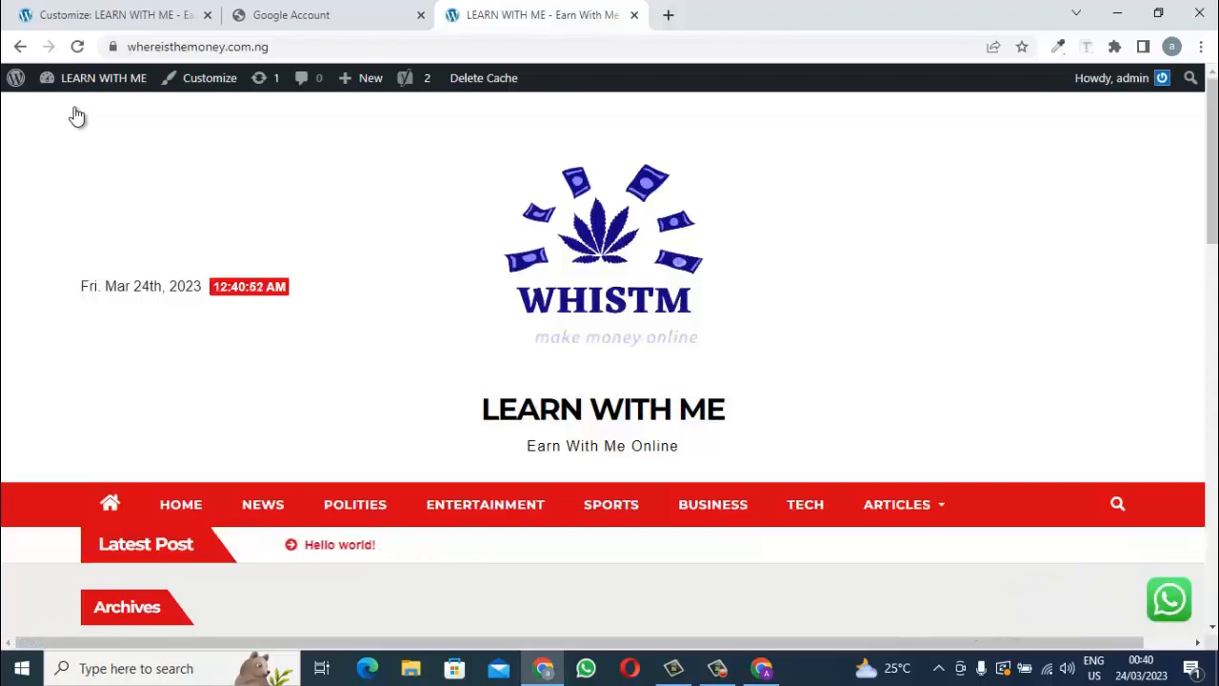
Go to the site's dashboard, then open the Site Identity settings for customizing.
{"action": "mouse_move", "coordinate": [93, 78]}
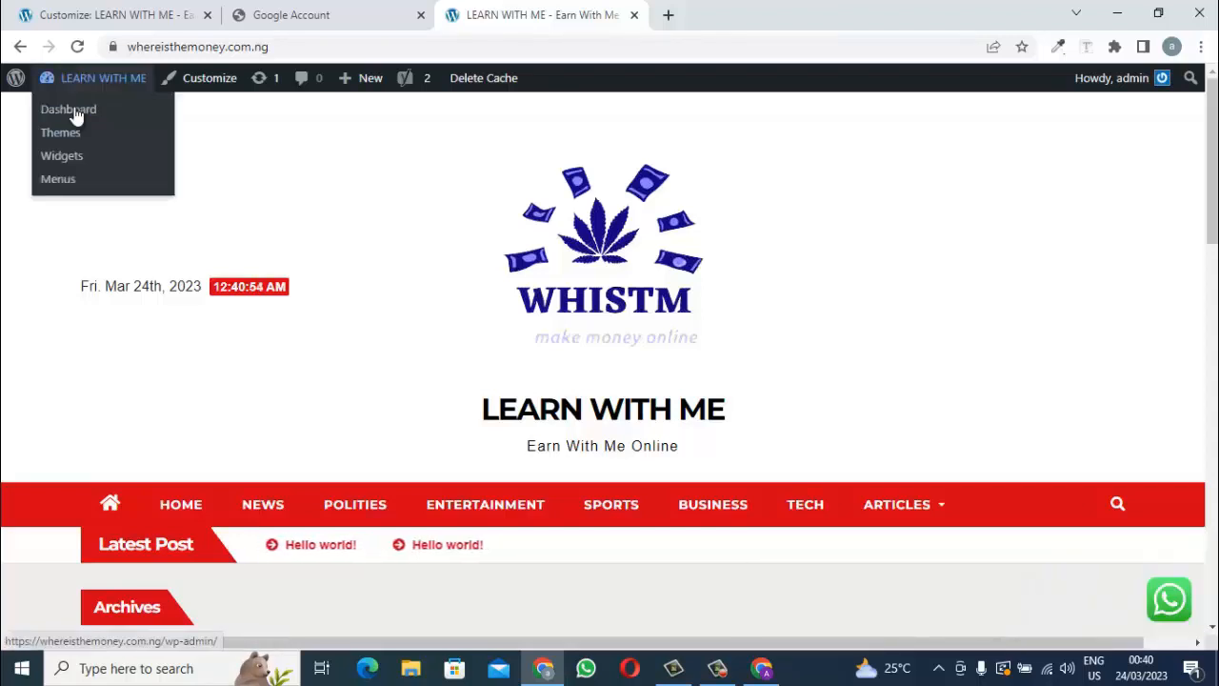
{"action": "left_click", "coordinate": [76, 113]}
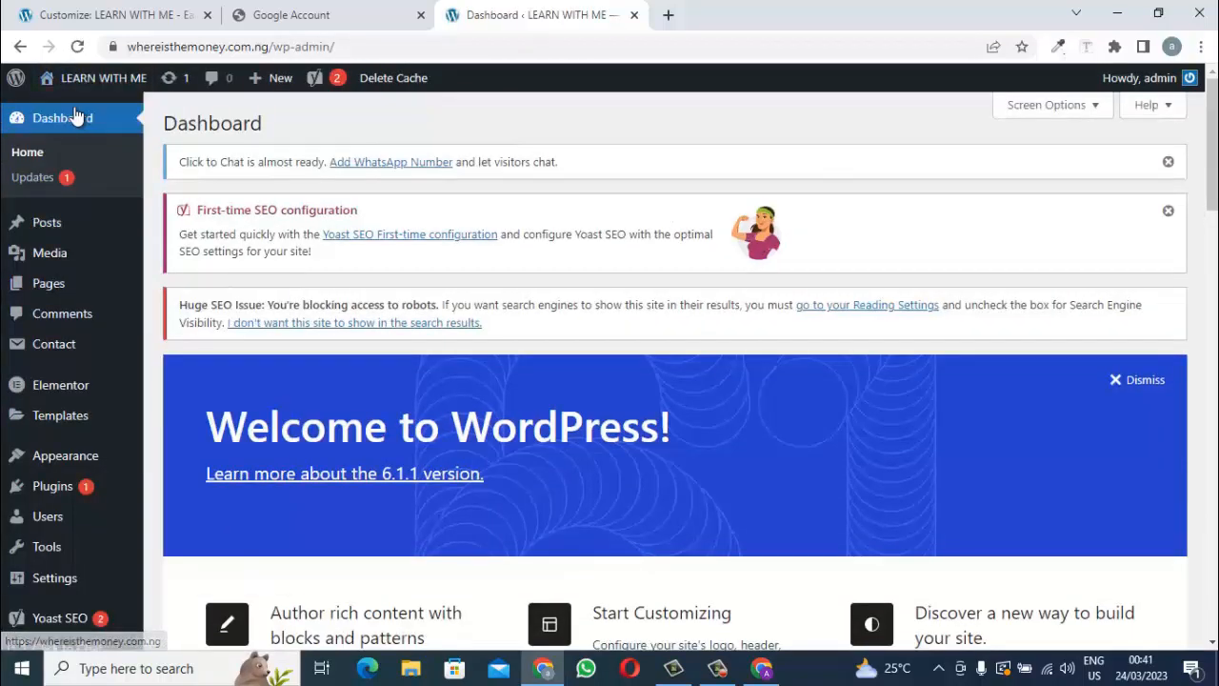
{"action": "left_click", "coordinate": [76, 112]}
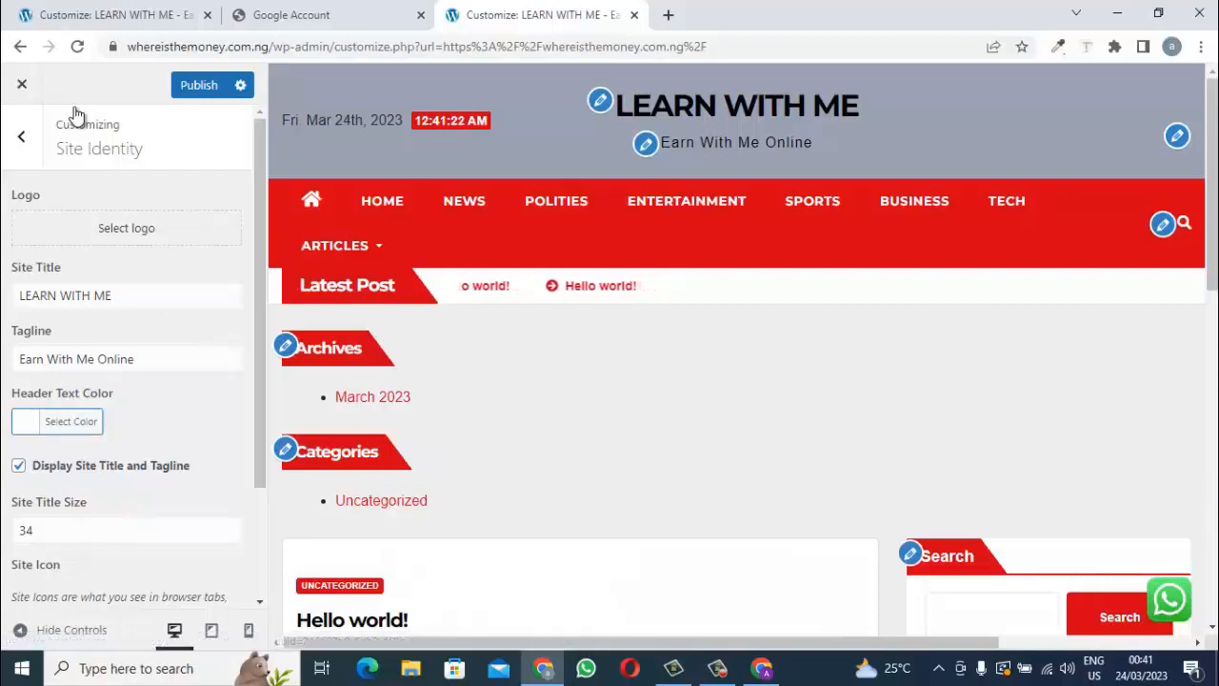
Set the Site Title Size to 39.
{"action": "scroll", "coordinate": [77, 114], "scroll_direction": "down", "scroll_amount": 2}
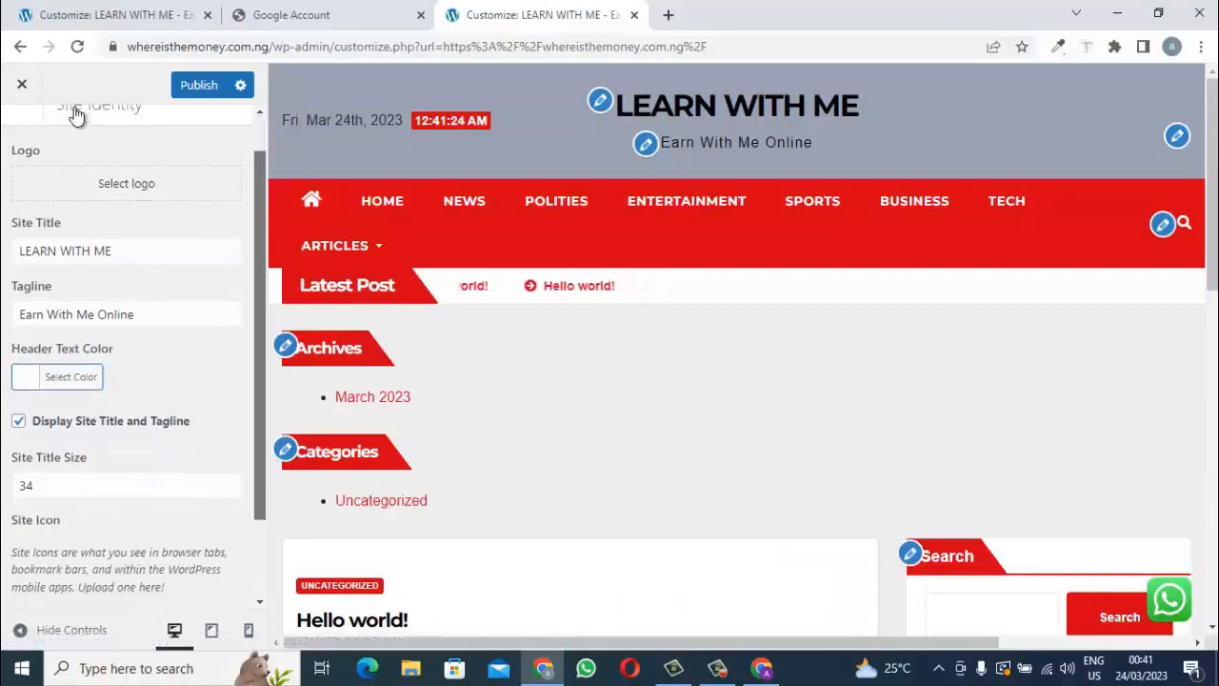
{"action": "scroll", "coordinate": [76, 115], "scroll_direction": "down", "scroll_amount": 1}
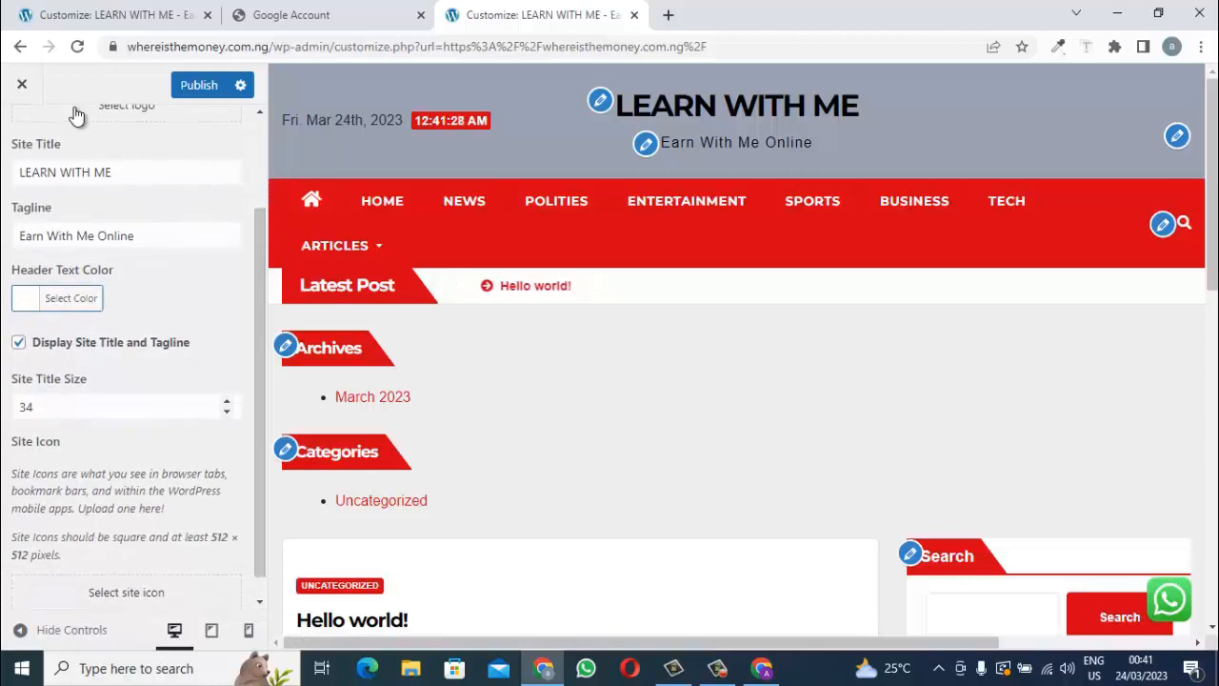
{"action": "left_click", "coordinate": [125, 406]}
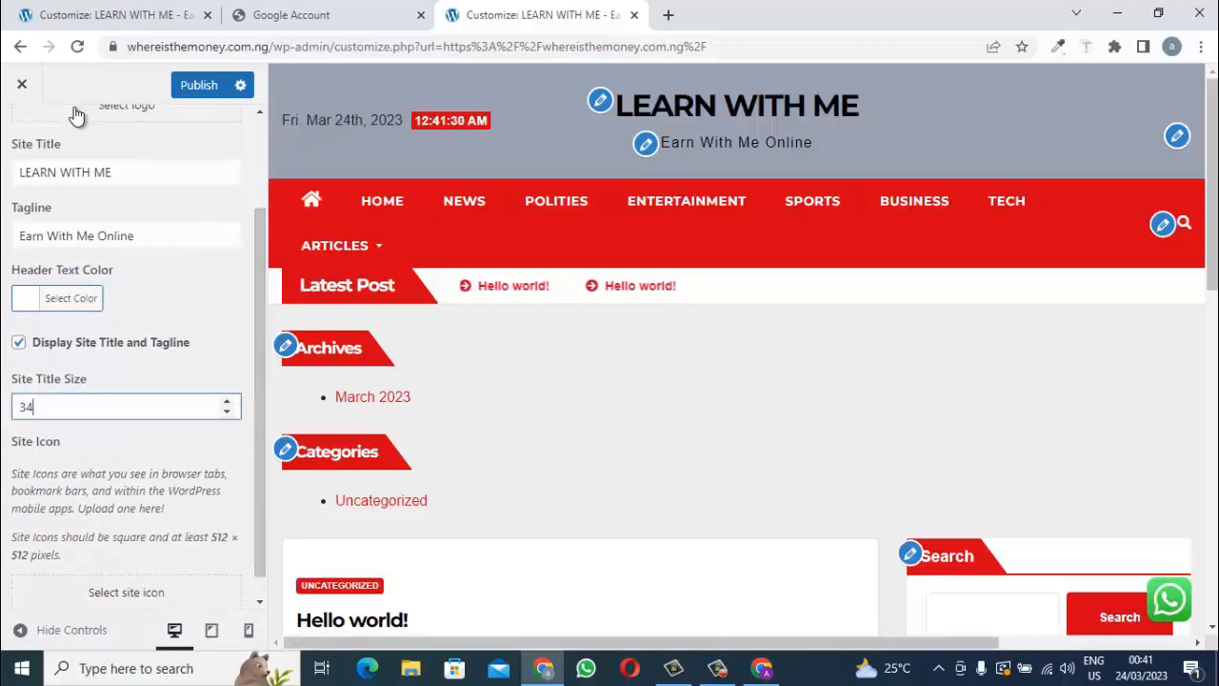
{"action": "key", "text": "BackSpace"}
{"action": "type", "text": "9"}
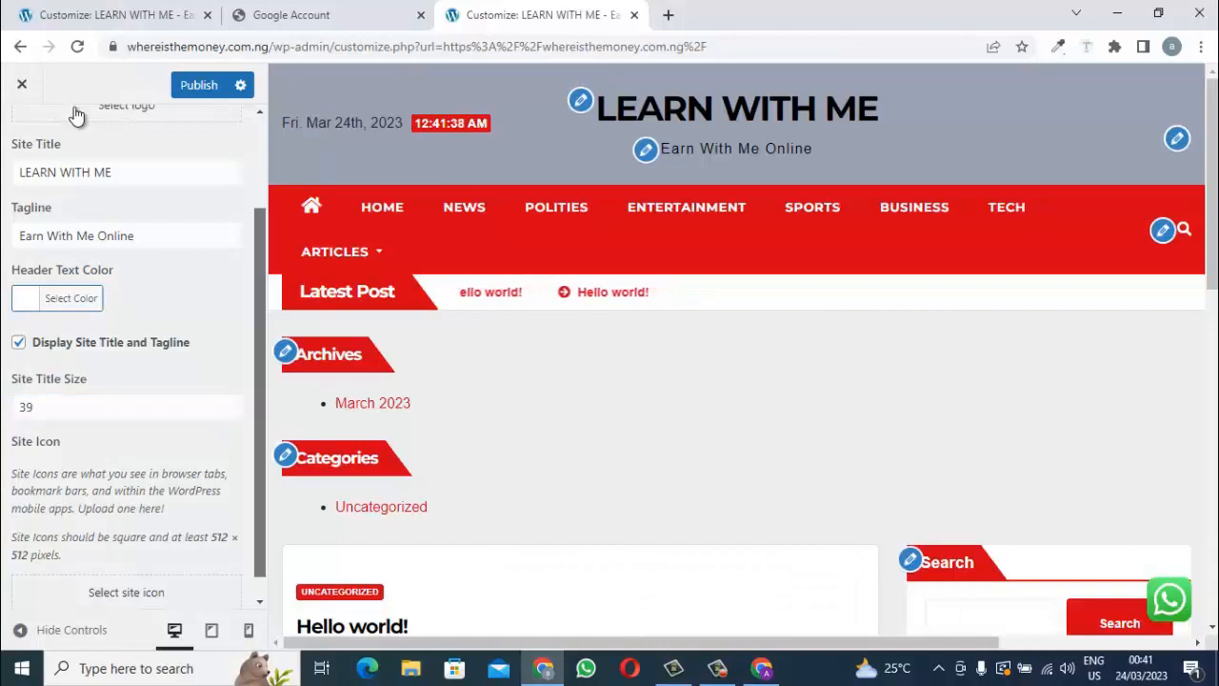
Set the second WHISTM image in the media library, cropped-WHISTM.png, as the site icon and publish the changes.
{"action": "scroll", "coordinate": [77, 115], "scroll_direction": "down", "scroll_amount": 1}
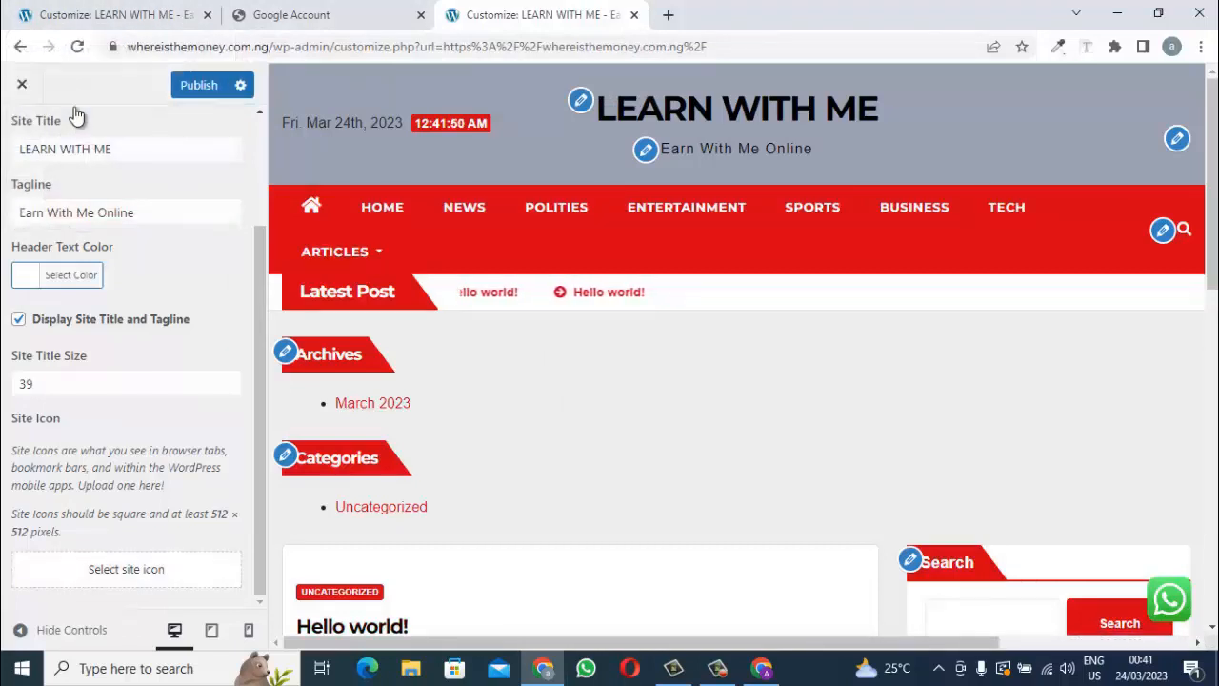
{"action": "left_click", "coordinate": [126, 569]}
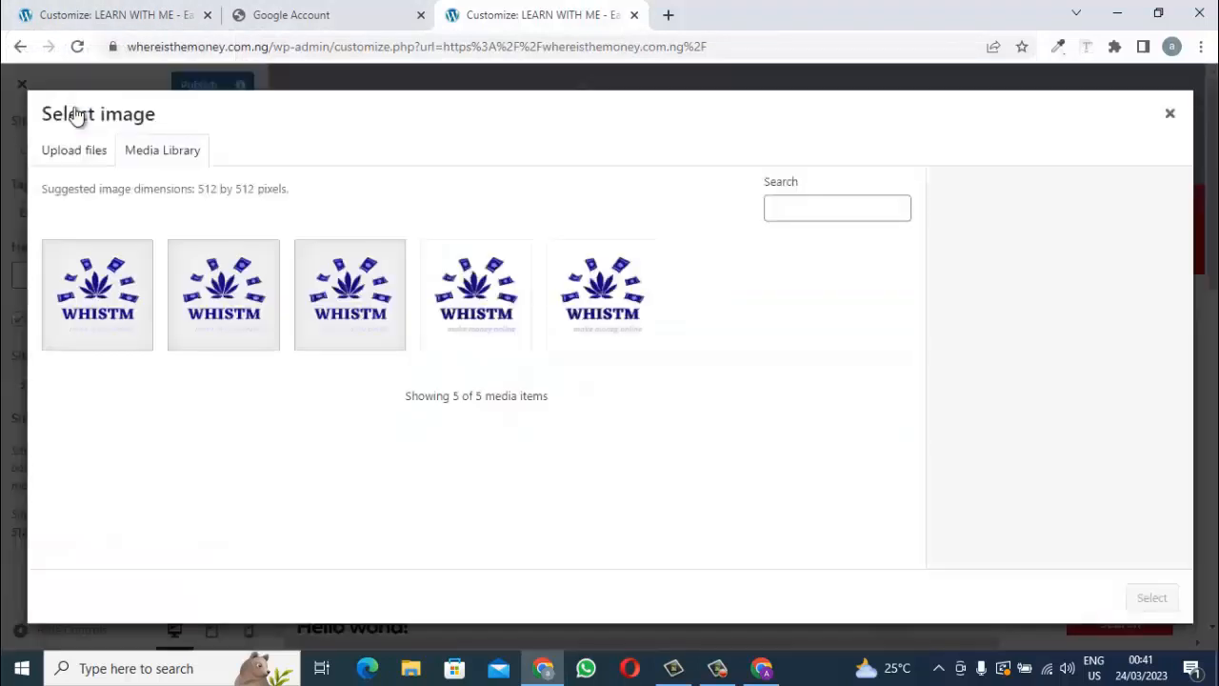
{"action": "left_click", "coordinate": [224, 295]}
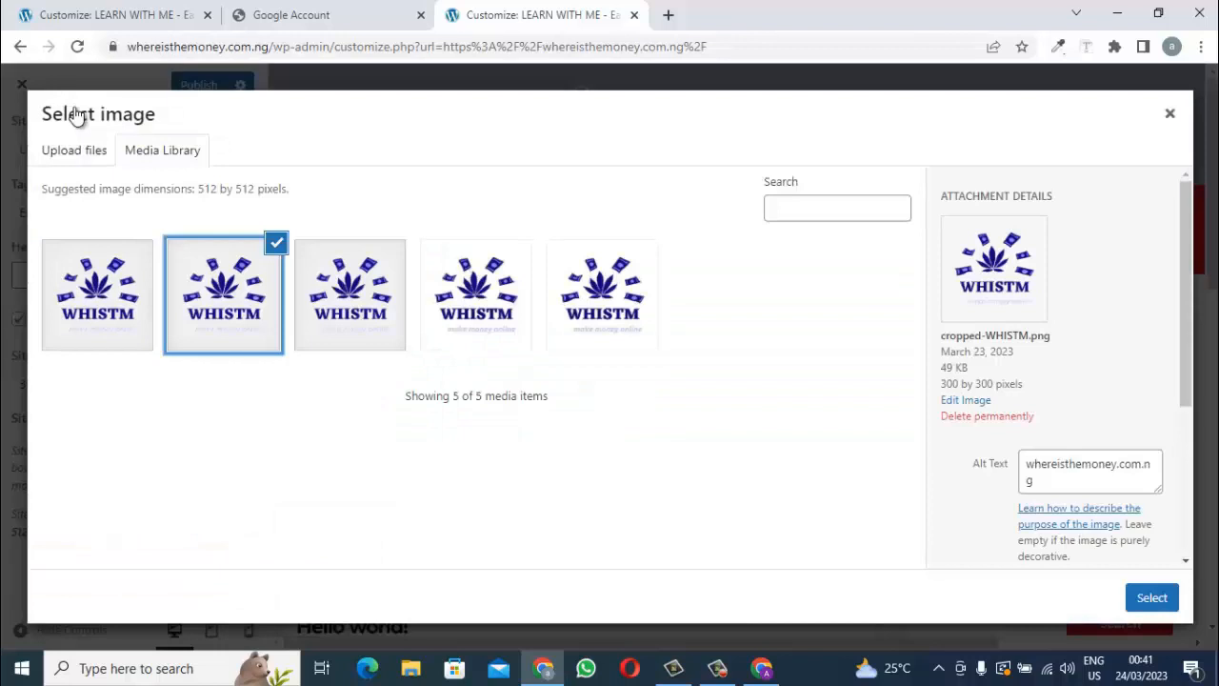
{"action": "left_click", "coordinate": [1151, 597]}
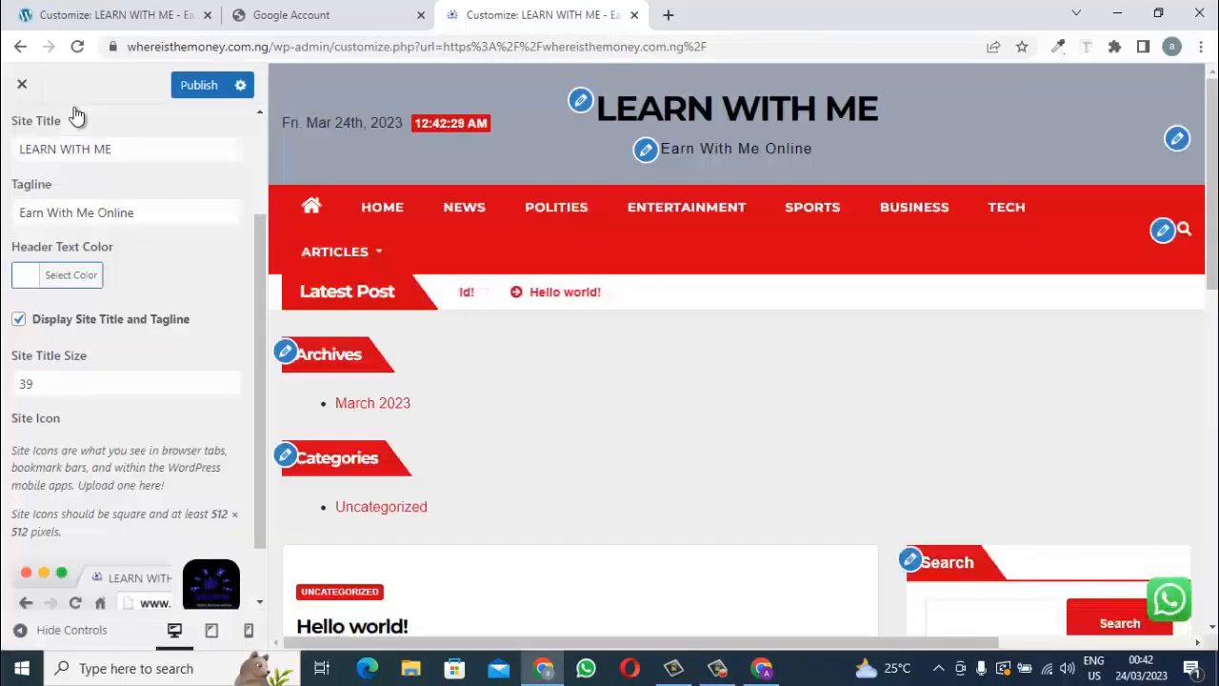
{"action": "scroll", "coordinate": [77, 114], "scroll_direction": "down", "scroll_amount": 2}
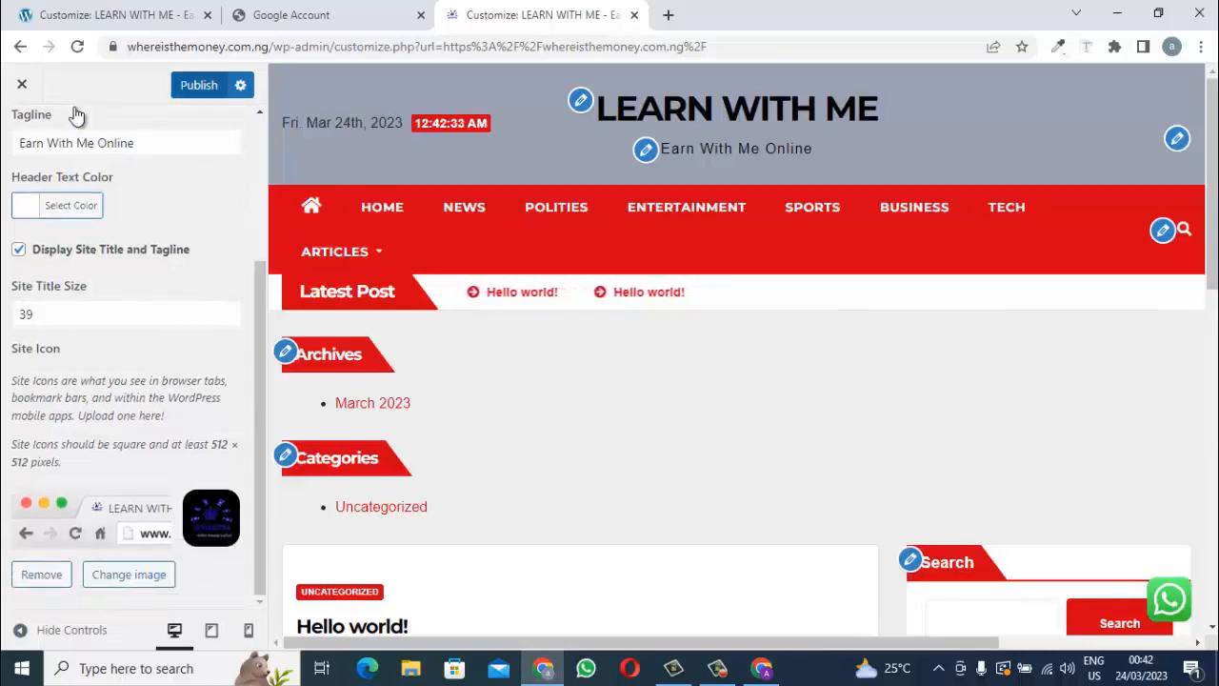
{"action": "left_click", "coordinate": [199, 85]}
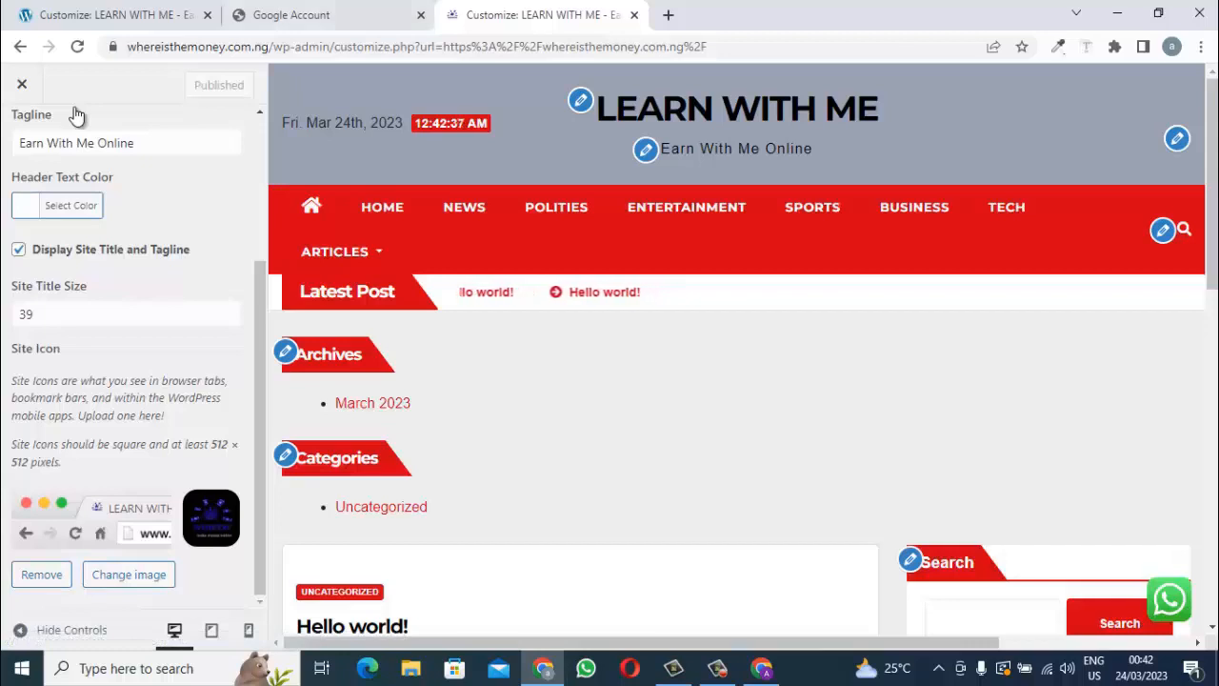
Visit whereisthemoney.com.ng in a new tab and open its Top Tags settings in the customizer's Frontpage Options.
{"action": "key", "text": "ctrl+t"}
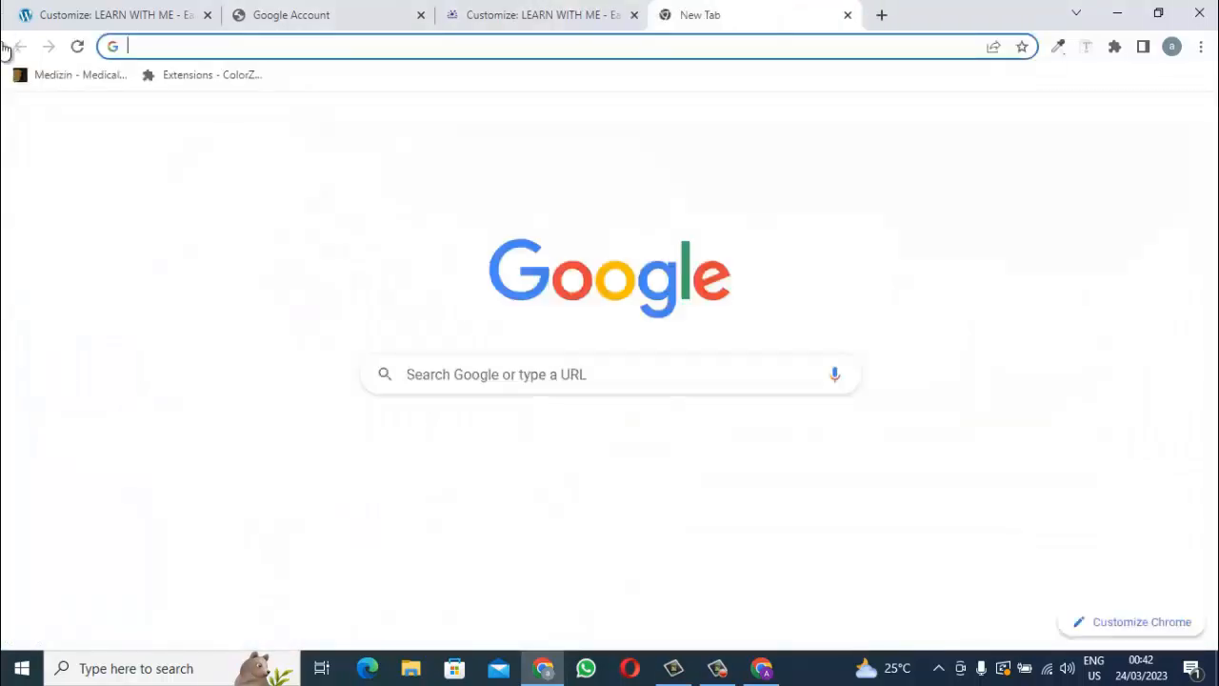
{"action": "type", "text": "whe"}
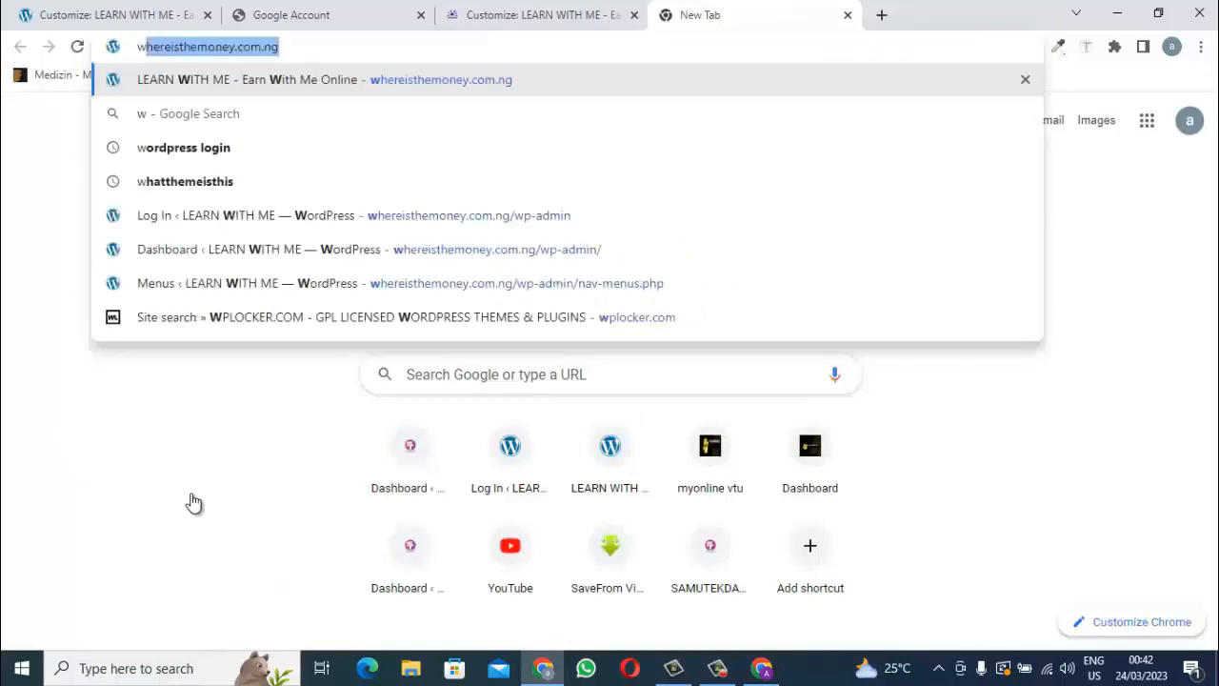
{"action": "type", "text": "r"}
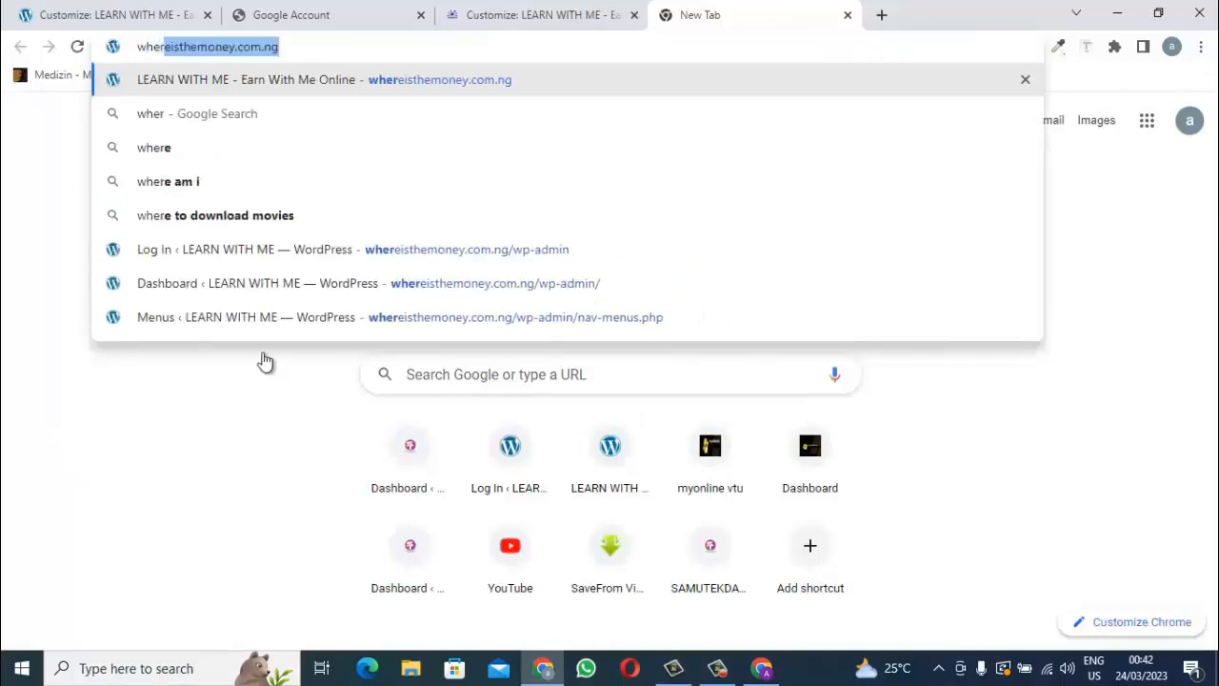
{"action": "key", "text": "Right"}
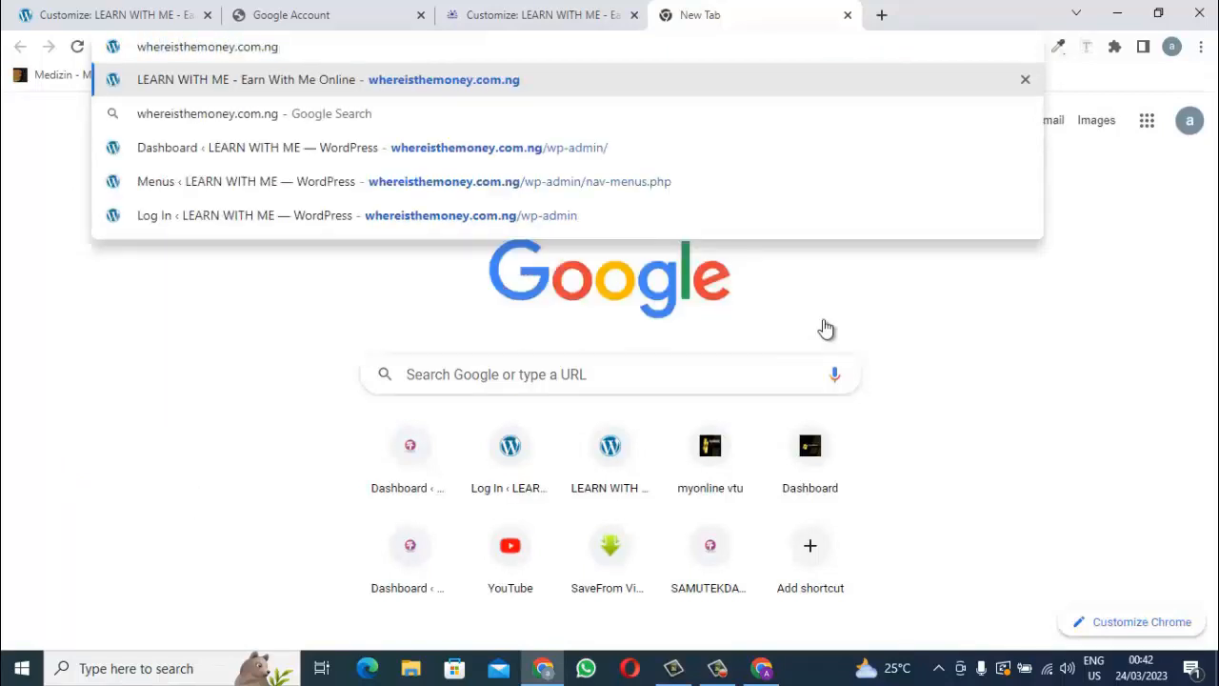
{"action": "key", "text": "Return"}
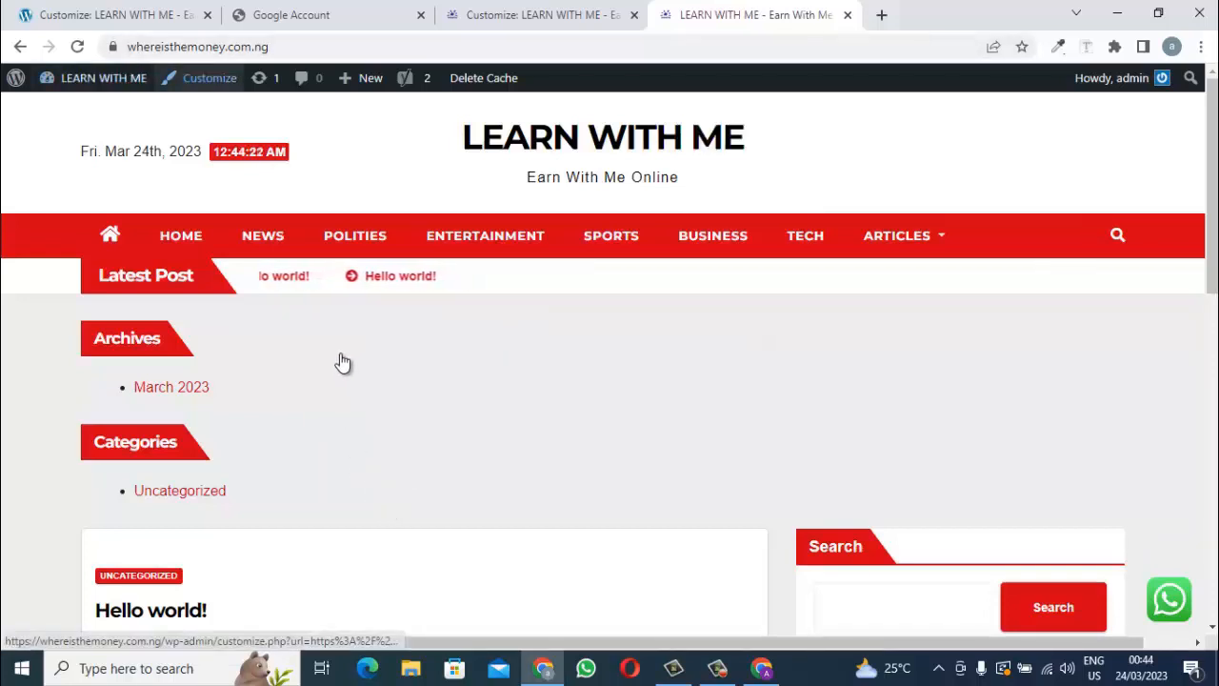
{"action": "left_click", "coordinate": [202, 78]}
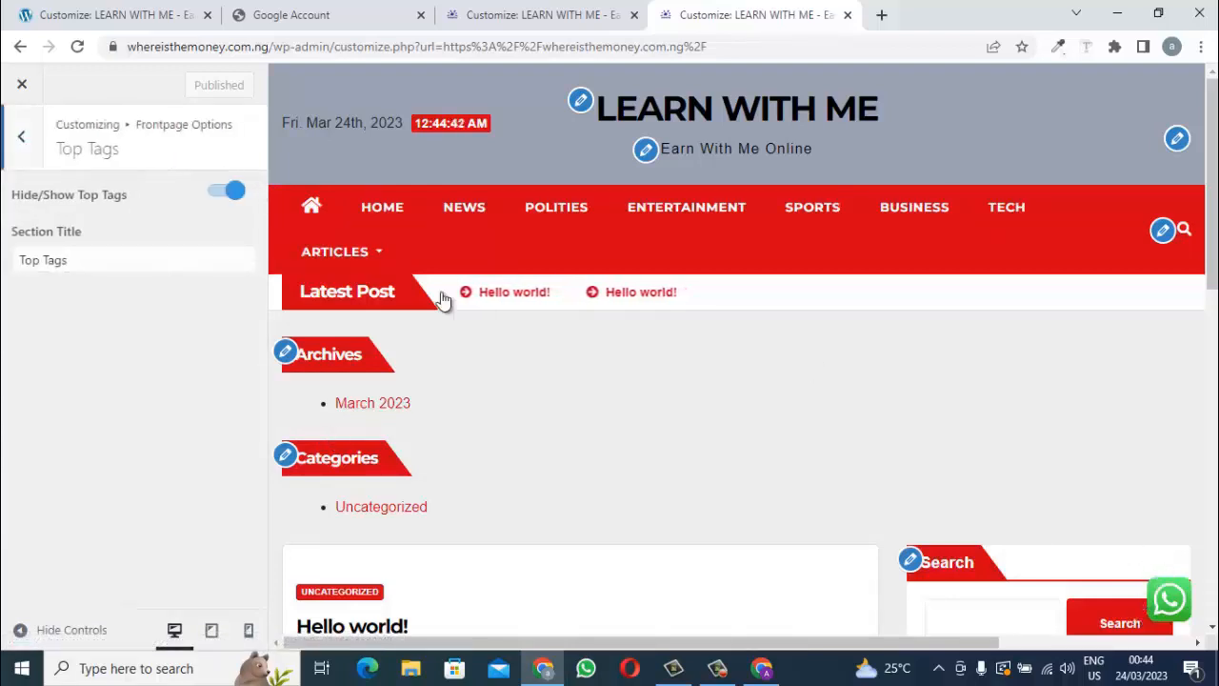
Switch off the Top Tags section in the Frontpage Options and open the Latest Posts settings.
{"action": "left_click", "coordinate": [226, 190]}
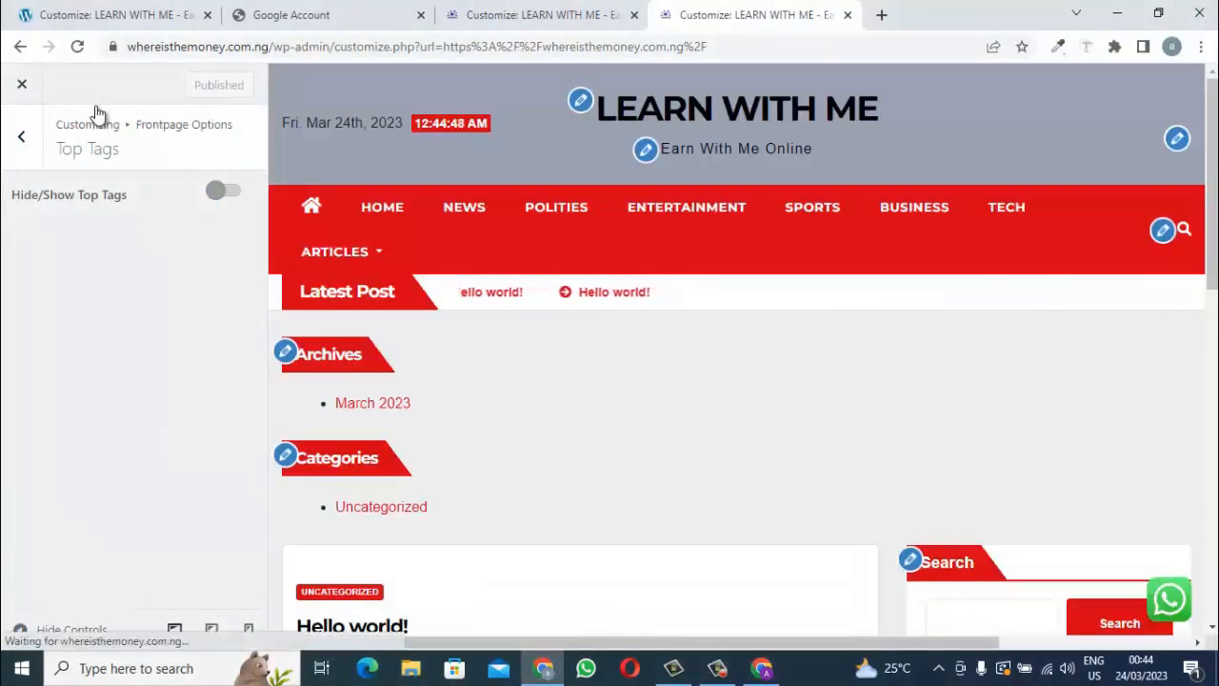
{"action": "key", "text": "Escape"}
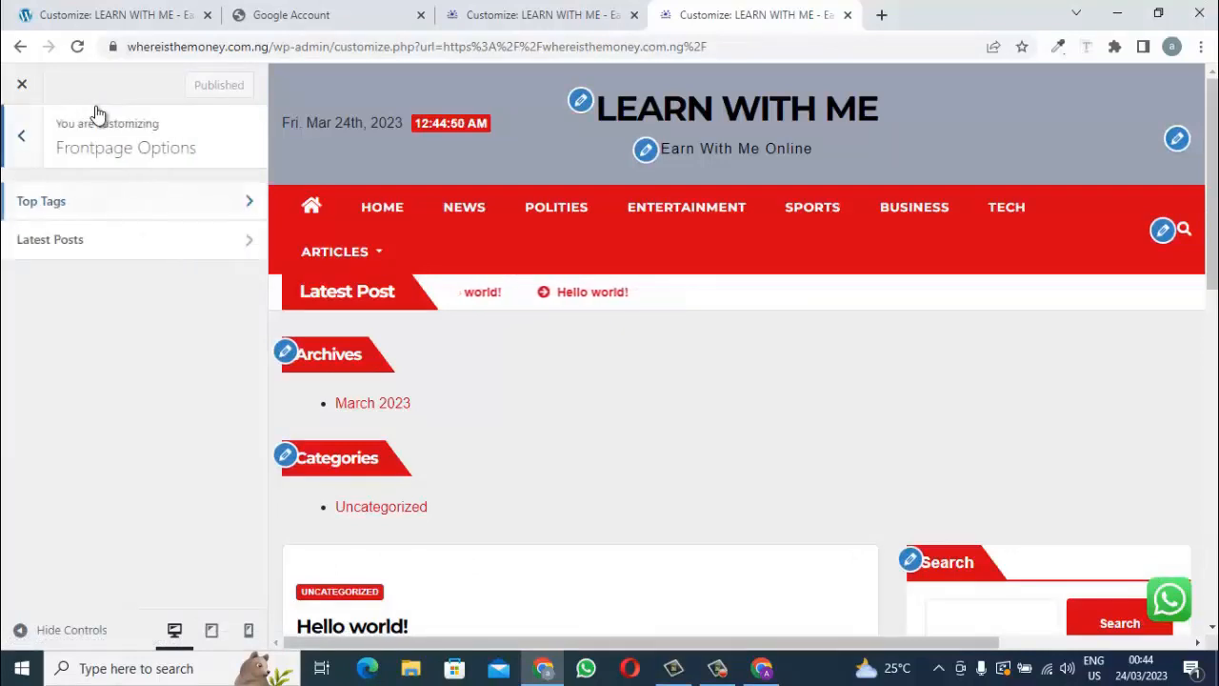
{"action": "key", "text": "Return"}
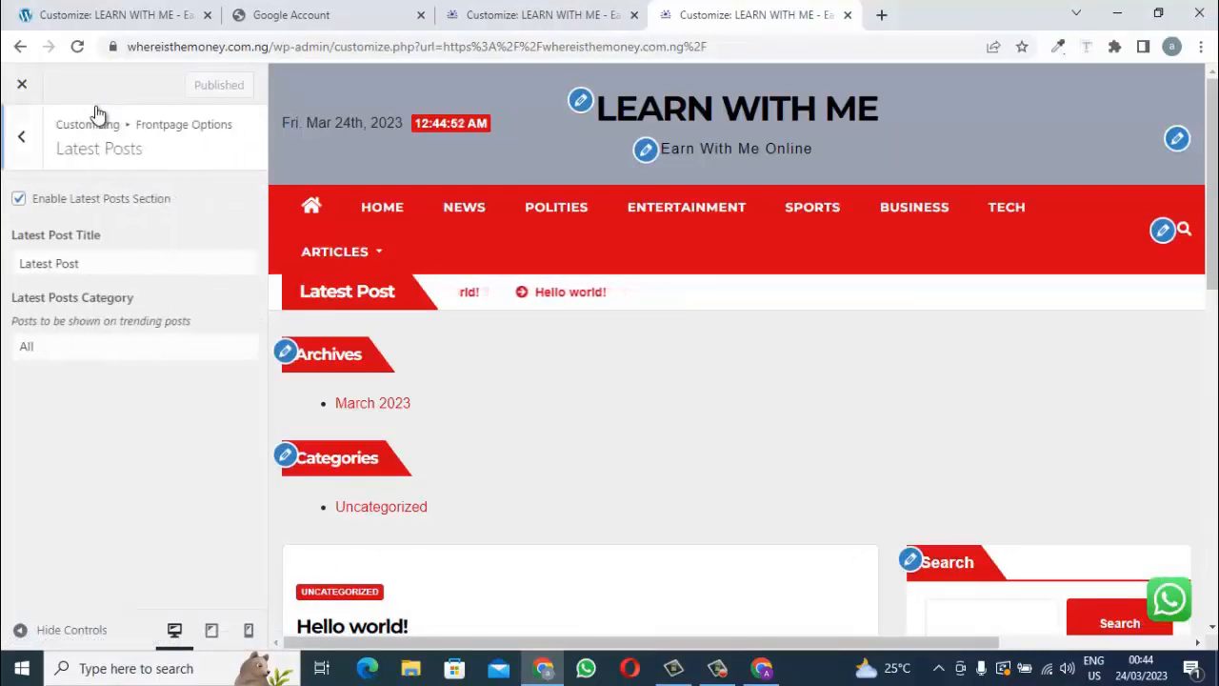
Change the Latest Post Title to "Latest Update" and publish the change.
{"action": "mouse_move", "coordinate": [341, 251]}
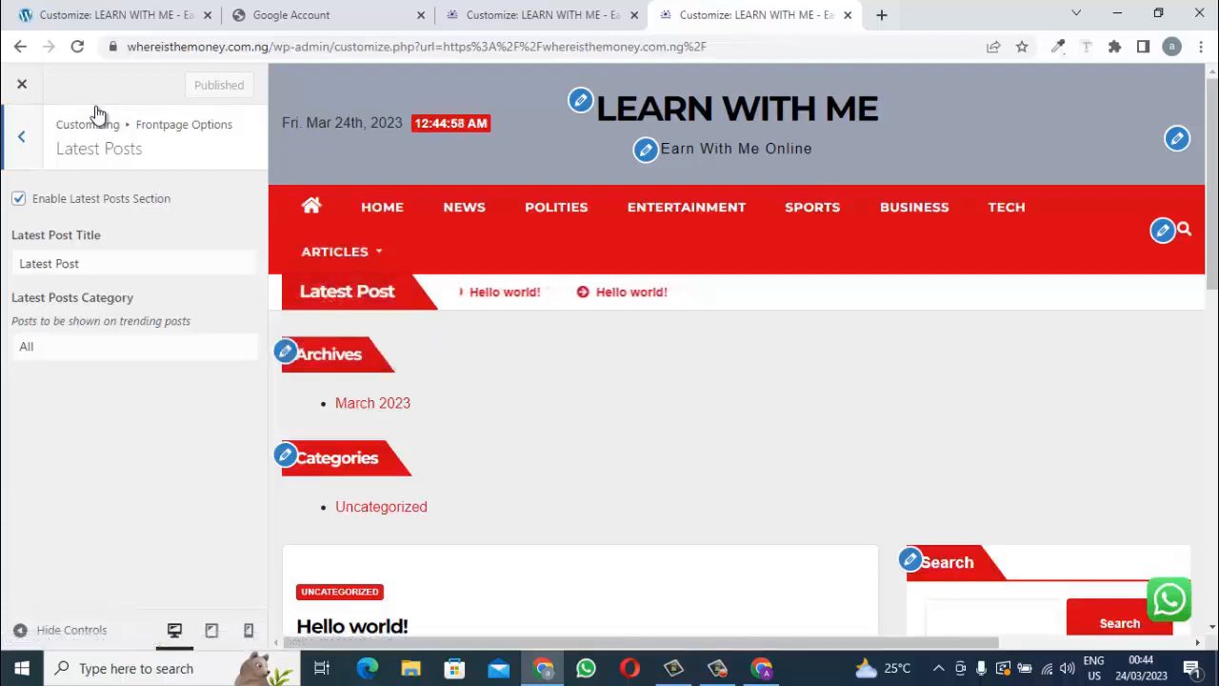
{"action": "left_click", "coordinate": [100, 264]}
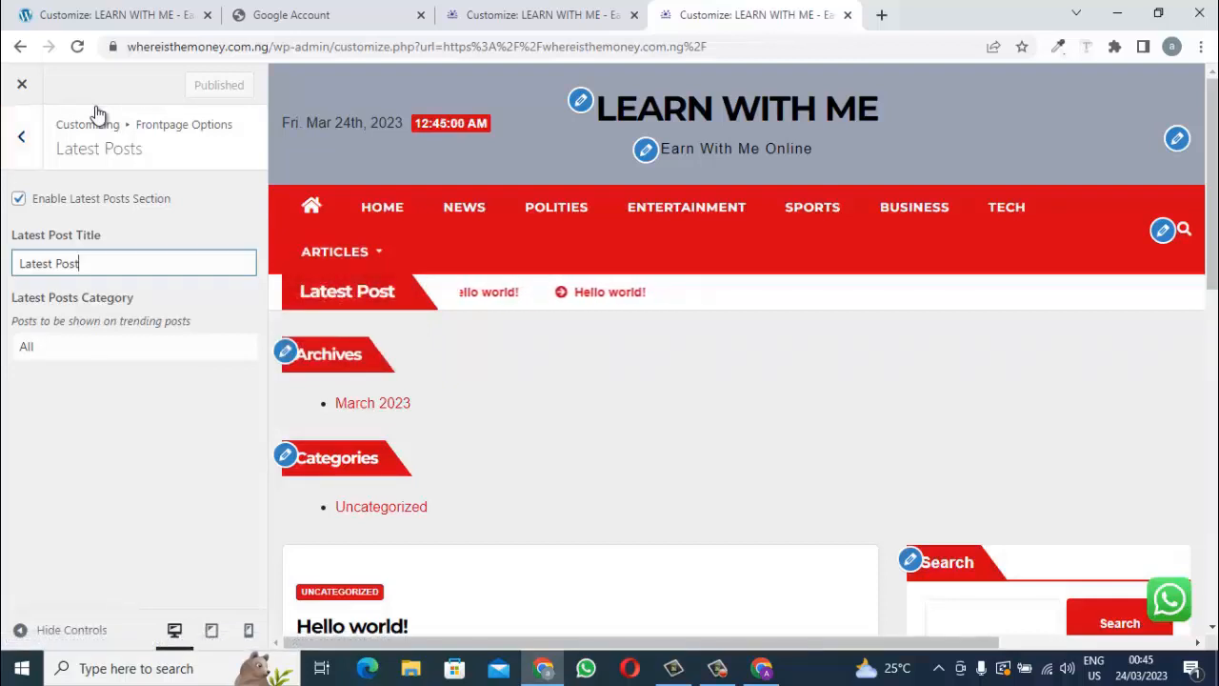
{"action": "key", "text": "BackSpace"}
{"action": "key", "text": "BackSpace"}
{"action": "key", "text": "BackSpace"}
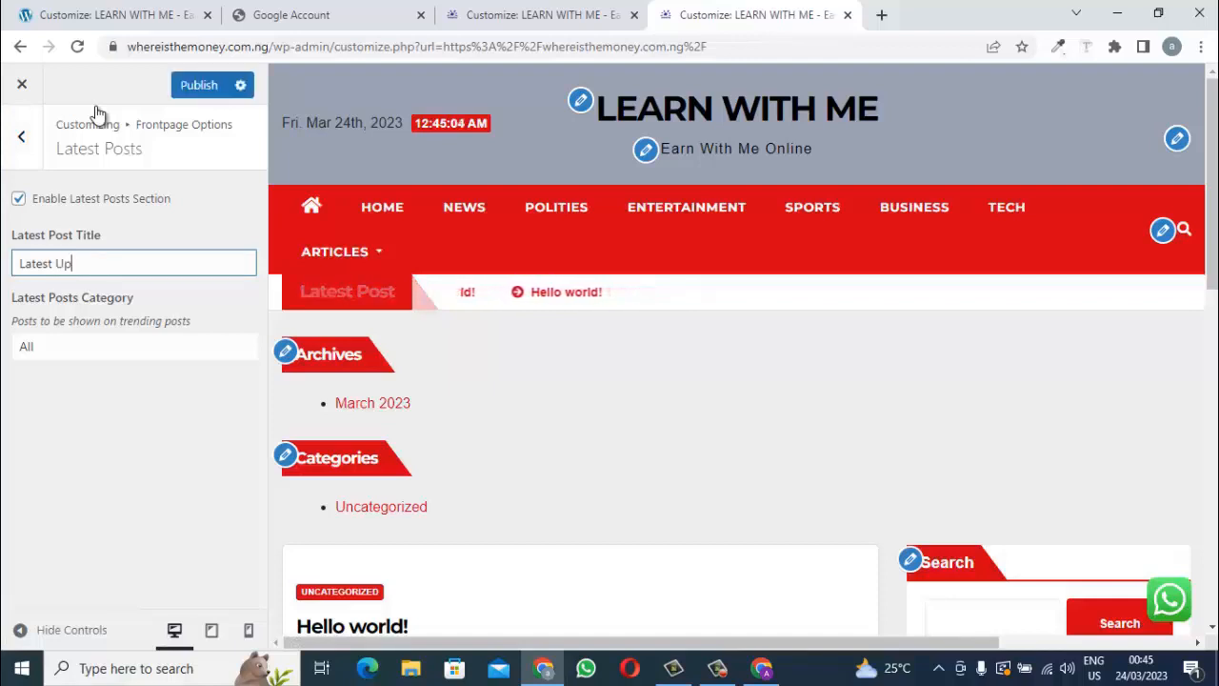
{"action": "type", "text": "e"}
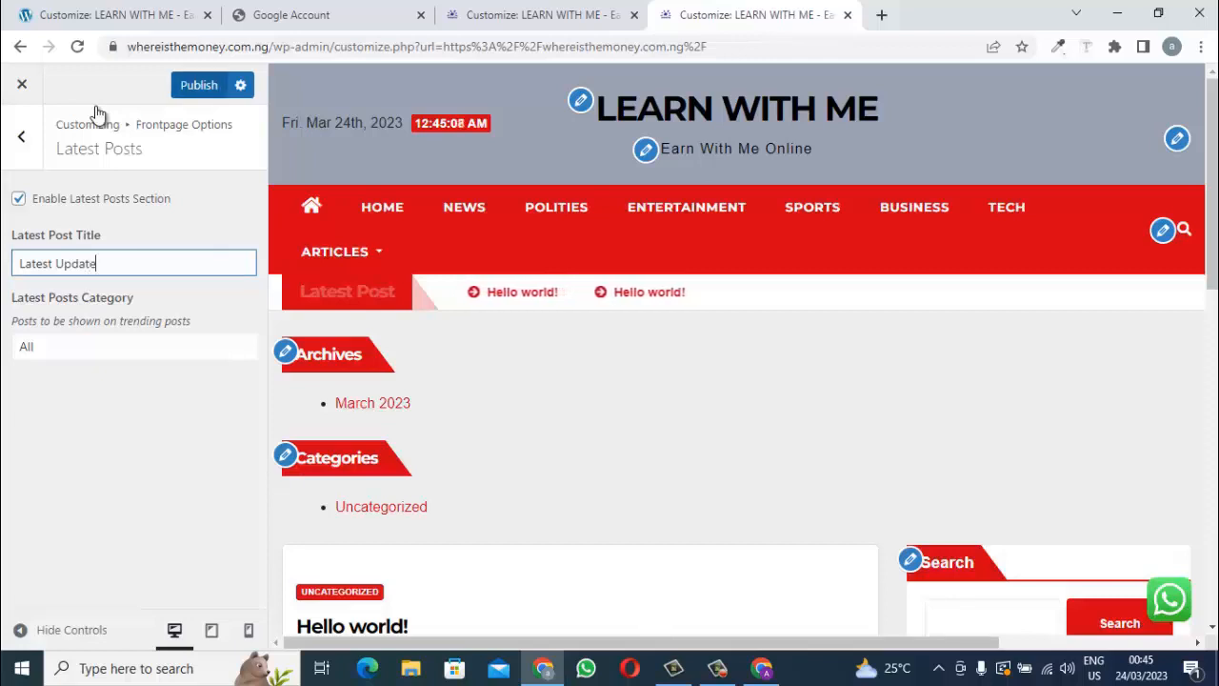
{"action": "left_click", "coordinate": [199, 86]}
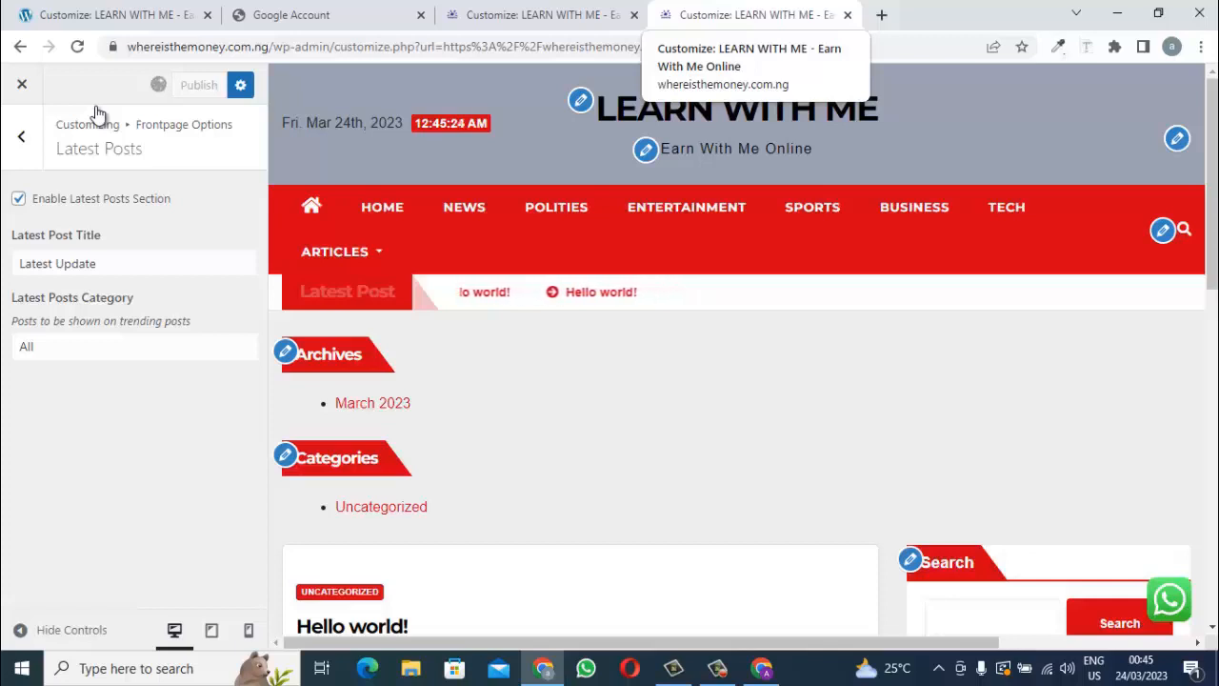
Visit whereisthemoney.com.ng in a new tab to check the live site.
{"action": "key", "text": "ctrl+t"}
{"action": "type", "text": "whereisthemoney.com.ng"}
{"action": "key", "text": "Return"}
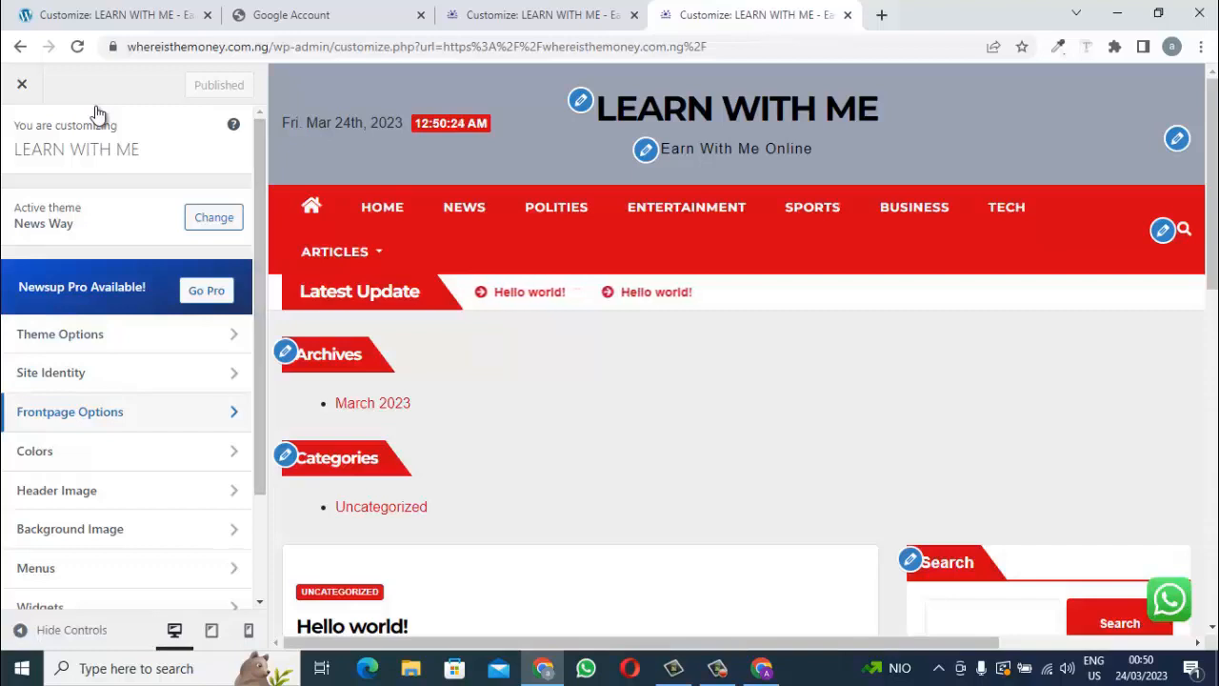
Disable the Latest Posts section in the customizer's Frontpage Options and publish the change.
{"action": "left_click", "coordinate": [97, 412]}
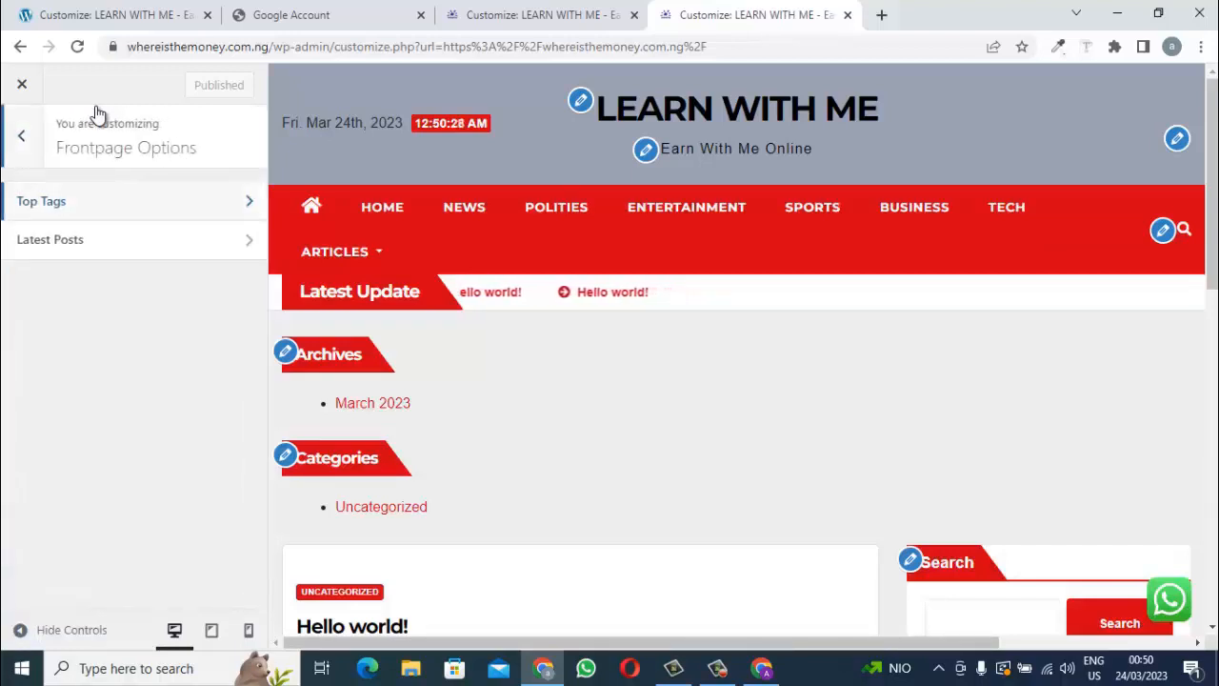
{"action": "key", "text": "Tab"}
{"action": "key", "text": "Return"}
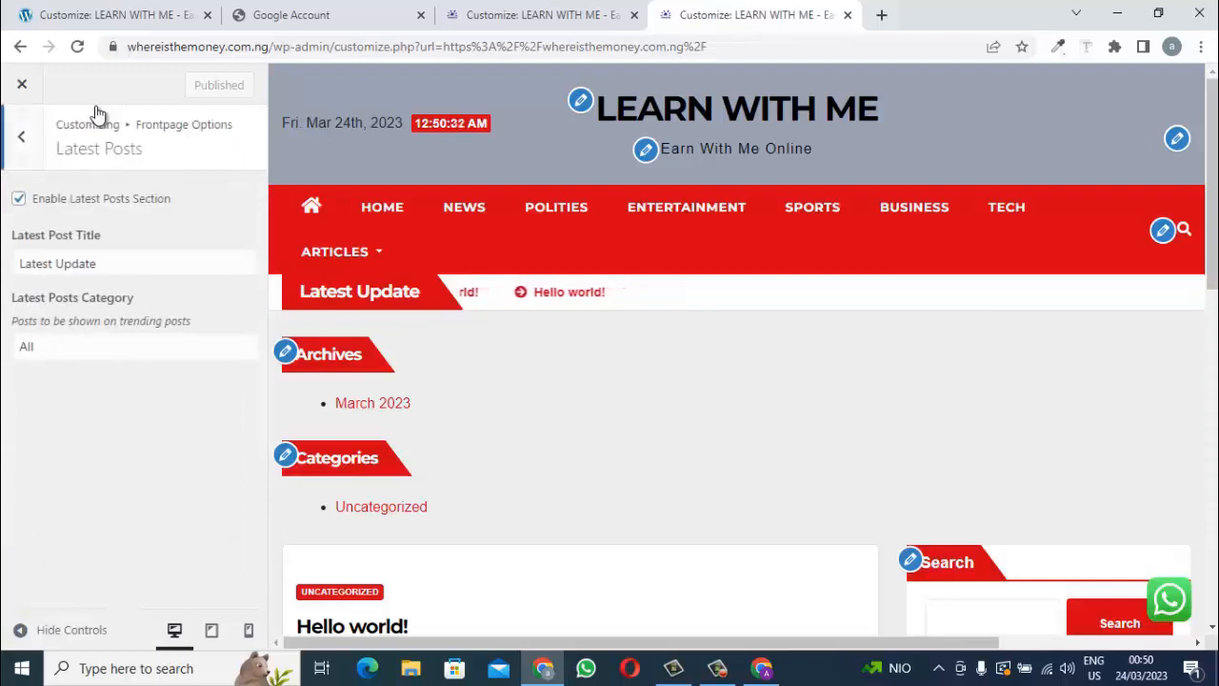
{"action": "key", "text": "Tab"}
{"action": "key", "text": "space"}
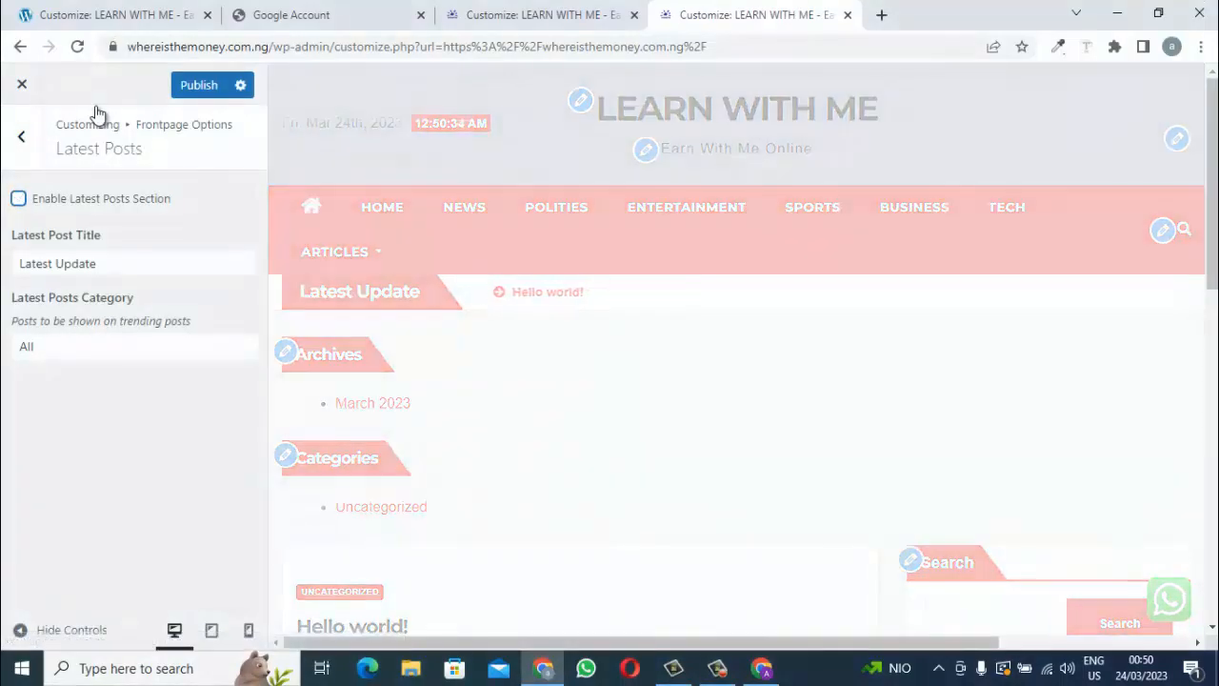
{"action": "key", "text": "ctrl+s"}
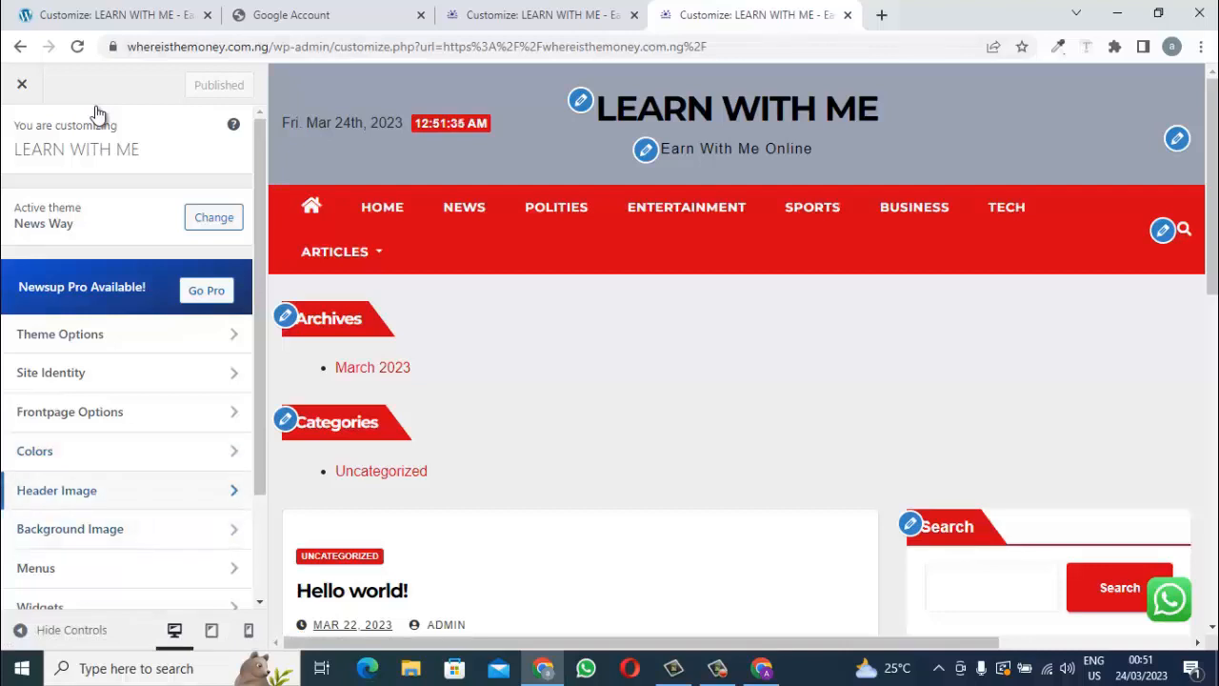
Set the Header Image overlay color to white (#ffffff) and publish the change.
{"action": "left_click", "coordinate": [95, 490]}
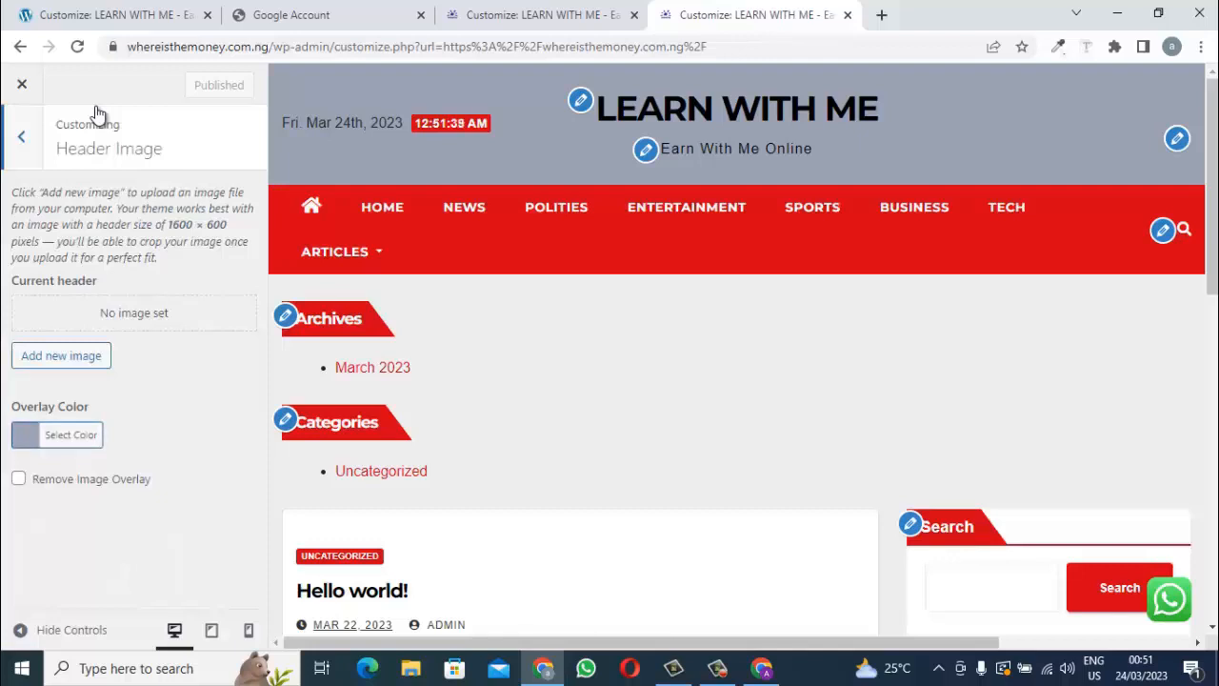
{"action": "left_click", "coordinate": [58, 434]}
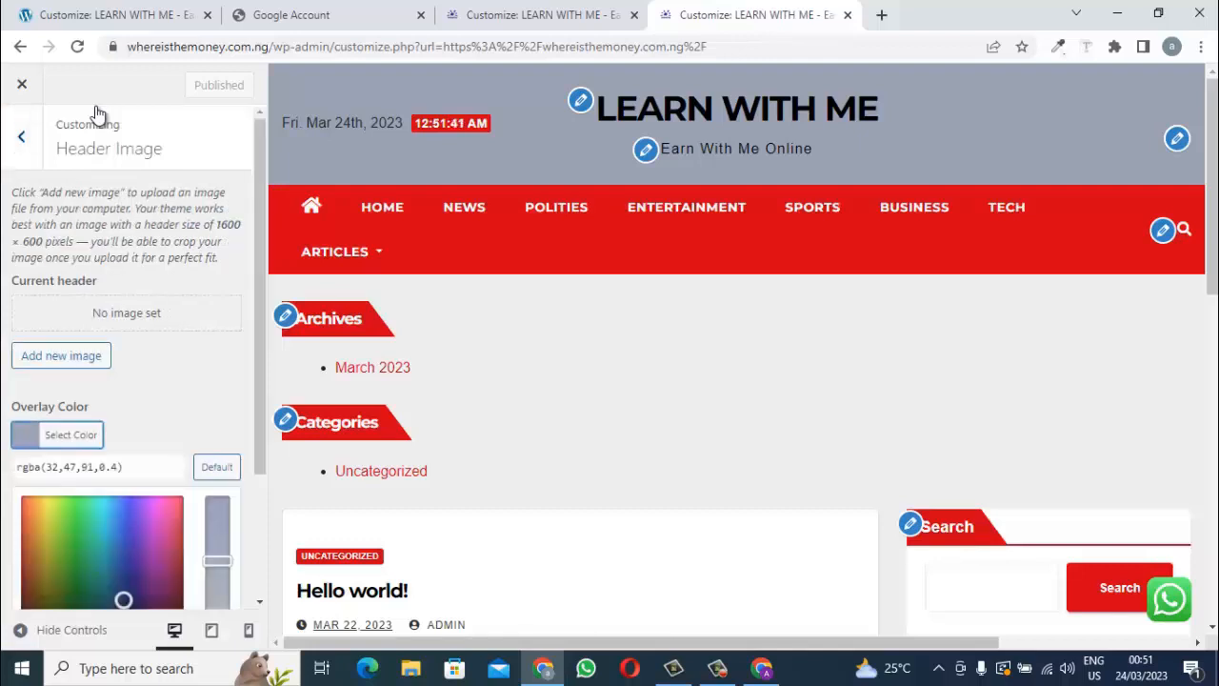
{"action": "scroll", "coordinate": [95, 111], "scroll_direction": "down", "scroll_amount": 2}
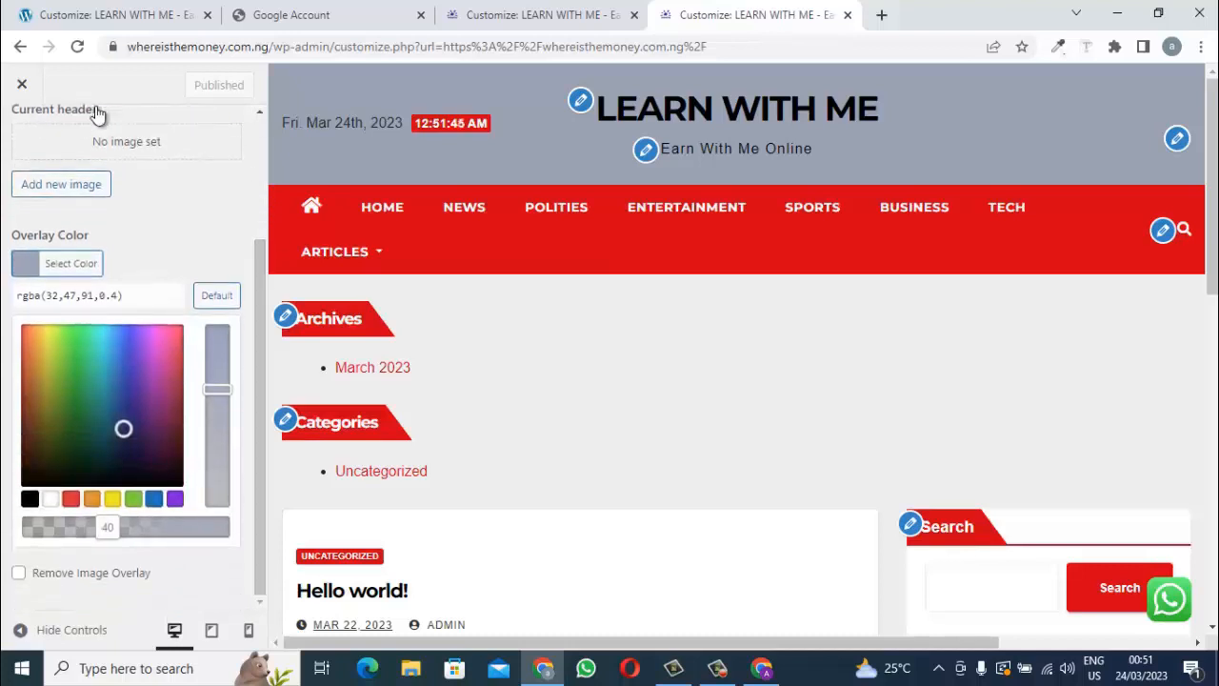
{"action": "left_click", "coordinate": [50, 498]}
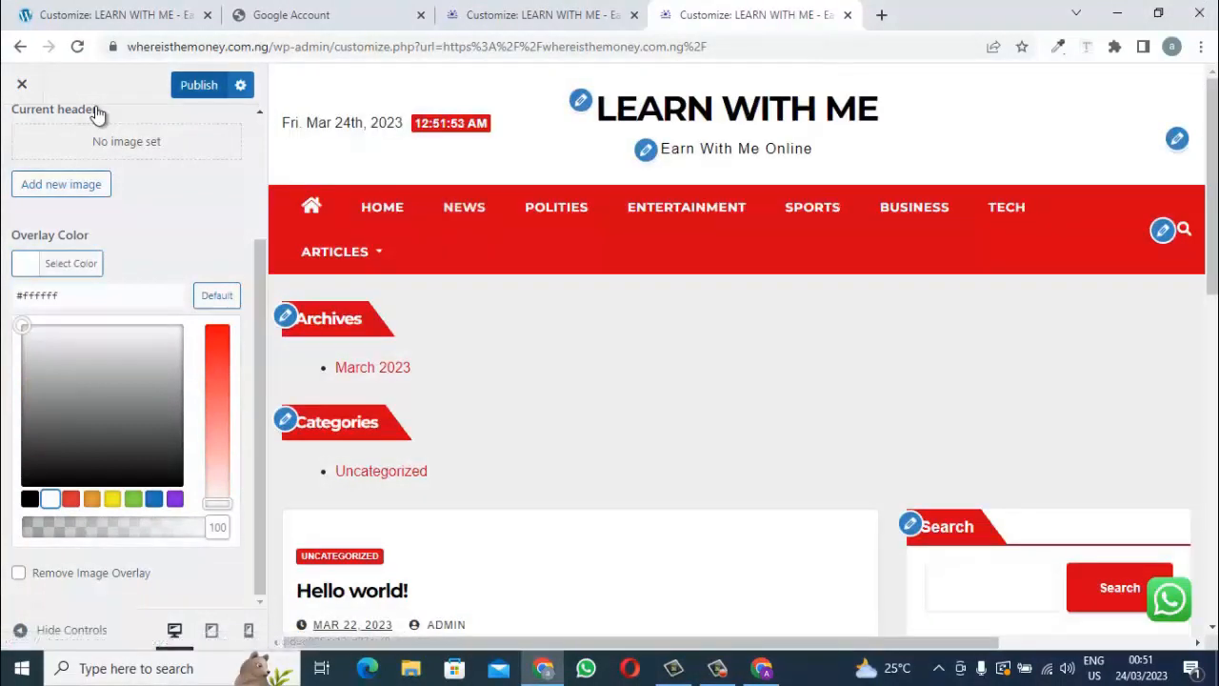
{"action": "left_click", "coordinate": [98, 112]}
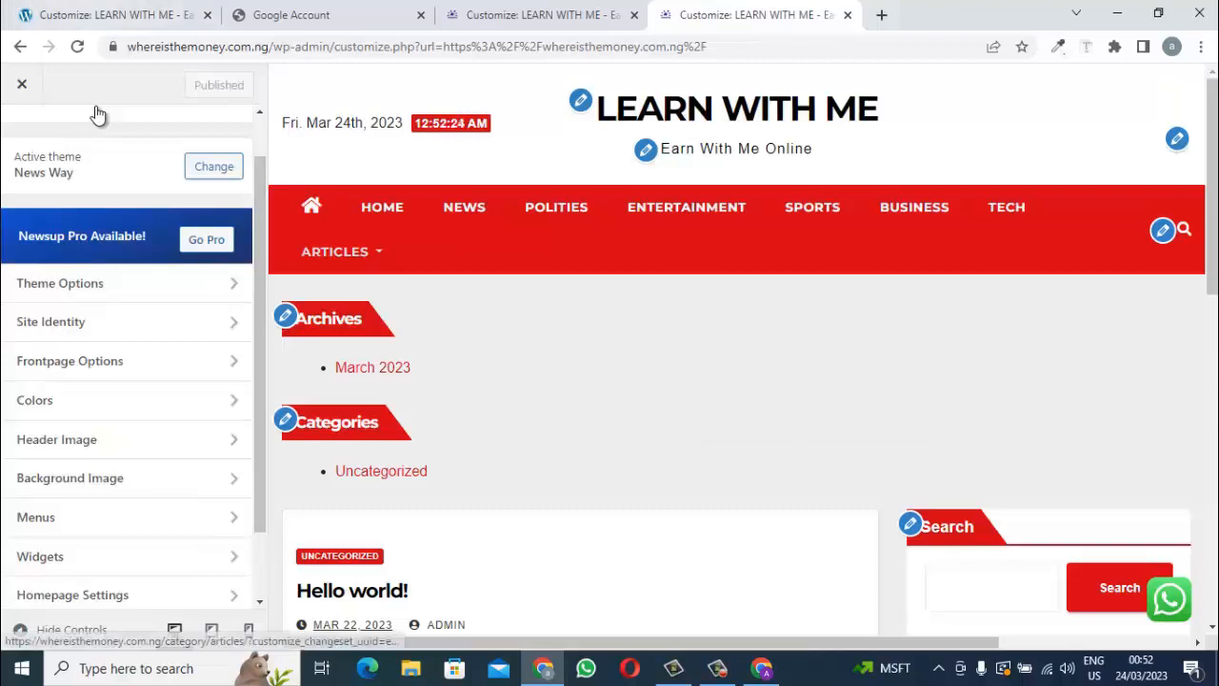
Remove the Archives heading block from the Front-Page Canvas Section widget area.
{"action": "mouse_move", "coordinate": [340, 251]}
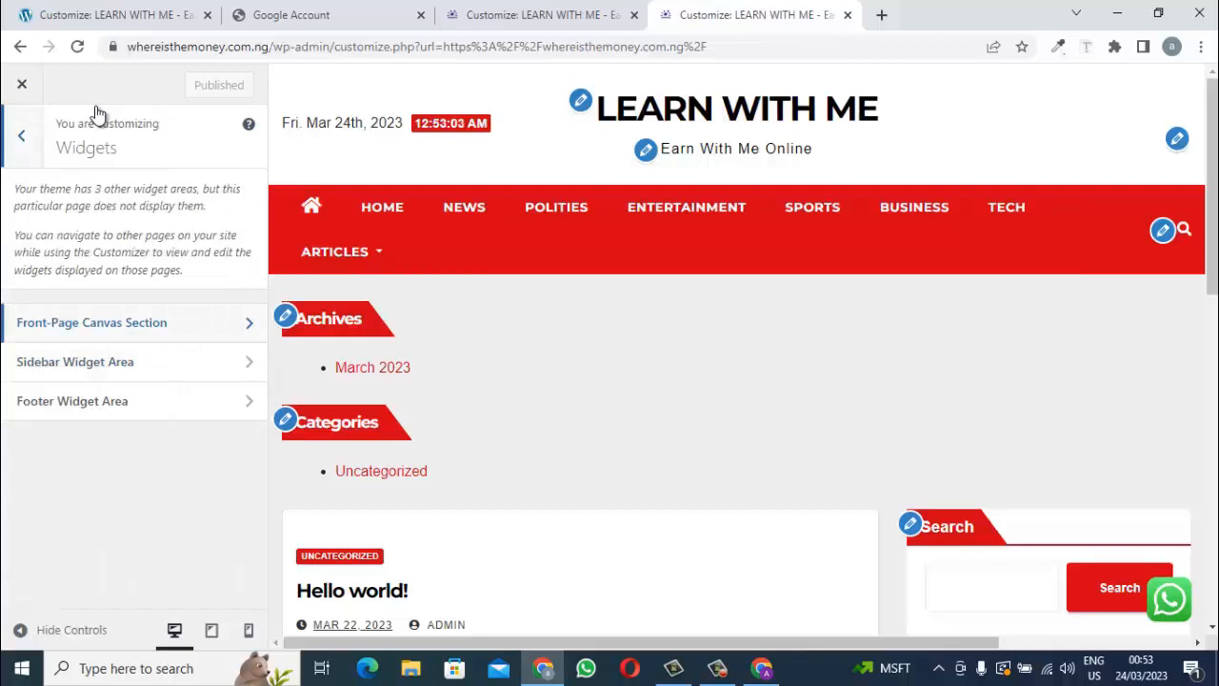
{"action": "left_click", "coordinate": [93, 322]}
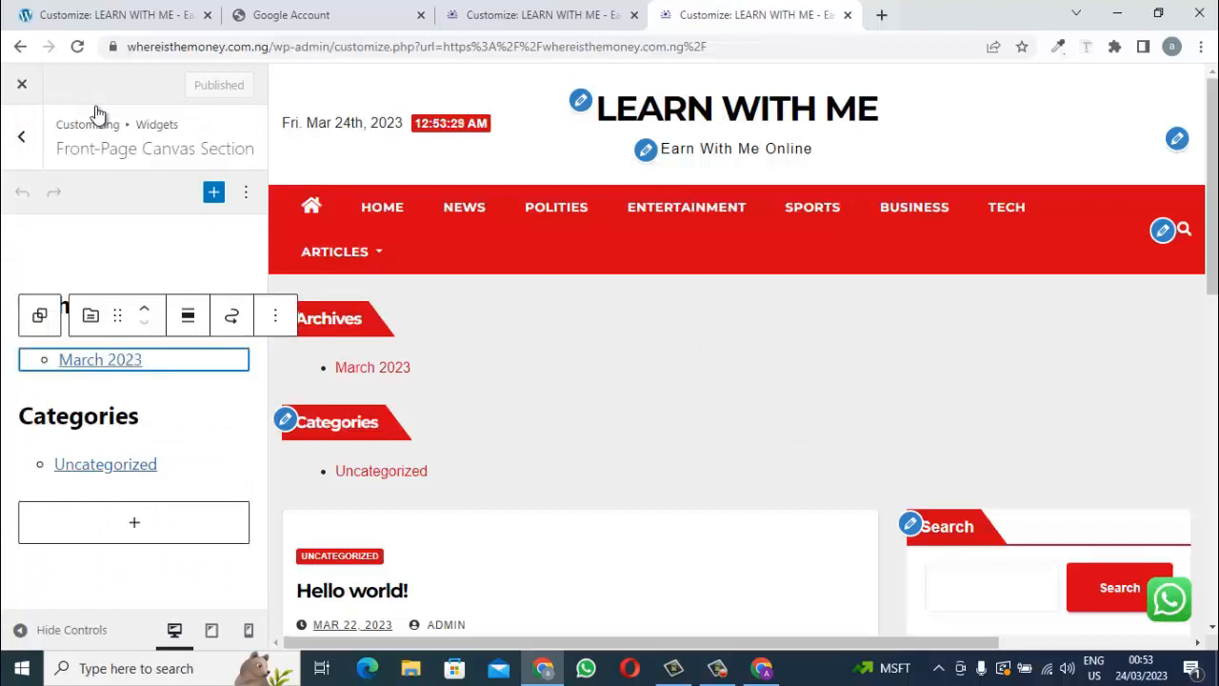
{"action": "key", "text": "Down"}
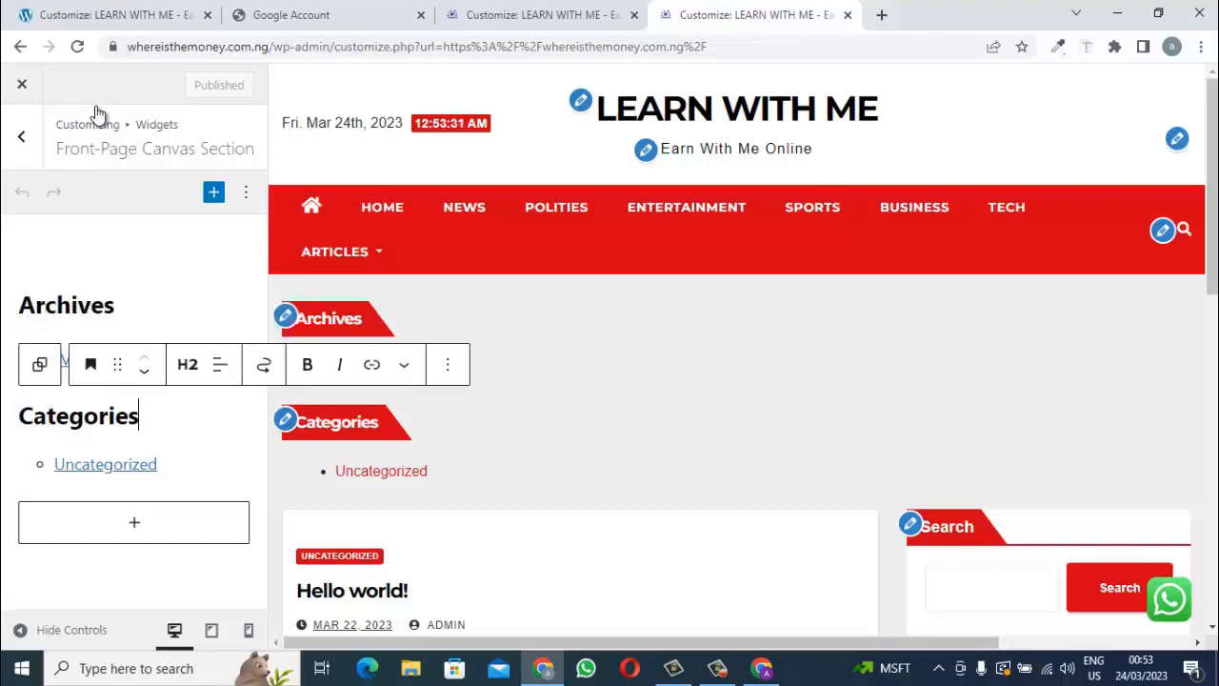
{"action": "key", "text": "Up"}
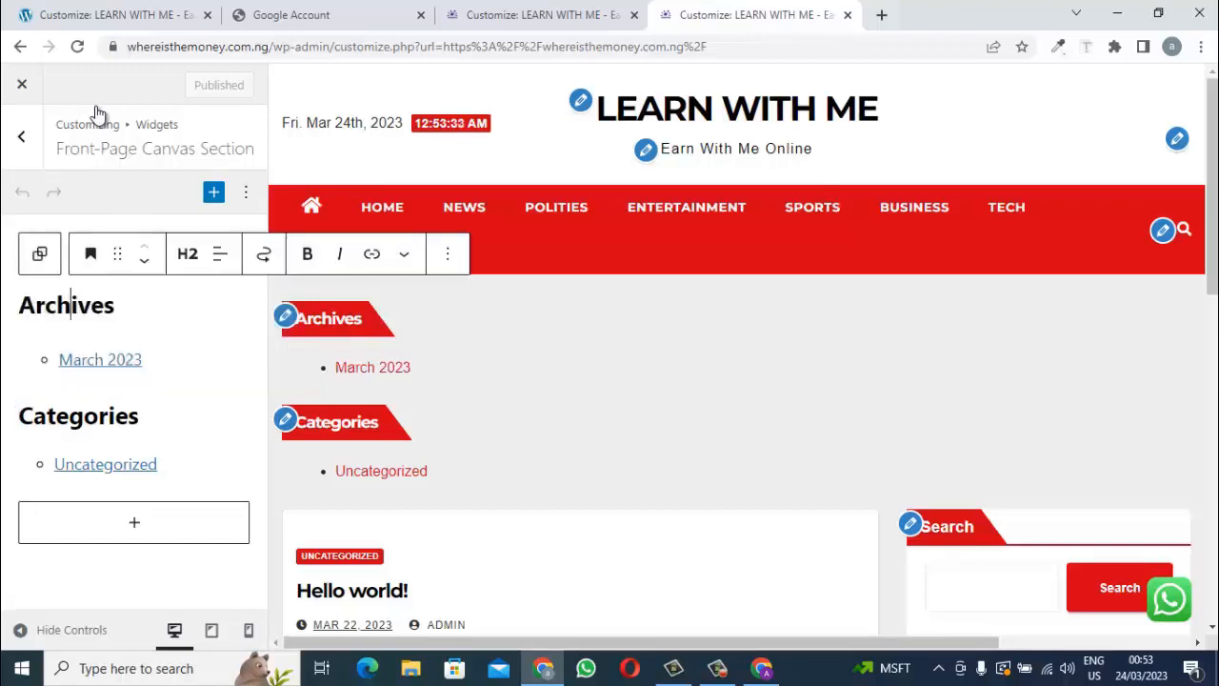
{"action": "key", "text": "shift+Tab"}
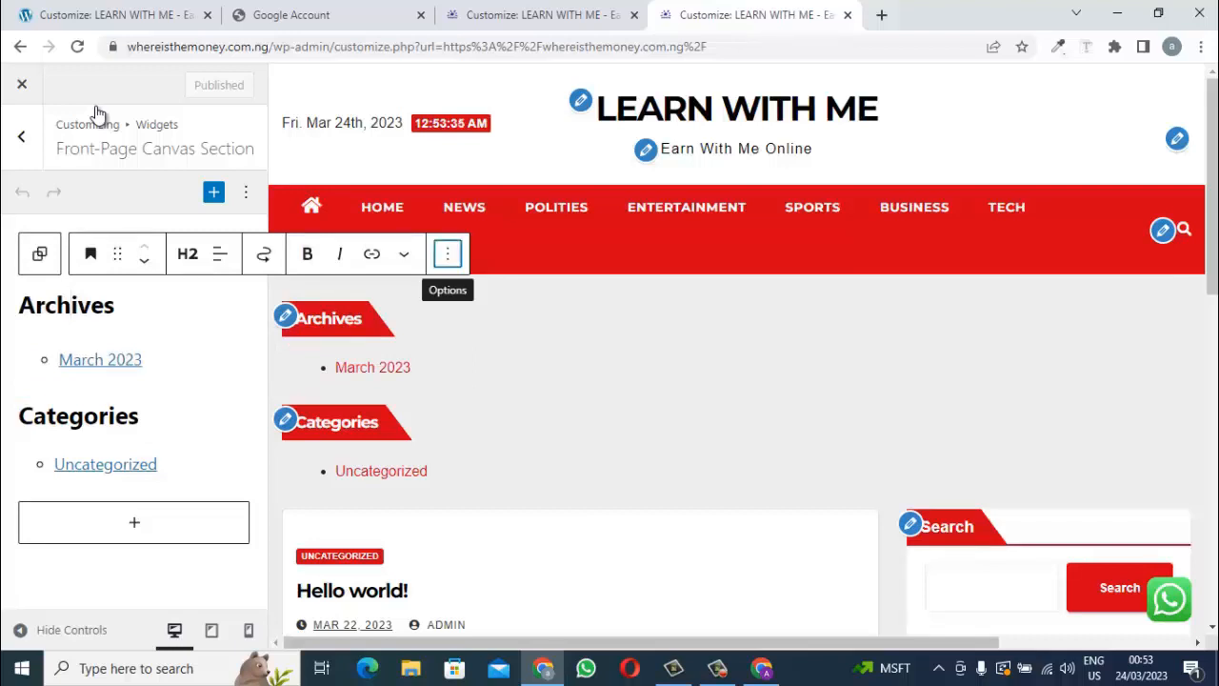
{"action": "key", "text": "Return"}
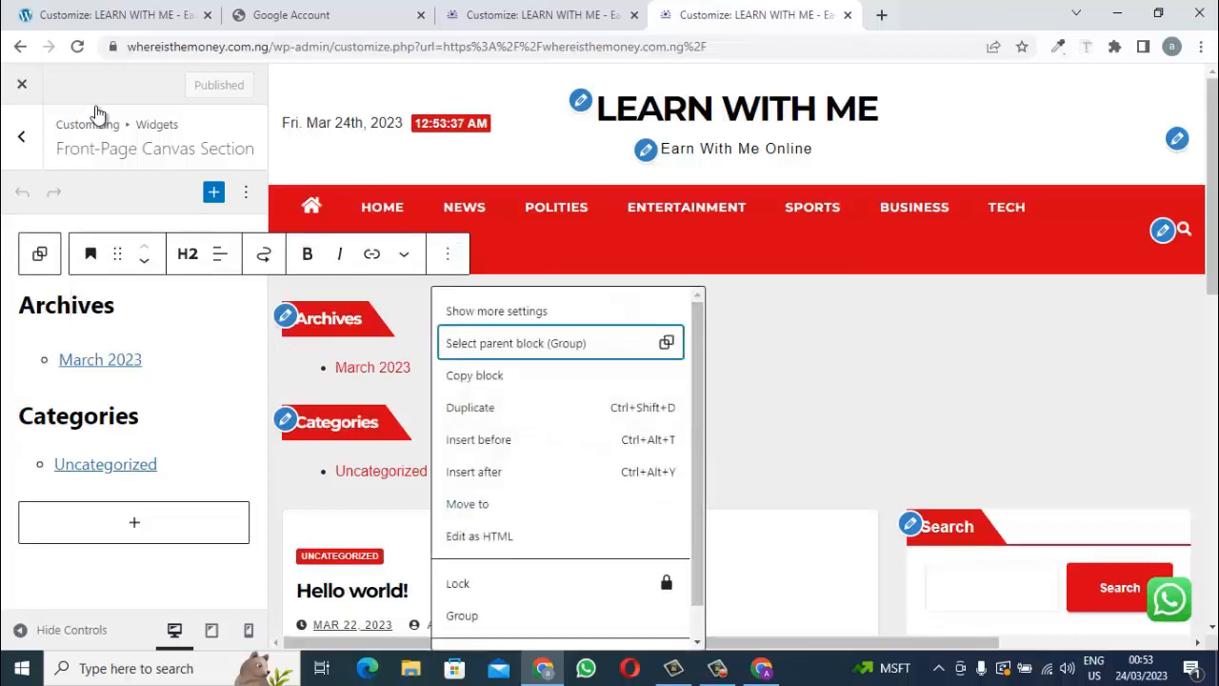
{"action": "left_click_drag", "start_coordinate": [697, 453], "coordinate": [697, 484]}
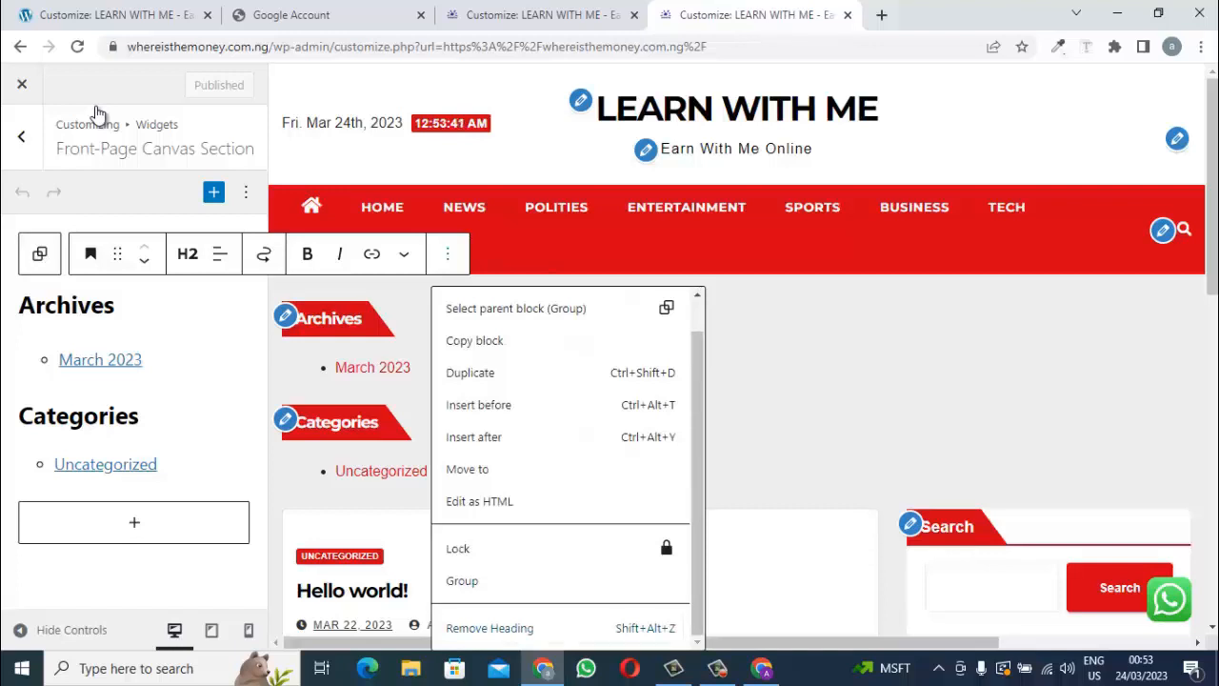
{"action": "left_click", "coordinate": [490, 627]}
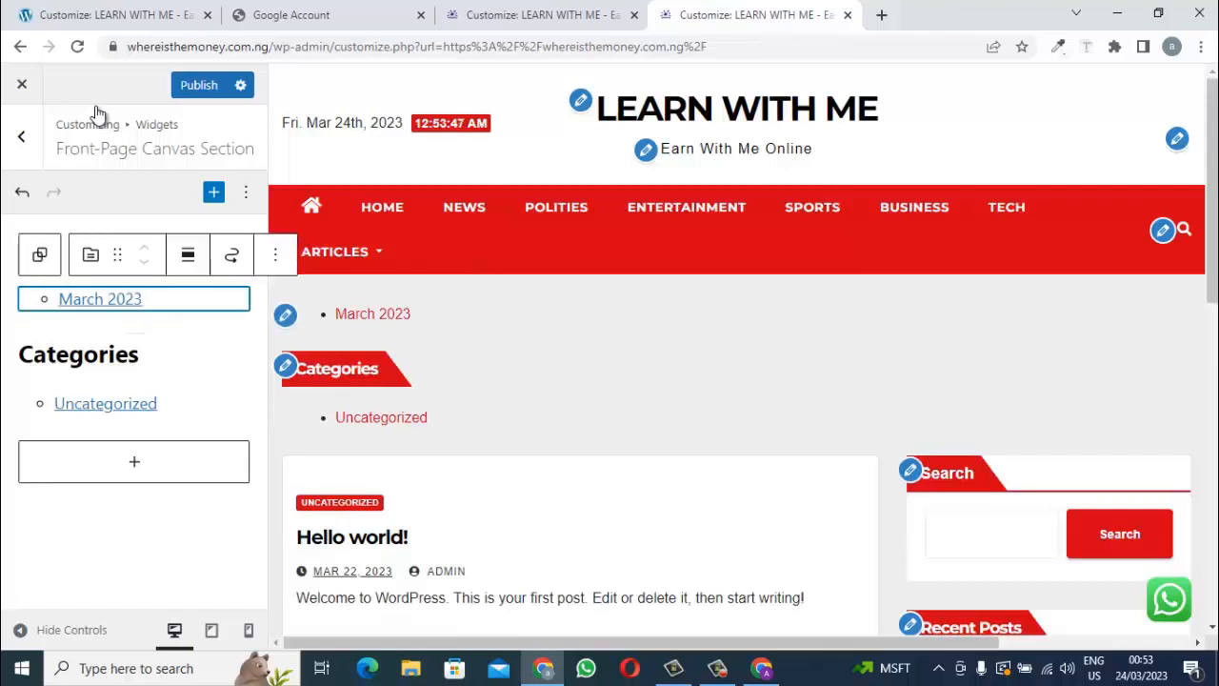
Remove the Archives list block containing March 2023 from the Front-Page Canvas Section.
{"action": "left_click", "coordinate": [275, 254]}
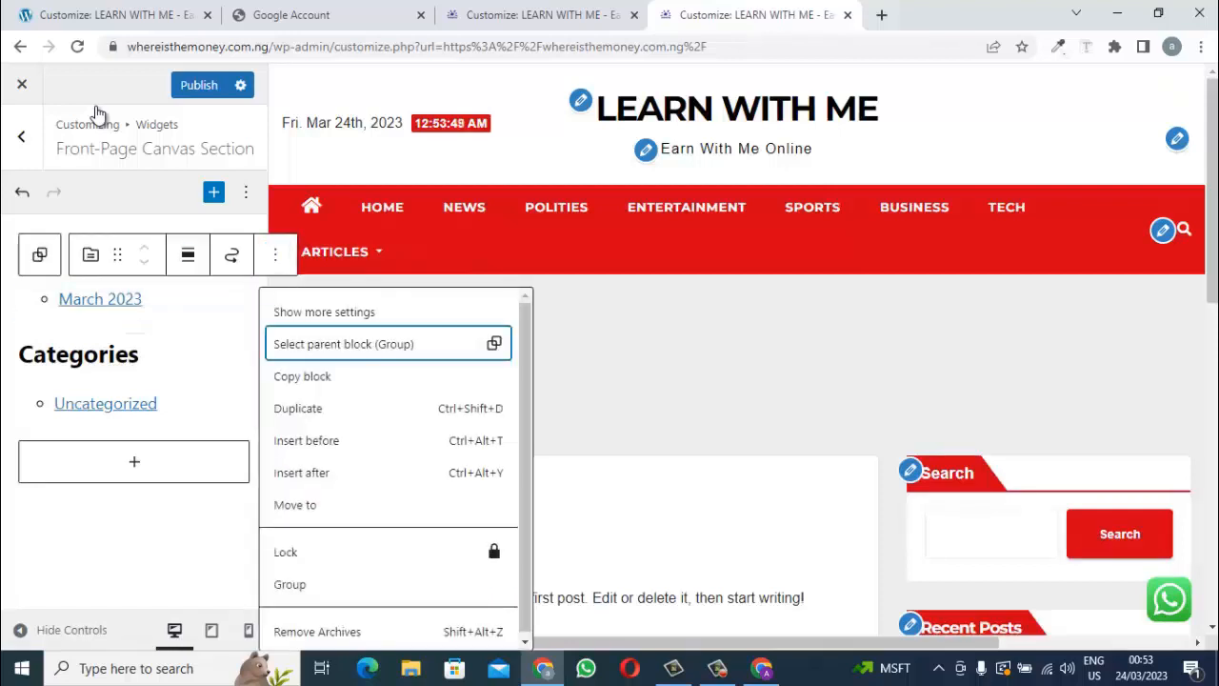
{"action": "left_click_drag", "start_coordinate": [525, 467], "coordinate": [524, 471]}
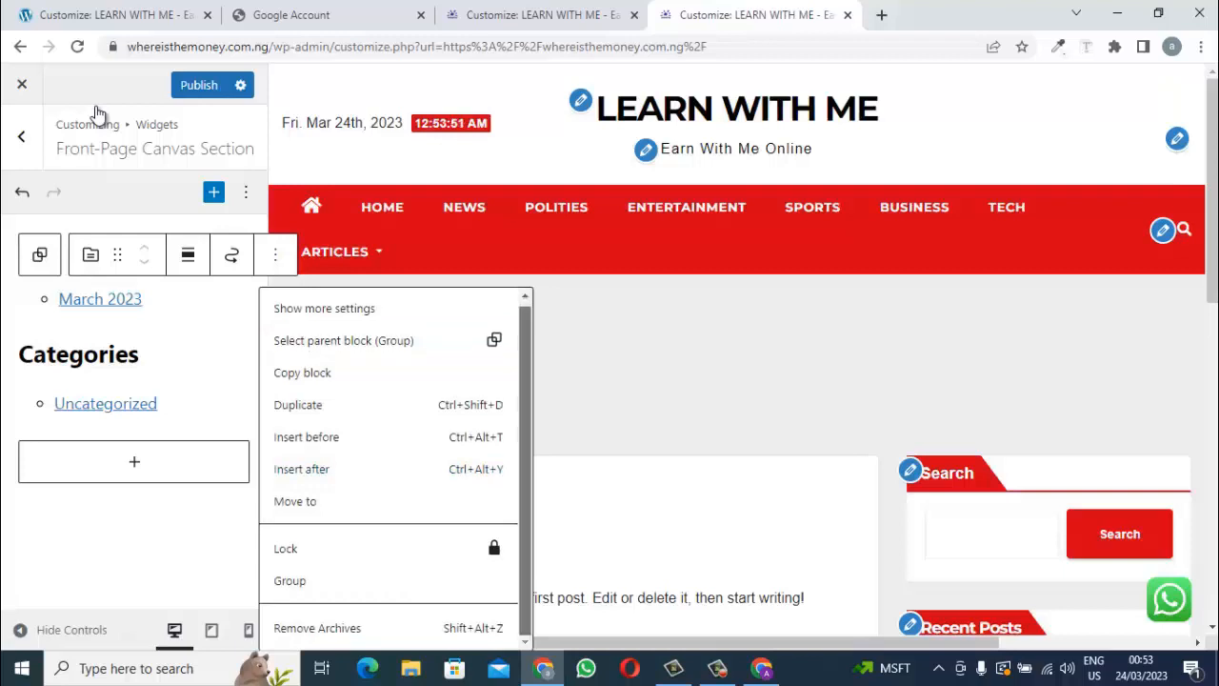
{"action": "left_click", "coordinate": [317, 628]}
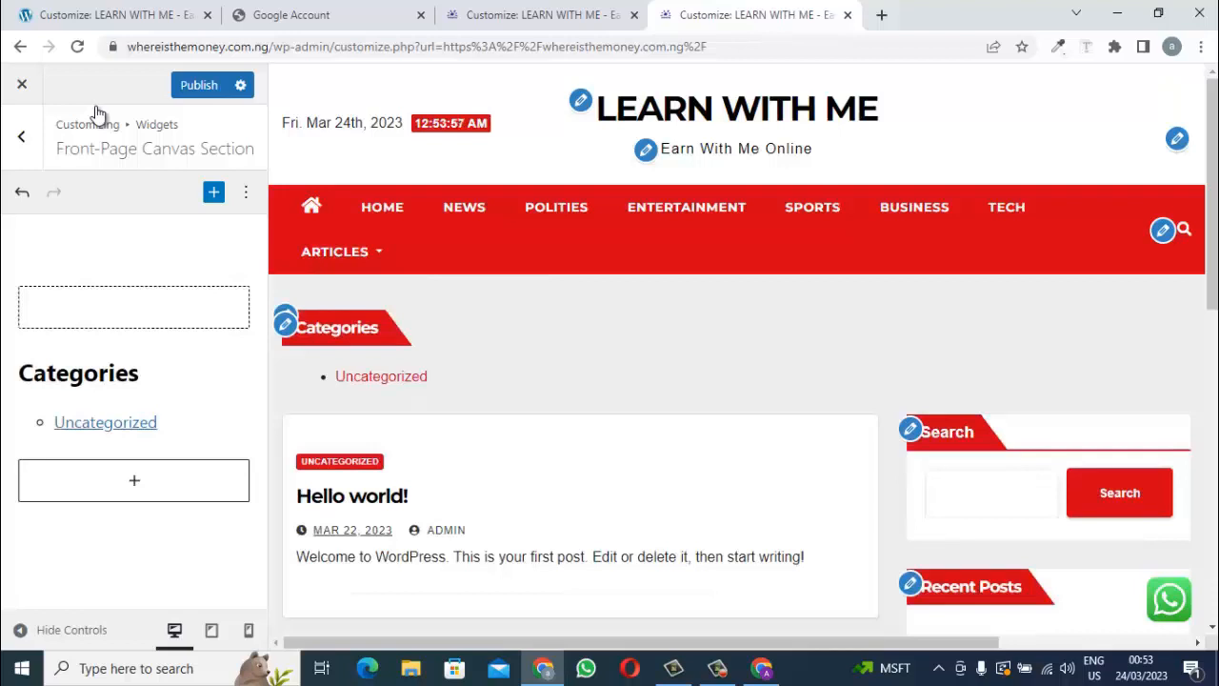
Remove the Categories heading block from the Front-Page Canvas Section.
{"action": "left_click", "coordinate": [116, 373]}
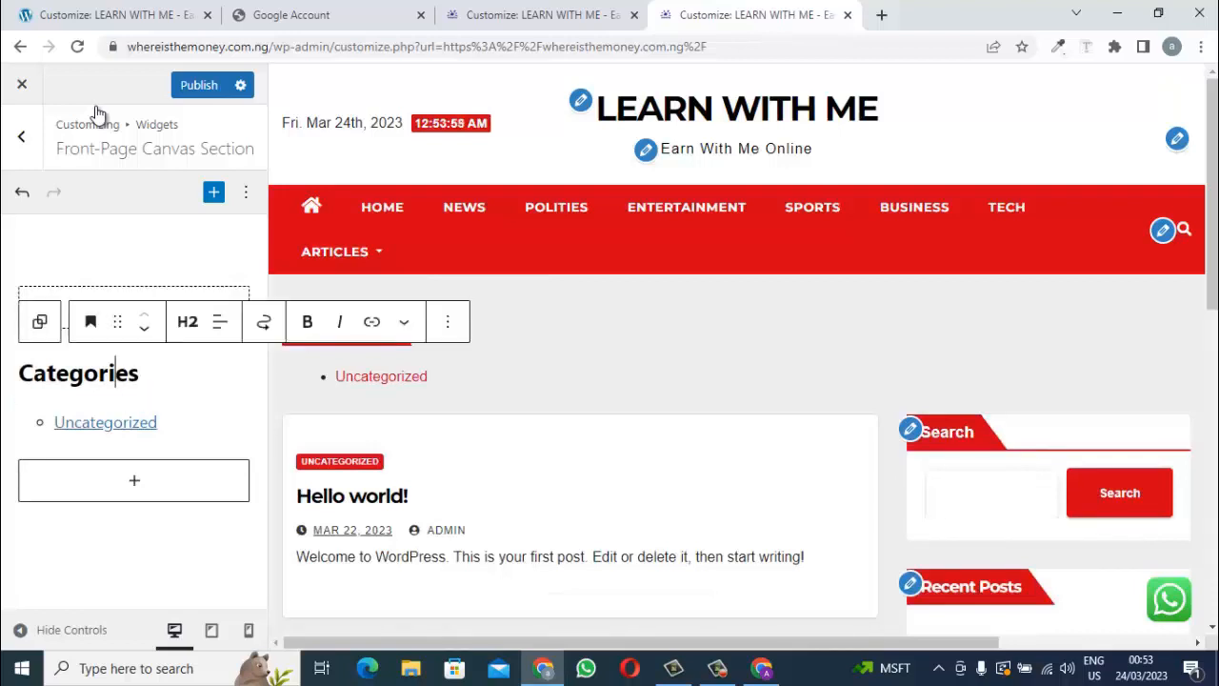
{"action": "left_click", "coordinate": [448, 322]}
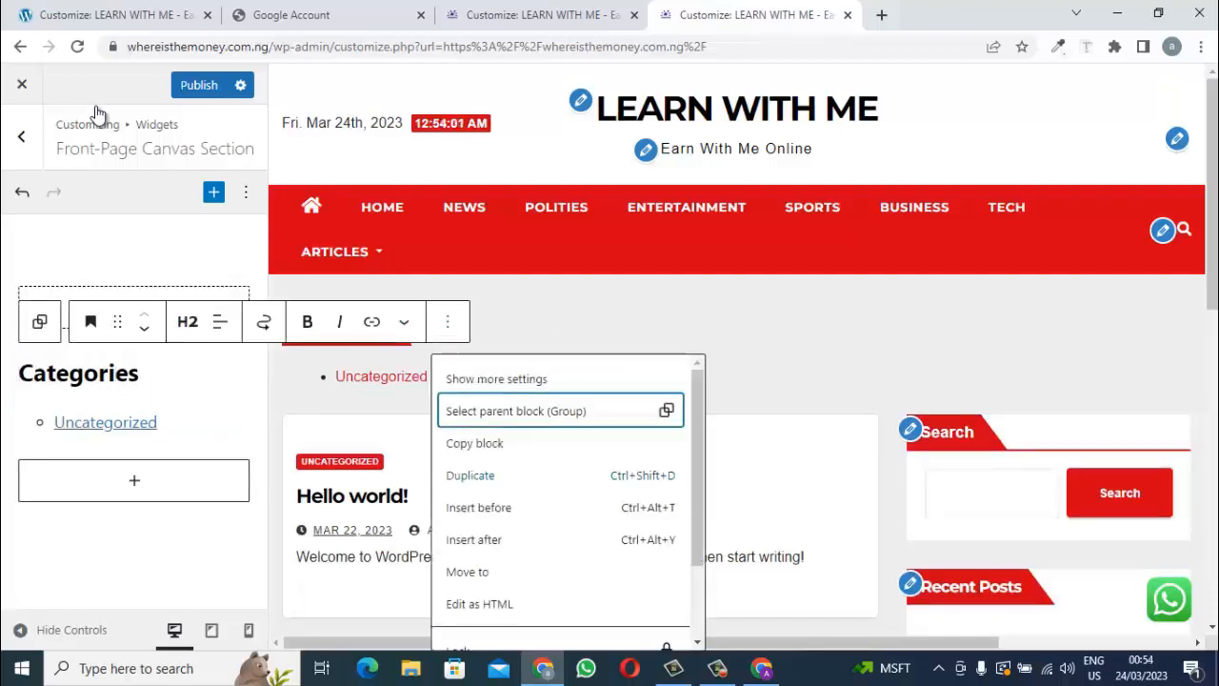
{"action": "left_click_drag", "start_coordinate": [697, 467], "coordinate": [697, 536]}
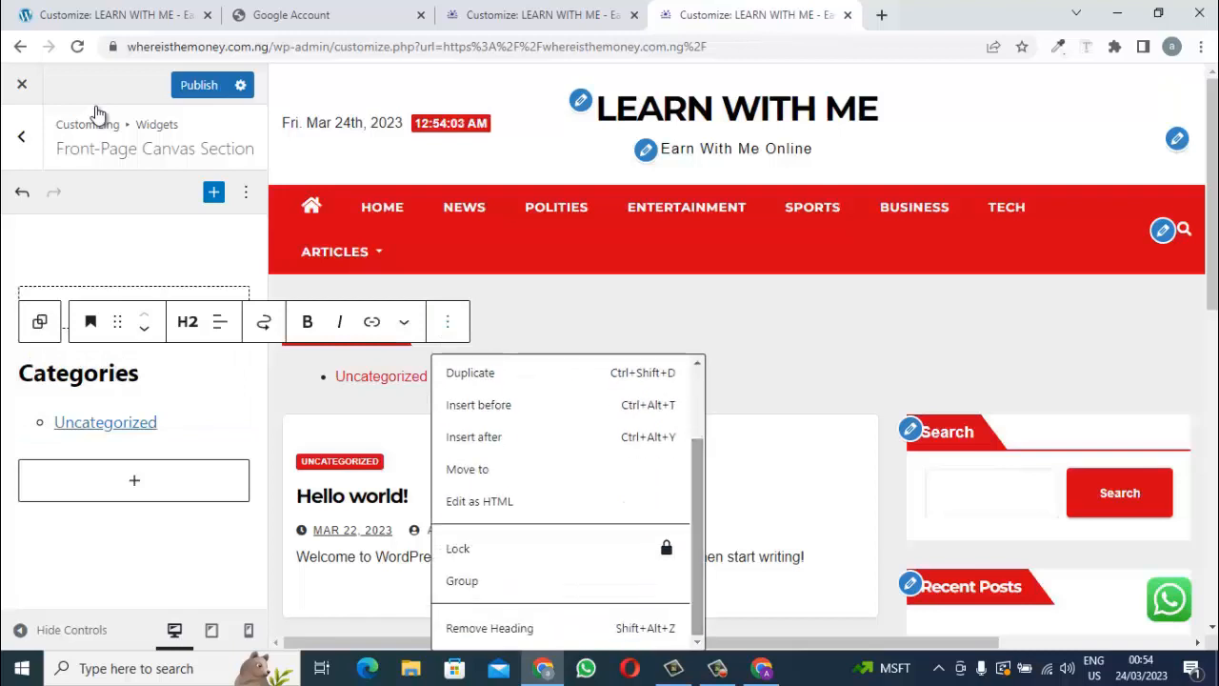
{"action": "left_click", "coordinate": [490, 627]}
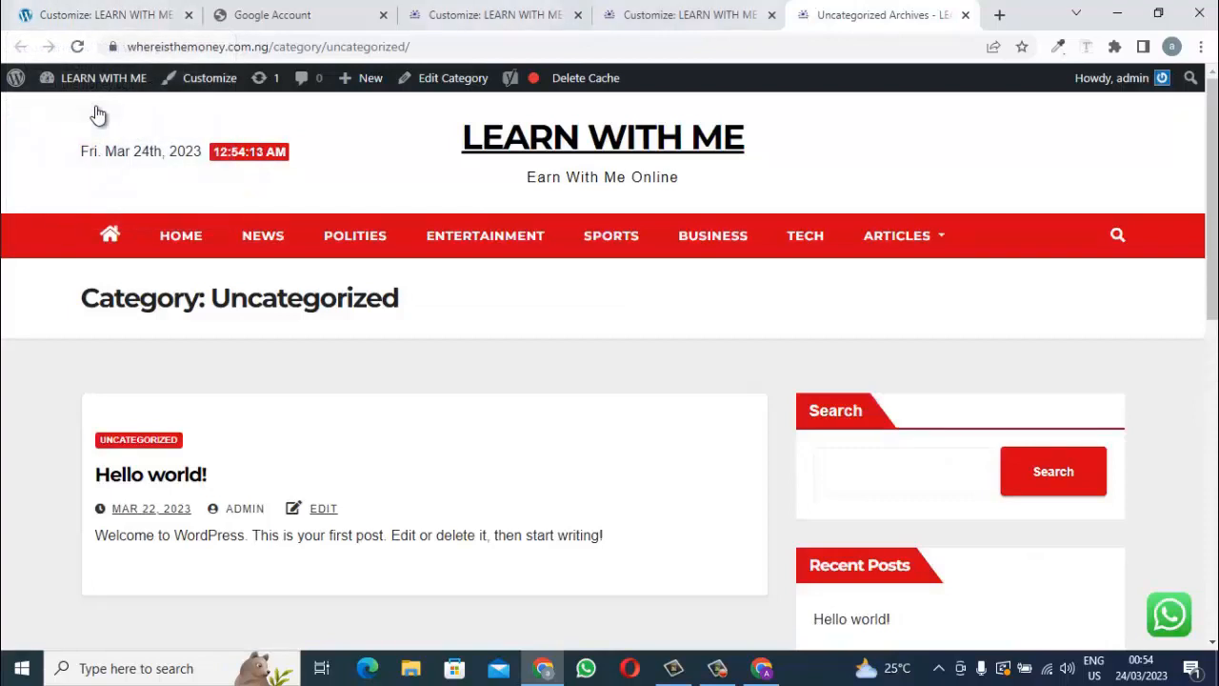
Return to the customizer, remove the Categories List block from the Front-Page Canvas Section and publish the changes.
{"action": "left_click", "coordinate": [703, 15]}
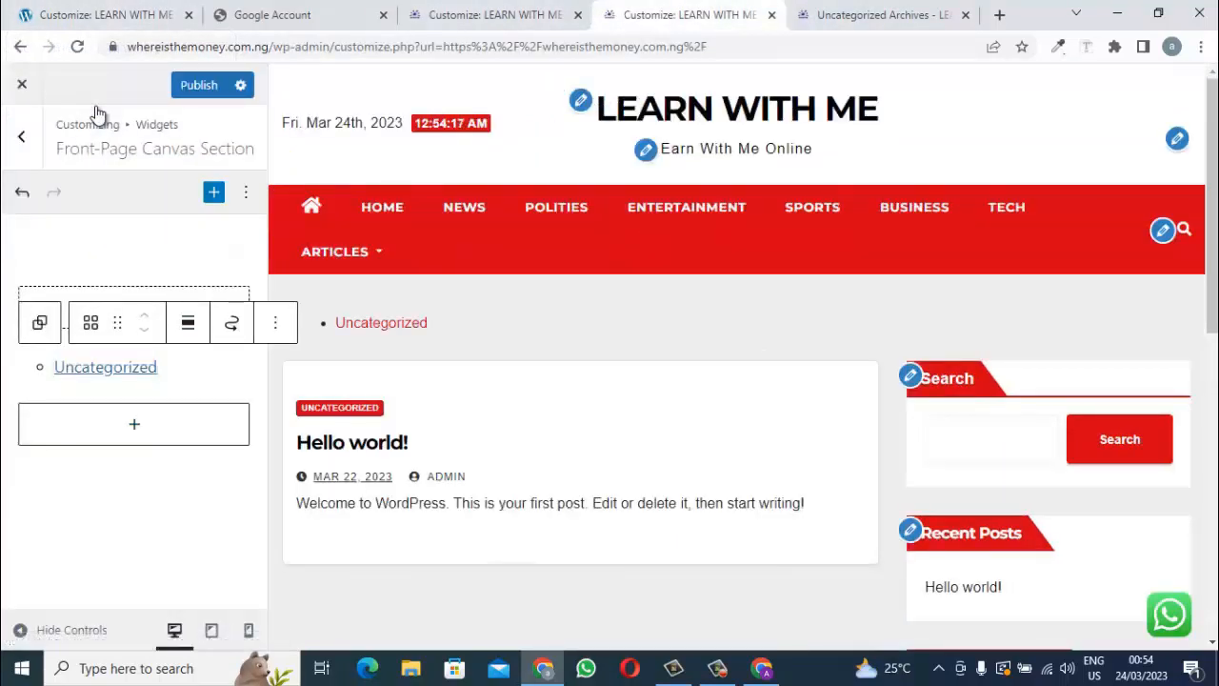
{"action": "left_click", "coordinate": [276, 322]}
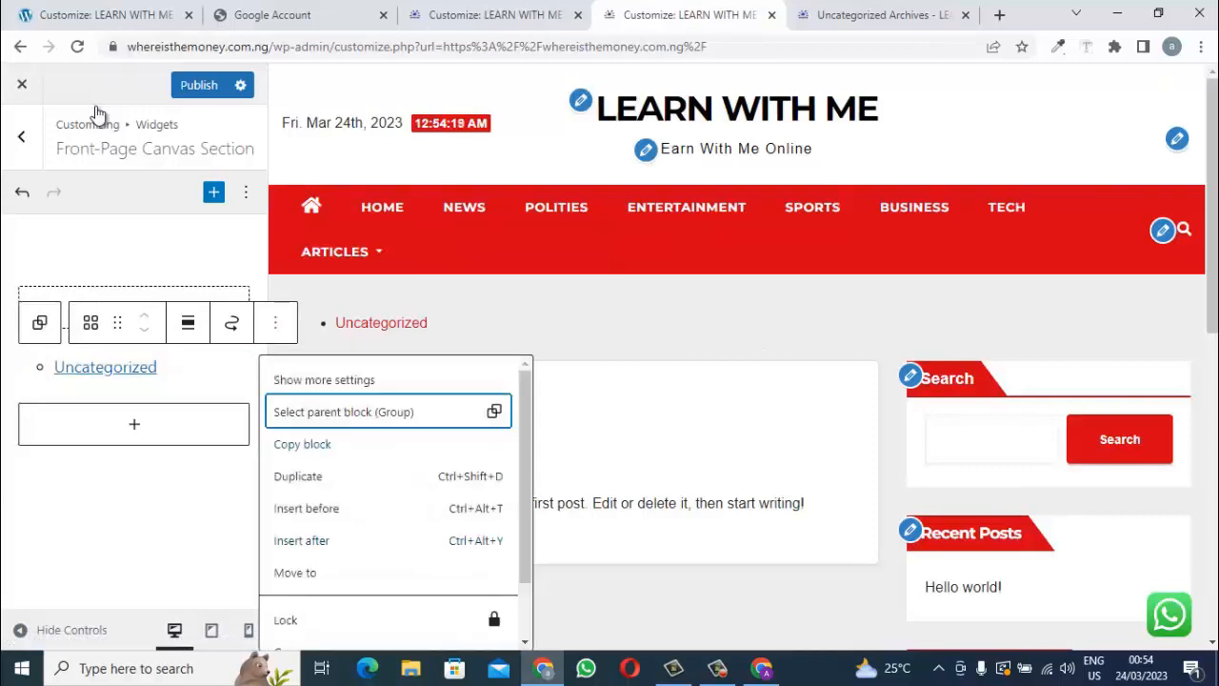
{"action": "scroll", "coordinate": [395, 495], "scroll_direction": "down", "scroll_amount": 1}
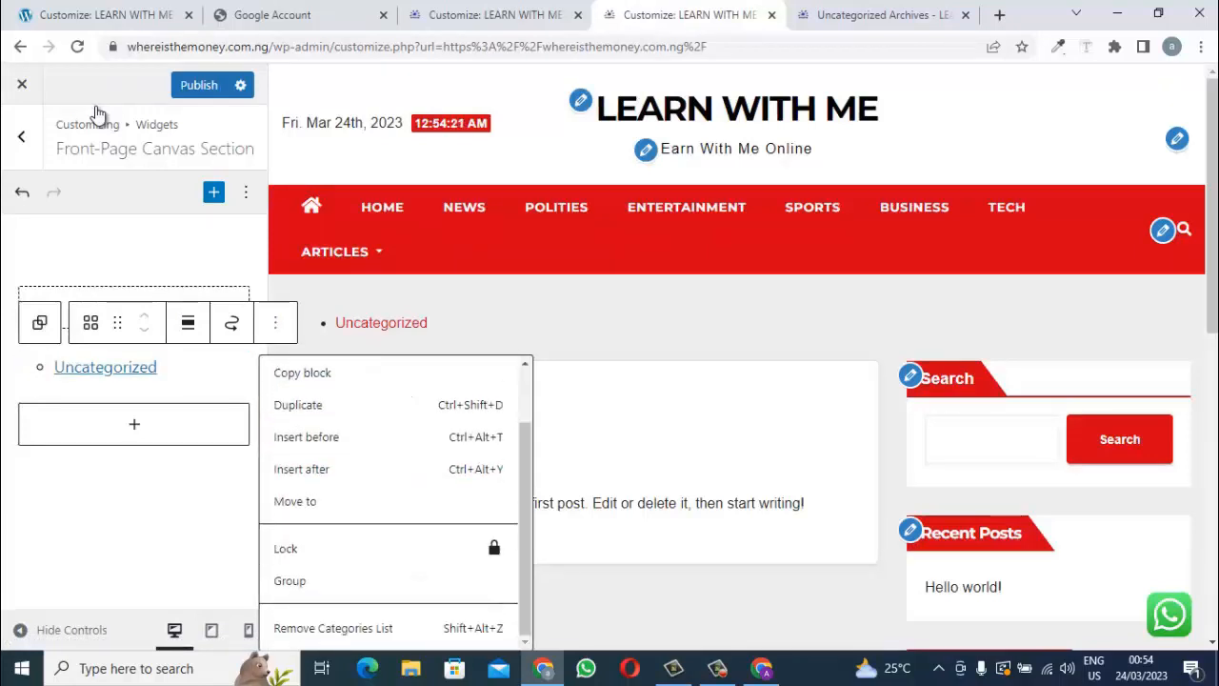
{"action": "left_click", "coordinate": [332, 628]}
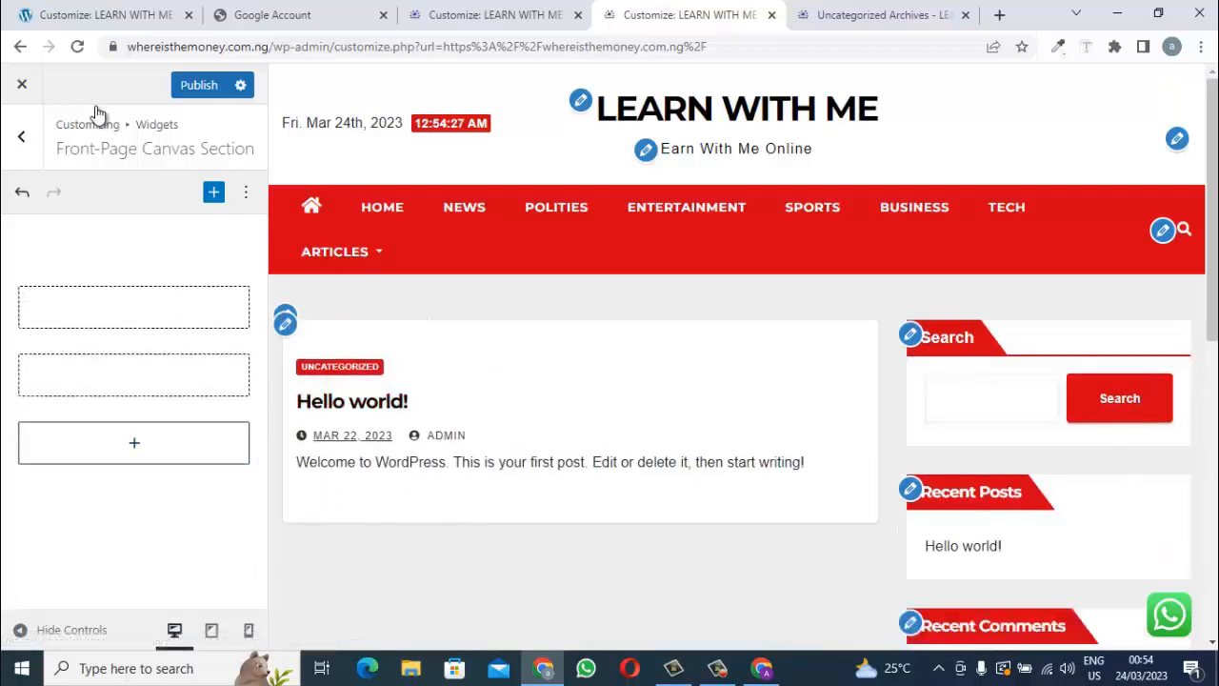
{"action": "left_click", "coordinate": [199, 84]}
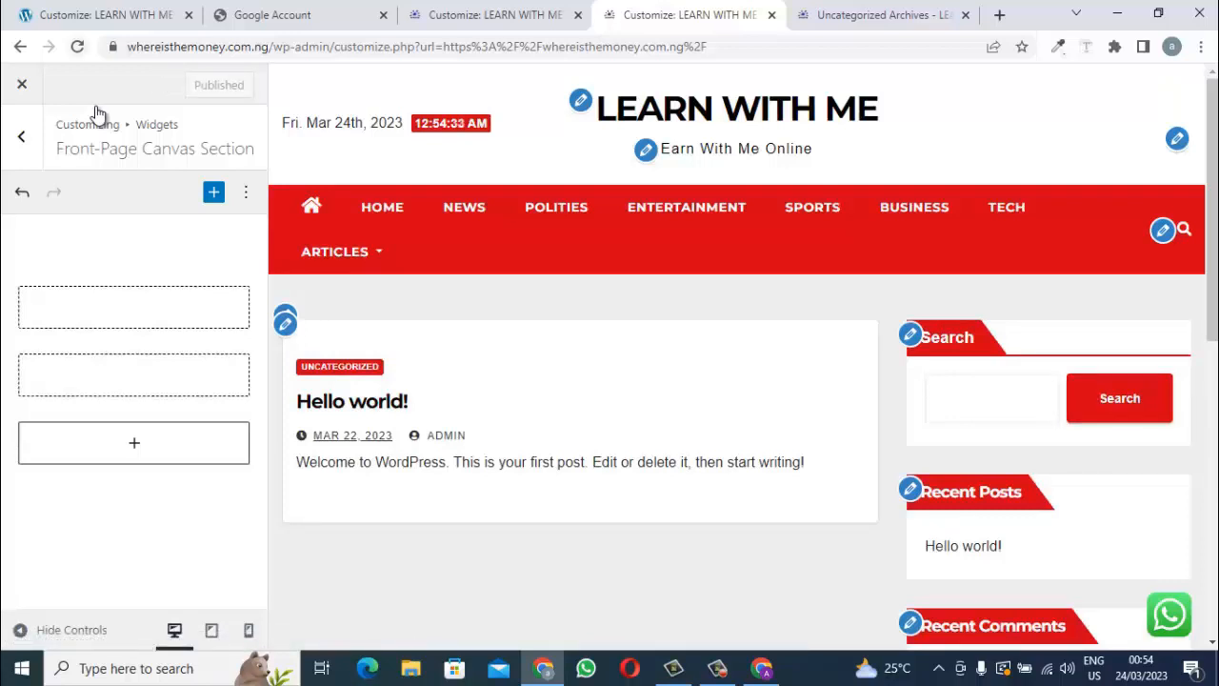
Reload the customizer and open the Sidebar Widget Area in the widget settings.
{"action": "left_click", "coordinate": [77, 46]}
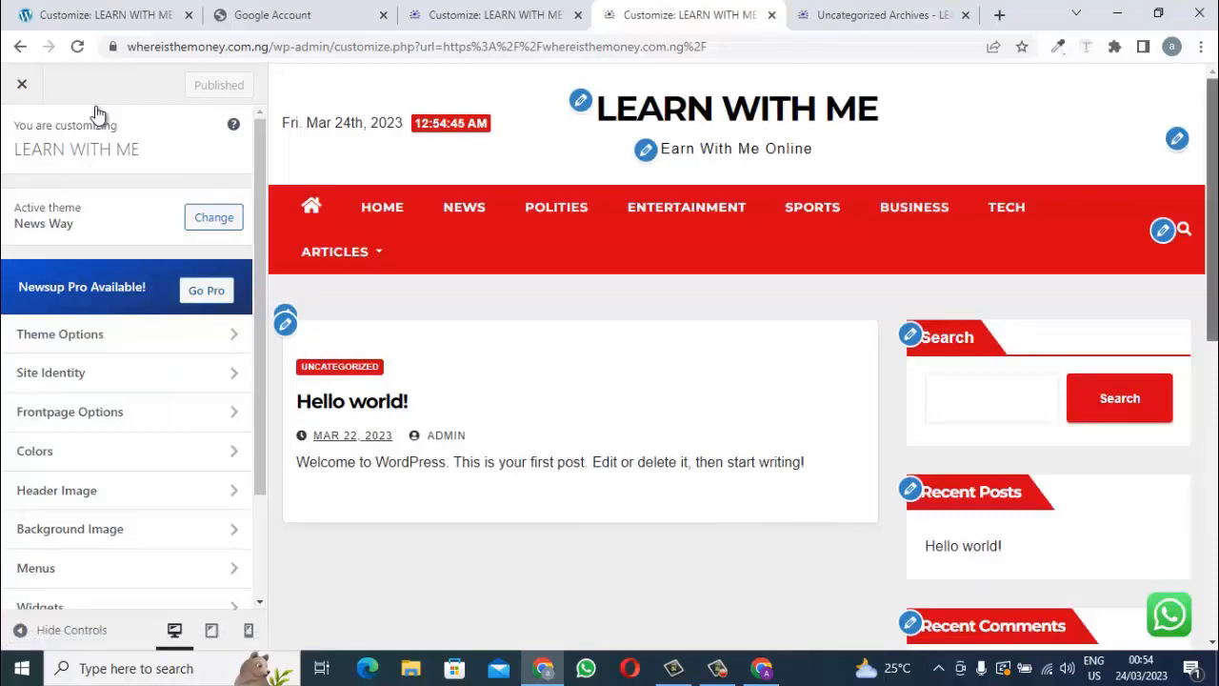
{"action": "mouse_move", "coordinate": [1211, 210]}
{"action": "left_mouse_down"}
{"action": "mouse_move", "coordinate": [1211, 403]}
{"action": "mouse_move", "coordinate": [1211, 209]}
{"action": "left_mouse_up"}
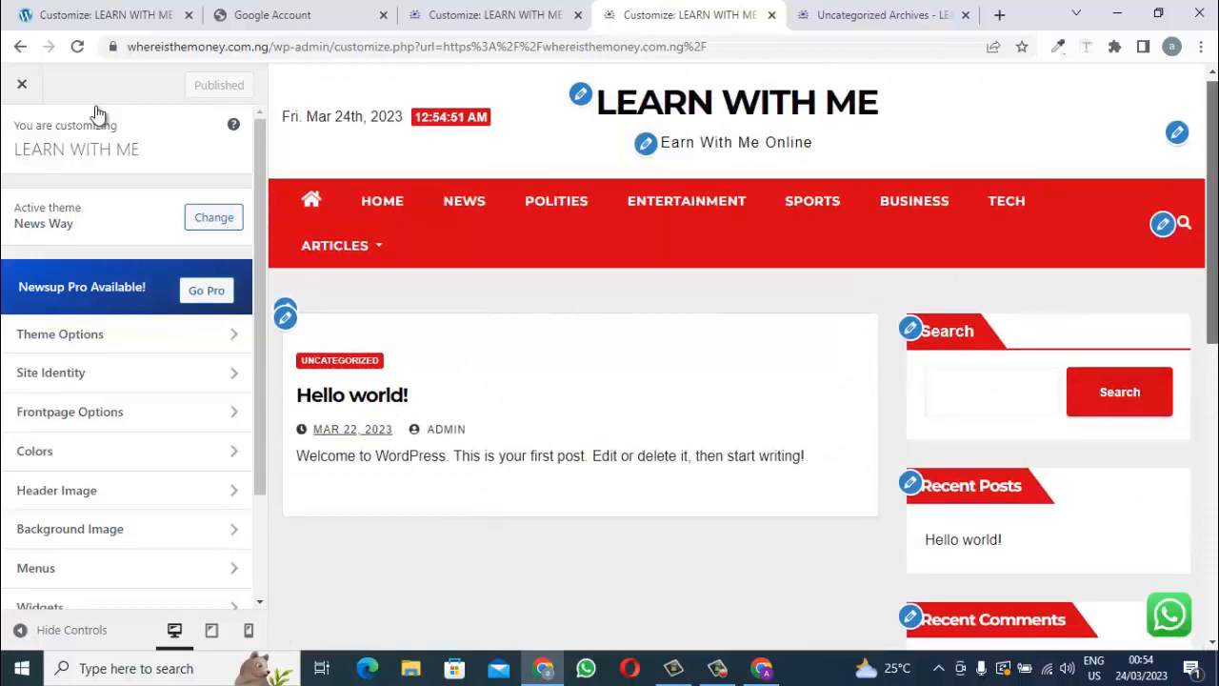
{"action": "mouse_move", "coordinate": [1211, 211]}
{"action": "left_mouse_down"}
{"action": "mouse_move", "coordinate": [1211, 501]}
{"action": "mouse_move", "coordinate": [1211, 221]}
{"action": "left_mouse_up"}
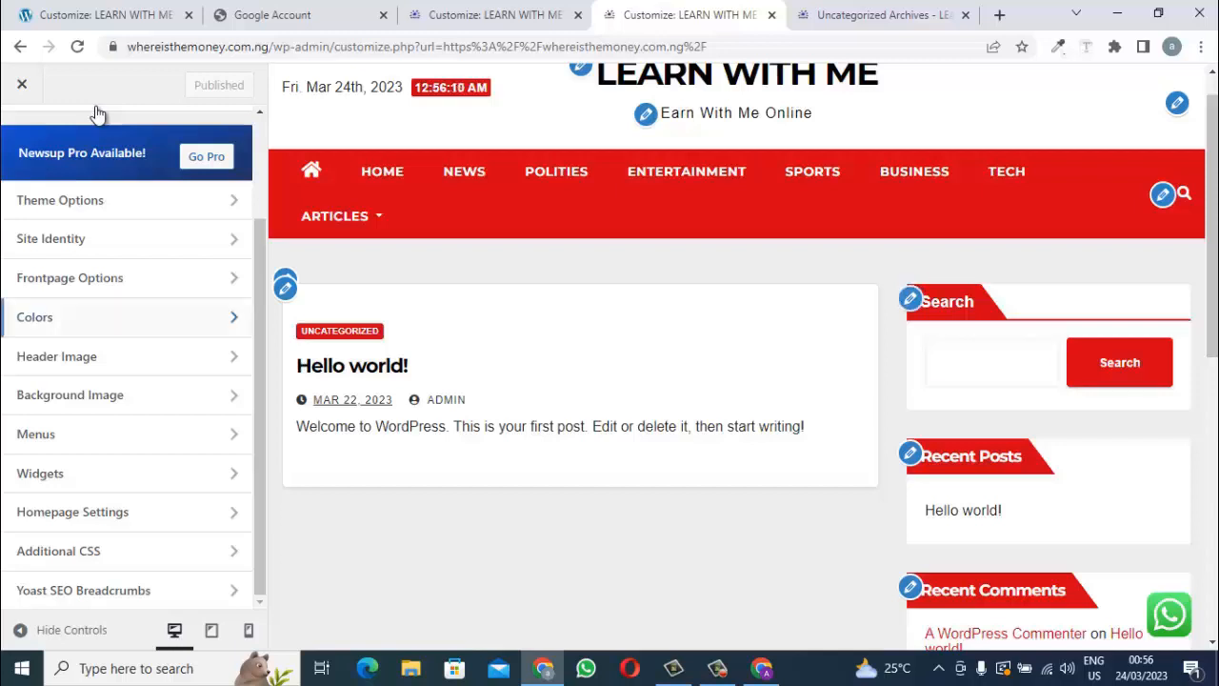
{"action": "key", "text": "Return"}
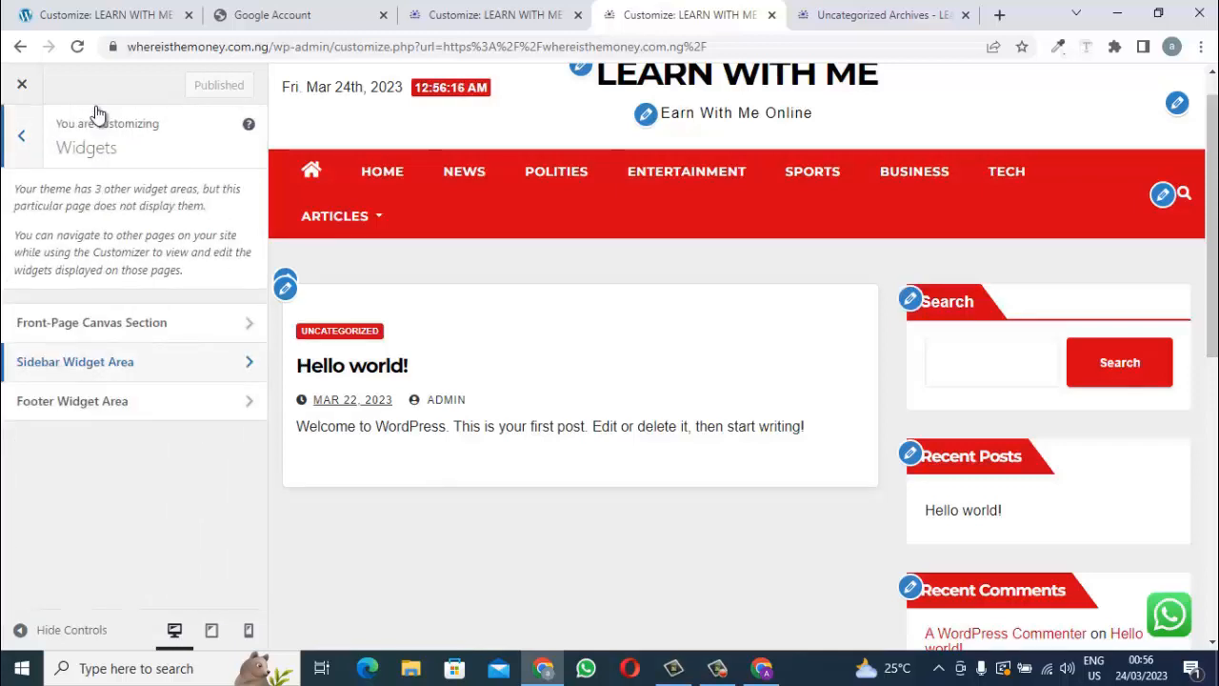
{"action": "key", "text": "Return"}
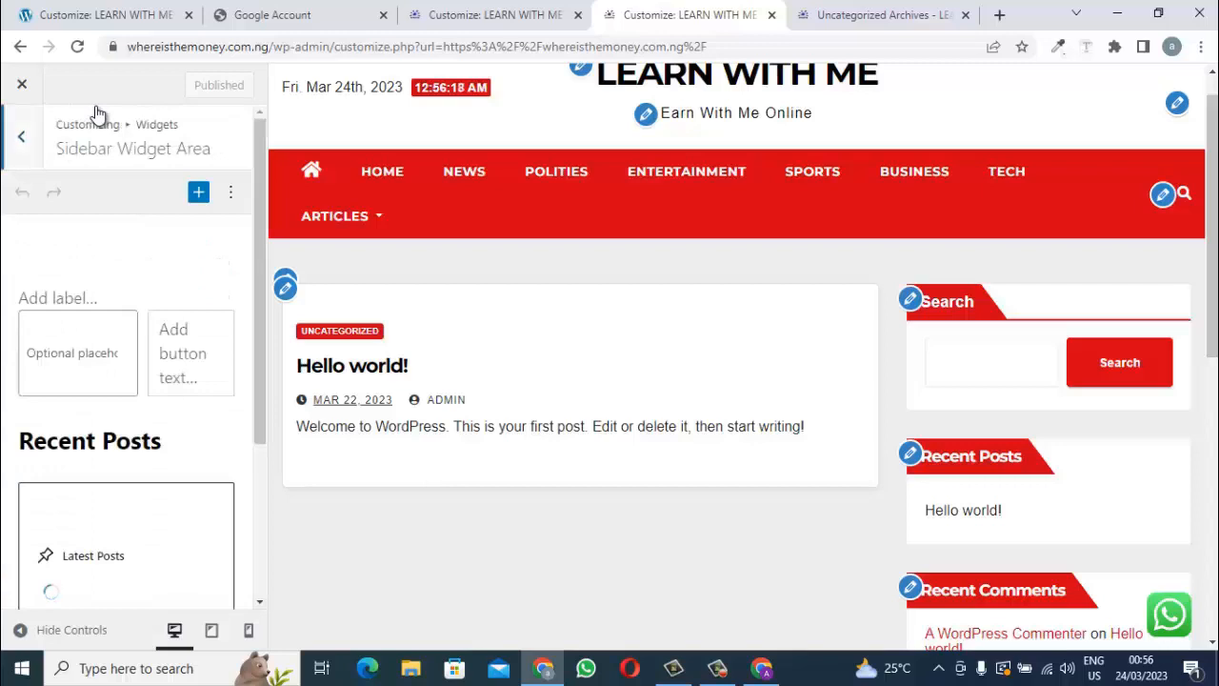
{"action": "scroll", "coordinate": [99, 115], "scroll_direction": "down", "scroll_amount": 1}
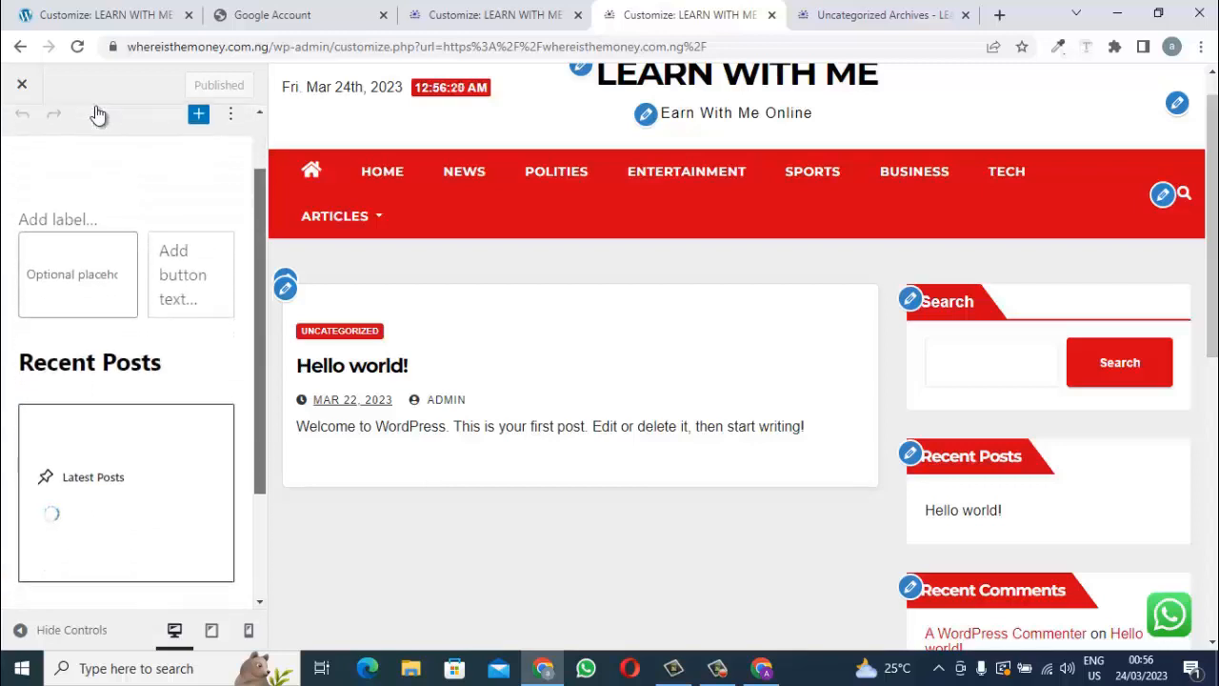
{"action": "scroll", "coordinate": [98, 115], "scroll_direction": "down", "scroll_amount": 1}
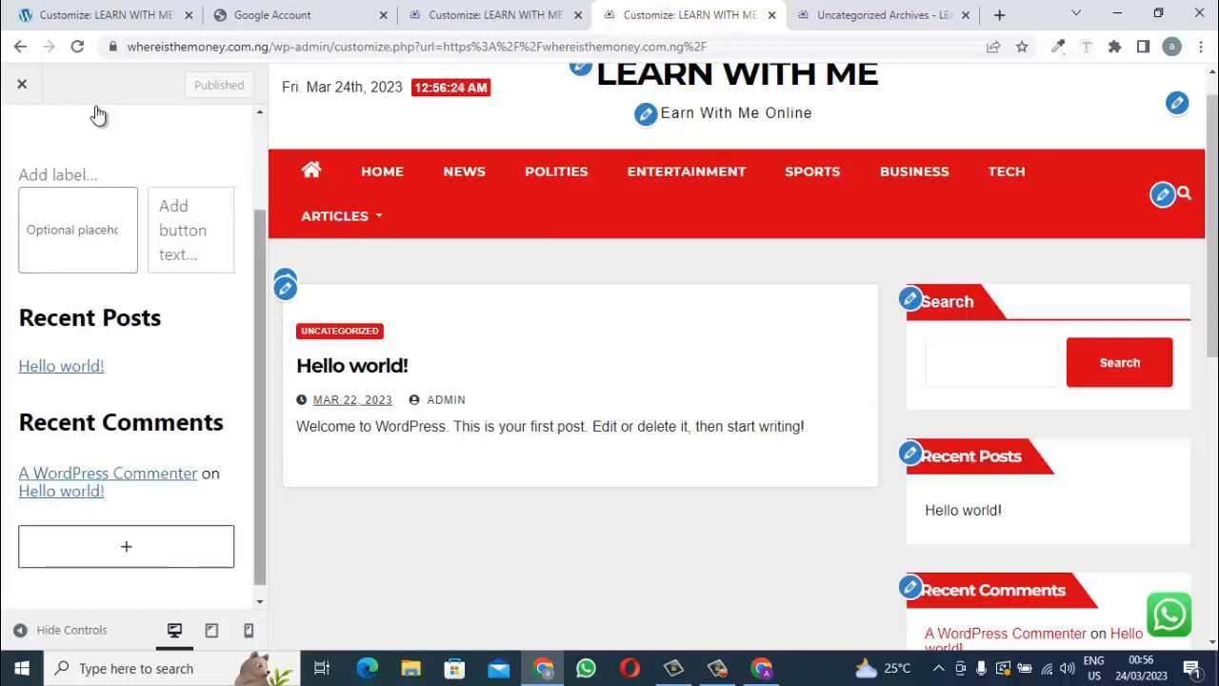
{"action": "scroll", "coordinate": [99, 115], "scroll_direction": "down", "scroll_amount": 1}
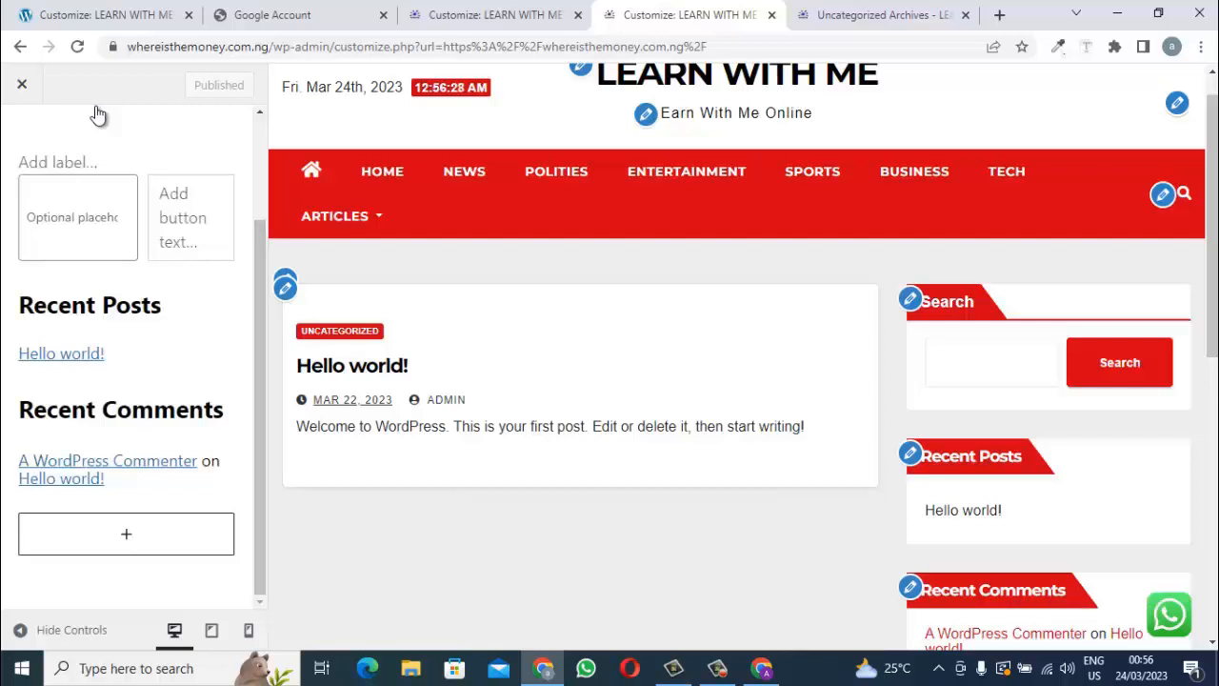
Remove the Search block from the Sidebar Widget Area and publish the change.
{"action": "left_click", "coordinate": [98, 115]}
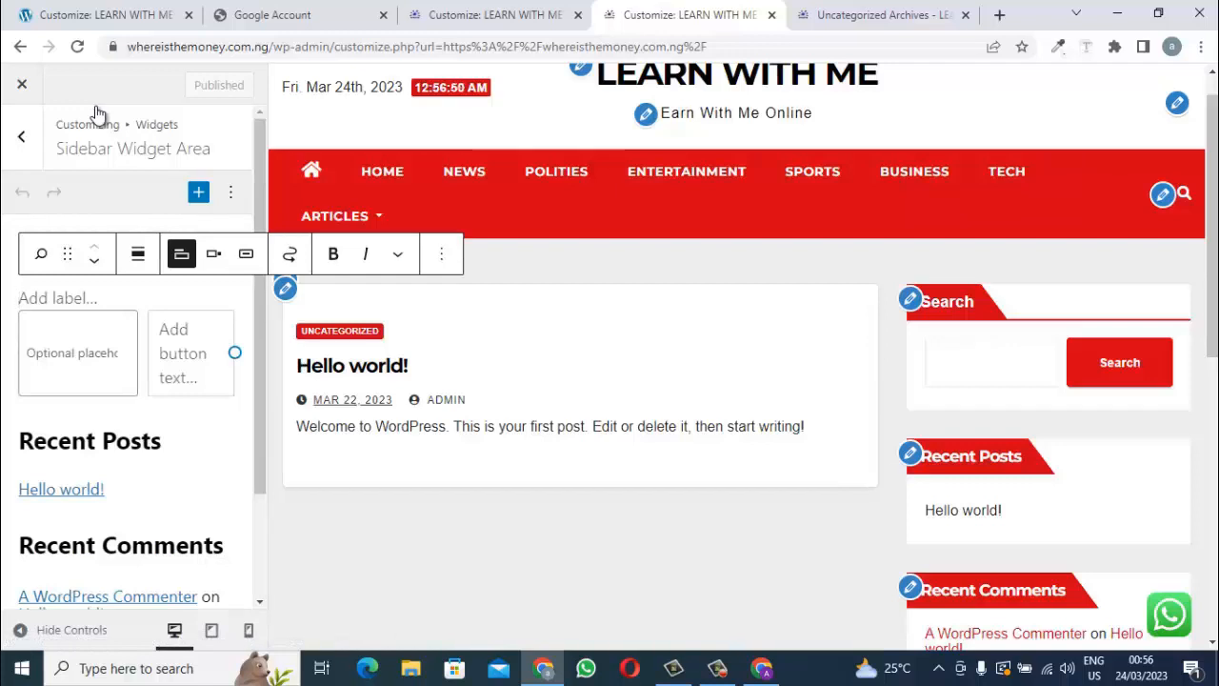
{"action": "key", "text": "shift+Tab"}
{"action": "key", "text": "Return"}
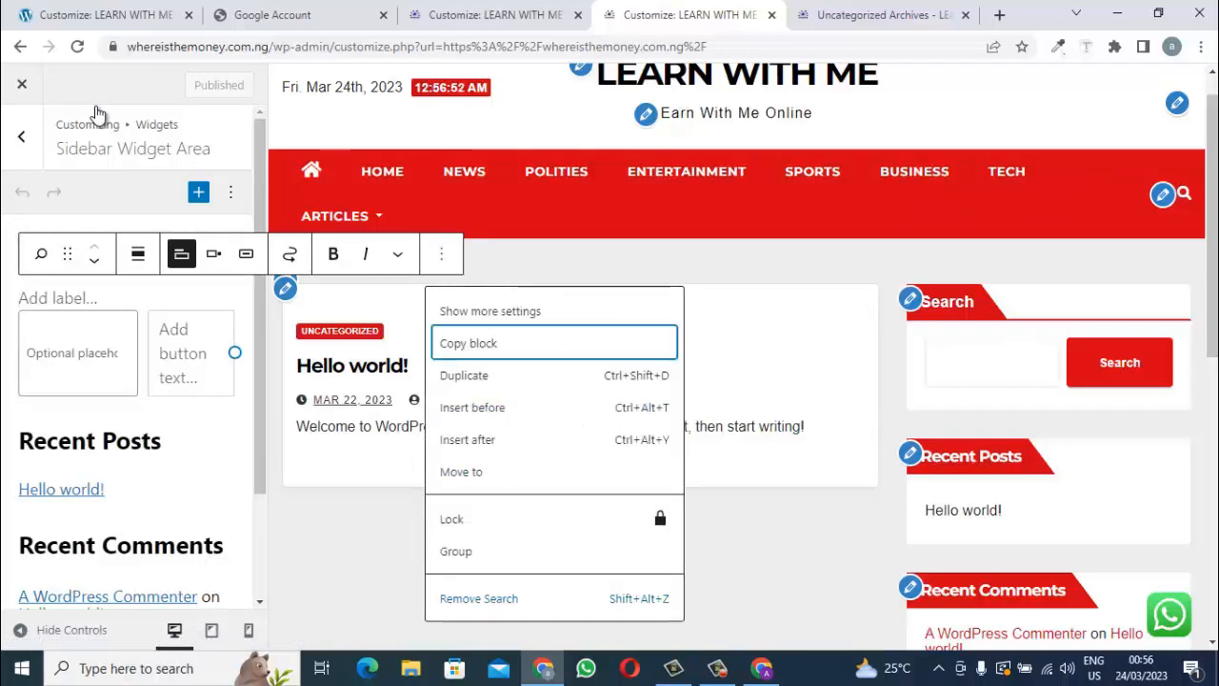
{"action": "key", "text": "Up"}
{"action": "key", "text": "Return"}
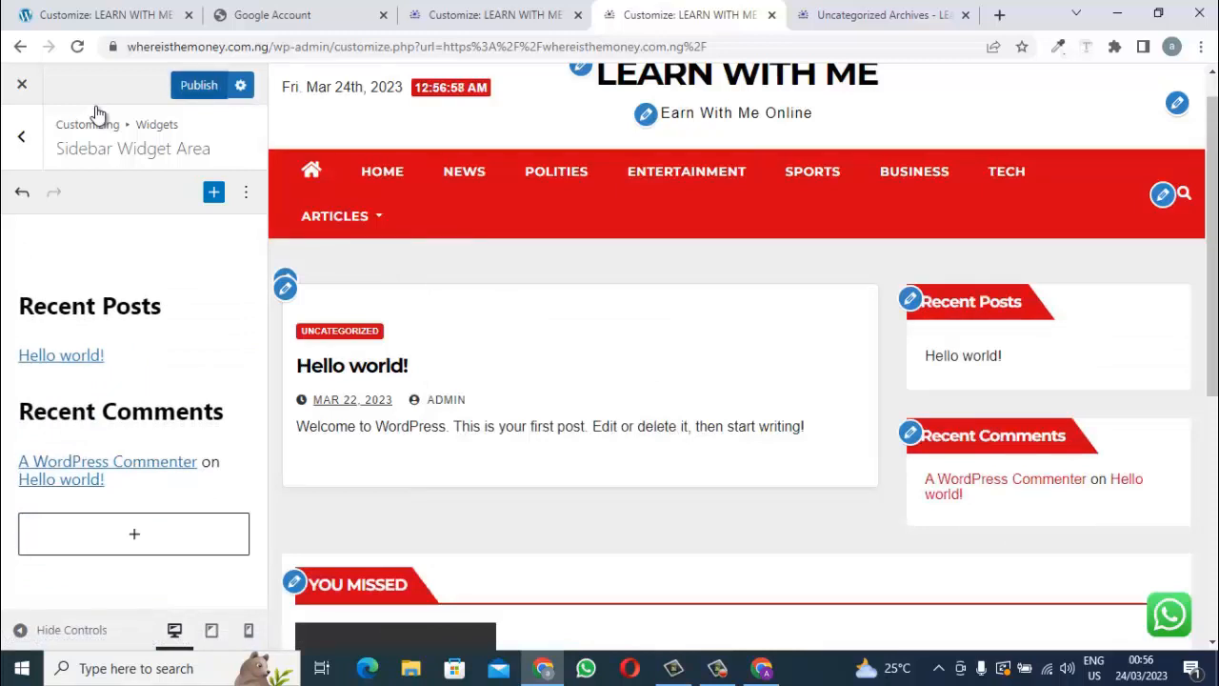
{"action": "key", "text": "Return"}
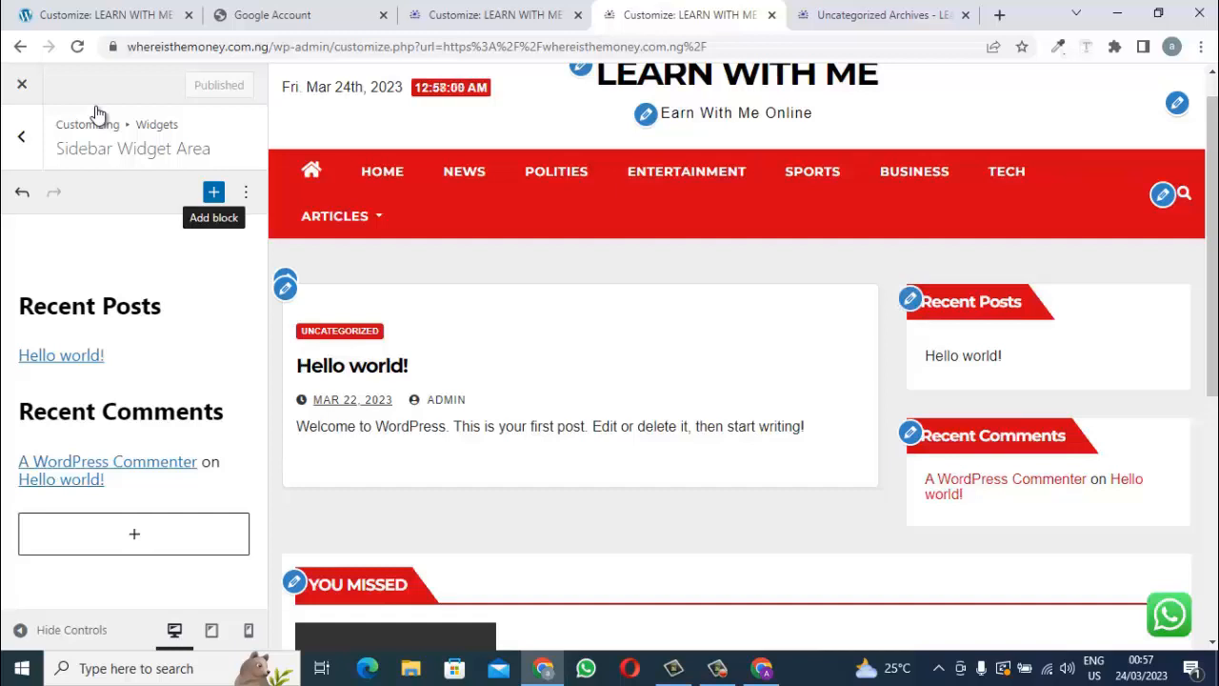
Add the AR: Latest News Post widget to the end of the Sidebar Widget Area.
{"action": "key", "text": "Return"}
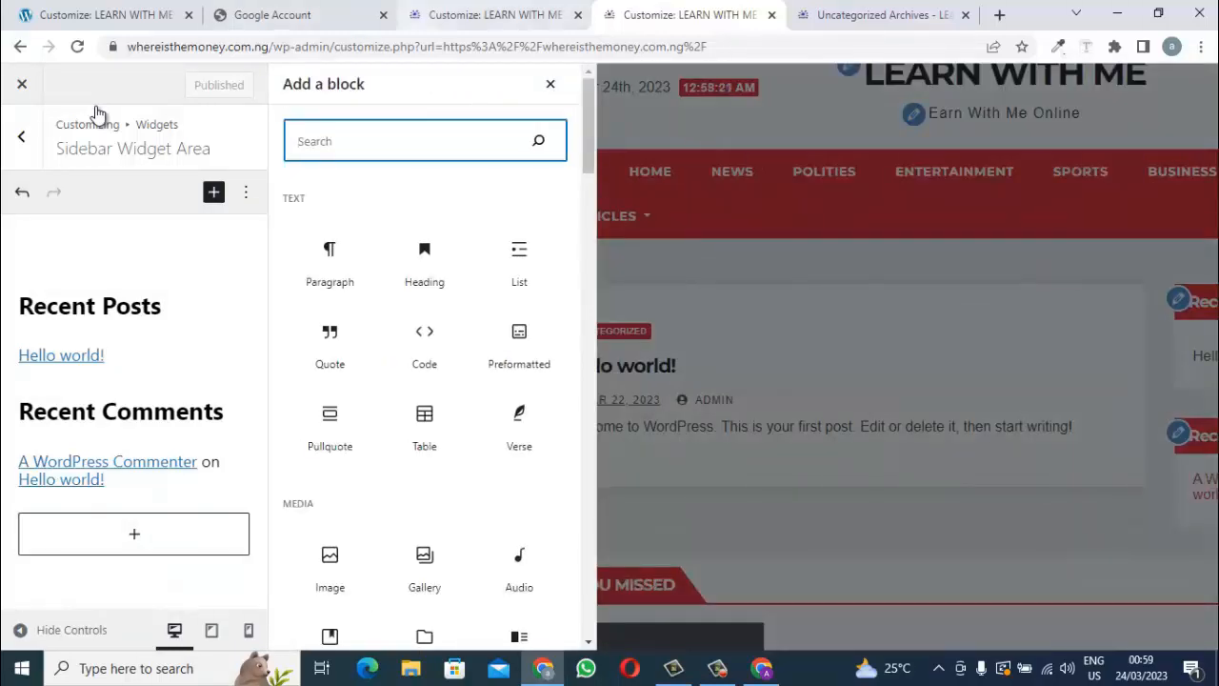
{"action": "left_click_drag", "start_coordinate": [589, 126], "coordinate": [588, 285]}
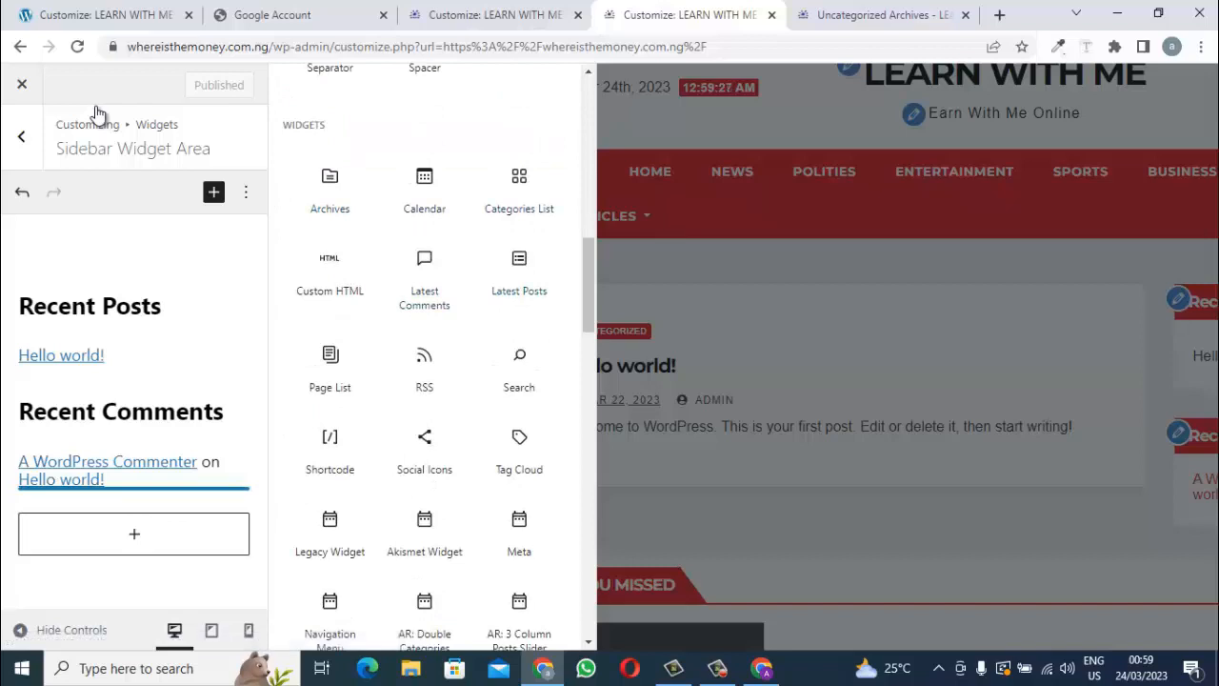
{"action": "left_click_drag", "start_coordinate": [588, 285], "coordinate": [589, 312]}
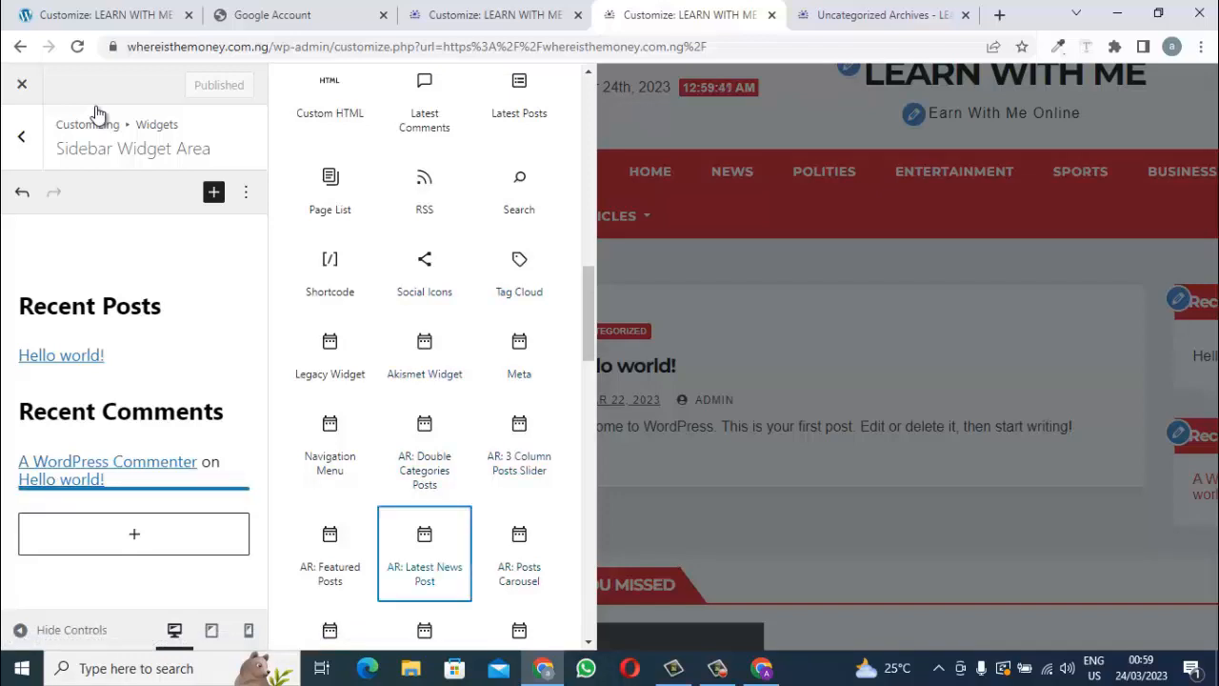
{"action": "left_click", "coordinate": [424, 566]}
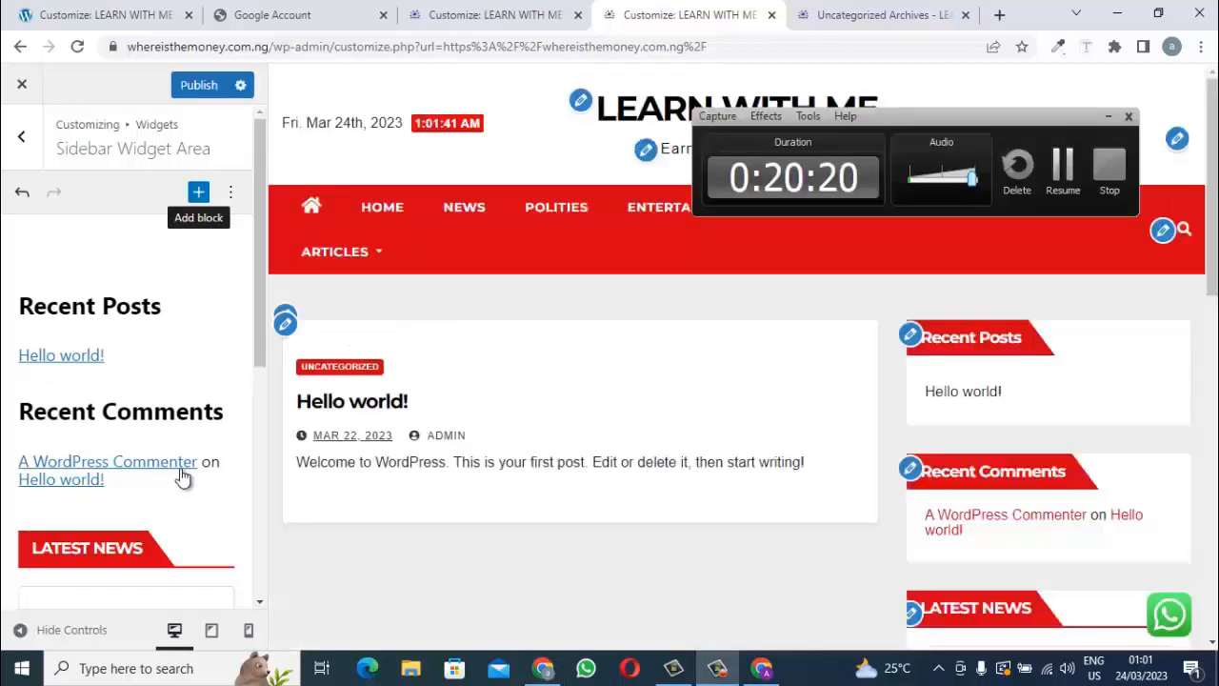
Add a Custom HTML block below the Latest News widget in the Sidebar Widget Area.
{"action": "left_click", "coordinate": [181, 481]}
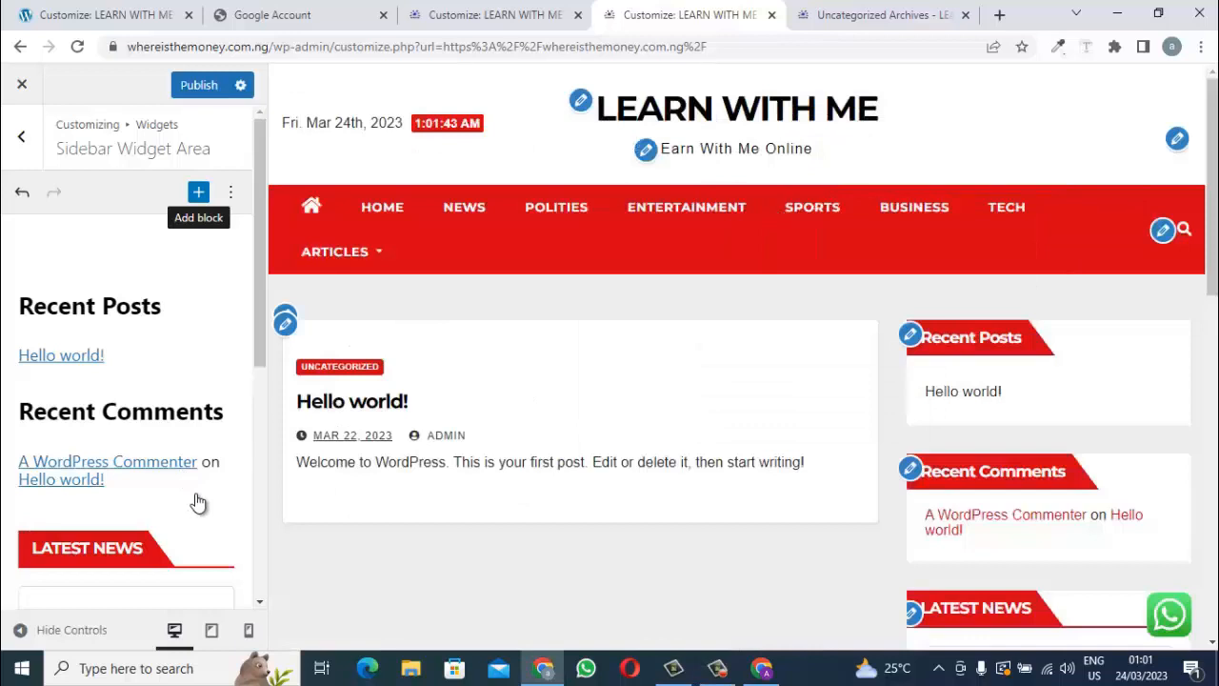
{"action": "key", "text": "Return"}
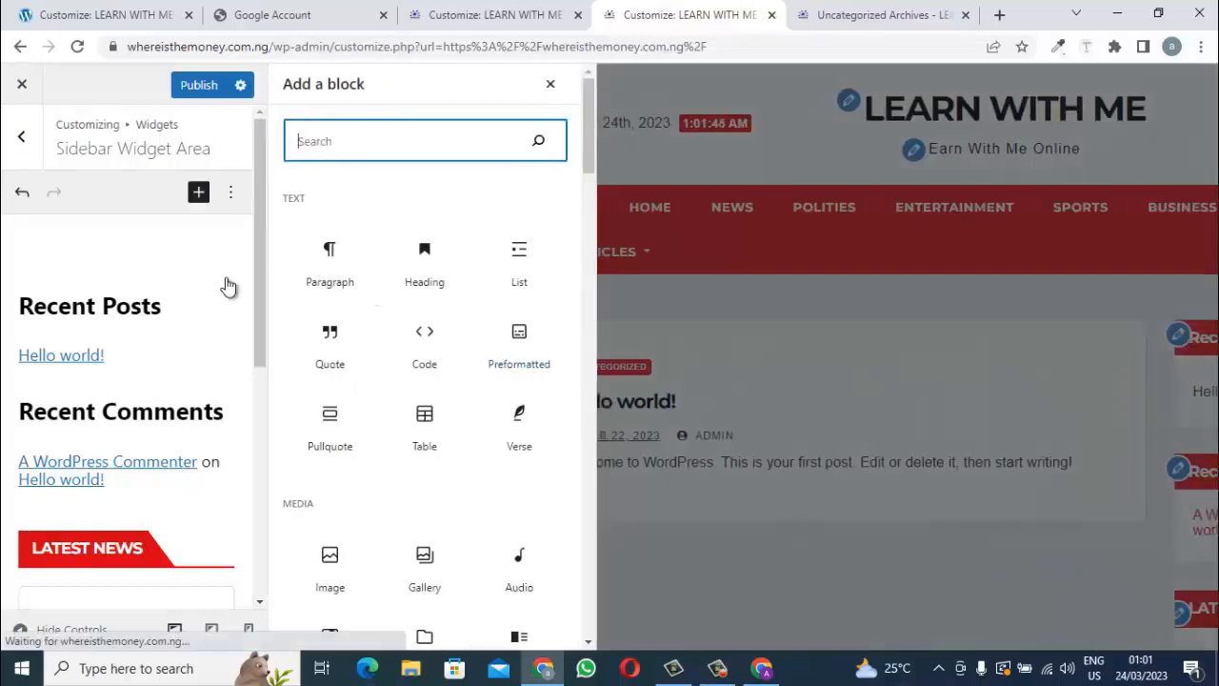
{"action": "scroll", "coordinate": [485, 281], "scroll_direction": "down", "scroll_amount": 7}
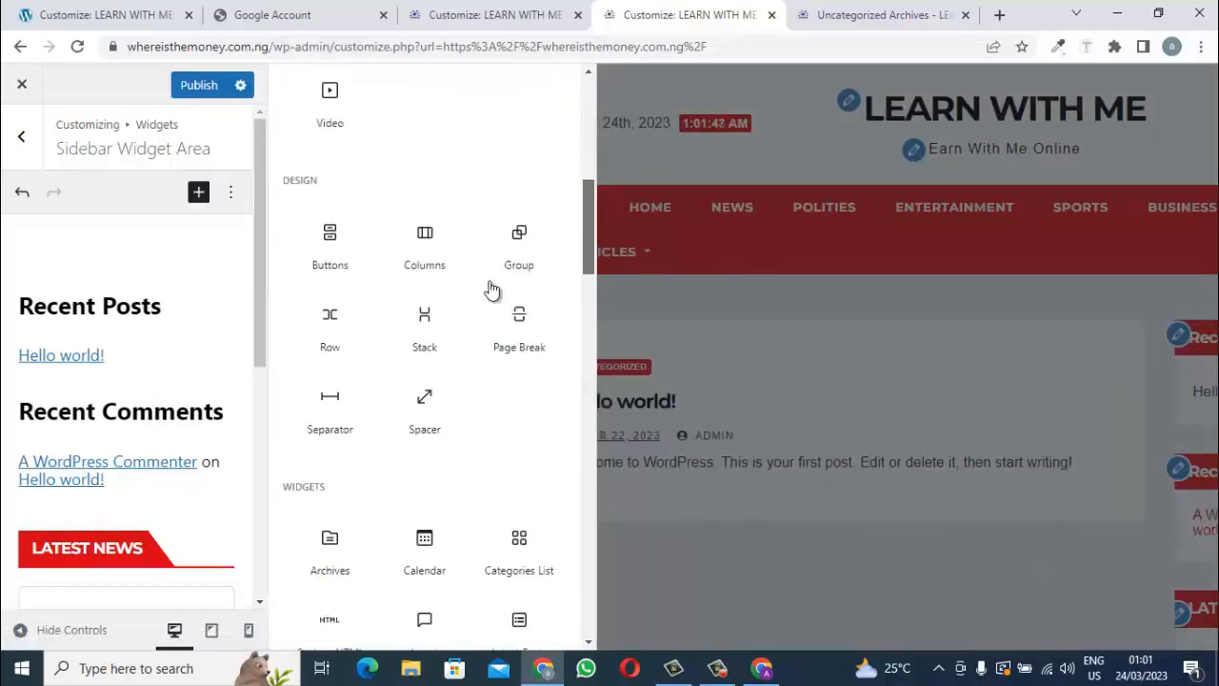
{"action": "scroll", "coordinate": [491, 289], "scroll_direction": "down", "scroll_amount": 4}
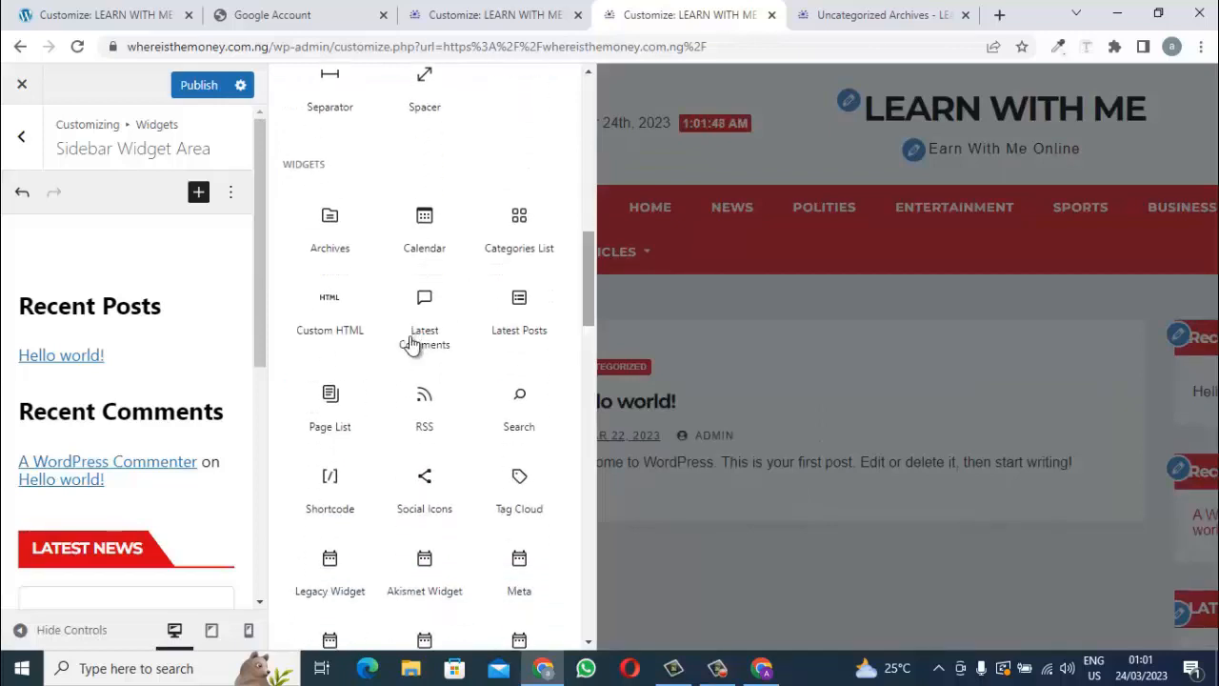
{"action": "key", "text": "Escape"}
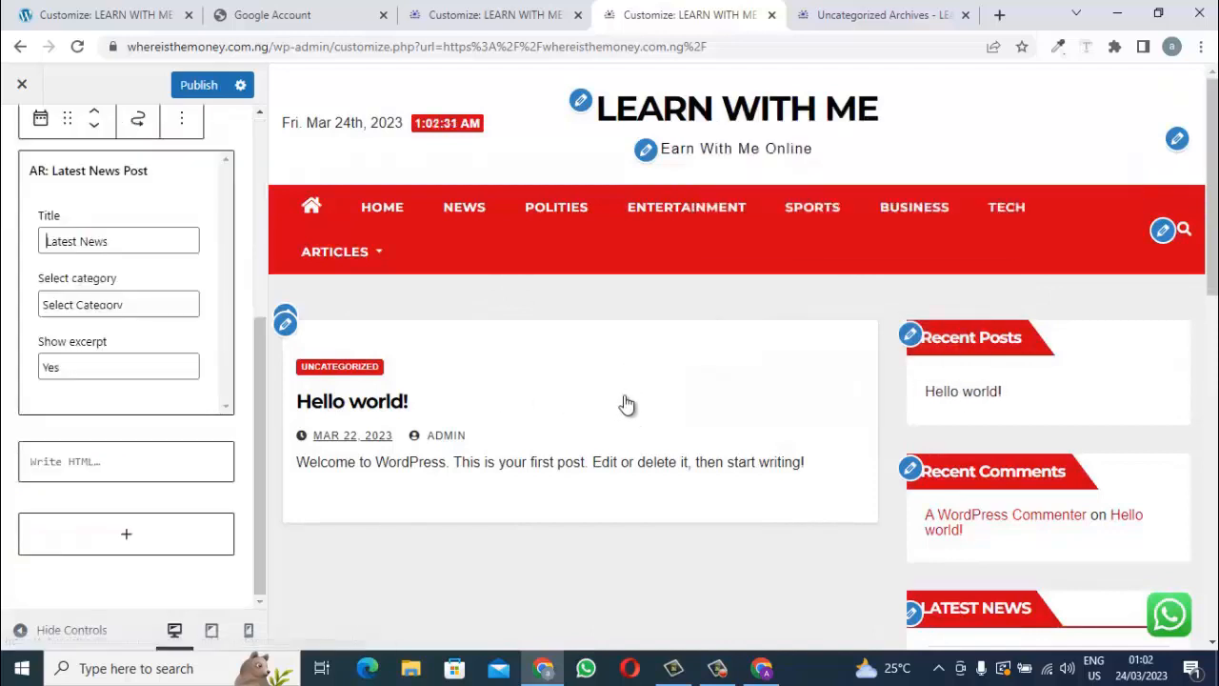
Select the empty Custom HTML block, check the page preview and publish the Sidebar Widget Area changes.
{"action": "scroll", "coordinate": [462, 407], "scroll_direction": "down", "scroll_amount": 4}
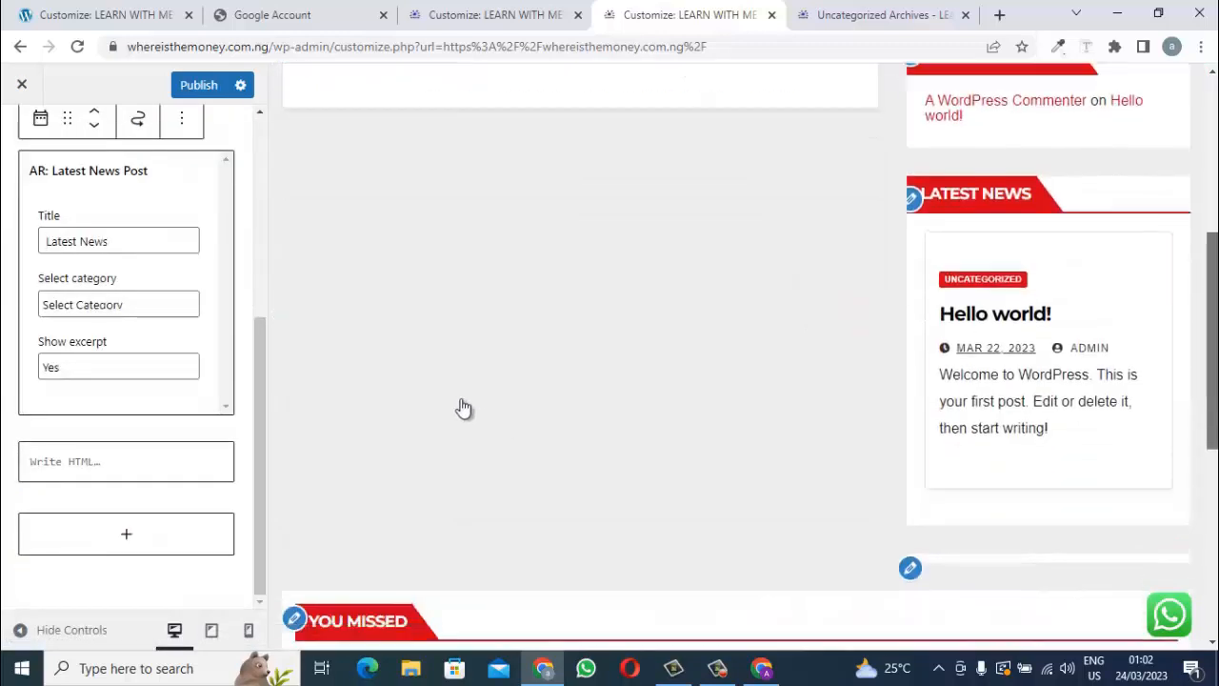
{"action": "scroll", "coordinate": [463, 407], "scroll_direction": "down", "scroll_amount": 1}
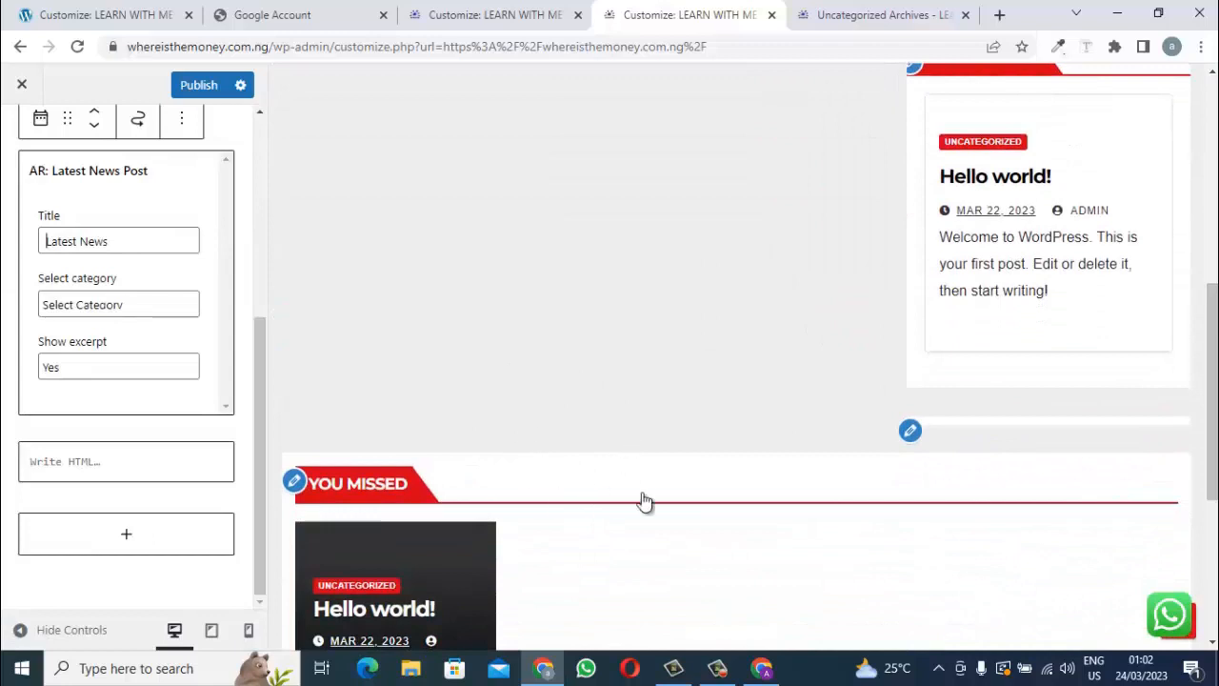
{"action": "left_click", "coordinate": [1215, 351]}
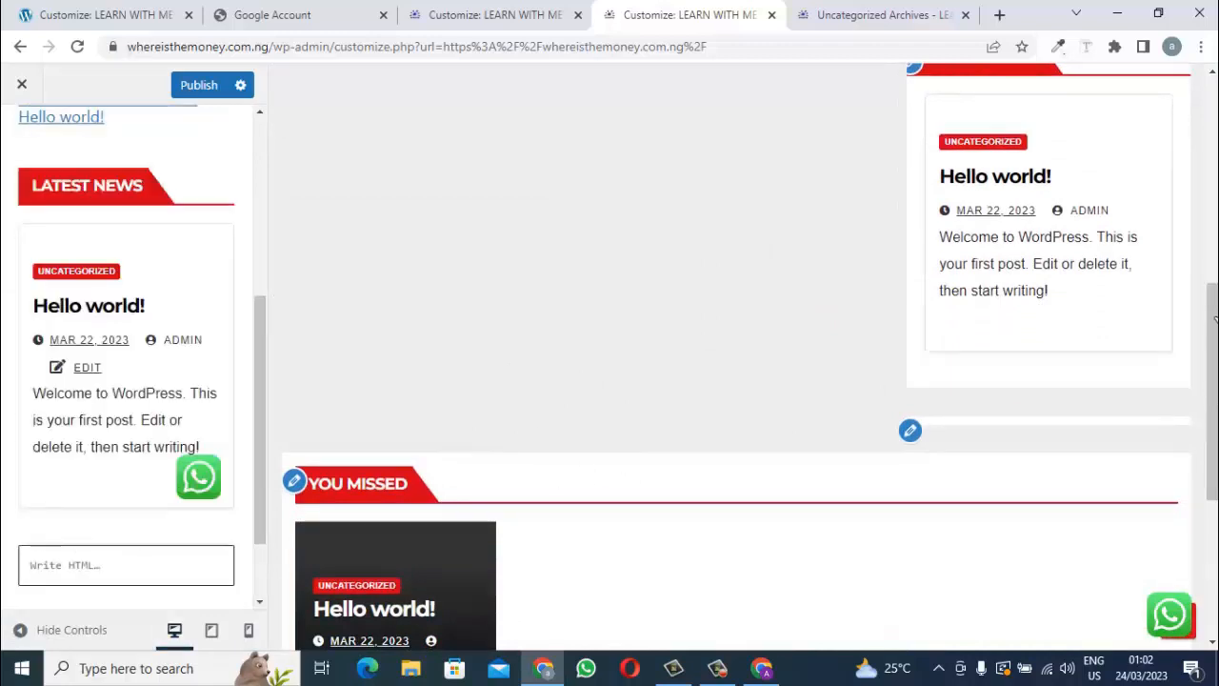
{"action": "left_click", "coordinate": [126, 564]}
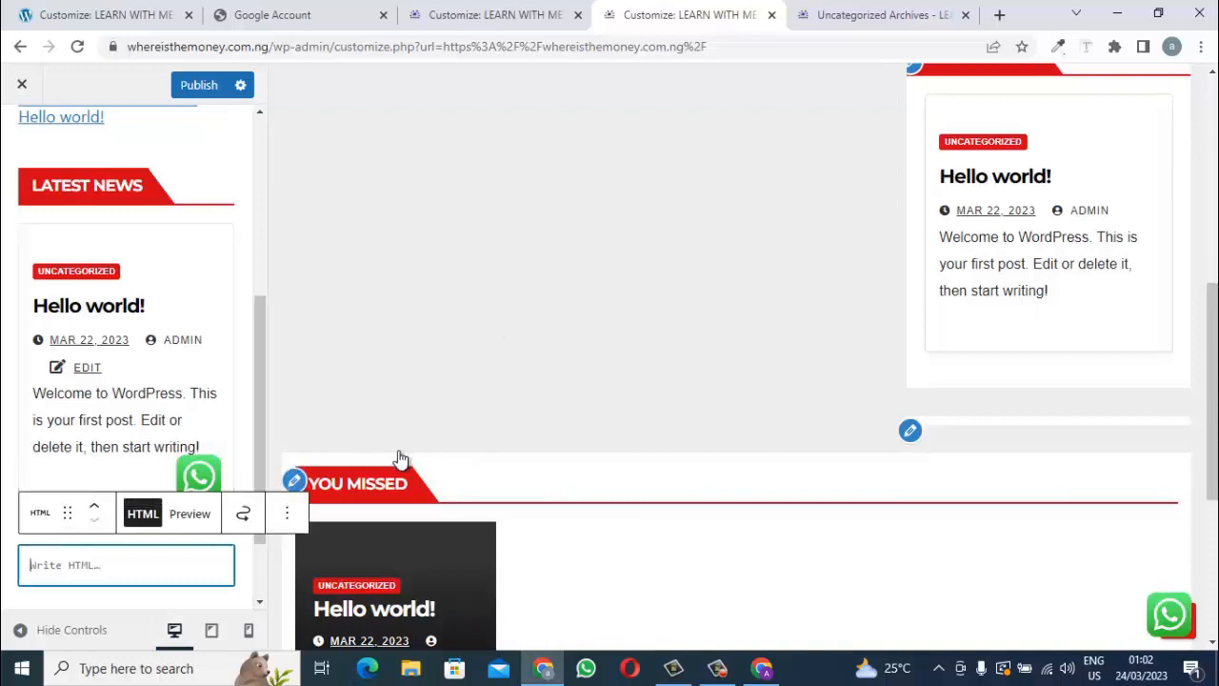
{"action": "scroll", "coordinate": [360, 339], "scroll_direction": "down", "scroll_amount": 2}
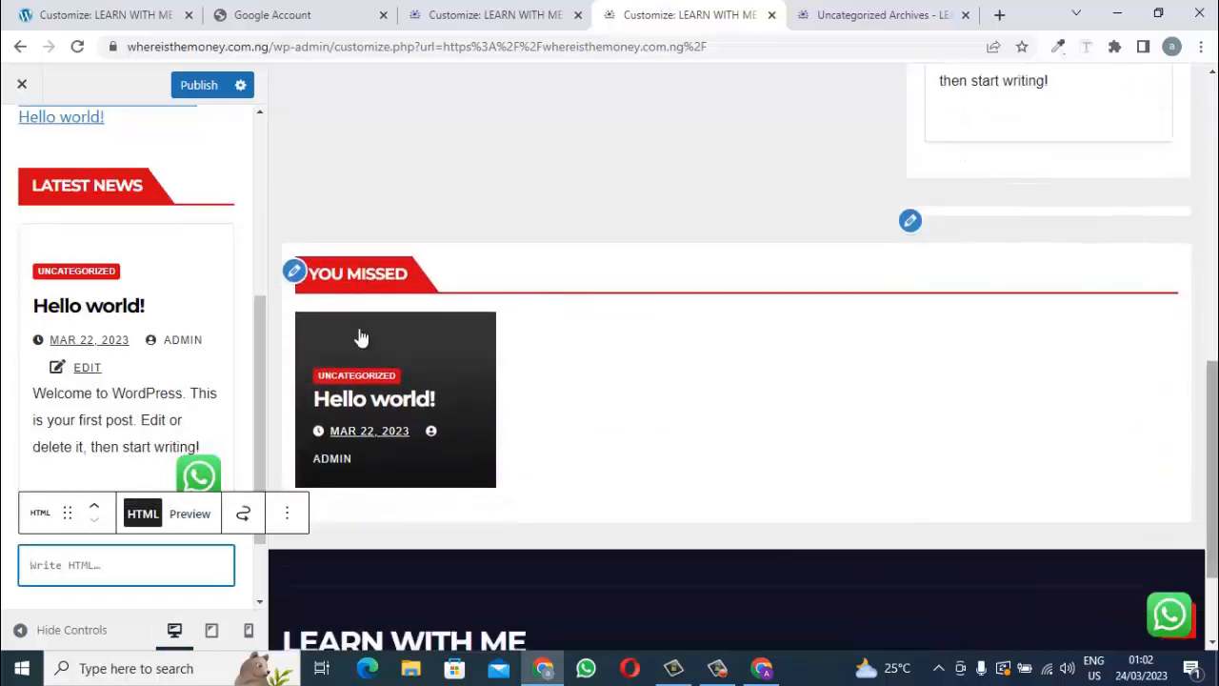
{"action": "scroll", "coordinate": [360, 339], "scroll_direction": "up", "scroll_amount": 5}
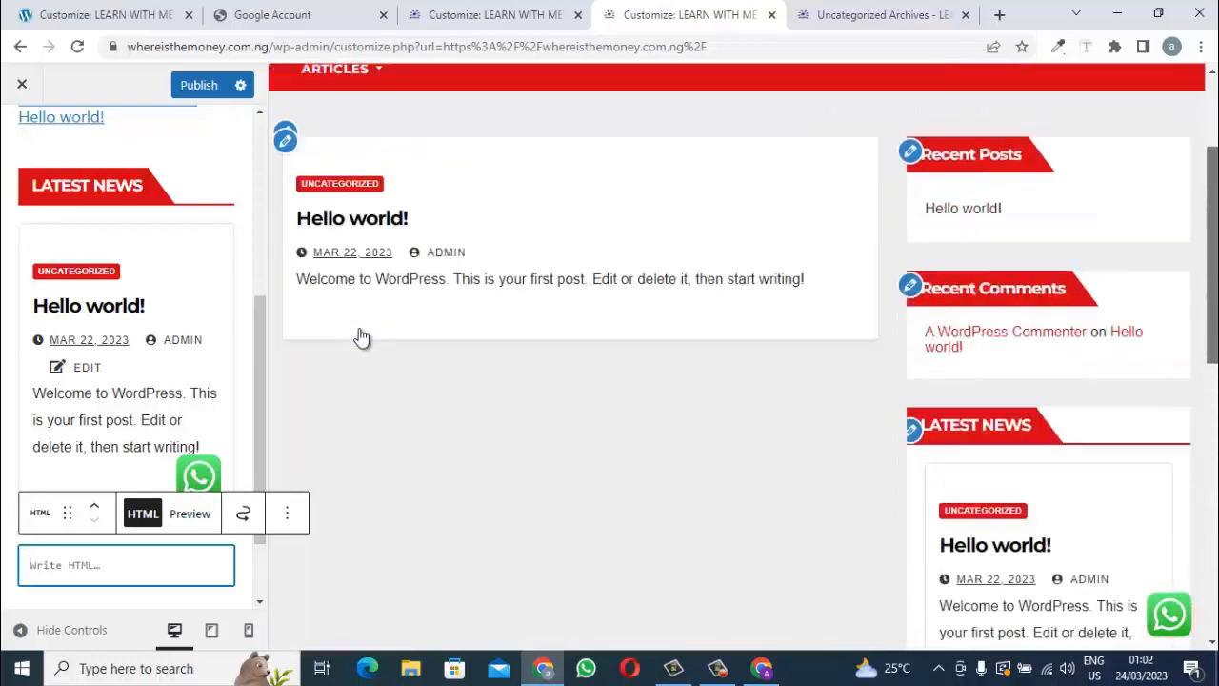
{"action": "scroll", "coordinate": [360, 339], "scroll_direction": "up", "scroll_amount": 2}
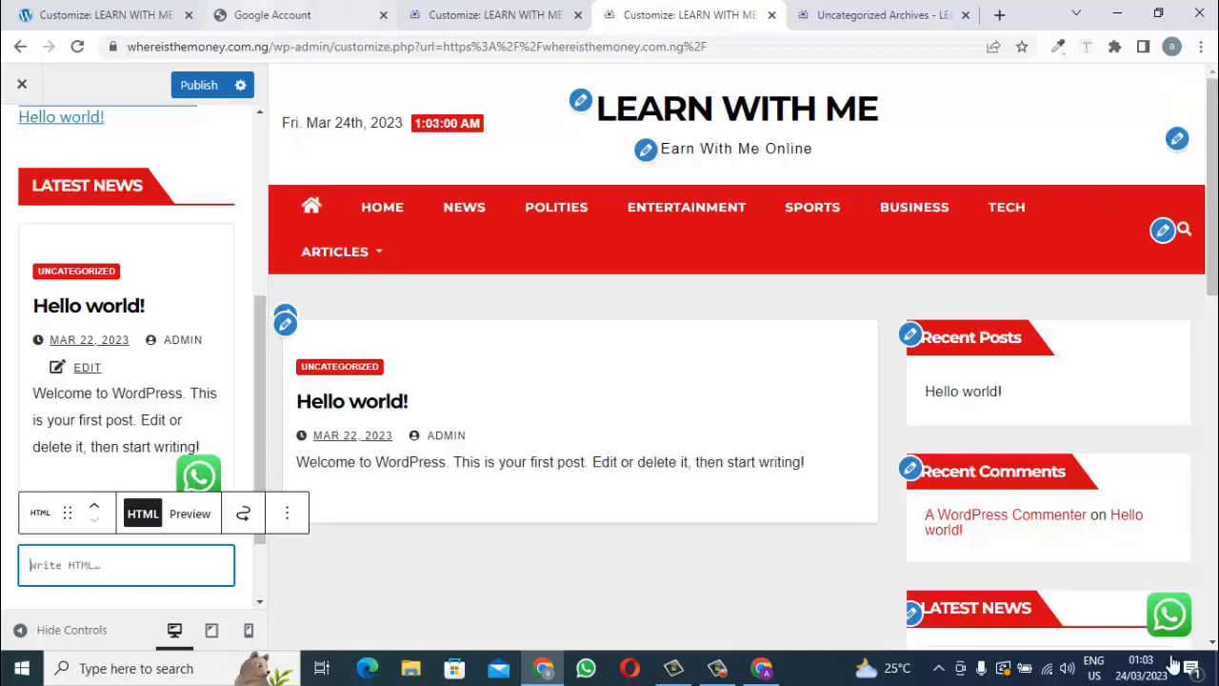
{"action": "left_click", "coordinate": [198, 86]}
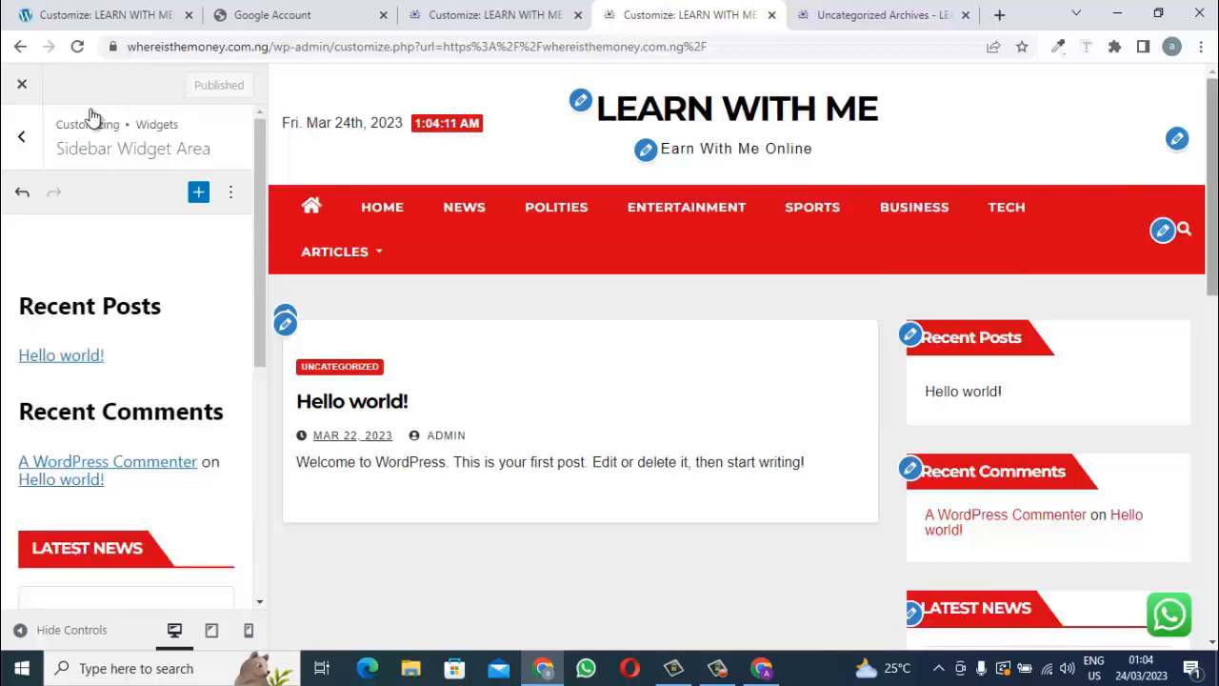
Add another block from the block library to the Sidebar Widget Area and check the page preview.
{"action": "left_click_drag", "start_coordinate": [1212, 187], "coordinate": [1213, 293]}
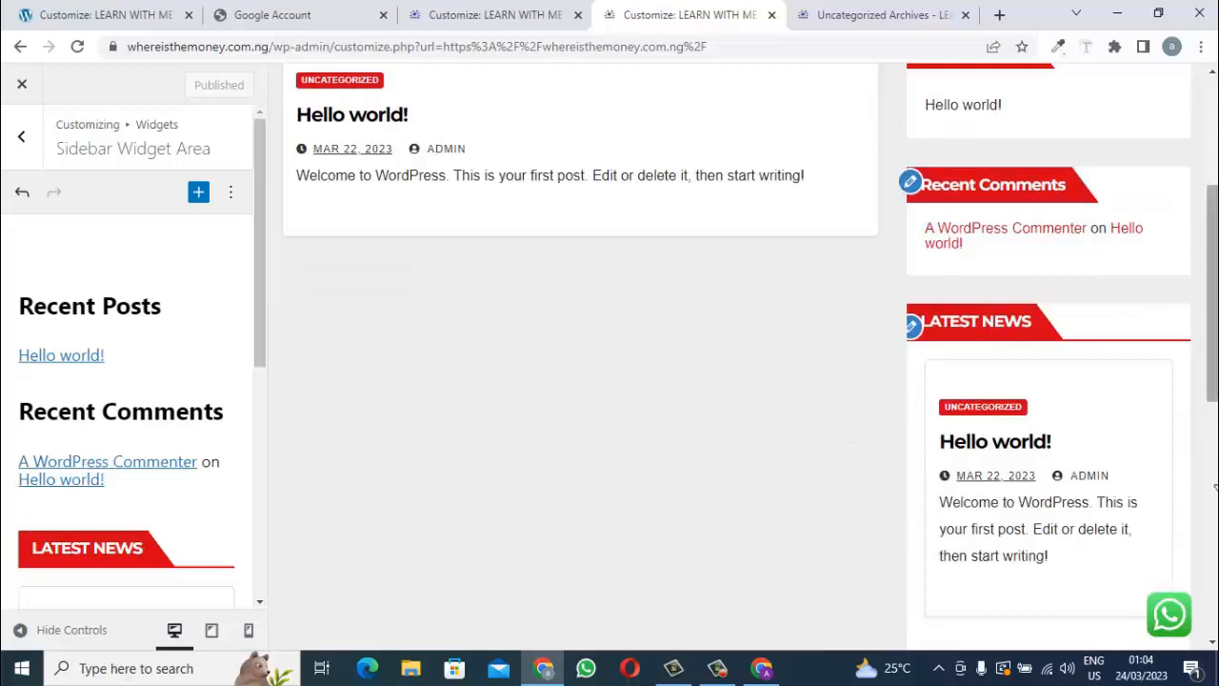
{"action": "scroll", "coordinate": [719, 461], "scroll_direction": "up", "scroll_amount": 3}
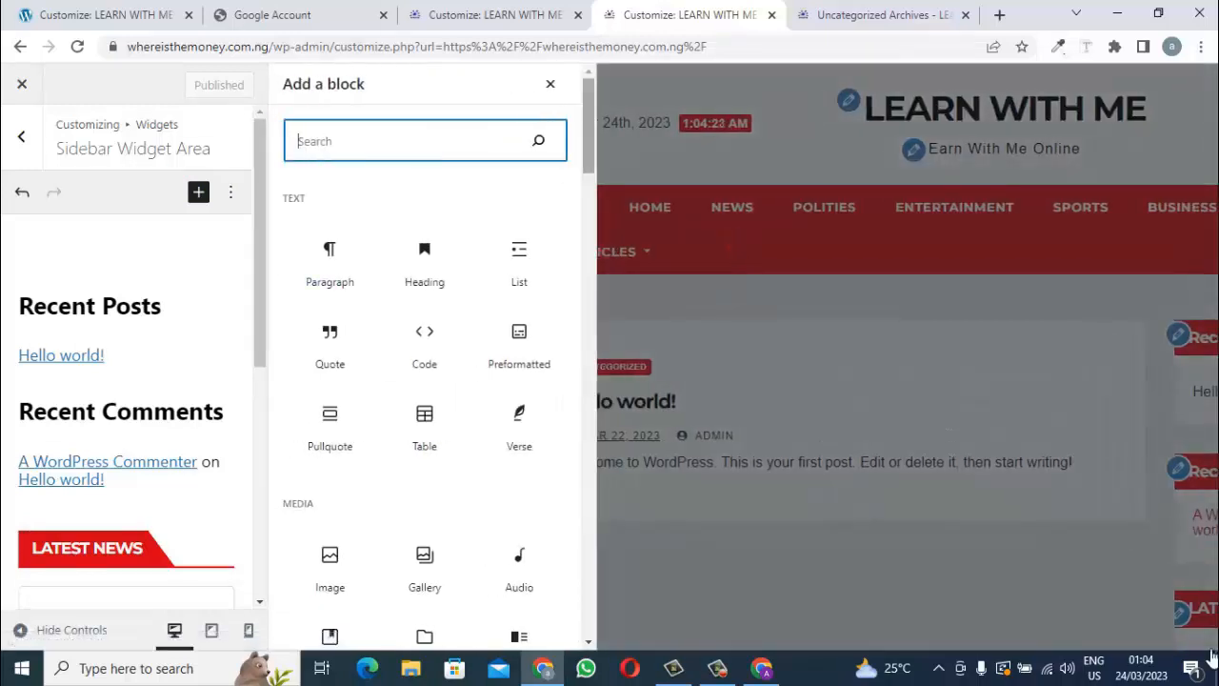
{"action": "left_click_drag", "start_coordinate": [588, 127], "coordinate": [588, 233]}
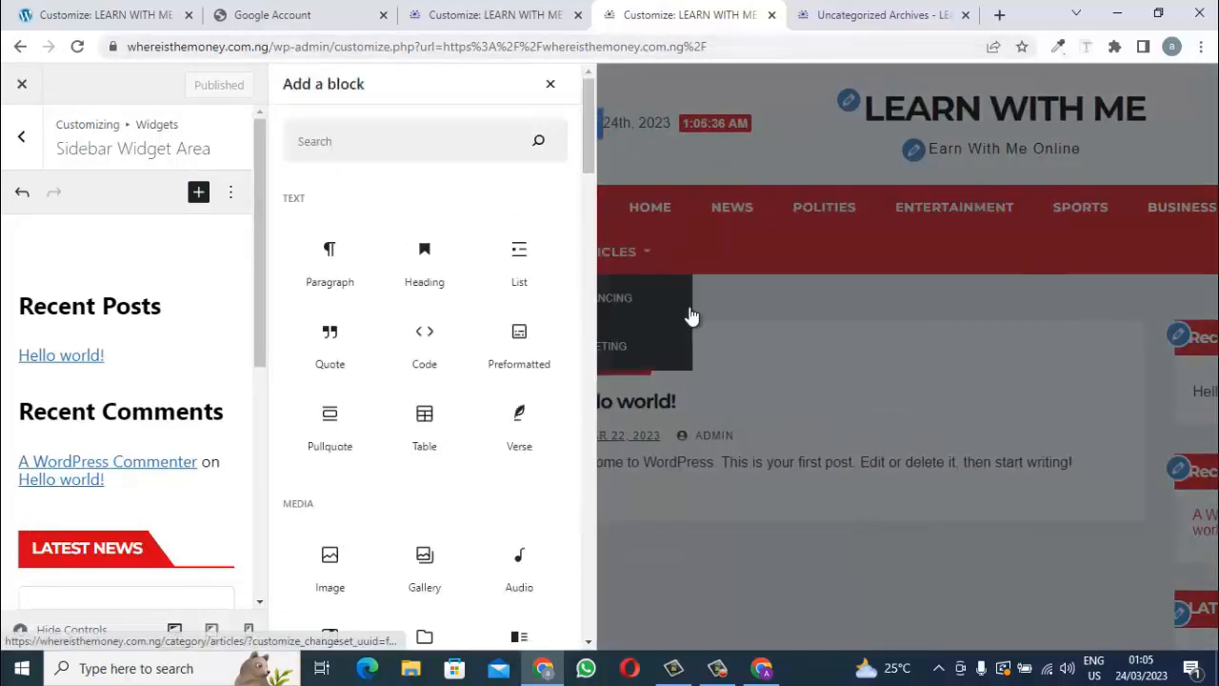
{"action": "left_click_drag", "start_coordinate": [588, 126], "coordinate": [588, 173]}
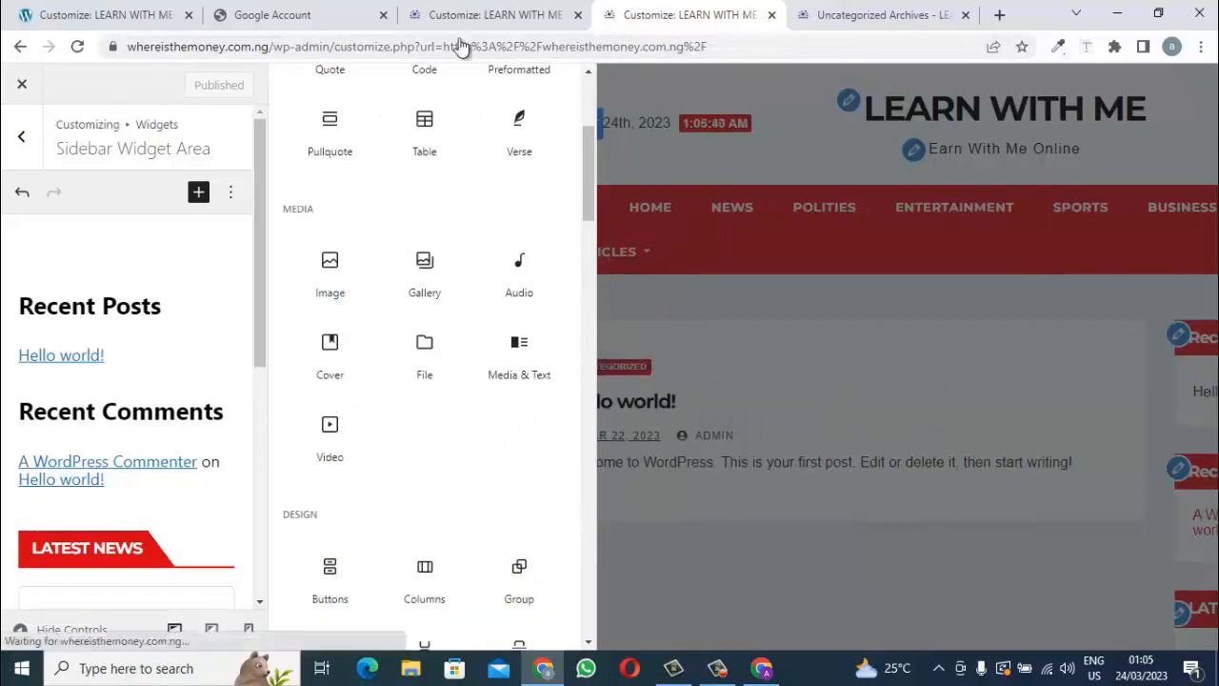
{"action": "left_click", "coordinate": [198, 191]}
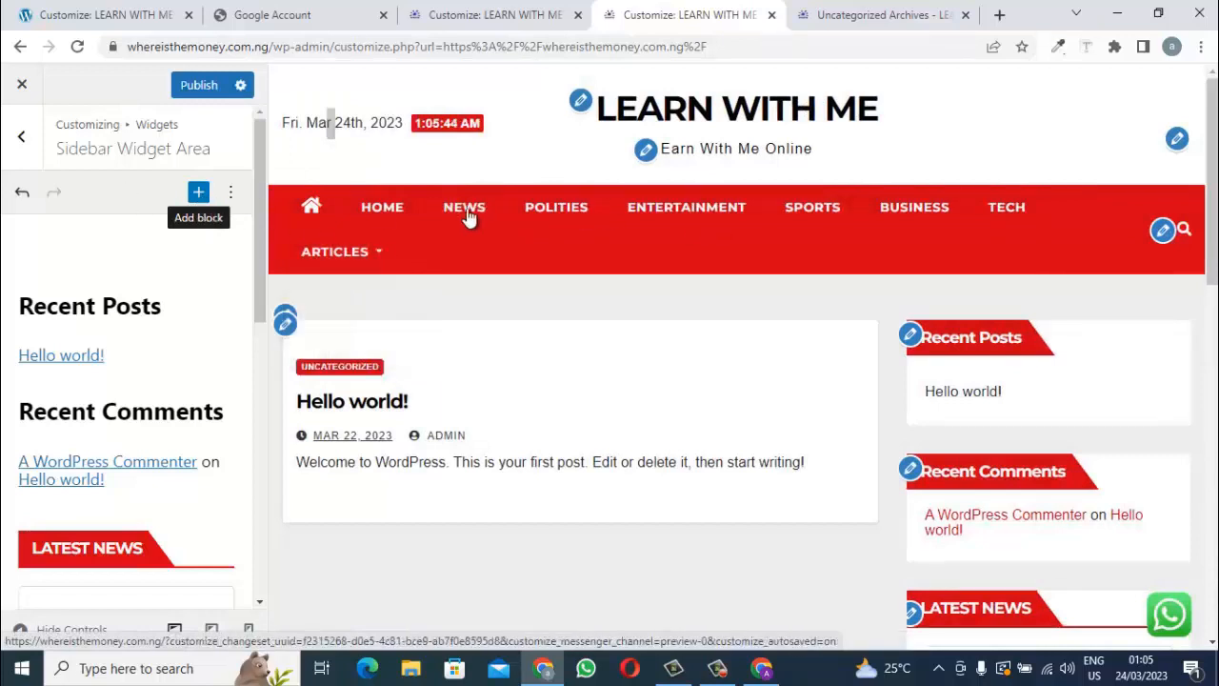
{"action": "scroll", "coordinate": [468, 217], "scroll_direction": "down", "scroll_amount": 5}
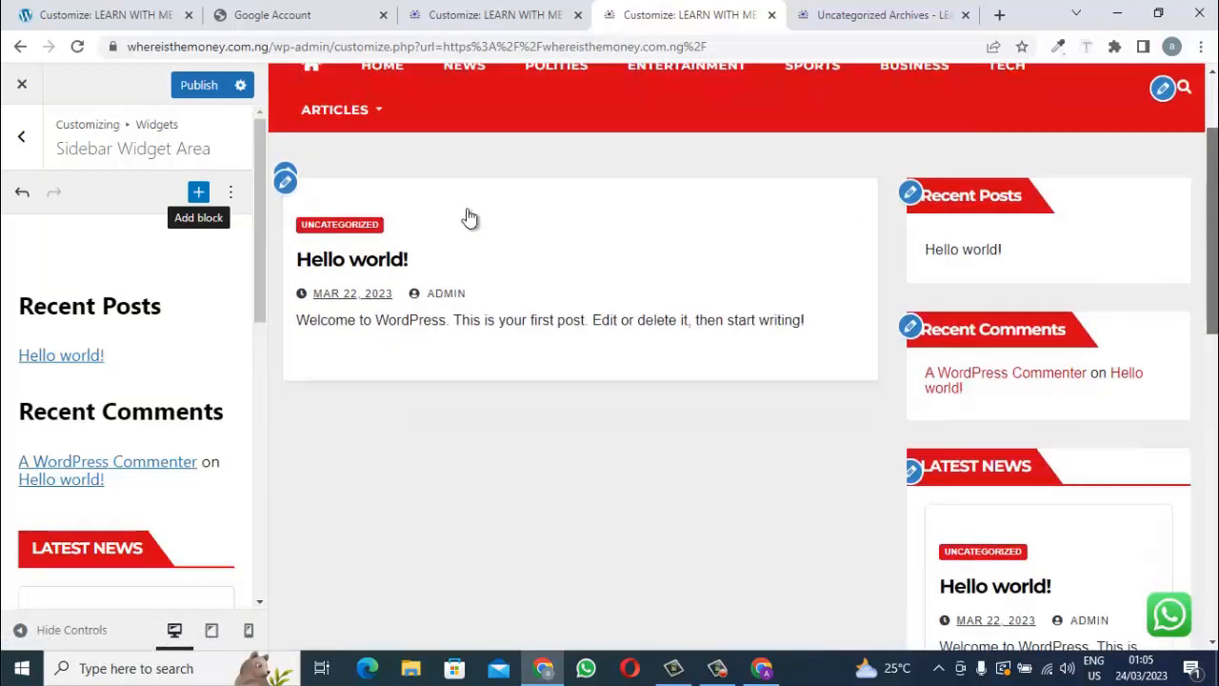
Add an Image block at the end of the Sidebar Widget Area using the third WHISTM logo from the Media Library.
{"action": "scroll", "coordinate": [468, 218], "scroll_direction": "down", "scroll_amount": 1}
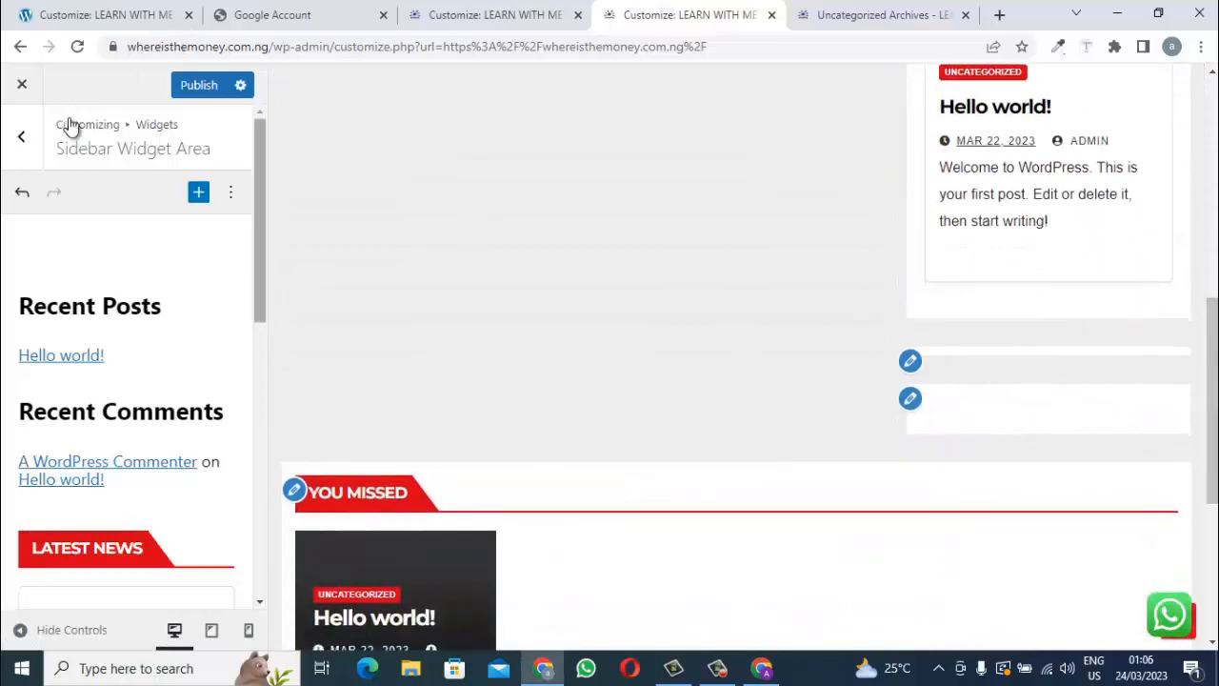
{"action": "scroll", "coordinate": [70, 127], "scroll_direction": "down", "scroll_amount": 2}
{"action": "scroll", "coordinate": [70, 127], "scroll_direction": "down", "scroll_amount": 5}
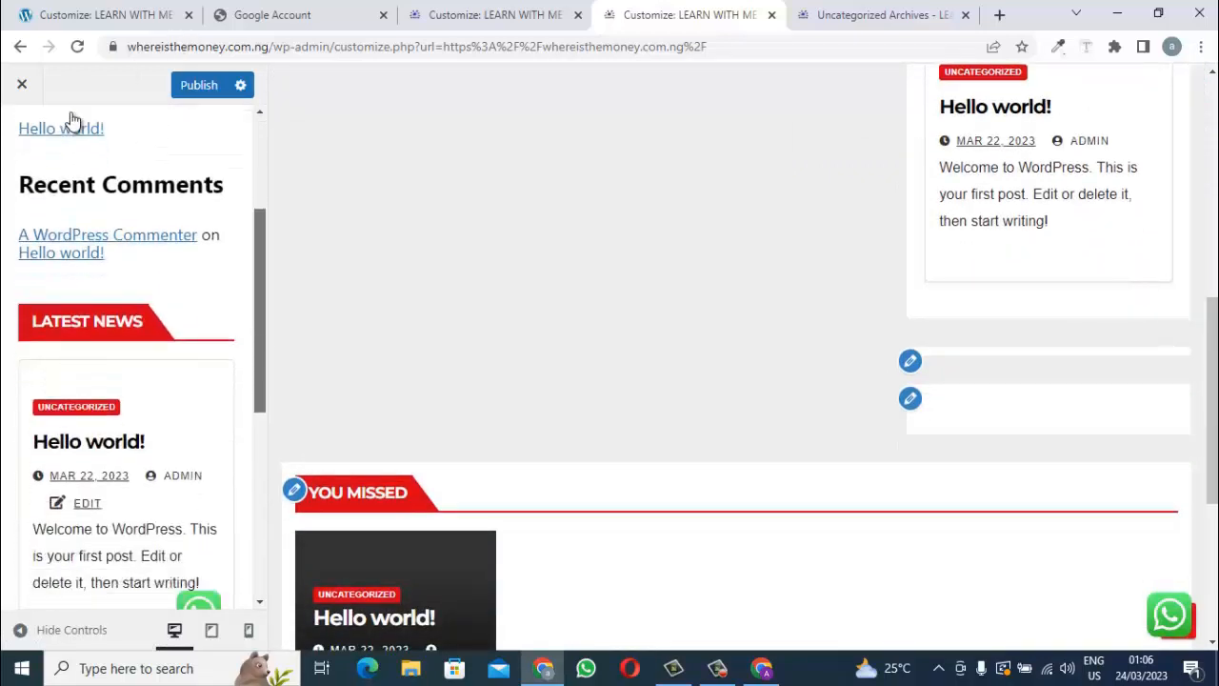
{"action": "scroll", "coordinate": [73, 122], "scroll_direction": "down", "scroll_amount": 2}
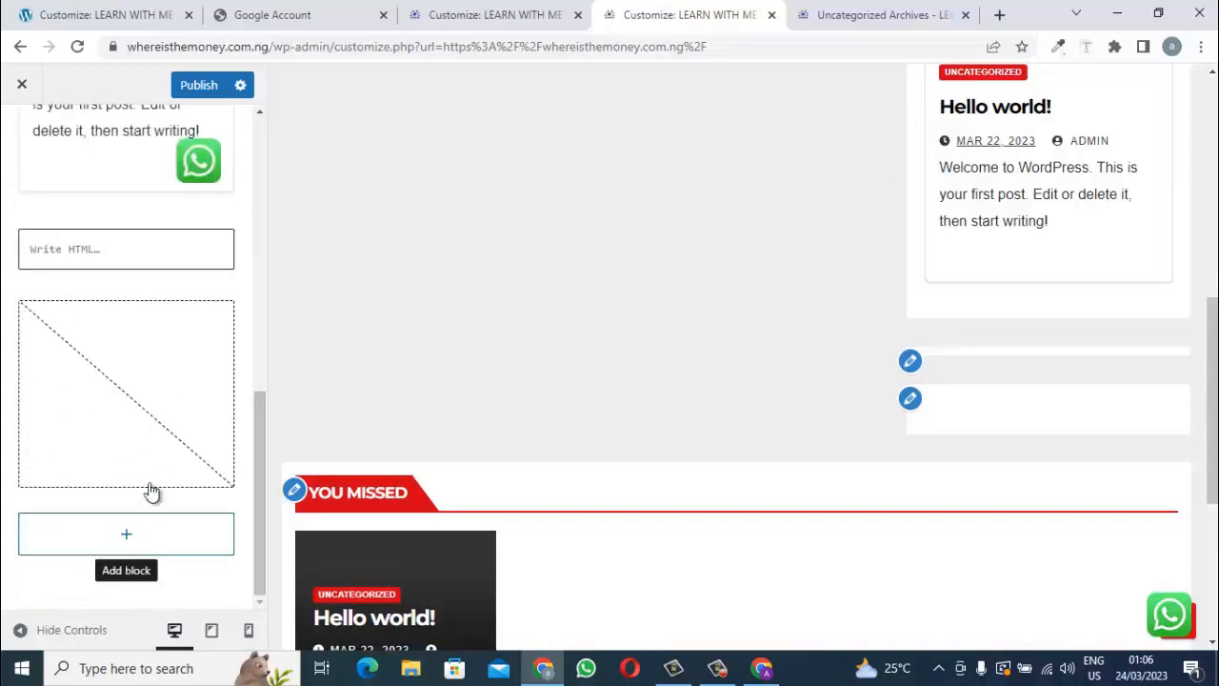
{"action": "left_click", "coordinate": [134, 535]}
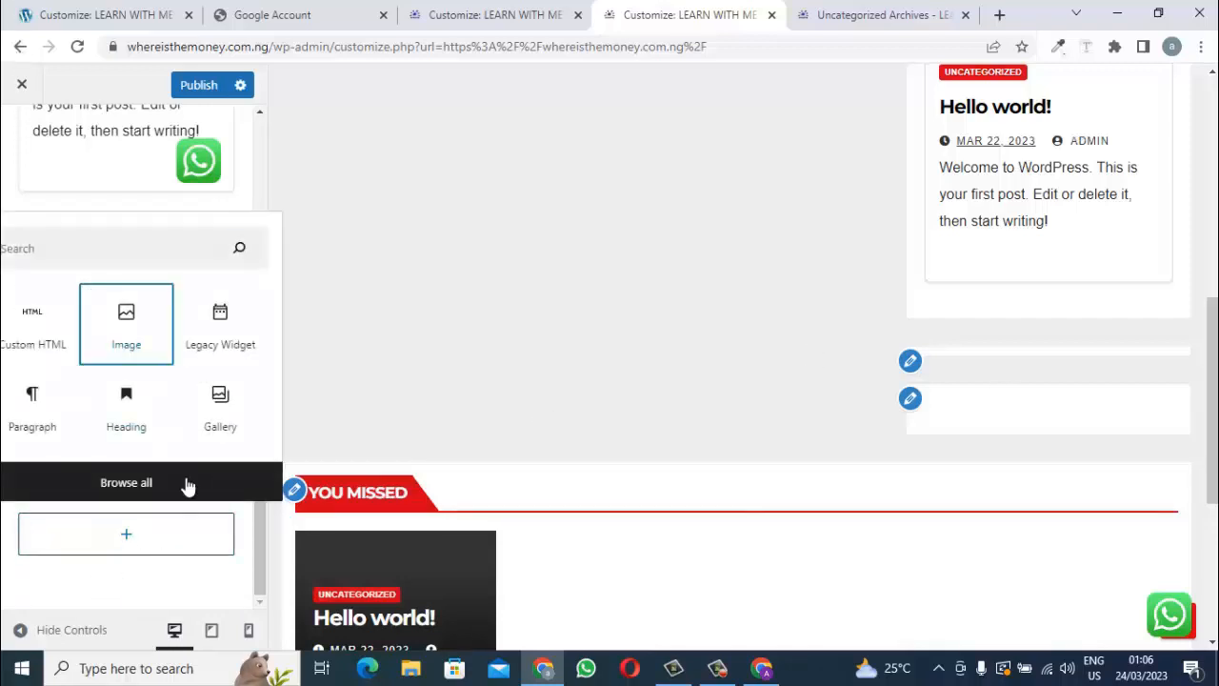
{"action": "left_click", "coordinate": [126, 322]}
{"action": "left_click", "coordinate": [74, 414]}
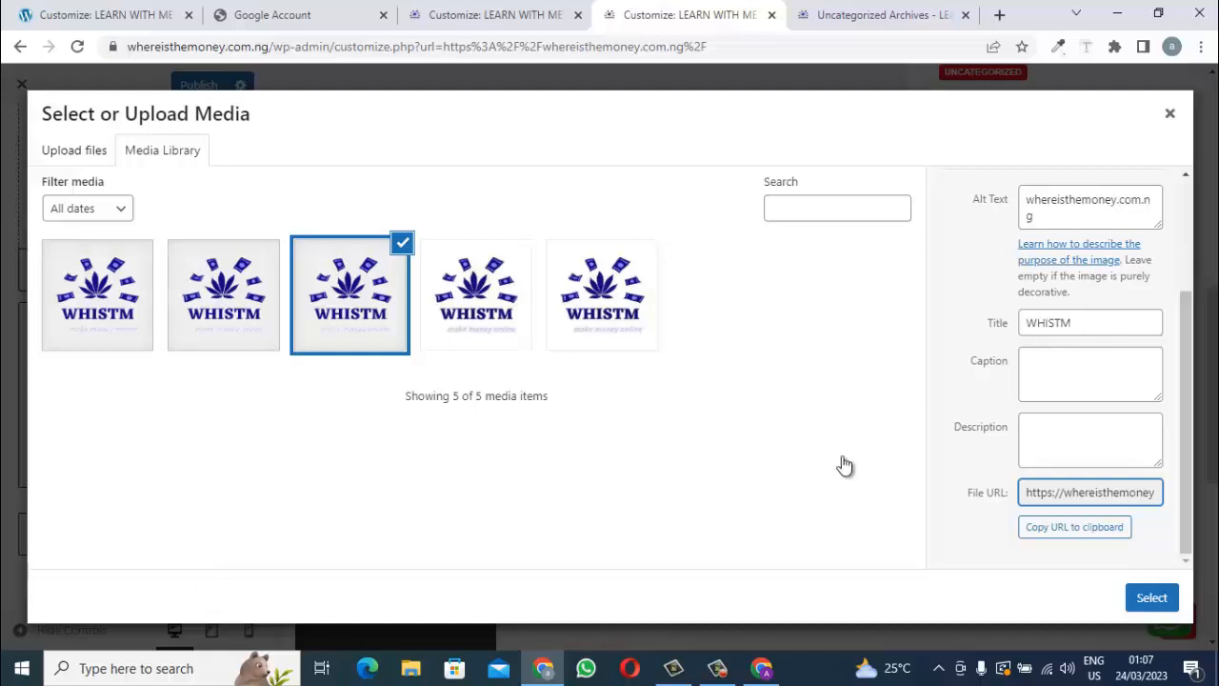
{"action": "left_click", "coordinate": [1151, 598]}
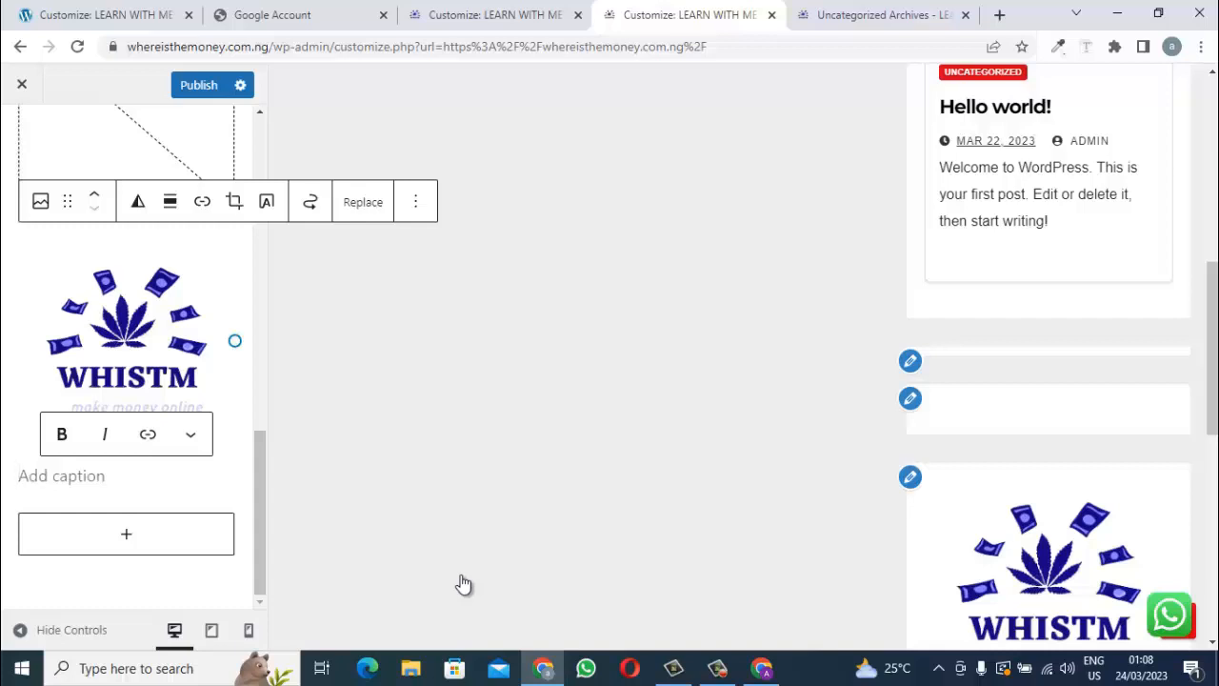
Caption the sidebar logo image "WHere you can make your extra cash online legitematly......".
{"action": "type", "text": "WHere"}
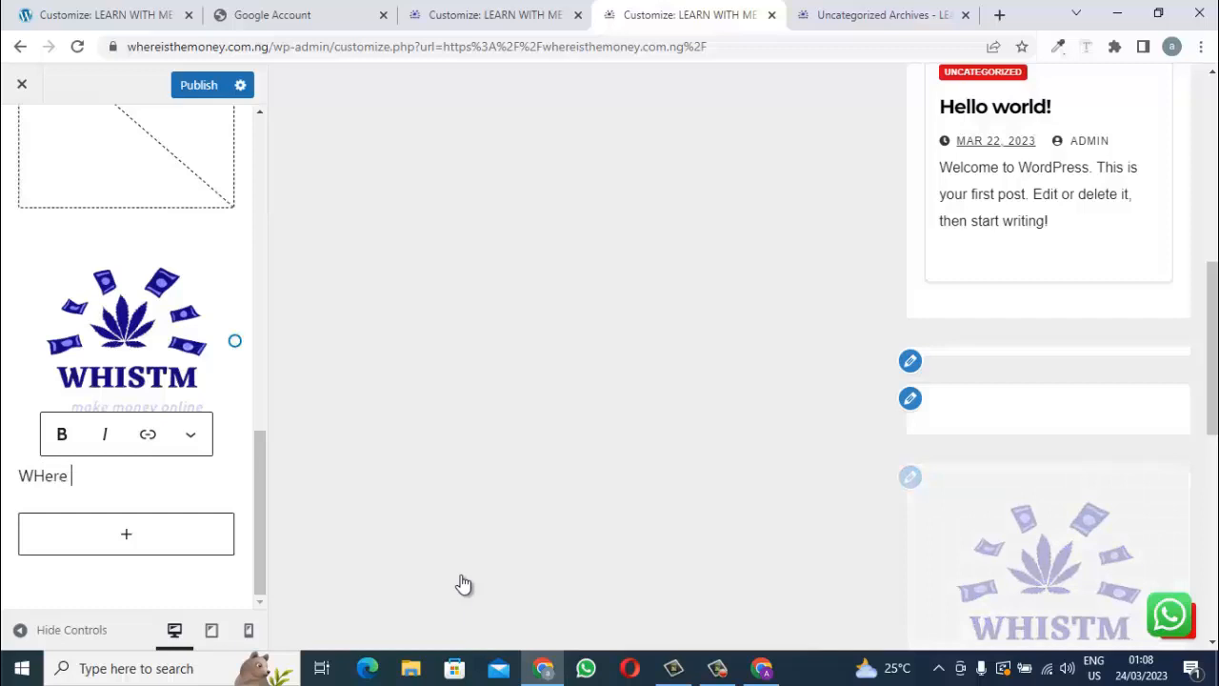
{"action": "type", "text": " you can ma"}
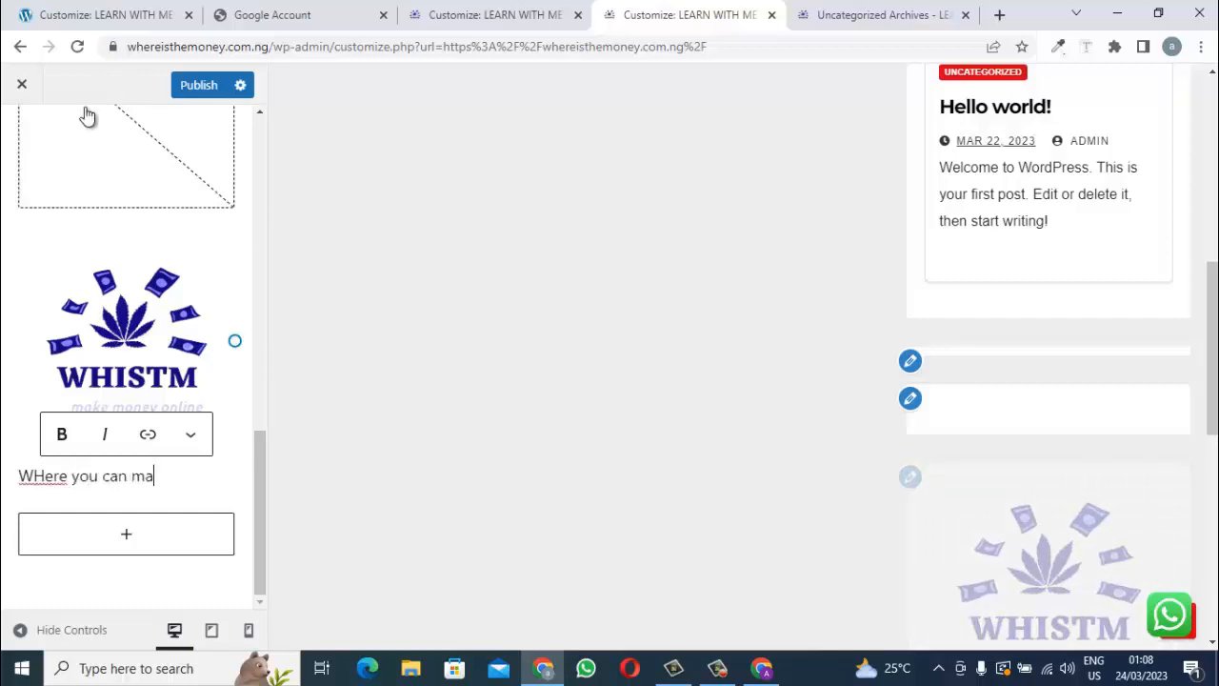
{"action": "type", "text": "ke your ex"}
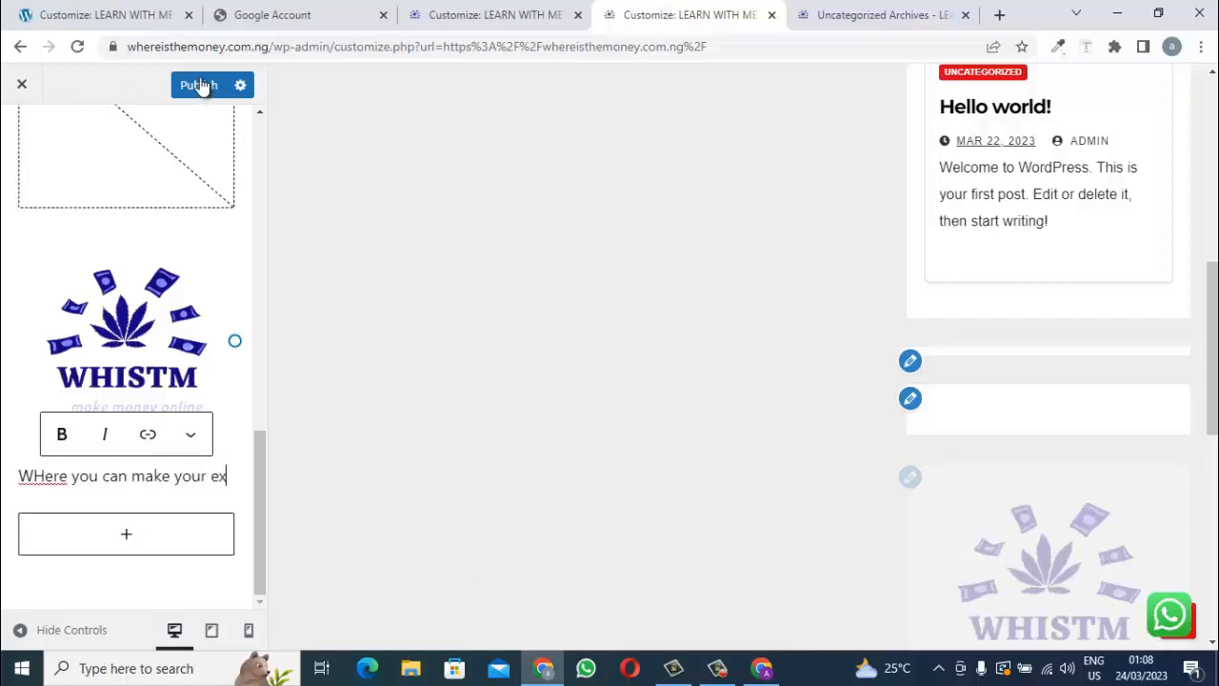
{"action": "type", "text": "tra cas"}
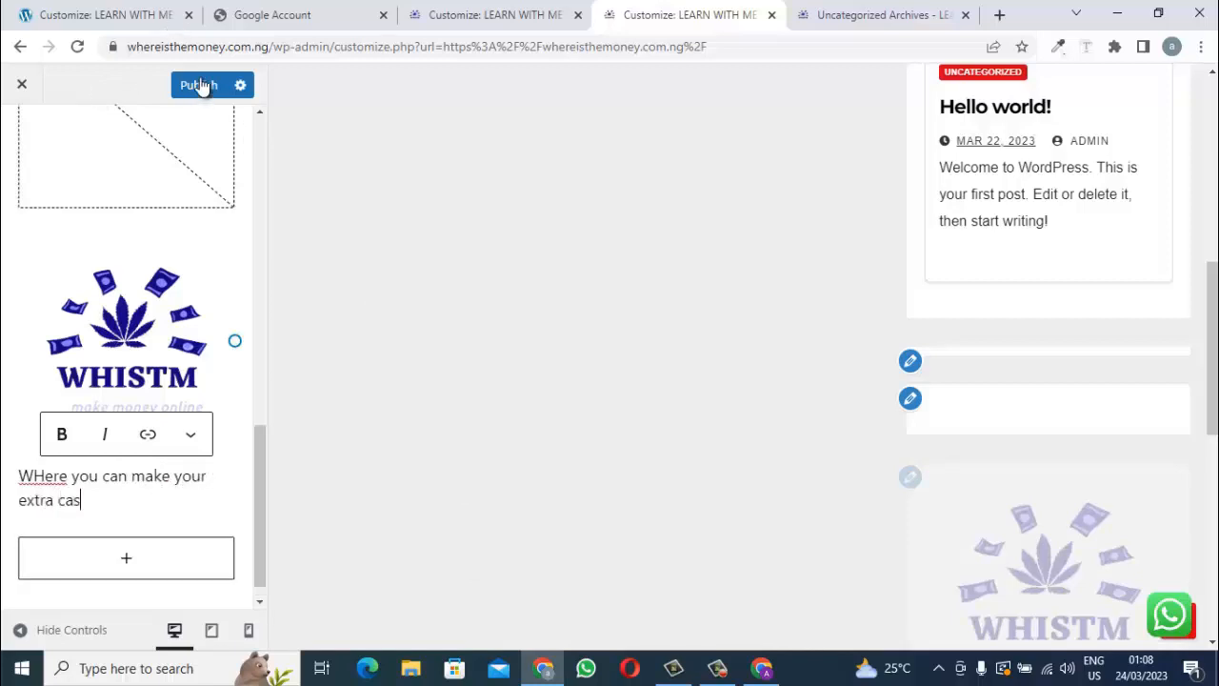
{"action": "type", "text": "h onlo"}
{"action": "key", "text": "BackSpace"}
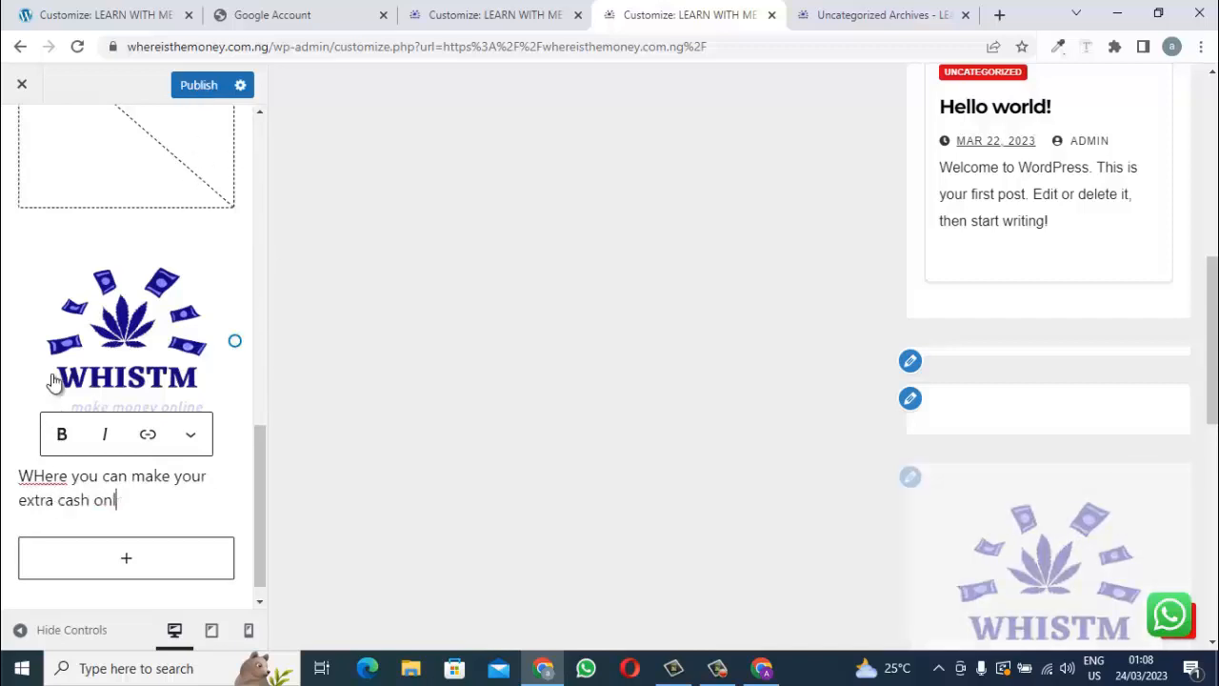
{"action": "type", "text": "ine "}
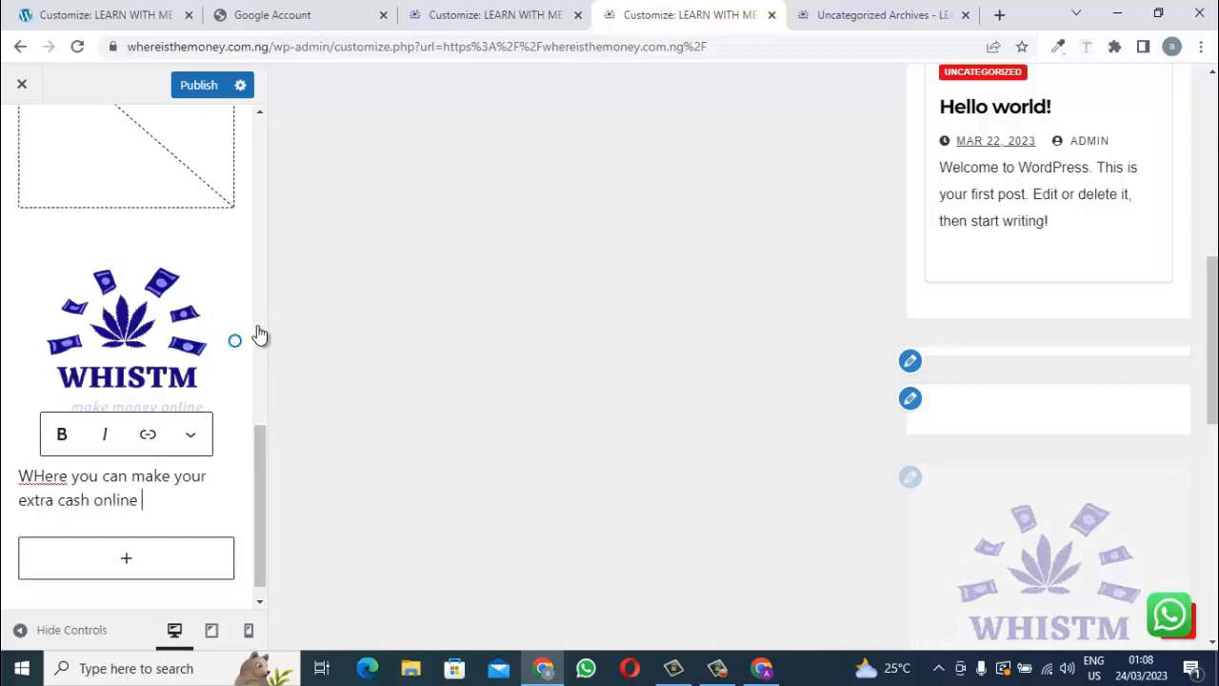
{"action": "type", "text": "legitema"}
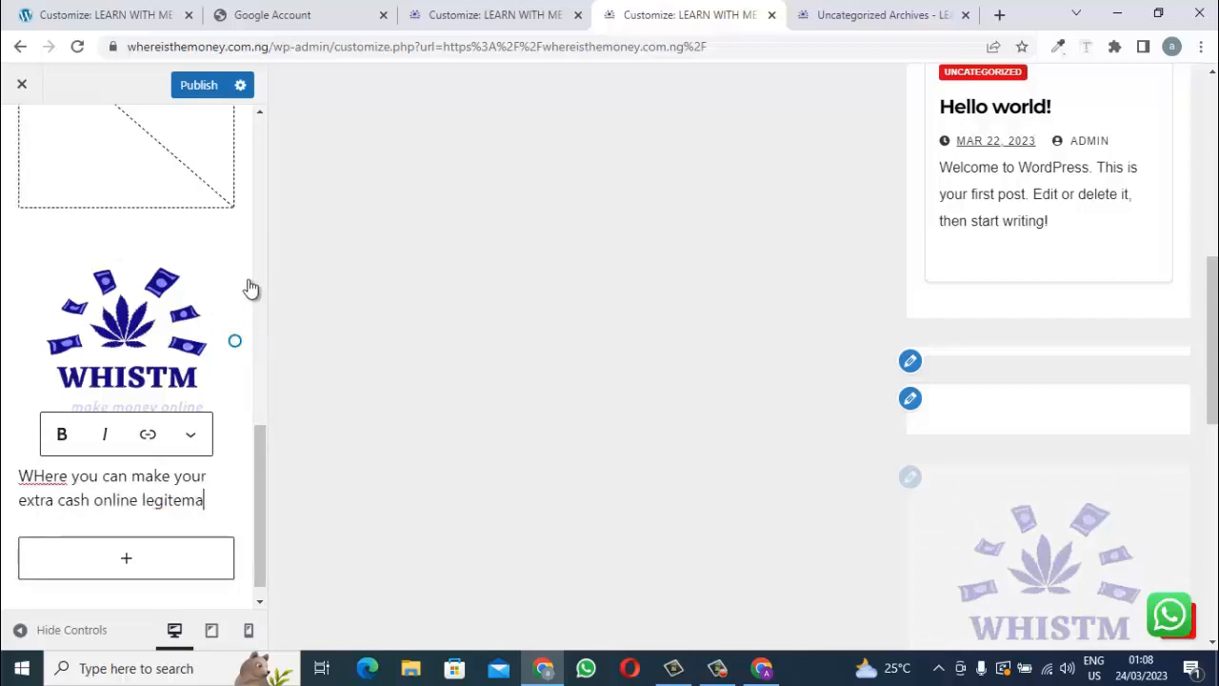
{"action": "type", "text": "tly.."}
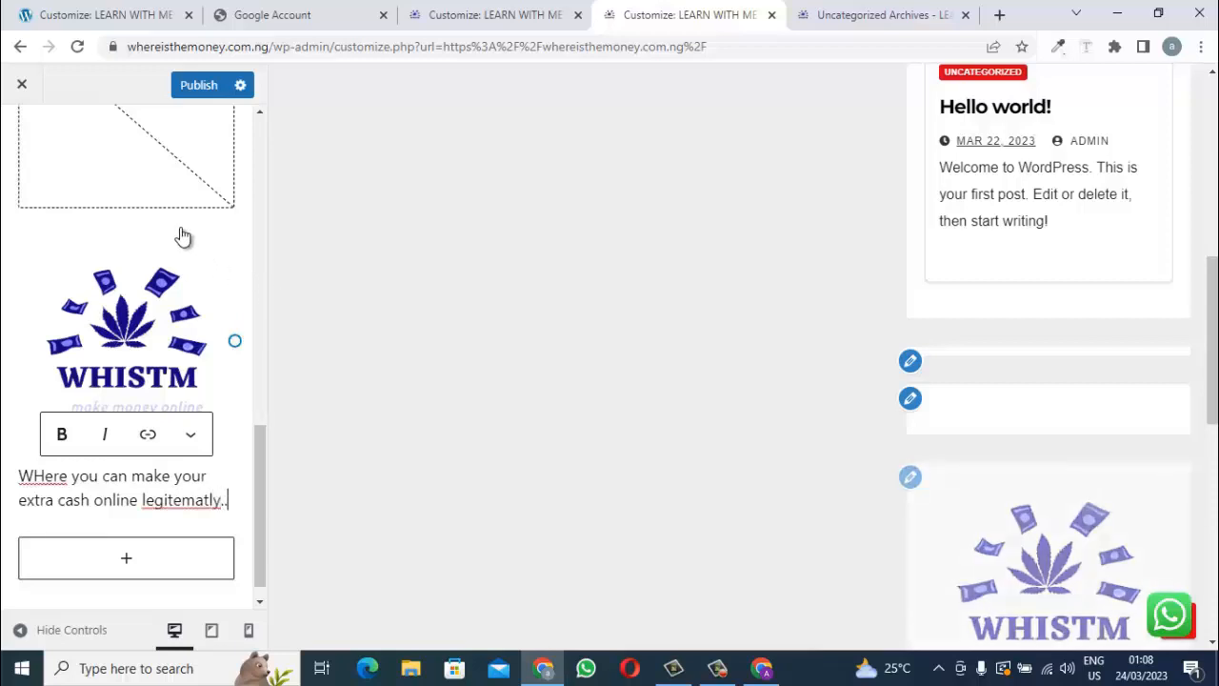
{"action": "type", "text": "...."}
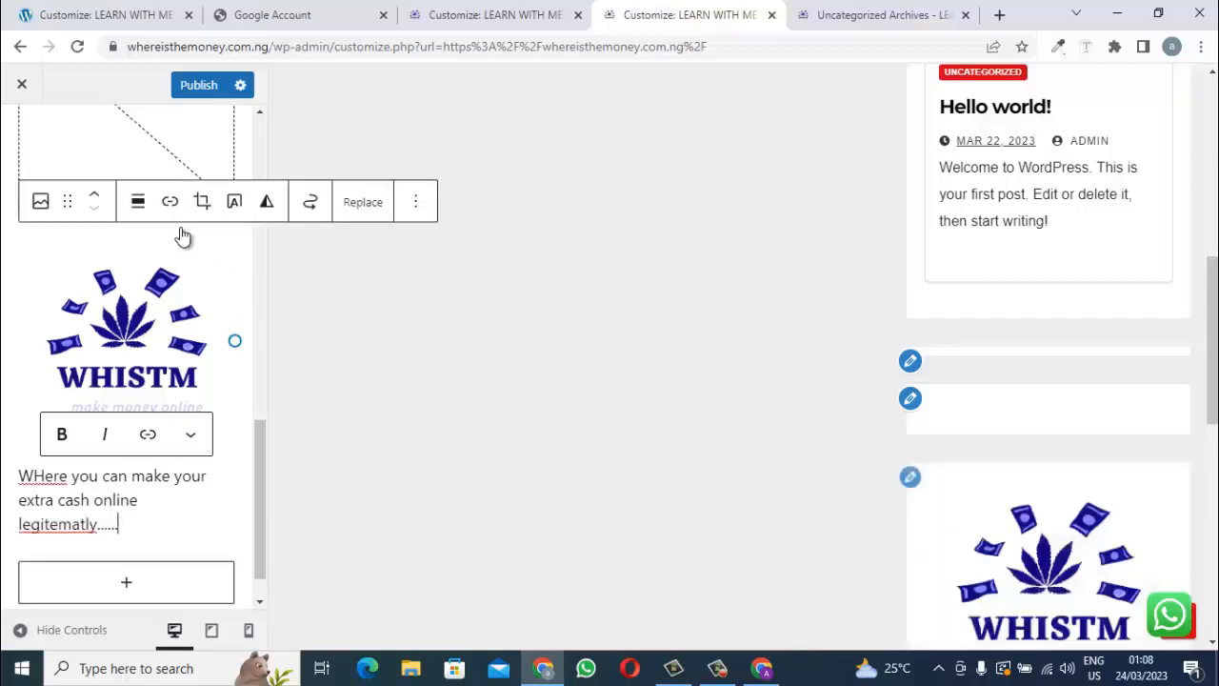
{"action": "left_click", "coordinate": [182, 236]}
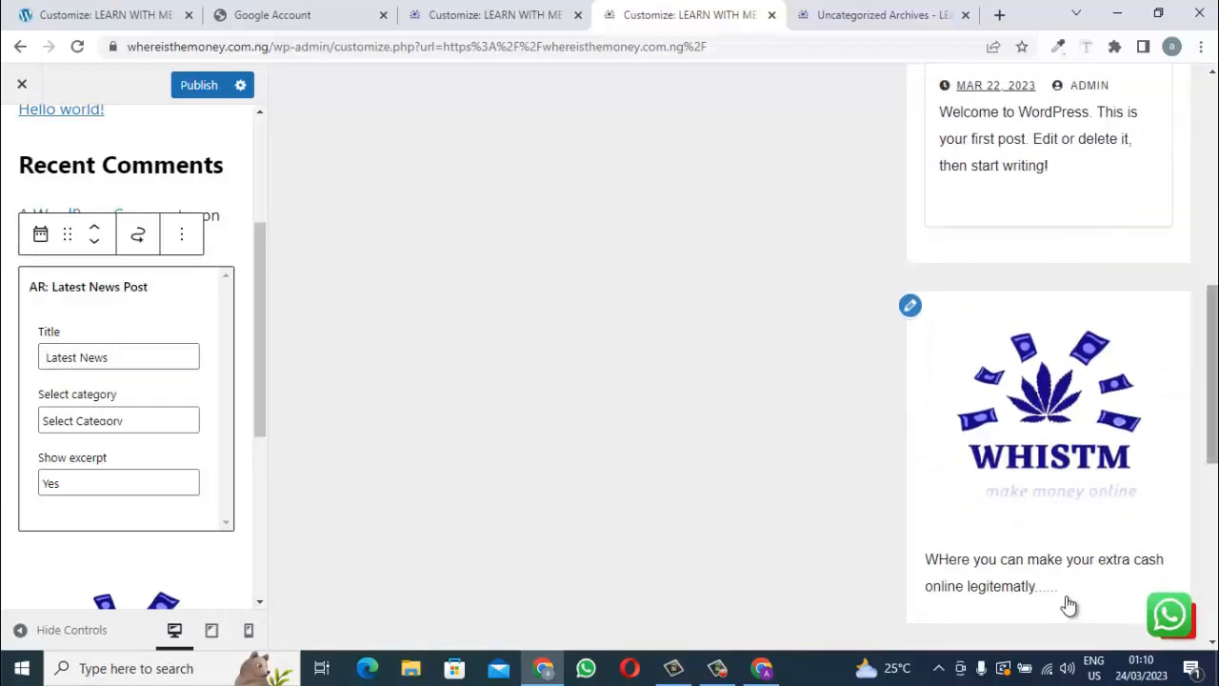
Publish the Sidebar Widget Area changes and check the sidebar in the page preview.
{"action": "scroll", "coordinate": [1095, 602], "scroll_direction": "down", "scroll_amount": 1}
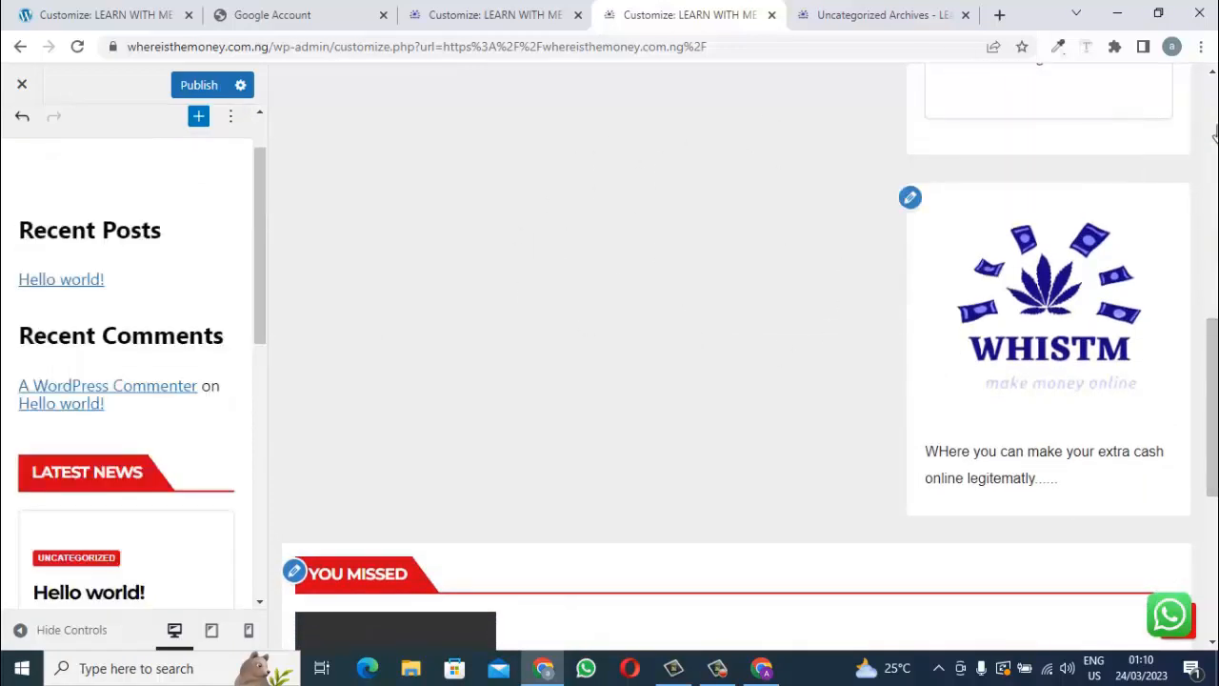
{"action": "left_click", "coordinate": [199, 85]}
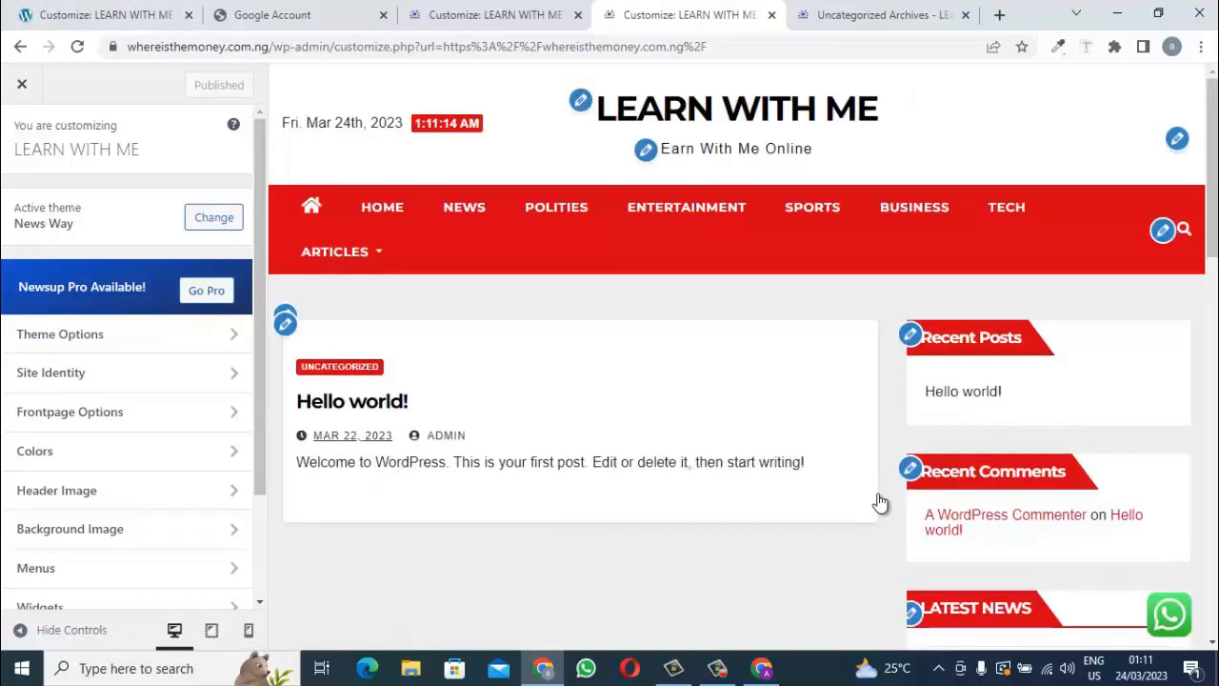
{"action": "scroll", "coordinate": [880, 503], "scroll_direction": "down", "scroll_amount": 3}
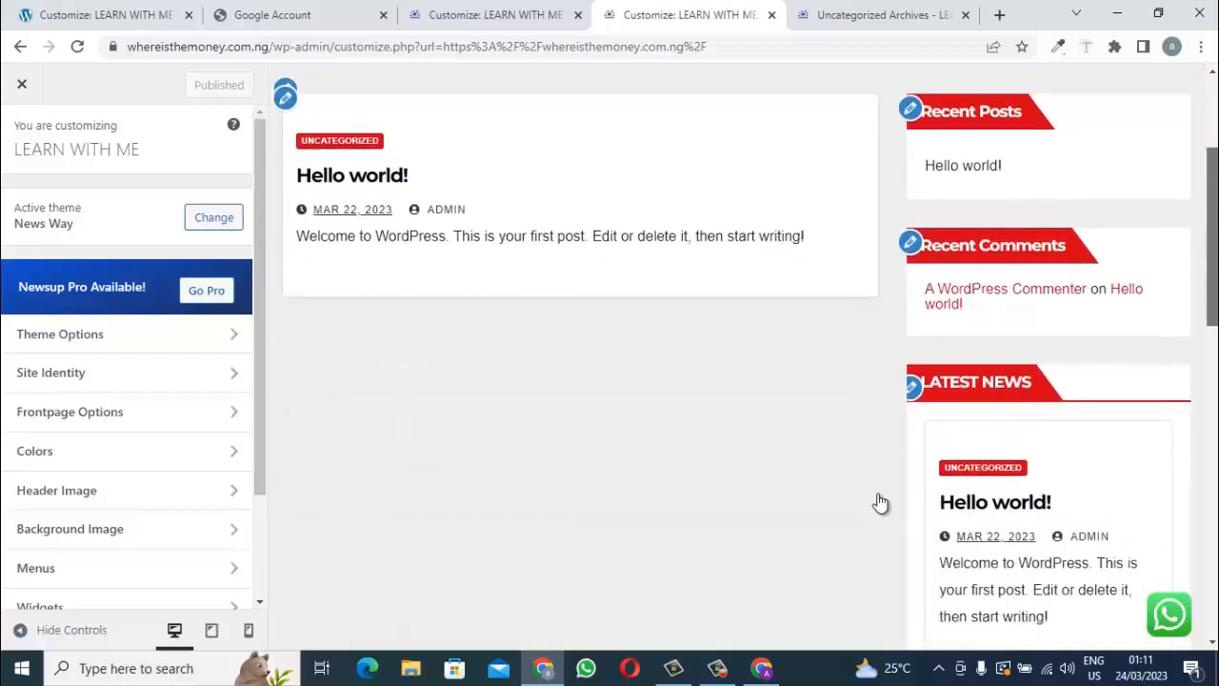
{"action": "scroll", "coordinate": [876, 495], "scroll_direction": "down", "scroll_amount": 6}
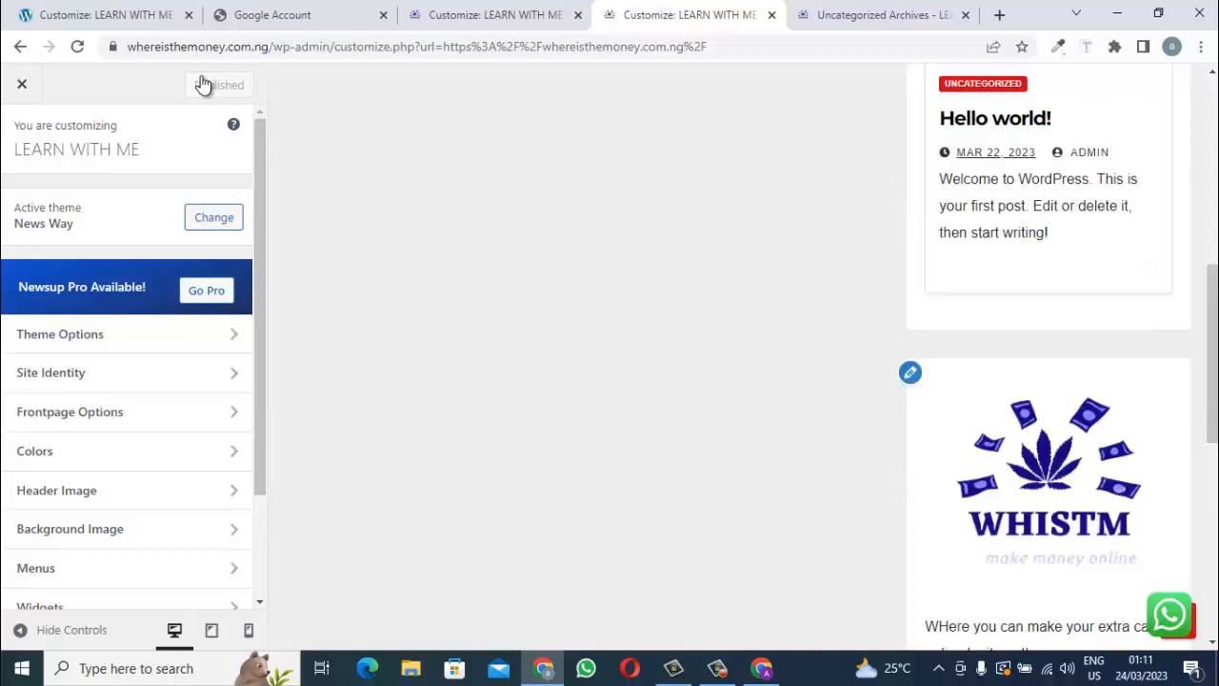
{"action": "scroll", "coordinate": [344, 187], "scroll_direction": "down", "scroll_amount": 2}
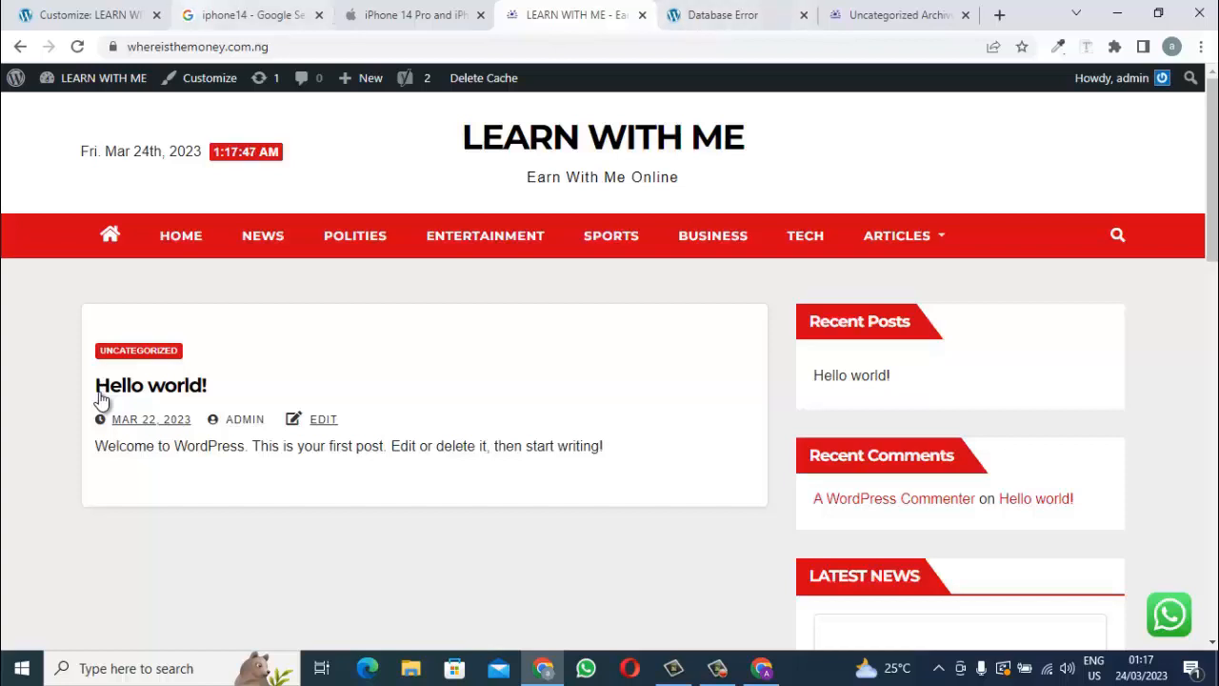
Create a new post from the site dashboard and title it "LATEST UPDATE ON iPHONE 14........".
{"action": "mouse_move", "coordinate": [102, 79]}
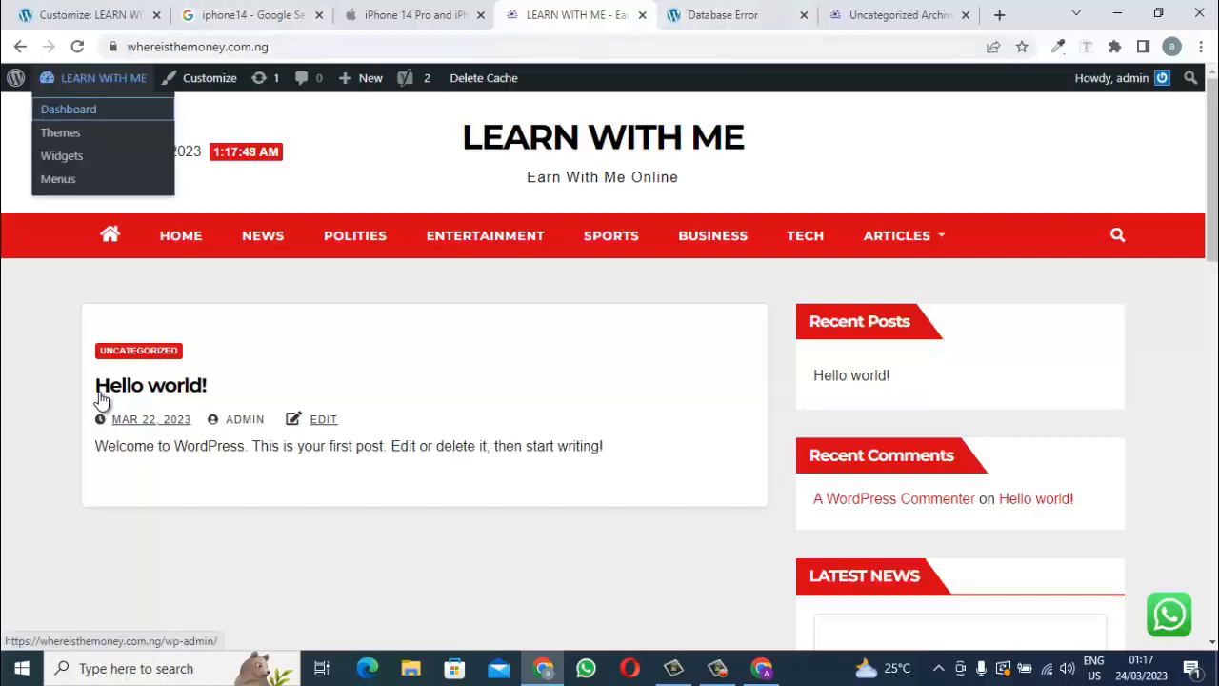
{"action": "left_click", "coordinate": [67, 109]}
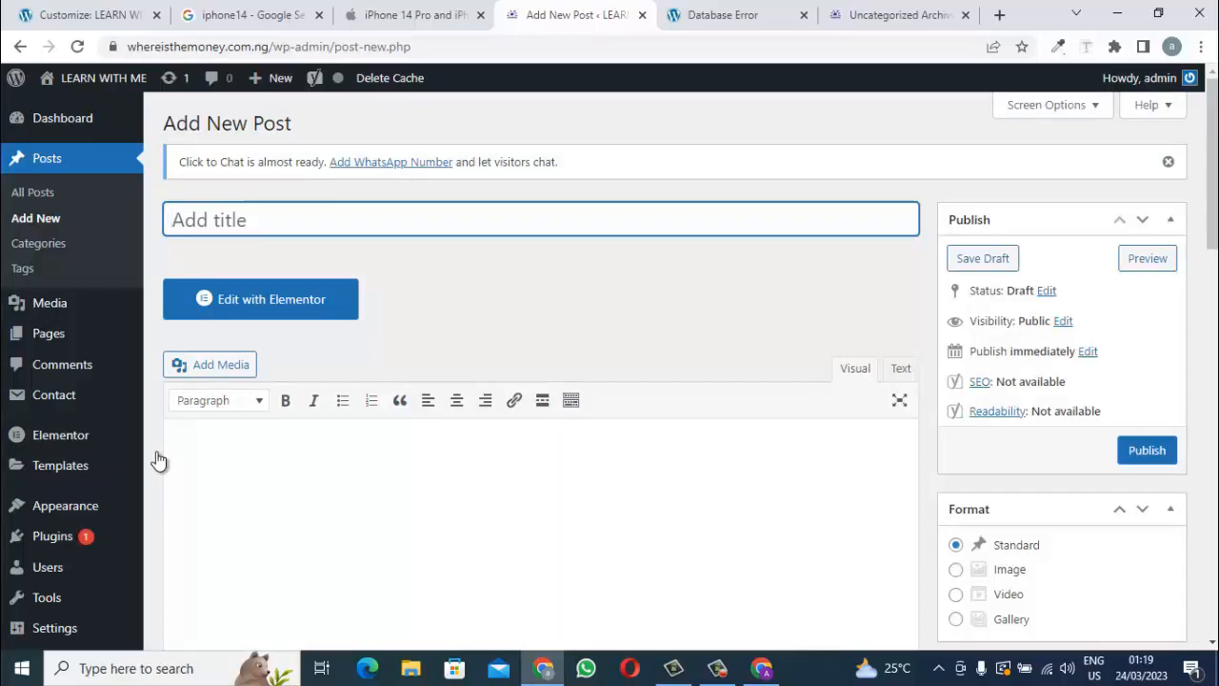
{"action": "type", "text": "L;A"}
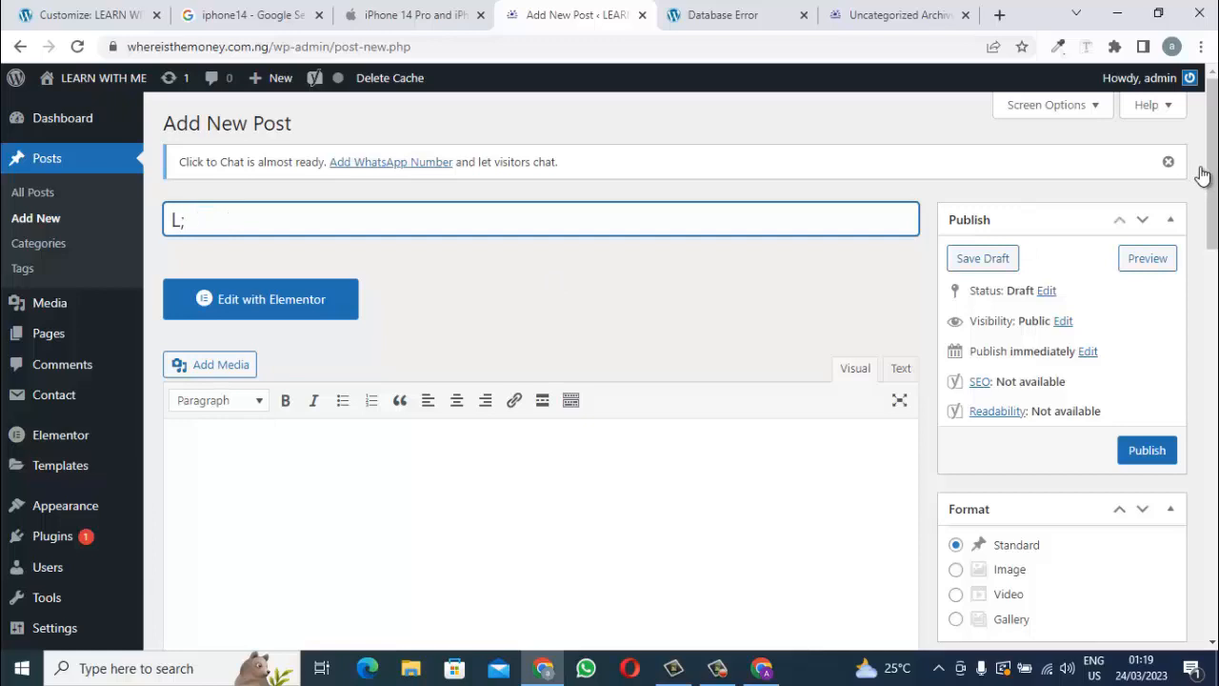
{"action": "key", "text": "BackSpace"}
{"action": "type", "text": "ATEST UPDATE"}
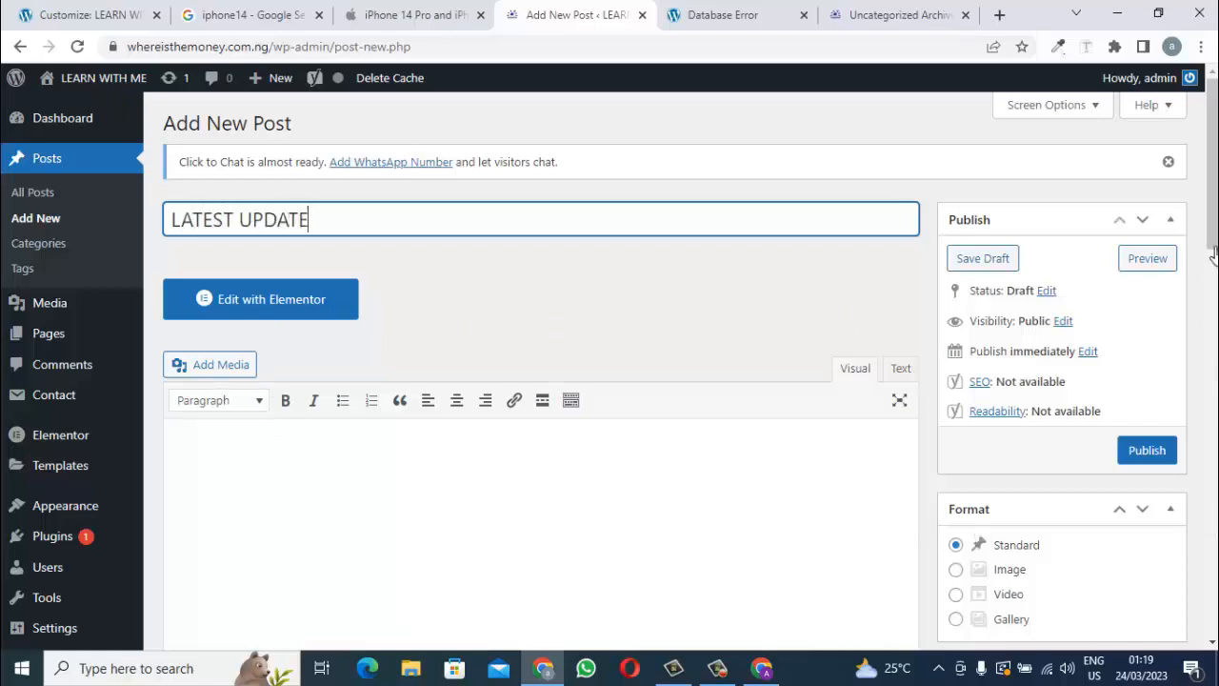
{"action": "type", "text": " ON "}
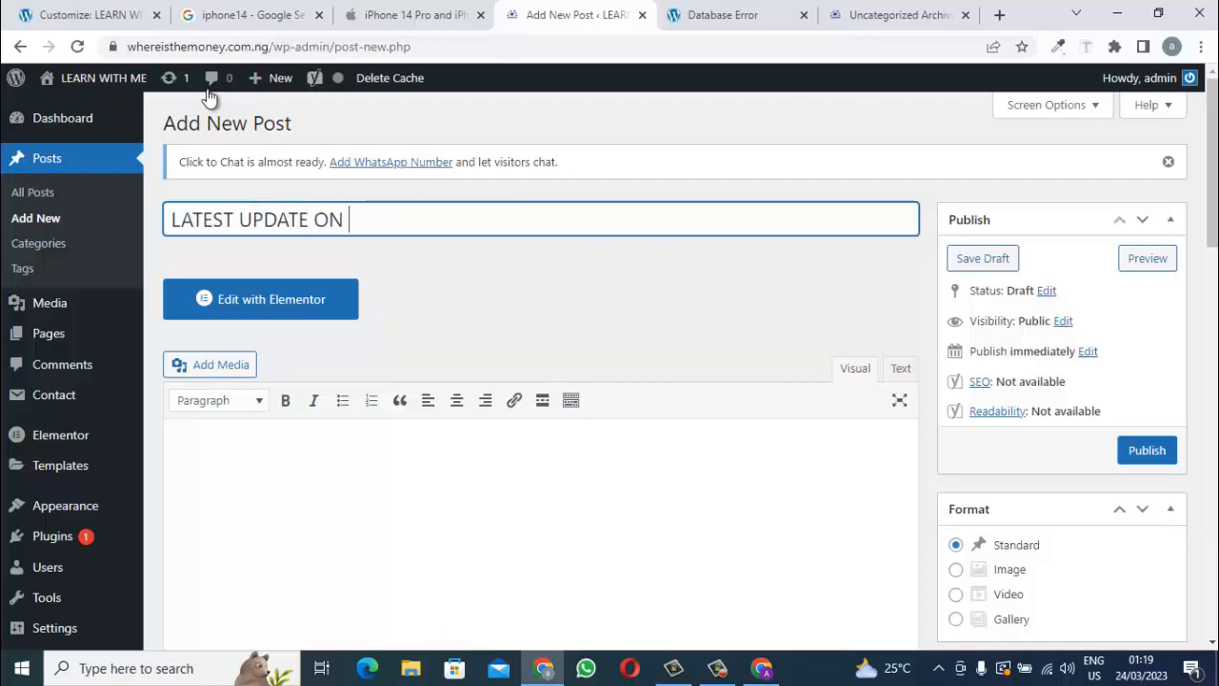
{"action": "type", "text": "iP"}
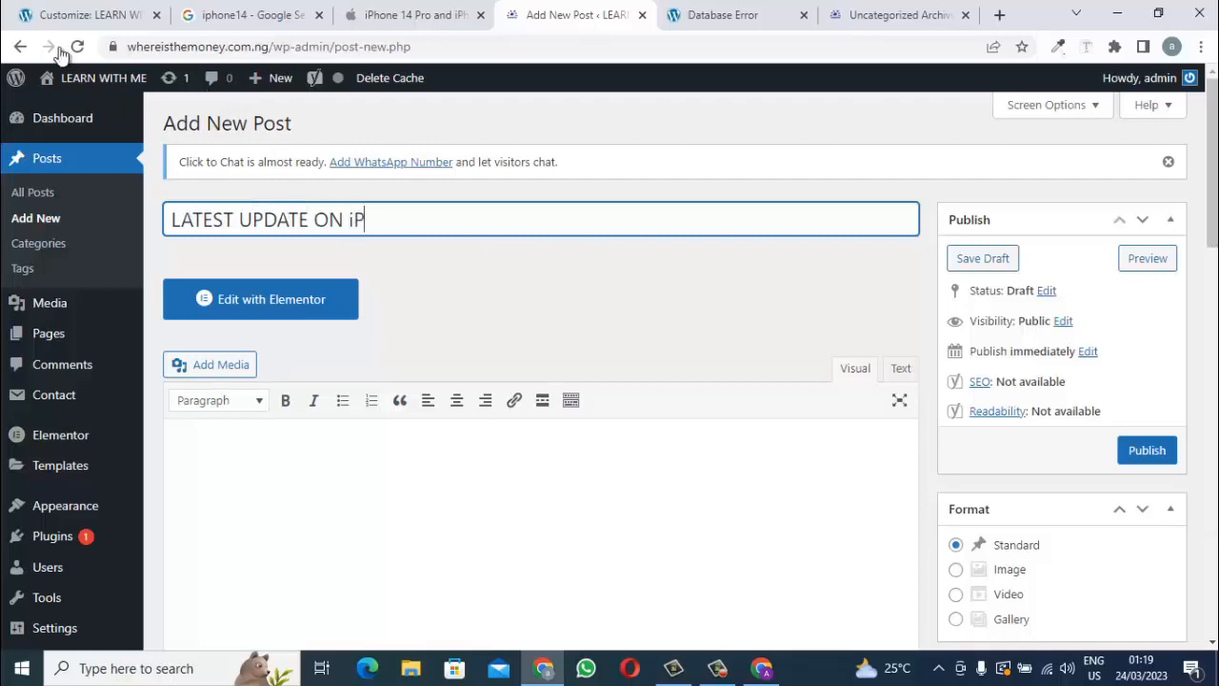
{"action": "type", "text": "HONE 1"}
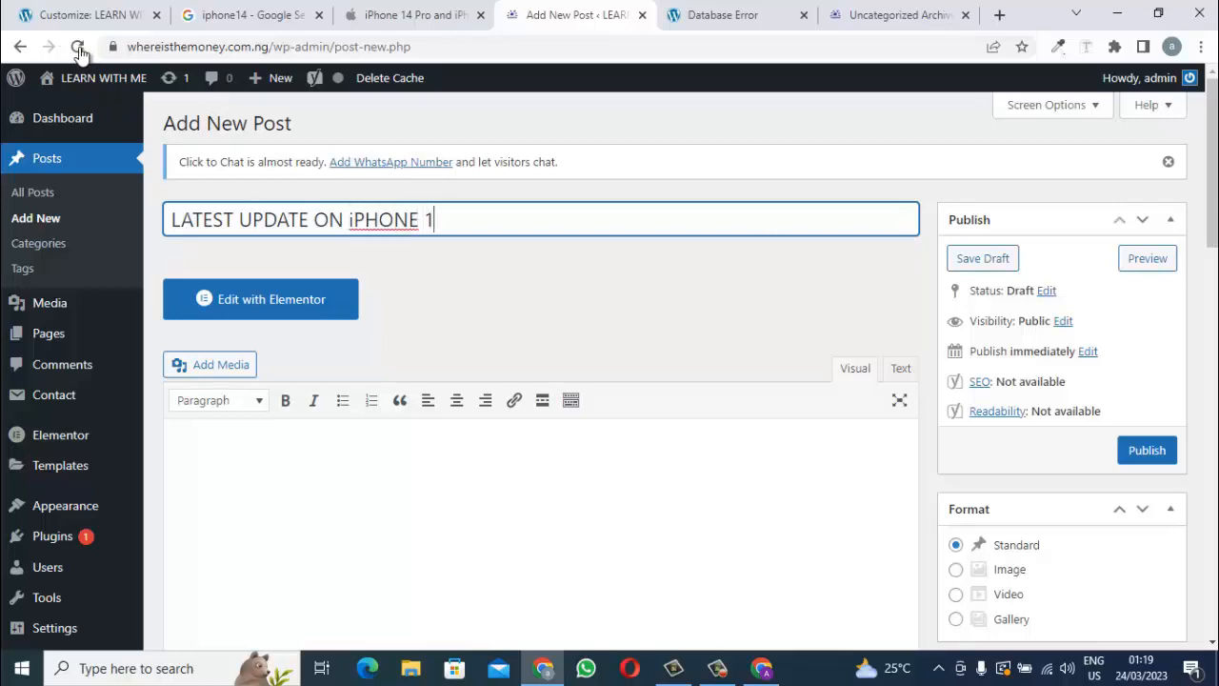
{"action": "type", "text": "4......"}
{"action": "key", "text": "Tab"}
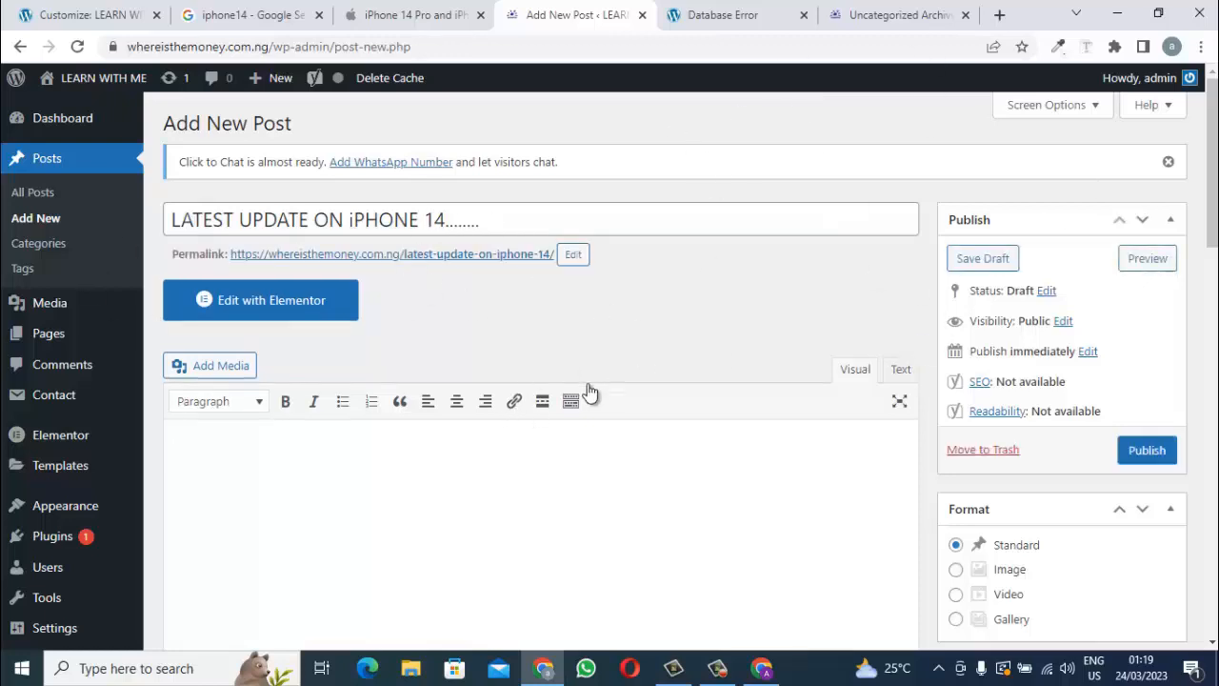
Paste the copied iPhone 14 text into the post body and insert several blank lines after the third list item.
{"action": "key", "text": "ctrl+v"}
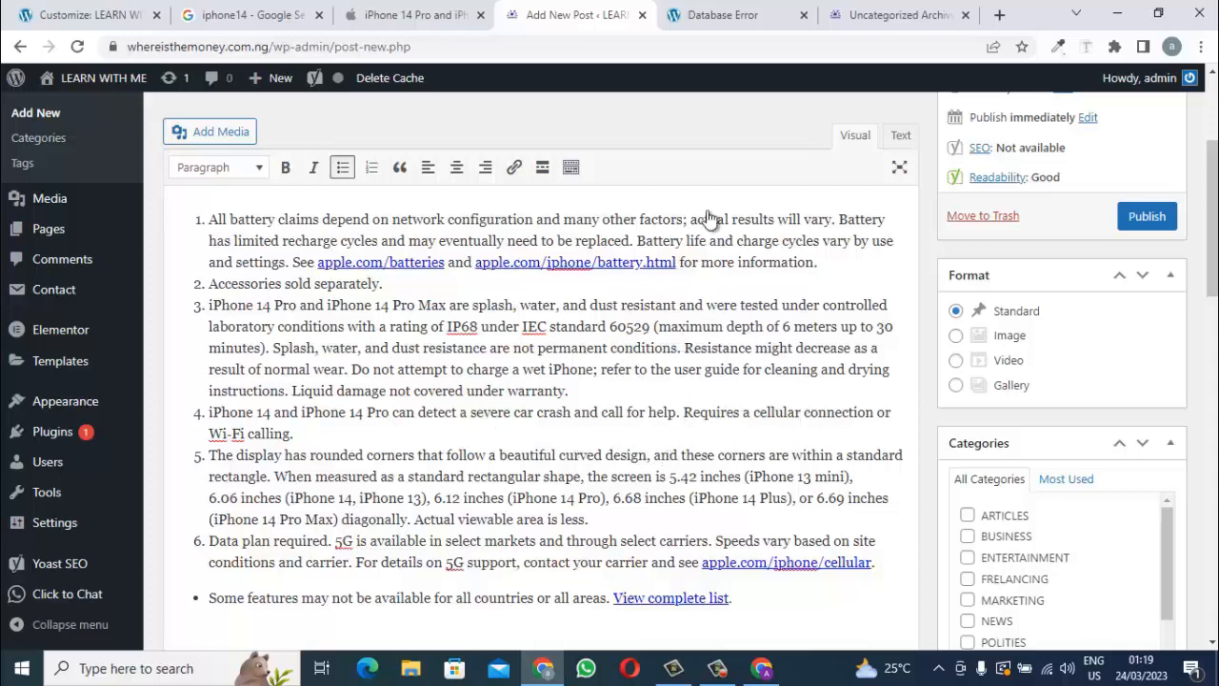
{"action": "left_click", "coordinate": [379, 283]}
{"action": "key", "text": "Return"}
{"action": "key", "text": "Return"}
{"action": "key", "text": "Return"}
{"action": "key", "text": "Return"}
{"action": "key", "text": "Return"}
{"action": "key", "text": "Return"}
{"action": "key", "text": "Return"}
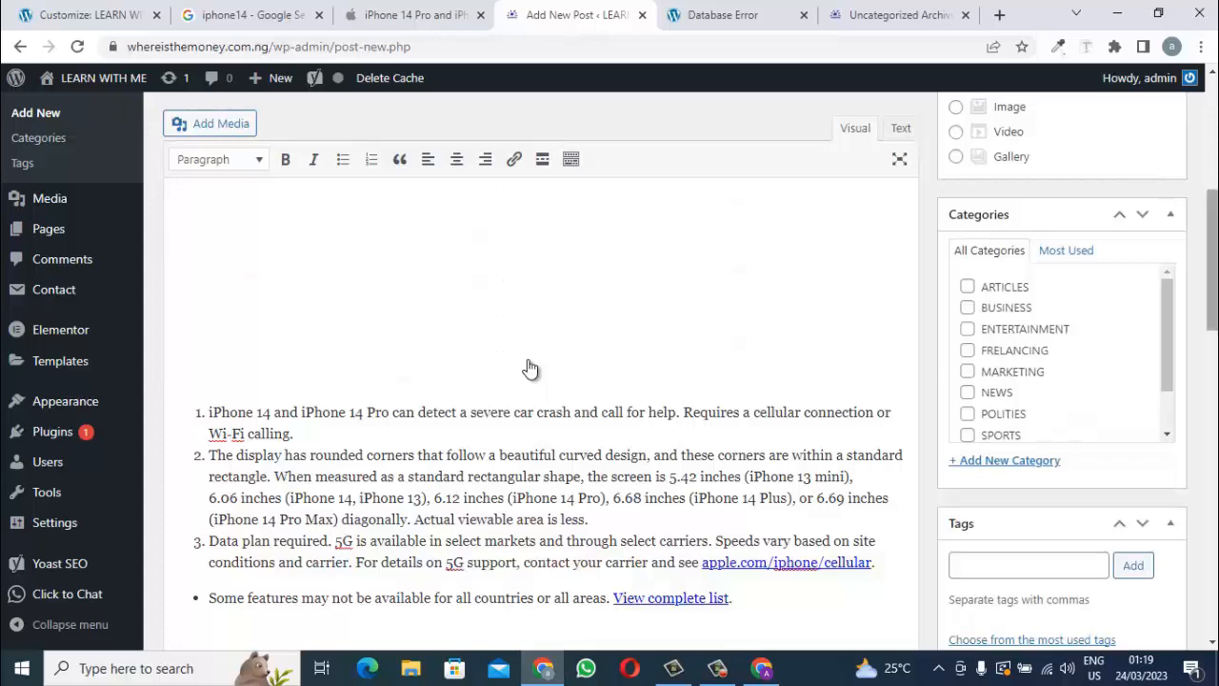
Cut the second numbered list and the bullet beneath it from the post body, removing the leftover empty bullet.
{"action": "scroll", "coordinate": [530, 369], "scroll_direction": "up", "scroll_amount": 5}
{"action": "scroll", "coordinate": [530, 368], "scroll_direction": "down", "scroll_amount": 1}
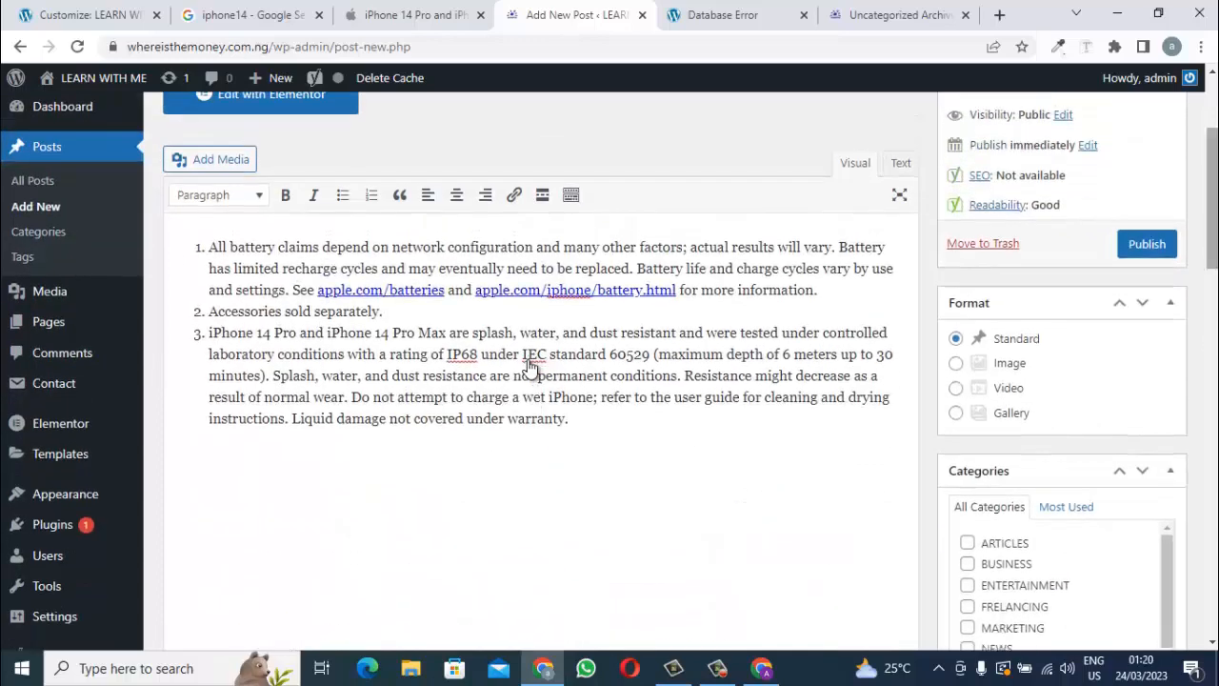
{"action": "key", "text": "Up"}
{"action": "key", "text": "Up"}
{"action": "key", "text": "Up"}
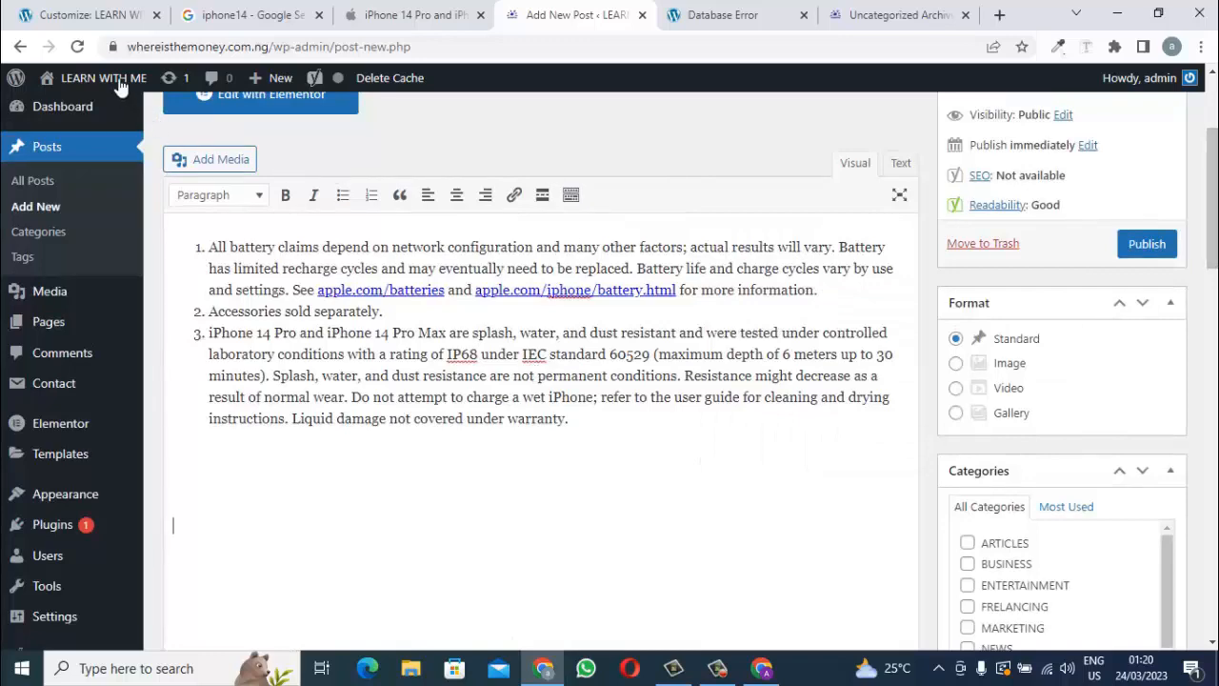
{"action": "scroll", "coordinate": [580, 348], "scroll_direction": "down", "scroll_amount": 4}
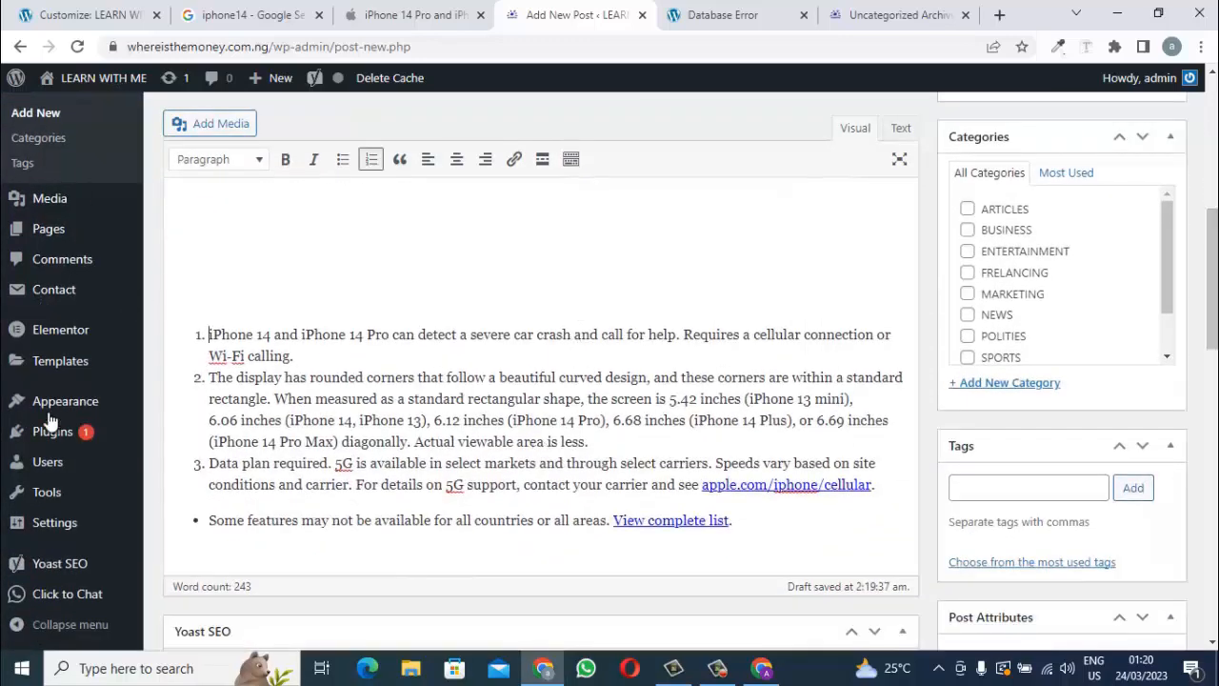
{"action": "left_click_drag", "start_coordinate": [209, 335], "coordinate": [732, 521]}
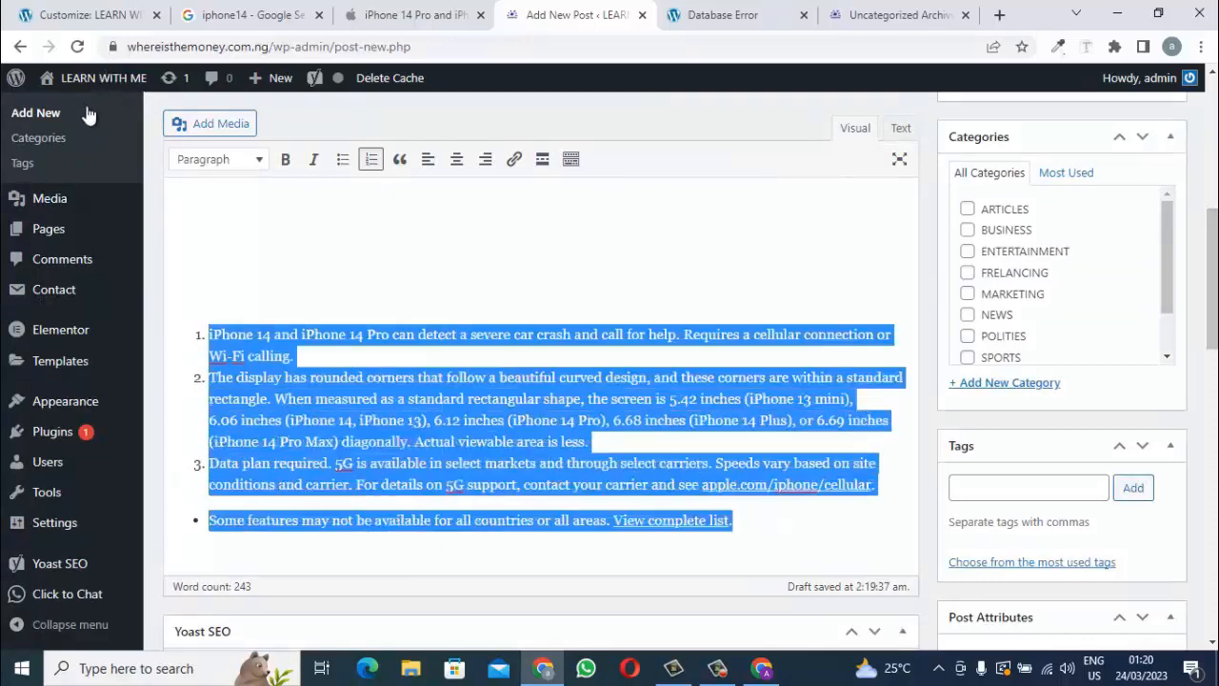
{"action": "key", "text": "BackSpace"}
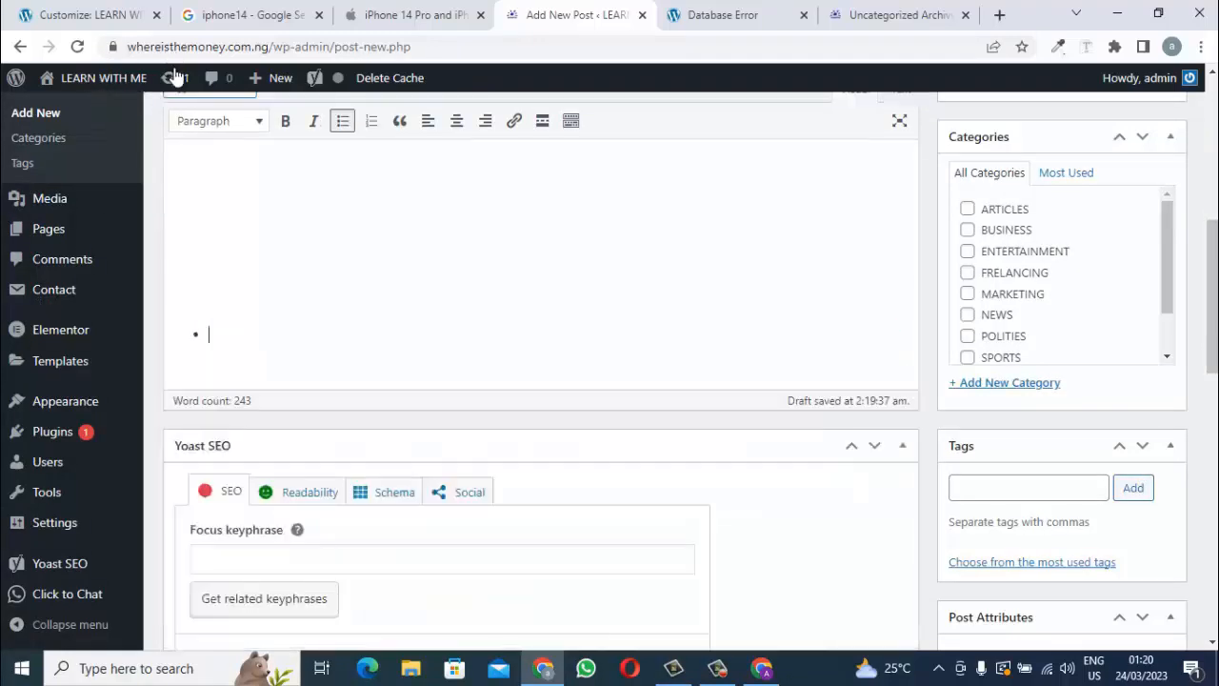
{"action": "key", "text": "BackSpace"}
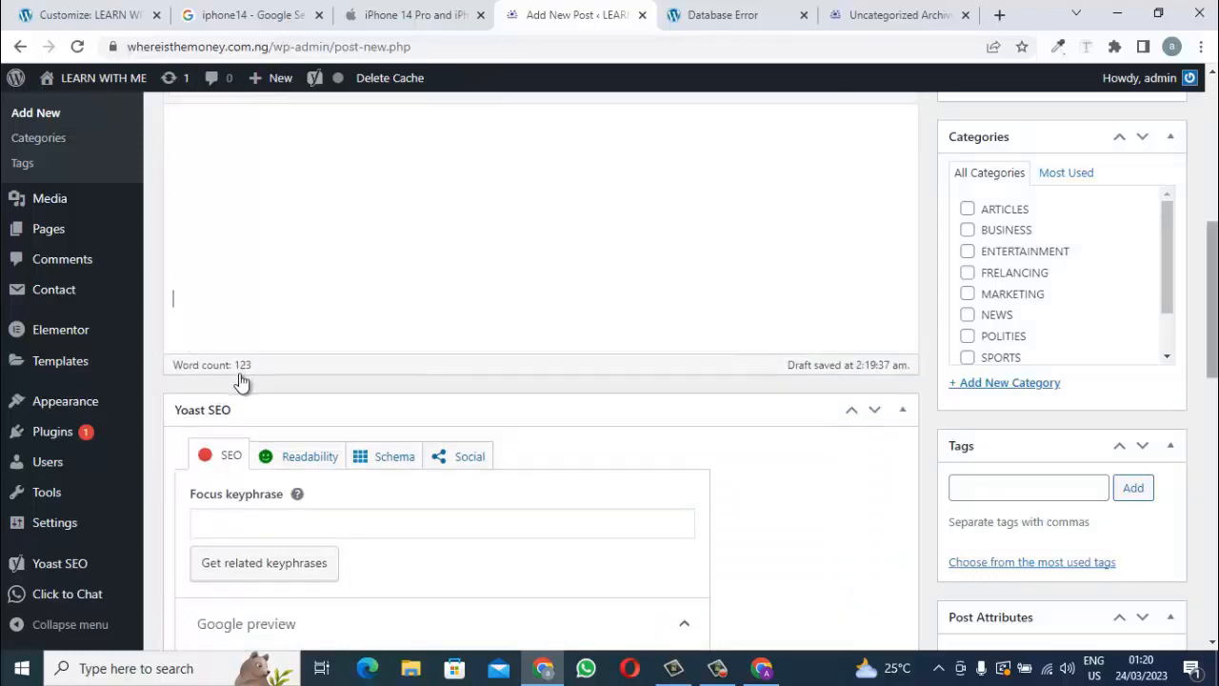
Upload the iPhone photo p1002240-2 to the media library for insertion below the first numbered list.
{"action": "scroll", "coordinate": [239, 381], "scroll_direction": "up", "scroll_amount": 3}
{"action": "scroll", "coordinate": [241, 381], "scroll_direction": "up", "scroll_amount": 1}
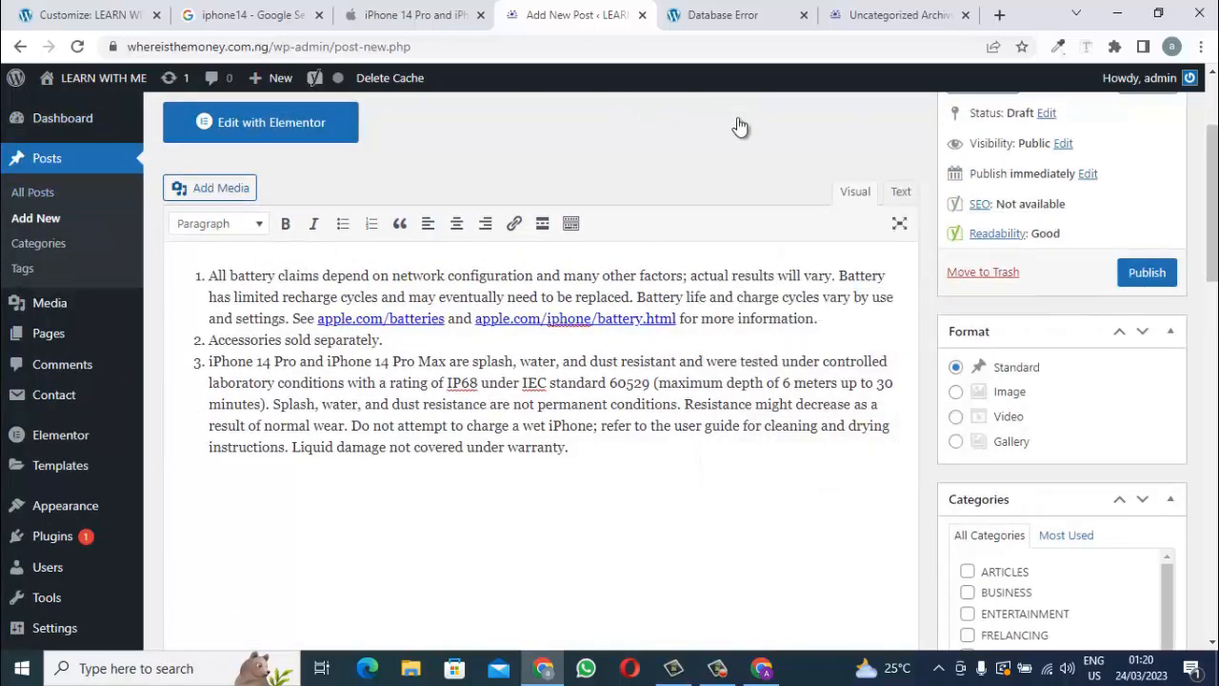
{"action": "left_click", "coordinate": [249, 190]}
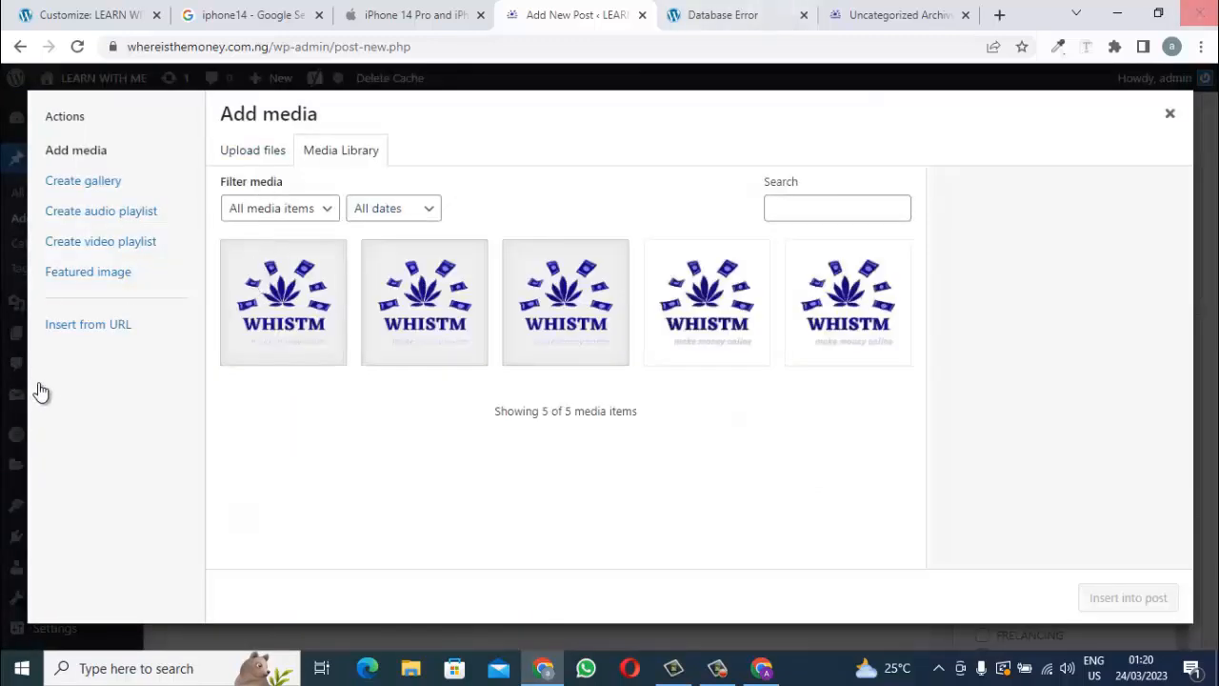
{"action": "left_click", "coordinate": [1158, 13]}
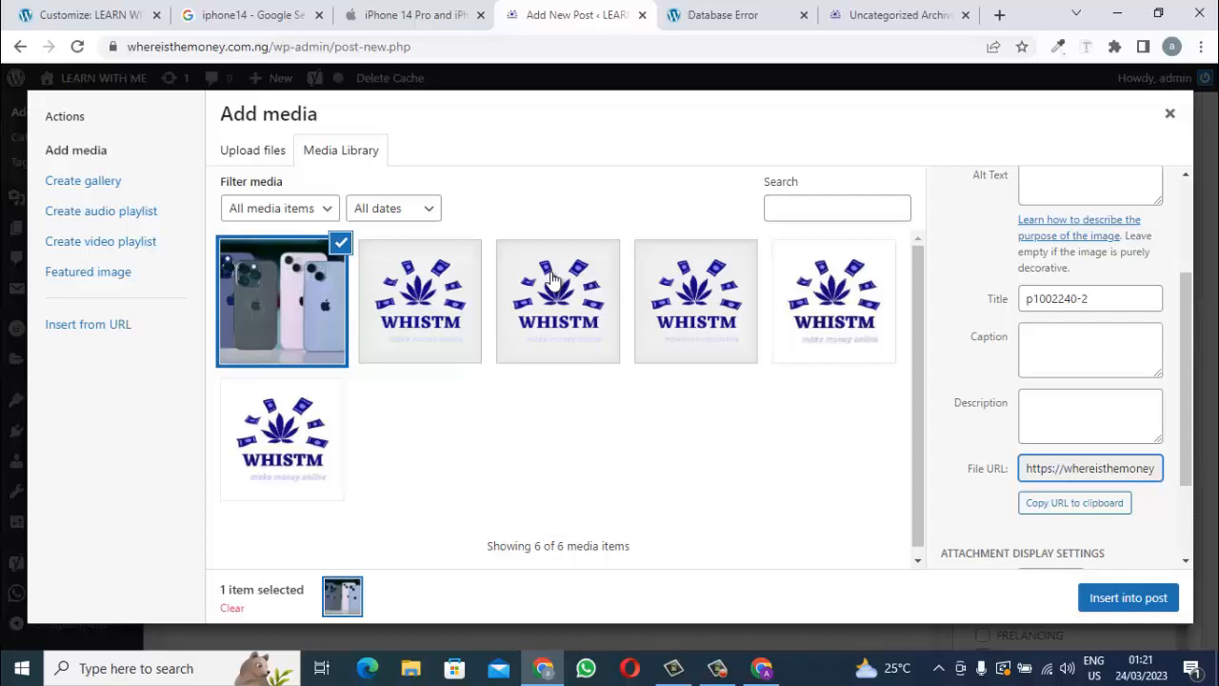
Describe the iPhone photo as "thE PHONE HAS higher revolution to images" and insert it into the post.
{"action": "key", "text": "shift+Tab"}
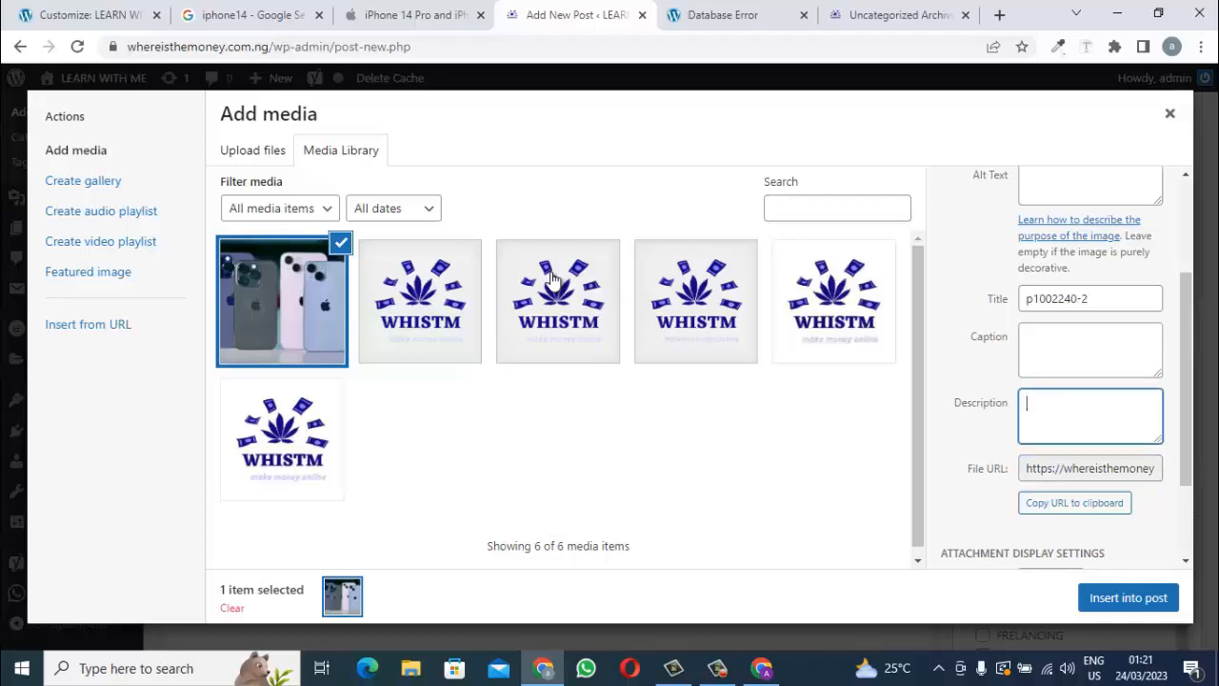
{"action": "key", "text": "shift+Tab"}
{"action": "key", "text": "Tab"}
{"action": "type", "text": "thE PHONE HAS"}
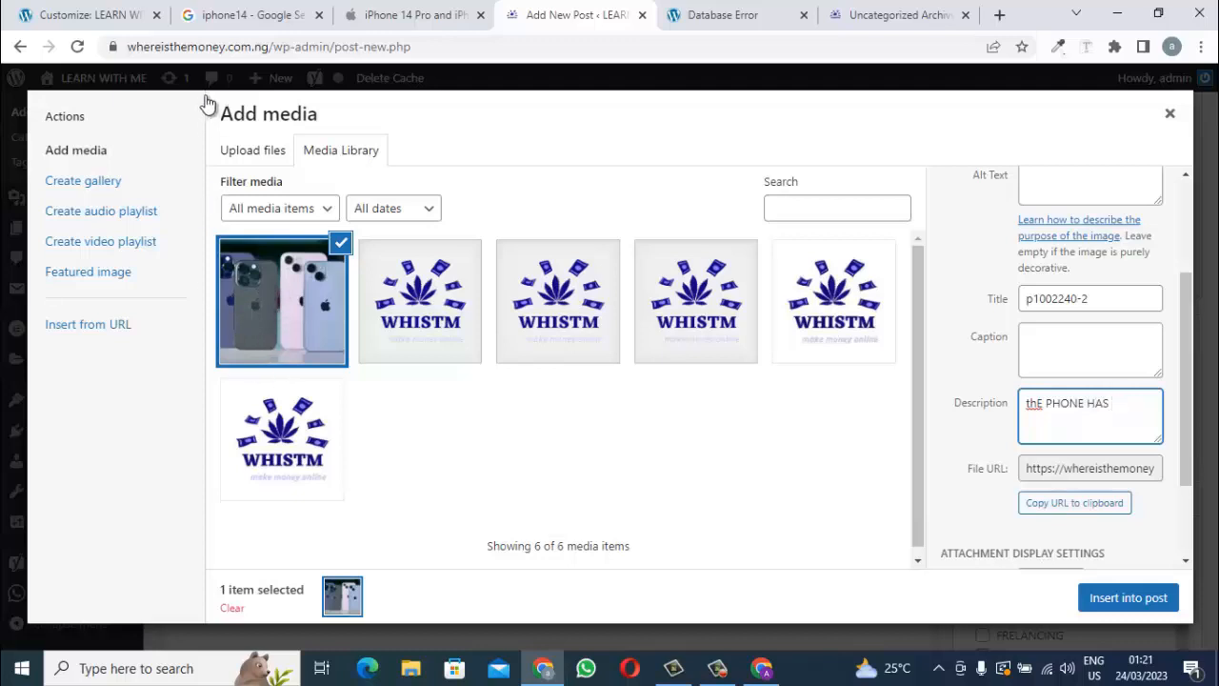
{"action": "type", "text": " hig"}
{"action": "type", "text": "her revolution to ima"}
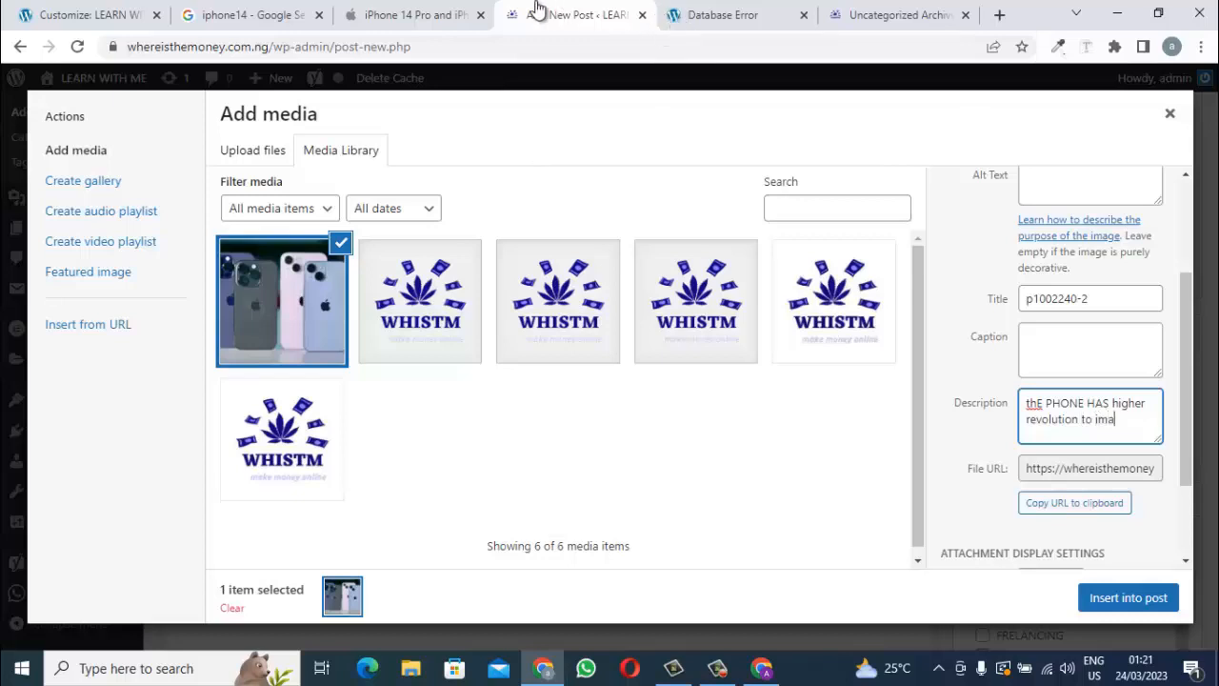
{"action": "type", "text": "gtes"}
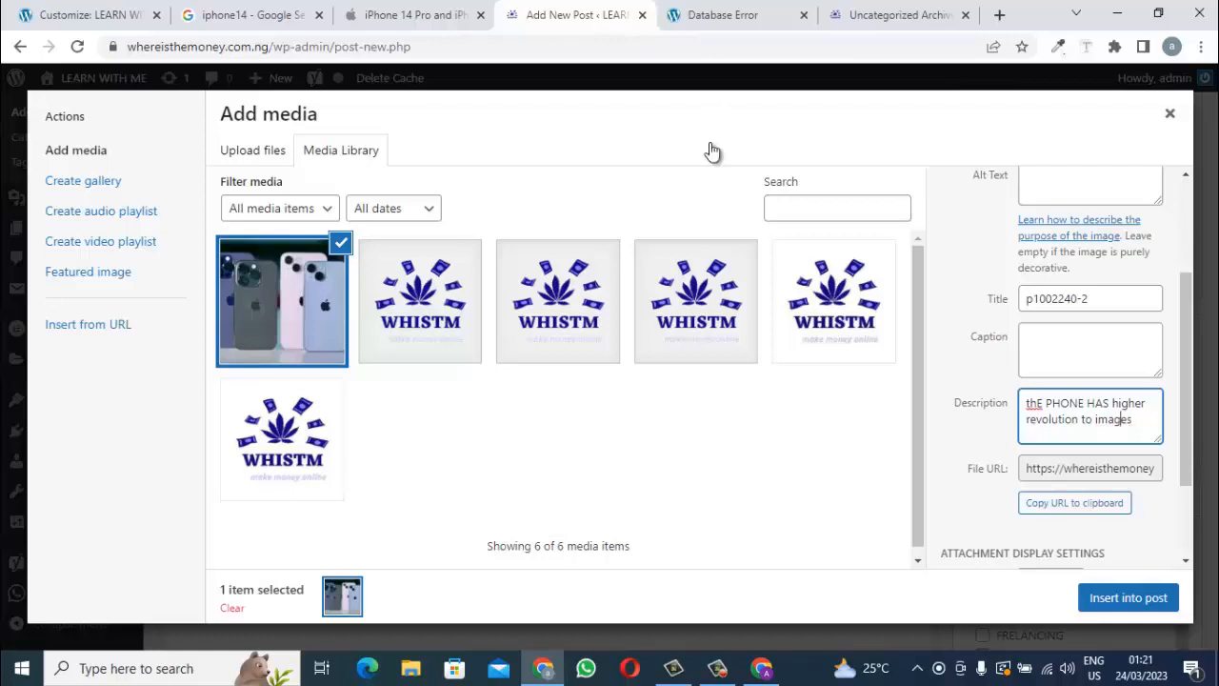
{"action": "left_click", "coordinate": [713, 150]}
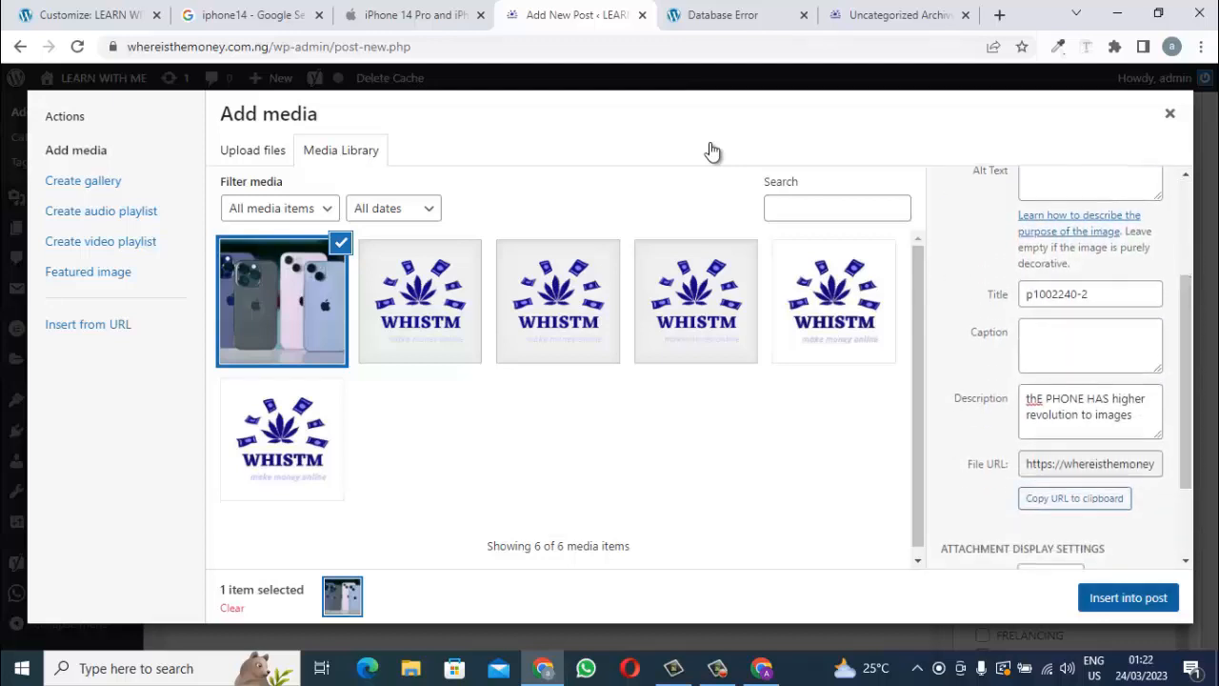
{"action": "key", "text": "Escape"}
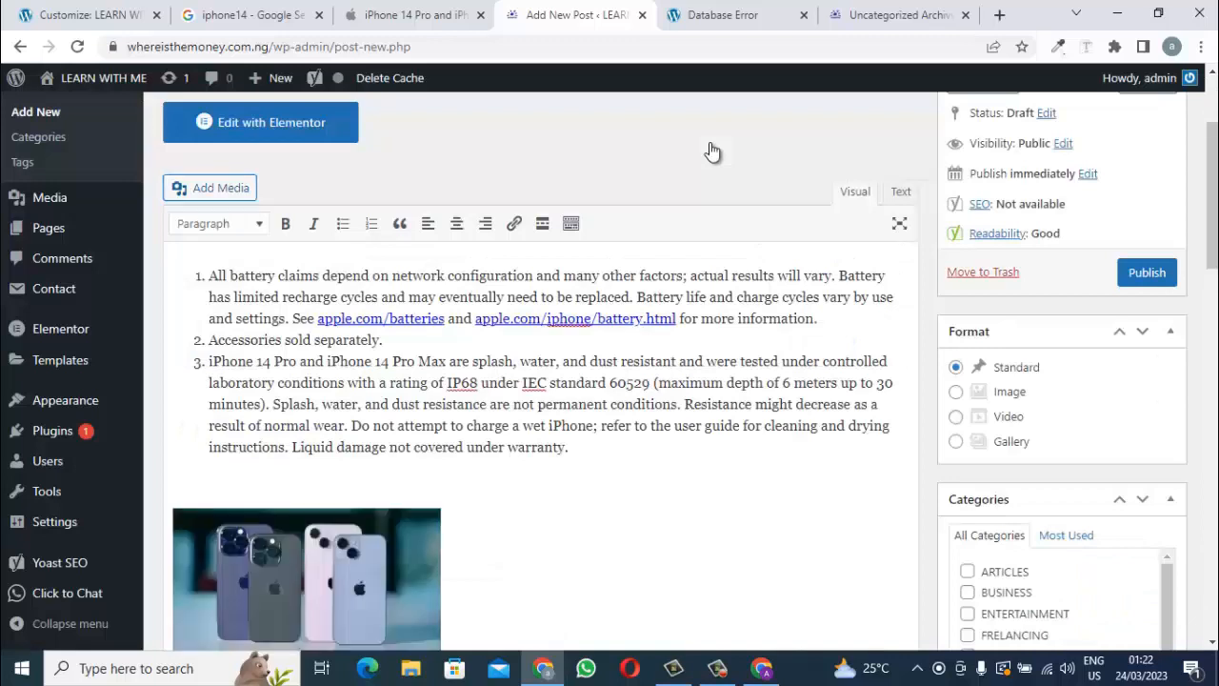
Try right and left alignment on the inserted iPhone photo and settle on center alignment.
{"action": "scroll", "coordinate": [712, 152], "scroll_direction": "down", "scroll_amount": 3}
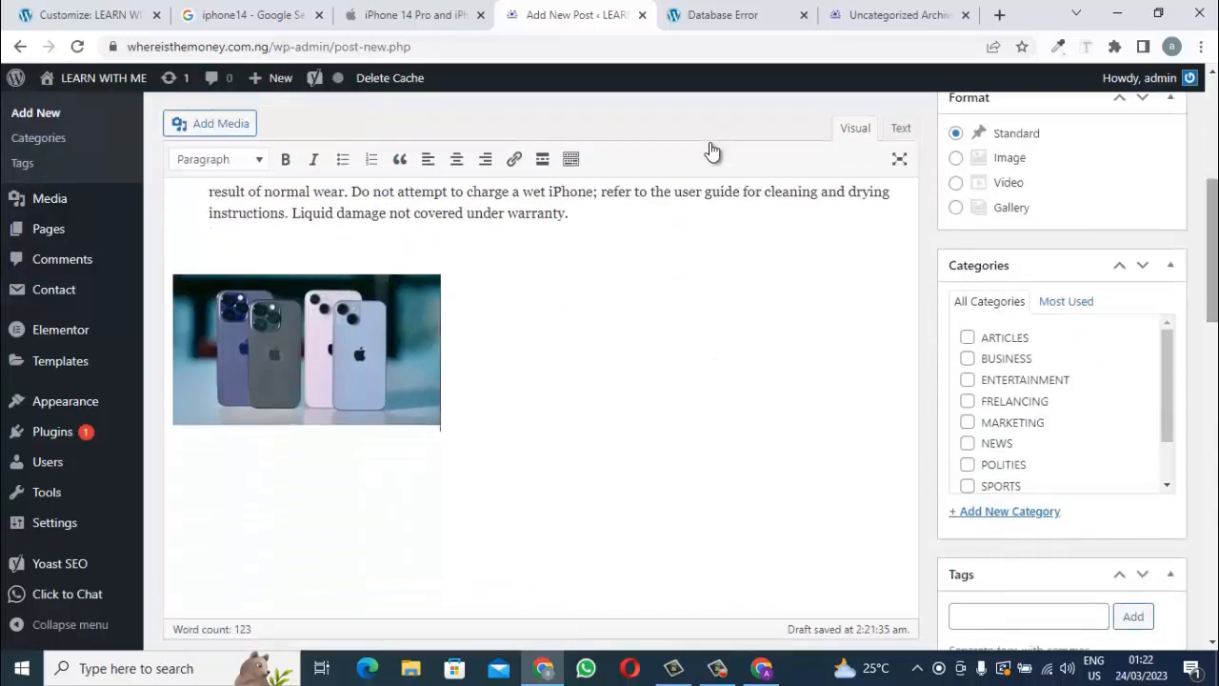
{"action": "left_click", "coordinate": [307, 350]}
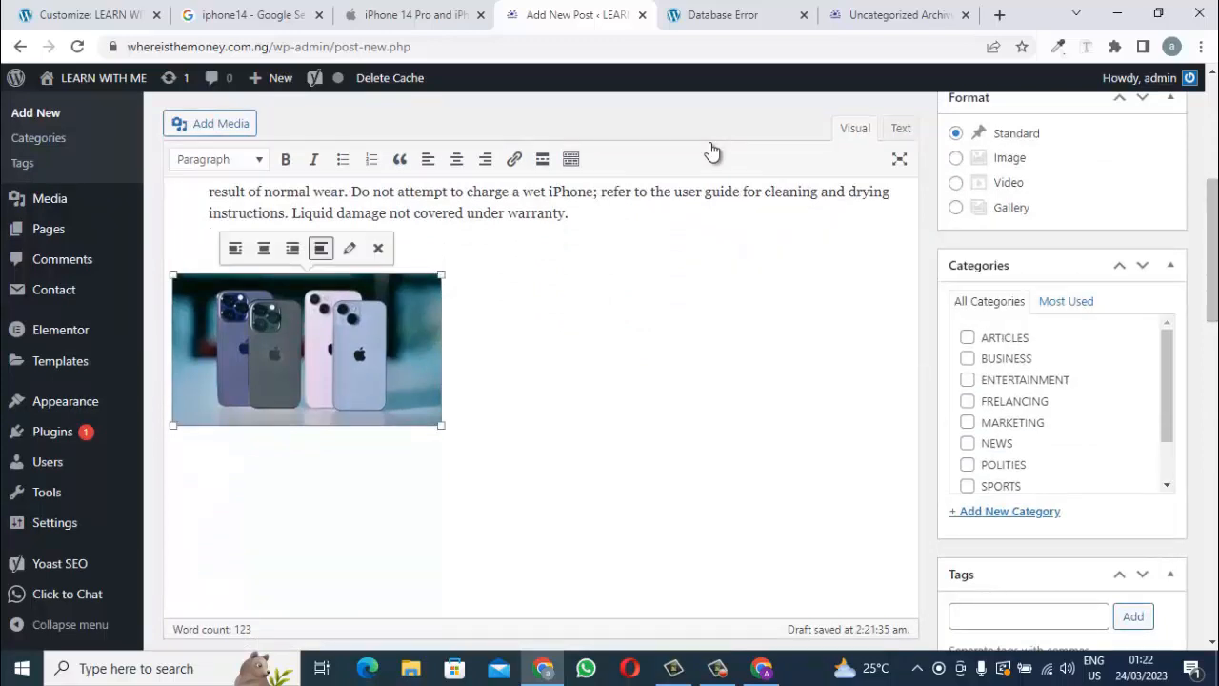
{"action": "mouse_move", "coordinate": [307, 349]}
{"action": "left_mouse_down"}
{"action": "mouse_move", "coordinate": [421, 364]}
{"action": "mouse_move", "coordinate": [489, 357]}
{"action": "left_mouse_up"}
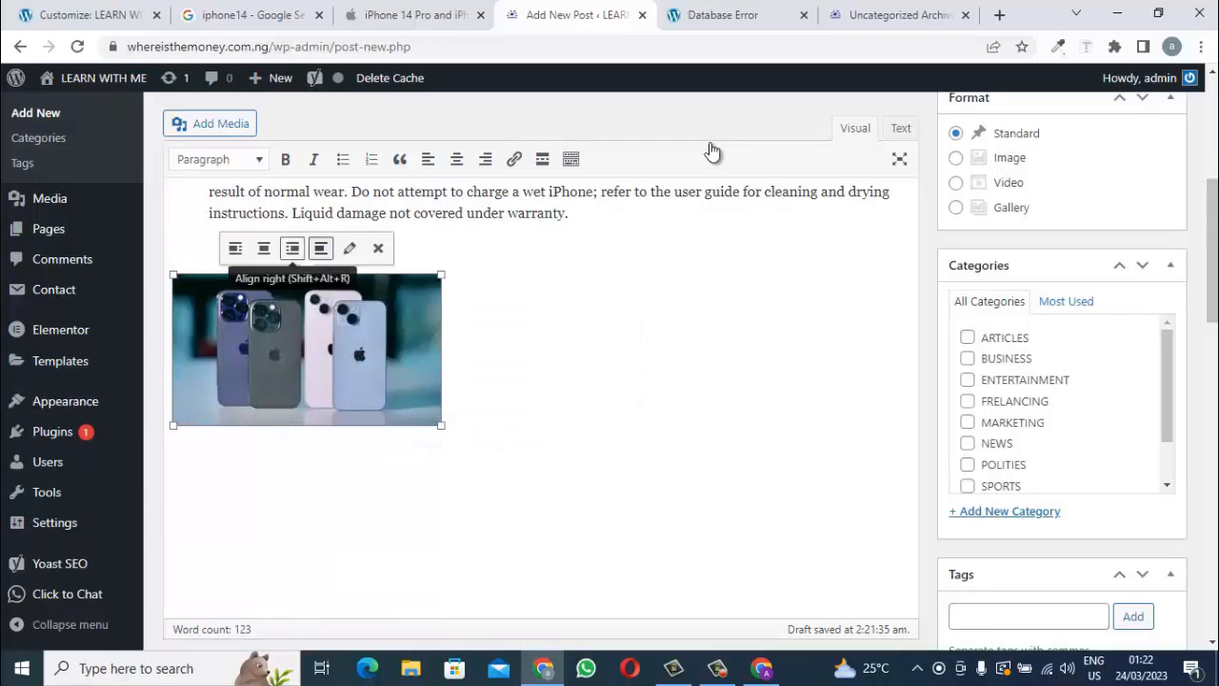
{"action": "left_click", "coordinate": [292, 248]}
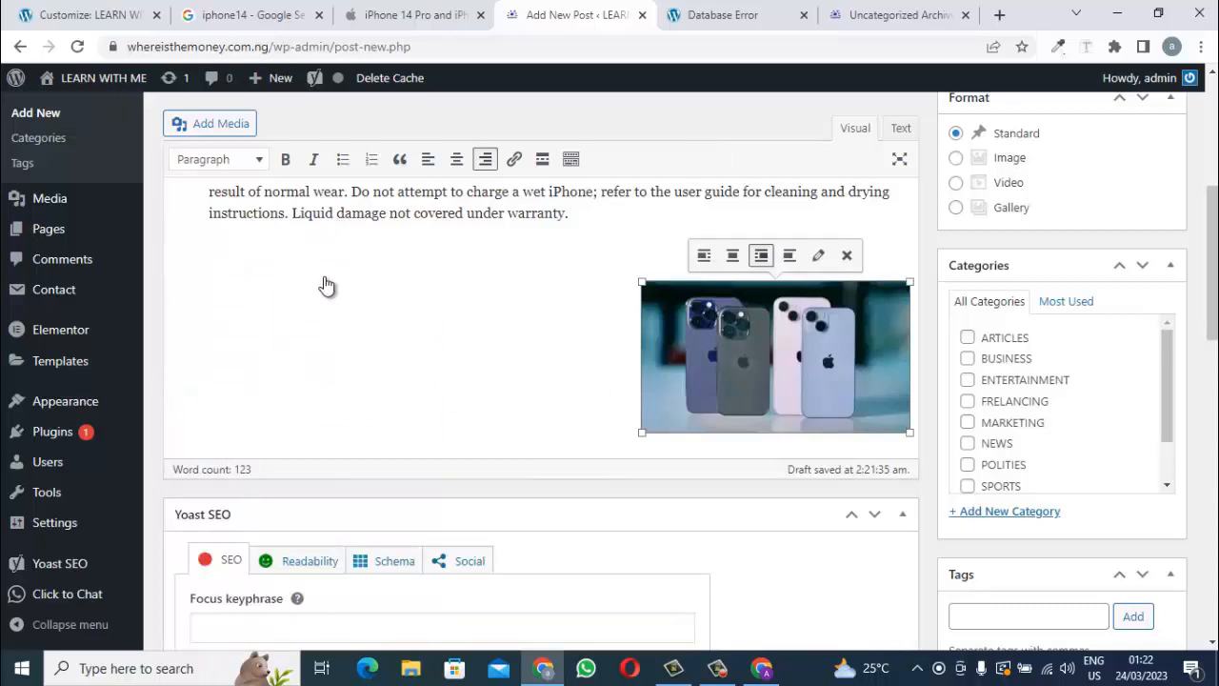
{"action": "left_click", "coordinate": [703, 255]}
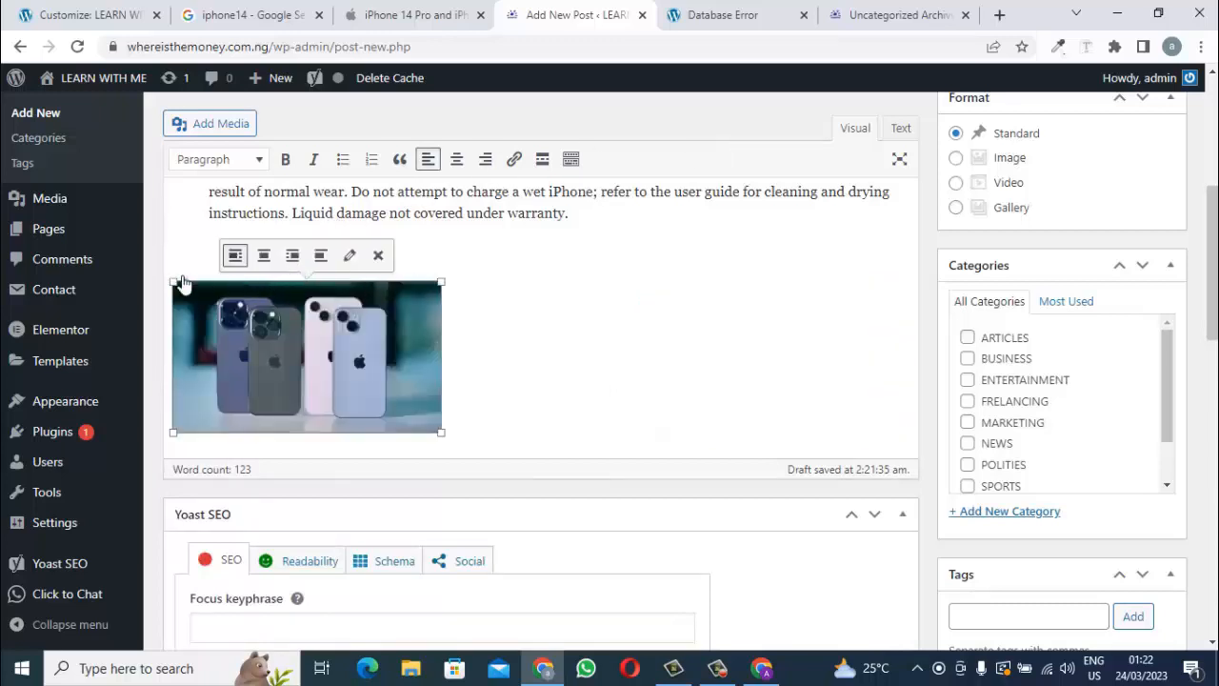
{"action": "left_click", "coordinate": [264, 256]}
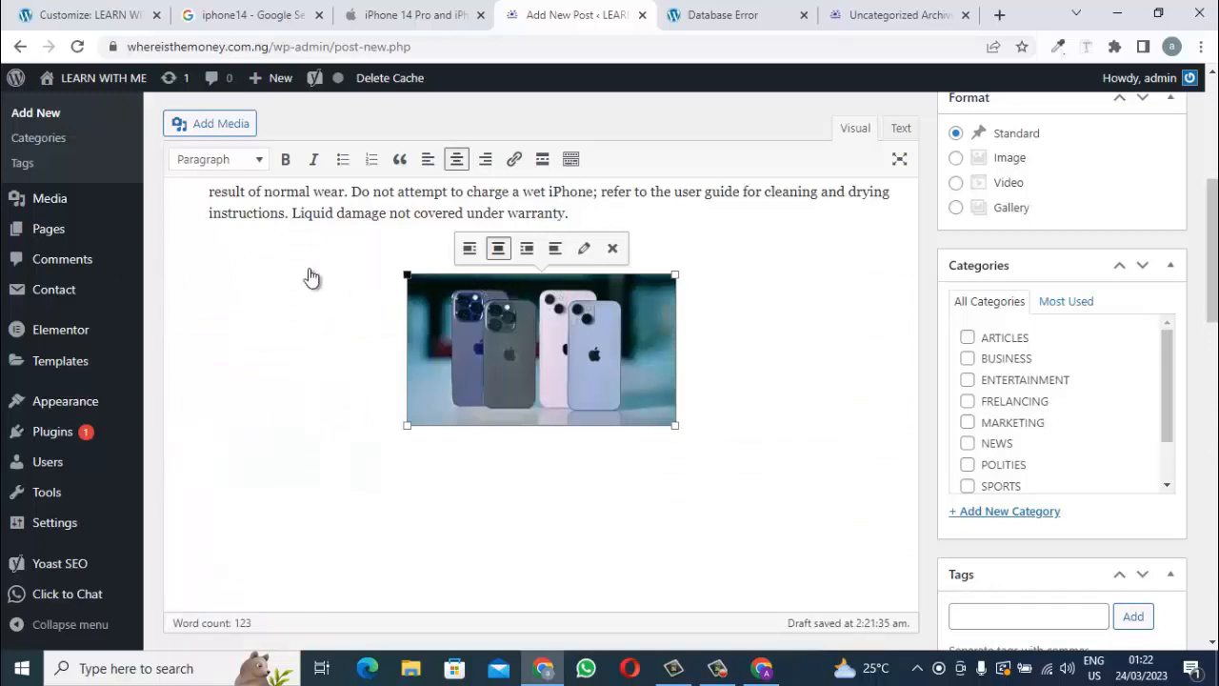
Enlarge the centered iPhone photo proportionally until it nearly fills the width of the post body.
{"action": "left_click_drag", "start_coordinate": [309, 276], "coordinate": [203, 280]}
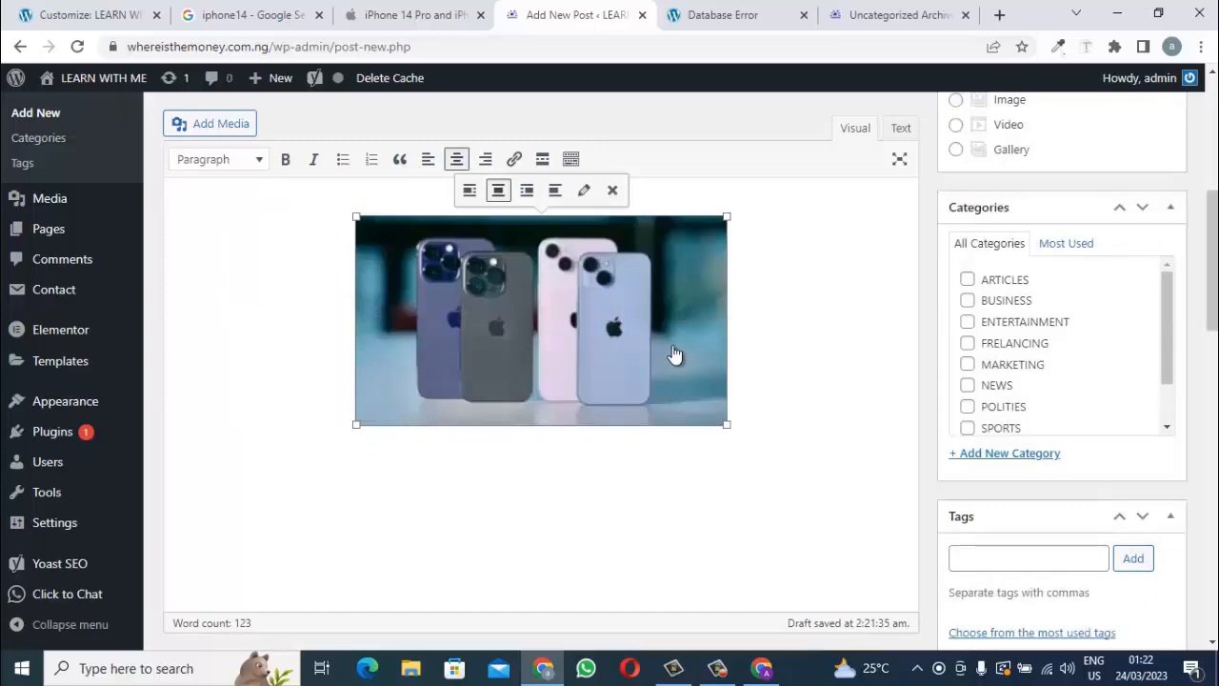
{"action": "scroll", "coordinate": [673, 355], "scroll_direction": "up", "scroll_amount": 3}
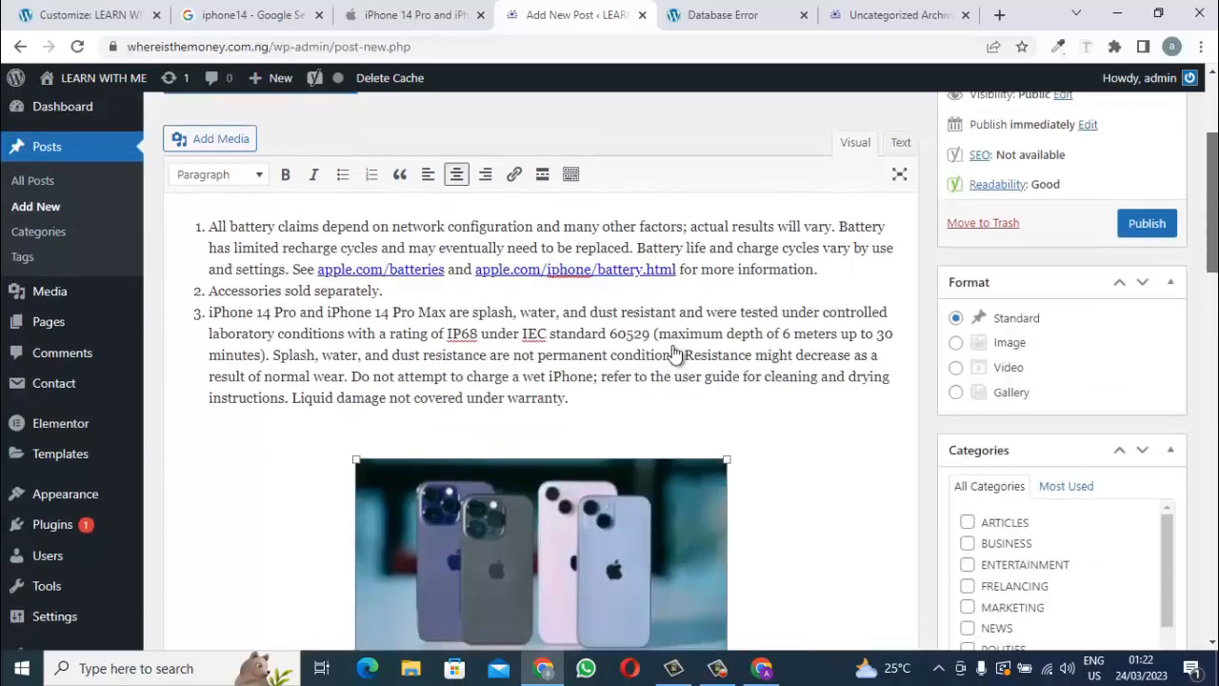
{"action": "scroll", "coordinate": [674, 354], "scroll_direction": "down", "scroll_amount": 1}
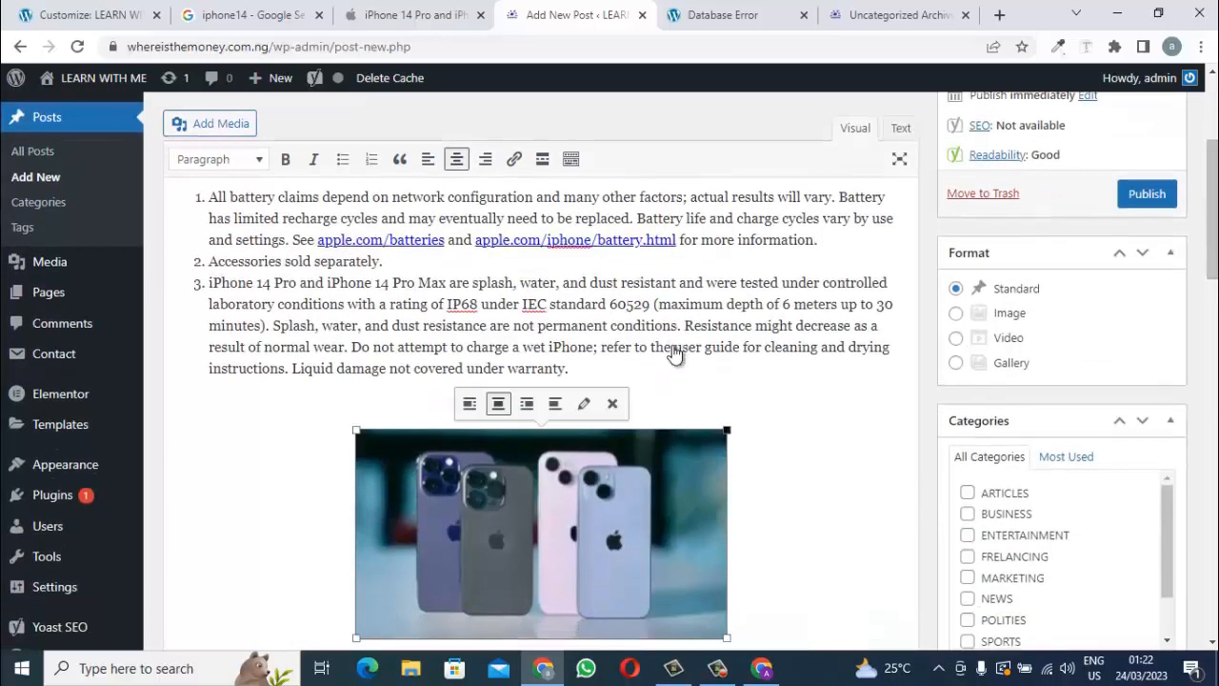
{"action": "left_click_drag", "start_coordinate": [726, 429], "coordinate": [808, 427]}
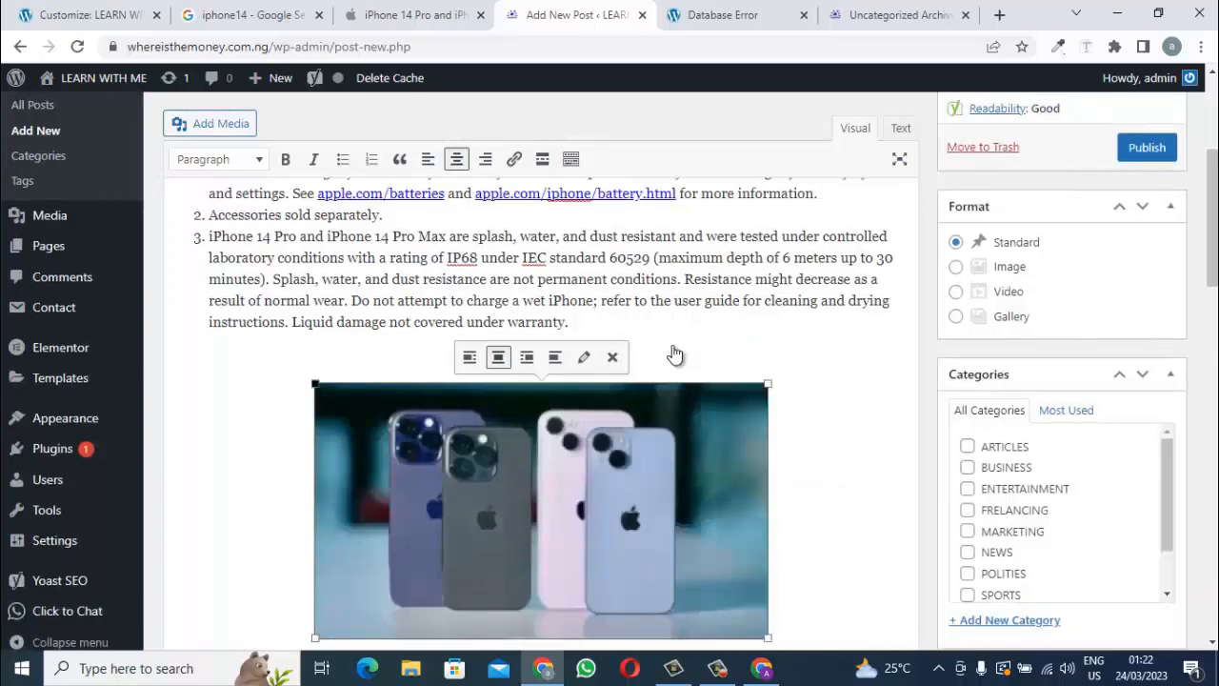
{"action": "left_click_drag", "start_coordinate": [315, 384], "coordinate": [223, 331]}
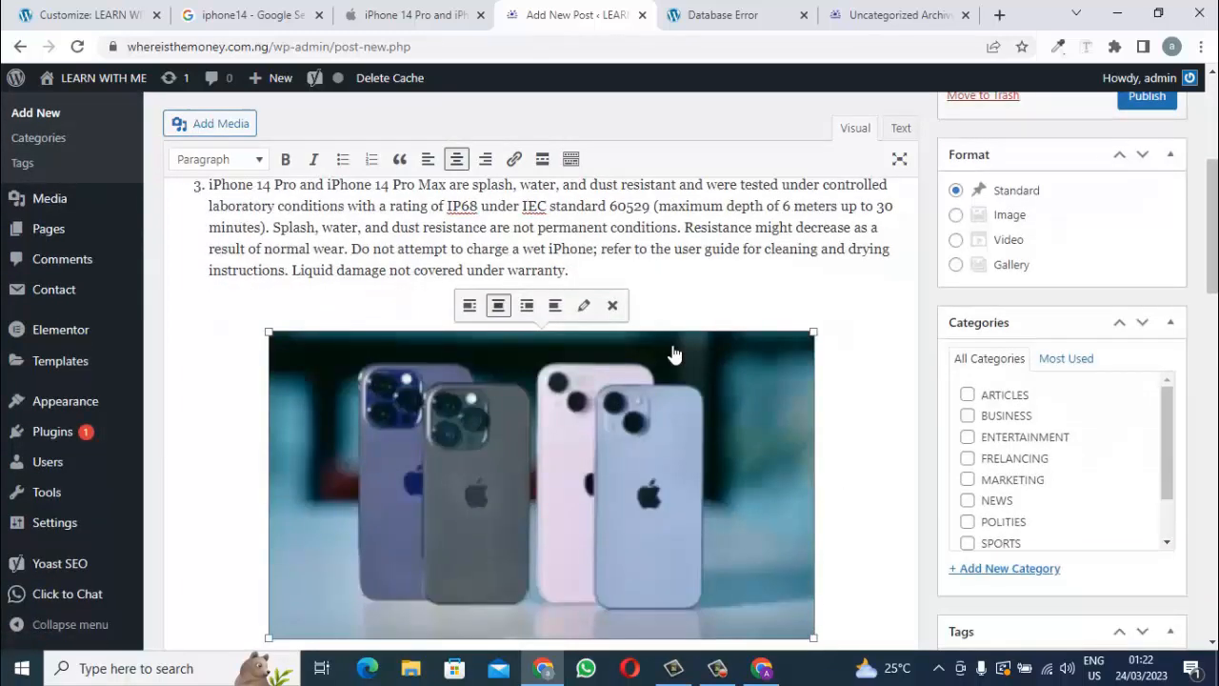
{"action": "scroll", "coordinate": [673, 355], "scroll_direction": "down", "scroll_amount": 3}
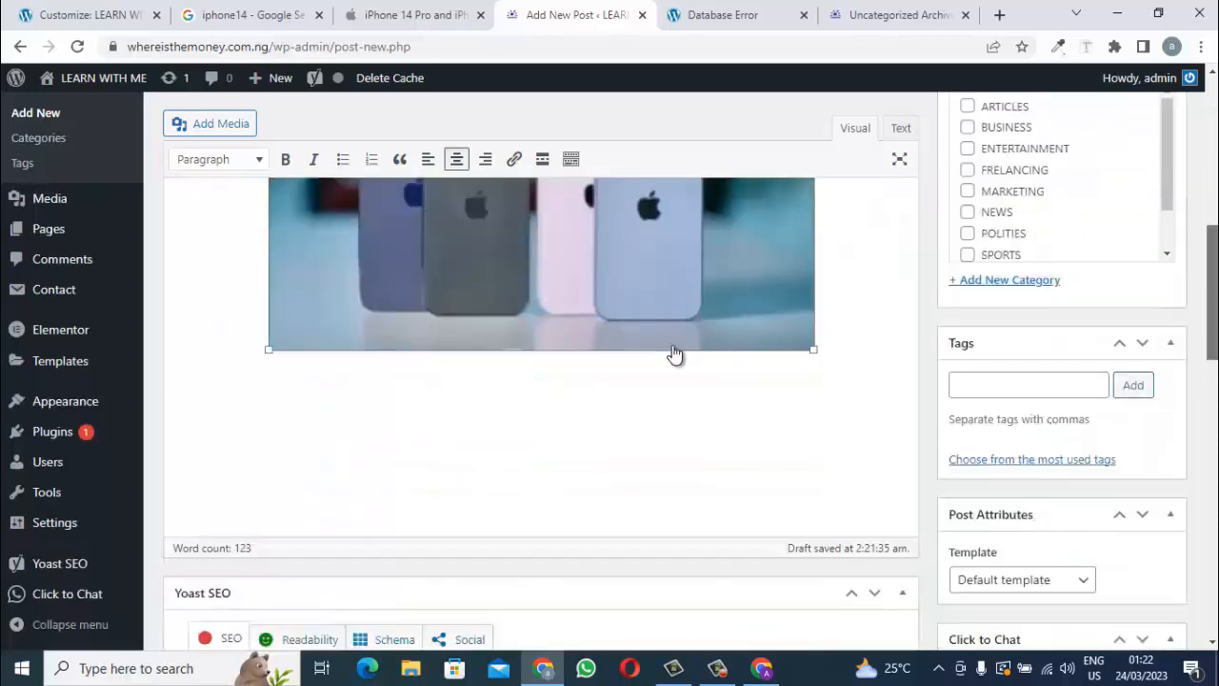
{"action": "scroll", "coordinate": [673, 354], "scroll_direction": "up", "scroll_amount": 4}
{"action": "scroll", "coordinate": [673, 354], "scroll_direction": "down", "scroll_amount": 2}
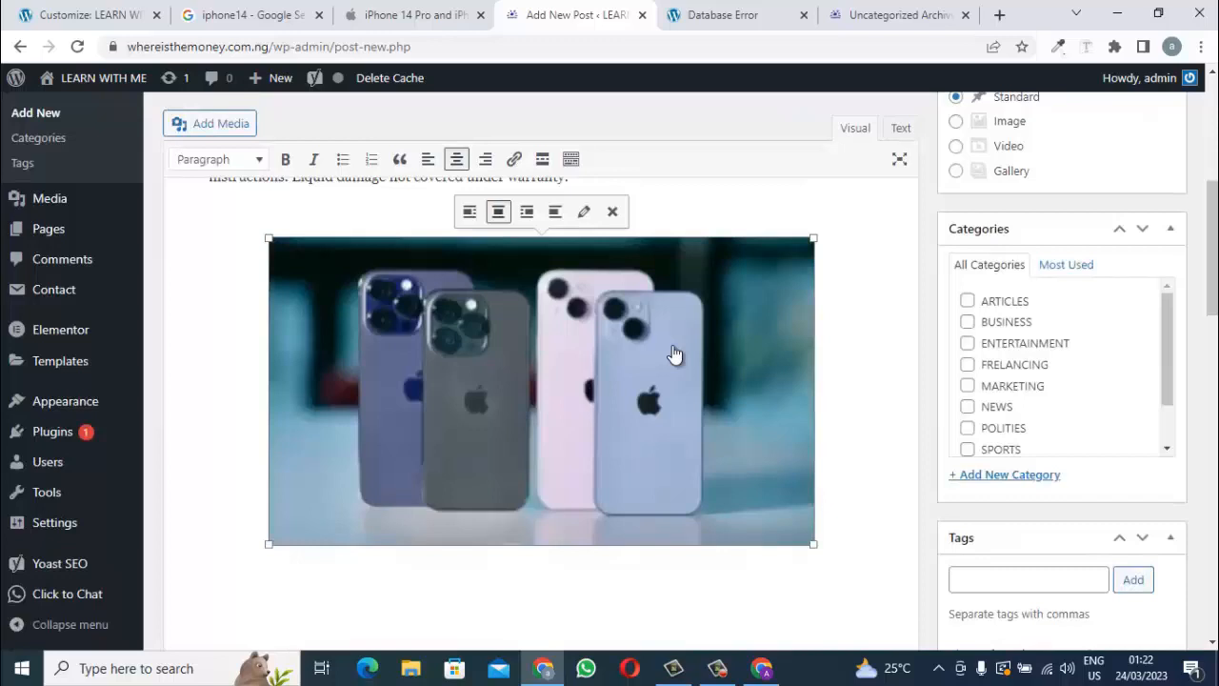
{"action": "left_click_drag", "start_coordinate": [269, 544], "coordinate": [161, 607]}
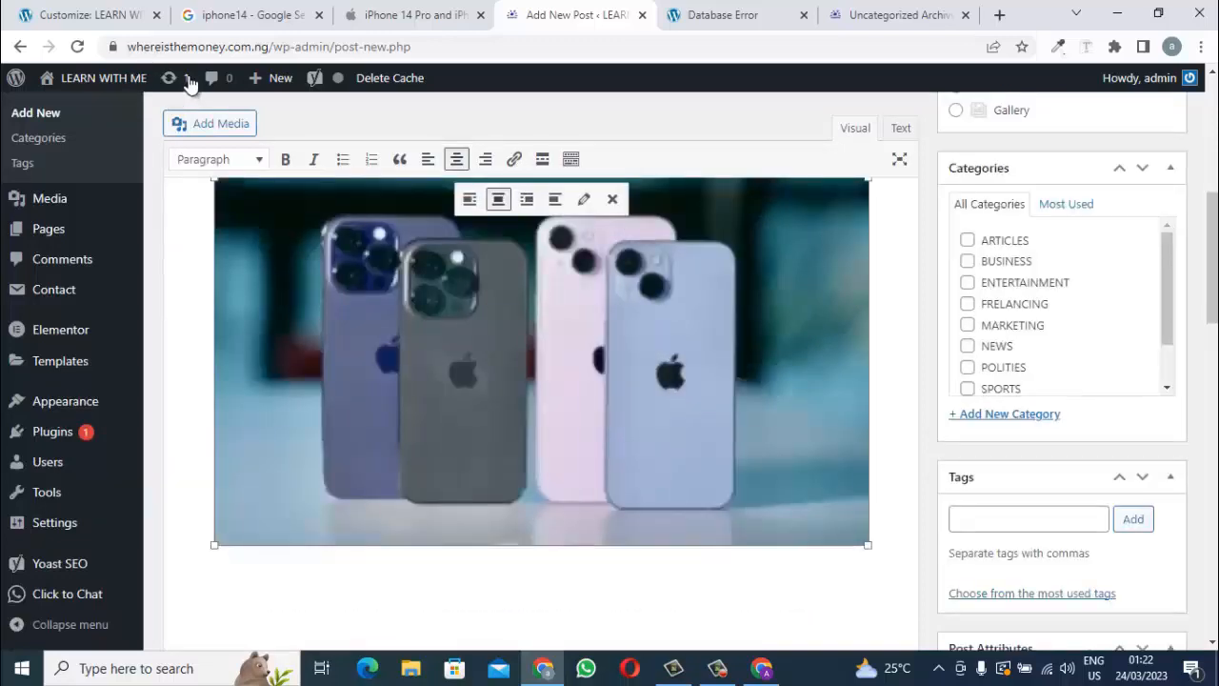
{"action": "scroll", "coordinate": [190, 84], "scroll_direction": "up", "scroll_amount": 2}
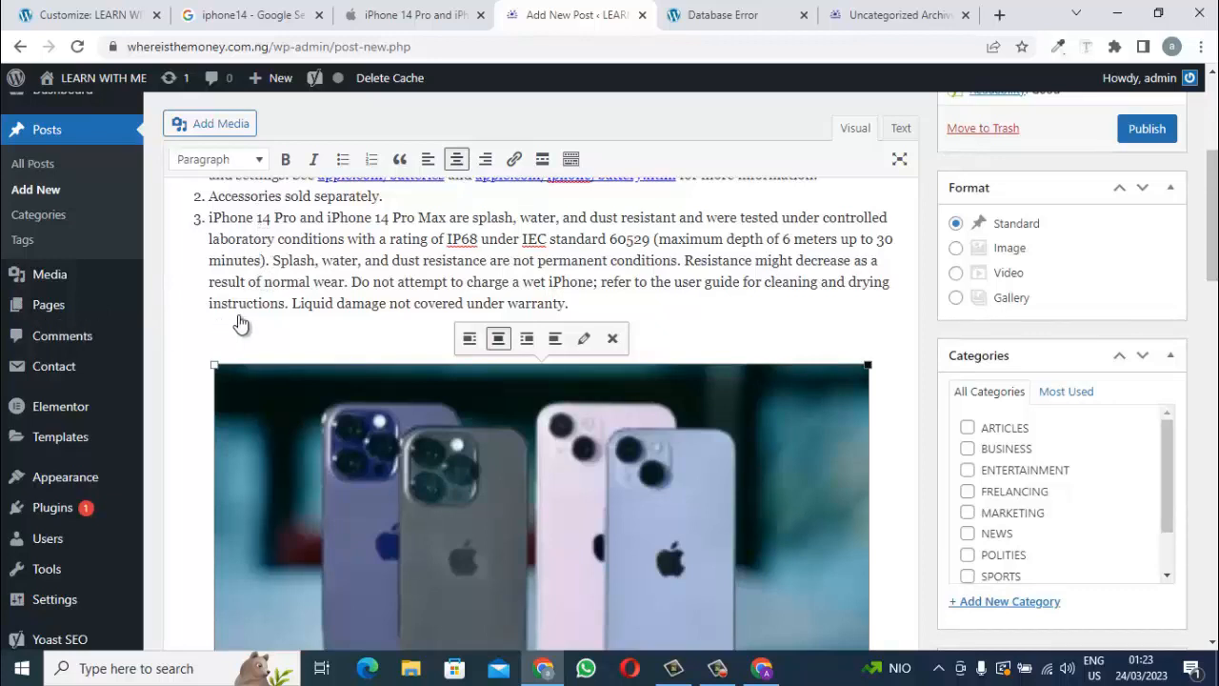
{"action": "left_click_drag", "start_coordinate": [868, 365], "coordinate": [901, 347]}
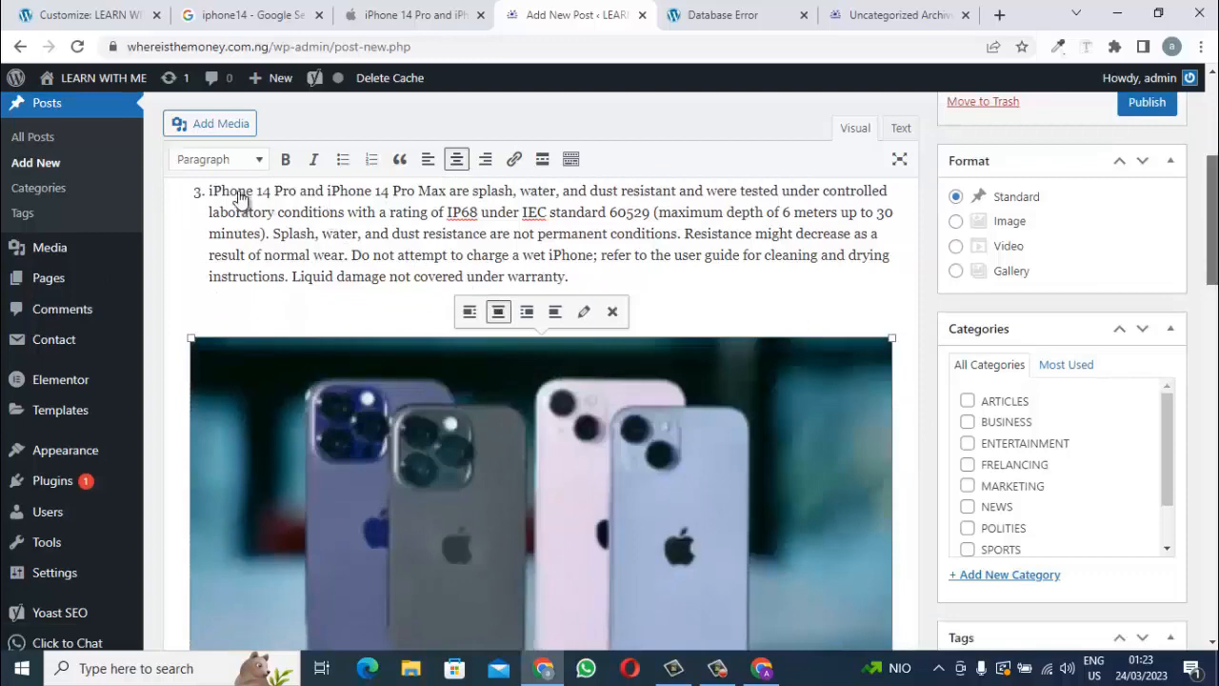
{"action": "scroll", "coordinate": [238, 197], "scroll_direction": "up", "scroll_amount": 3}
{"action": "scroll", "coordinate": [239, 197], "scroll_direction": "down", "scroll_amount": 2}
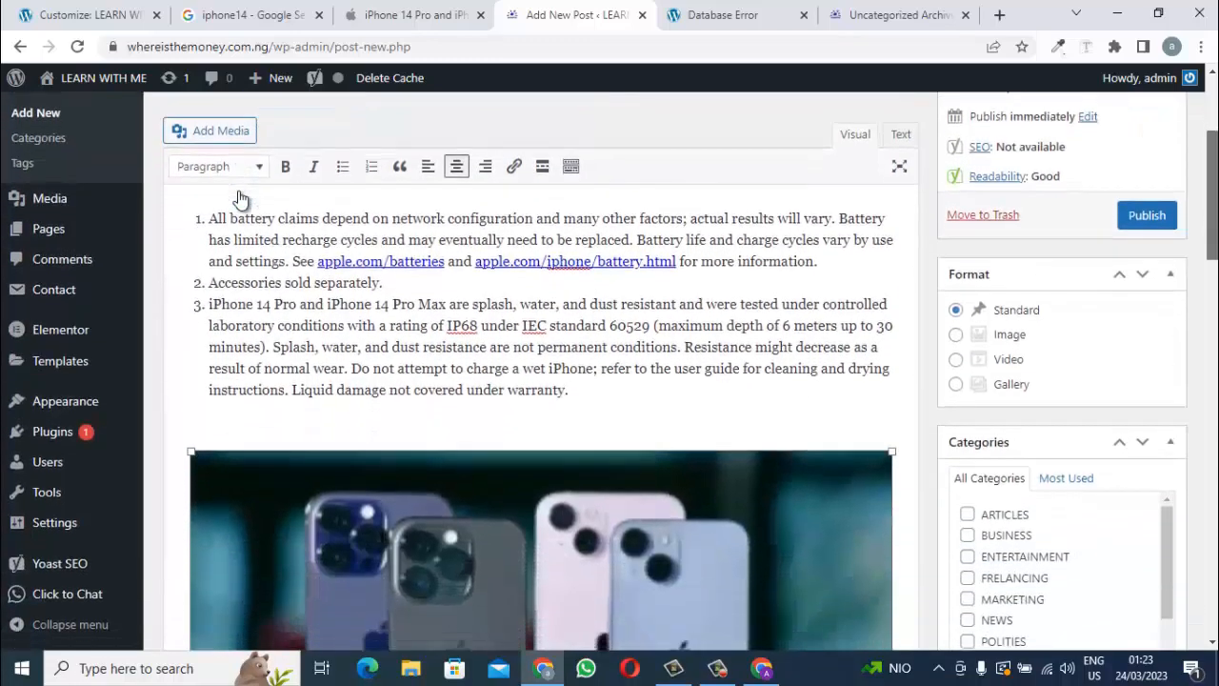
Paste the cut numbered list and its bullet a few lines below the iPhone photo and return to the start of the post.
{"action": "scroll", "coordinate": [239, 197], "scroll_direction": "down", "scroll_amount": 7}
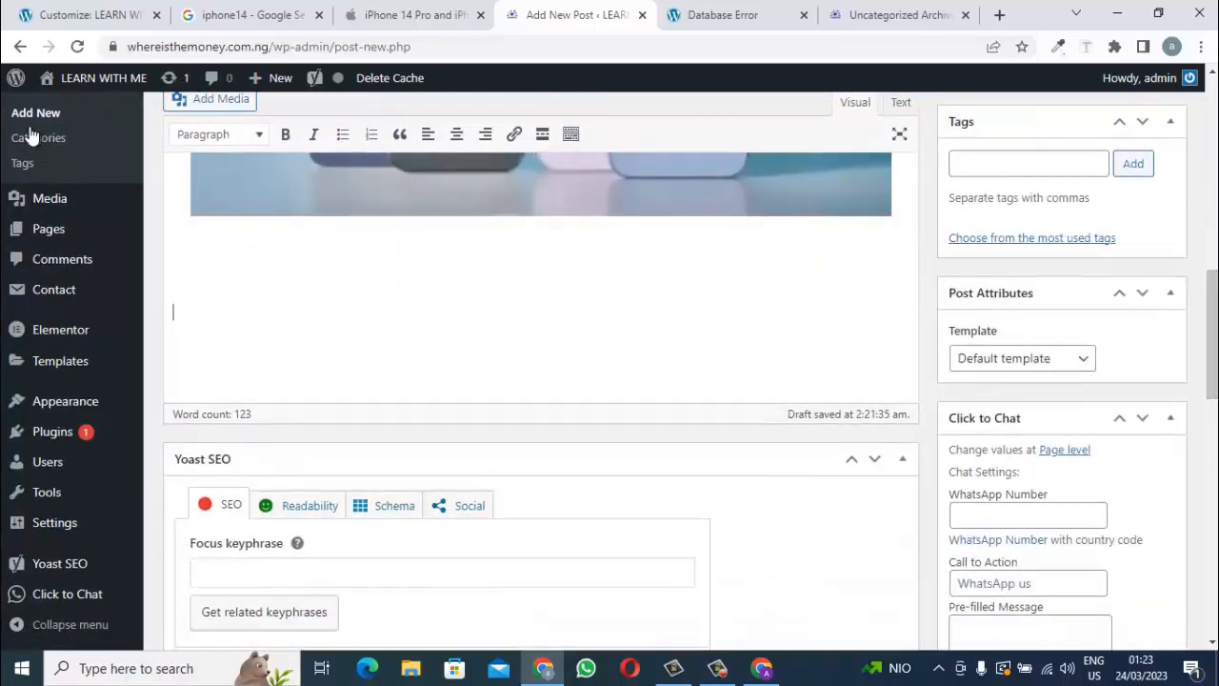
{"action": "type", "text": "iPhone 14 and iPhone 14 Pro can detect a severe car crash and call for help. Requires a cellular connection or Wi-Fi calling. The display has rounded corners that follow a beautiful curved design, and these corners are within a standard rectangle. When measured as a standard rectangular shape, the screen is 5.42 inches (iPhone 13 mini), 6.06 inches (iPhone 14, iPhone 13), 6.12 inches (iPhone 14 Pro), 6.68 inches (iPhone 14 Plus), or 6.69 inches (iPhone 14 Pro Max) diagonally. Actual viewable area is less. Data plan required. 5G is available in select markets and through select carriers. Speeds vary based on site conditions and carrier. For details on 5G support, contact your carrier and see apple.com/iphone/cellular. Some features may not be available for all countries or all areas. View complete list."}
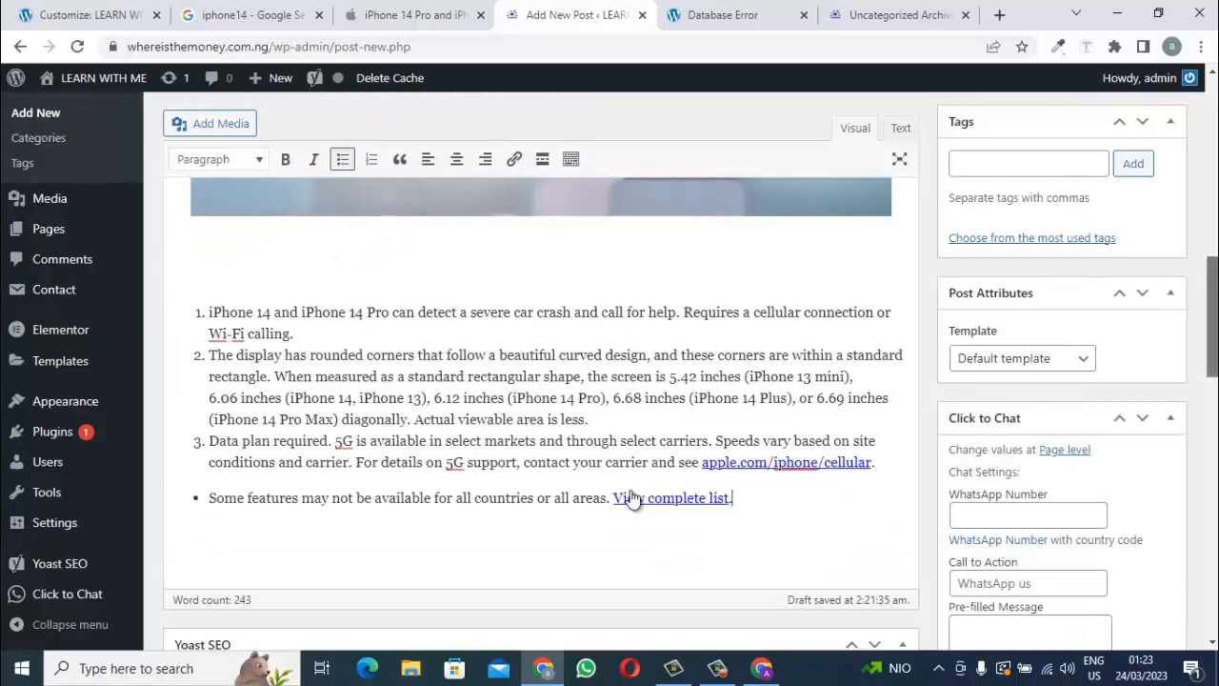
{"action": "scroll", "coordinate": [313, 337], "scroll_direction": "up", "scroll_amount": 10}
{"action": "scroll", "coordinate": [300, 288], "scroll_direction": "up", "scroll_amount": 2}
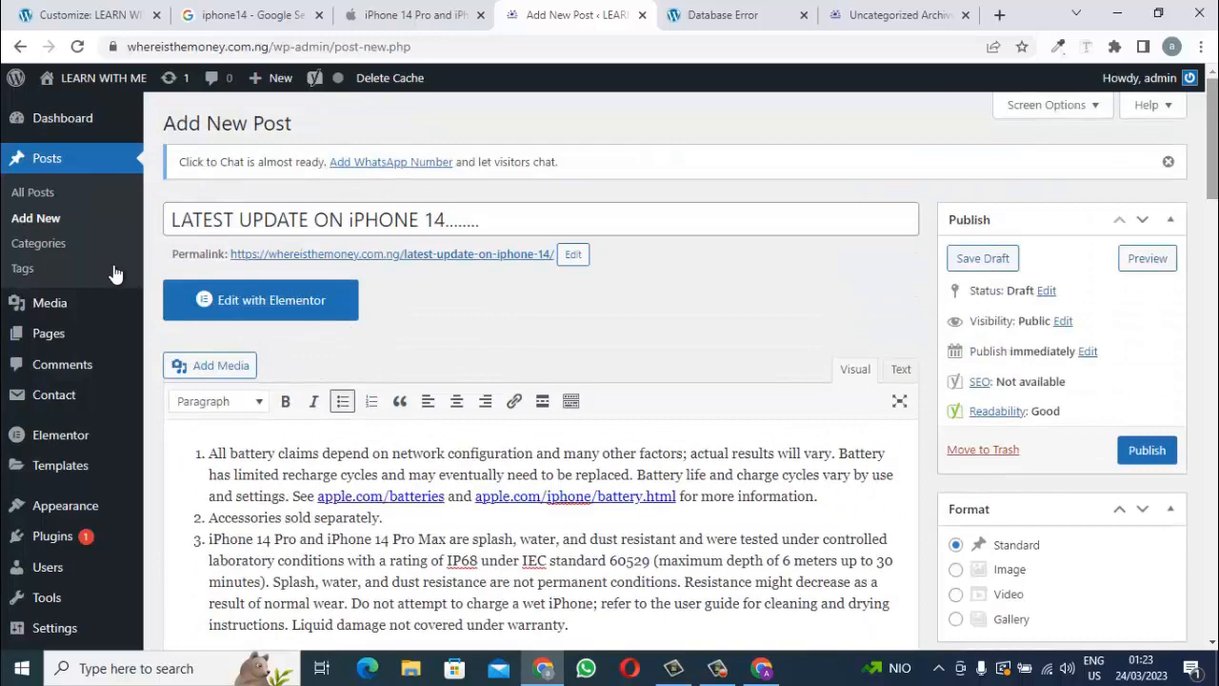
Review the draft iPhone 14 post from its title through the opening list to the centered photo.
{"action": "scroll", "coordinate": [115, 275], "scroll_direction": "down", "scroll_amount": 3}
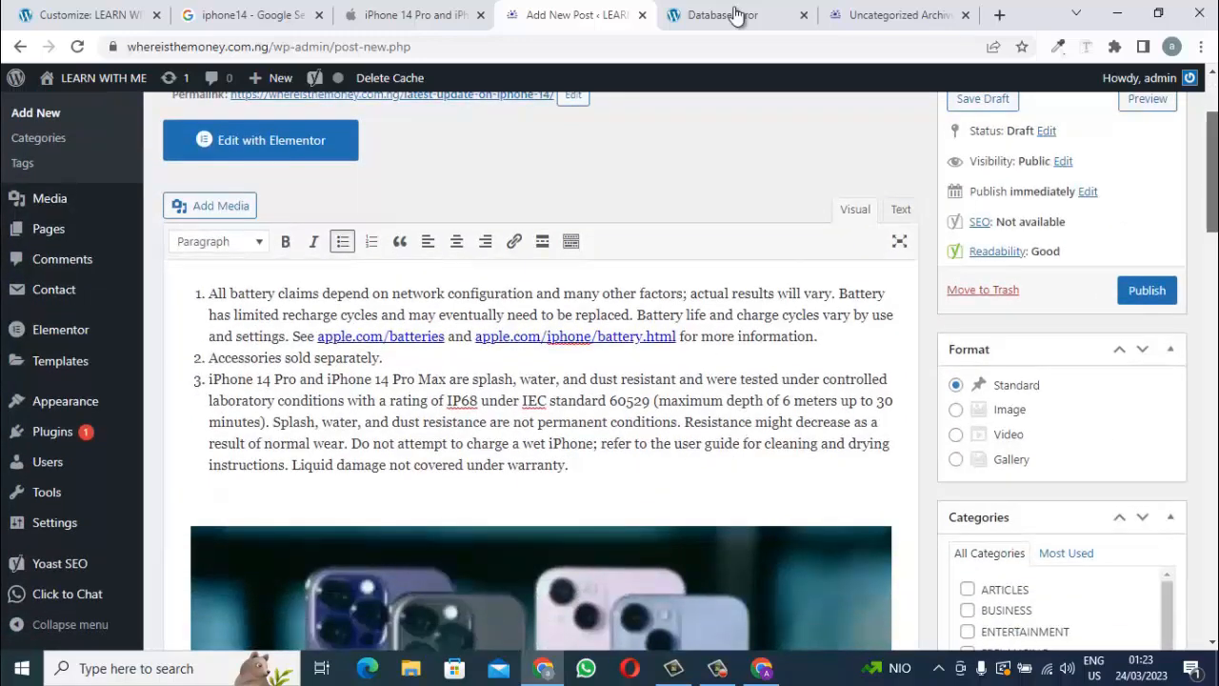
{"action": "scroll", "coordinate": [736, 16], "scroll_direction": "up", "scroll_amount": 2}
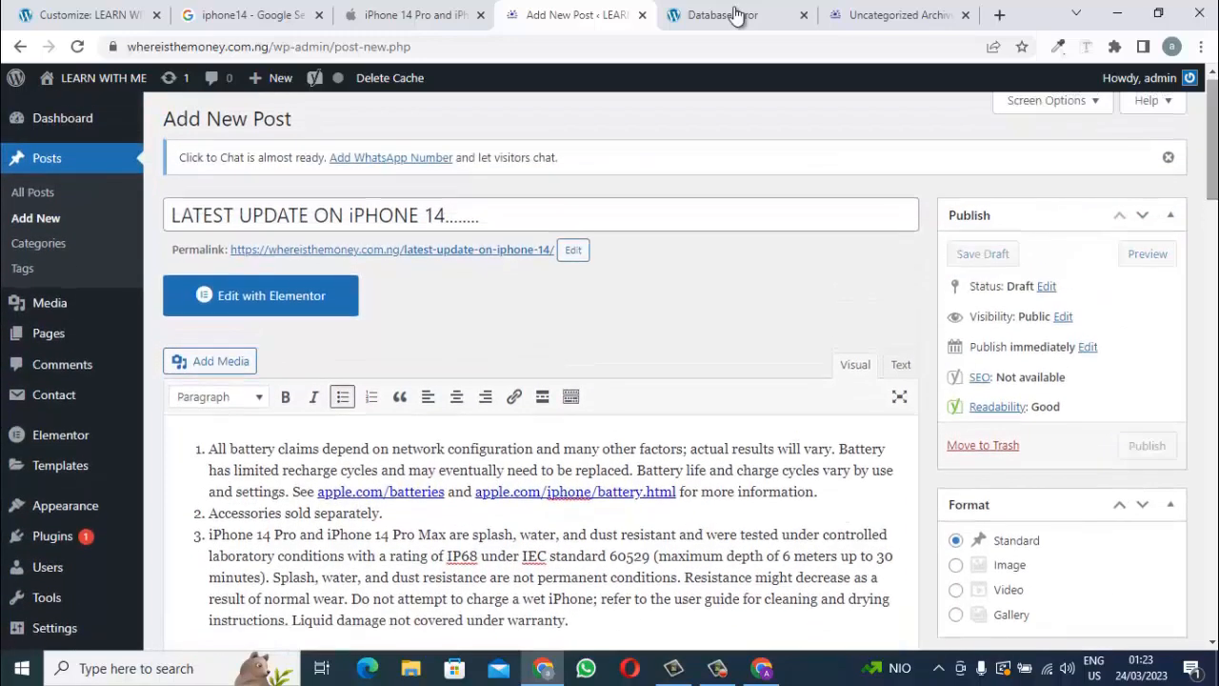
{"action": "scroll", "coordinate": [736, 15], "scroll_direction": "down", "scroll_amount": 1}
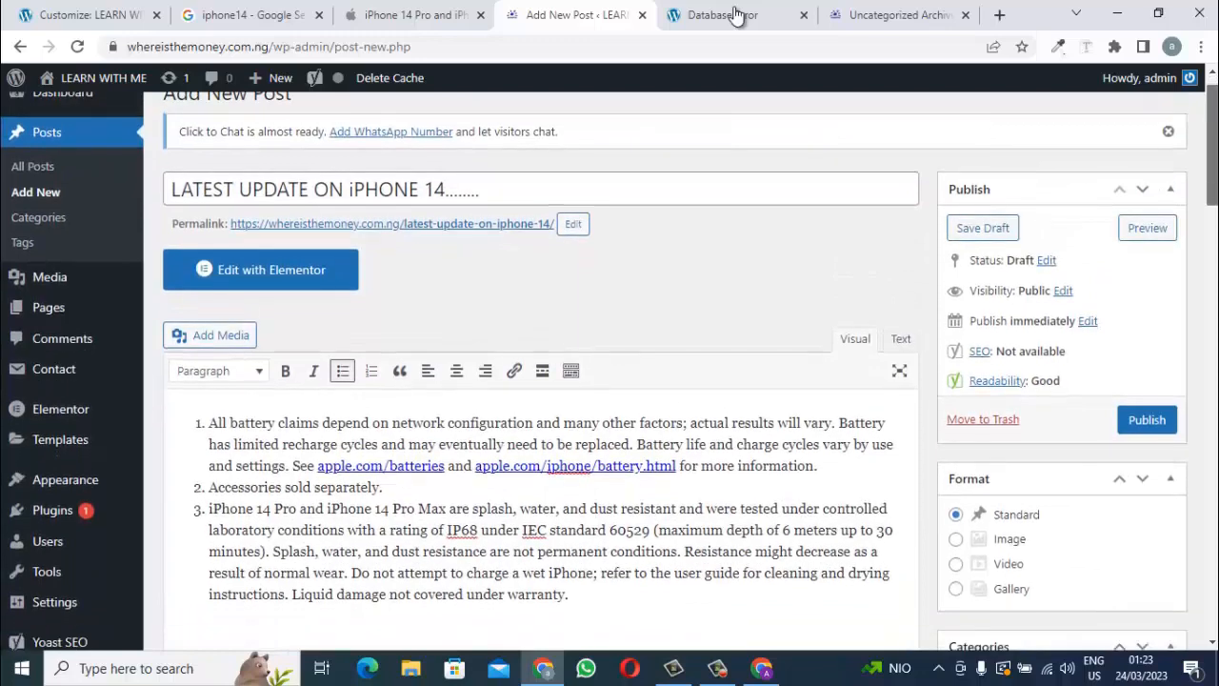
{"action": "scroll", "coordinate": [736, 15], "scroll_direction": "down", "scroll_amount": 2}
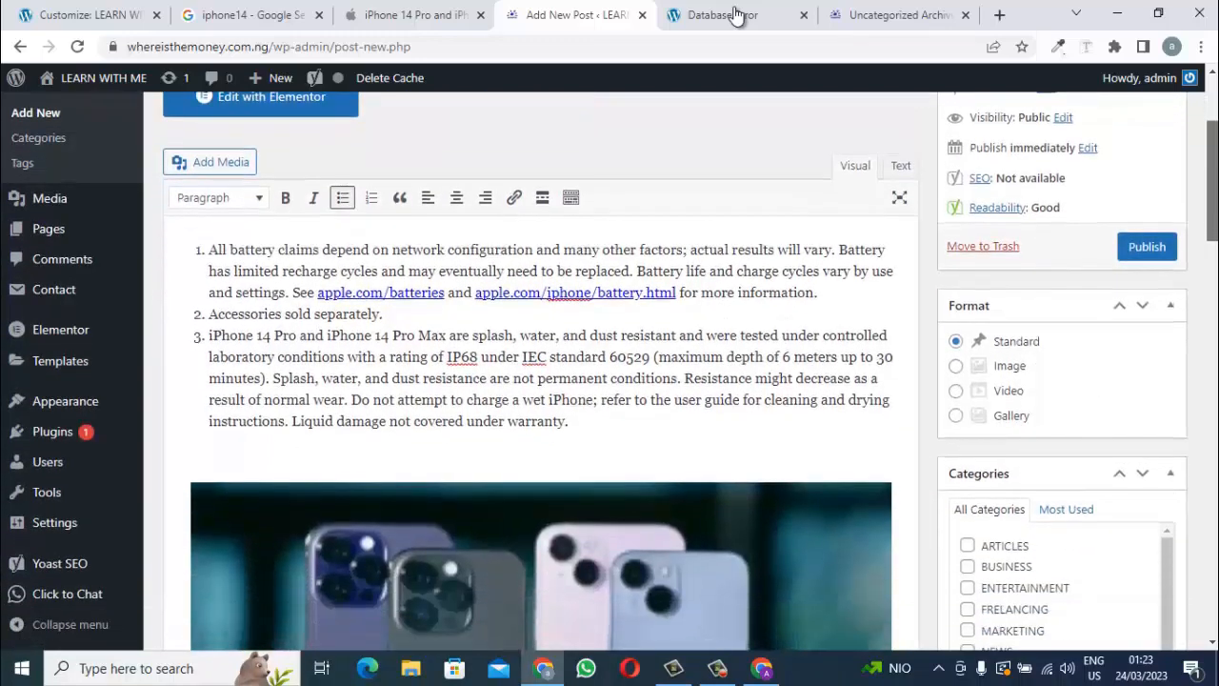
{"action": "scroll", "coordinate": [736, 15], "scroll_direction": "down", "scroll_amount": 1}
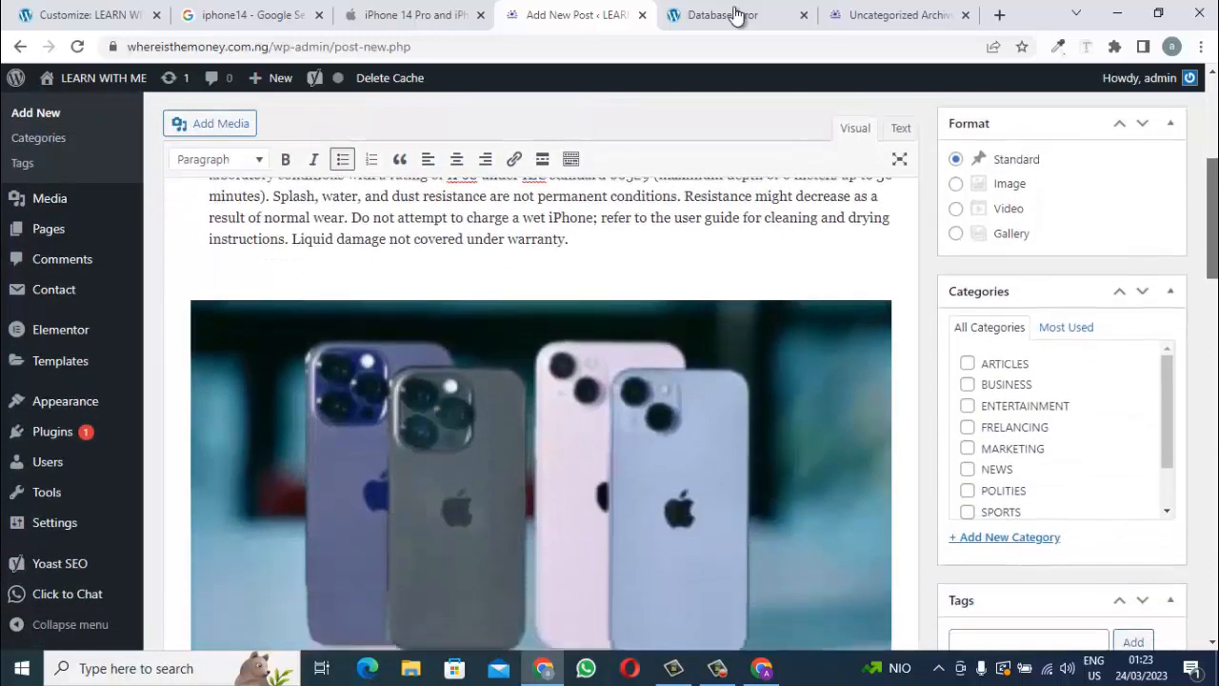
{"action": "scroll", "coordinate": [736, 15], "scroll_direction": "up", "scroll_amount": 2}
{"action": "scroll", "coordinate": [736, 15], "scroll_direction": "down", "scroll_amount": 1}
{"action": "scroll", "coordinate": [736, 16], "scroll_direction": "up", "scroll_amount": 1}
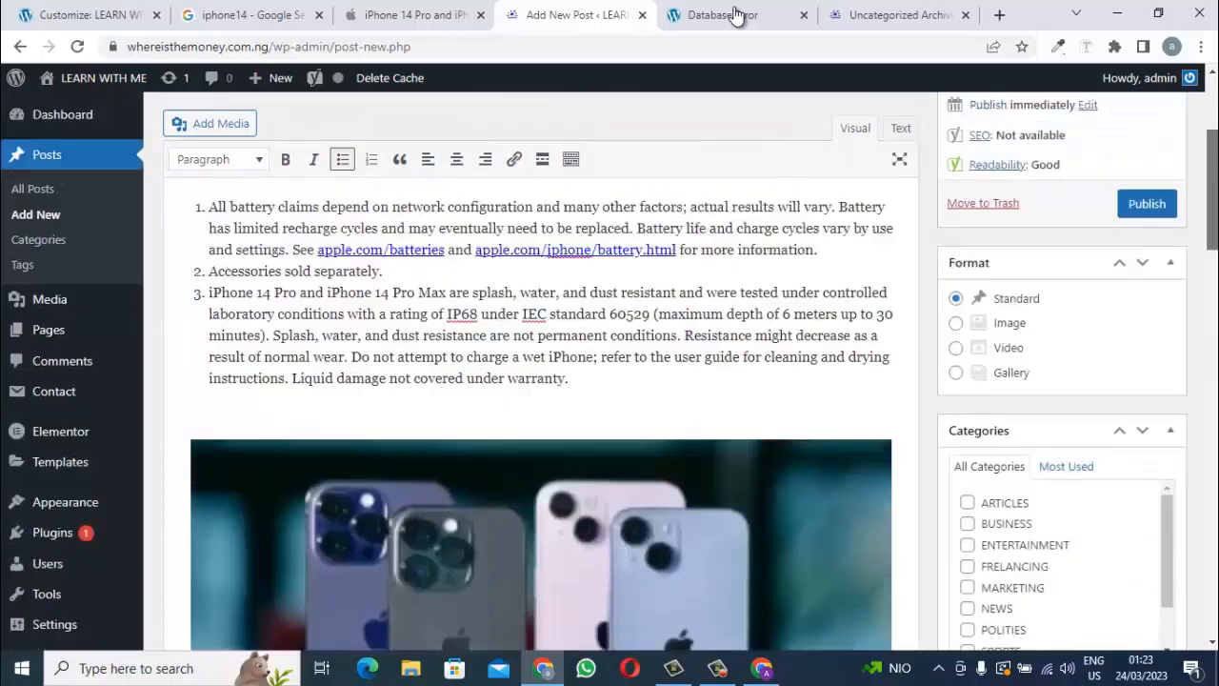
{"action": "scroll", "coordinate": [736, 15], "scroll_direction": "up", "scroll_amount": 2}
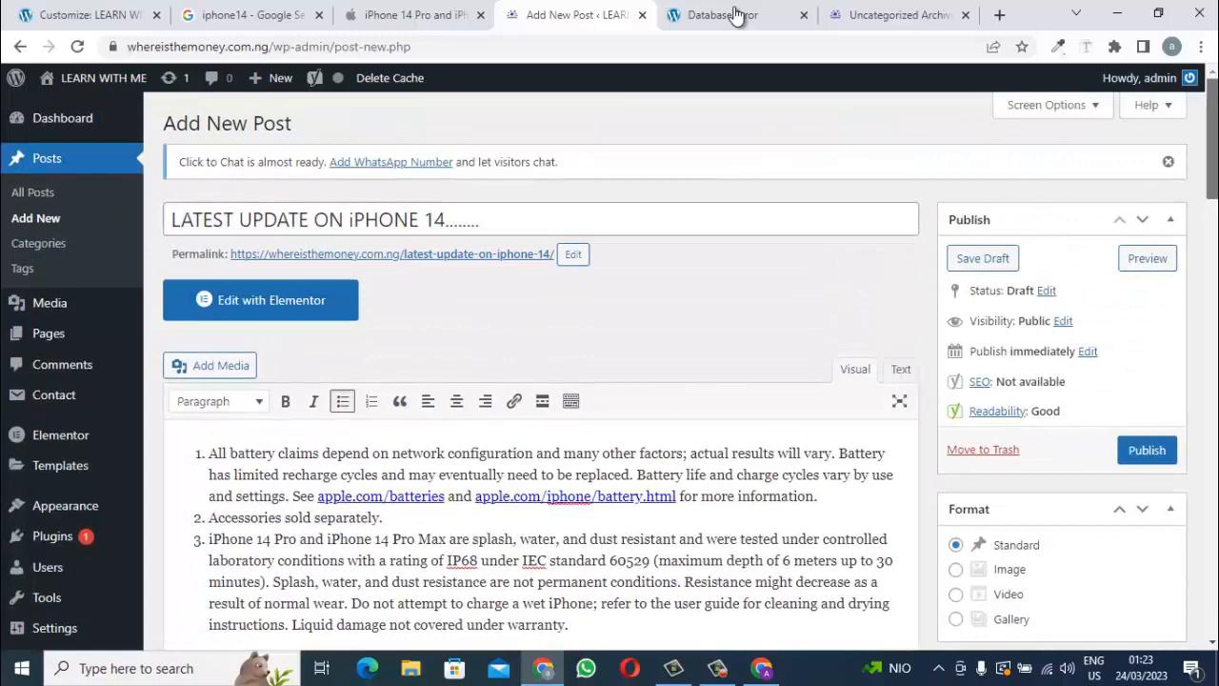
Assign the iPhone 14 post to the TECH category.
{"action": "scroll", "coordinate": [736, 15], "scroll_direction": "down", "scroll_amount": 5}
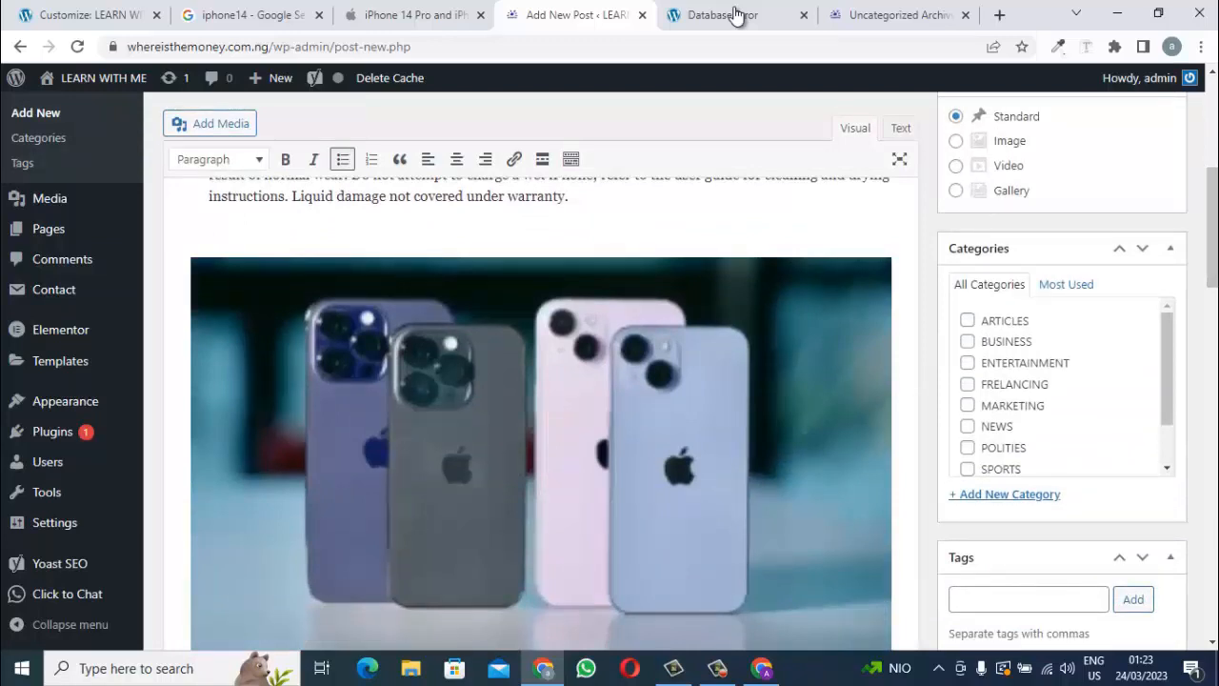
{"action": "scroll", "coordinate": [736, 15], "scroll_direction": "down", "scroll_amount": 1}
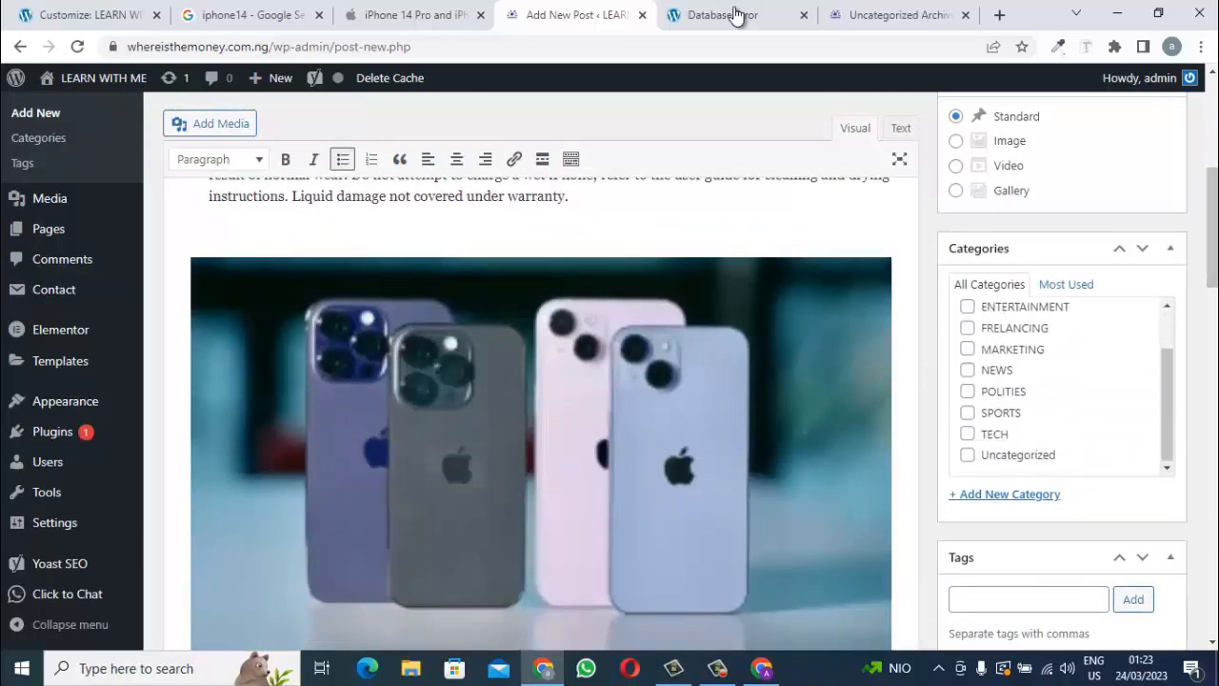
{"action": "left_click", "coordinate": [968, 433]}
Add the tags iphoneusers and newphone to the post.
{"action": "scroll", "coordinate": [736, 15], "scroll_direction": "down", "scroll_amount": 2}
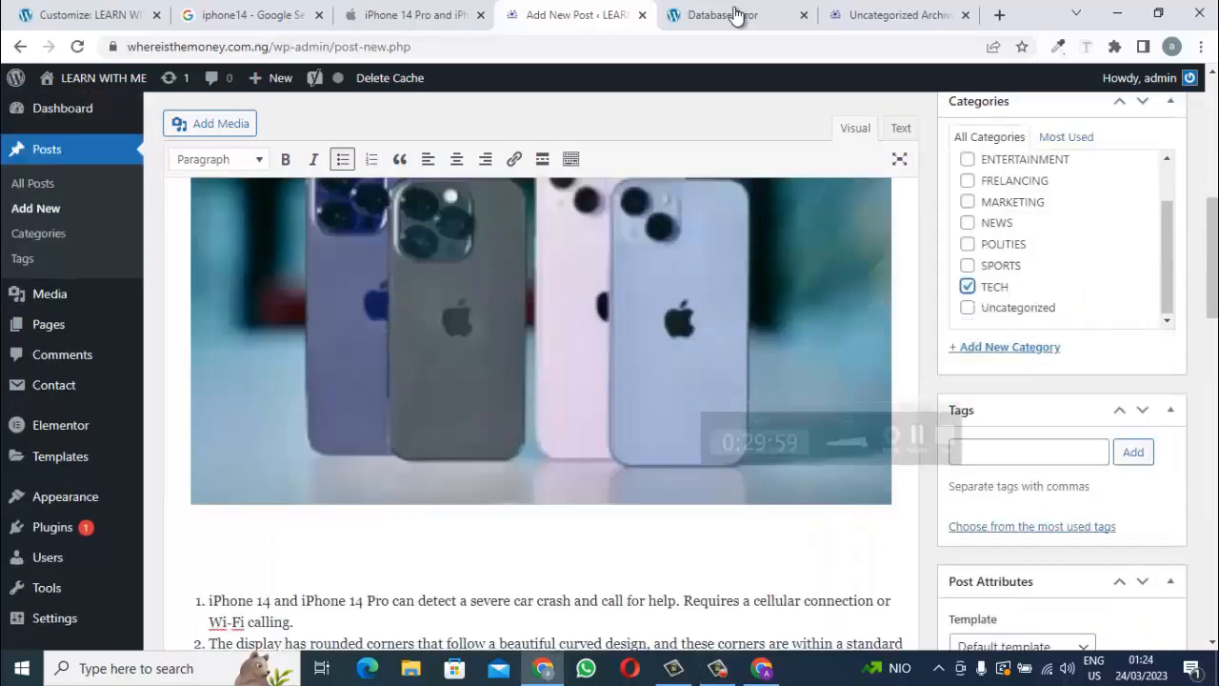
{"action": "left_click", "coordinate": [1029, 452]}
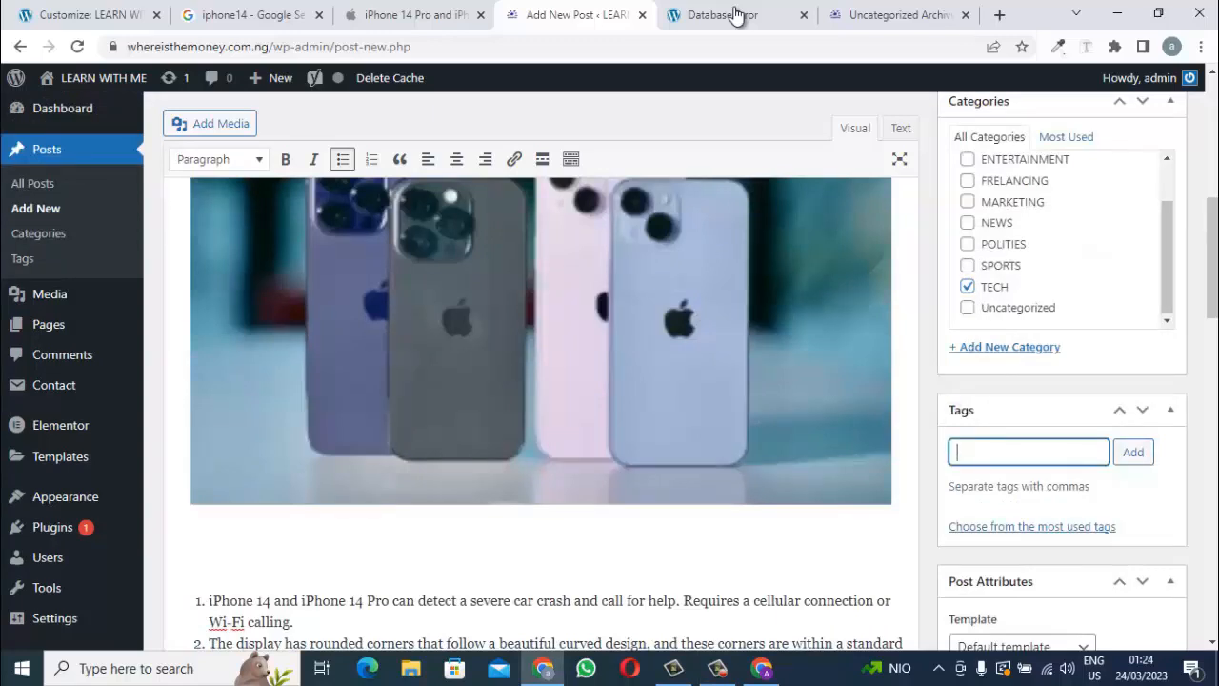
{"action": "type", "text": "iphone"}
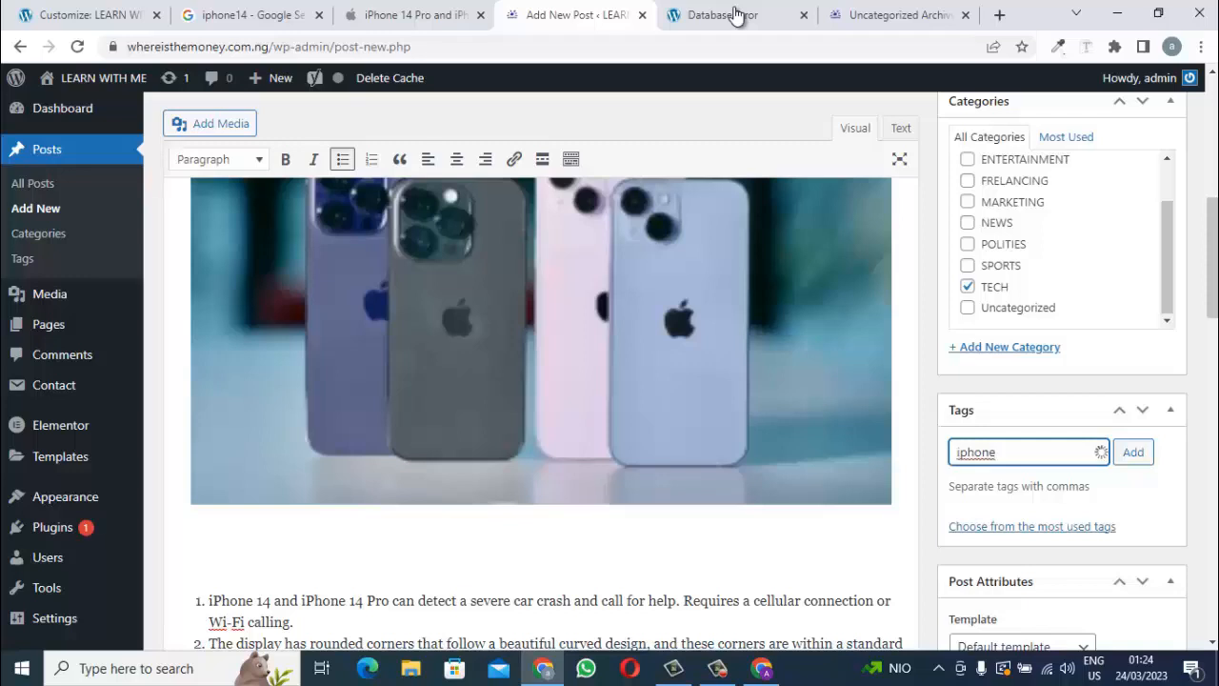
{"action": "type", "text": "users"}
{"action": "key", "text": "BackSpace"}
{"action": "type", "text": ",n"}
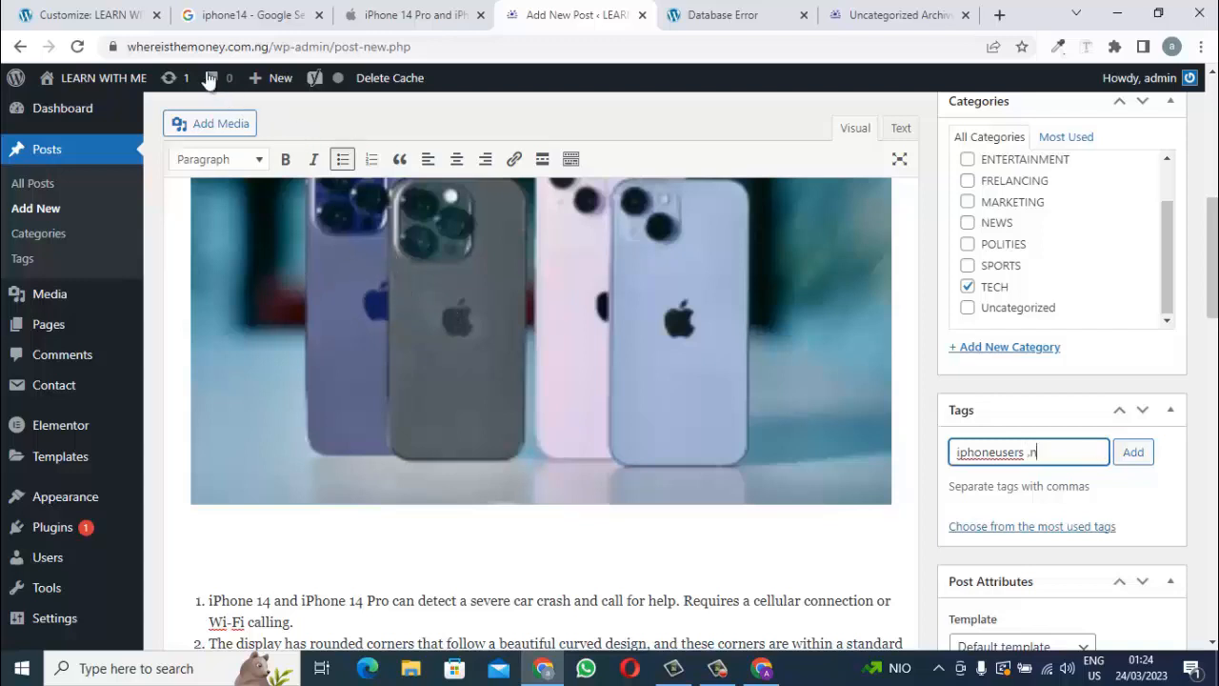
{"action": "type", "text": "ewphone"}
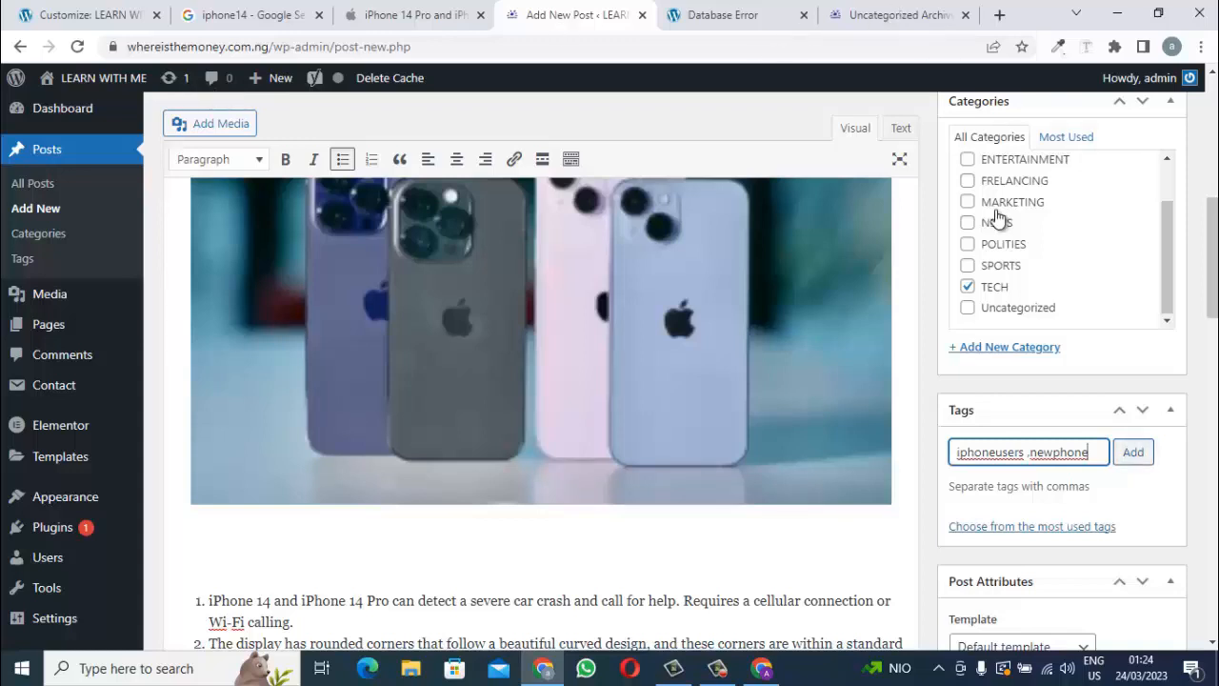
{"action": "key", "text": "Return"}
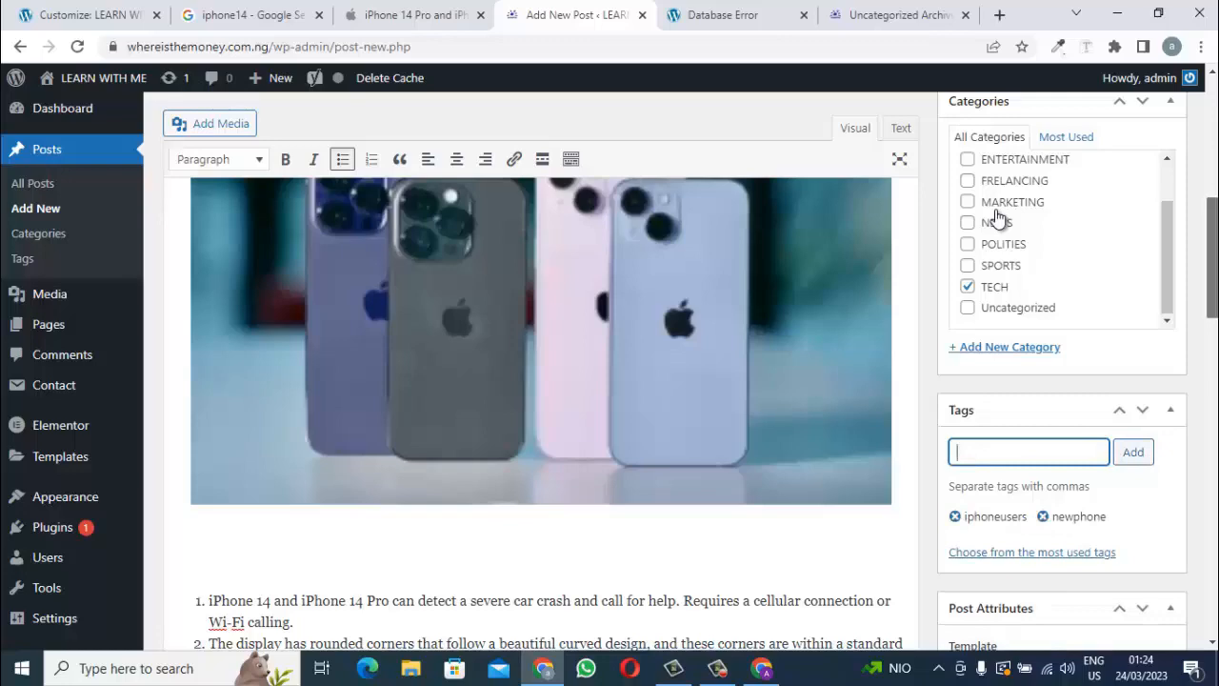
Look over the rest of the post's options, including the template, Click to Chat, Yoast SEO and featured image sections.
{"action": "scroll", "coordinate": [996, 218], "scroll_direction": "down", "scroll_amount": 4}
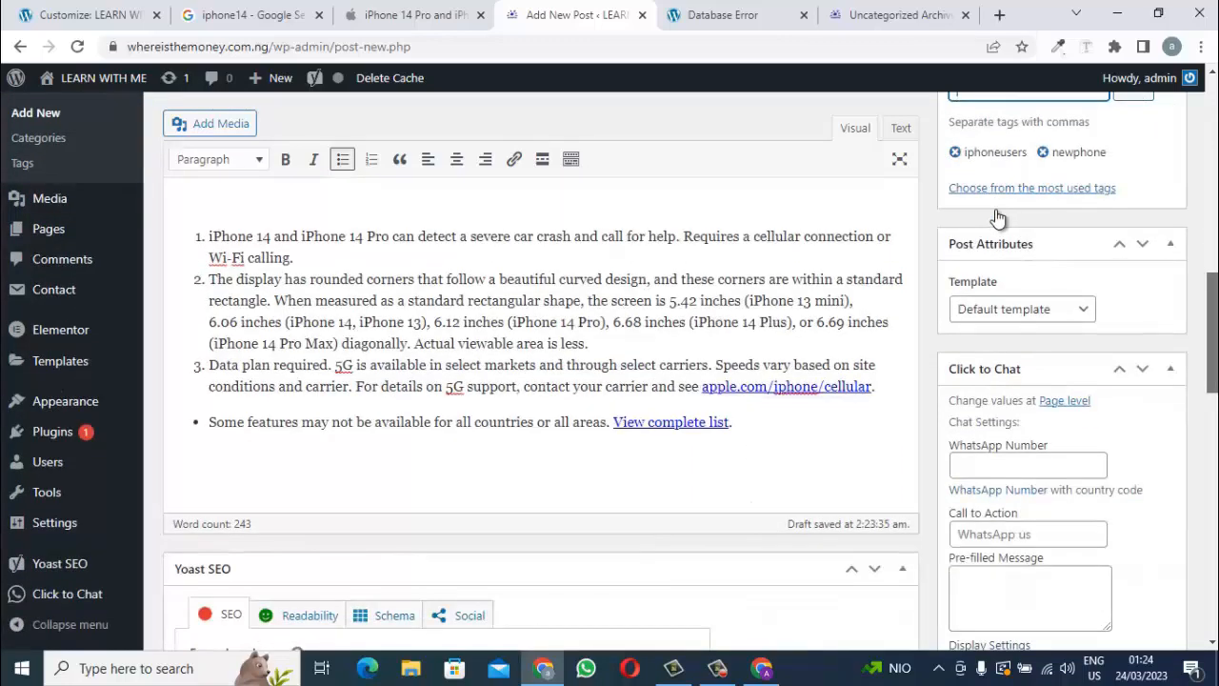
{"action": "scroll", "coordinate": [996, 218], "scroll_direction": "down", "scroll_amount": 2}
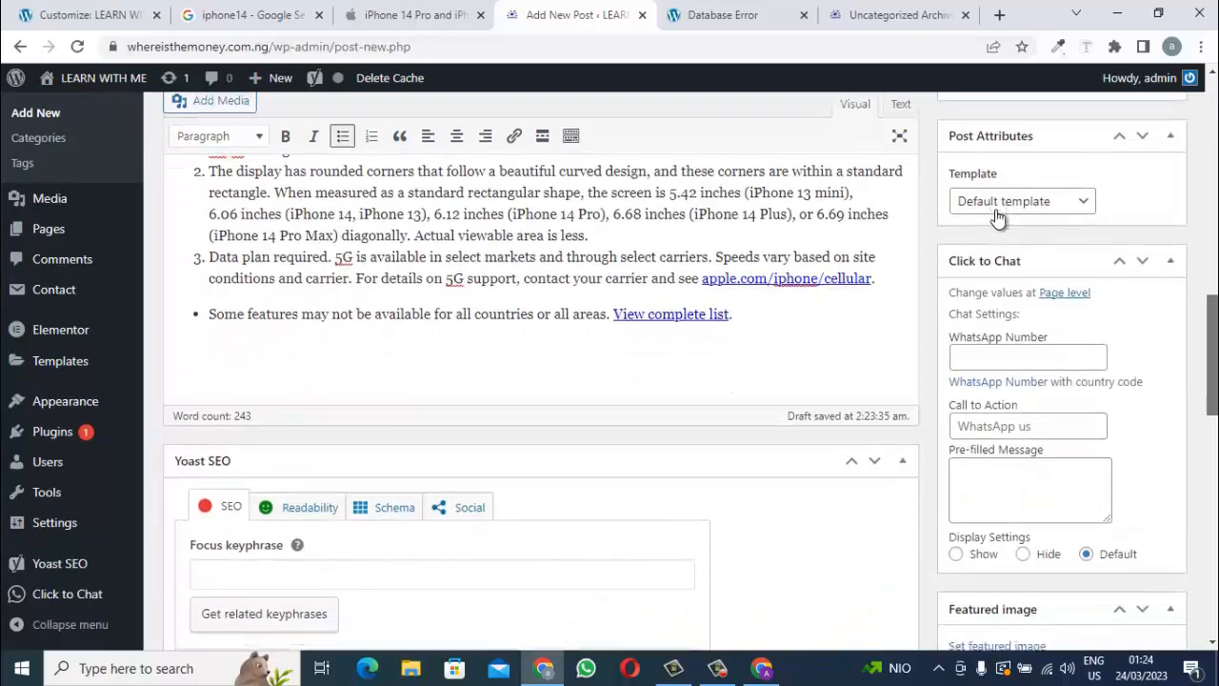
{"action": "scroll", "coordinate": [996, 218], "scroll_direction": "down", "scroll_amount": 2}
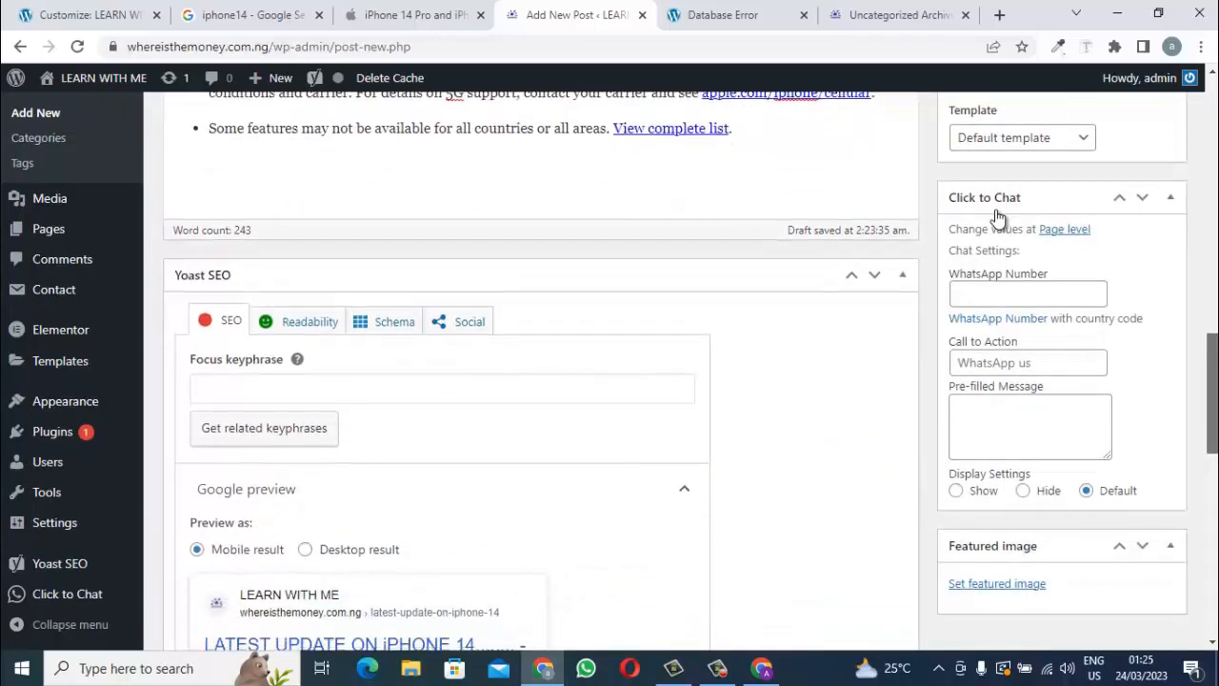
{"action": "scroll", "coordinate": [996, 218], "scroll_direction": "down", "scroll_amount": 2}
{"action": "scroll", "coordinate": [996, 218], "scroll_direction": "down", "scroll_amount": 2}
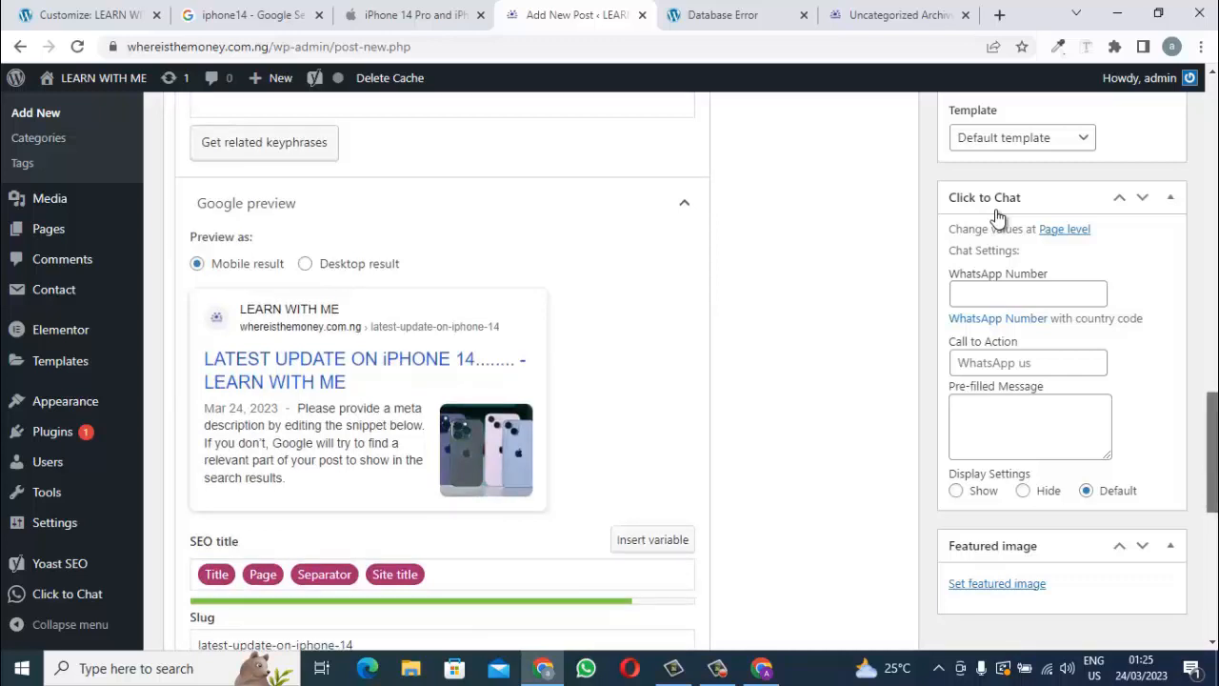
{"action": "scroll", "coordinate": [996, 218], "scroll_direction": "down", "scroll_amount": 2}
{"action": "scroll", "coordinate": [996, 218], "scroll_direction": "down", "scroll_amount": 4}
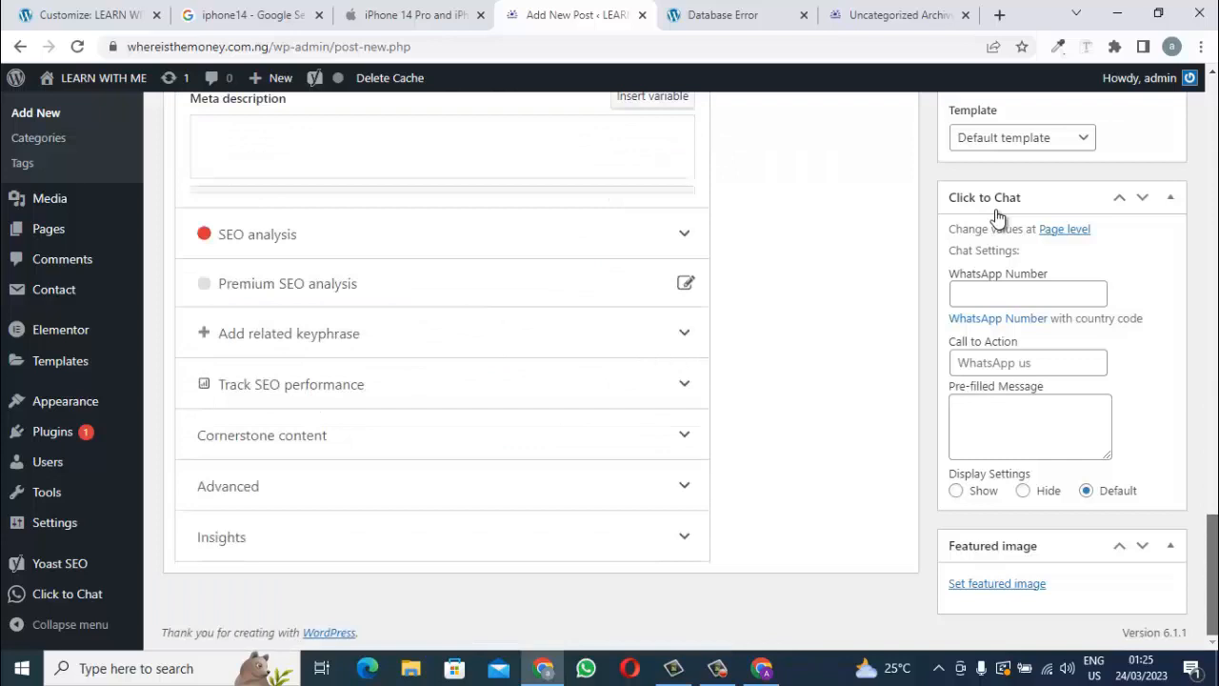
{"action": "scroll", "coordinate": [996, 218], "scroll_direction": "up", "scroll_amount": 3}
{"action": "scroll", "coordinate": [996, 218], "scroll_direction": "down", "scroll_amount": 3}
{"action": "scroll", "coordinate": [997, 217], "scroll_direction": "up", "scroll_amount": 6}
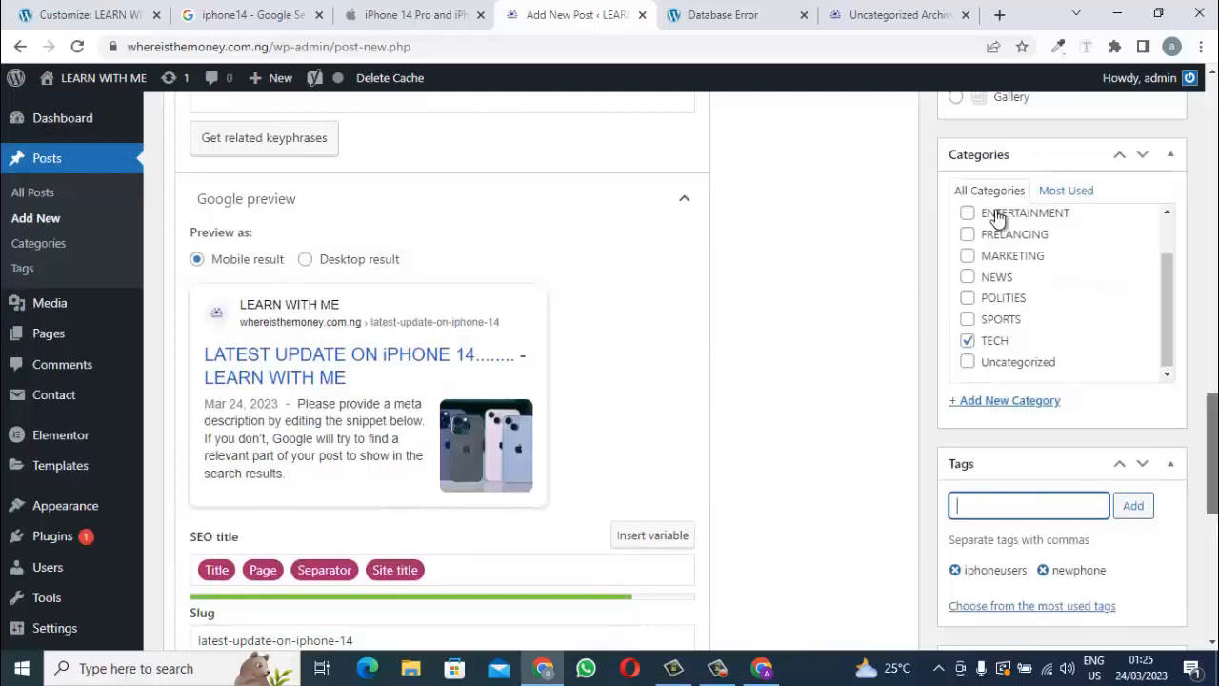
{"action": "scroll", "coordinate": [997, 217], "scroll_direction": "down", "scroll_amount": 1}
{"action": "scroll", "coordinate": [997, 217], "scroll_direction": "down", "scroll_amount": 6}
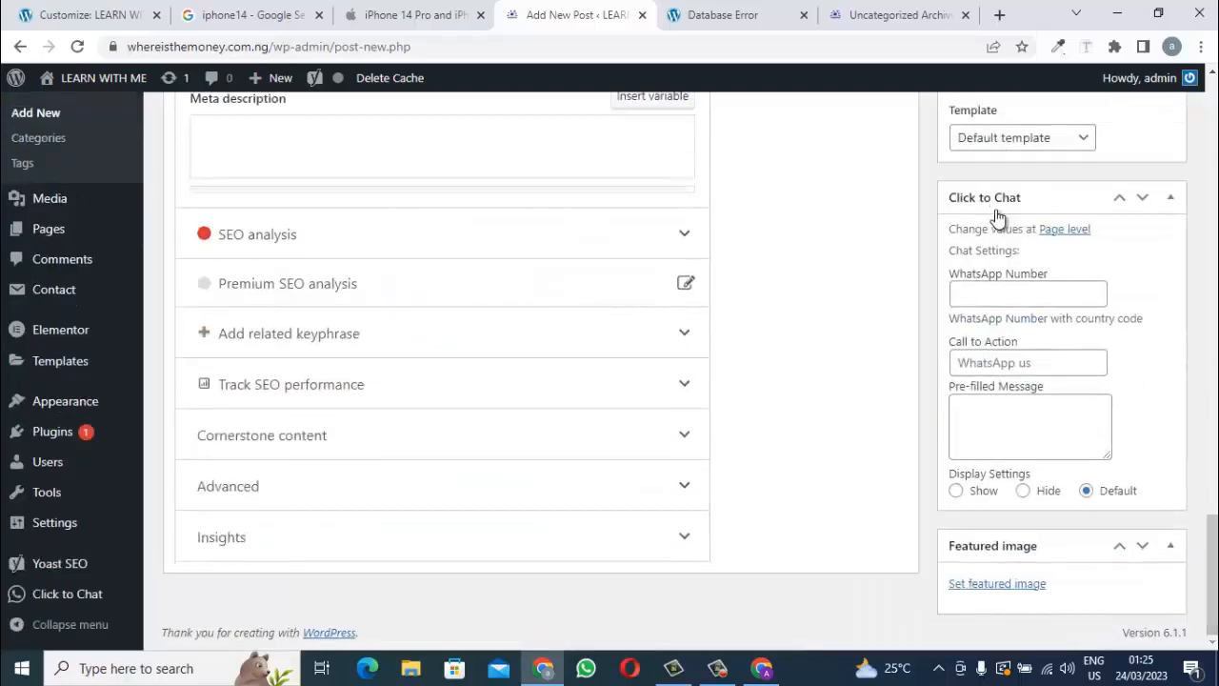
Set the iPhone photo p1002240-2 from the media library as the post's featured image.
{"action": "left_click", "coordinate": [997, 583]}
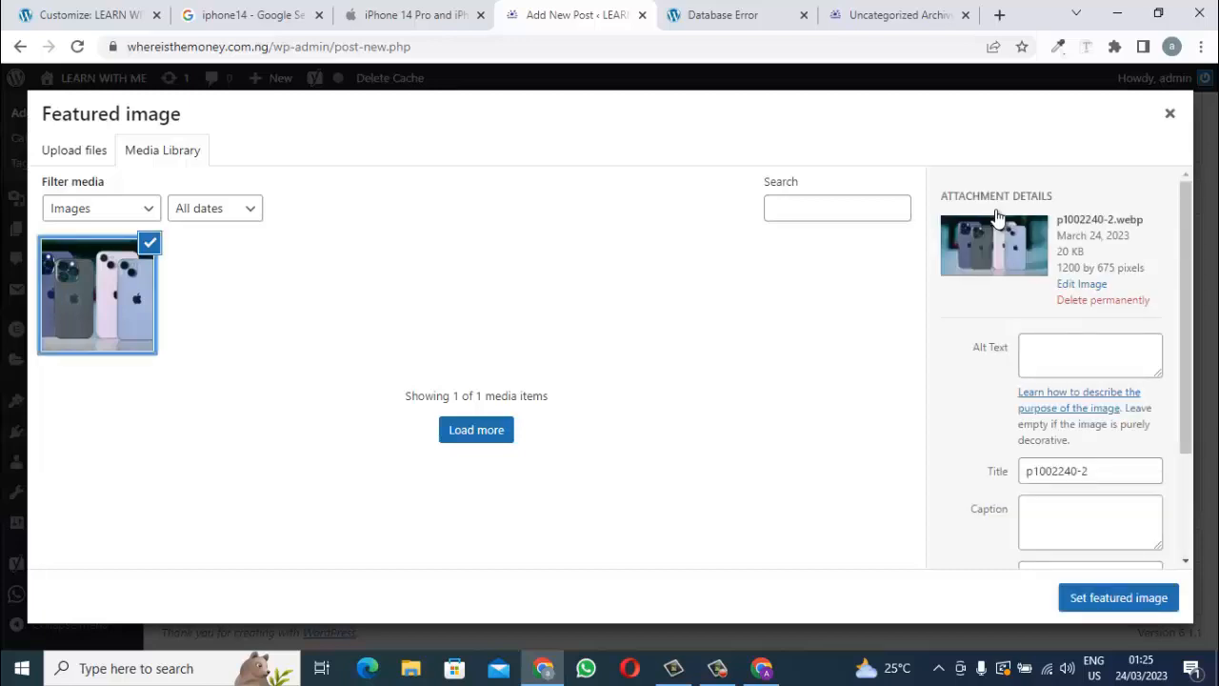
{"action": "scroll", "coordinate": [996, 217], "scroll_direction": "down", "scroll_amount": 3}
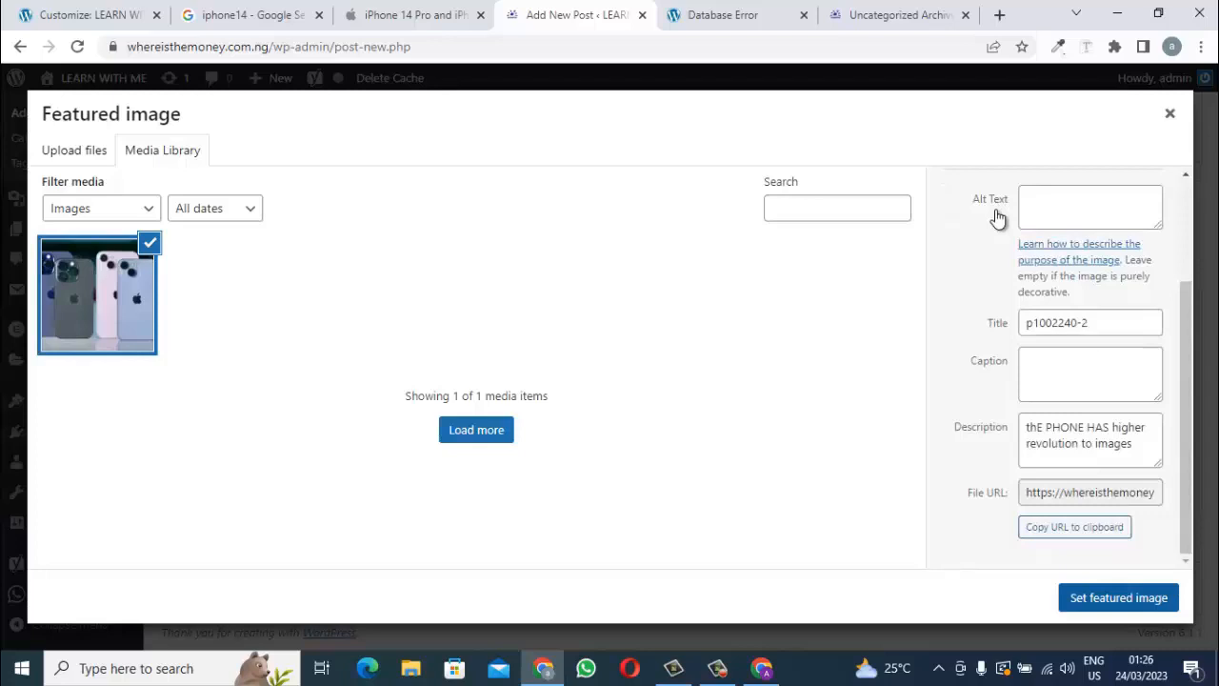
{"action": "key", "text": "Escape"}
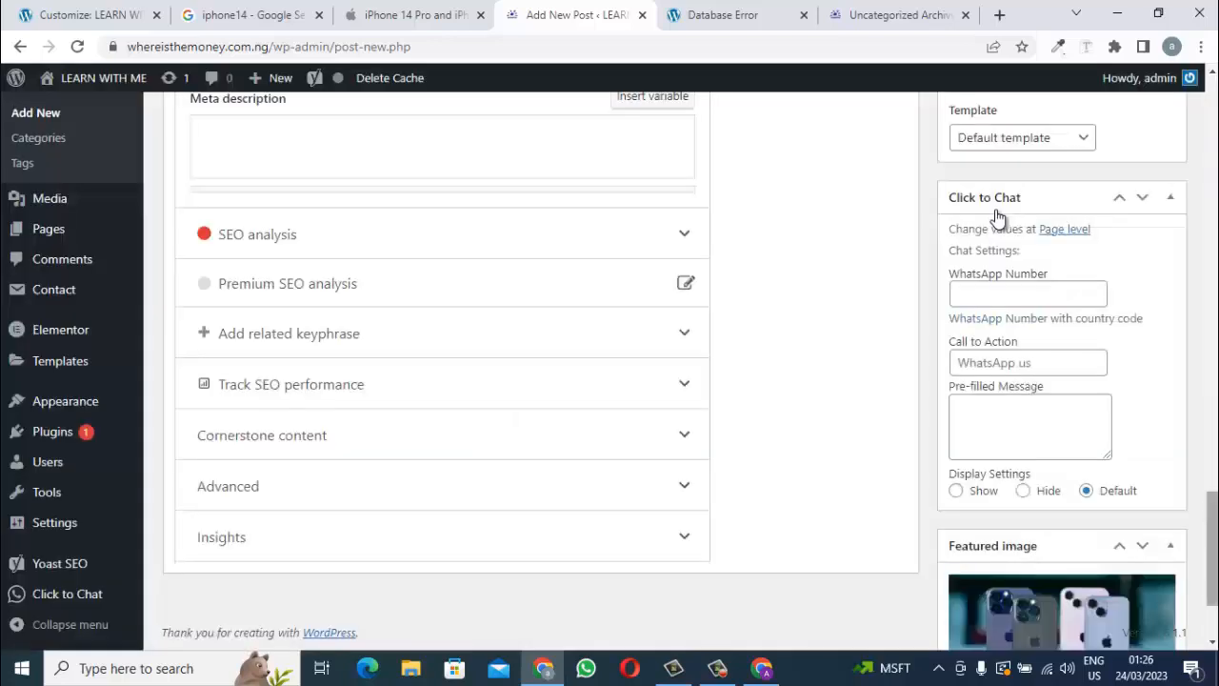
{"action": "scroll", "coordinate": [997, 217], "scroll_direction": "down", "scroll_amount": 2}
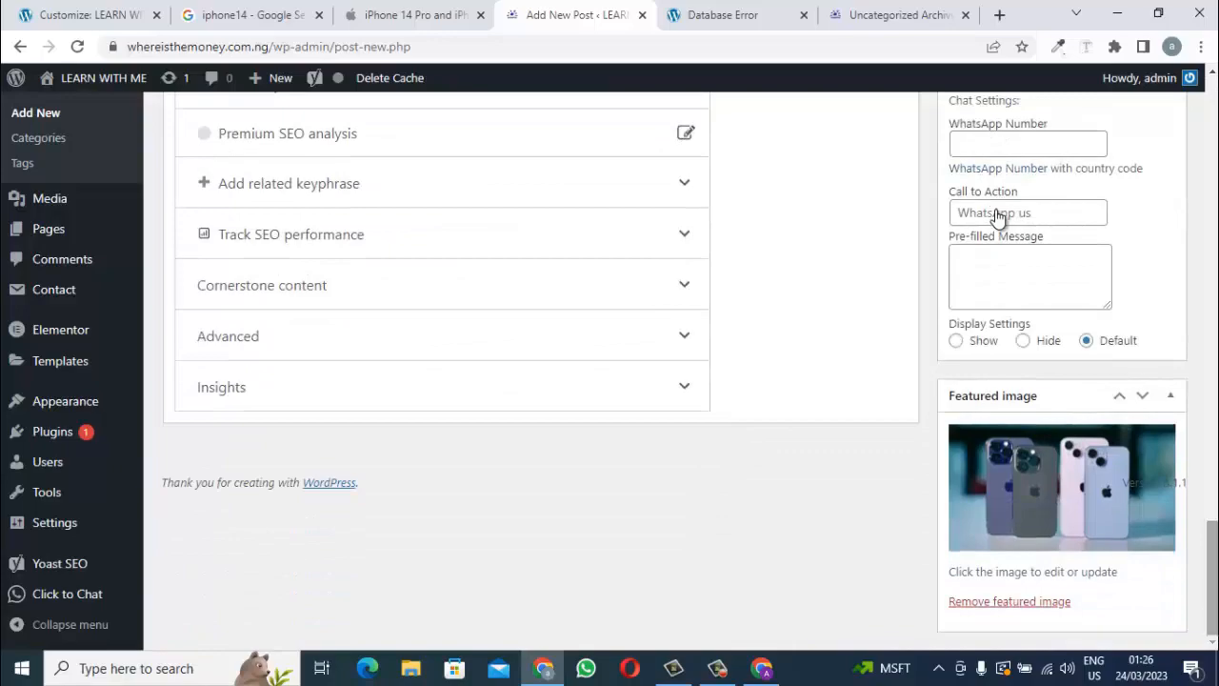
Publish the iPhone 14 post.
{"action": "scroll", "coordinate": [997, 217], "scroll_direction": "up", "scroll_amount": 10}
{"action": "scroll", "coordinate": [997, 217], "scroll_direction": "up", "scroll_amount": 5}
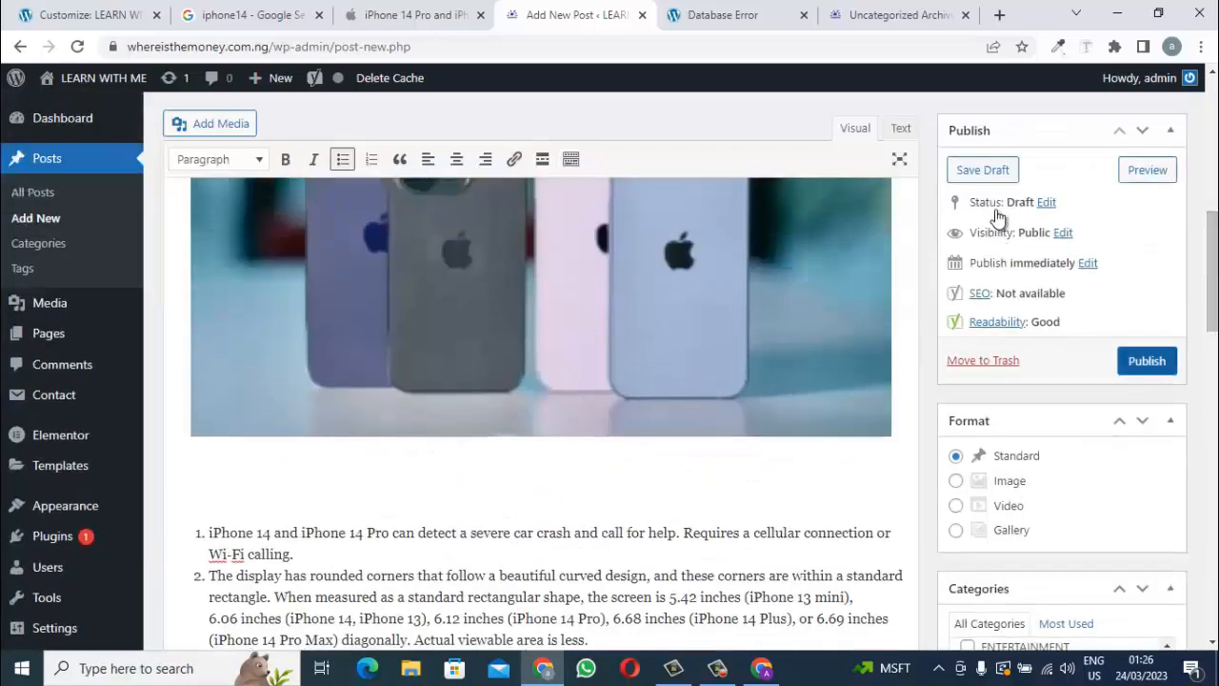
{"action": "left_click", "coordinate": [1146, 361]}
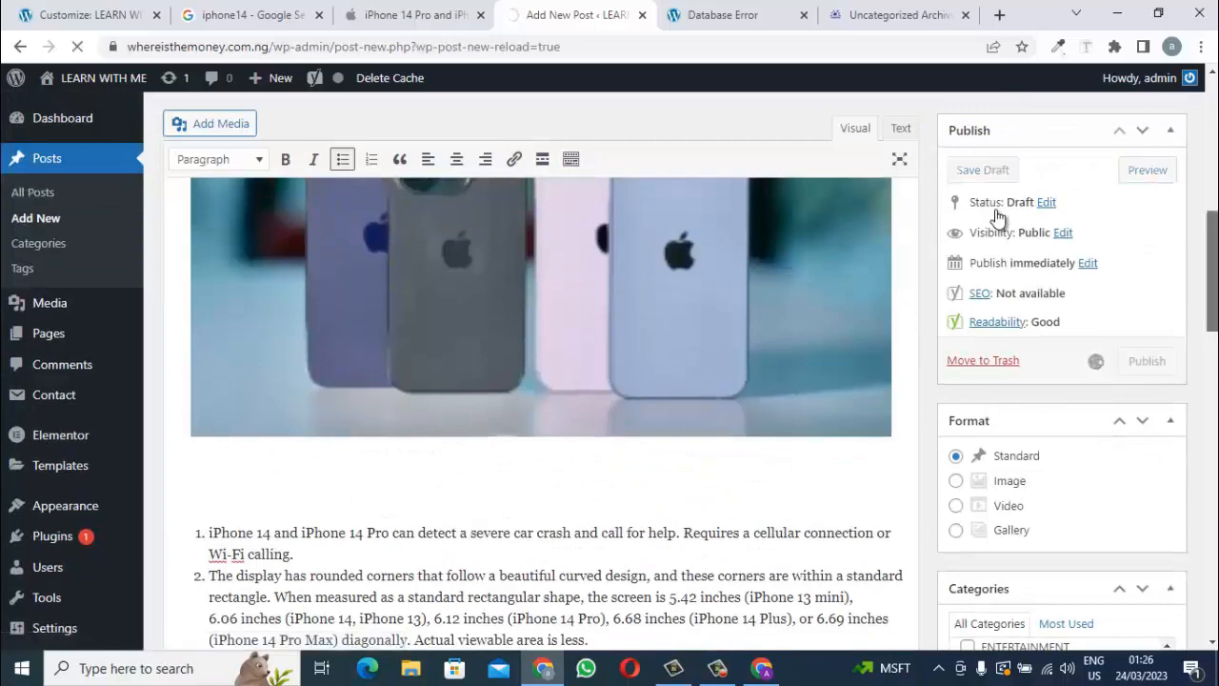
{"action": "left_click_drag", "start_coordinate": [1212, 271], "coordinate": [1211, 279]}
{"action": "scroll", "coordinate": [997, 217], "scroll_direction": "down", "scroll_amount": 10}
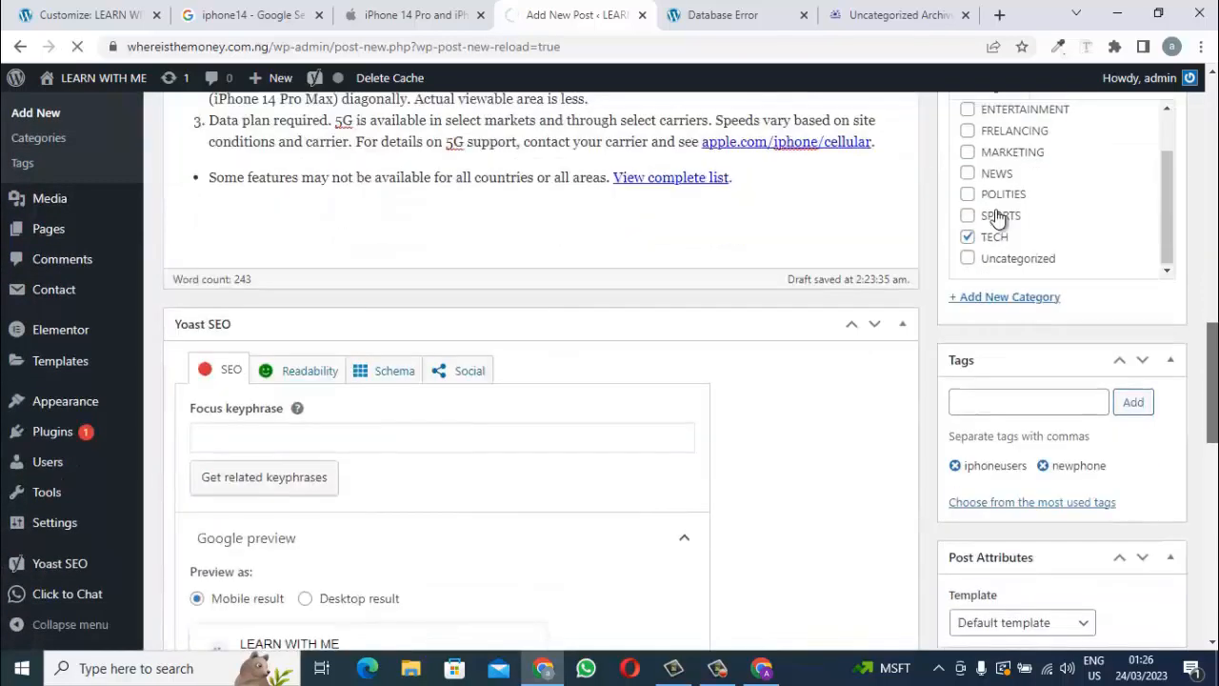
{"action": "scroll", "coordinate": [997, 217], "scroll_direction": "down", "scroll_amount": 5}
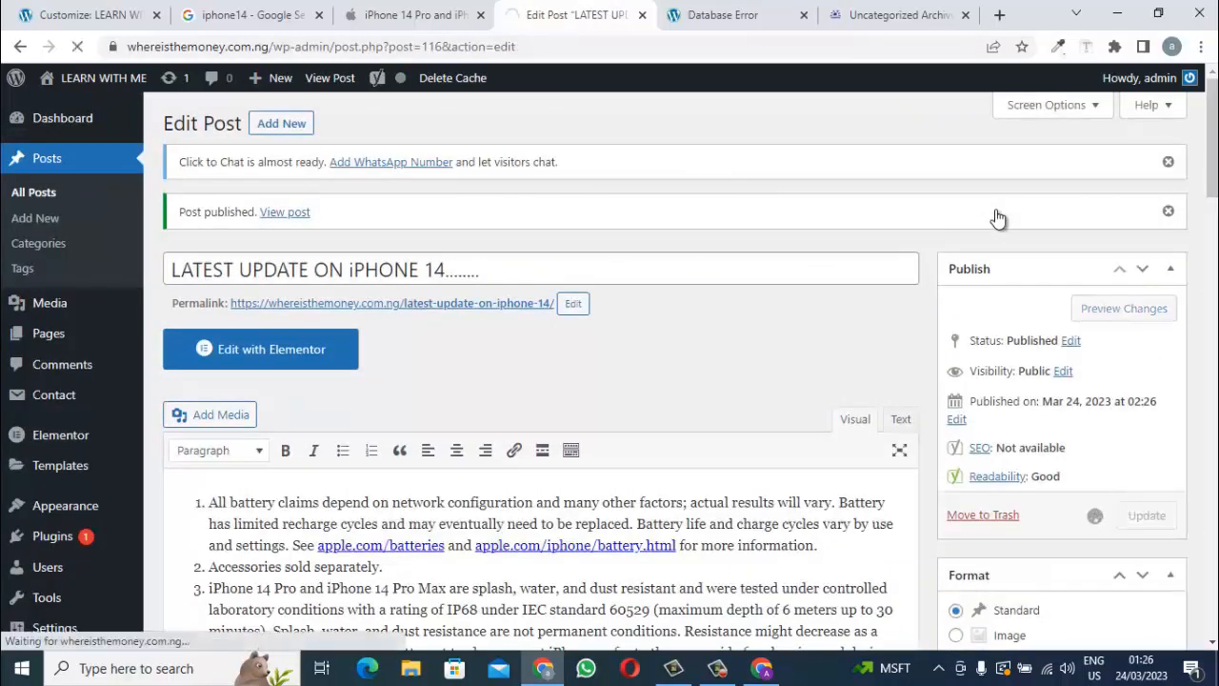
Check the published post's content, category, tags, SEO section and featured image in the editor.
{"action": "scroll", "coordinate": [997, 217], "scroll_direction": "down", "scroll_amount": 3}
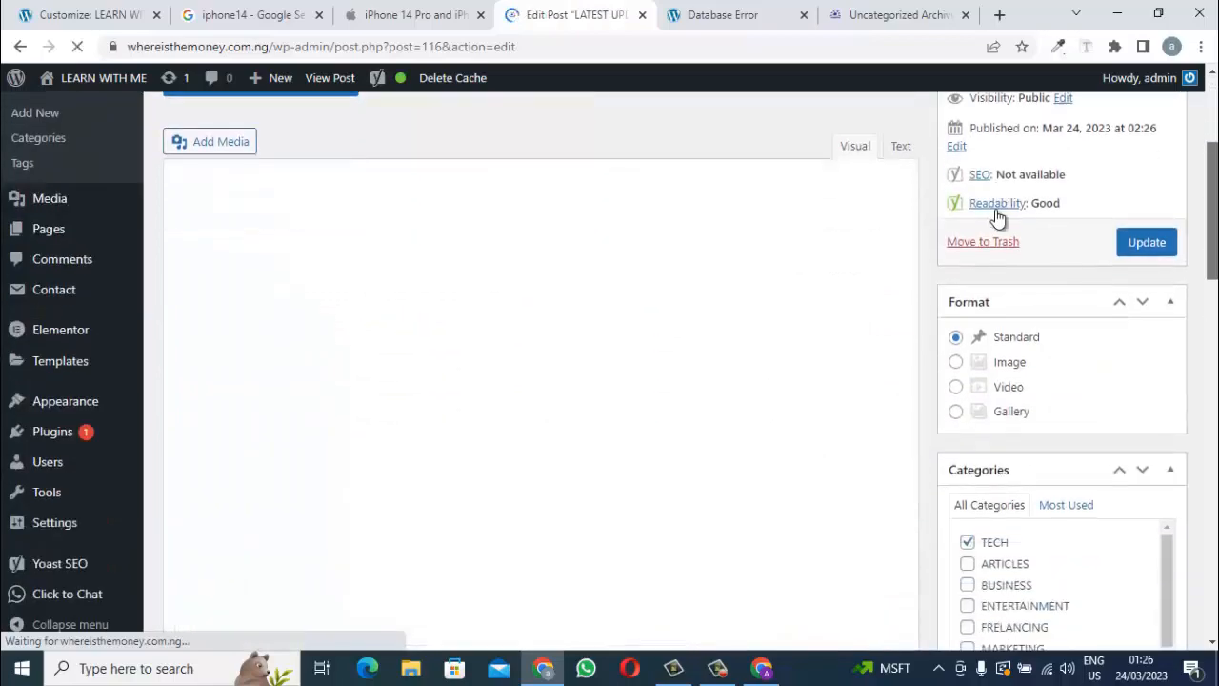
{"action": "scroll", "coordinate": [997, 217], "scroll_direction": "down", "scroll_amount": 2}
{"action": "scroll", "coordinate": [996, 218], "scroll_direction": "down", "scroll_amount": 10}
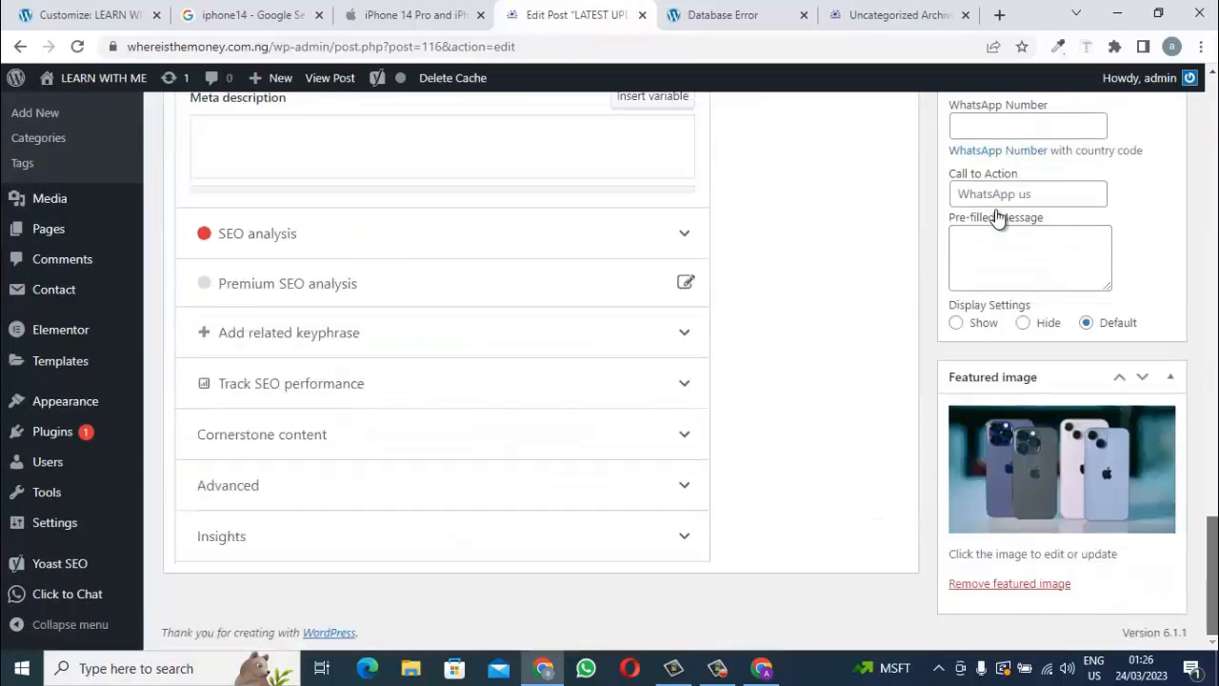
{"action": "scroll", "coordinate": [996, 218], "scroll_direction": "up", "scroll_amount": 10}
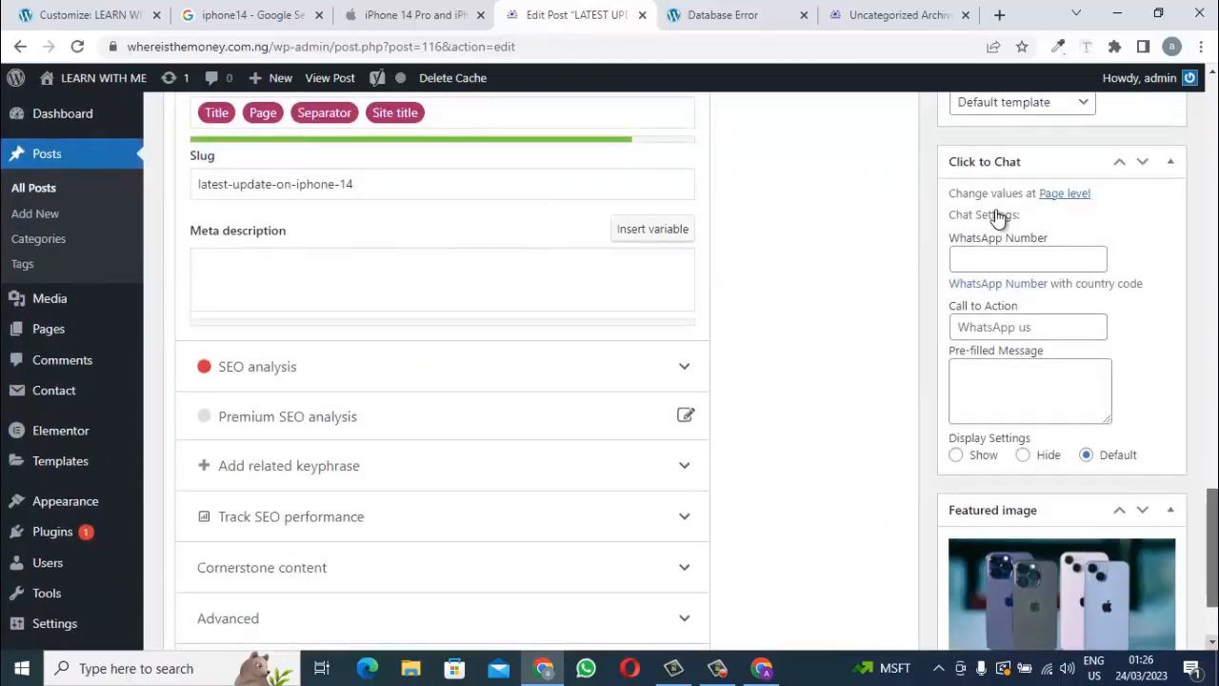
{"action": "scroll", "coordinate": [997, 218], "scroll_direction": "up", "scroll_amount": 4}
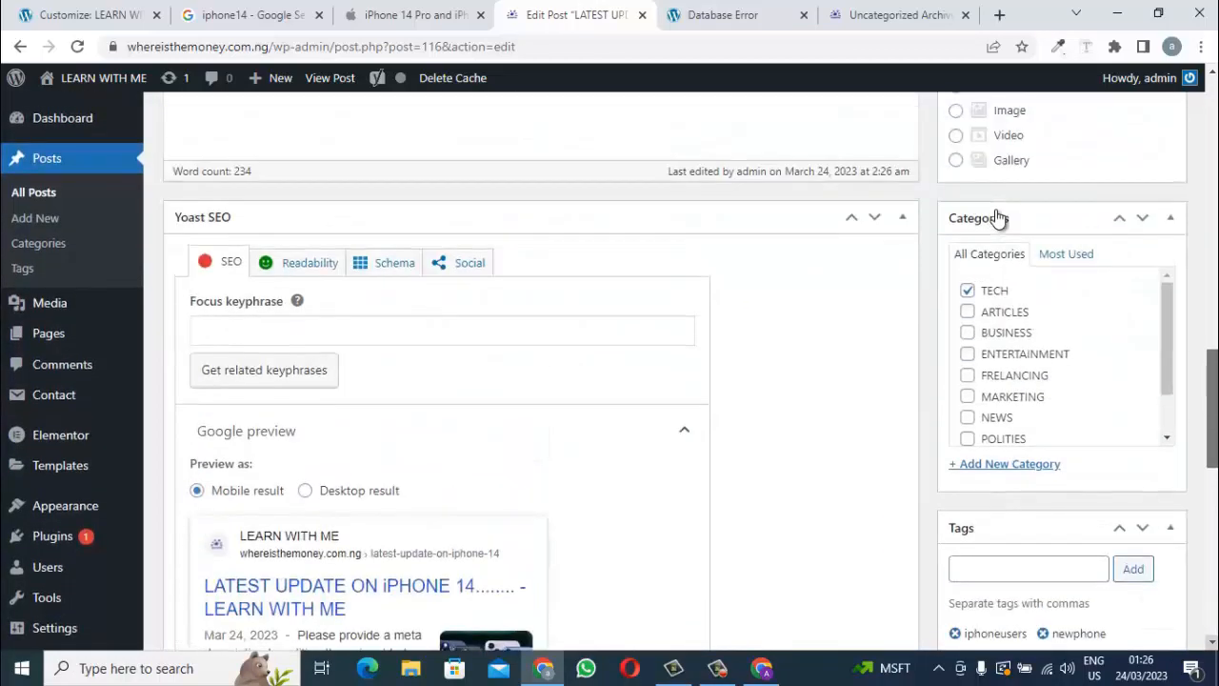
{"action": "scroll", "coordinate": [997, 219], "scroll_direction": "down", "scroll_amount": 2}
{"action": "scroll", "coordinate": [997, 218], "scroll_direction": "up", "scroll_amount": 2}
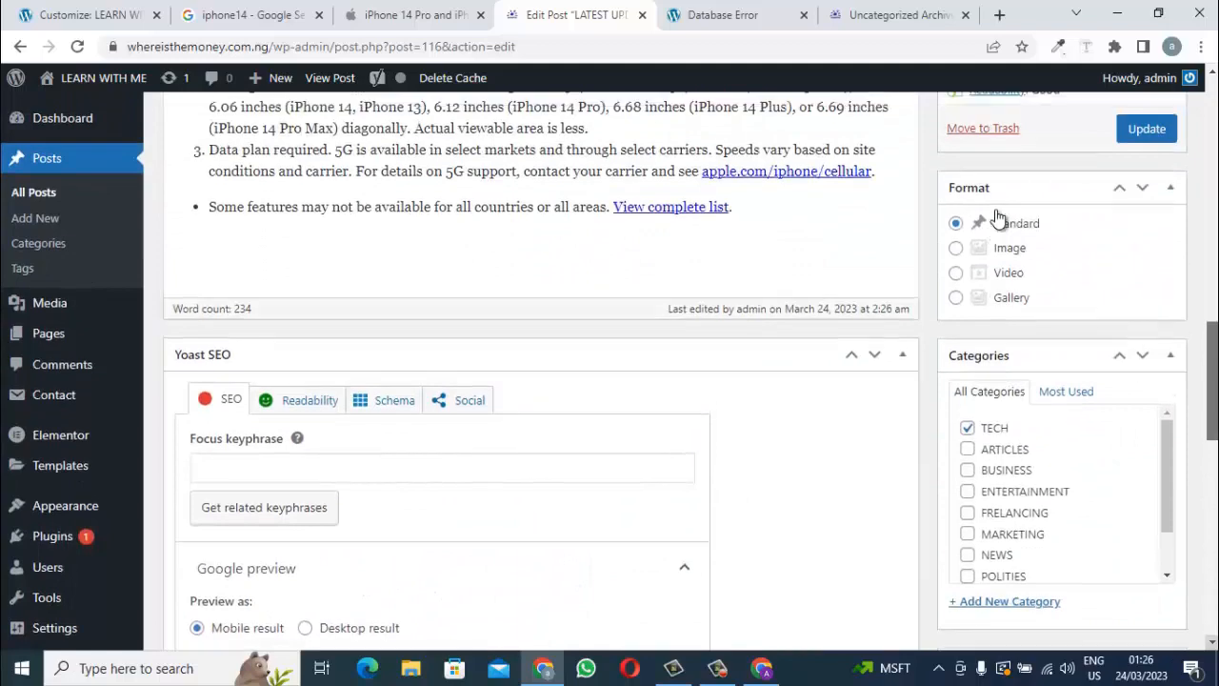
Leave the post editor and visit the live LEARN WITH ME site.
{"action": "scroll", "coordinate": [997, 218], "scroll_direction": "up", "scroll_amount": 3}
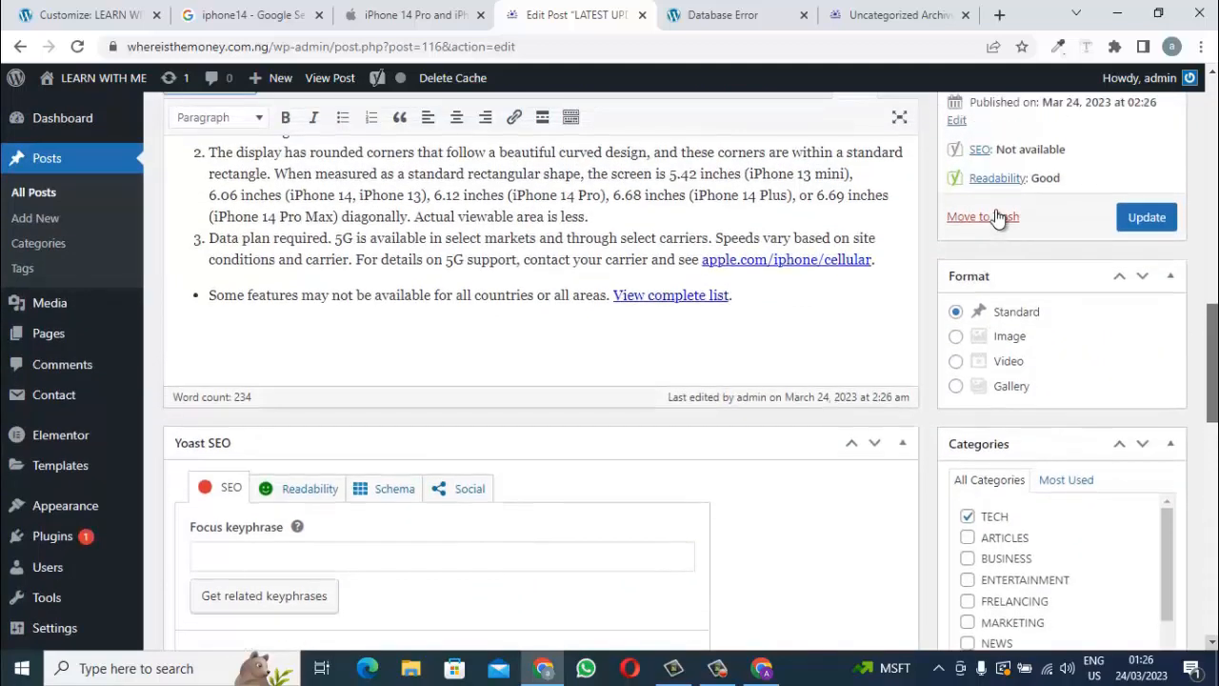
{"action": "scroll", "coordinate": [997, 218], "scroll_direction": "up", "scroll_amount": 8}
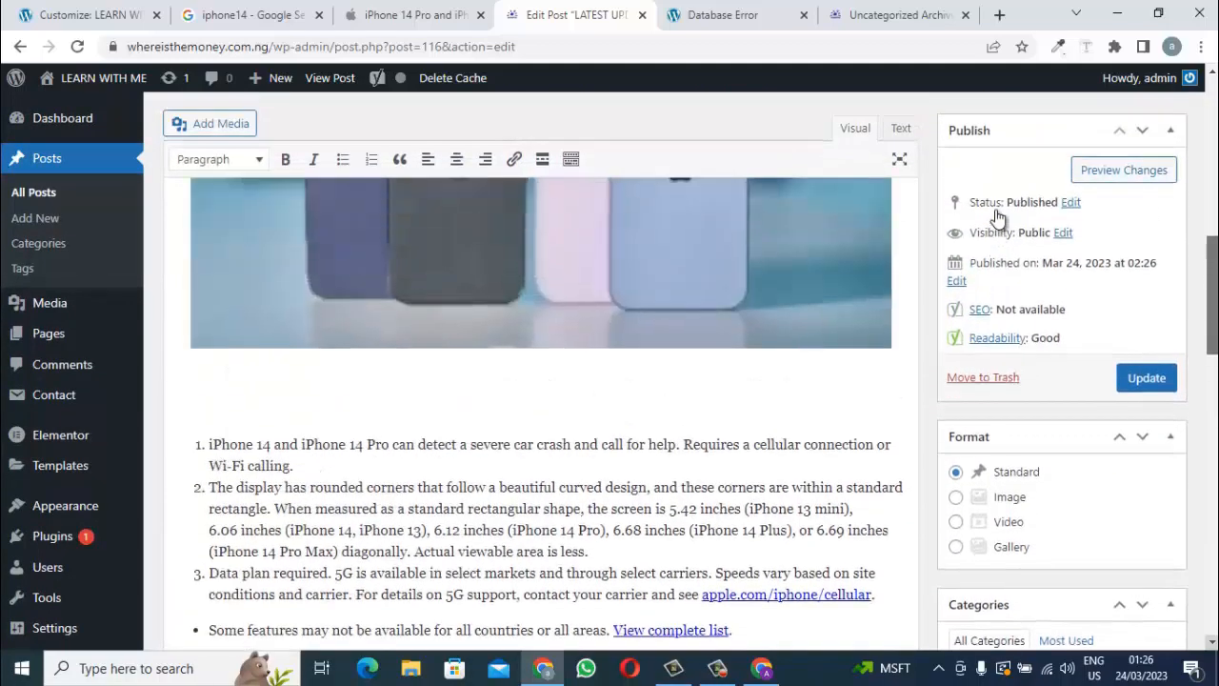
{"action": "scroll", "coordinate": [997, 218], "scroll_direction": "up", "scroll_amount": 2}
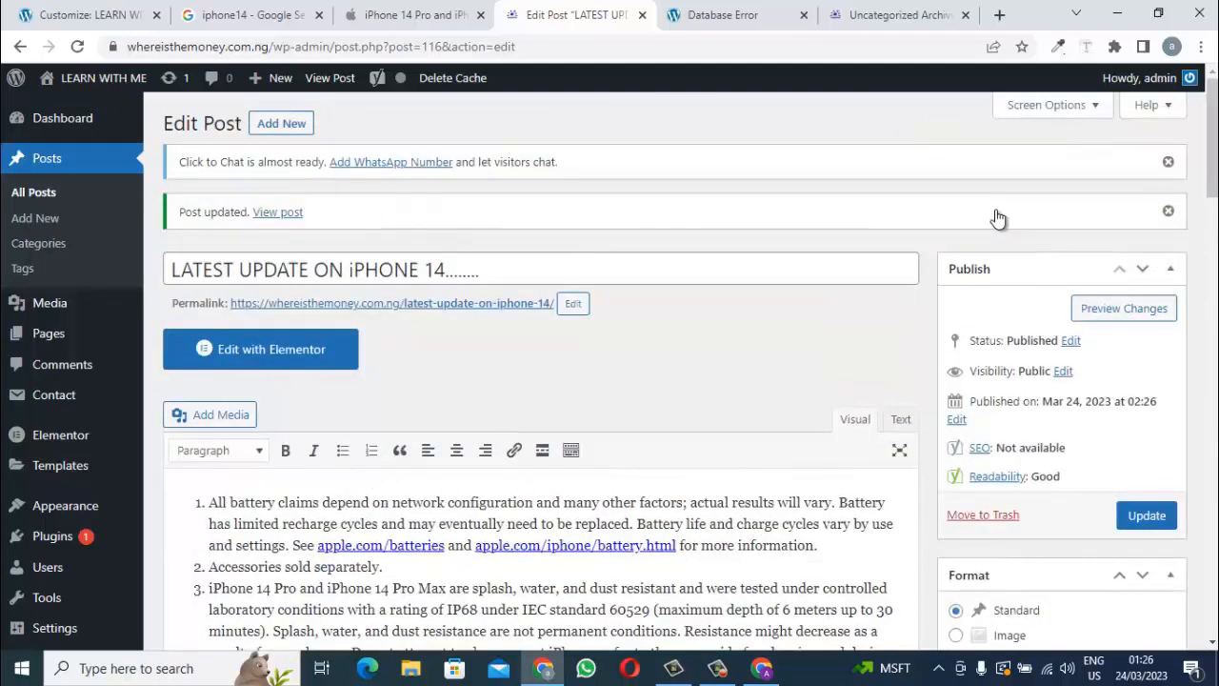
{"action": "mouse_move", "coordinate": [103, 78]}
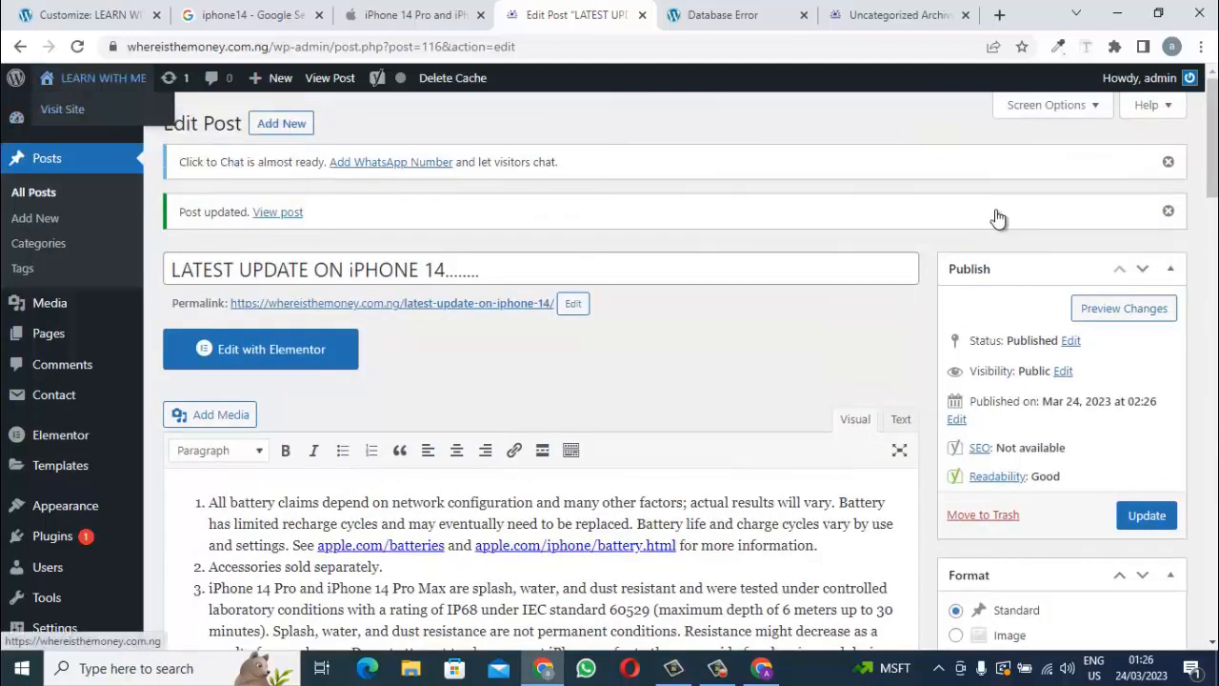
{"action": "left_click", "coordinate": [63, 110]}
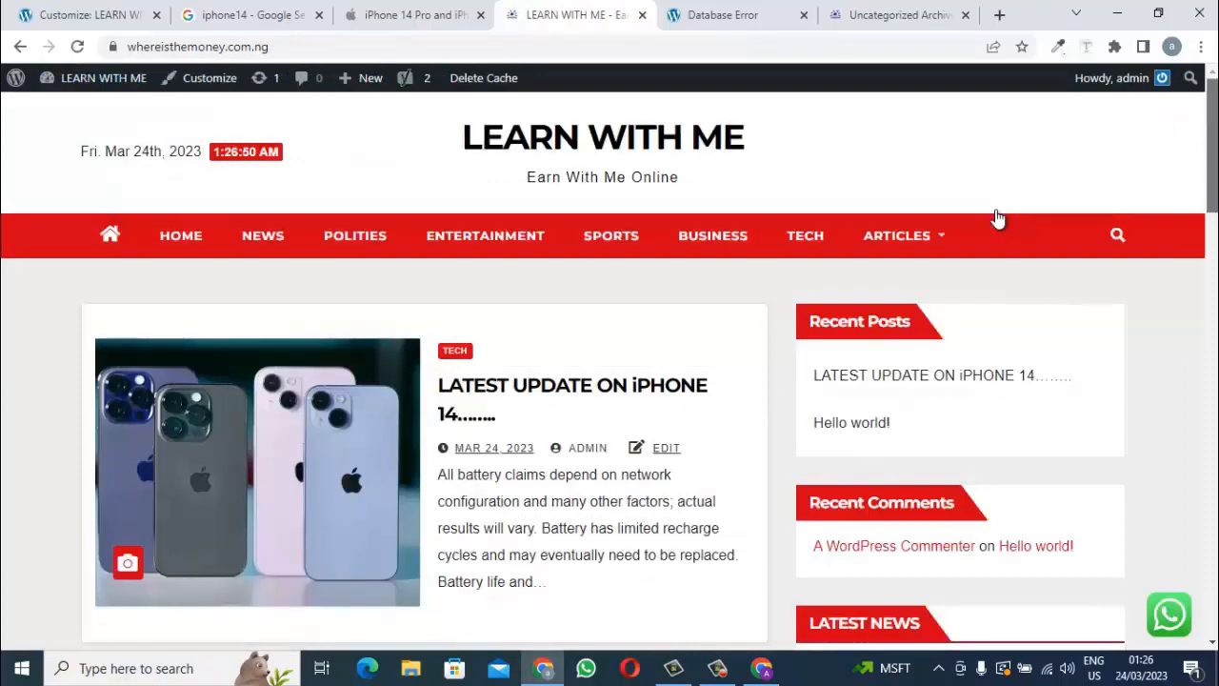
Examine how the iPhone 14 post appears in the home page's post list, Recent Posts, Latest News and You Missed sections.
{"action": "scroll", "coordinate": [996, 218], "scroll_direction": "down", "scroll_amount": 2}
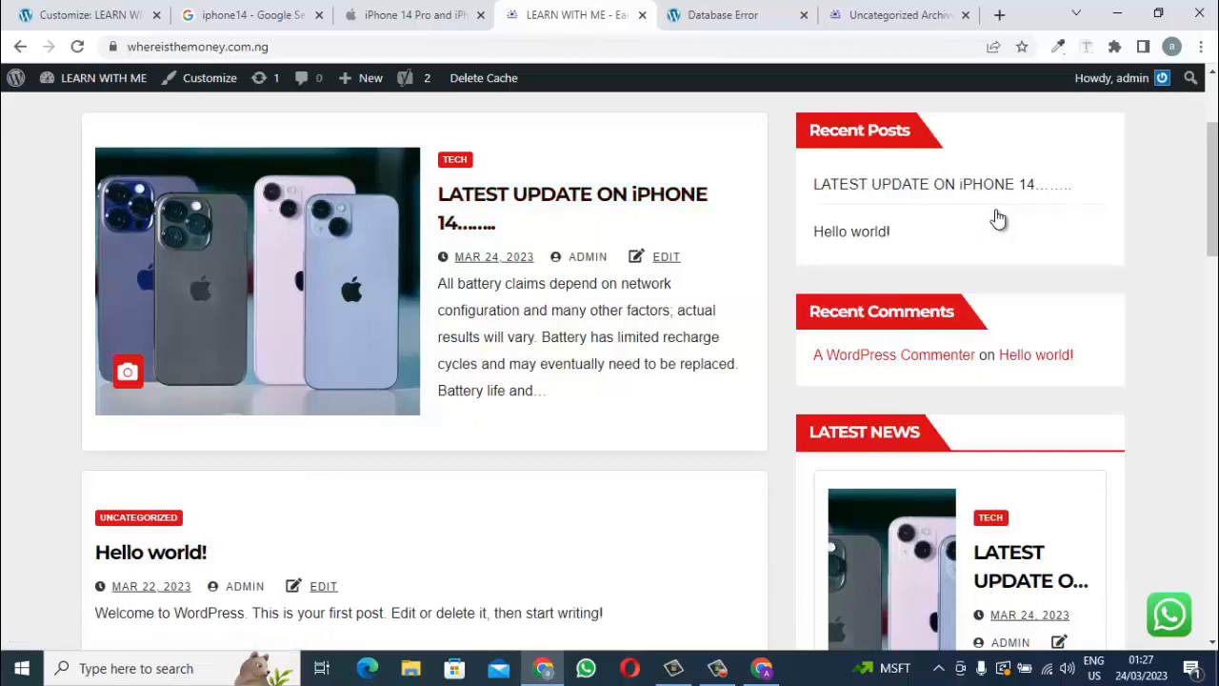
{"action": "scroll", "coordinate": [996, 219], "scroll_direction": "down", "scroll_amount": 3}
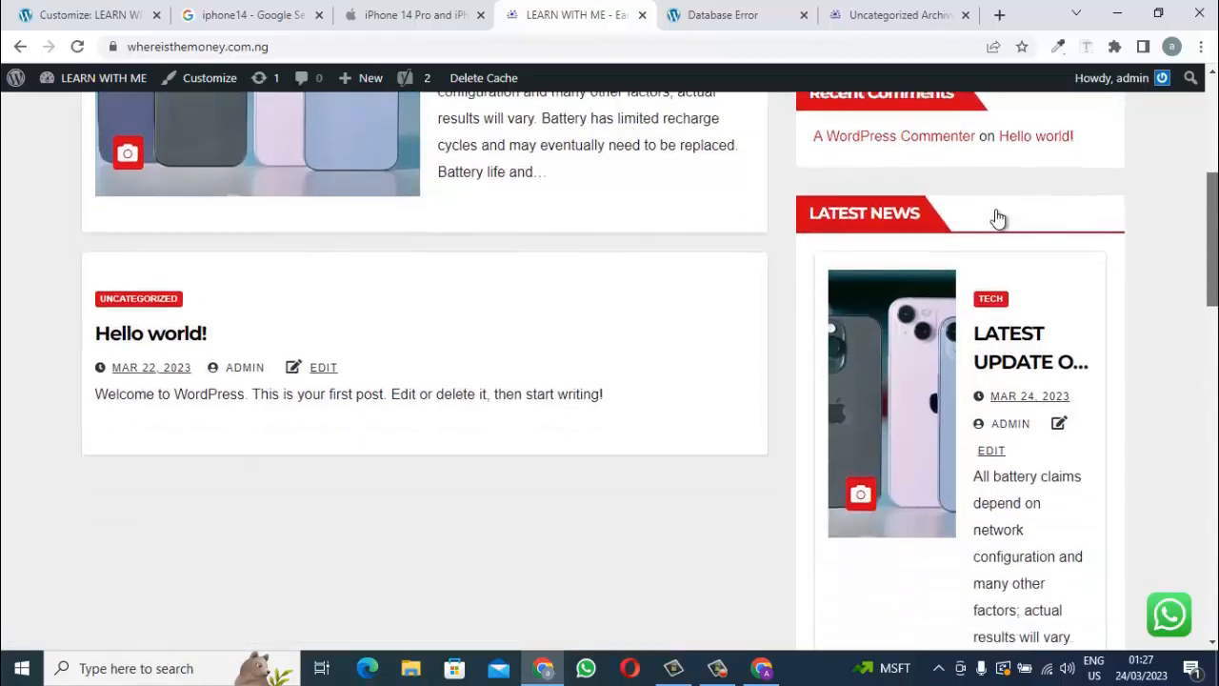
{"action": "scroll", "coordinate": [996, 219], "scroll_direction": "down", "scroll_amount": 5}
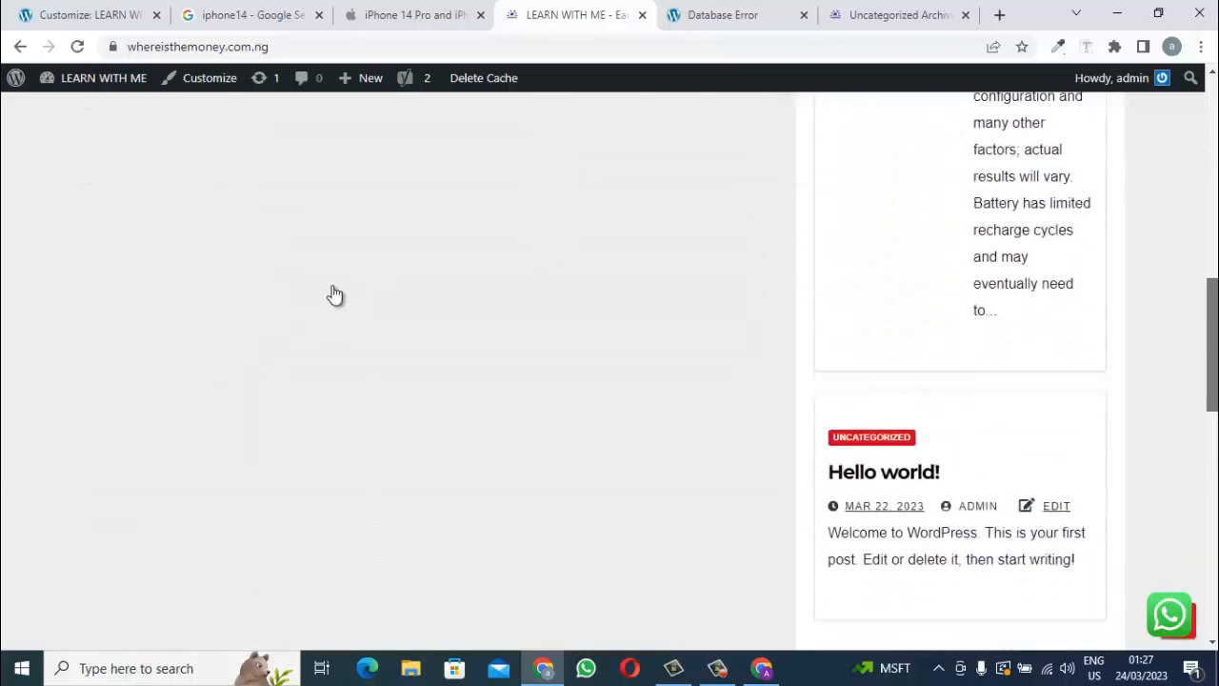
{"action": "scroll", "coordinate": [538, 294], "scroll_direction": "down", "scroll_amount": 7}
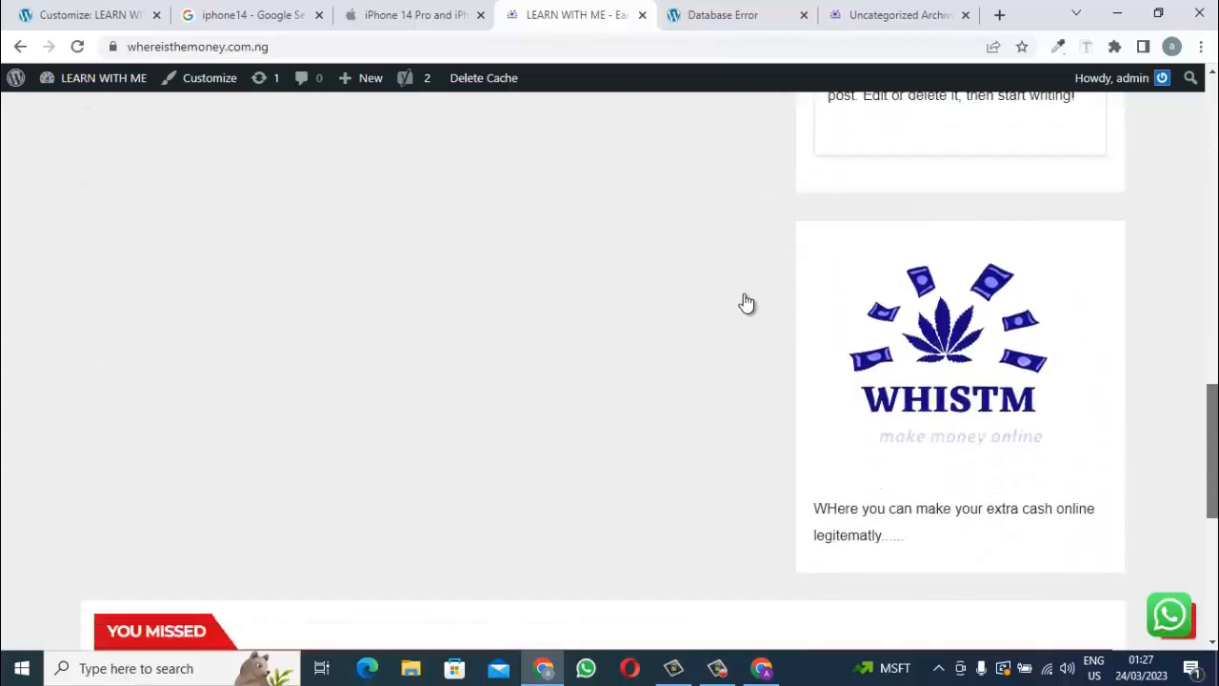
{"action": "scroll", "coordinate": [213, 318], "scroll_direction": "down", "scroll_amount": 1}
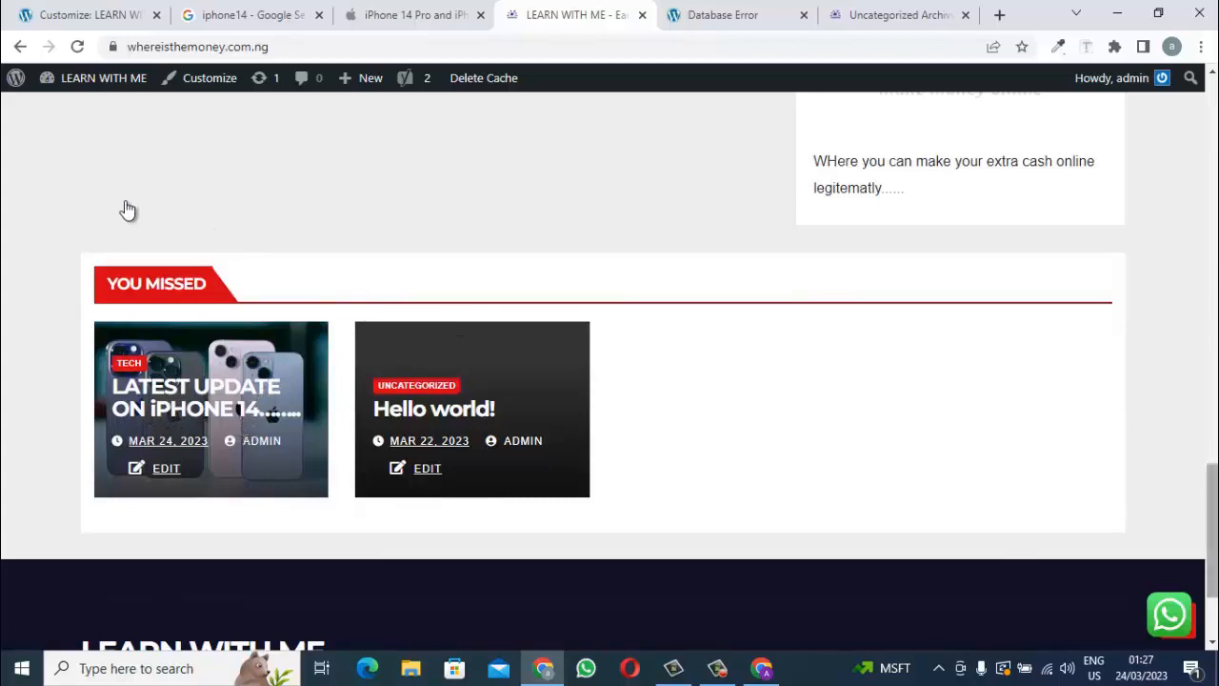
{"action": "scroll", "coordinate": [245, 214], "scroll_direction": "up", "scroll_amount": 2}
{"action": "scroll", "coordinate": [245, 214], "scroll_direction": "up", "scroll_amount": 15}
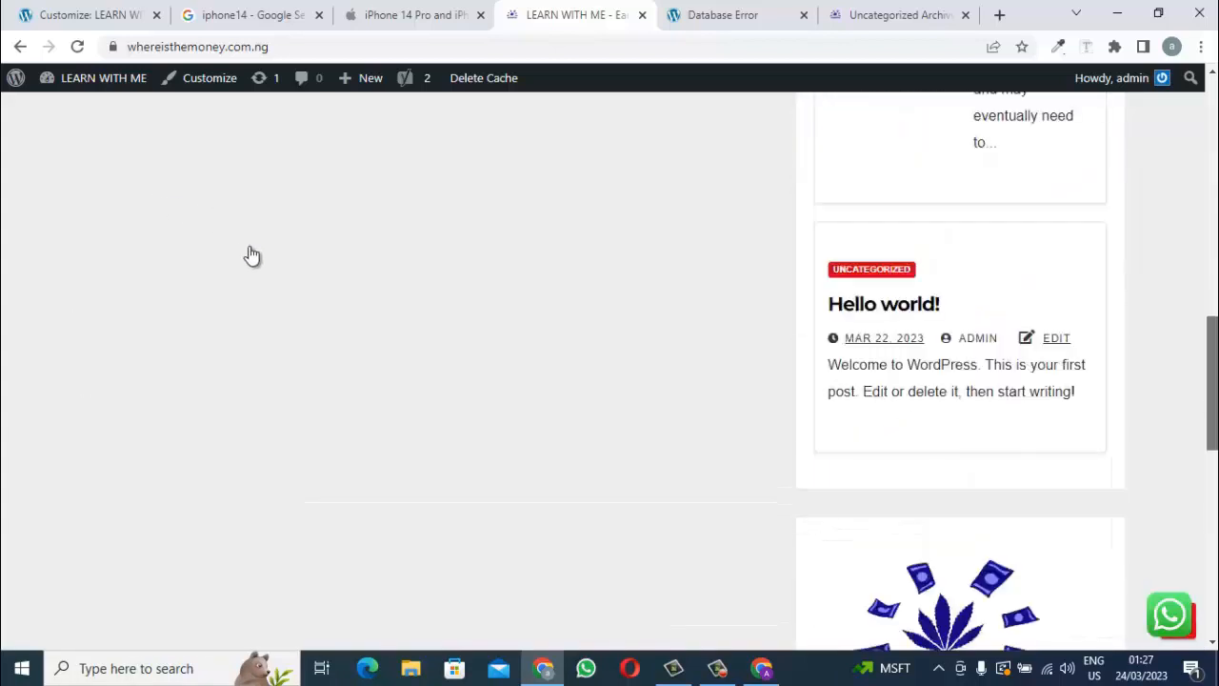
{"action": "scroll", "coordinate": [113, 217], "scroll_direction": "up", "scroll_amount": 2}
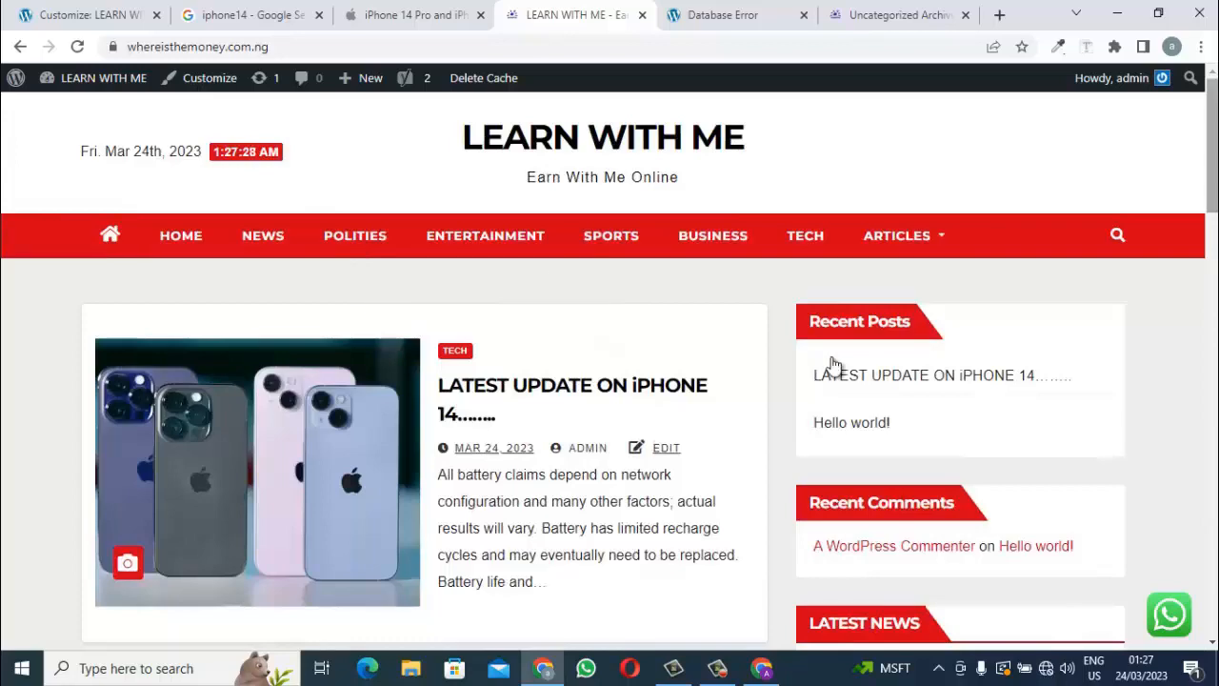
{"action": "scroll", "coordinate": [531, 356], "scroll_direction": "down", "scroll_amount": 3}
{"action": "scroll", "coordinate": [332, 349], "scroll_direction": "down", "scroll_amount": 10}
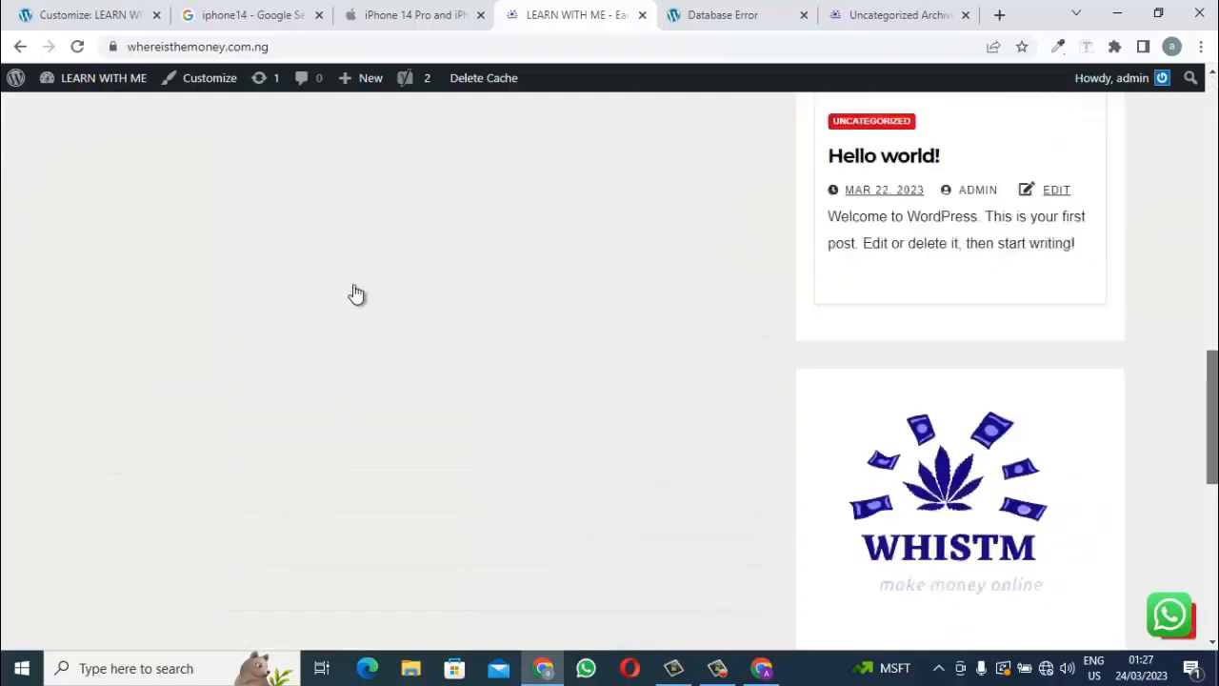
{"action": "scroll", "coordinate": [381, 281], "scroll_direction": "up", "scroll_amount": 7}
{"action": "scroll", "coordinate": [394, 276], "scroll_direction": "up", "scroll_amount": 8}
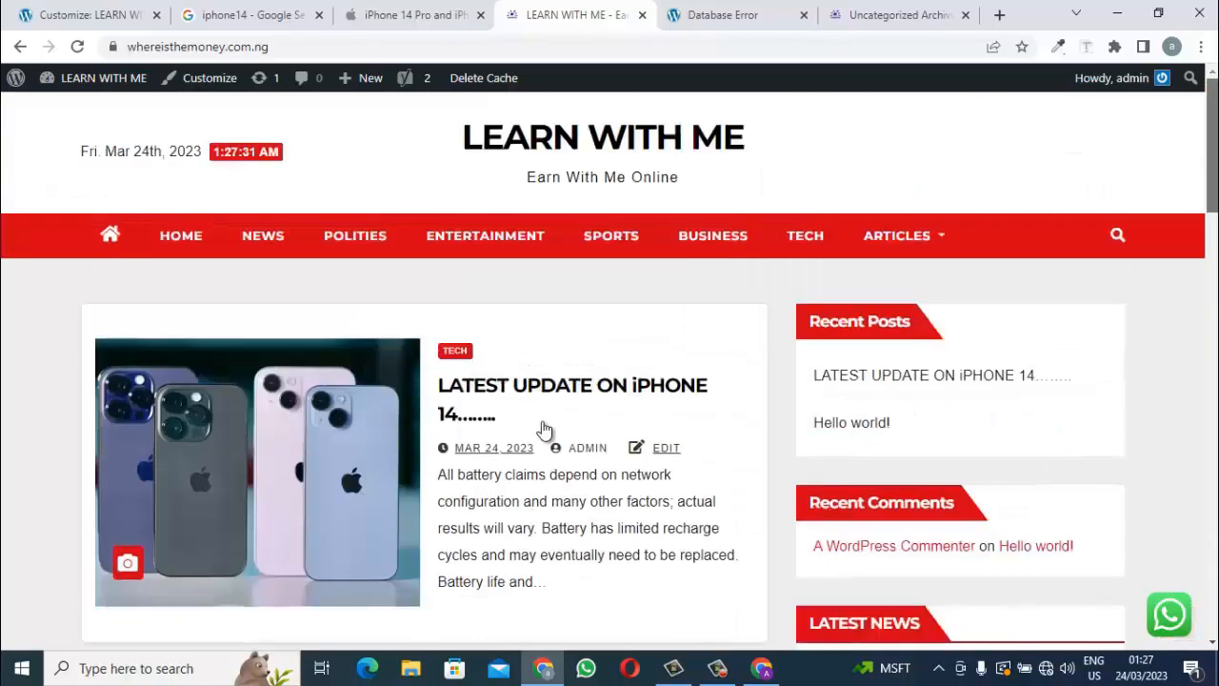